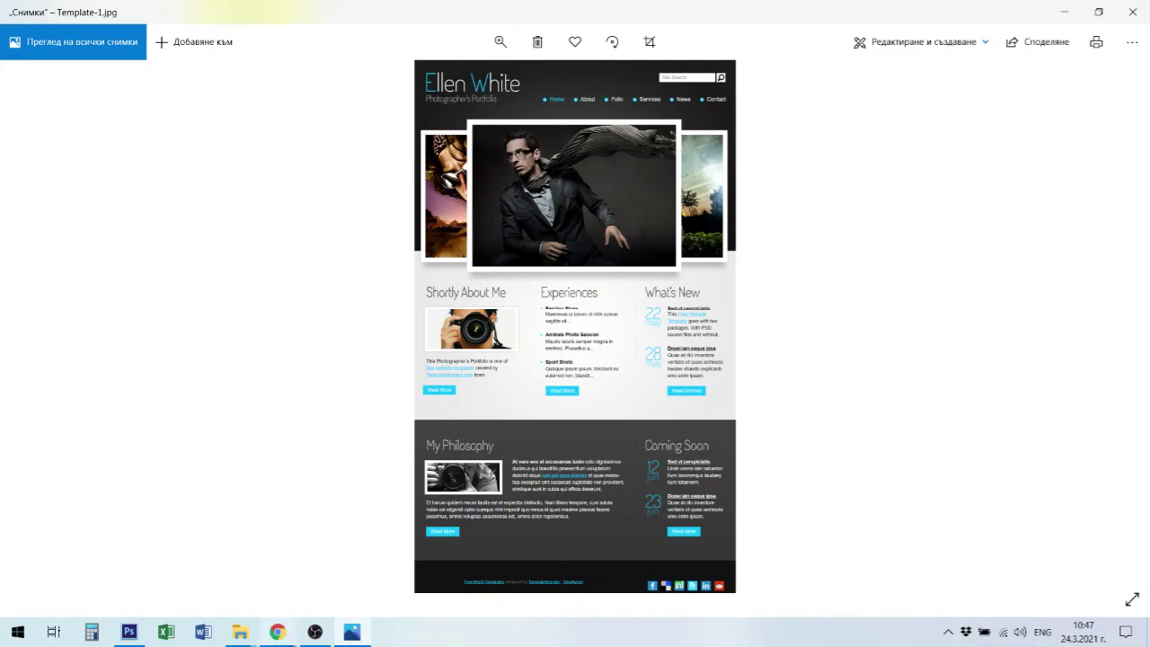
Close the Template-1.jpg preview and switch to Photoshop to show Template 1.tif at actual pixels.
mouse_move(293, 642)
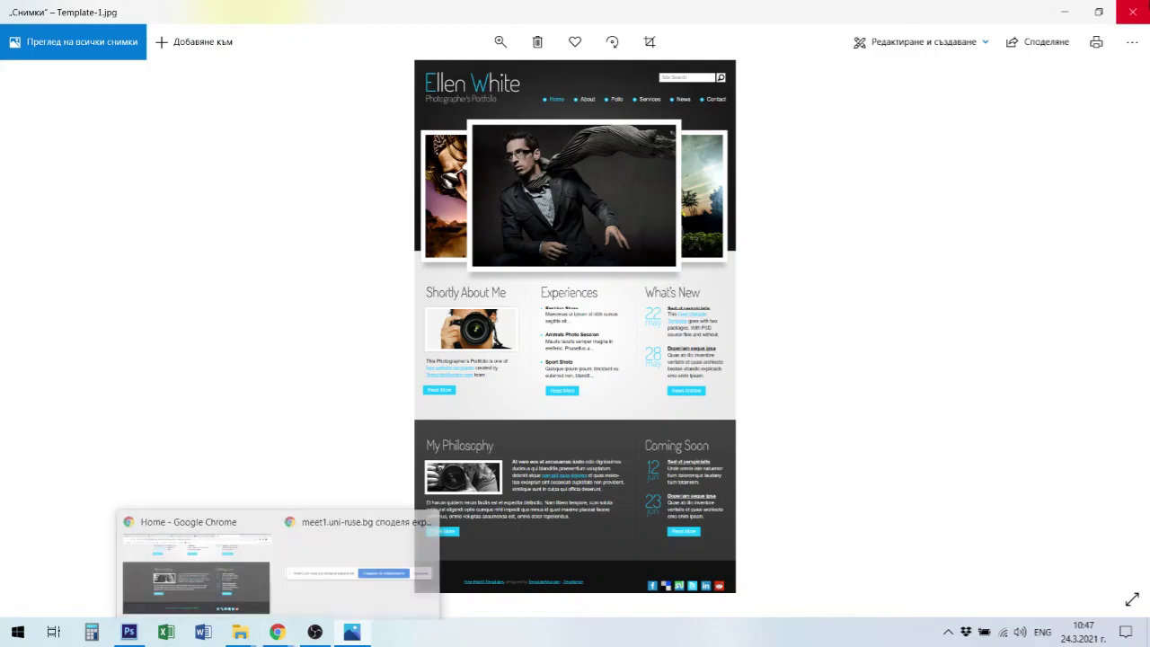
left_click(1136, 11)
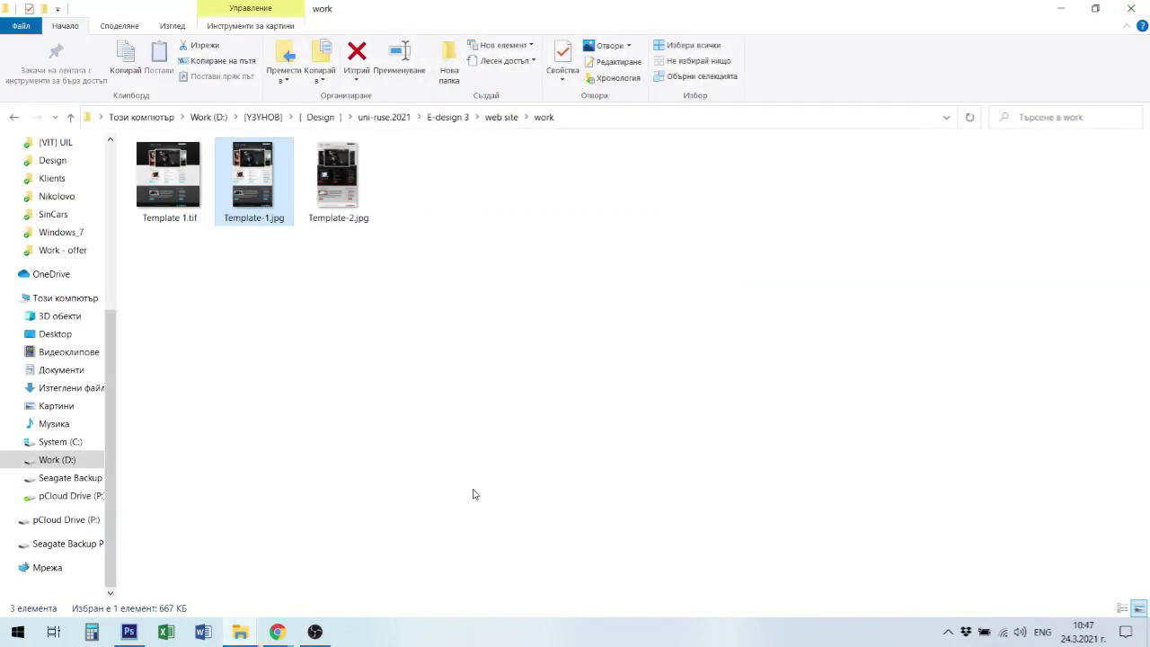
left_click(128, 632)
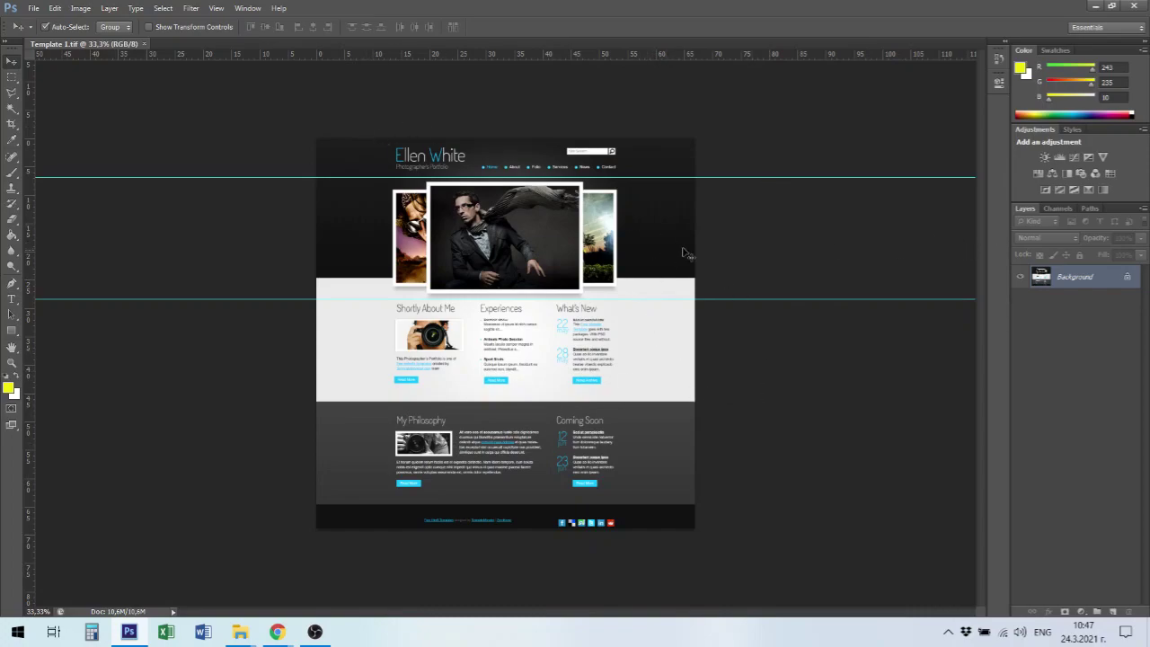
left_click(80, 11)
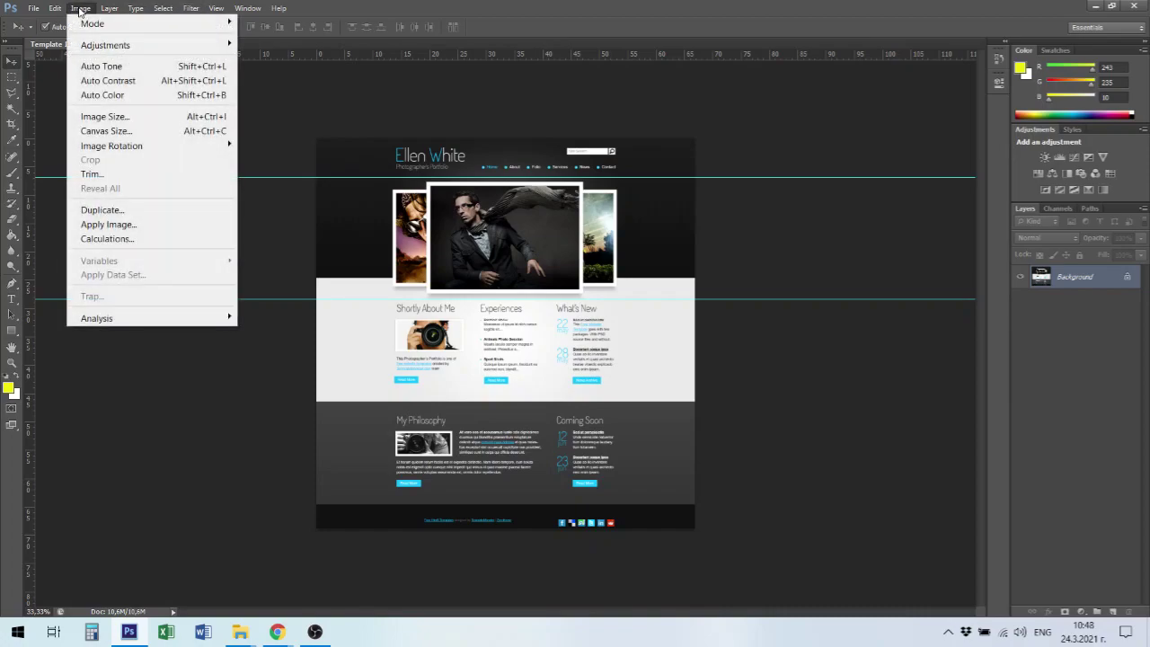
left_click(909, 208)
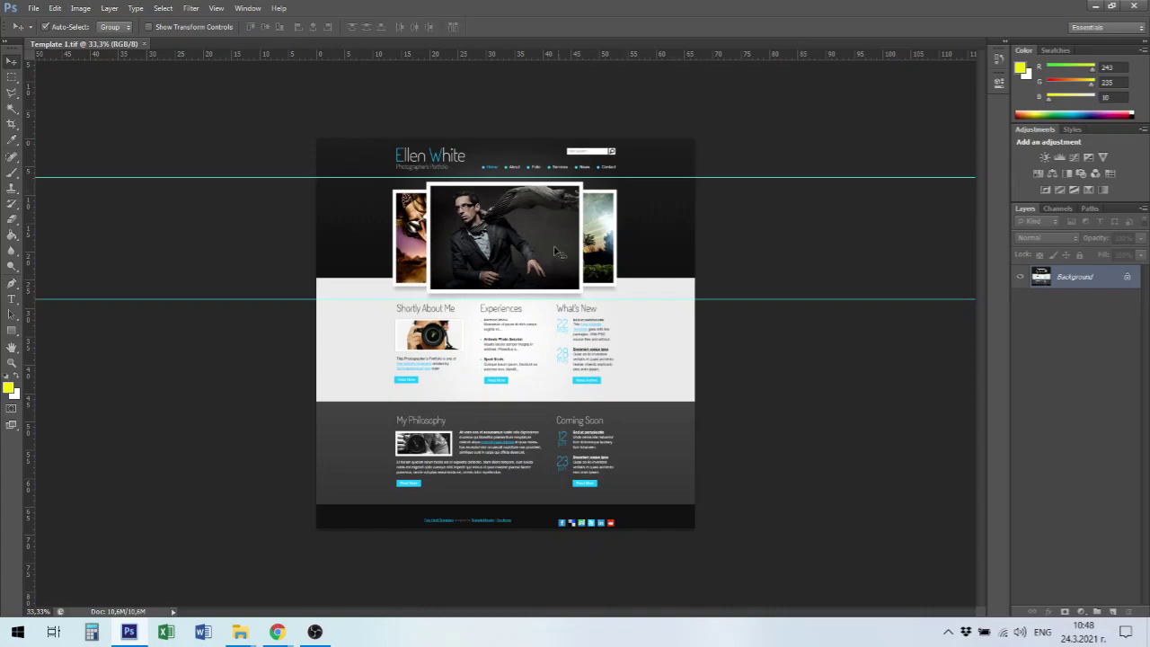
left_click(217, 10)
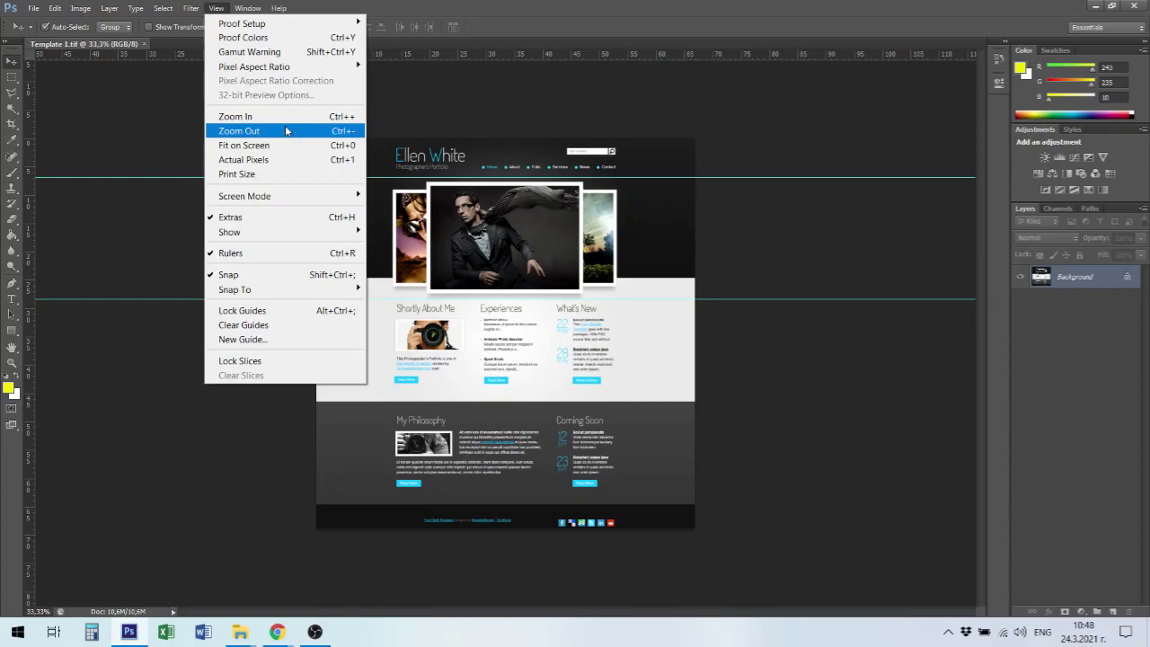
left_click(283, 159)
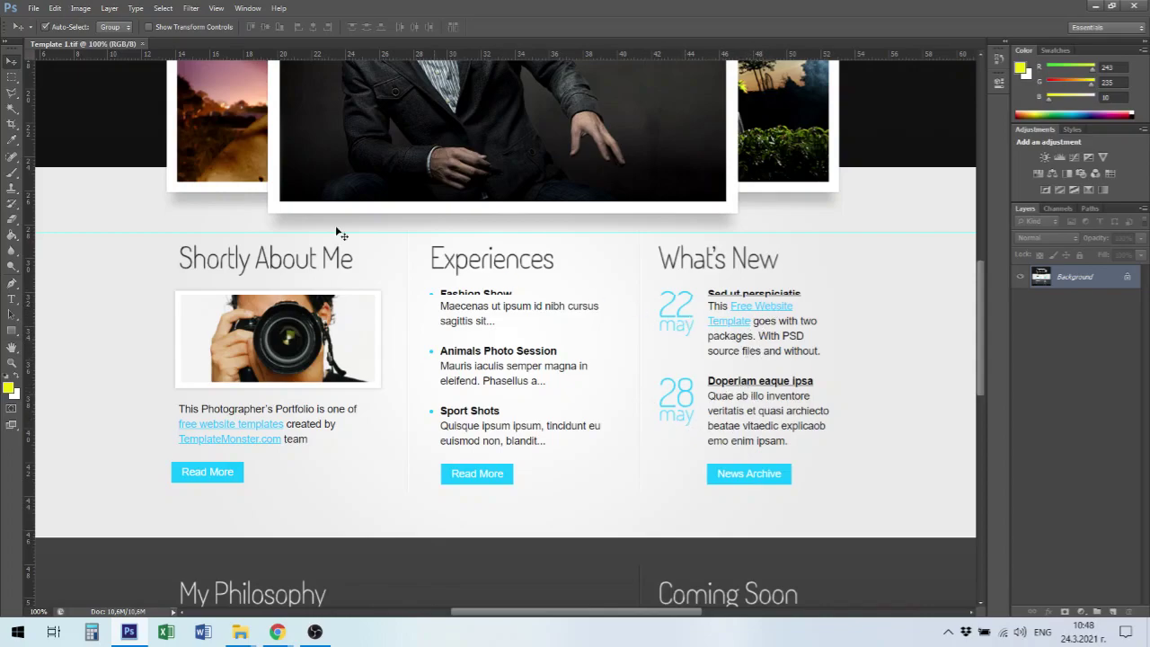
Resize the document to 30 centimeters wide with Scale Styles and Resample Image turned off.
left_click(81, 9)
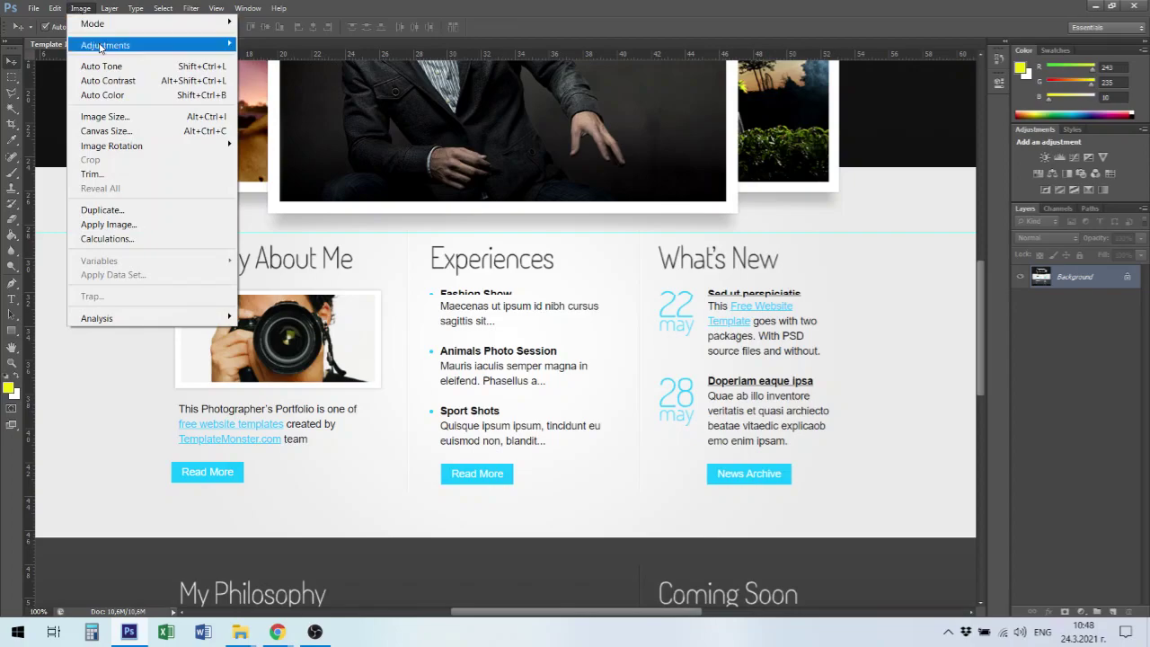
left_click(128, 117)
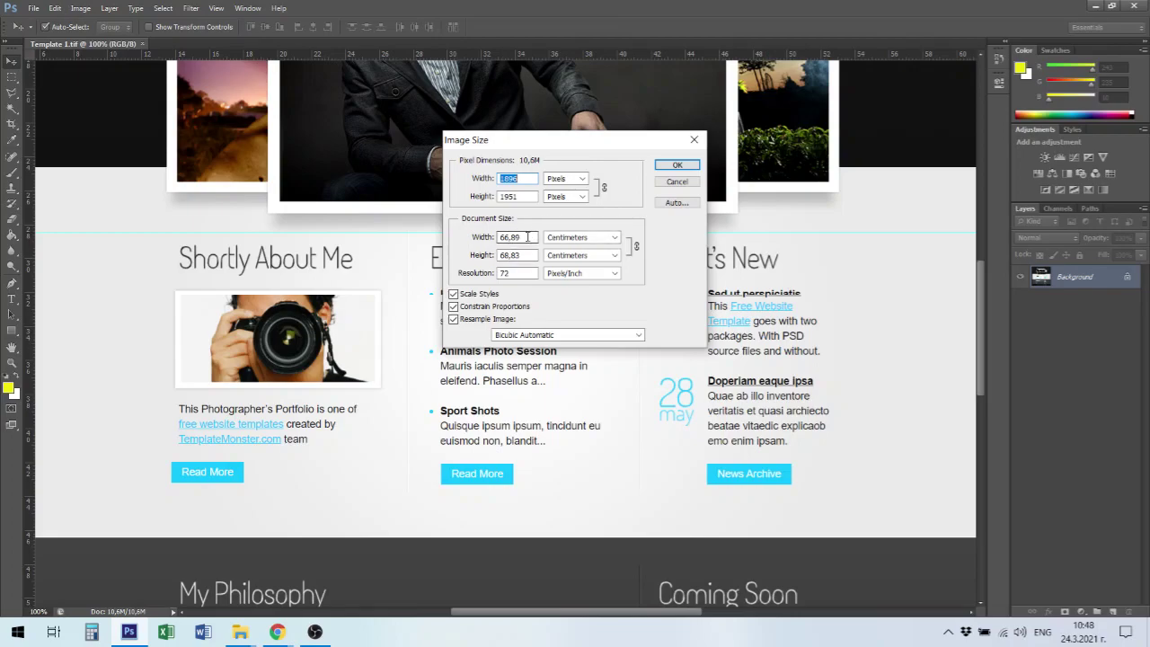
left_click(454, 294)
left_click(454, 306)
left_click(453, 319)
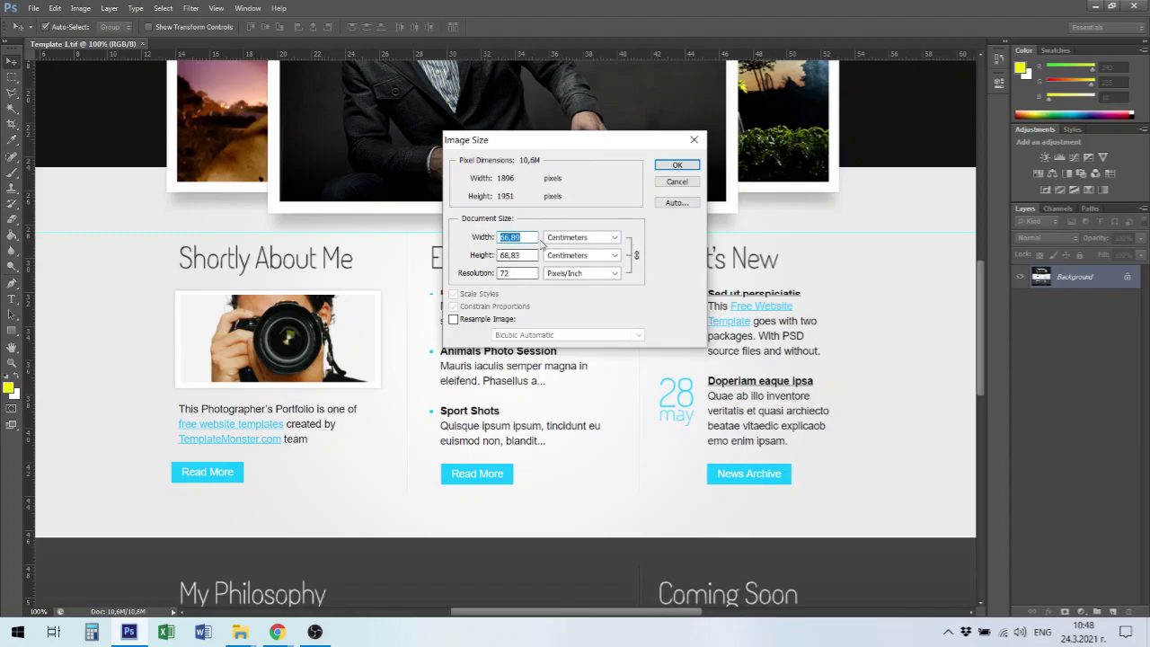
type("300")
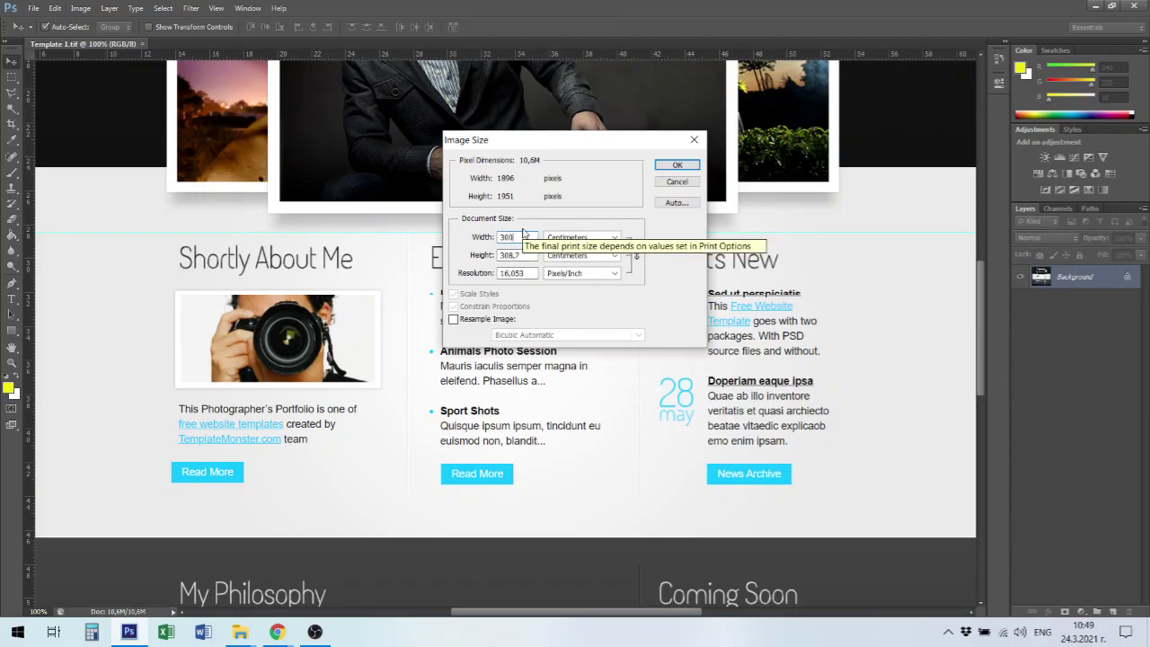
key("BackSpace")
left_click(521, 255)
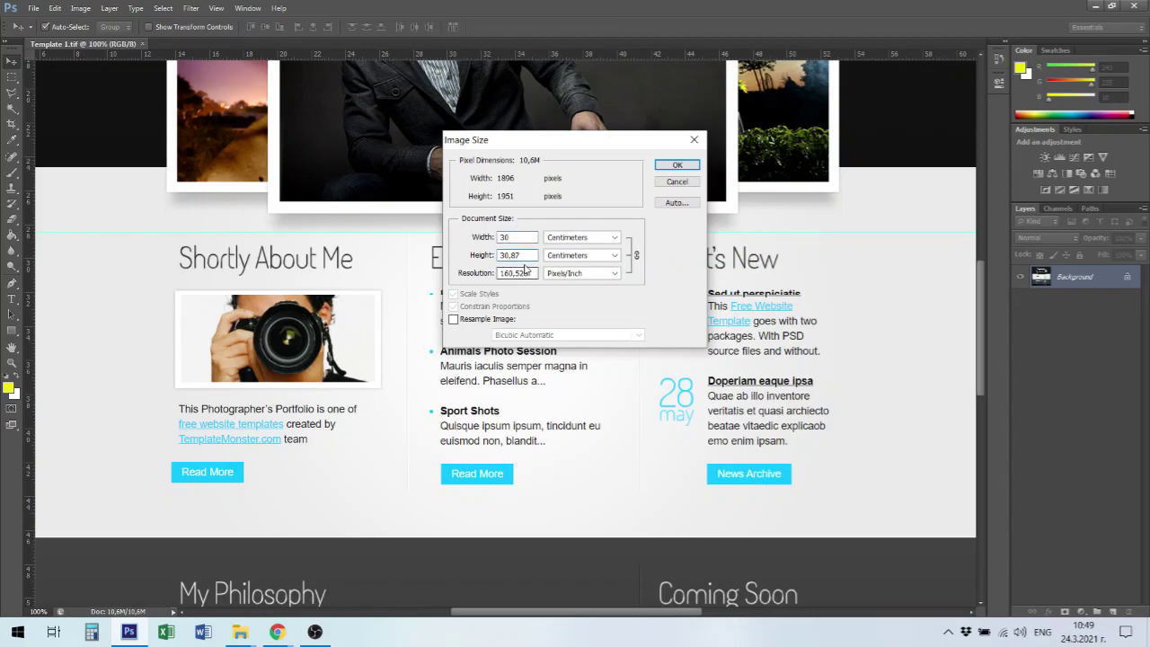
left_click(525, 273)
left_click(675, 167)
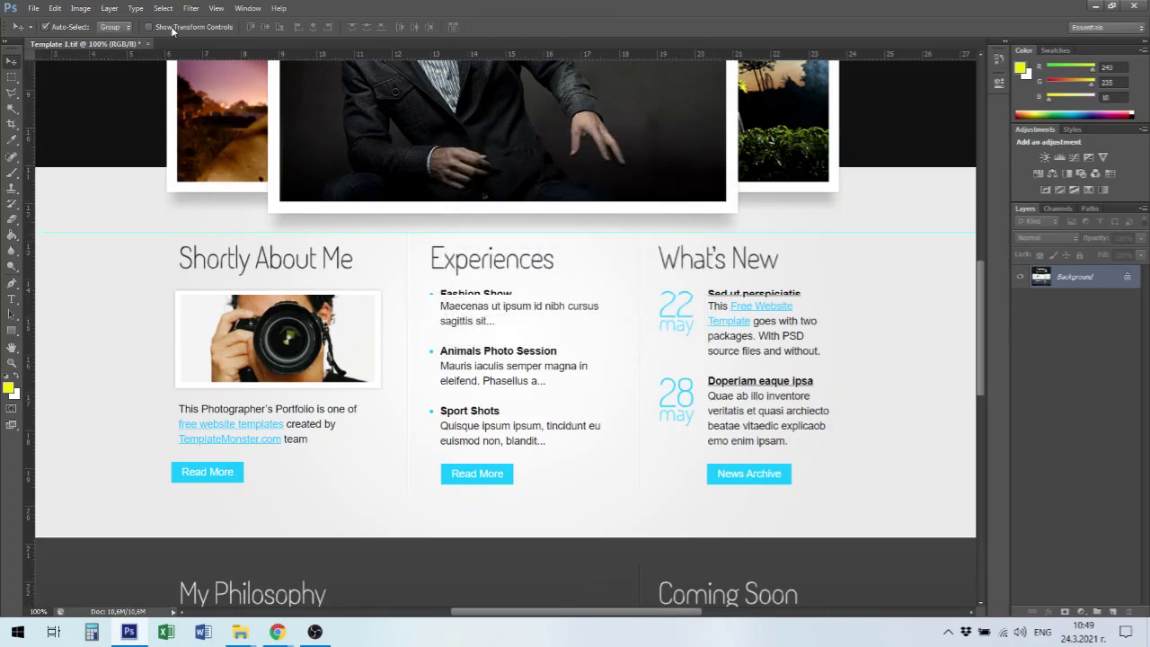
Turn Resample Image back on and set the image resolution to 300 pixels/inch.
left_click(109, 8)
mouse_move(80, 8)
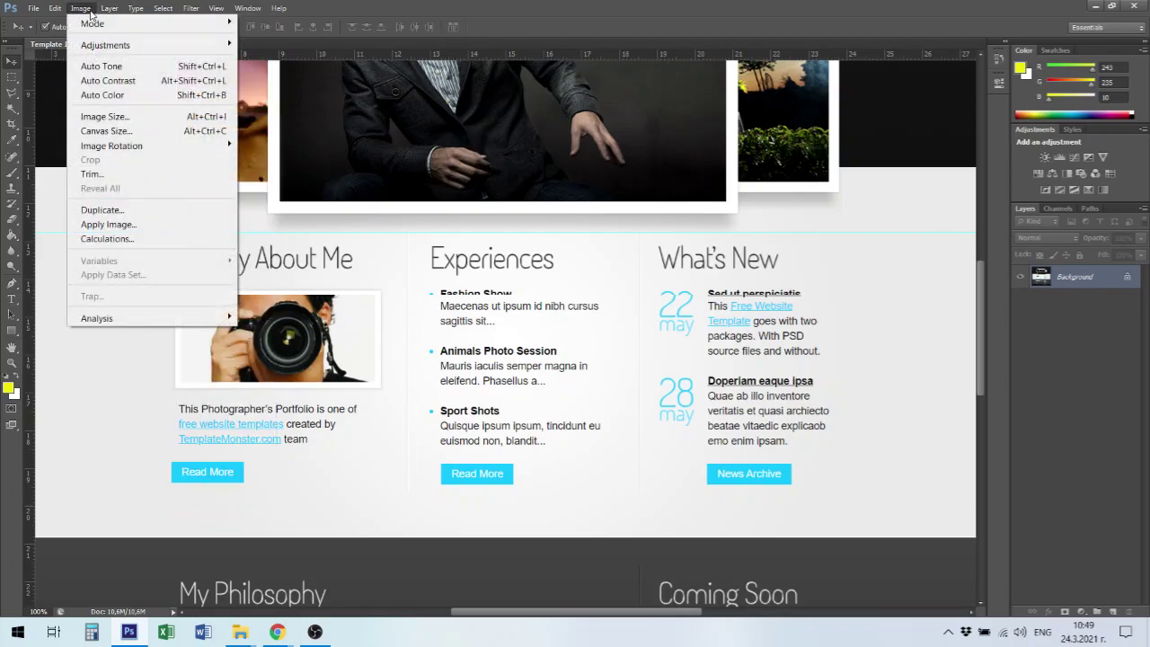
left_click(119, 116)
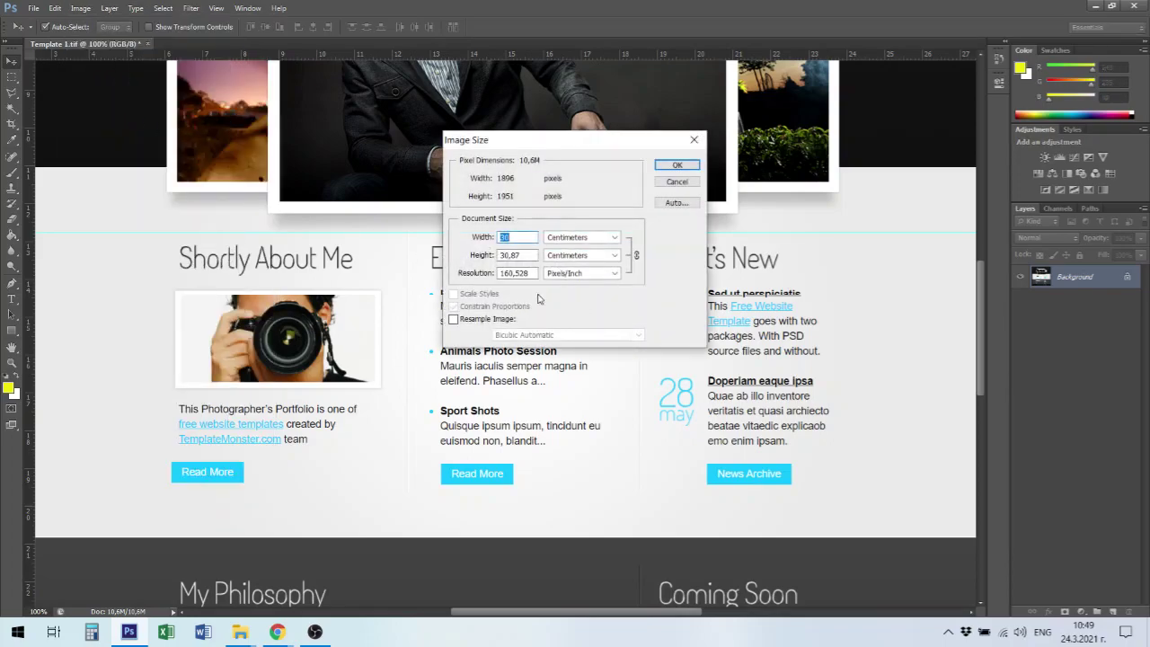
left_click(453, 319)
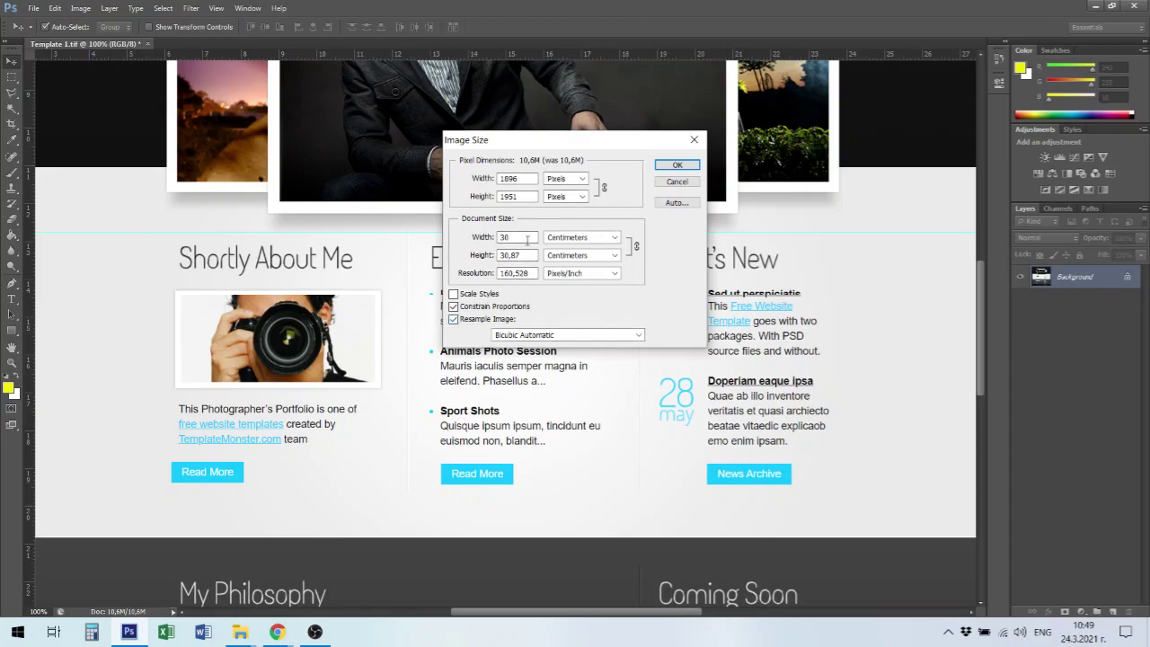
double_click(519, 273)
type("300")
left_click(492, 237)
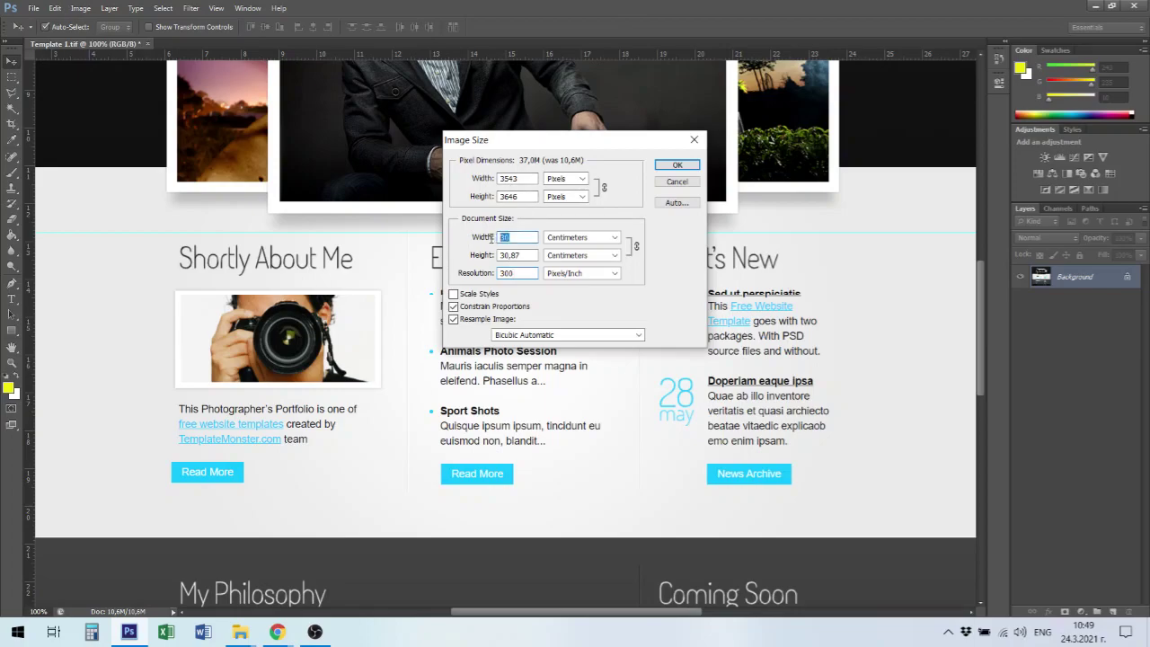
left_click(679, 166)
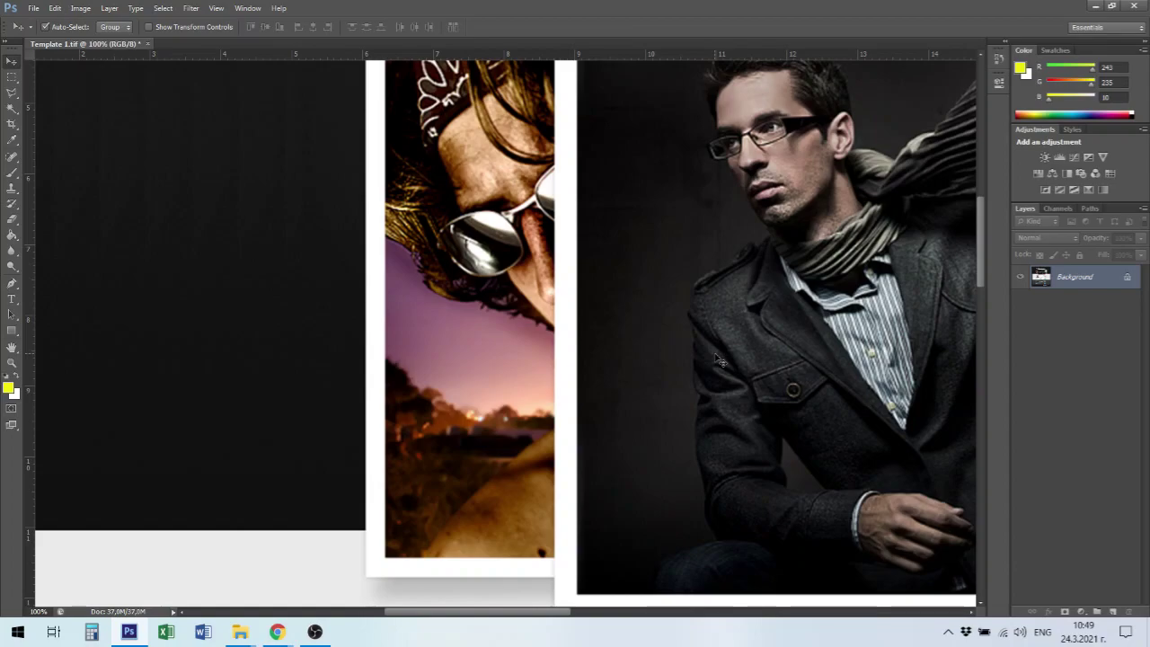
Examine the resampled template's photos and text at actual pixels, ending with the whole page fitted on screen.
left_click(218, 9)
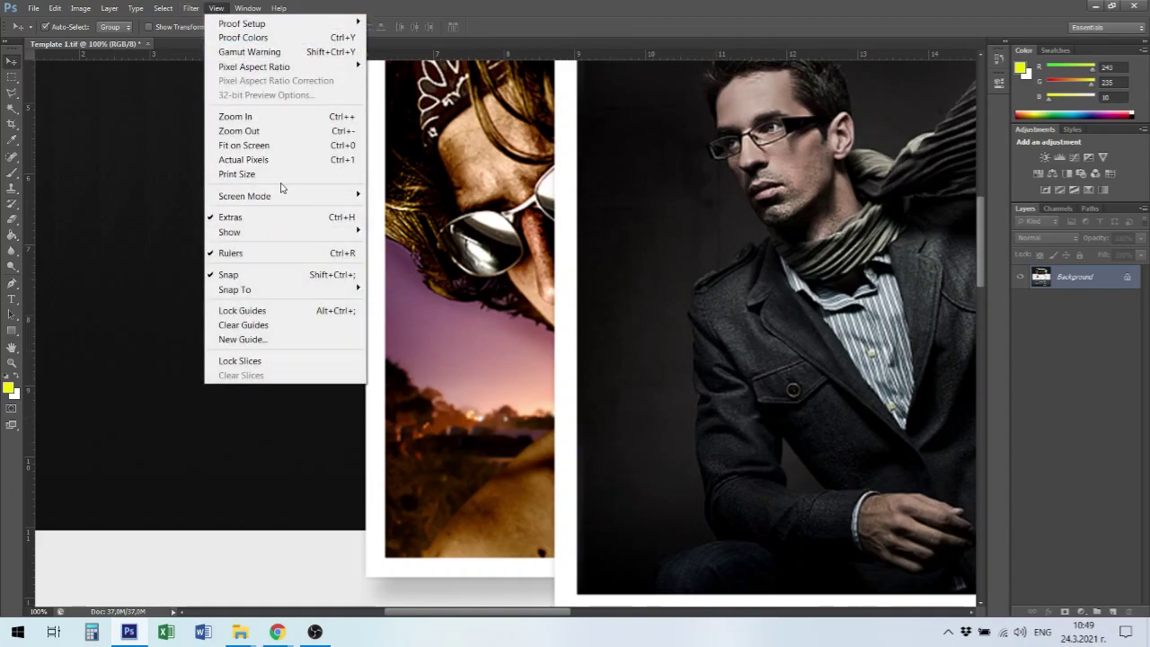
left_click(280, 167)
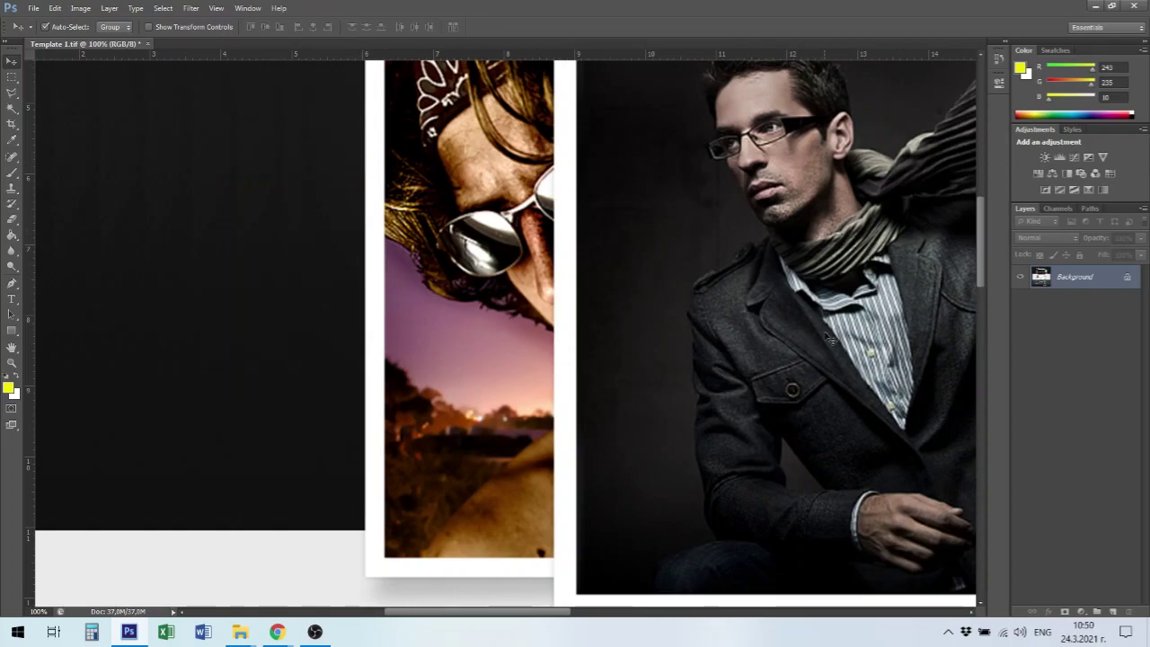
key("alt")
left_click_drag(767, 392, 590, 171)
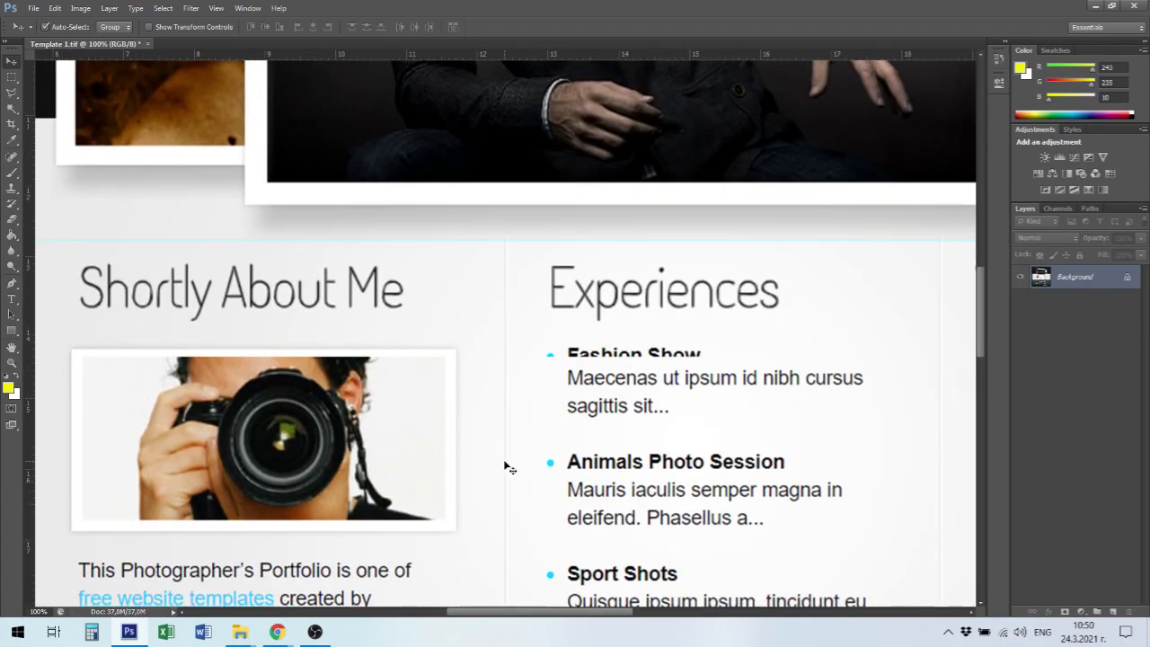
key("ctrl+0")
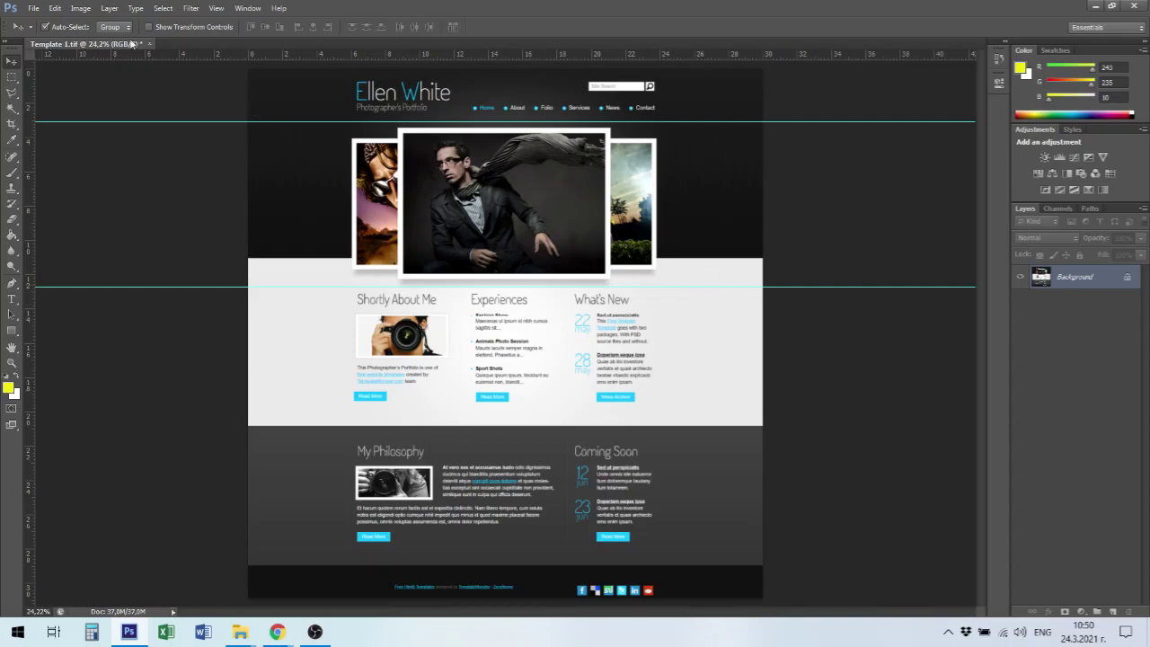
Check the image's color mode and bit depth without changing them.
left_click(85, 13)
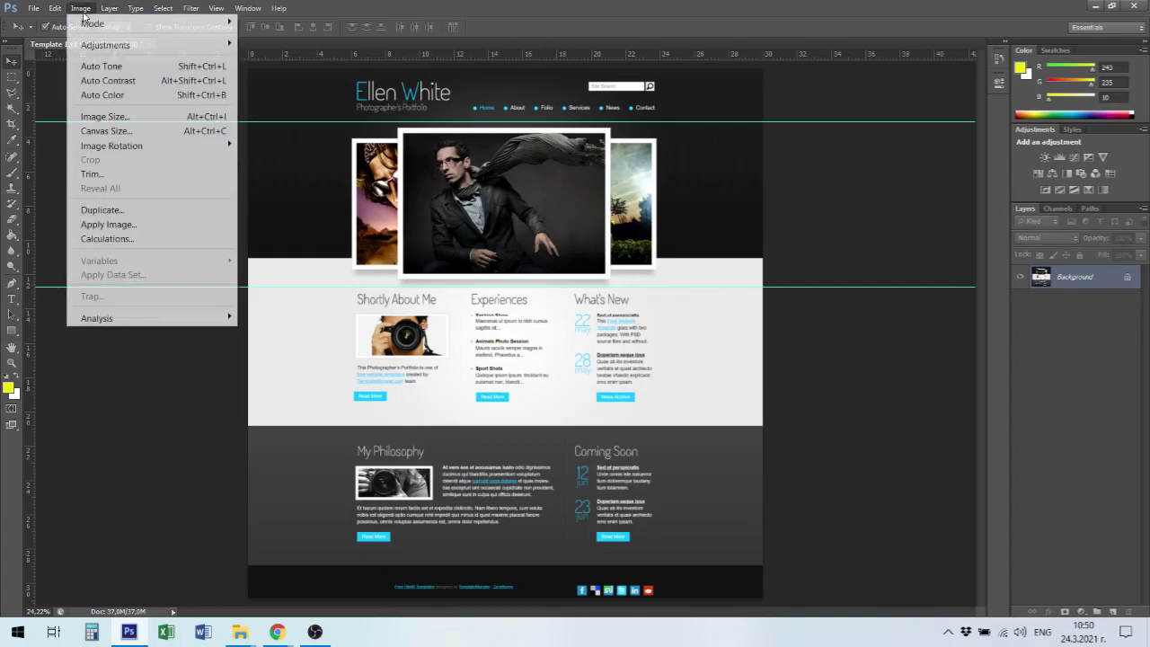
mouse_move(107, 24)
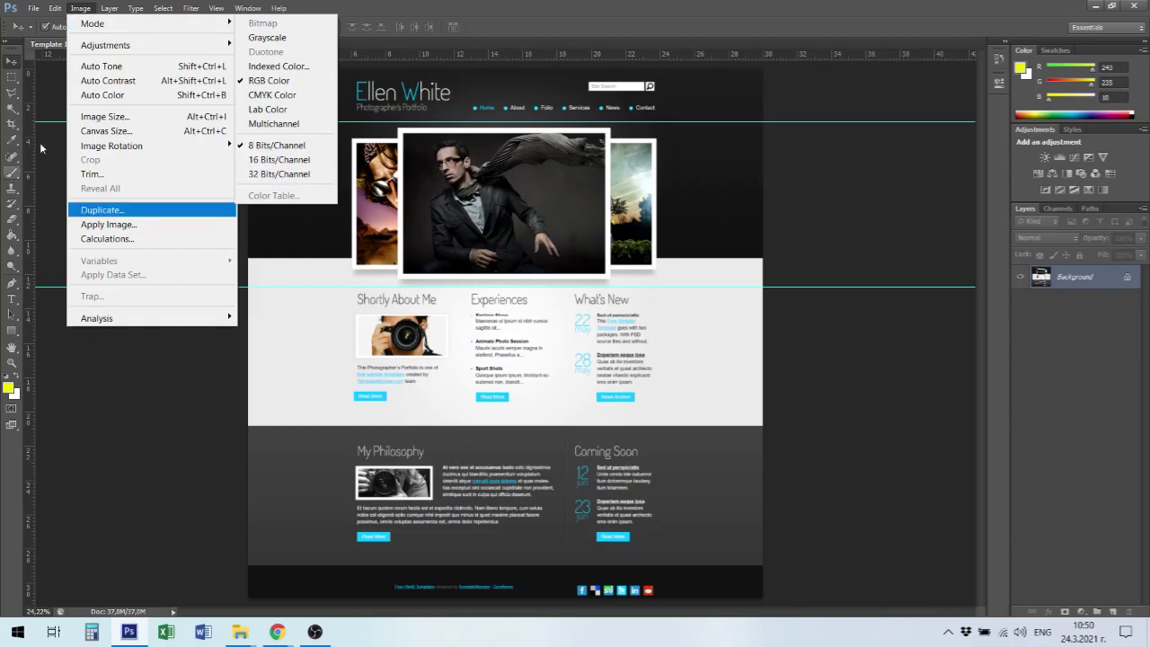
left_click(944, 411)
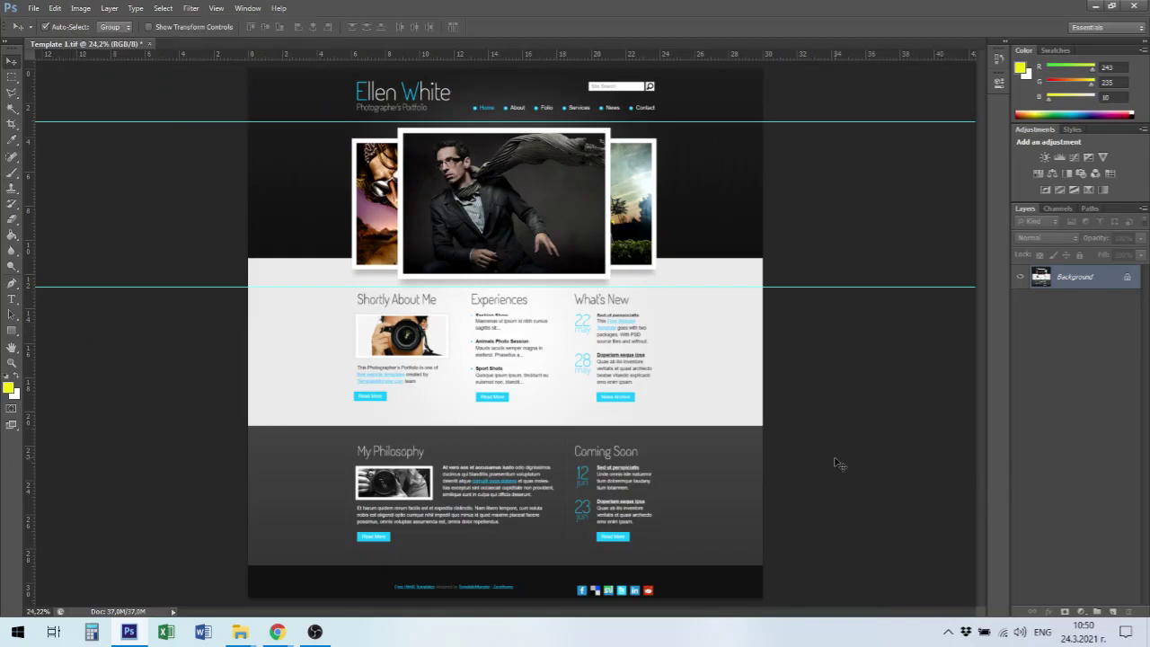
Duplicate the Background layer as "Background copy" and hide the original Background layer.
right_click(1079, 280)
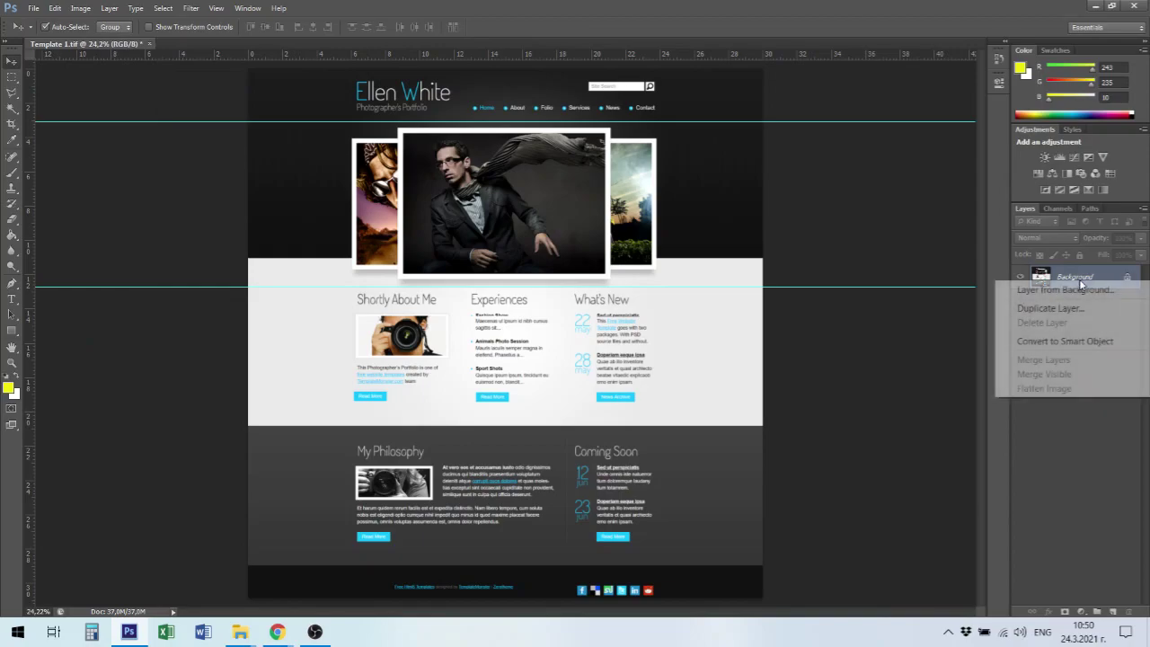
left_click(1078, 309)
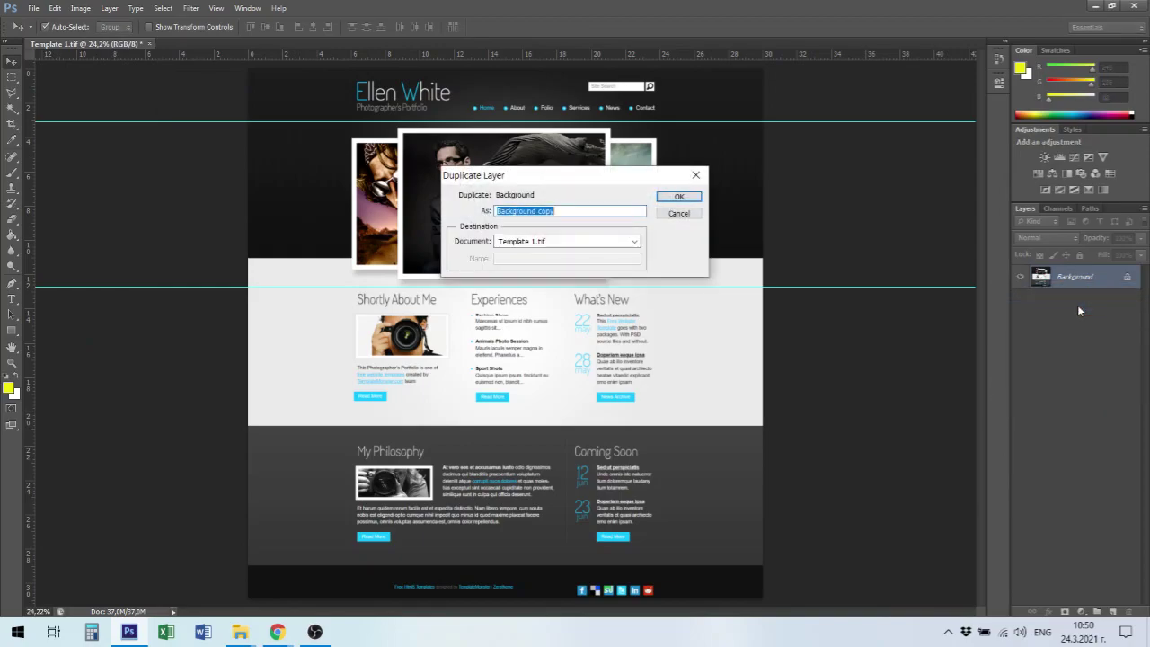
left_click(680, 197)
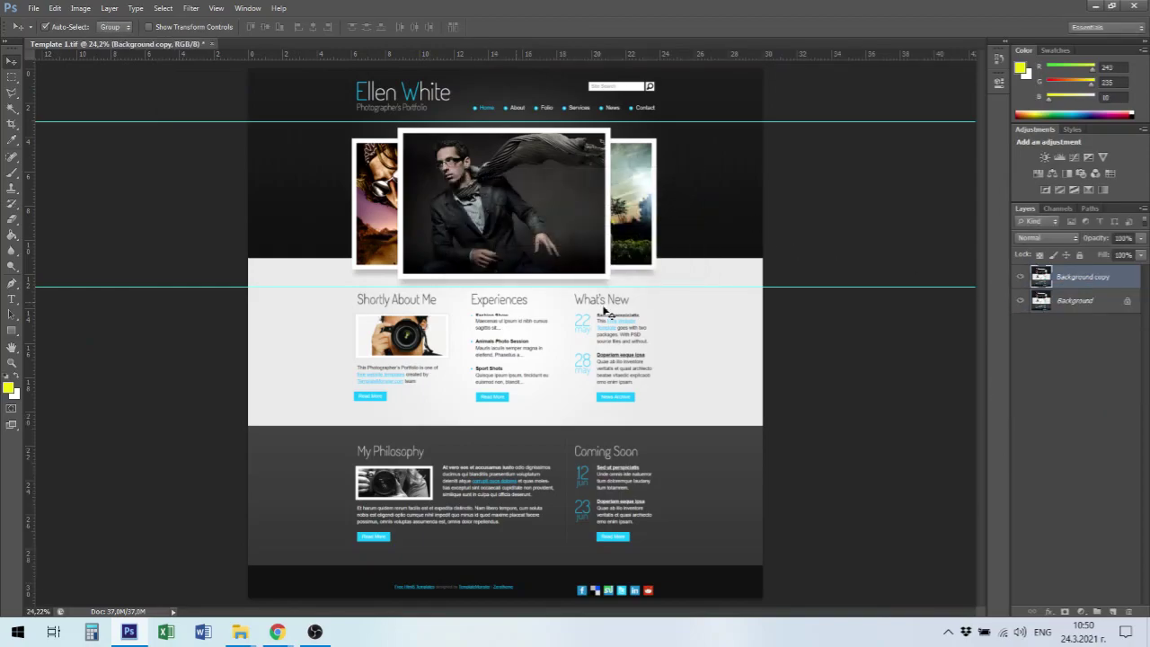
left_click(1020, 301)
Crop the empty side margins off the page, keeping the central content about 19 cm wide.
key("c")
left_click_drag(251, 334, 297, 336)
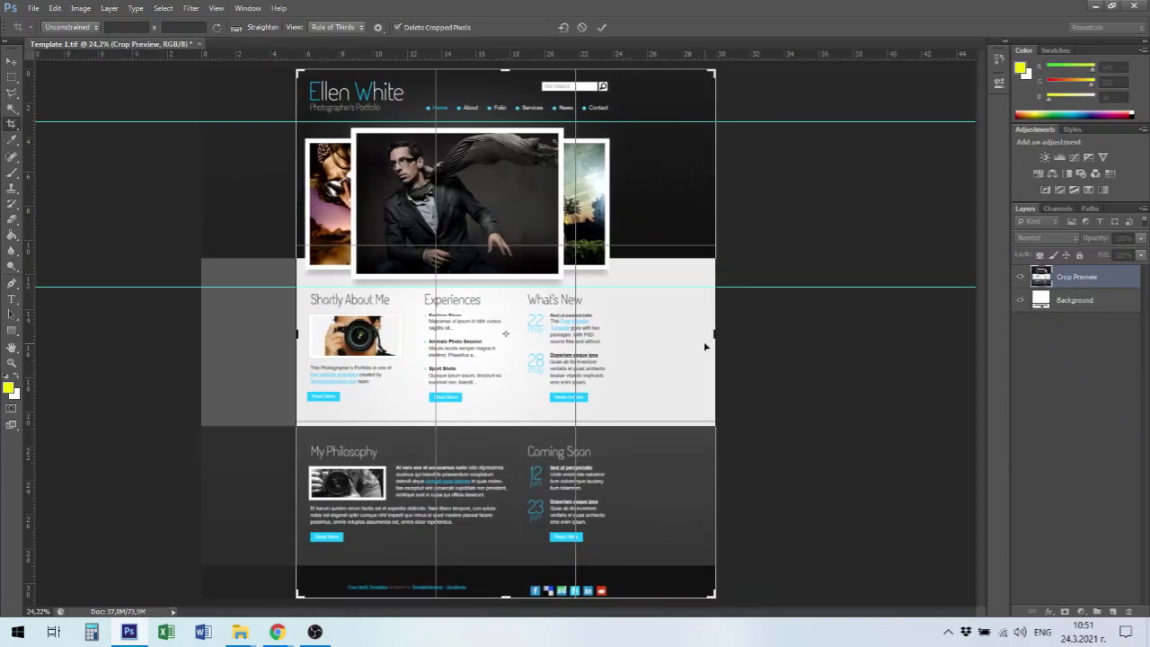
left_click_drag(716, 335, 668, 343)
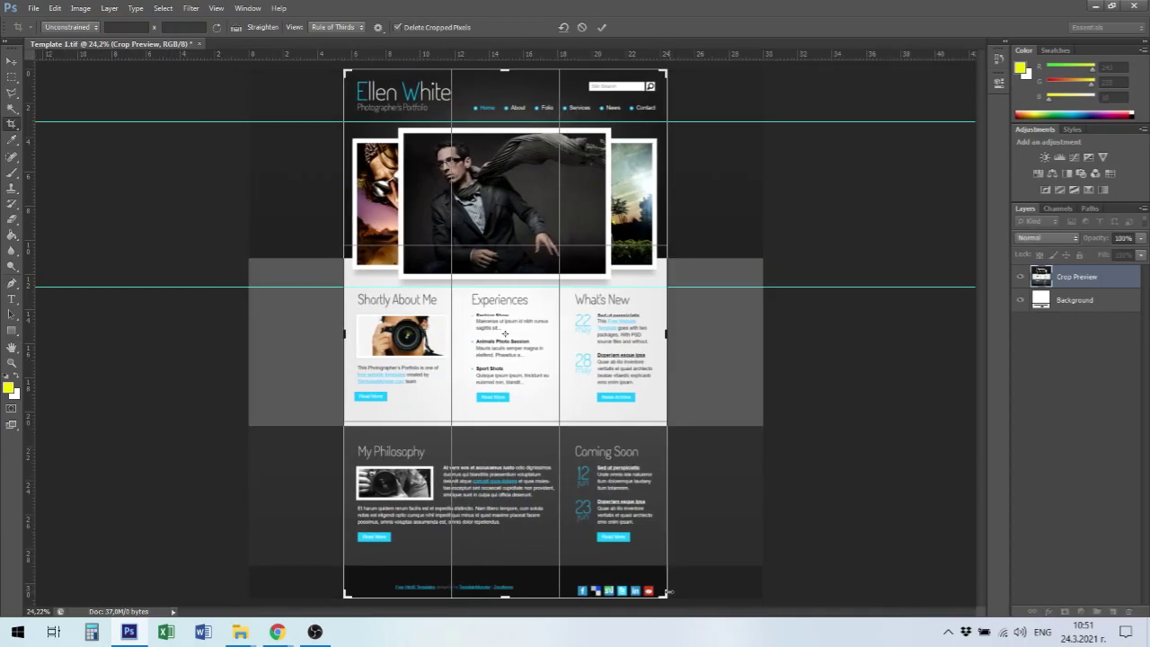
key("Return")
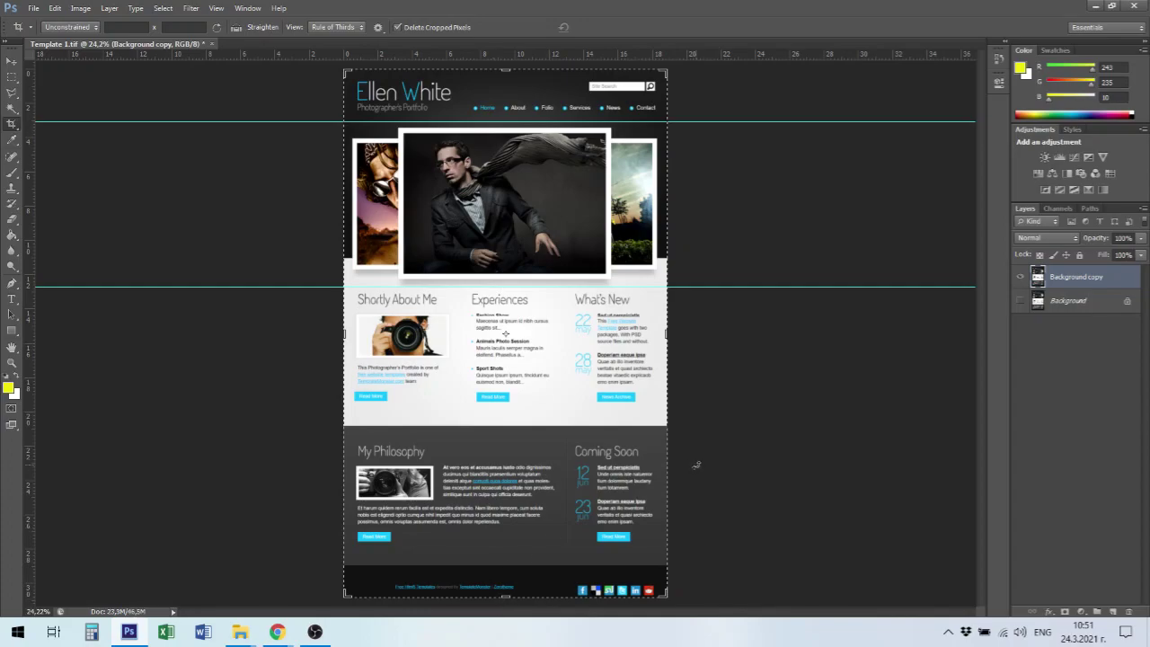
left_click(14, 63)
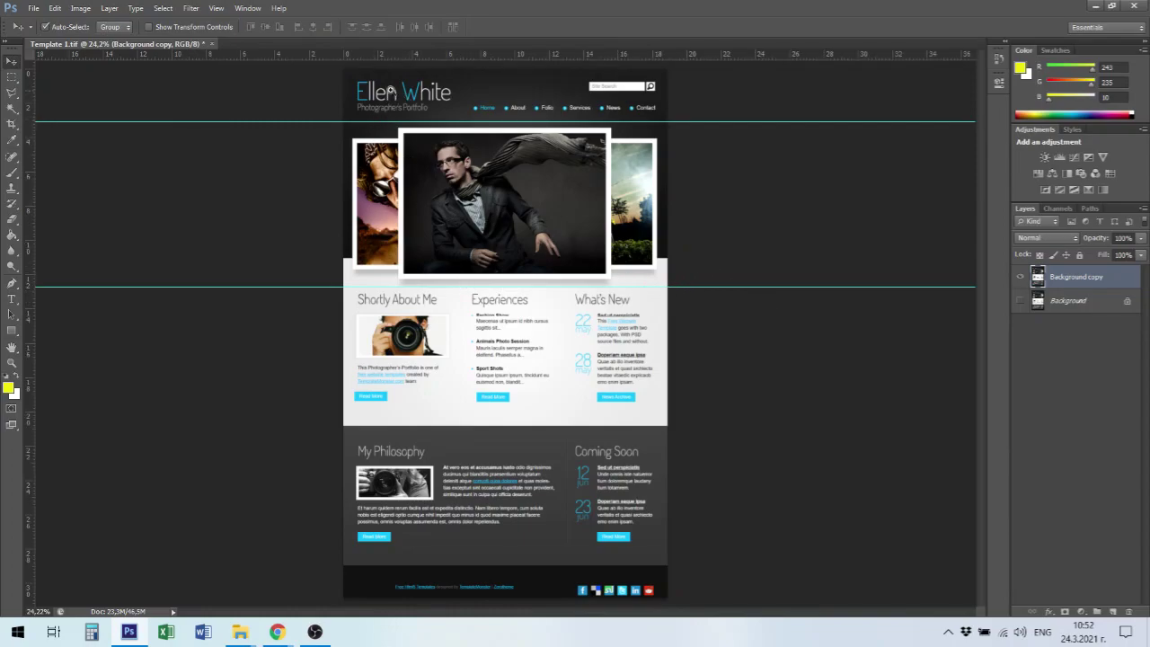
Start a new text layer over the first letter of the header logo.
scroll(348, 74, "up", 10)
scroll(490, 121, "down", 3)
scroll(612, 310, "down", 8)
scroll(509, 237, "up", 3)
left_click_drag(934, 350, 513, 300)
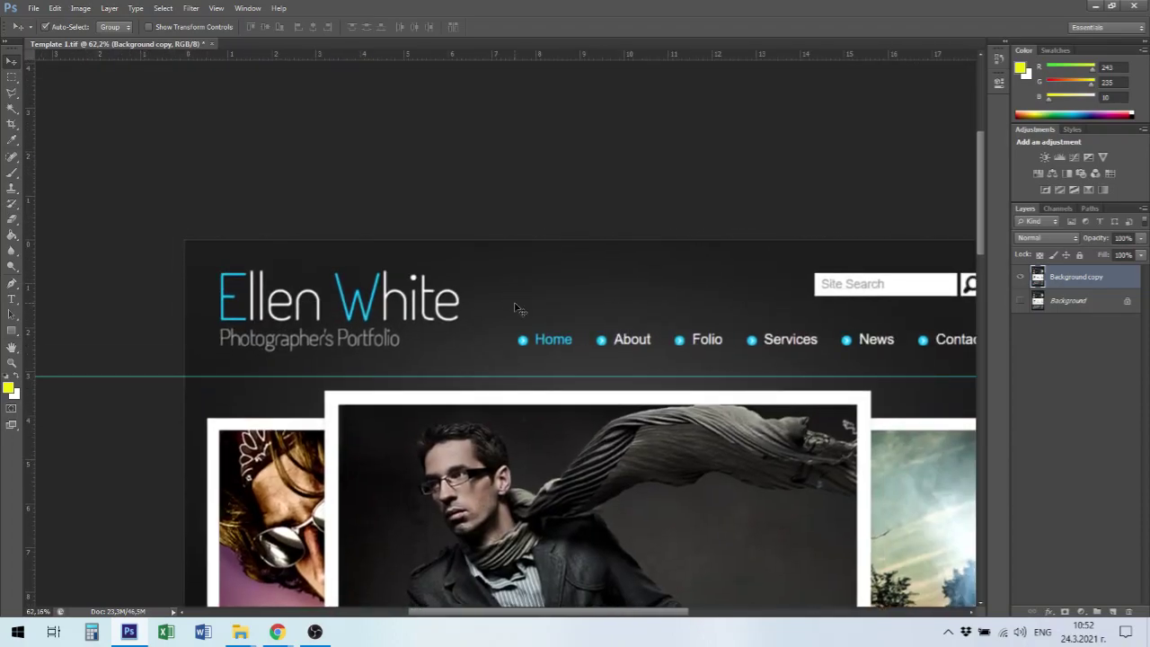
left_click(12, 300)
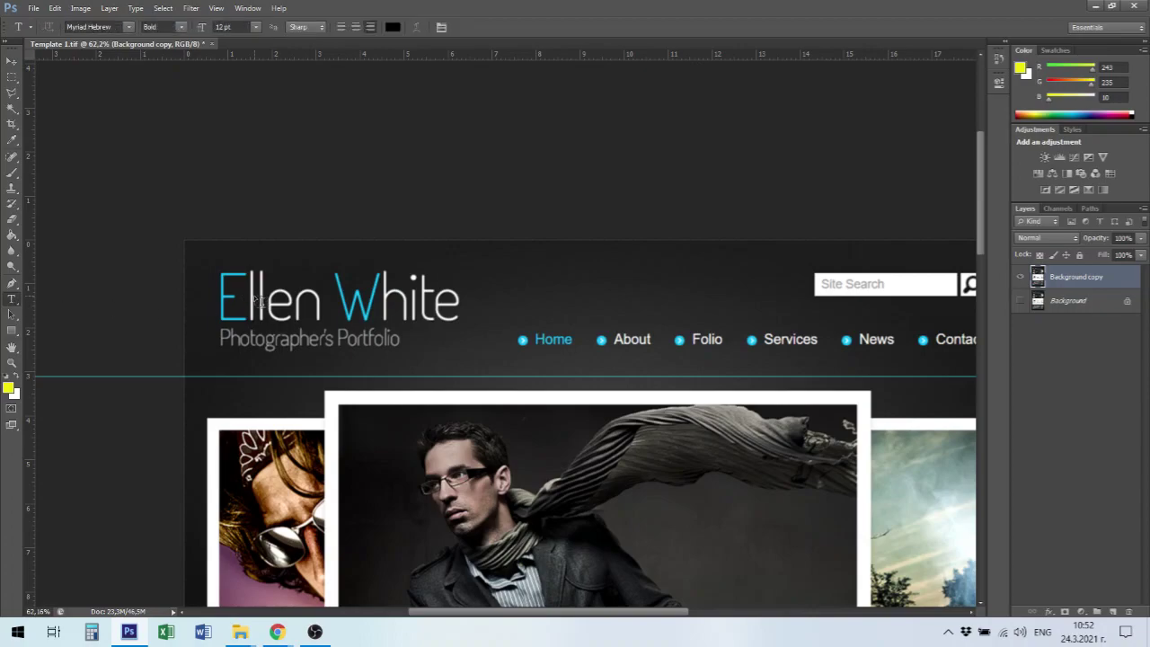
left_click(236, 293)
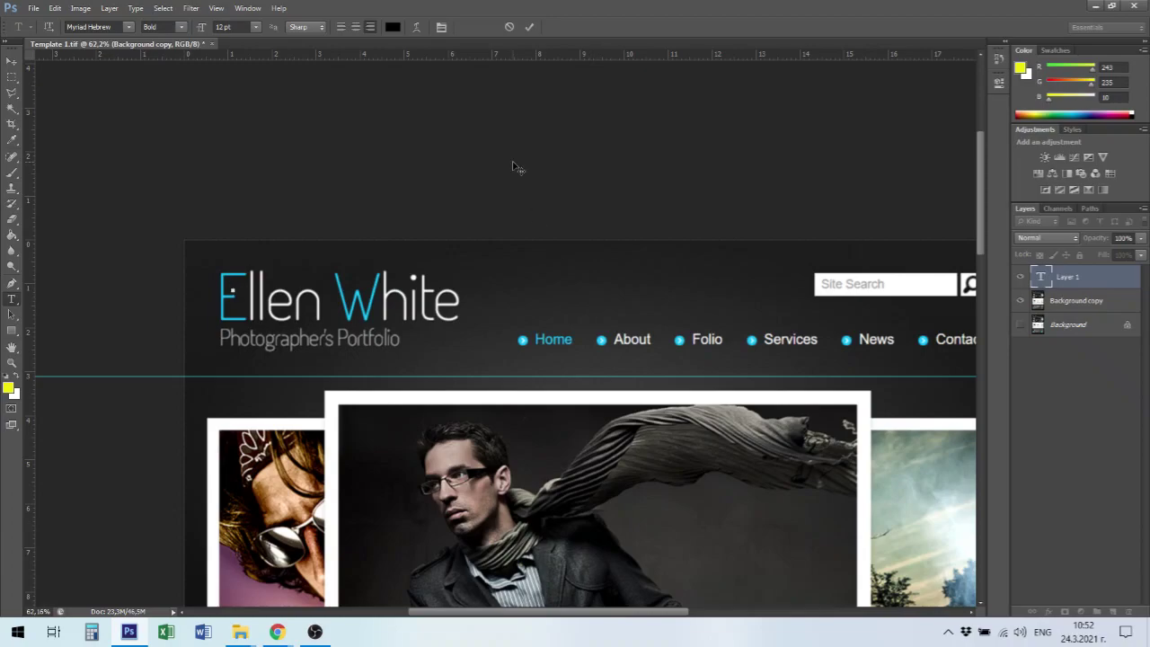
Set the text color to white (ffffff) and enter the designer's name over the logo, aligned left.
left_click(394, 28)
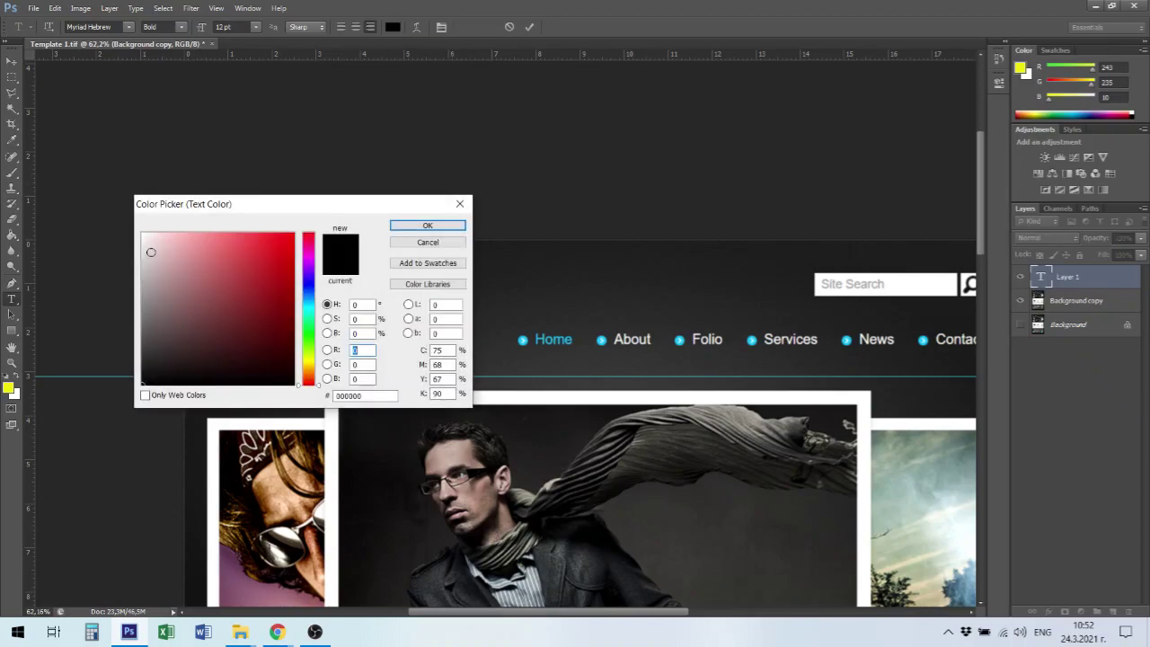
left_click(142, 234)
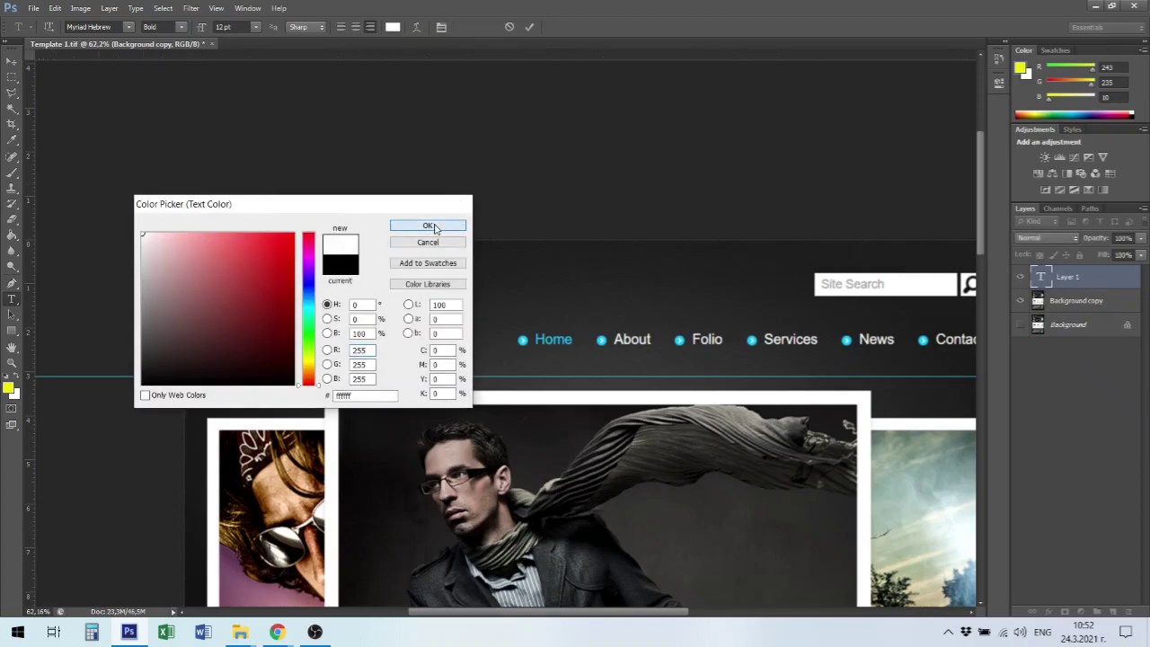
left_click(434, 226)
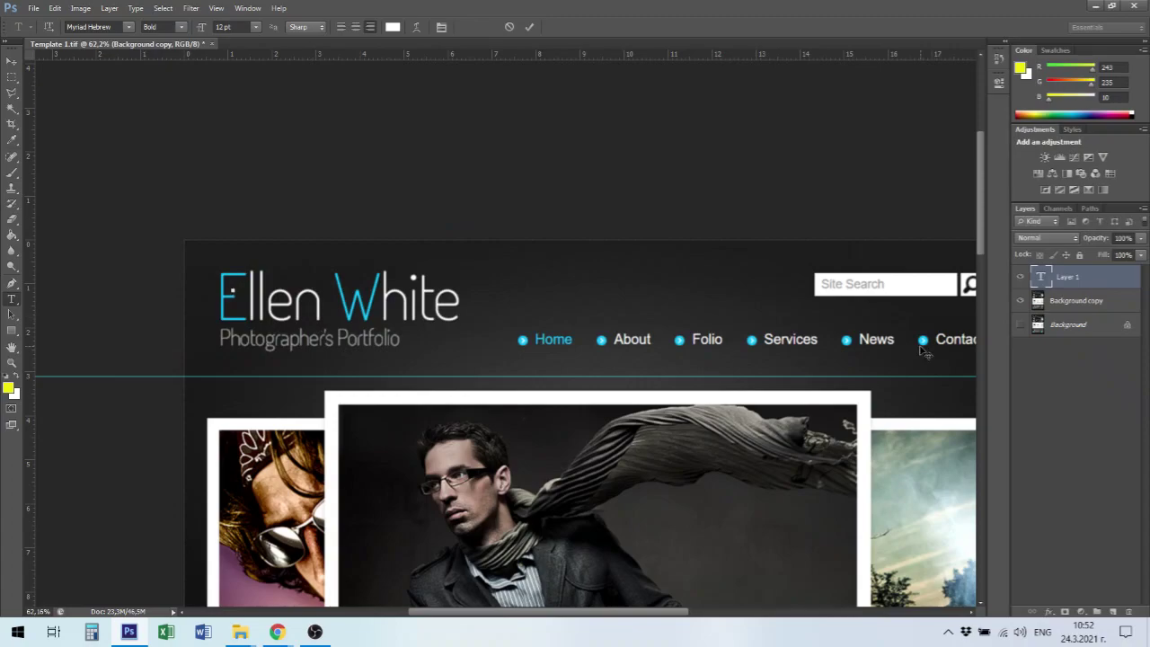
type("Kamen Kazunov")
left_click(343, 27)
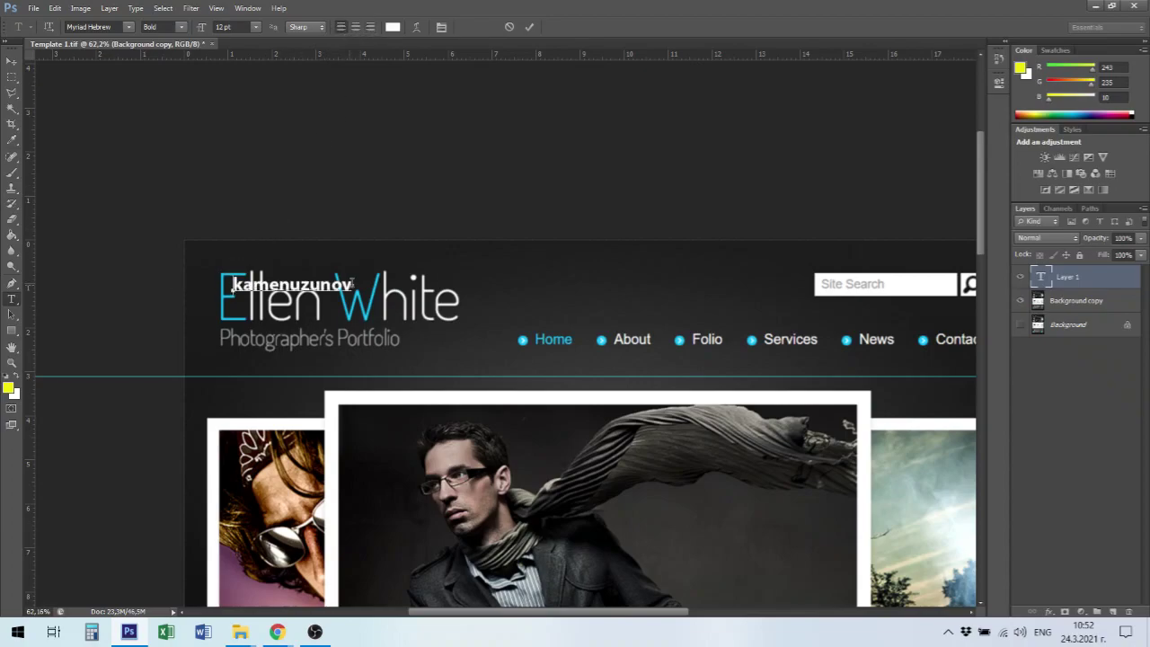
Change the name line to the Regular style at 24 pt.
left_click_drag(353, 286, 236, 284)
left_click(218, 288)
double_click(233, 284)
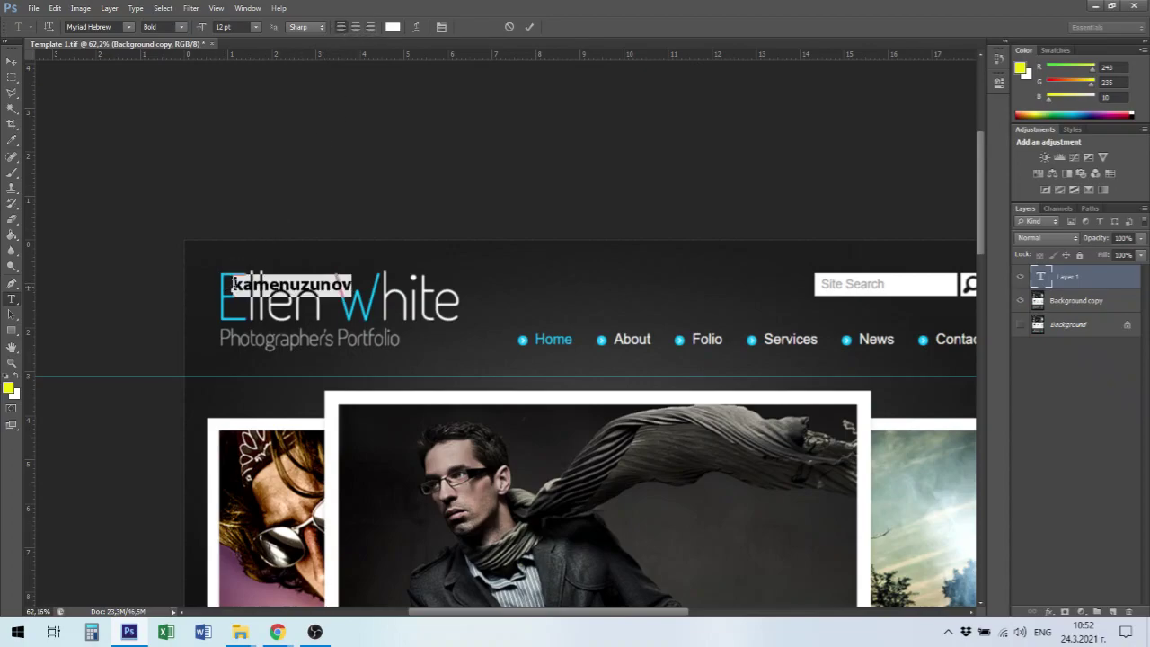
left_click(182, 28)
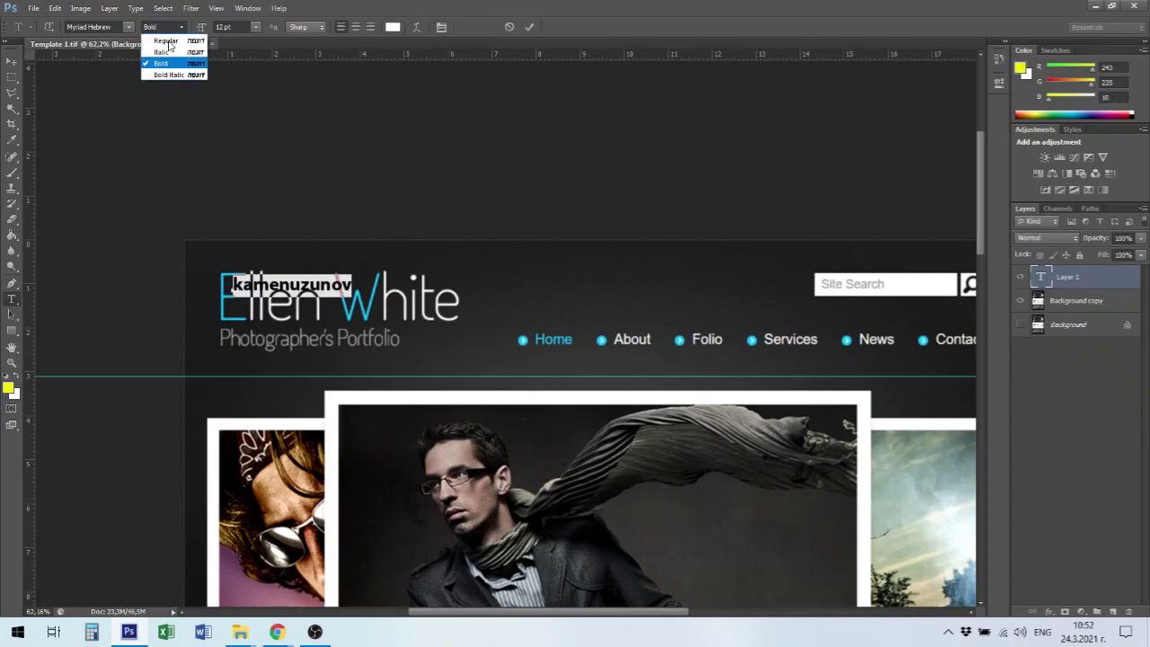
left_click(166, 42)
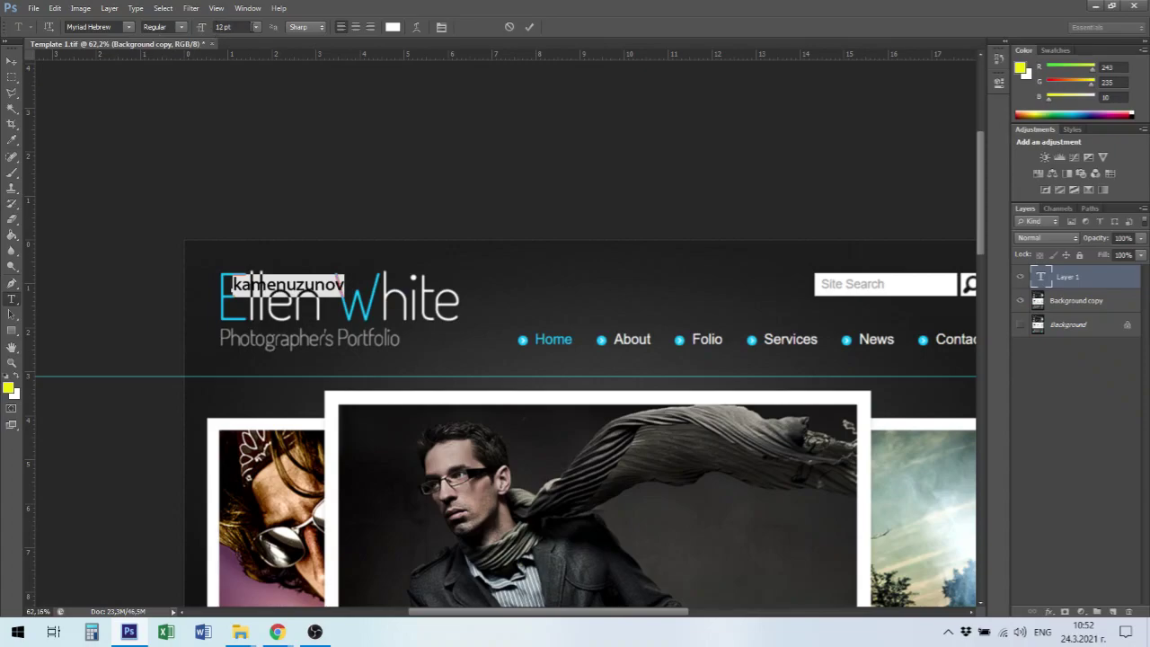
left_click(257, 27)
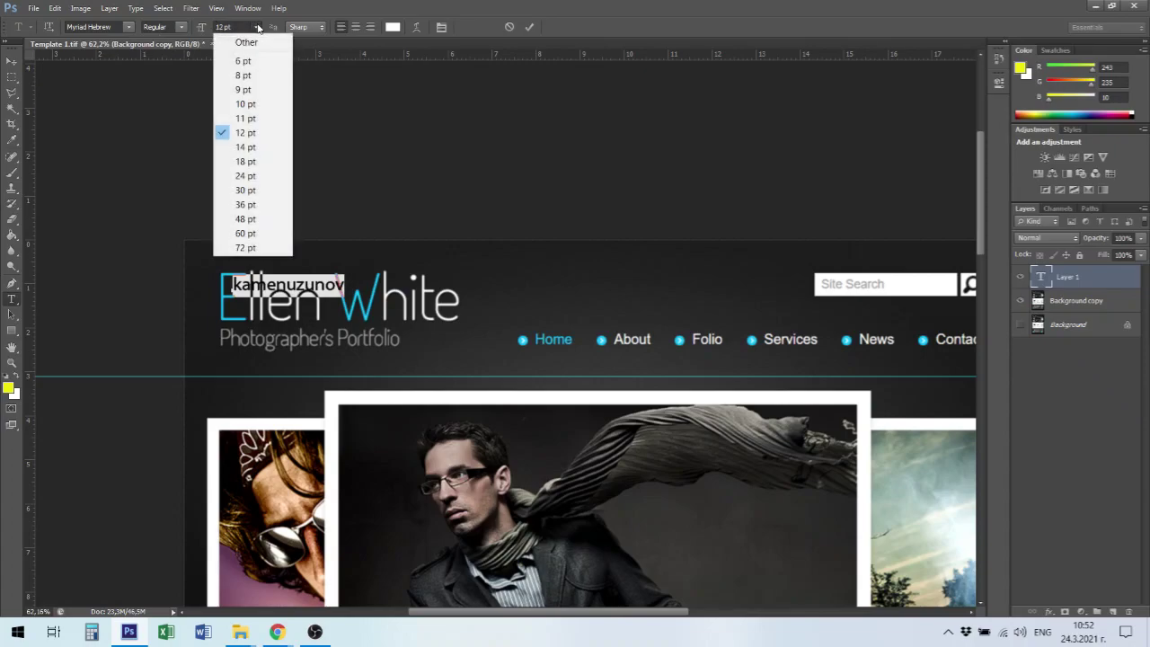
left_click(254, 176)
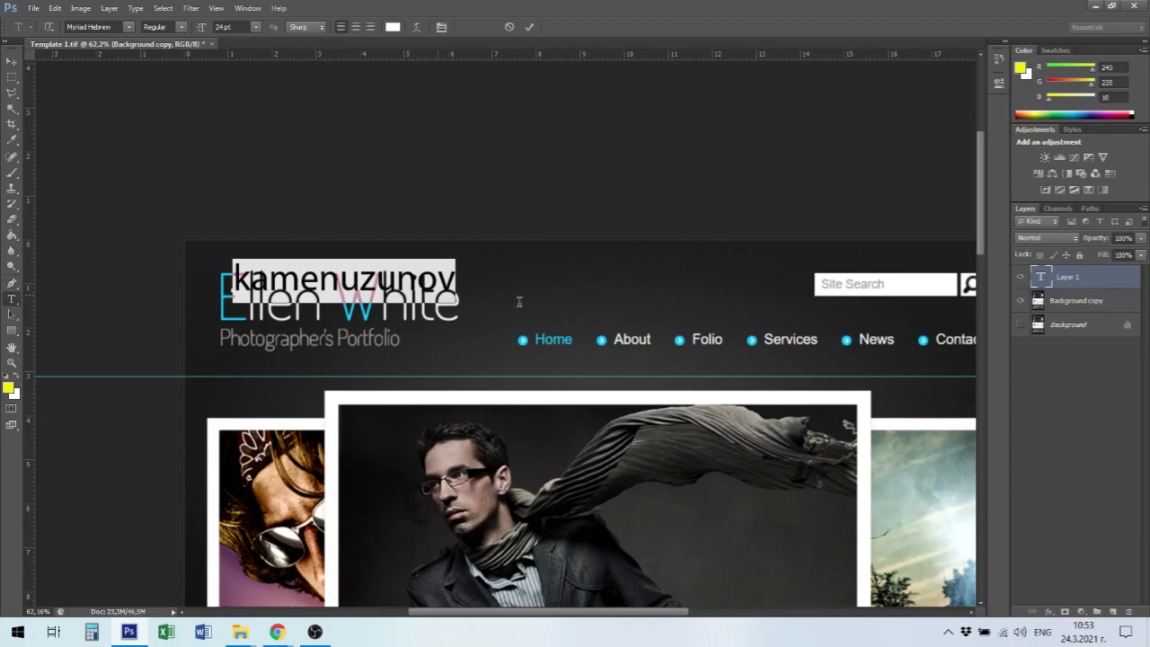
Add a second line reading "DESIGNER" below the name.
left_click(451, 282)
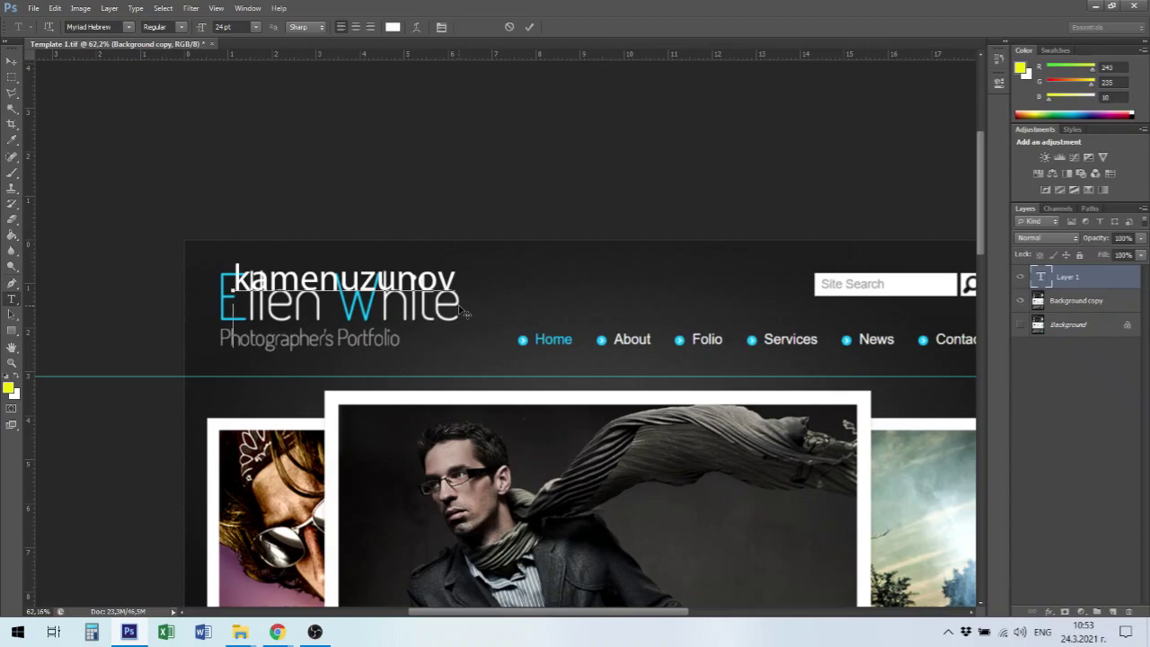
key("Return")
type("DESIGNER")
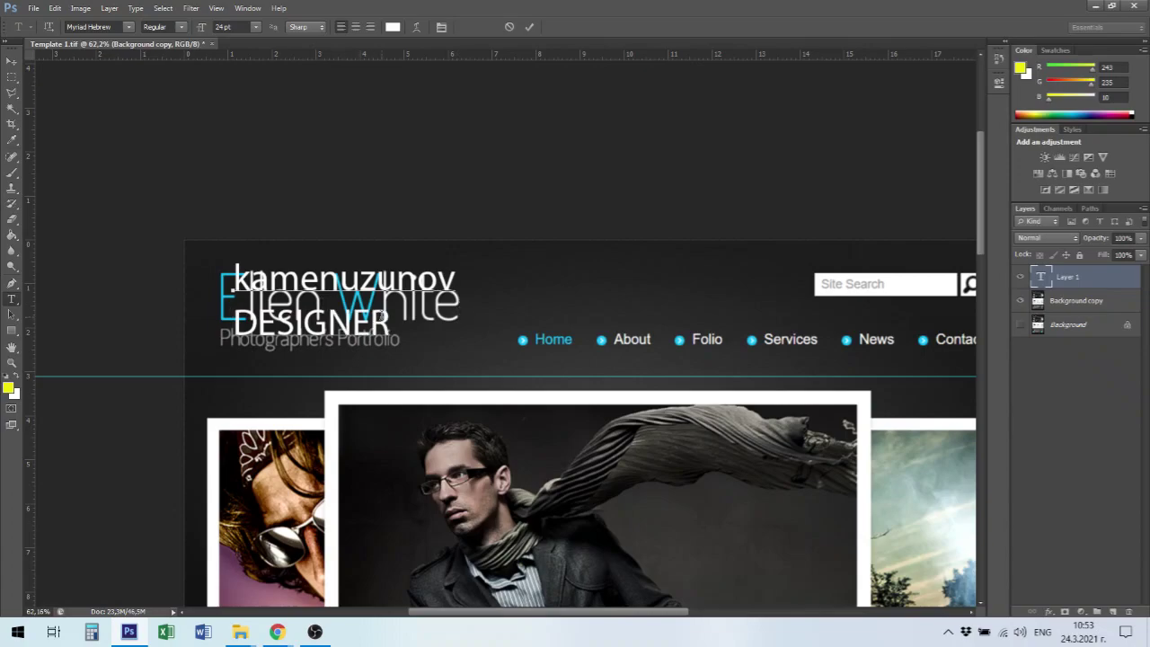
Set the text anti-aliasing to Smooth and reduce the word "DESIGNER" to 14 pt.
key("shift+Left")
key("shift+Left")
key("shift+Left")
key("shift+Left")
key("shift+Left")
key("shift+Left")
key("shift+Left")
key("shift+Left")
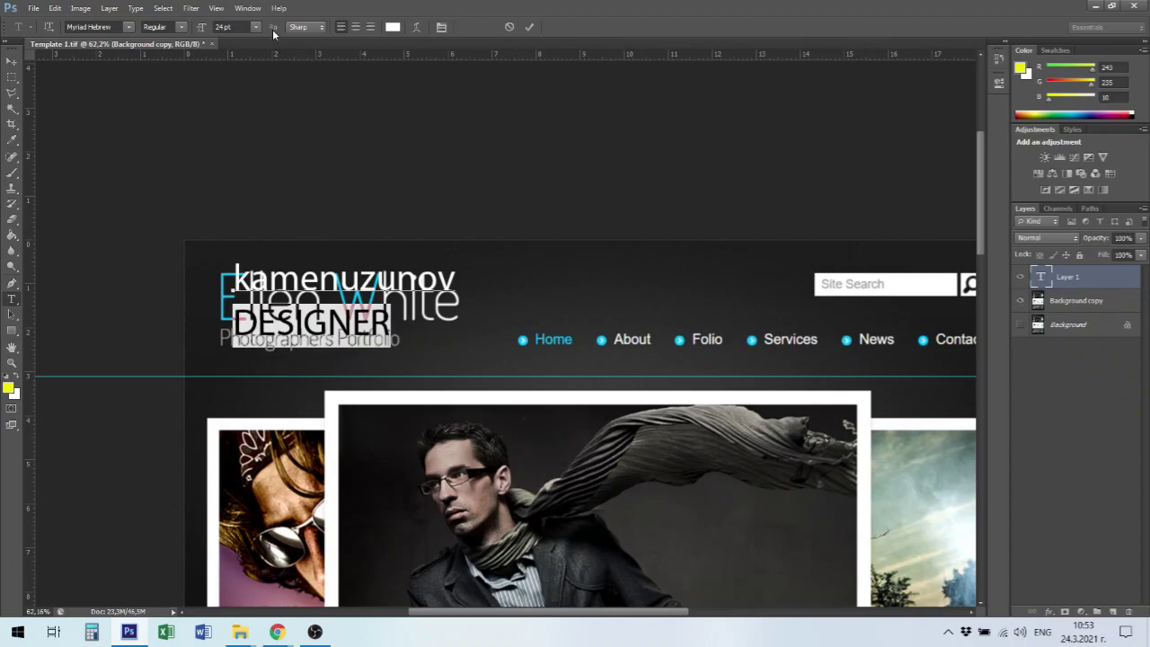
left_click(320, 28)
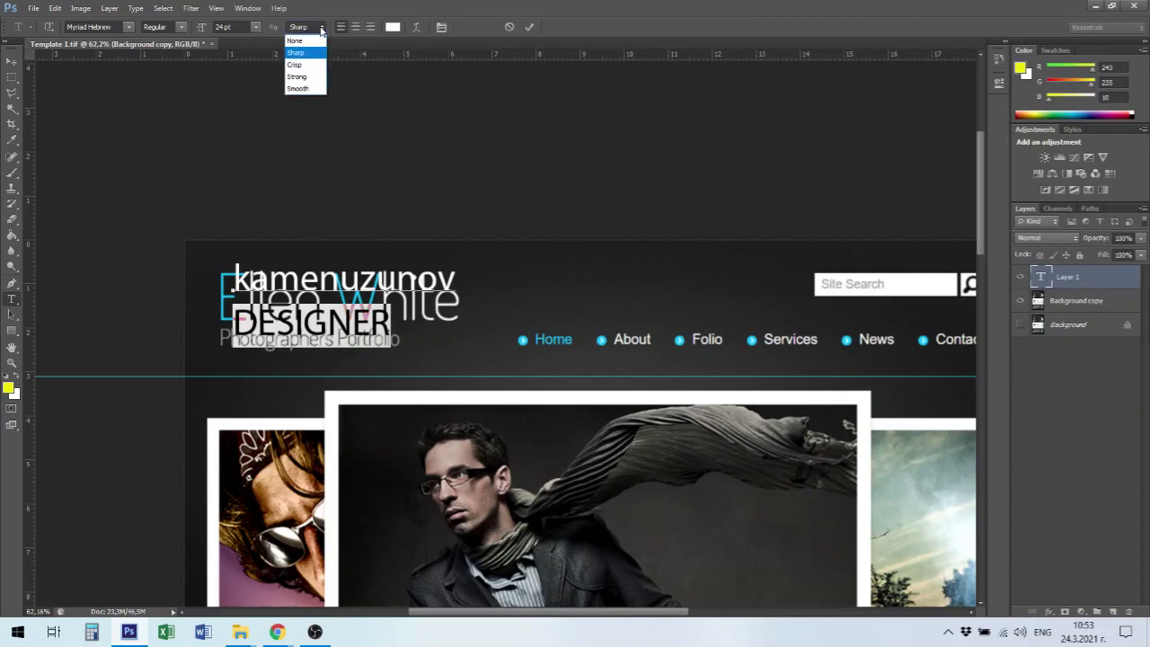
left_click(307, 90)
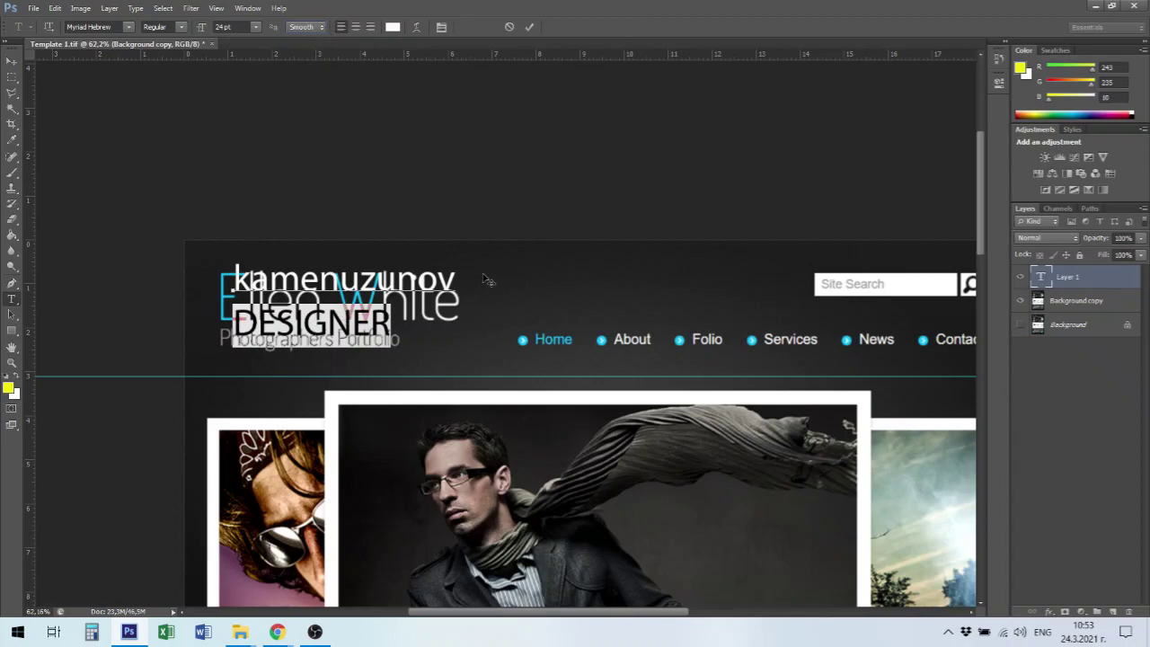
left_click(257, 29)
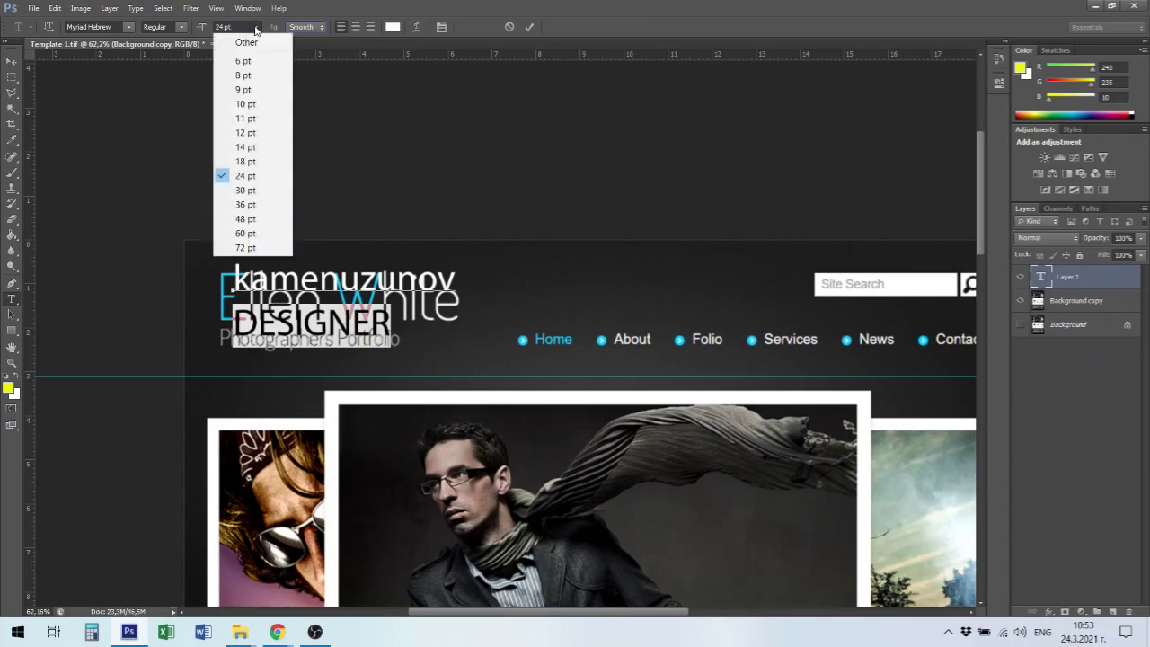
left_click(257, 147)
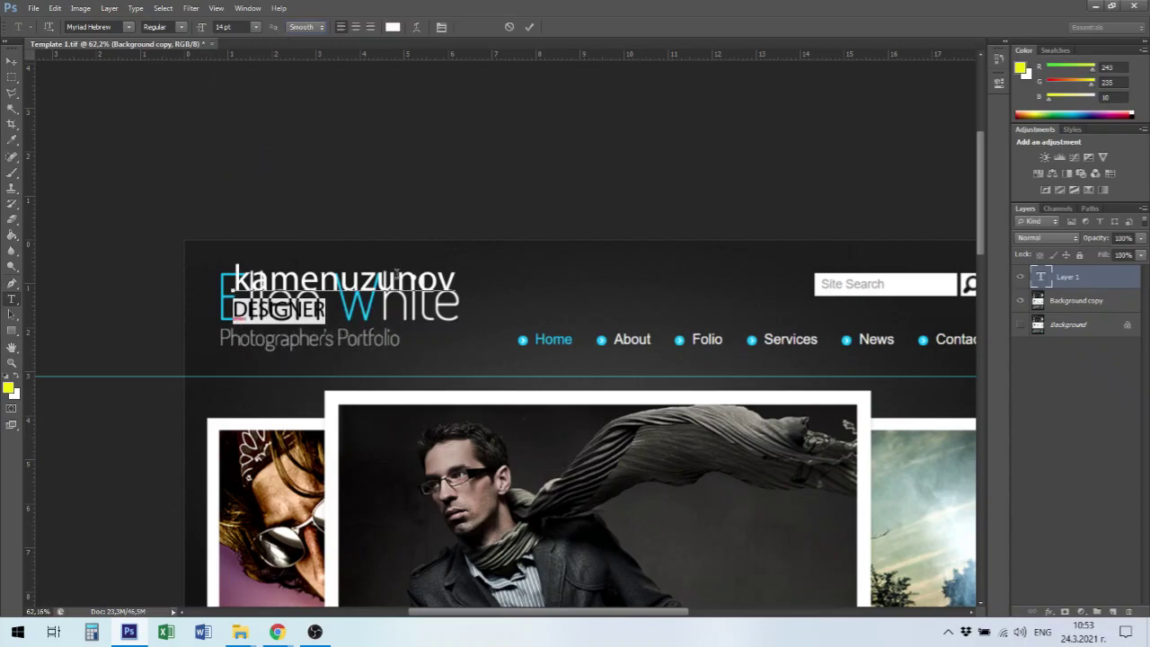
Commit the text and move it into the empty header space between the logo and the search box, above the navigation links.
left_click(12, 61)
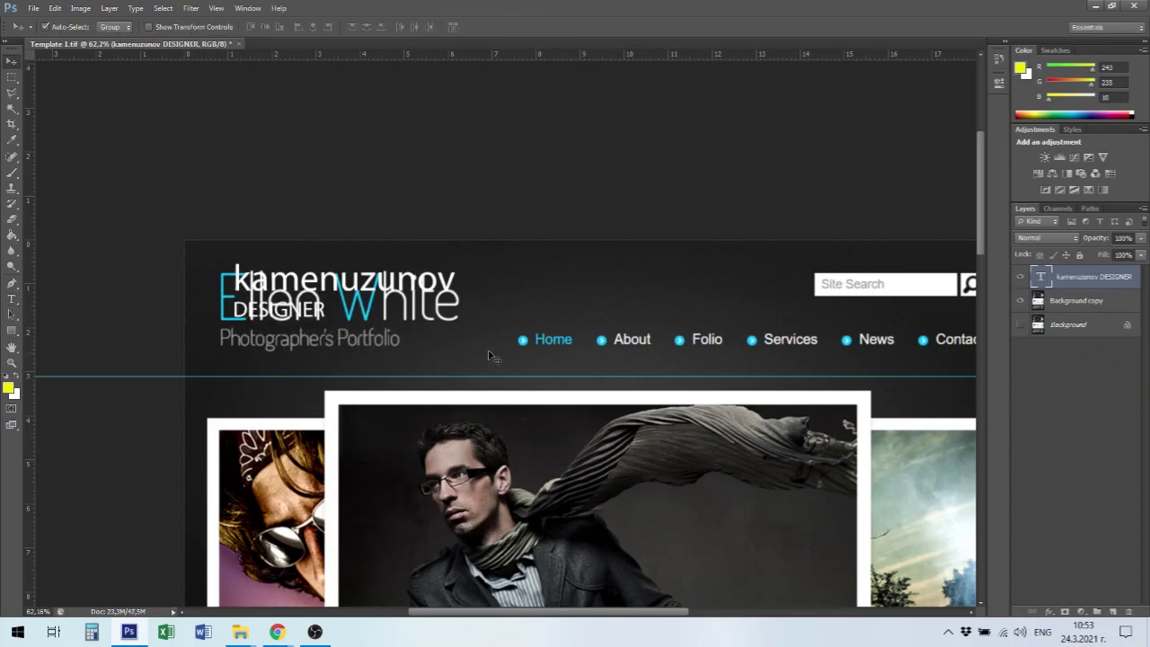
left_click_drag(447, 284, 737, 281)
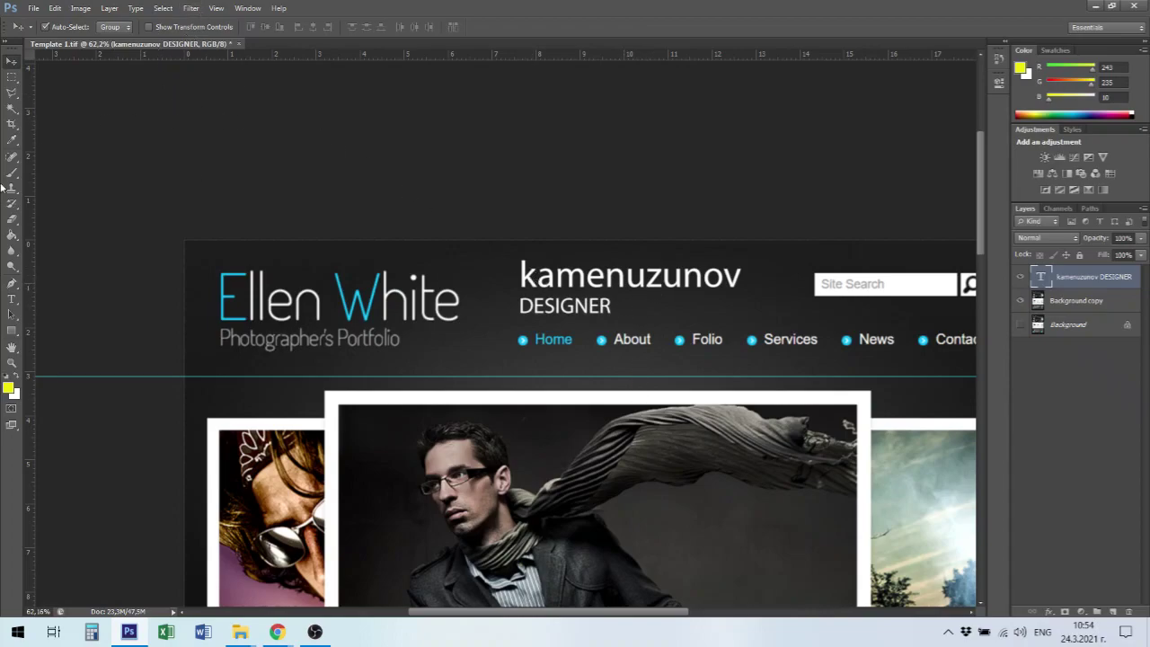
Try the fonts Calibri, OfficinaSansWinCTT and Oliver on both lines of the header text.
left_click(12, 298)
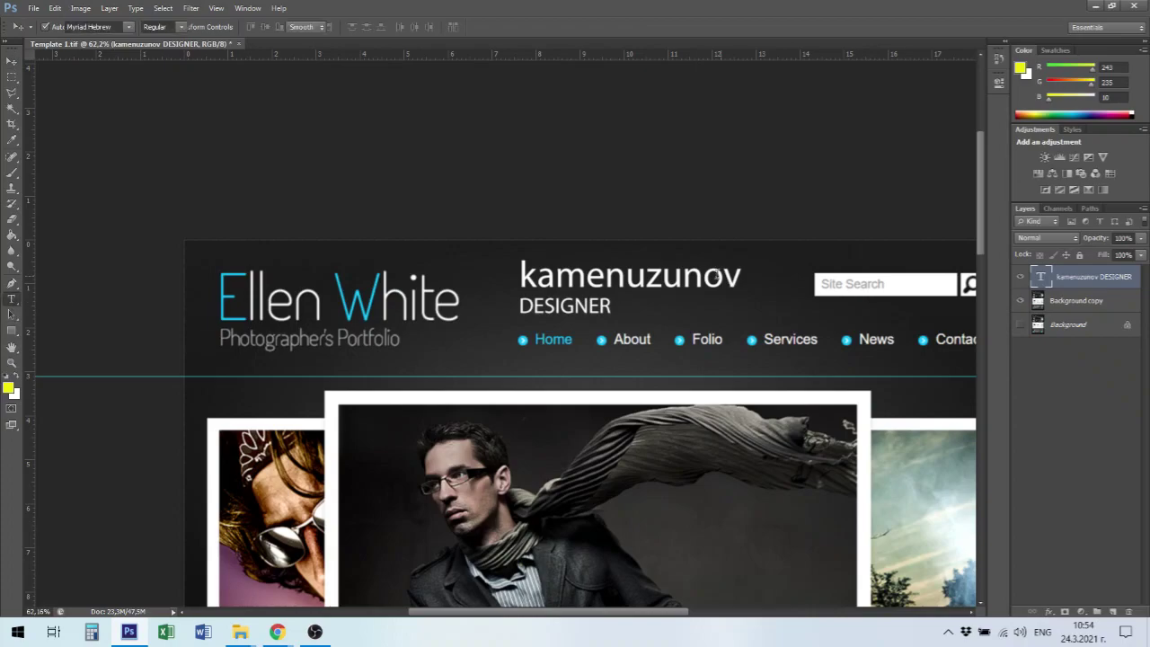
left_click_drag(612, 308, 523, 275)
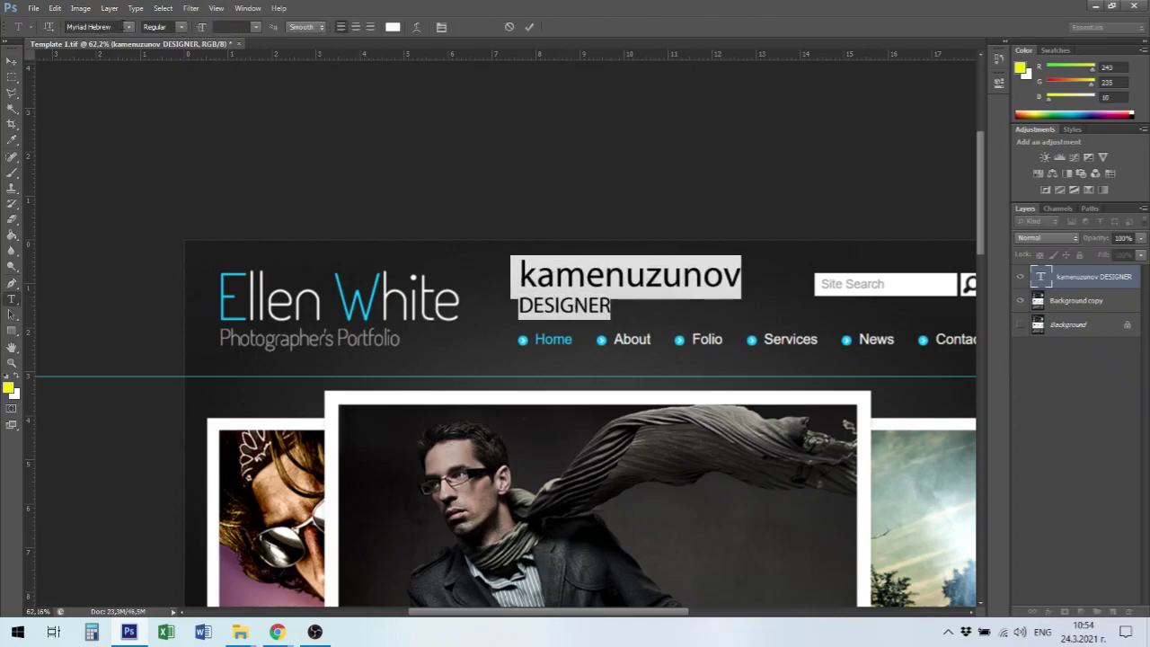
left_click(128, 27)
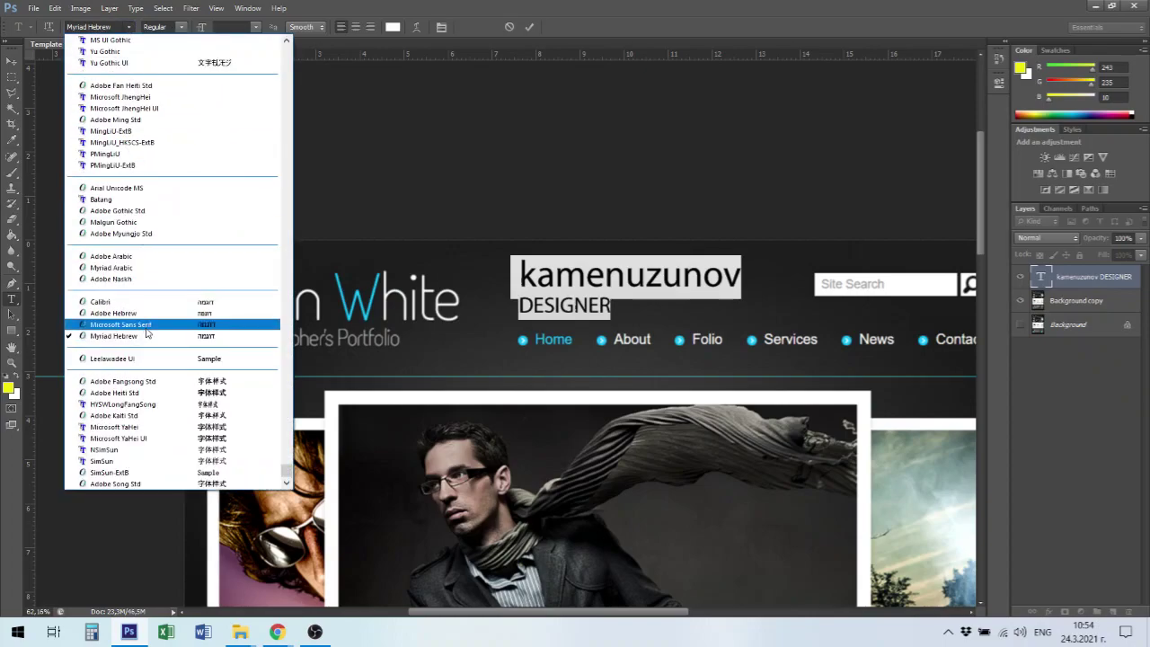
left_click(100, 302)
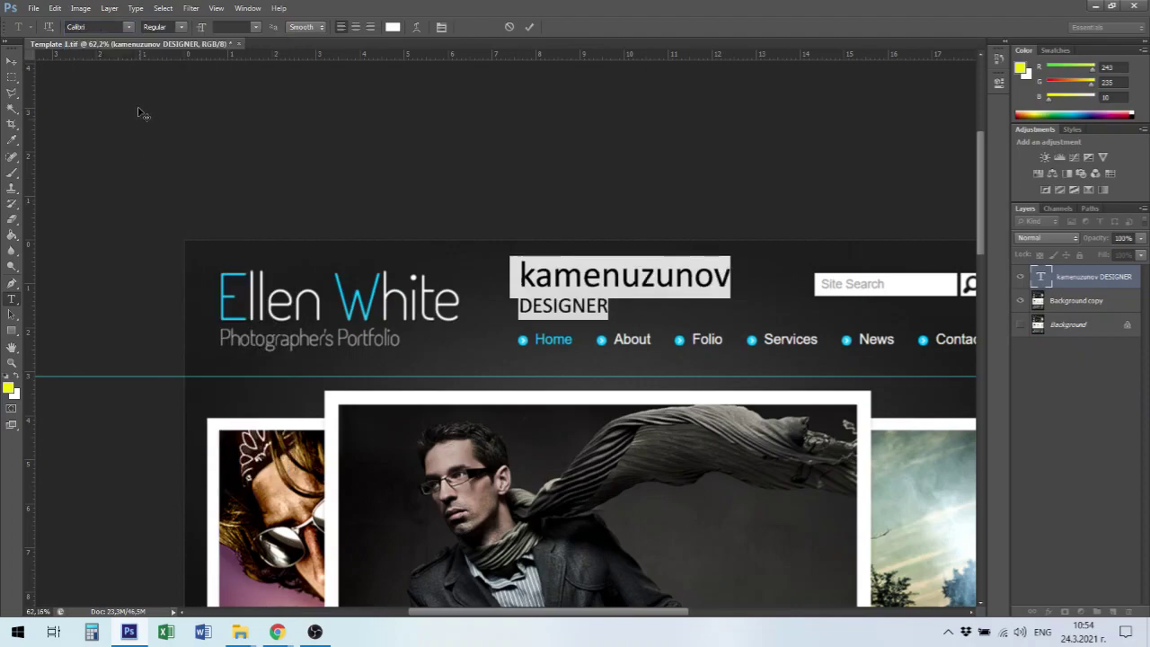
left_click(129, 27)
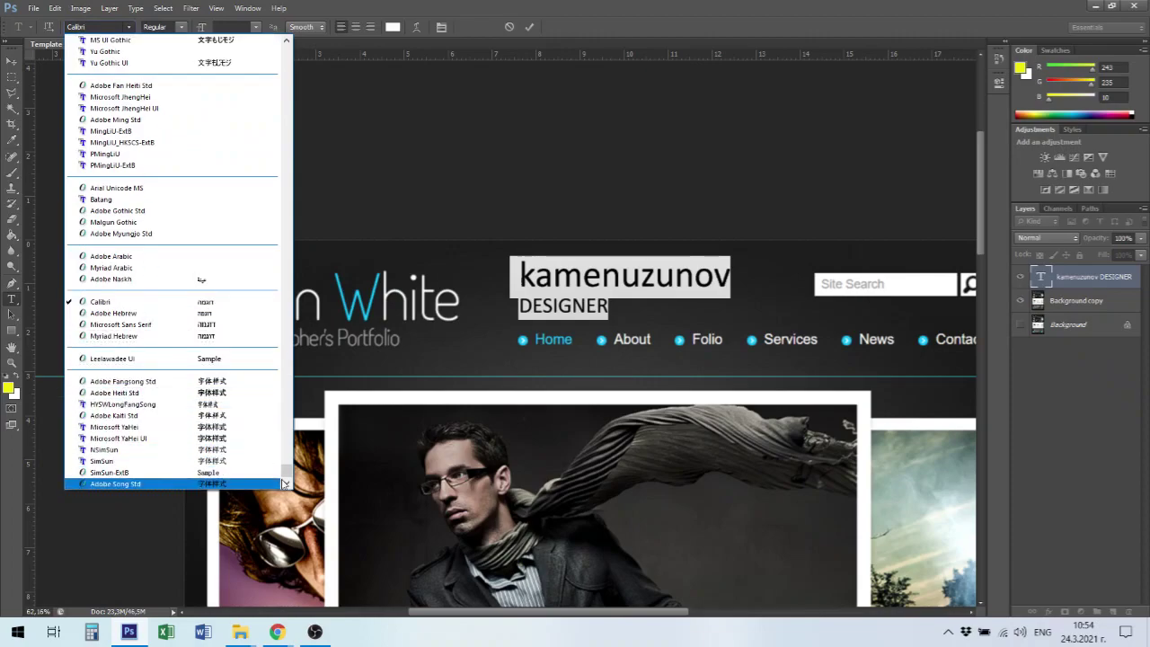
left_click_drag(286, 471, 303, 365)
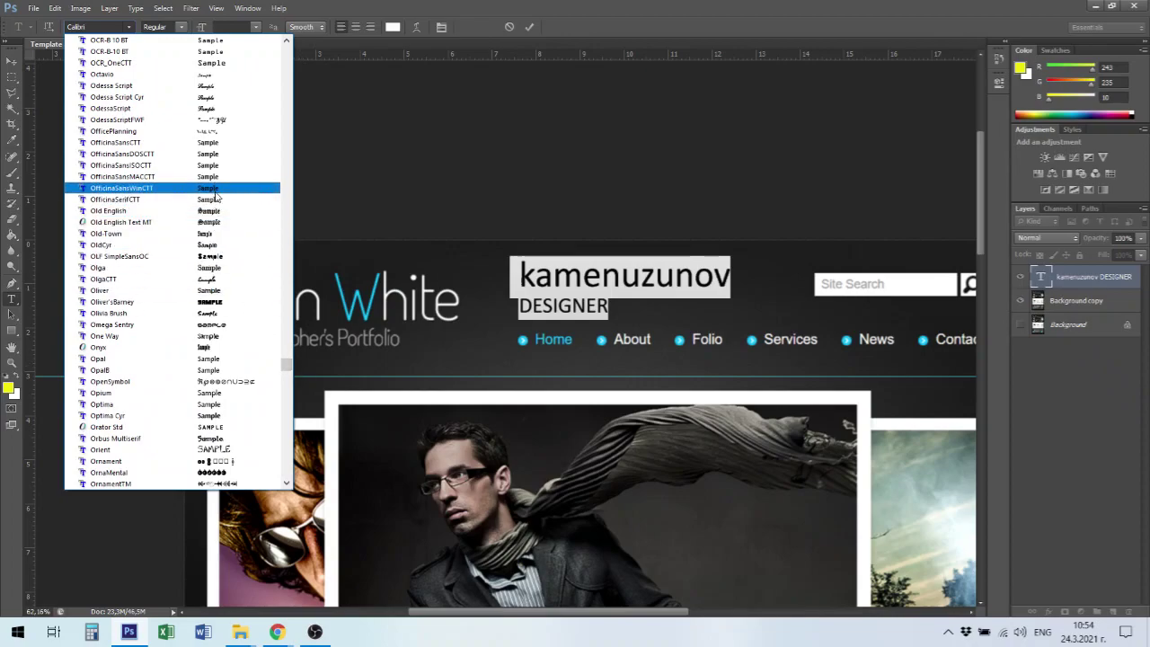
left_click(215, 191)
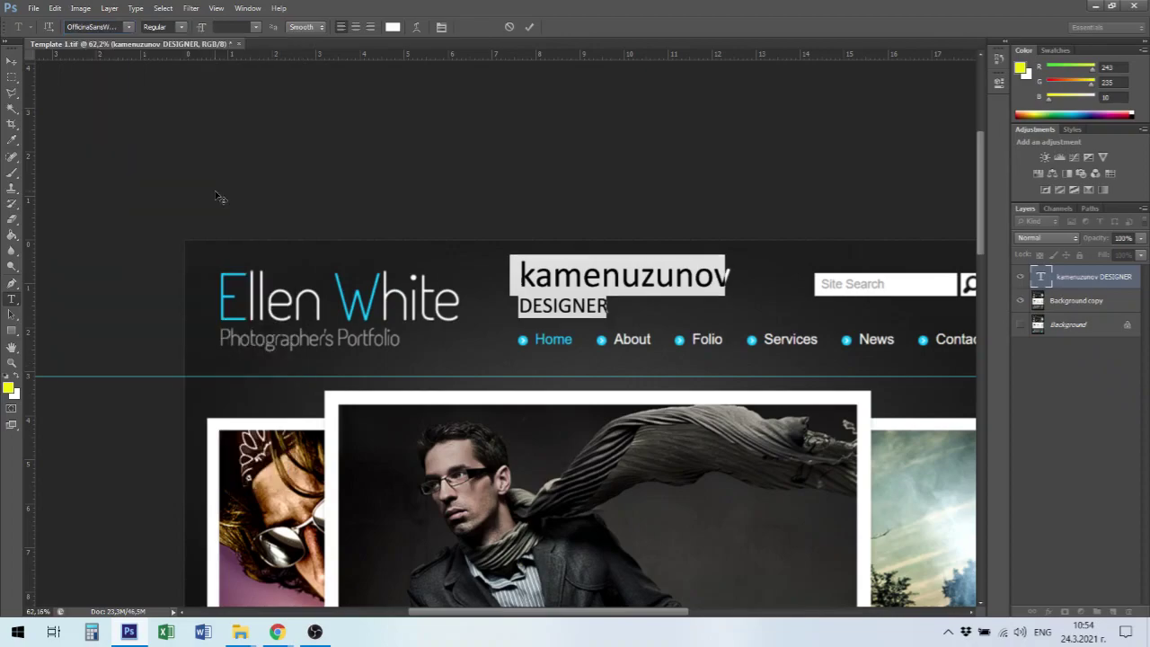
left_click(129, 27)
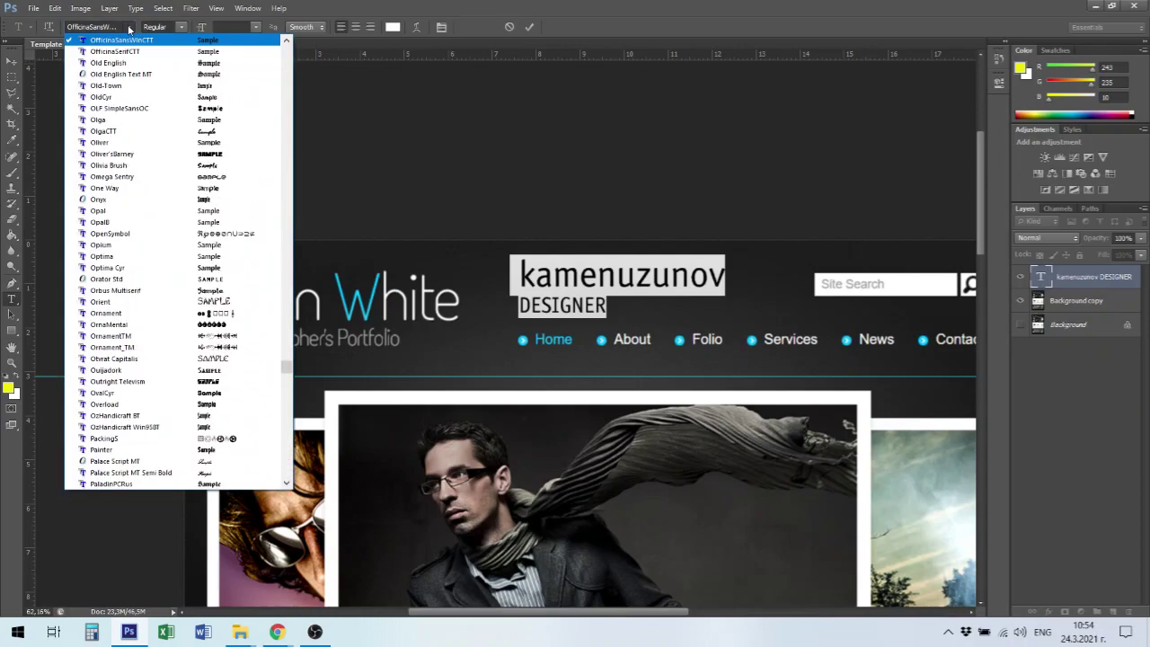
left_click(110, 144)
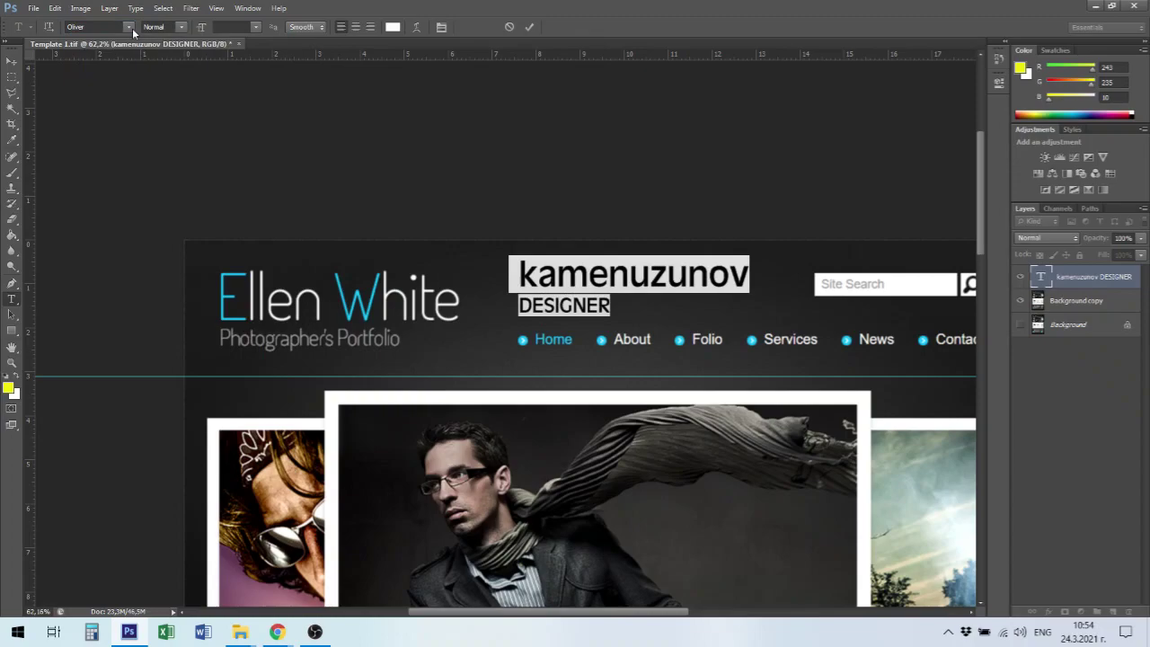
Set both lines of the header text in the Erika-Black font.
left_click(131, 30)
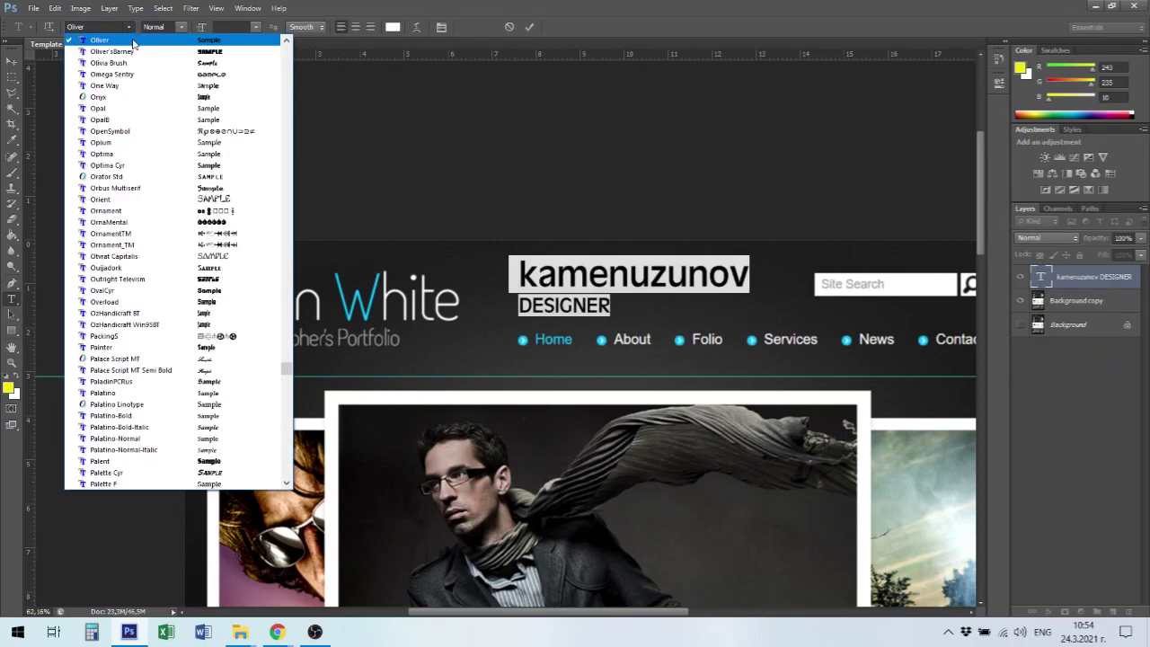
left_click_drag(288, 364, 297, 199)
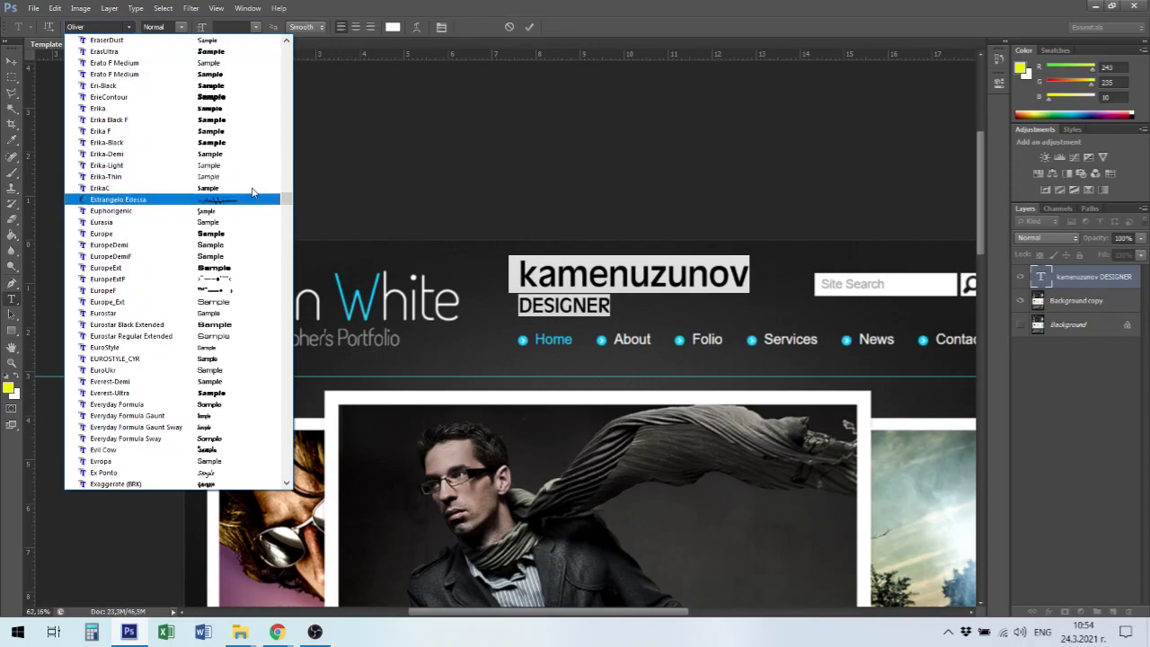
left_click(223, 147)
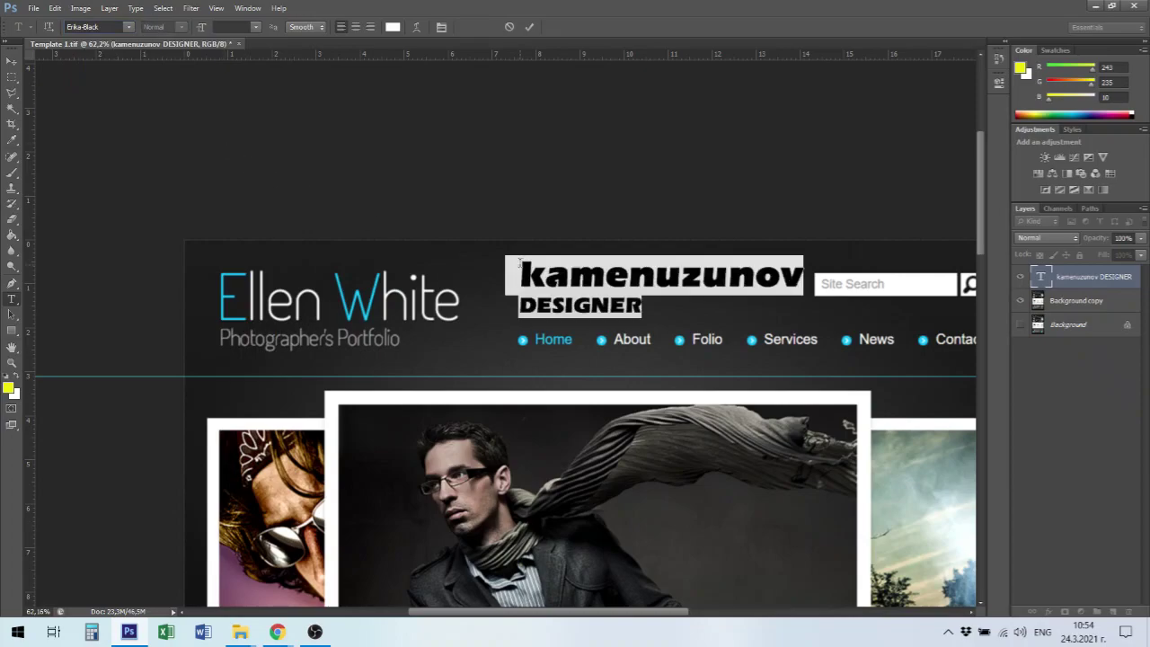
Set both lines of the header text in Arial Regular.
left_click(130, 27)
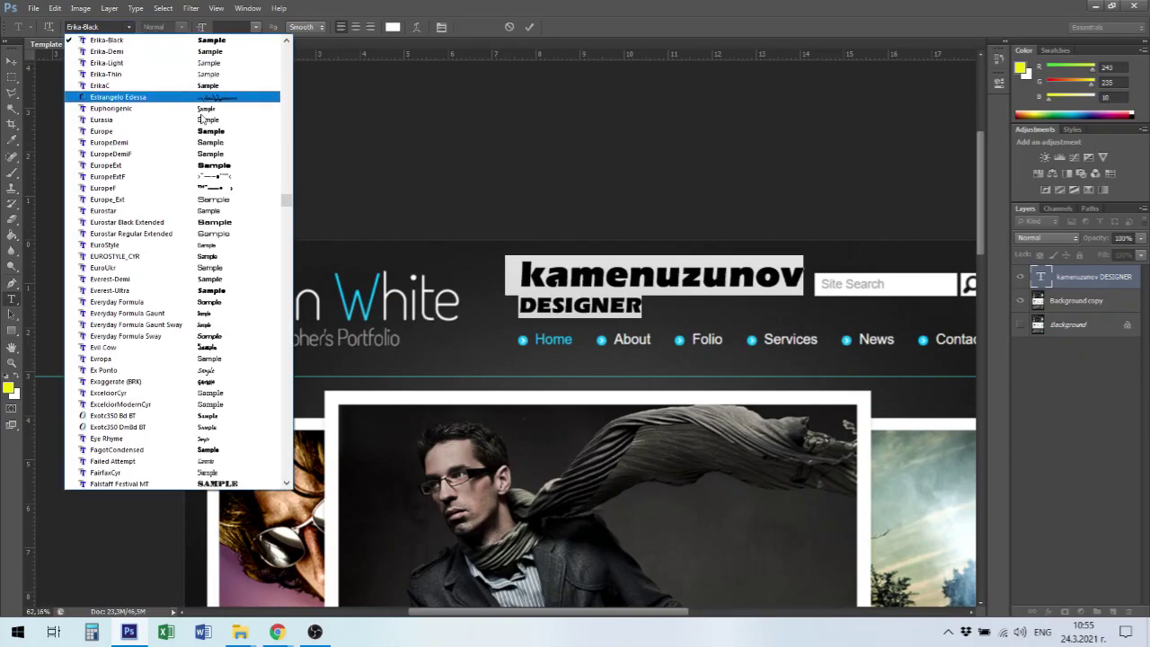
left_click_drag(285, 196, 290, 87)
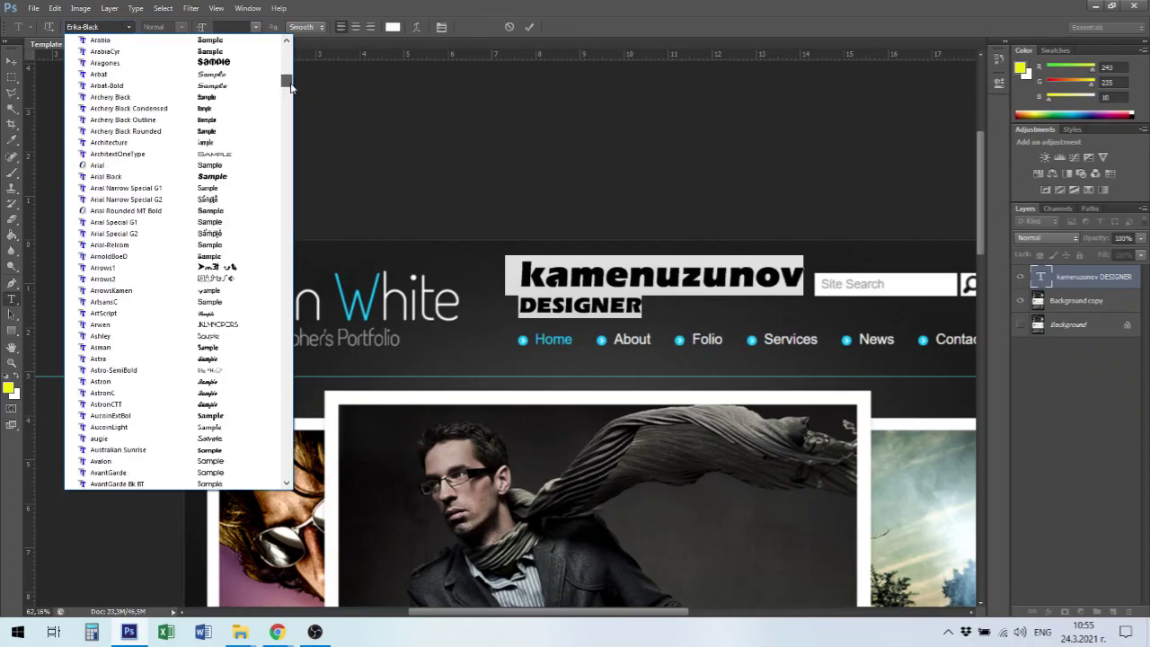
left_click(117, 166)
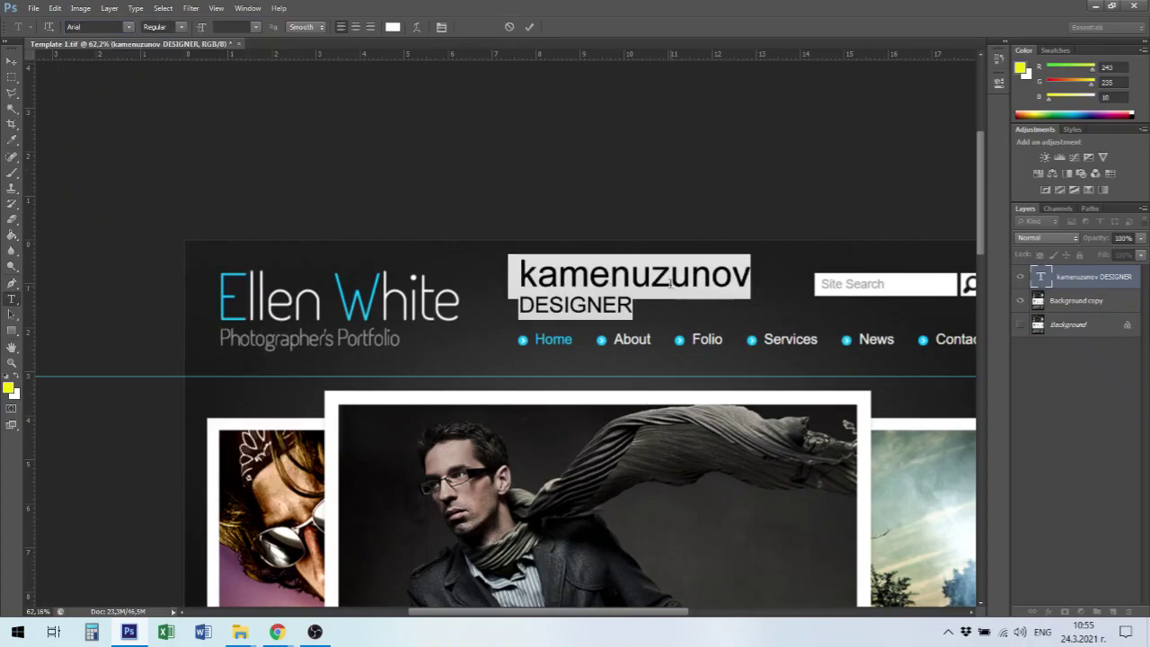
Insert a space between the letters of the word "DESIGNER" in the header text.
left_click(626, 309)
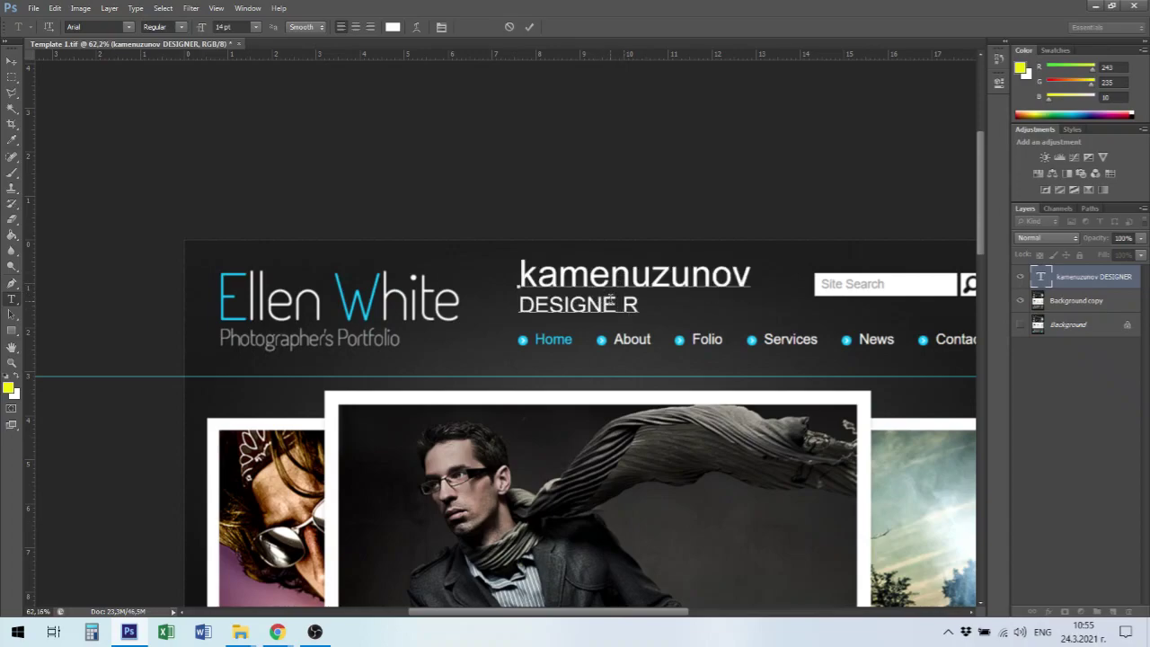
key("Left")
key("Left")
key("Left")
key("Left")
key("Left")
key("Left")
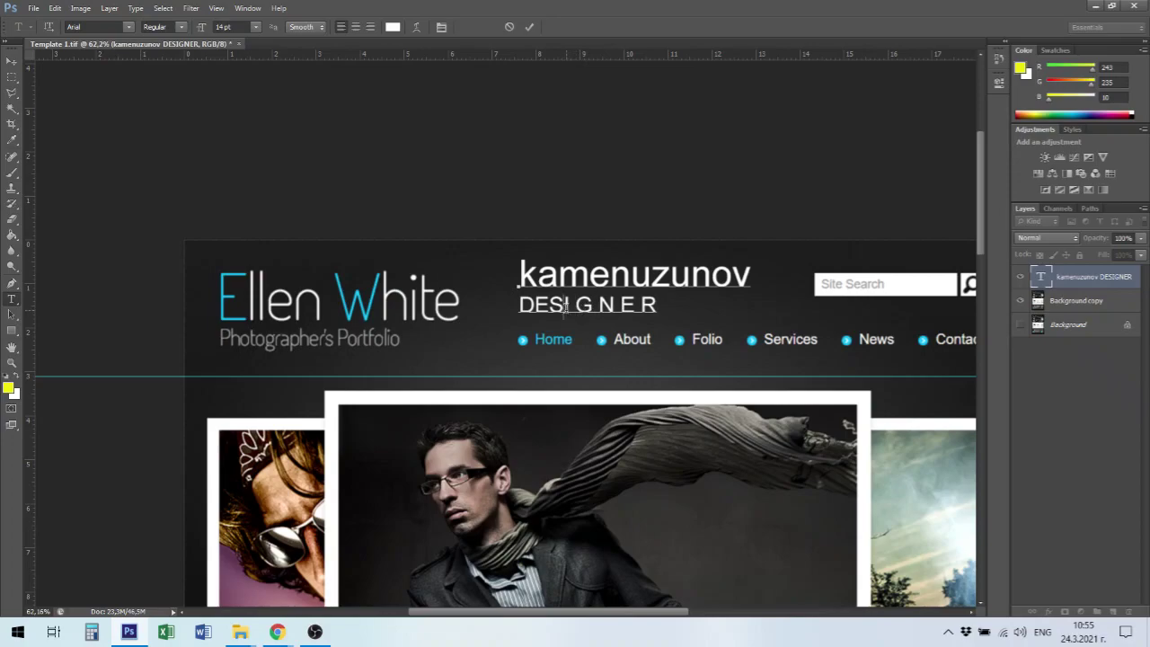
key("Left")
key("Left")
key("Left")
key("Left")
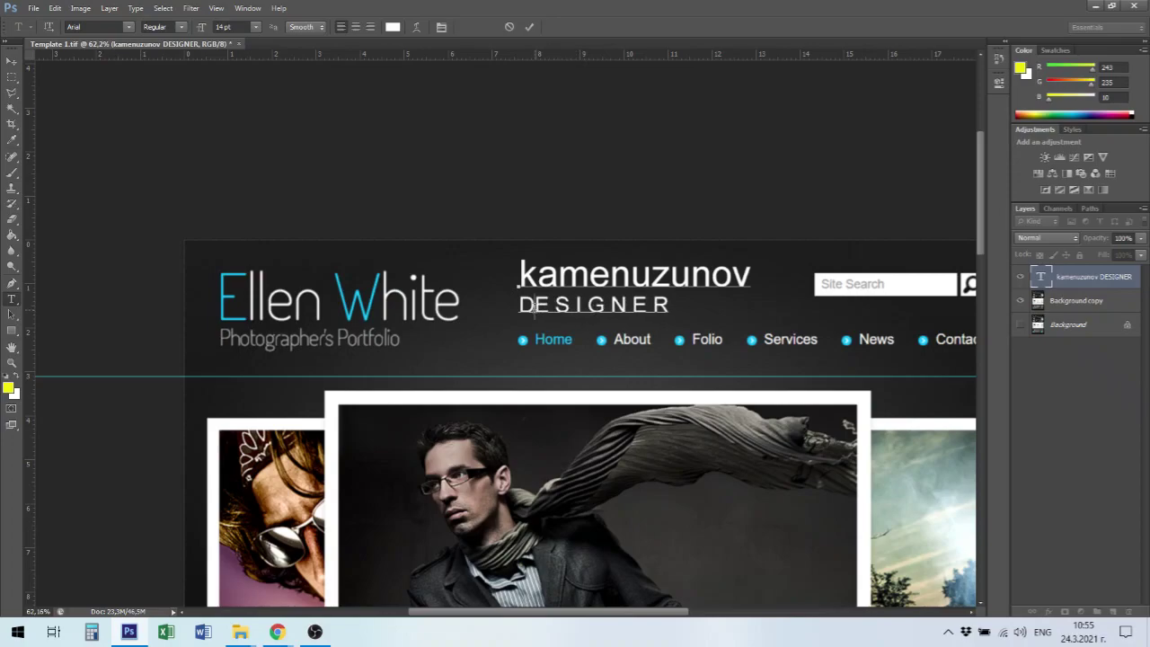
Add further spaces between the letters of "DESIGNER" until the word spans roughly the width of the name above it.
key("Right")
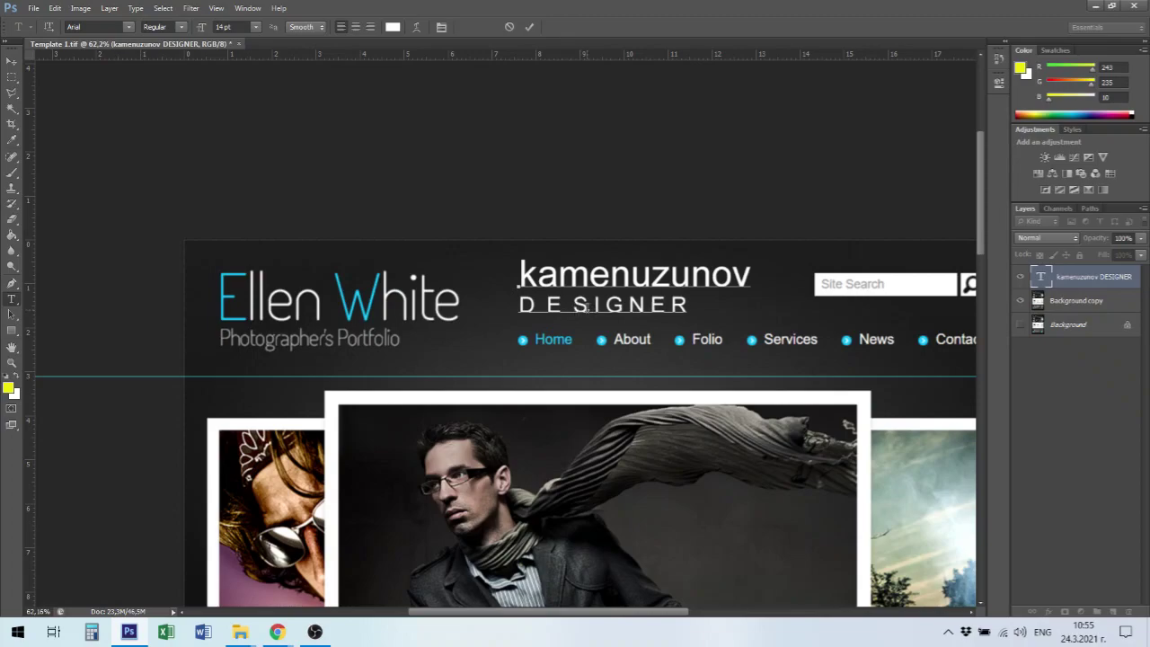
key("Right")
key("Right")
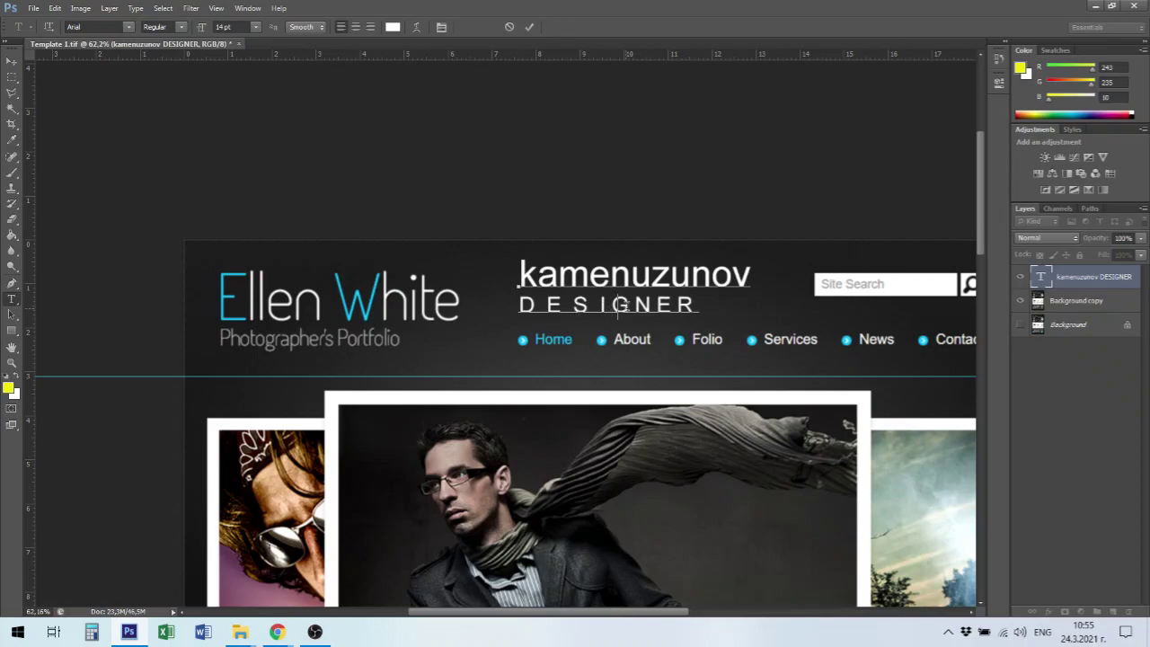
key("Right")
key("Right")
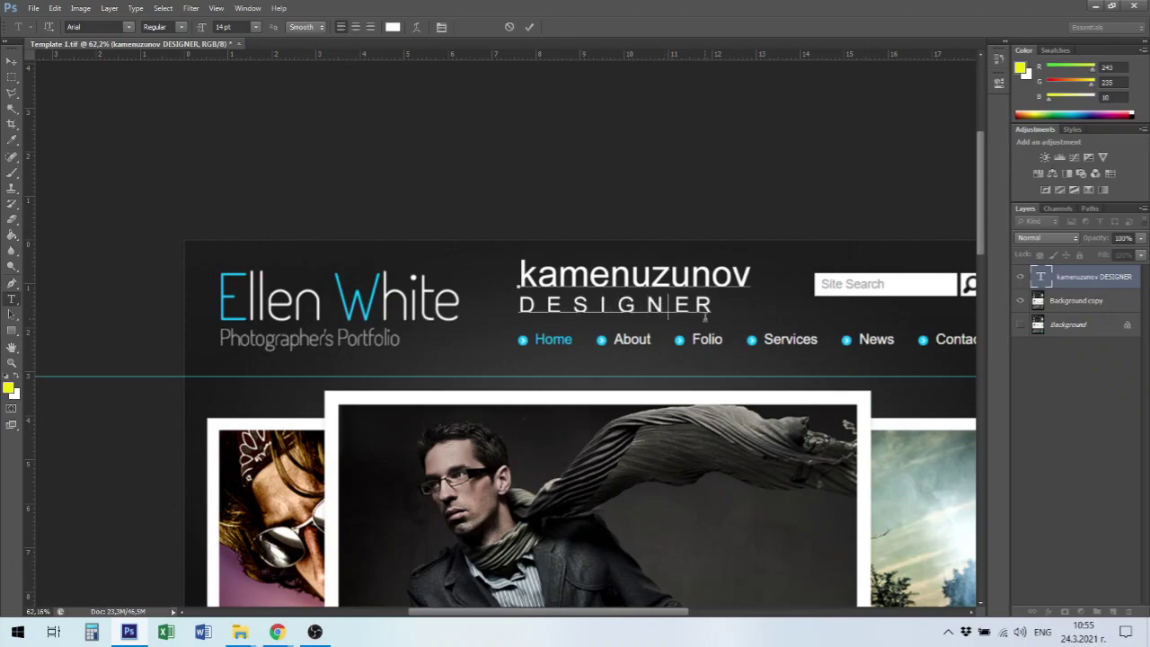
key("Right")
left_click(537, 303)
key("Right")
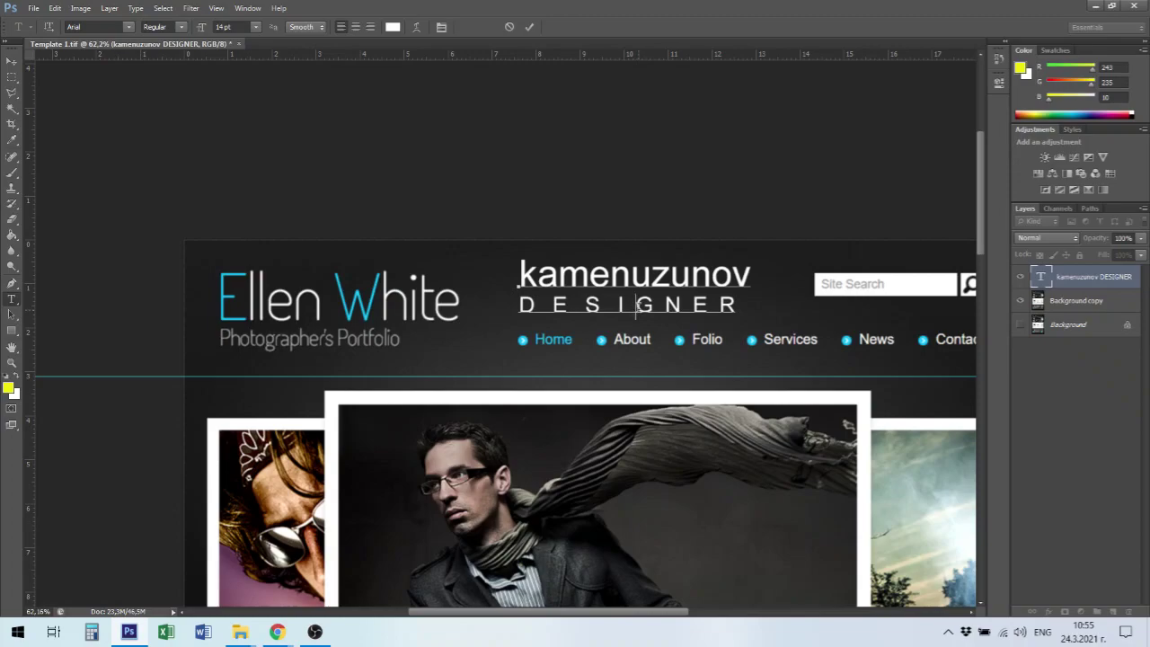
left_click(710, 305)
left_click(700, 306)
key("Right")
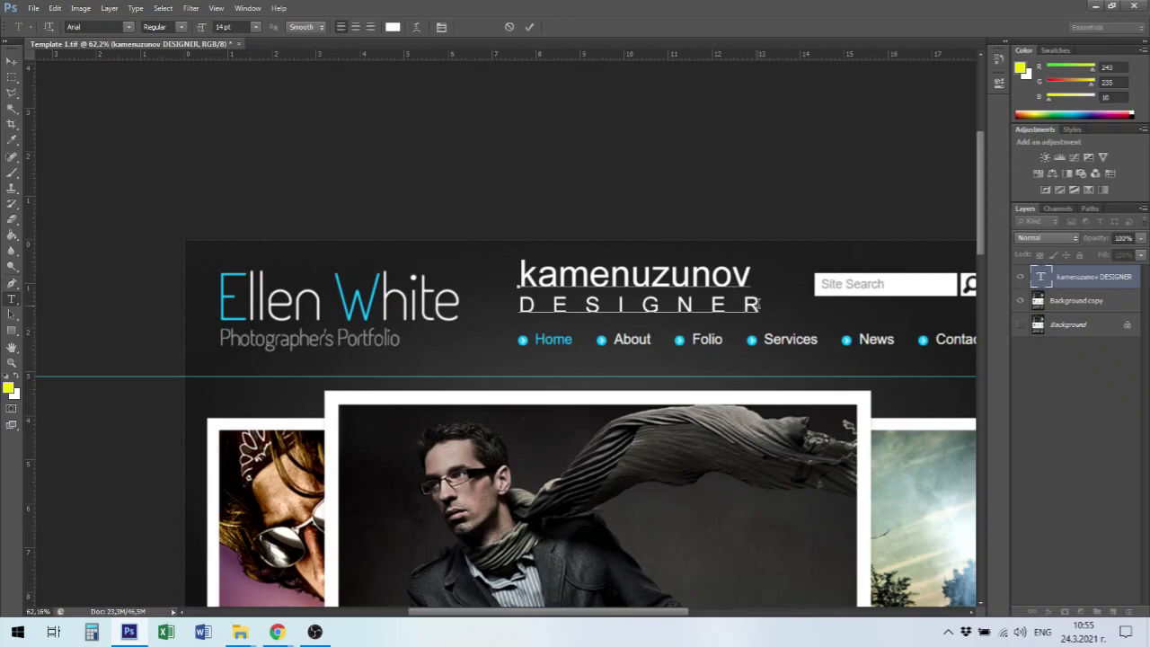
Set the font size of the spaced-out word "DESIGNER" to 13 pt.
left_click_drag(761, 306, 524, 314)
left_click(222, 27)
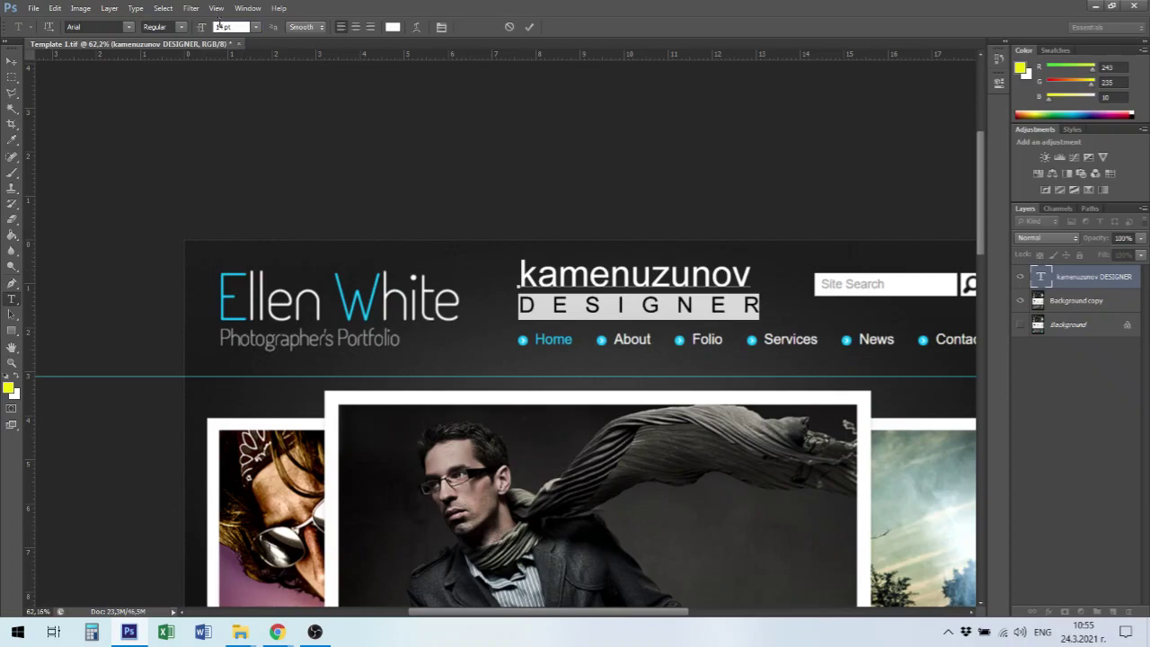
type("113")
key("Return")
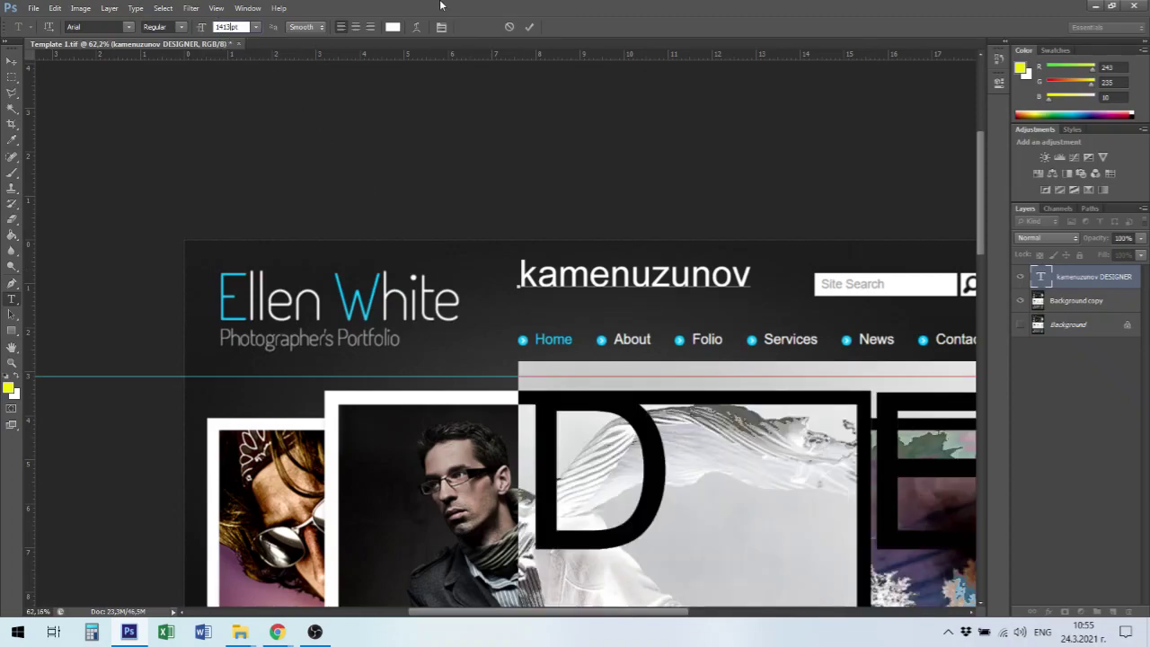
key("BackSpace")
type("13")
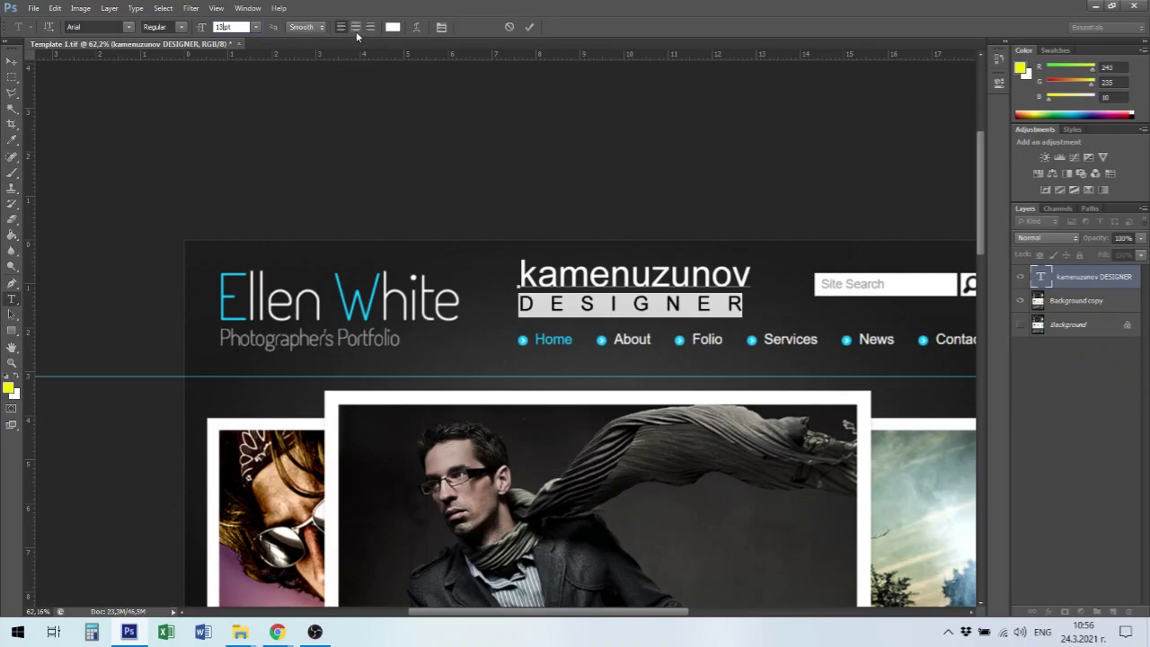
Center-align both lines of the header text and move them back between the logo and the search box.
left_click(628, 286)
key("shift+Left")
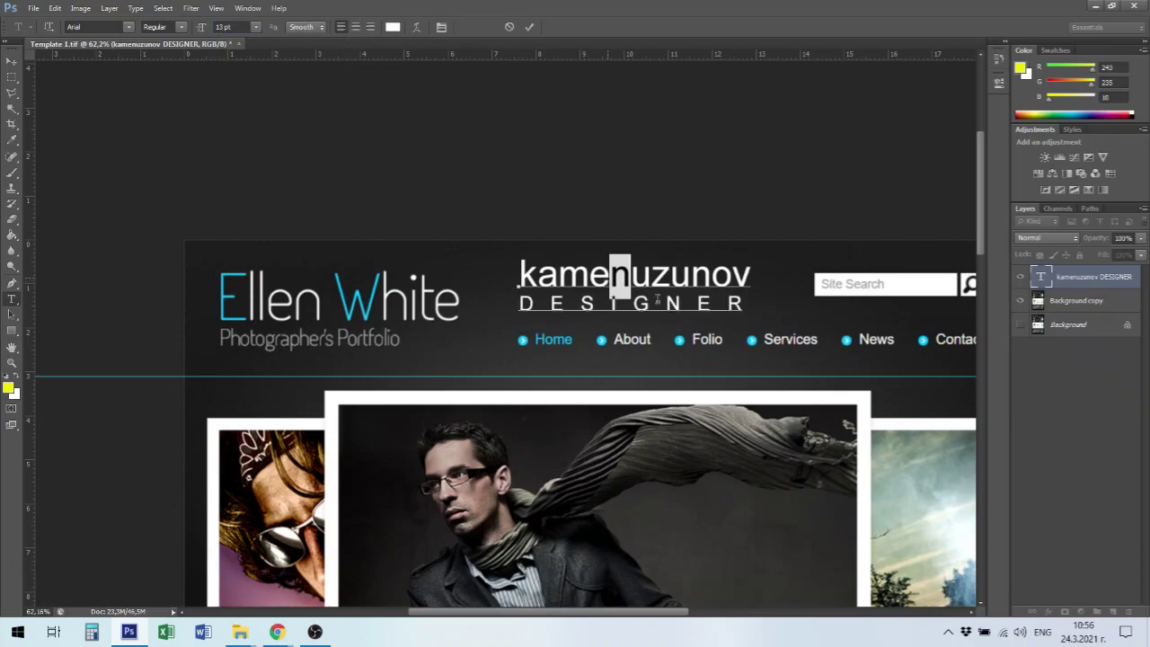
key("ctrl+a")
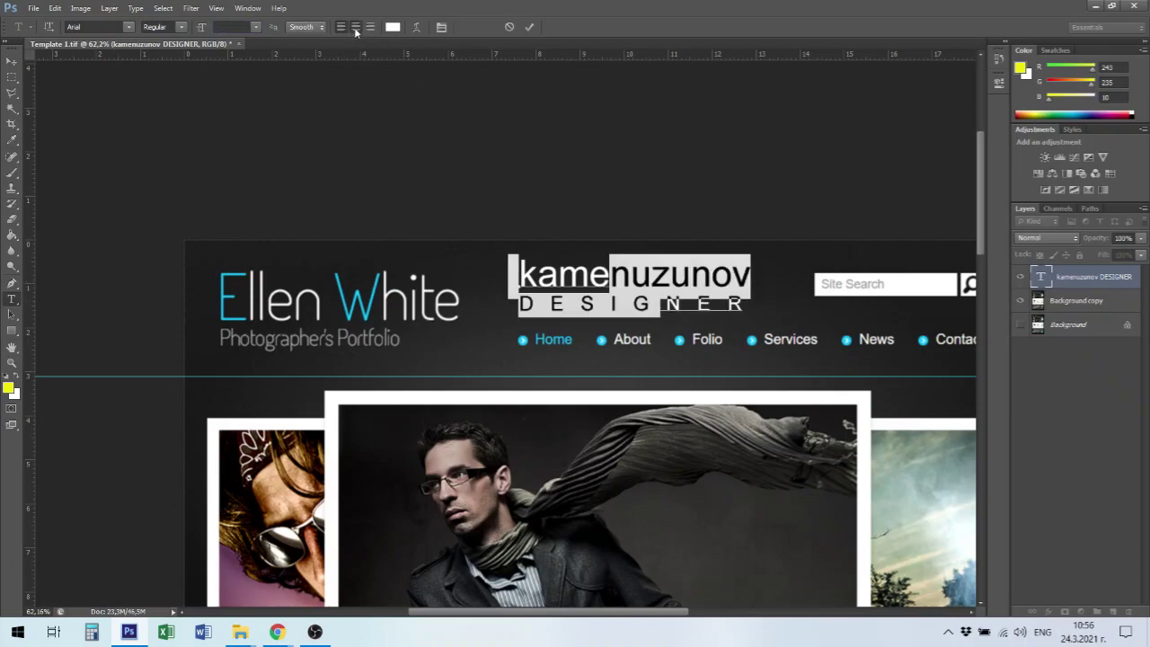
left_click(356, 27)
left_click(11, 58)
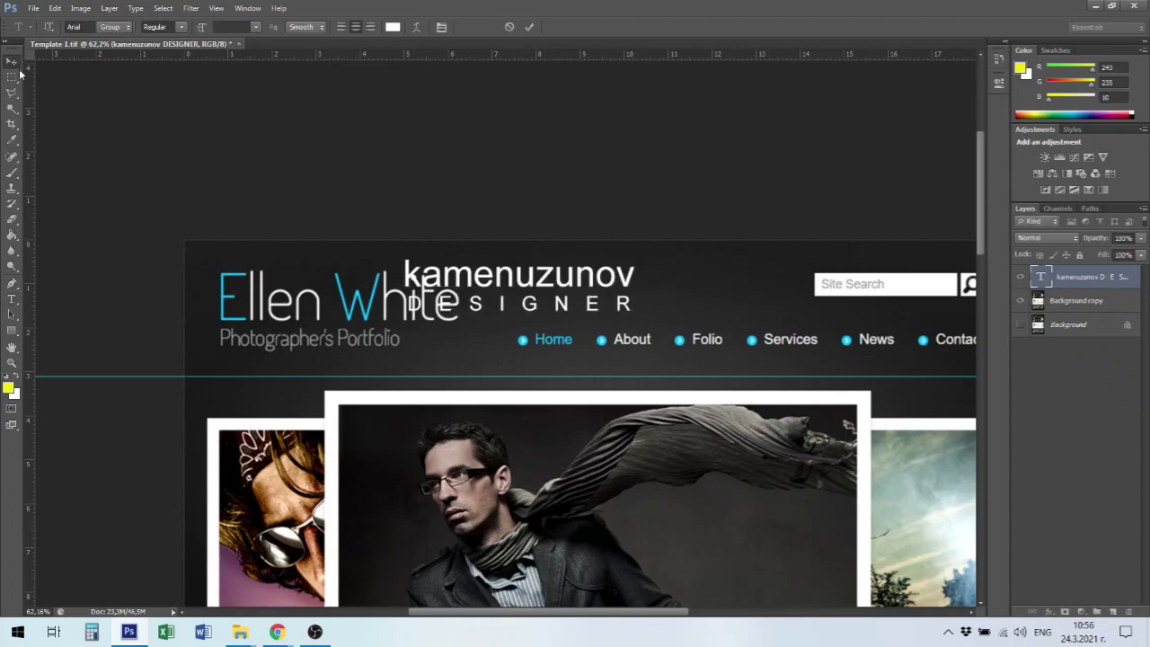
left_click_drag(586, 286, 678, 288)
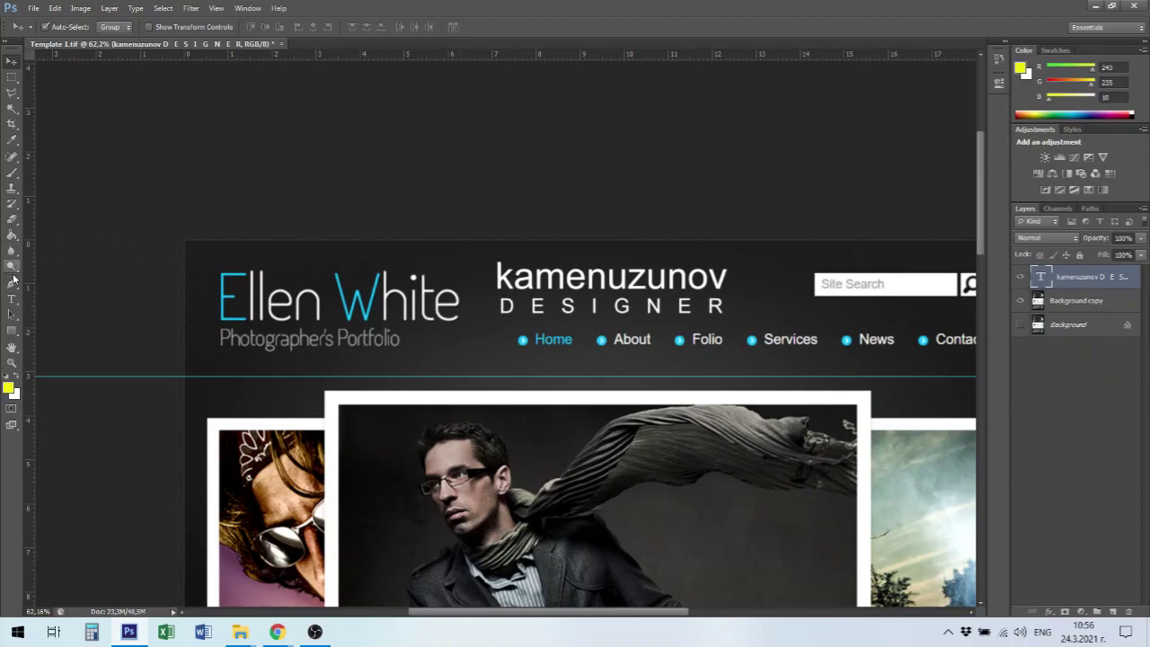
Color the first letter "k" of the name in the light blue #14b9ef sampled from the logo's "E".
left_click(11, 298)
left_click_drag(498, 274, 514, 274)
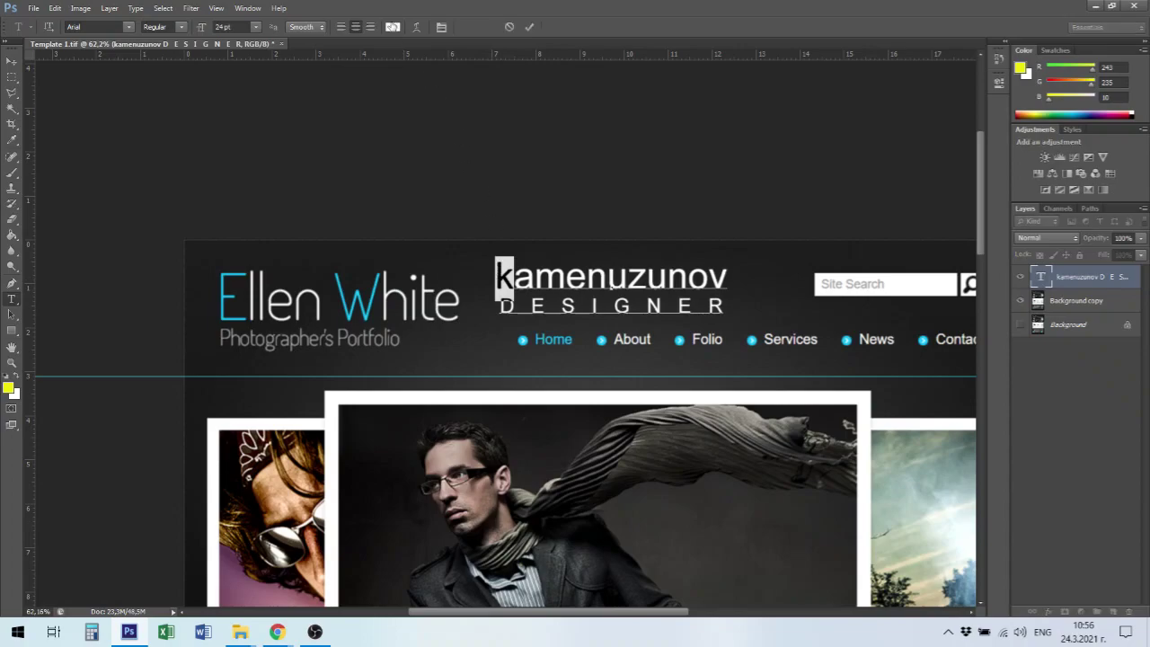
left_click(393, 27)
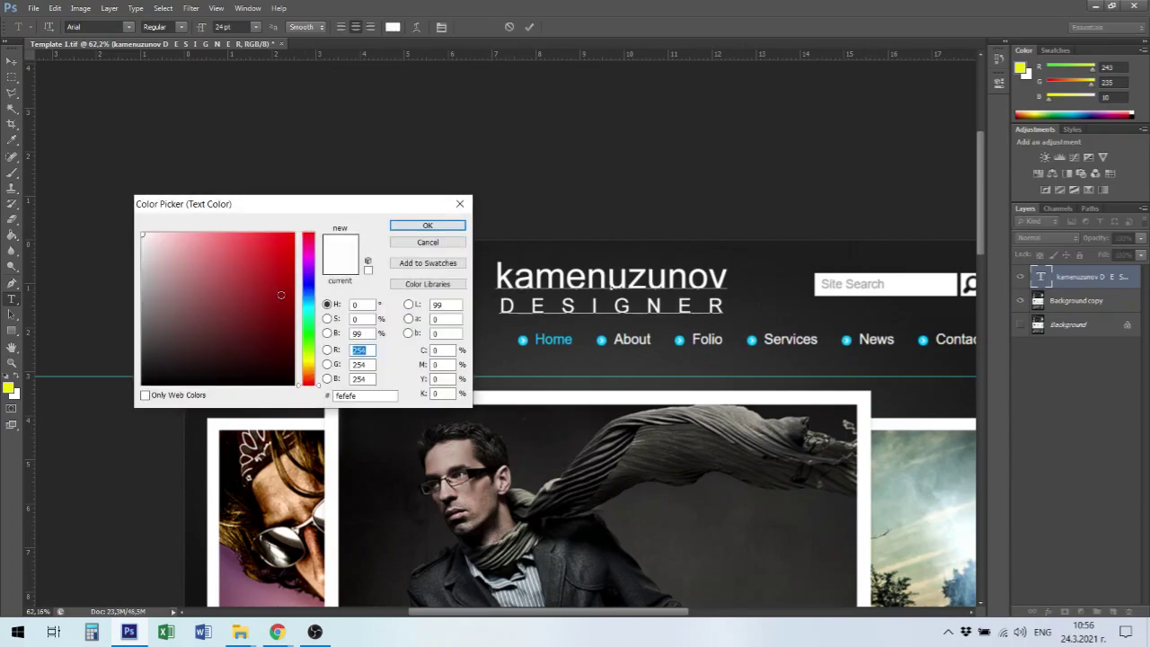
left_click_drag(308, 205, 243, 94)
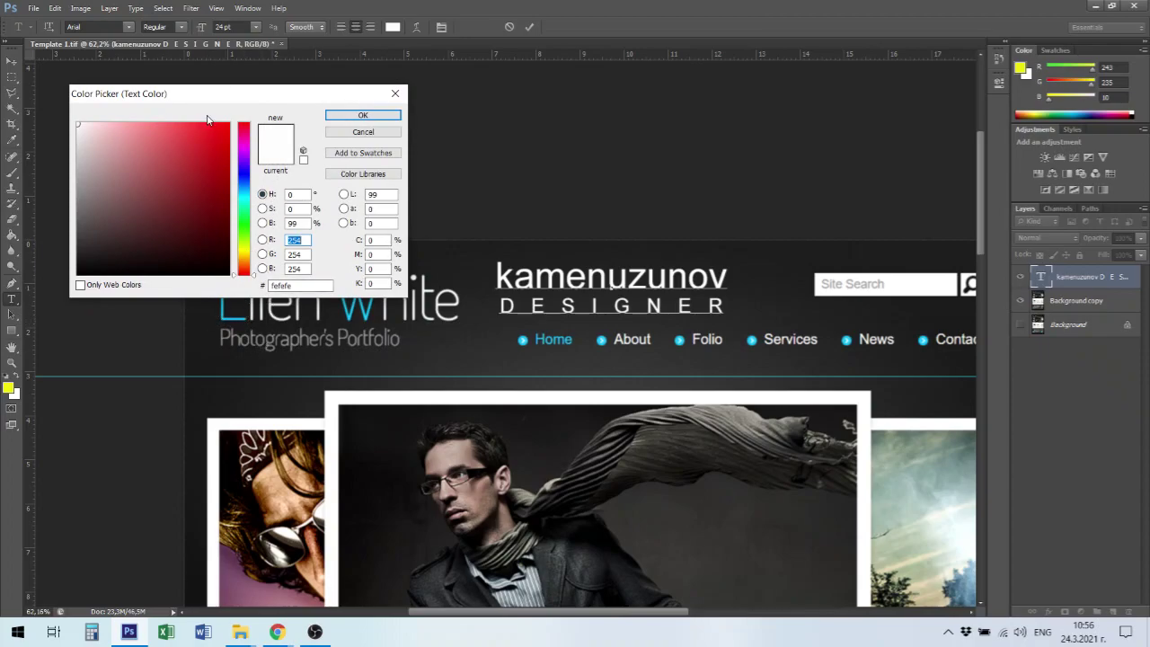
left_click(221, 313)
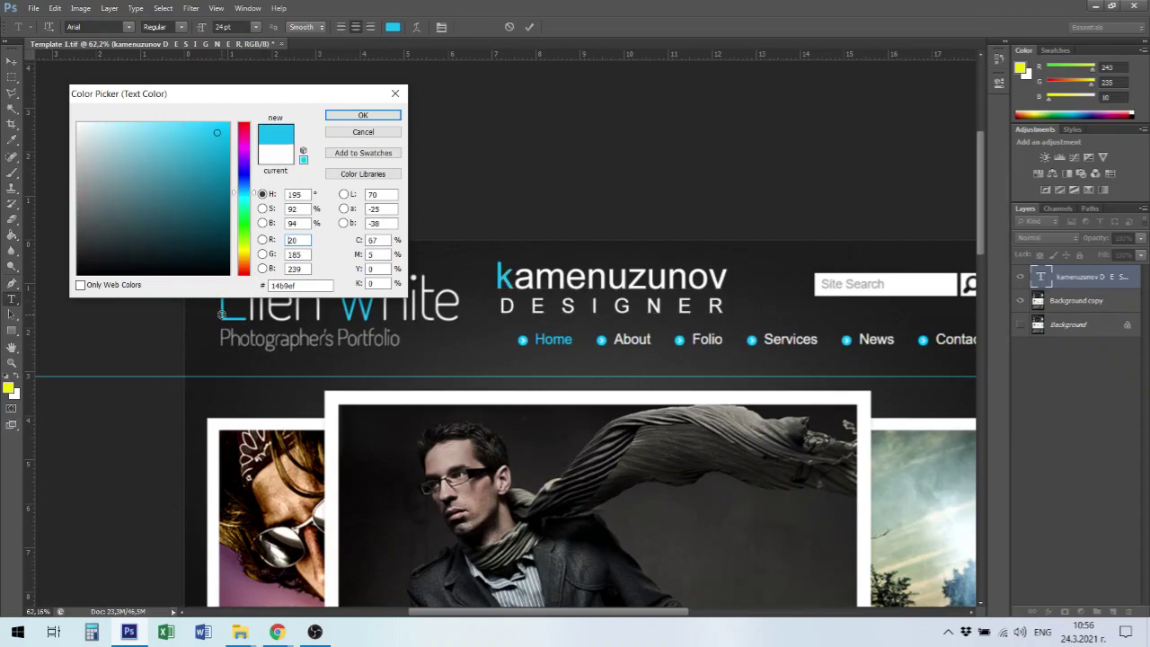
left_click(364, 116)
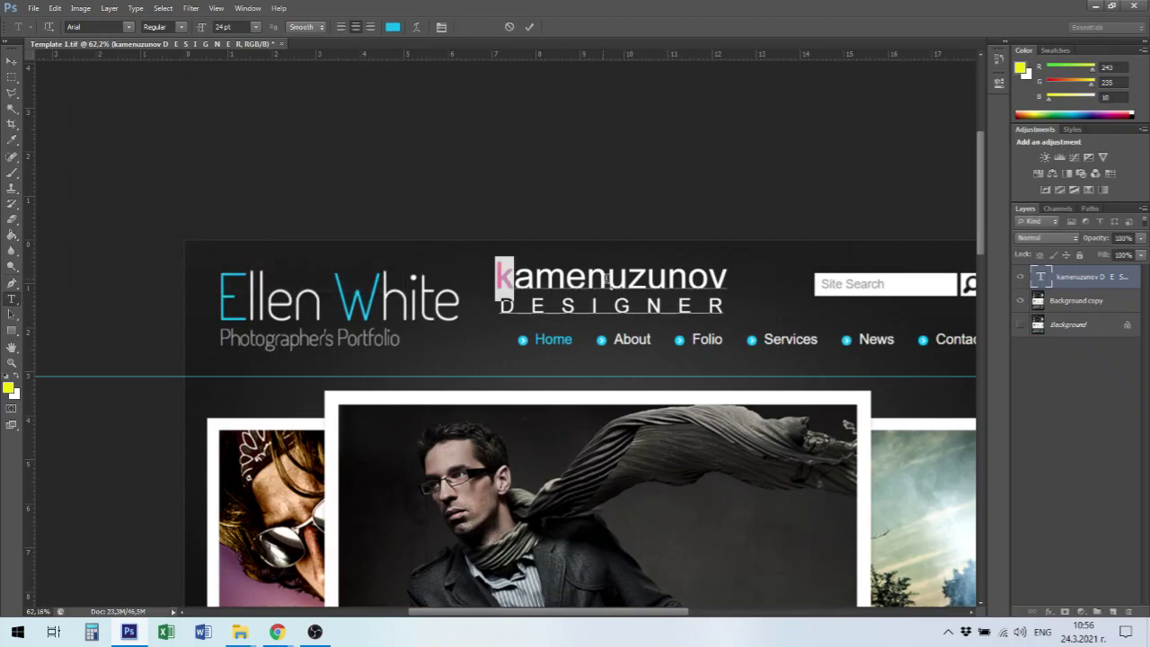
Color the letter "u" that starts the surname in the light blue #15b4e8 sampled from the "k".
left_click_drag(618, 279, 608, 279)
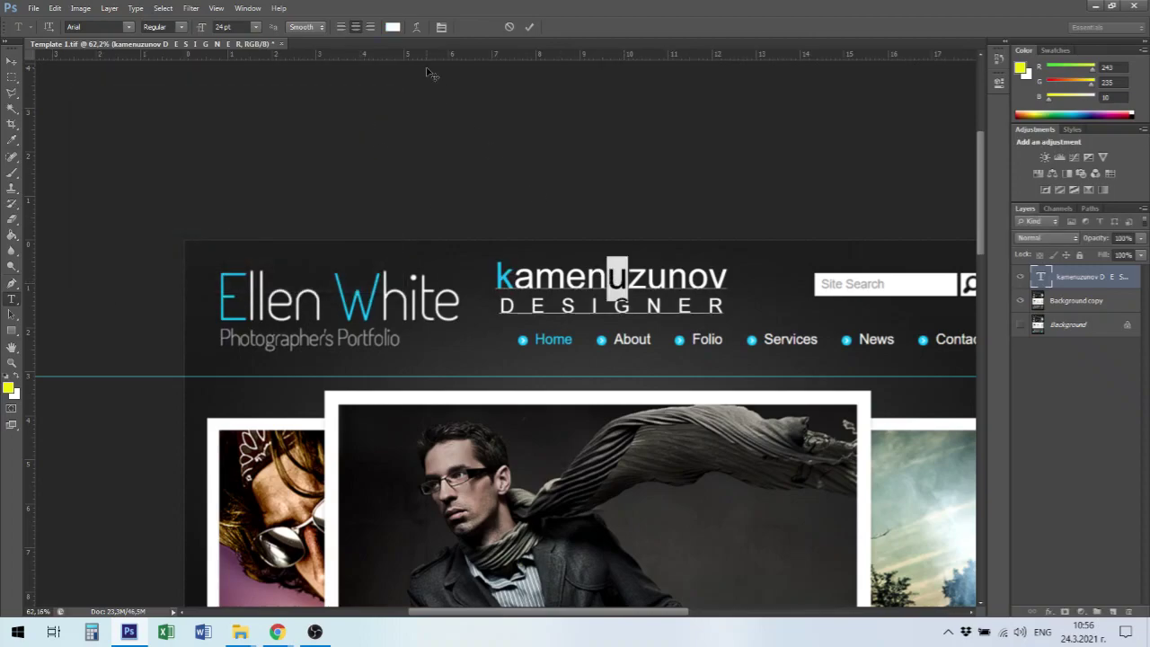
left_click(393, 27)
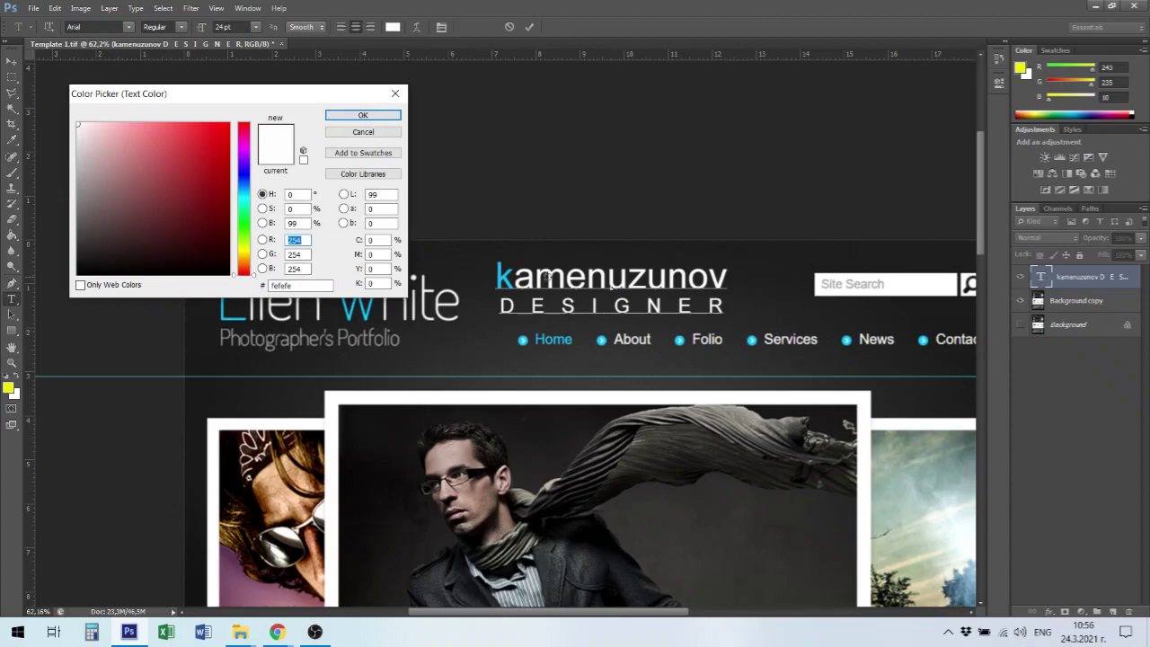
left_click(499, 281)
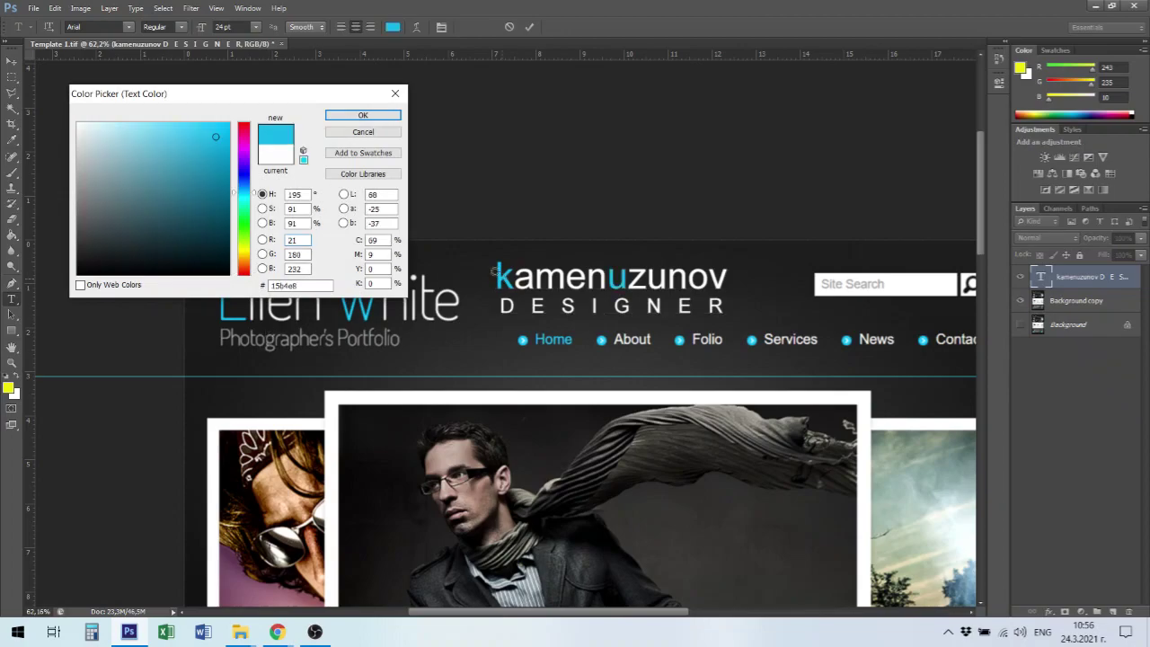
left_click(363, 115)
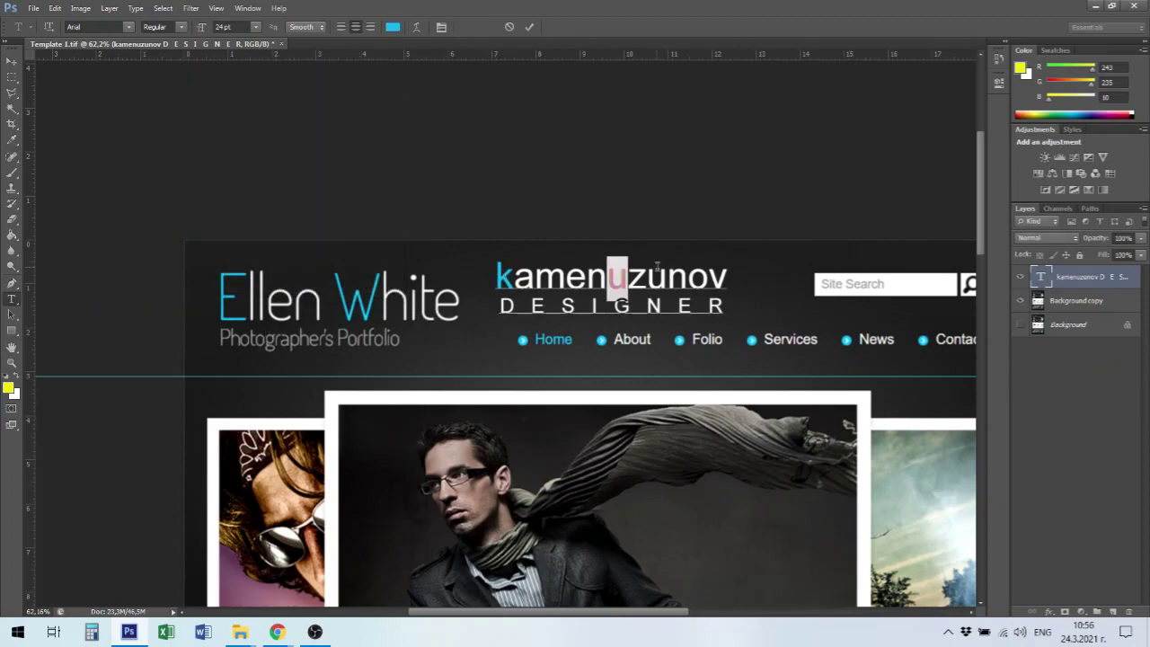
left_click(653, 315)
Move the header text over the original logo and scale it up to about 125% with Free Transform.
left_click(11, 61)
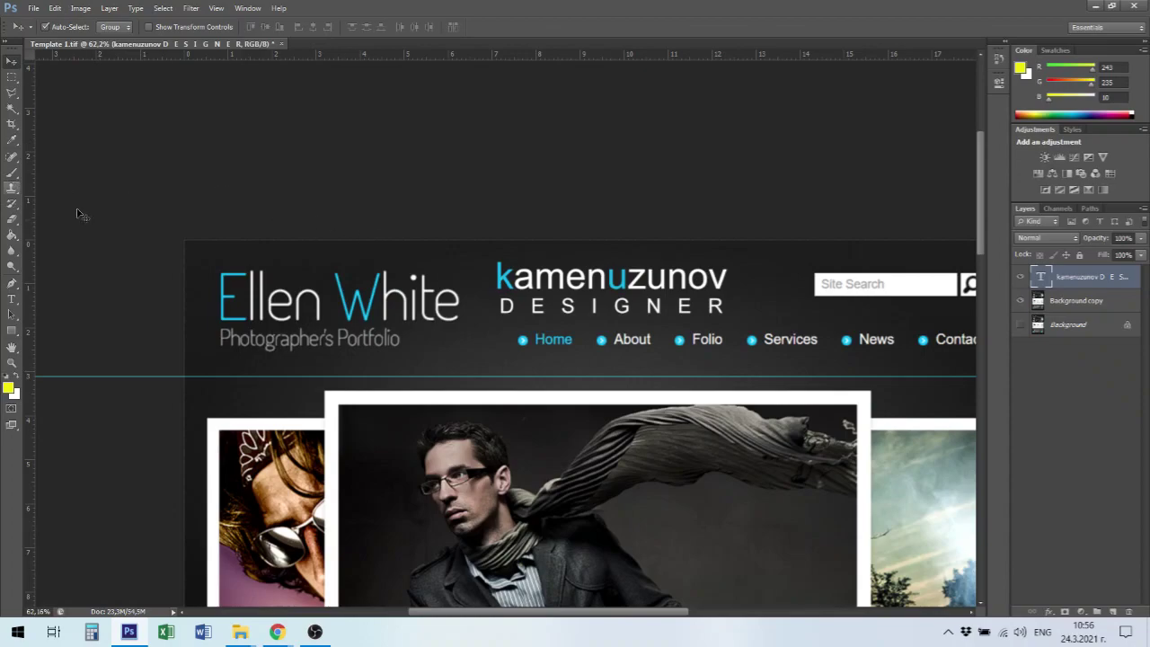
left_click_drag(530, 289, 260, 300)
key("t")
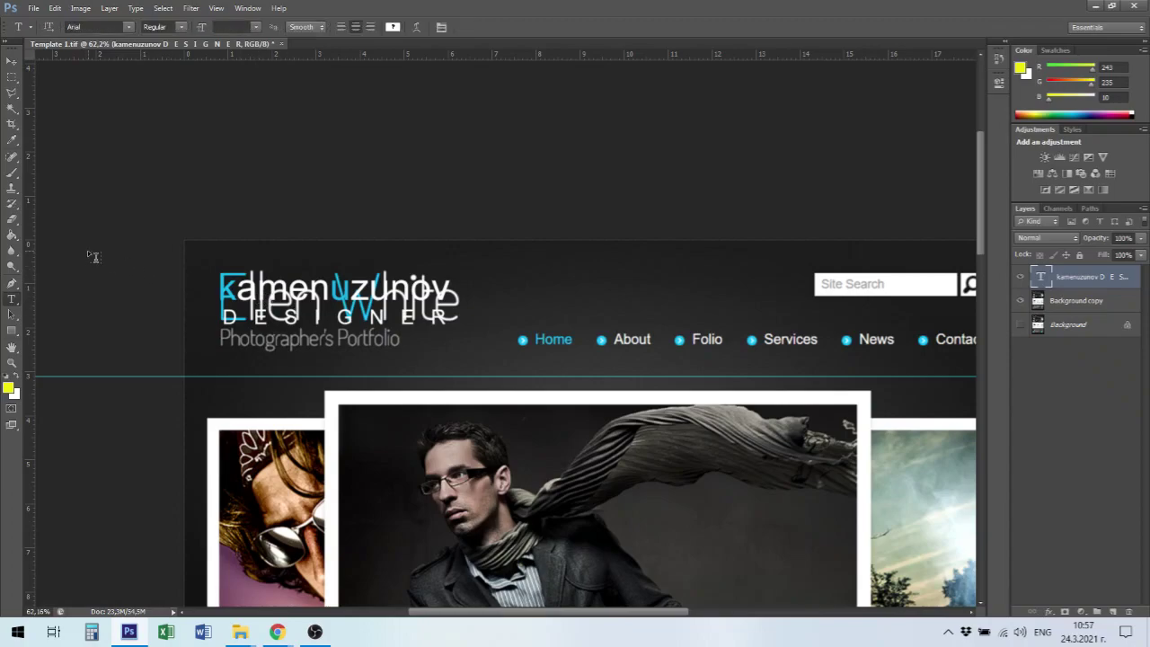
left_click(16, 60)
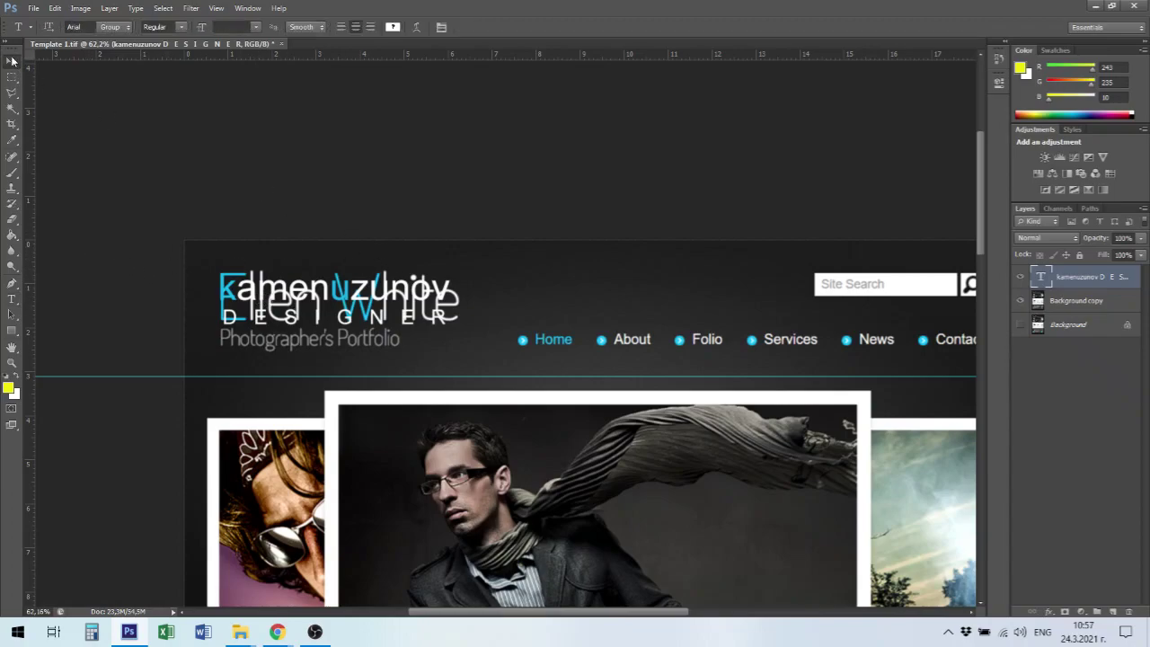
key("ctrl+t")
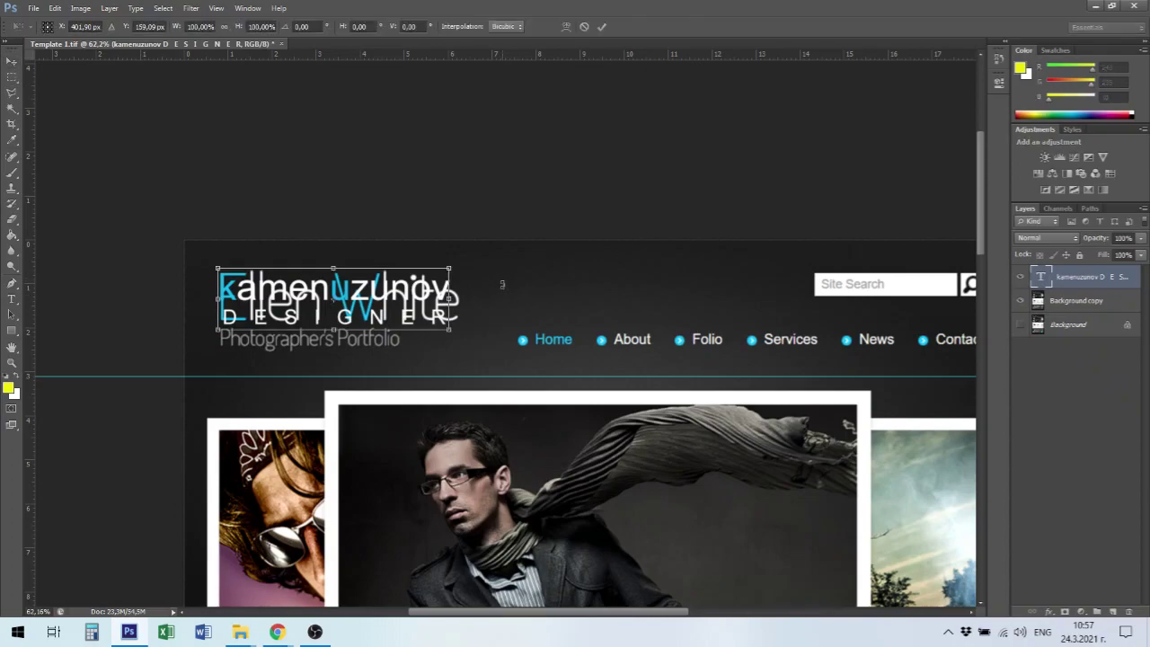
left_click_drag(449, 329, 506, 363)
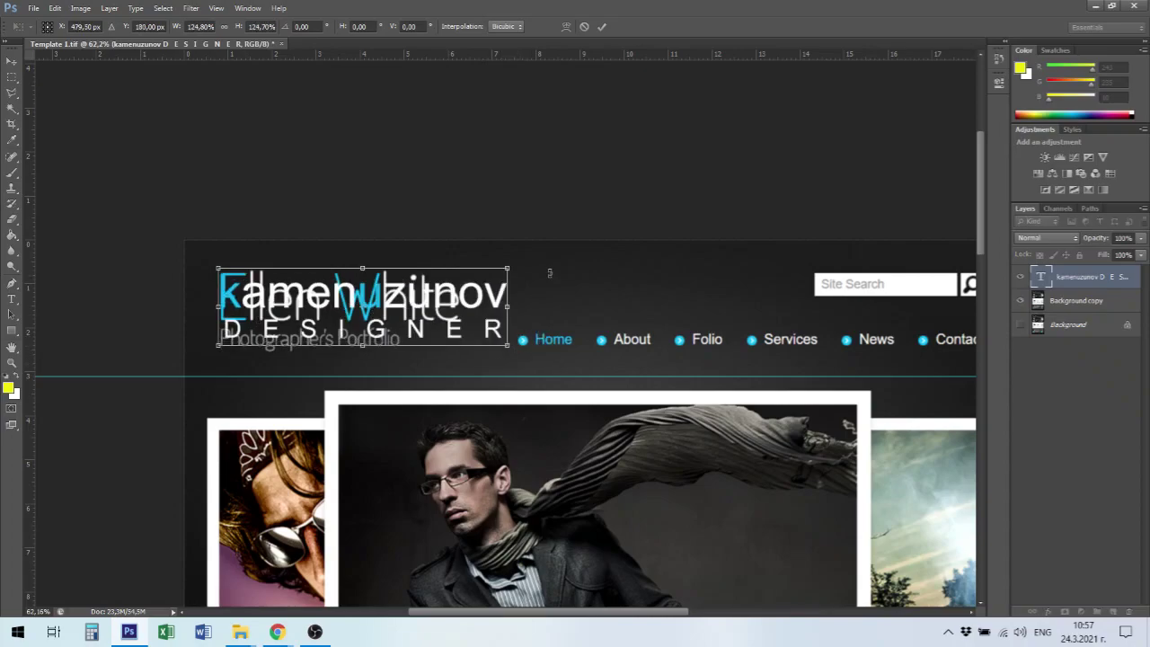
key("Return")
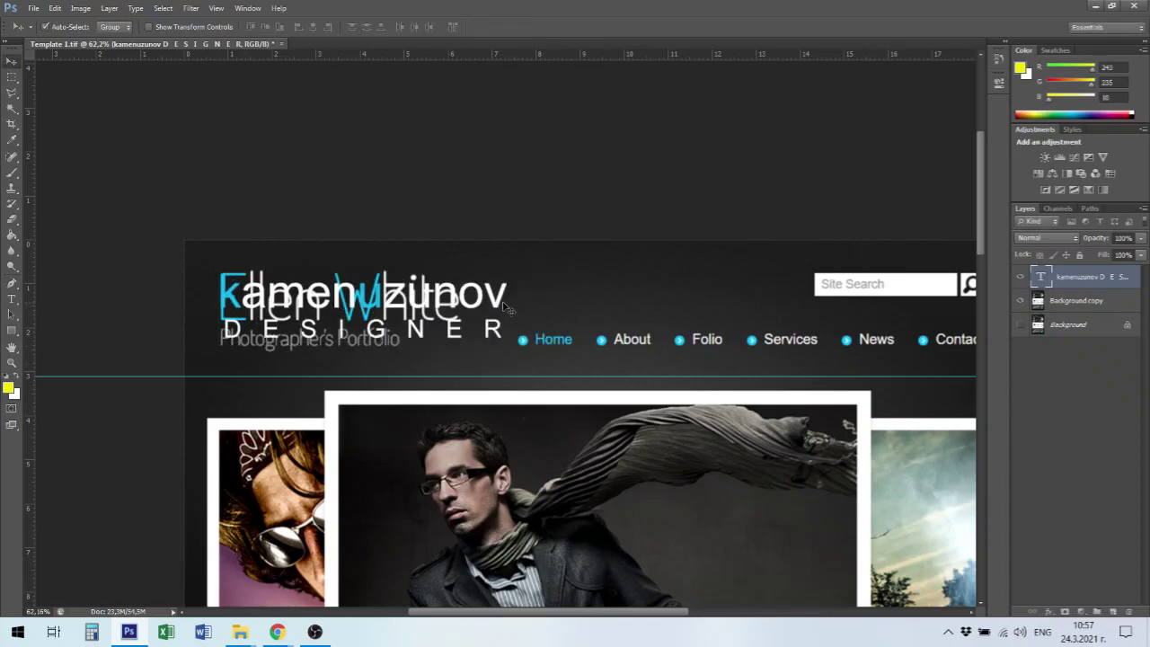
Nudge the text over the logo, adding a horizontal guide beneath "DESIGNER" and a vertical guide along the outer photo frame's left edge.
mouse_move(506, 308)
left_mouse_down()
mouse_move(504, 297)
mouse_move(497, 309)
left_mouse_up()
left_click_drag(562, 56, 559, 345)
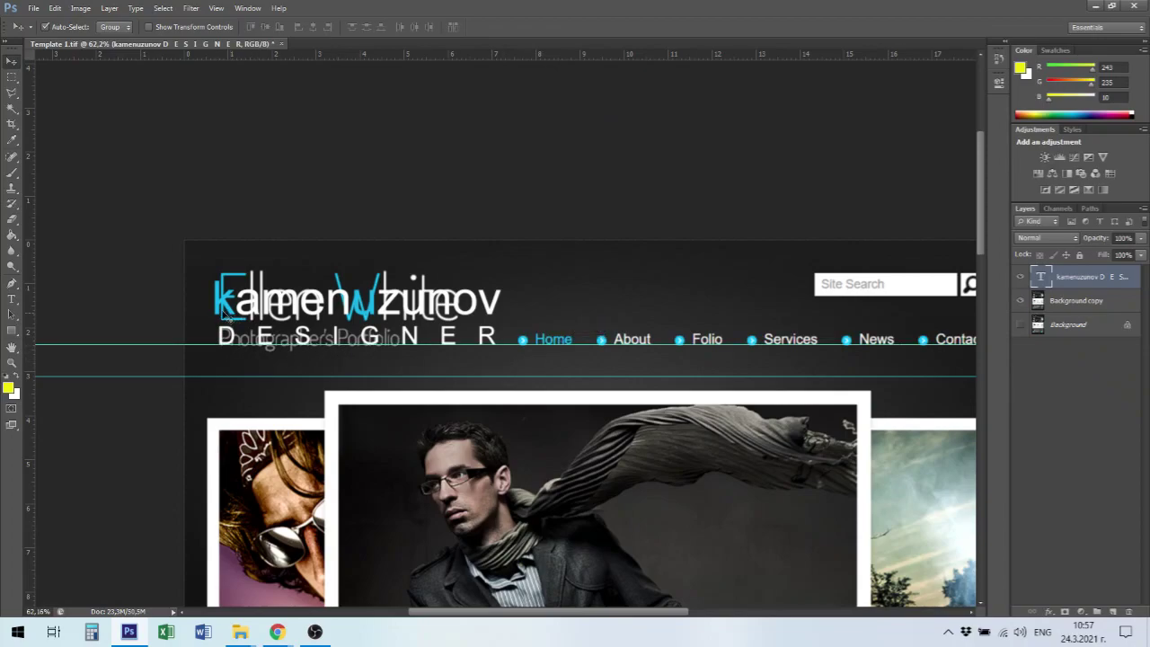
left_click_drag(226, 310, 230, 308)
left_click_drag(31, 253, 208, 261)
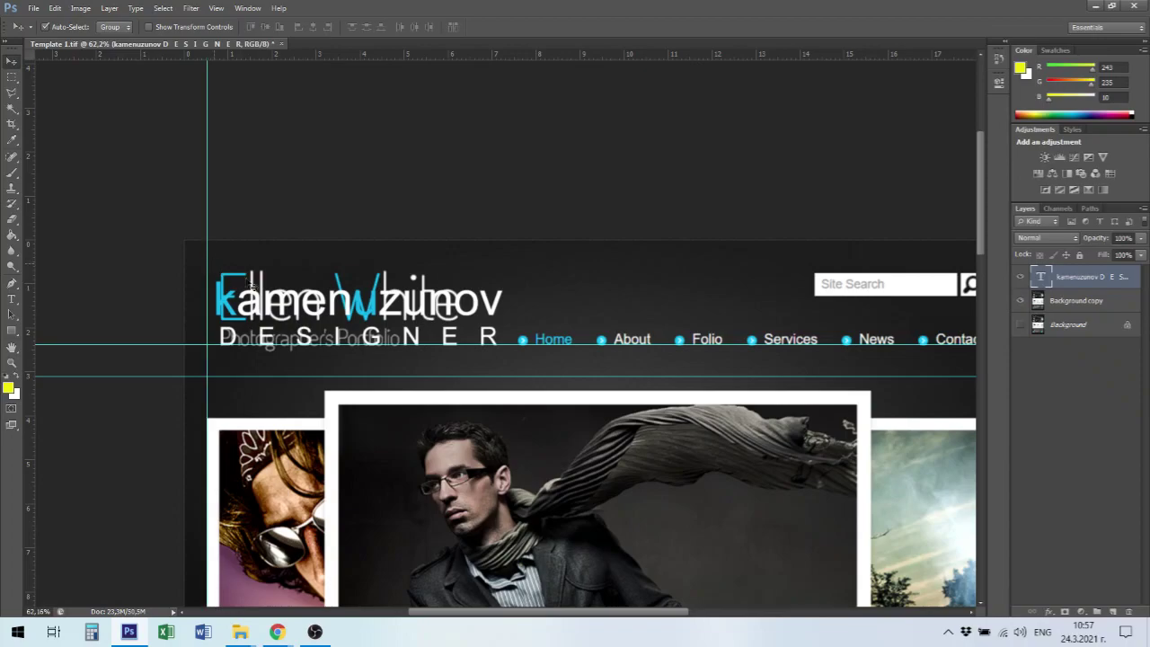
Move the header text so the first letter of the name sits flush against the vertical guide.
left_click_drag(284, 306, 273, 297)
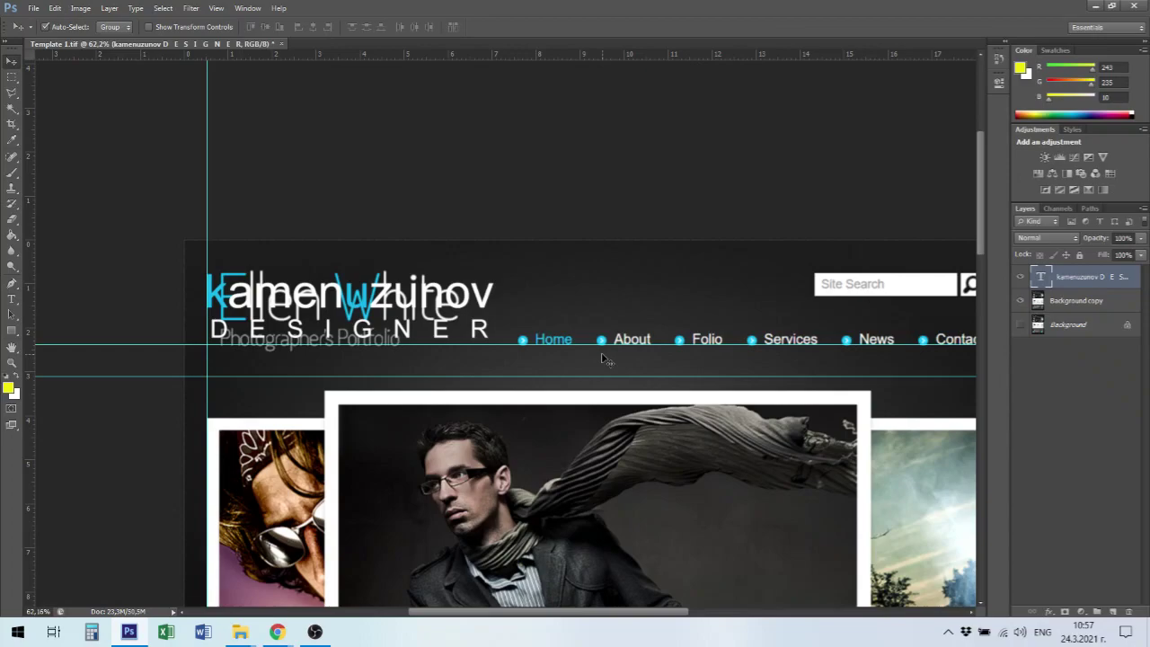
Add a new layer above Background copy and make a rectangular selection across the full-width header down to the guide above the photos.
scroll(604, 360, "down", 2)
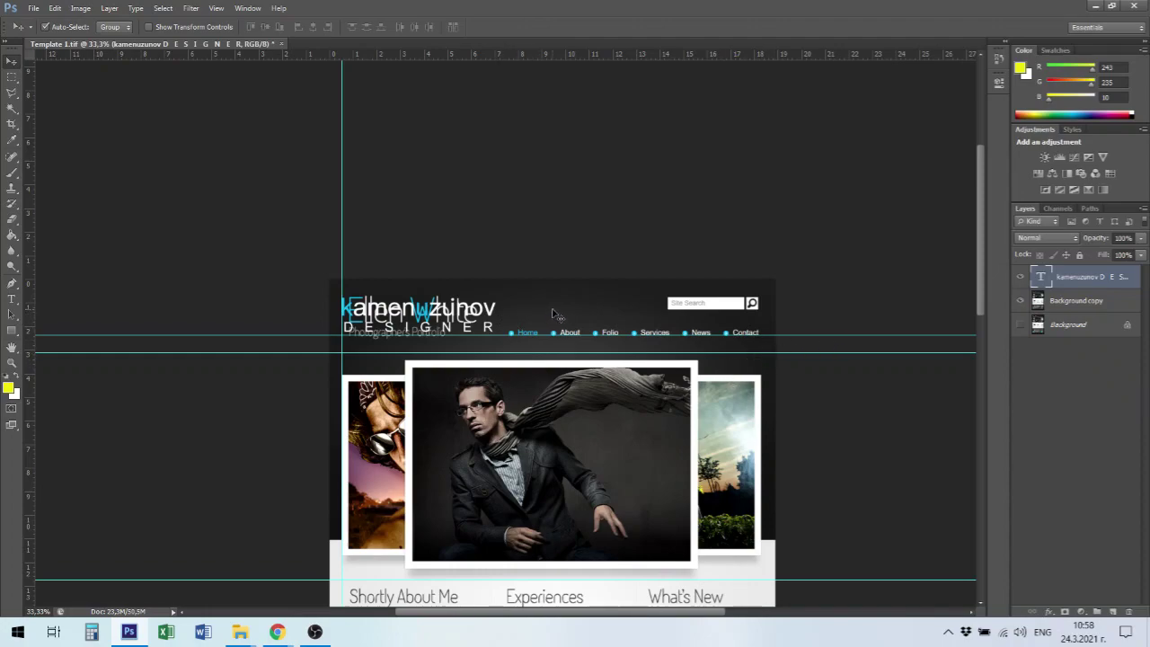
left_click(1060, 303)
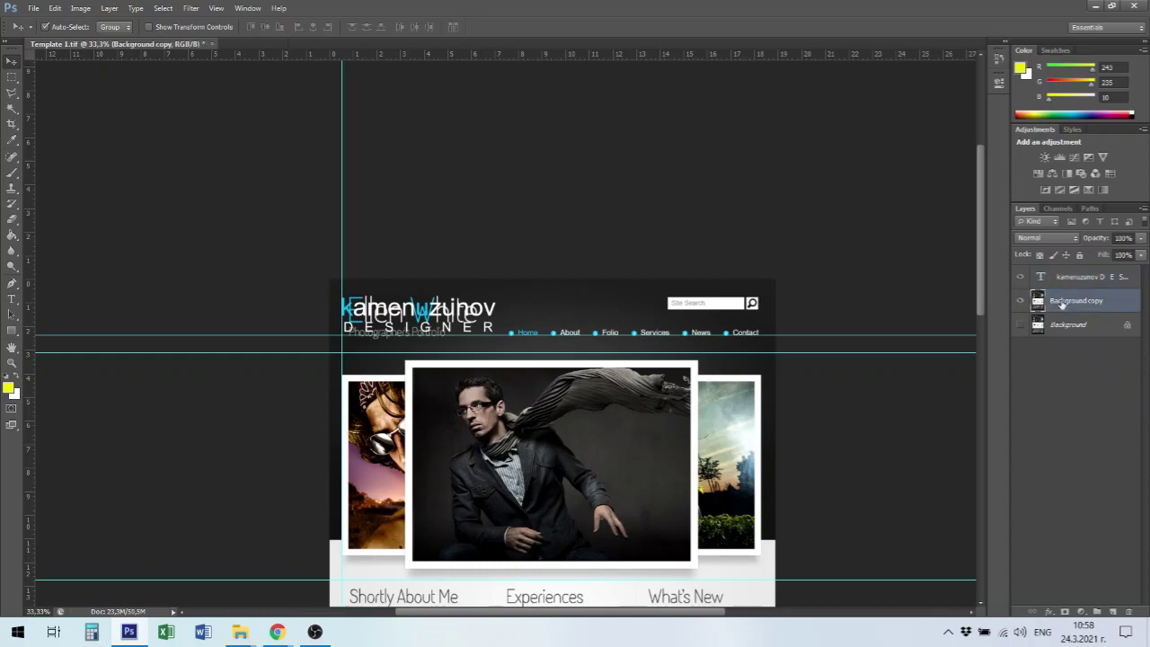
left_click(1115, 612)
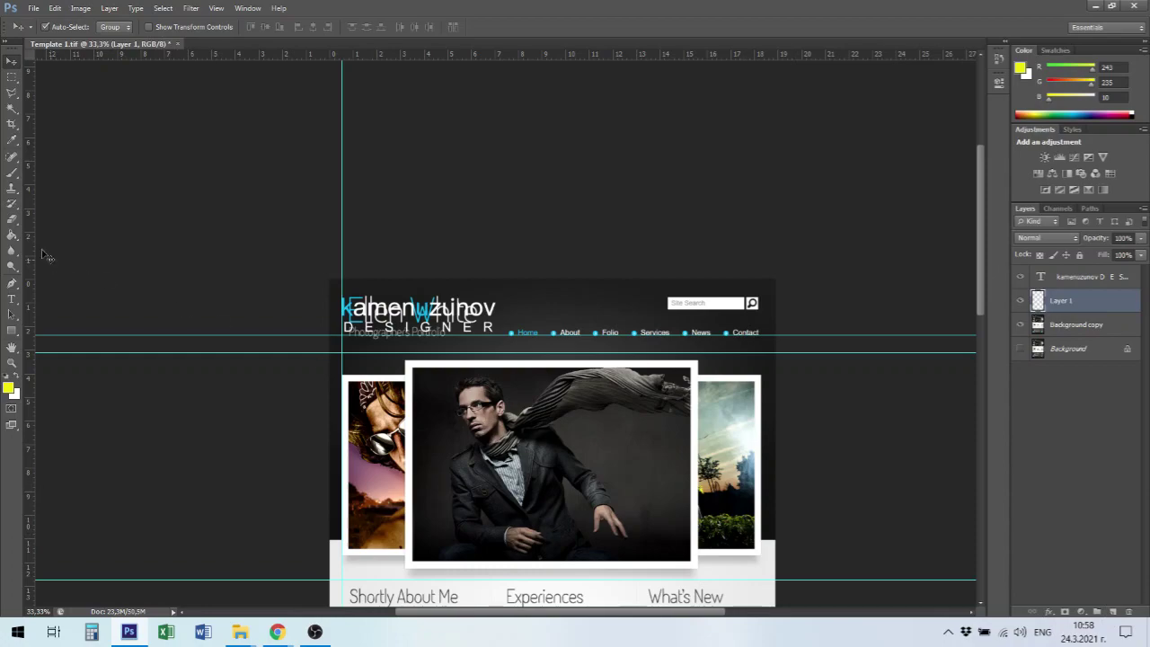
left_click(12, 78)
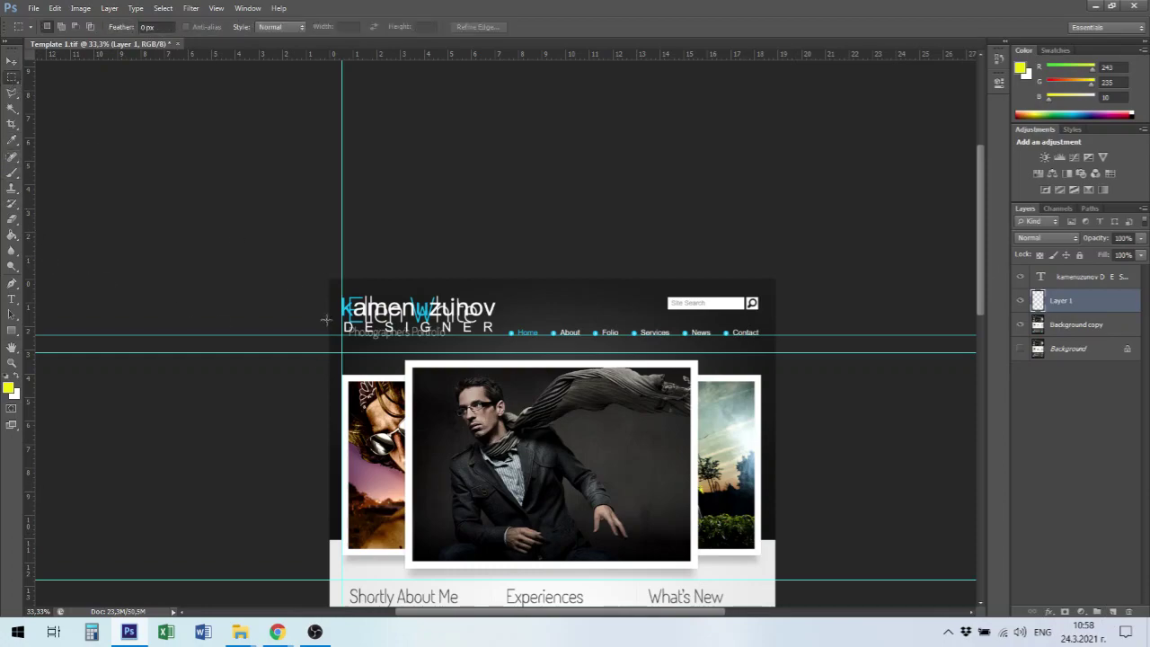
left_click_drag(330, 279, 778, 350)
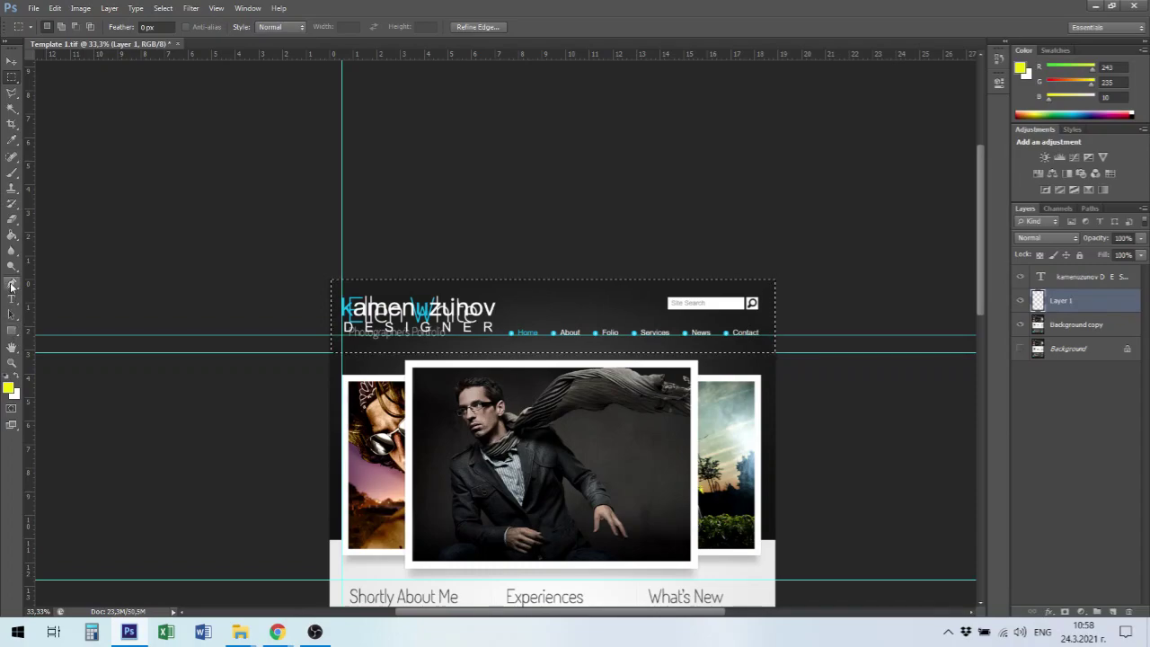
Fill the header selection on the new layer with black #000000 using the Paint Bucket.
left_click(11, 236)
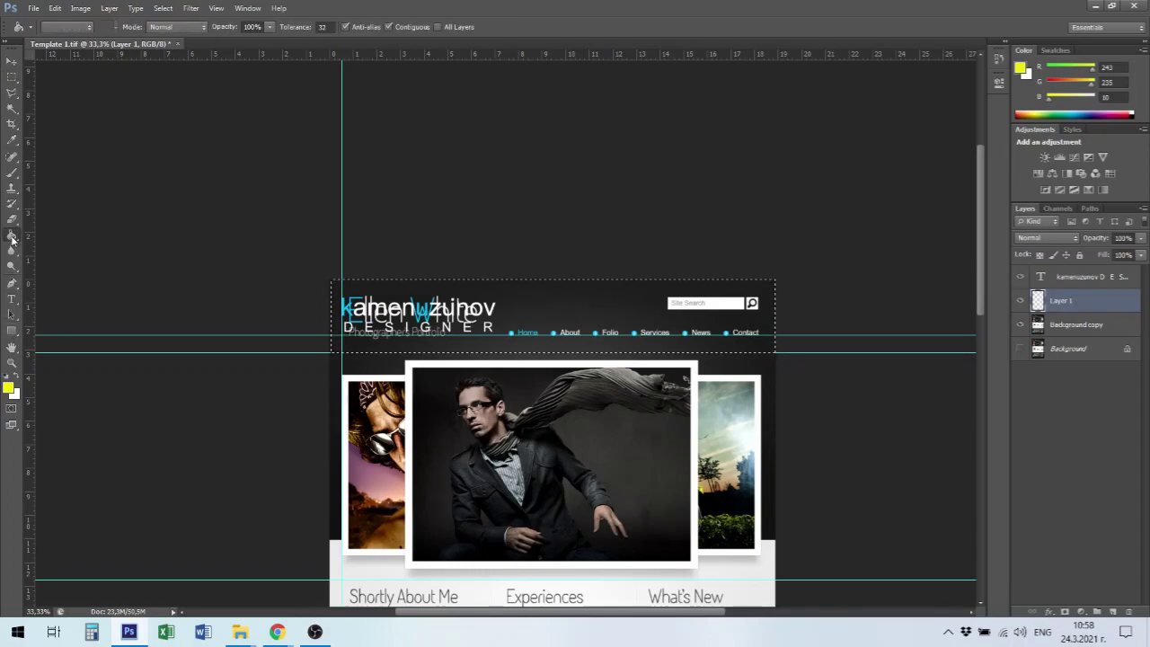
left_click(9, 387)
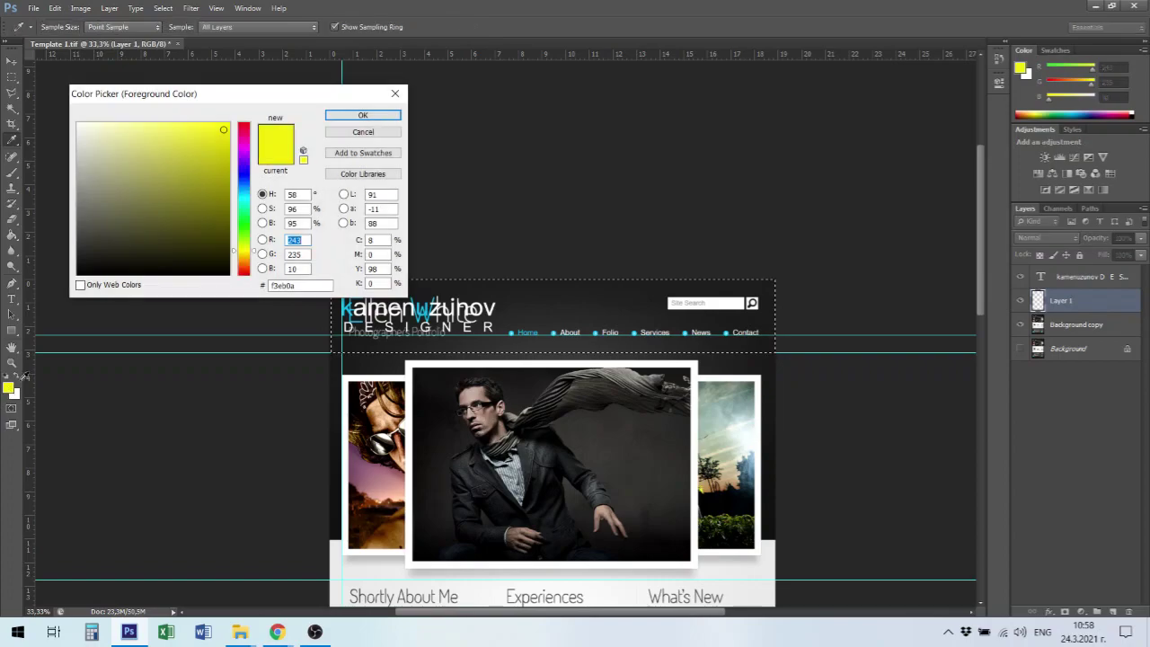
left_click(77, 273)
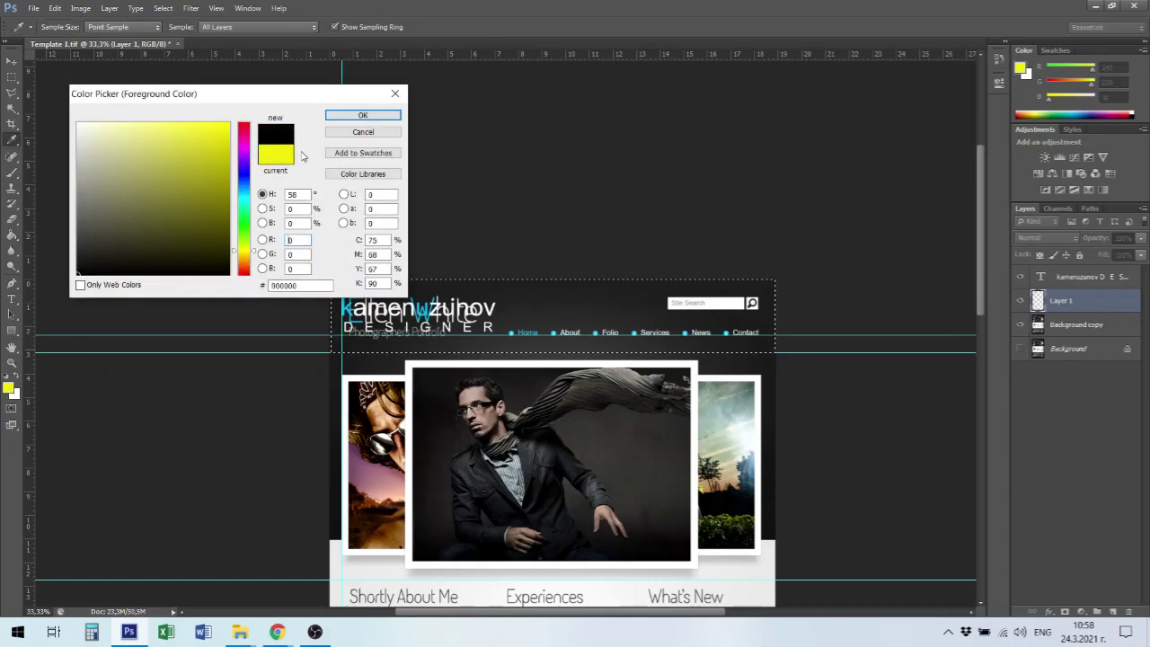
left_click(363, 117)
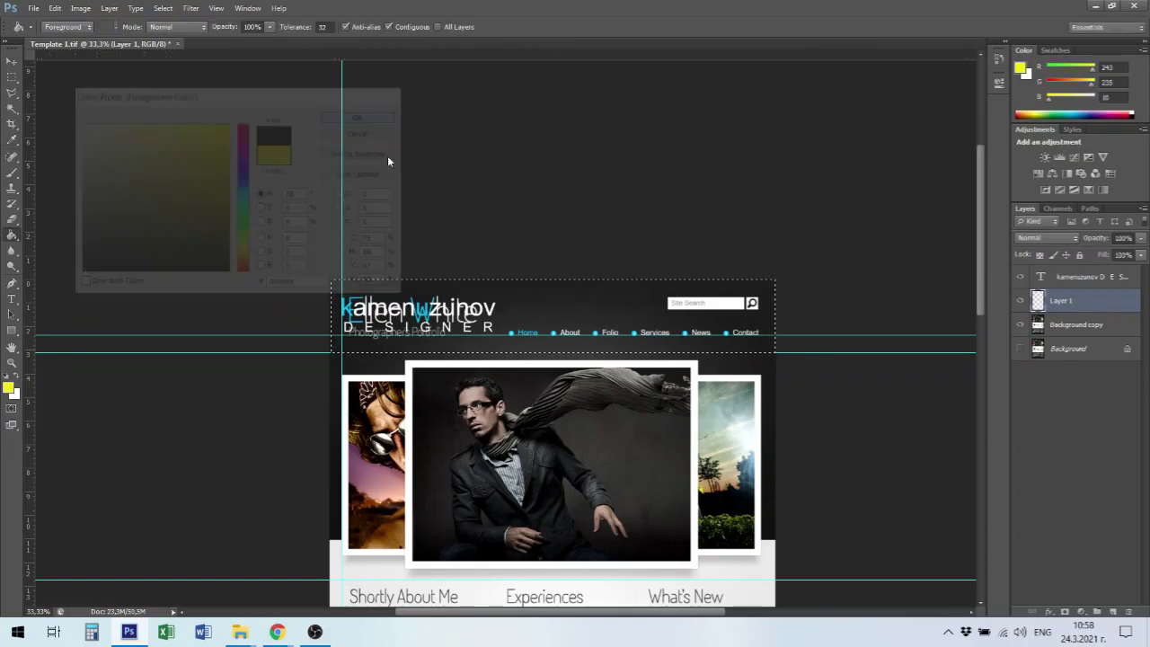
left_click(524, 302)
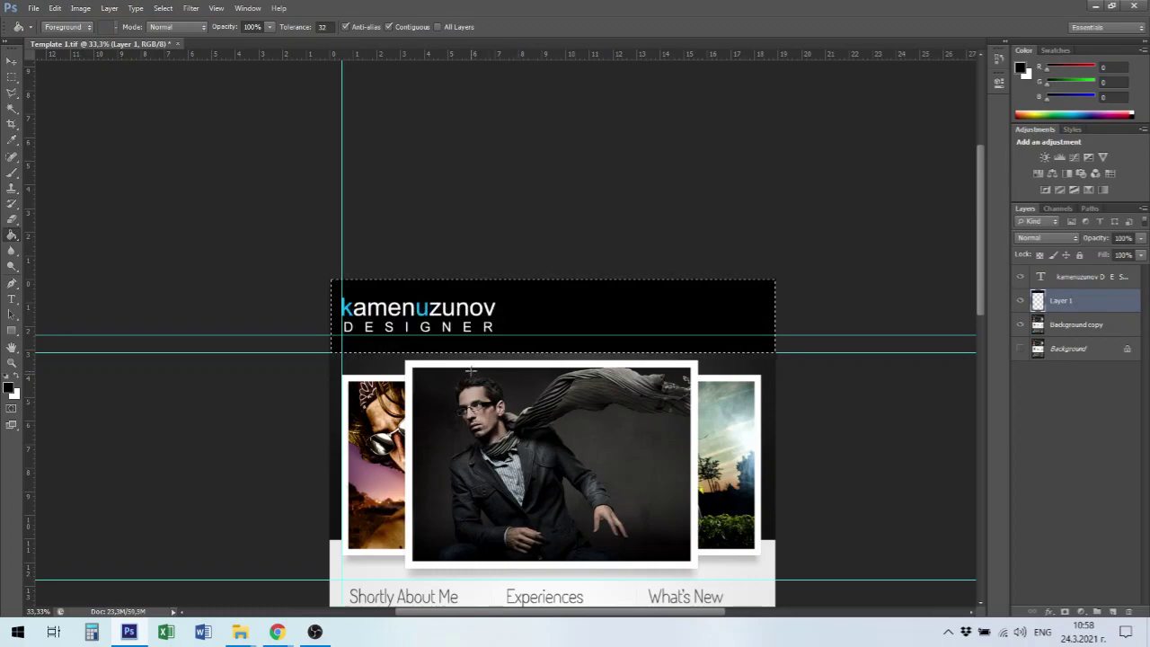
Toggle the visibility of the black band layer to compare the header, and clear the selection.
left_click(12, 62)
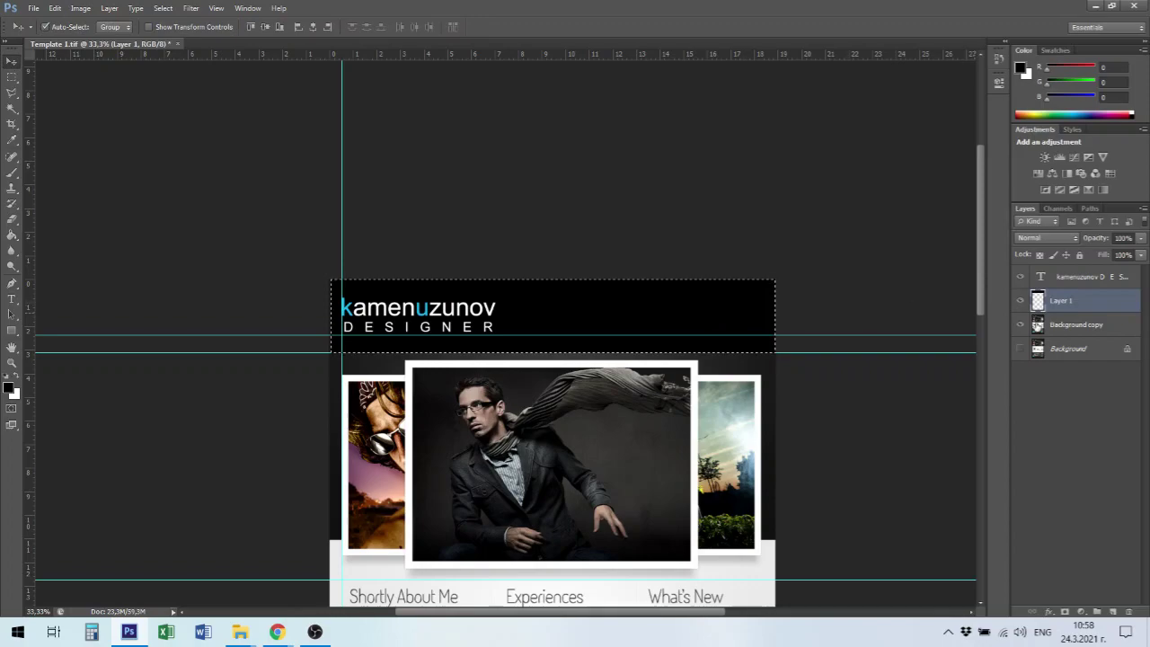
left_click(1020, 301)
left_click(1021, 303)
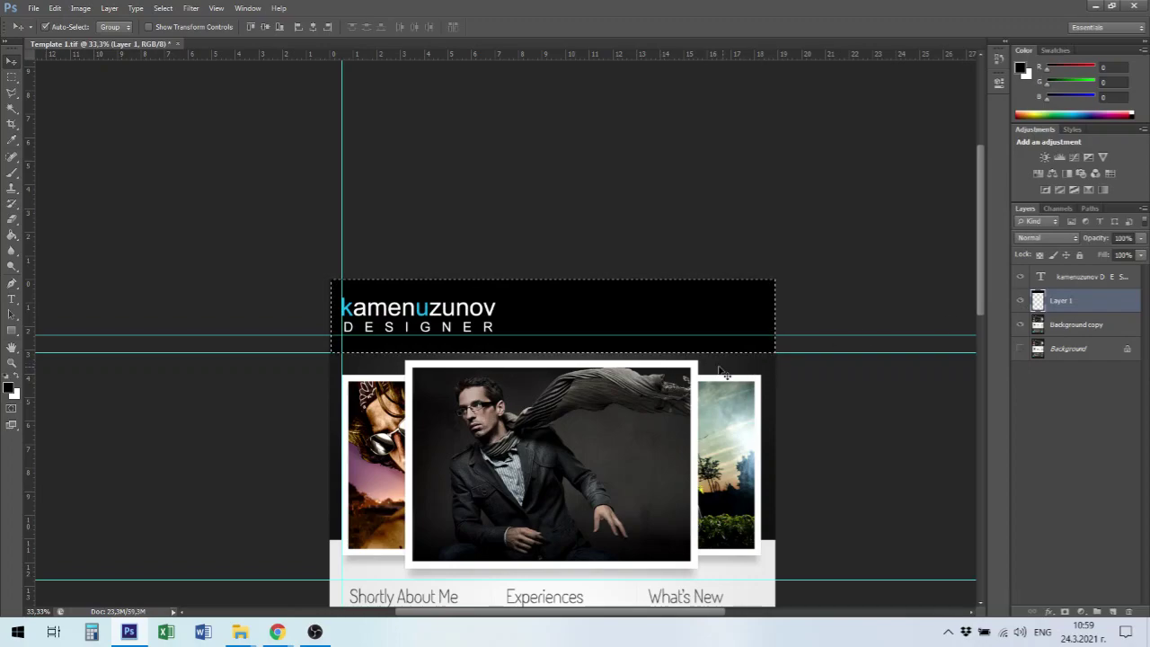
left_click(202, 185)
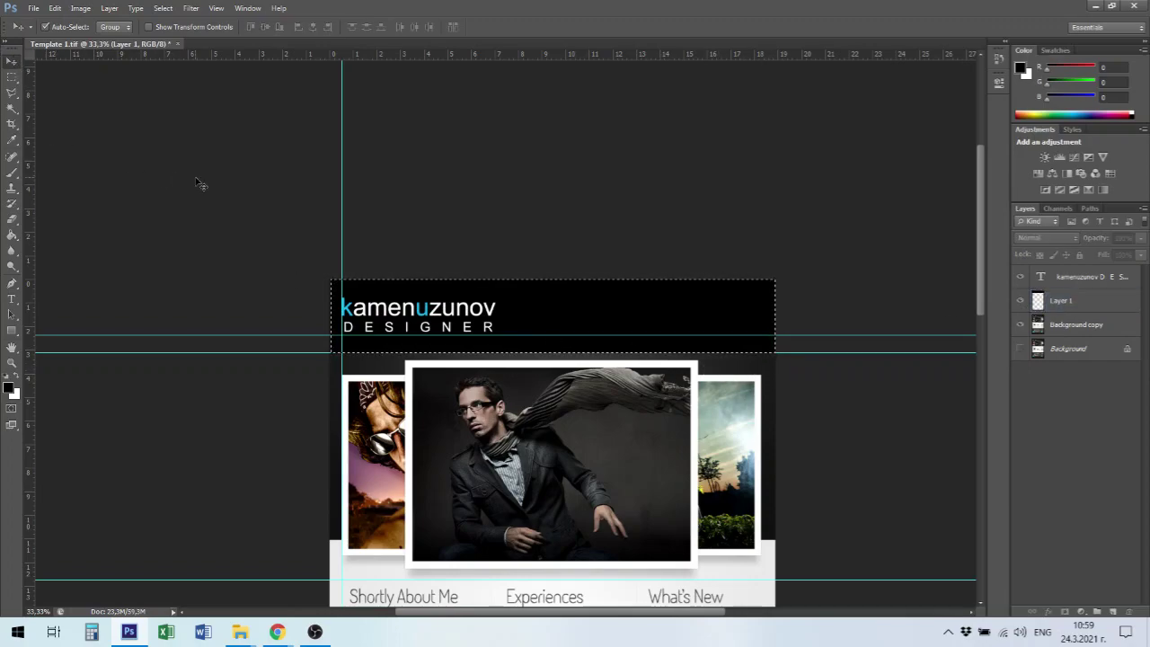
key("ctrl+d")
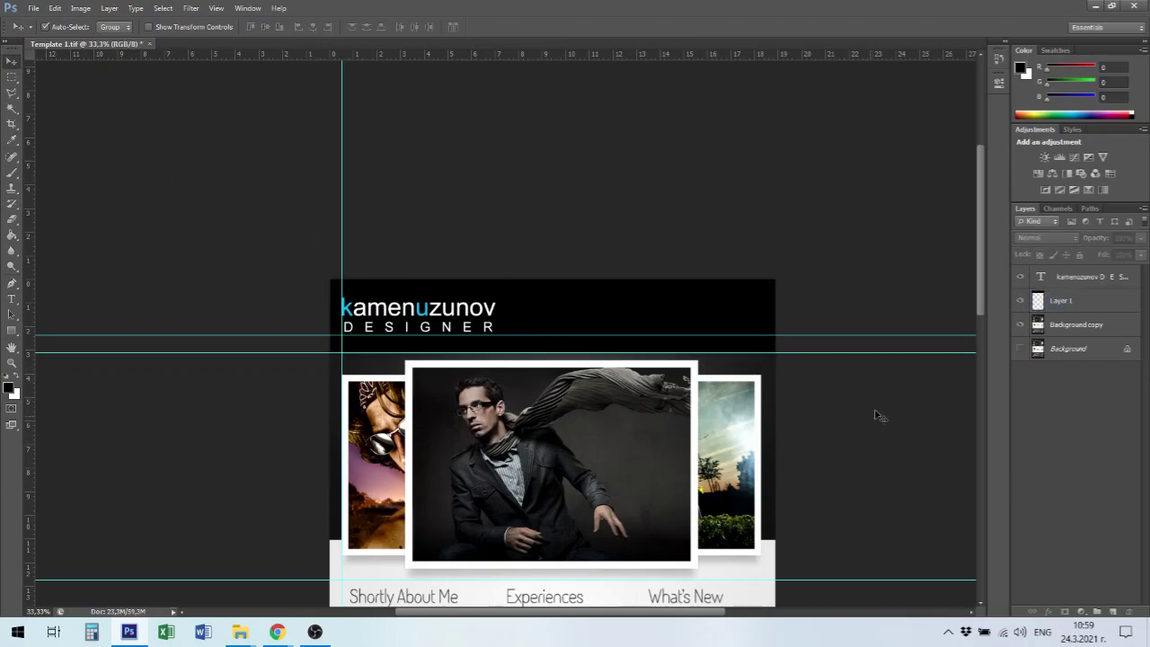
Isolate the black header band and stretch its left edge to the canvas edge with Free Transform, to 100.22% width.
left_click(1020, 325)
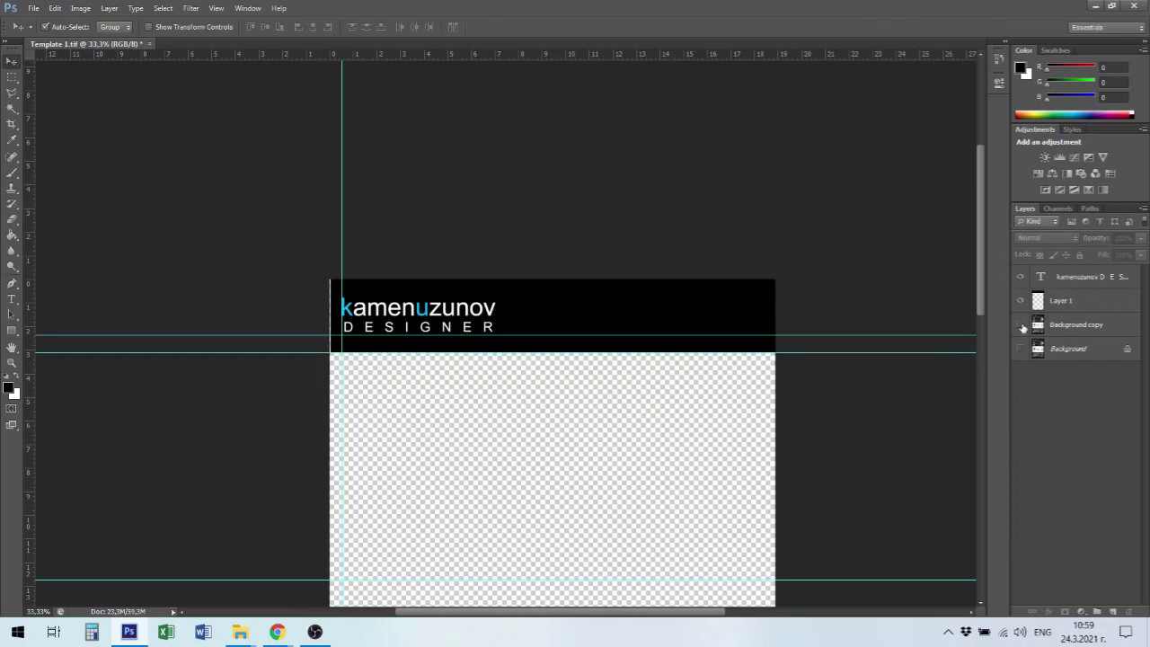
left_click(1021, 278)
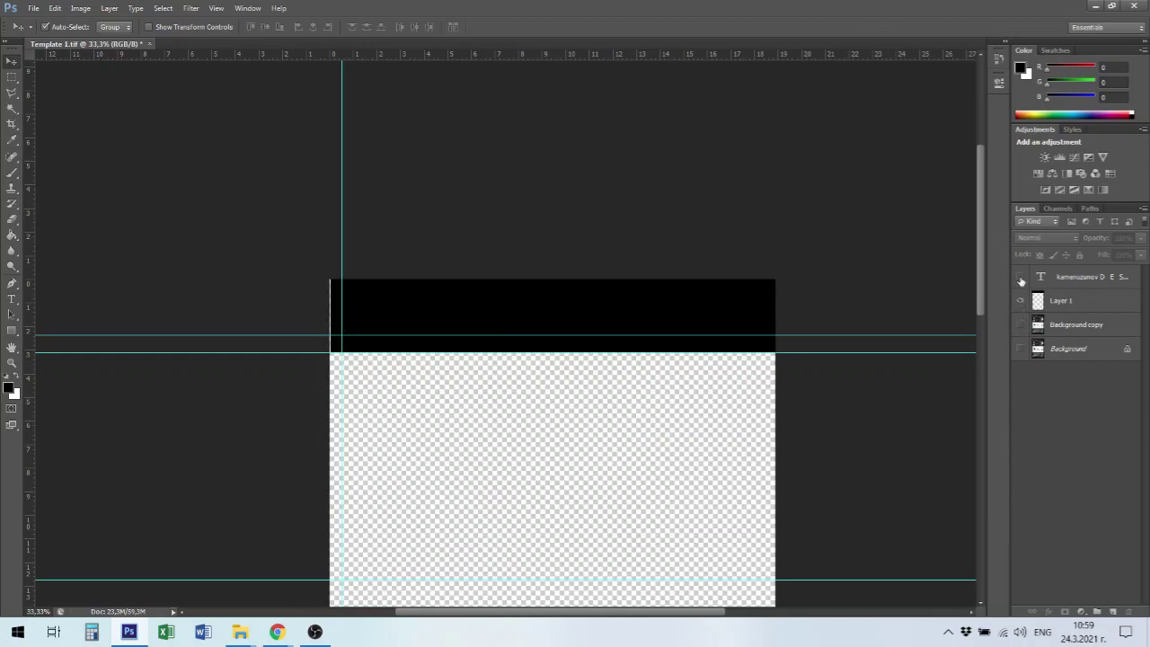
left_click(382, 328)
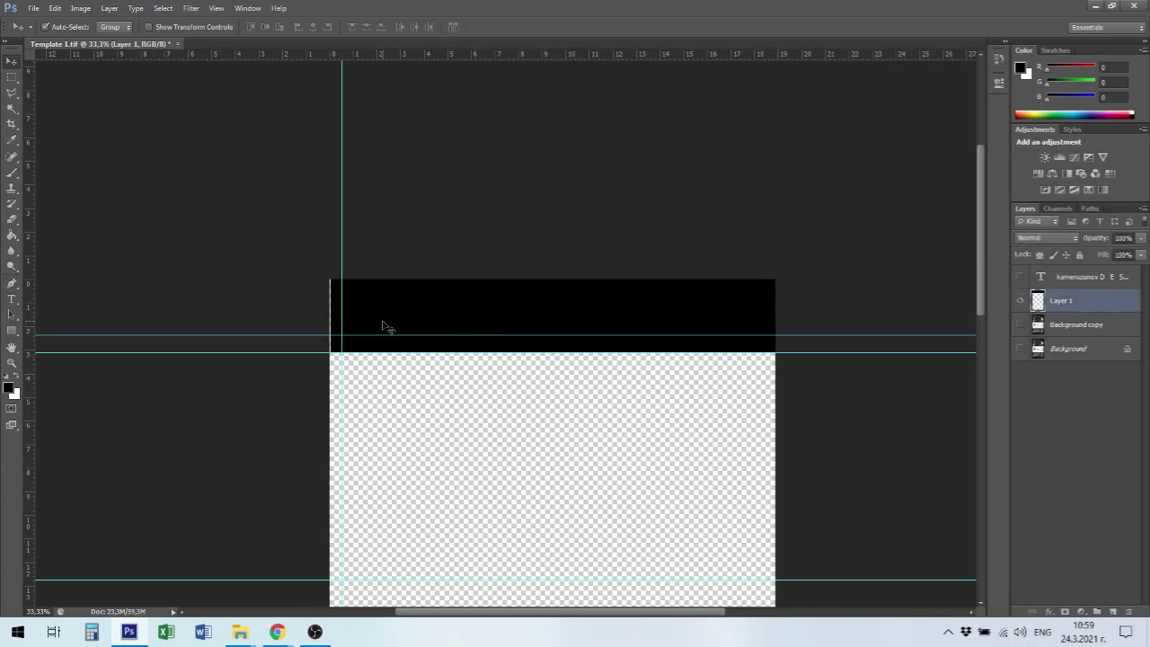
key("ctrl+t")
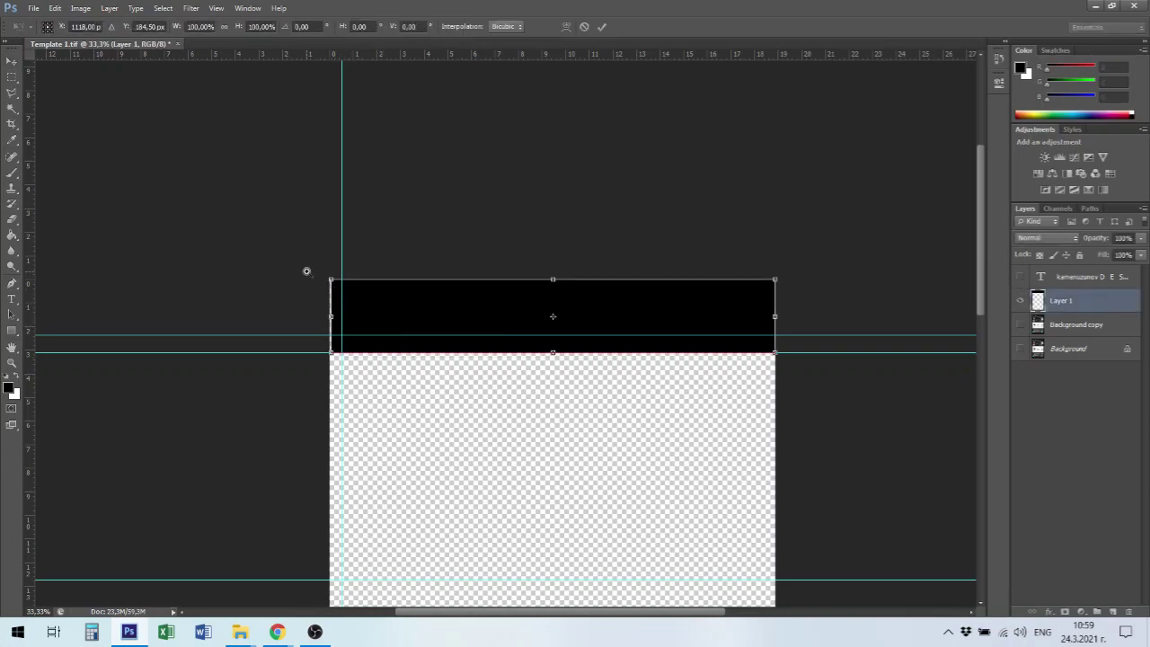
scroll(307, 271, "up", 5)
left_click_drag(425, 494, 421, 494)
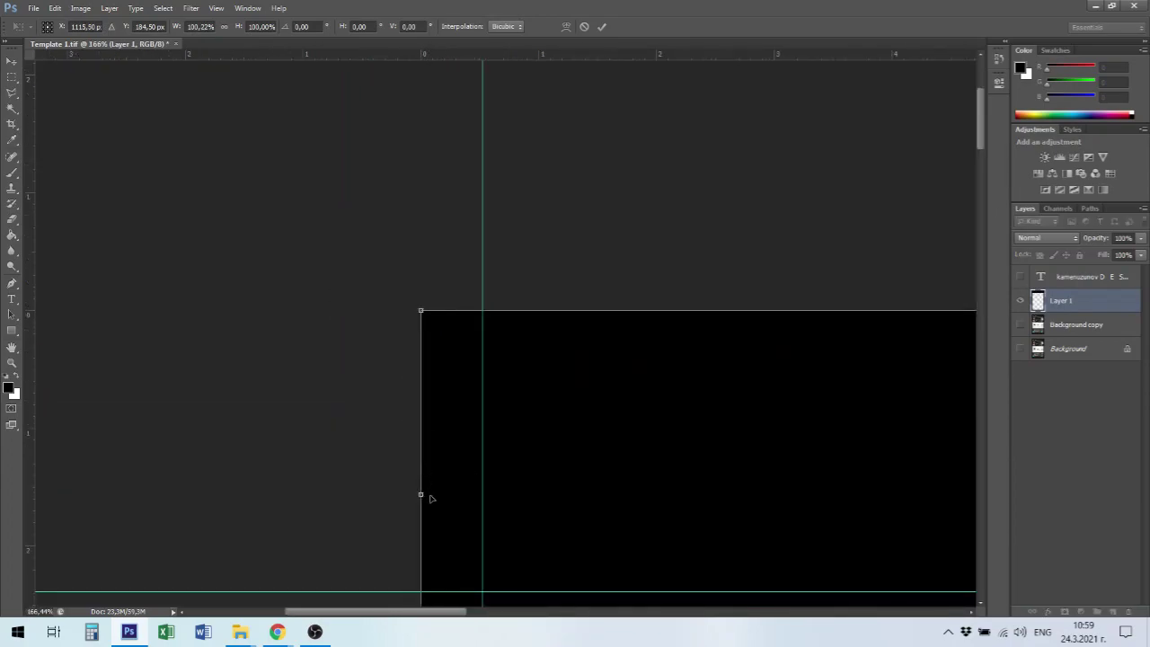
key("Return")
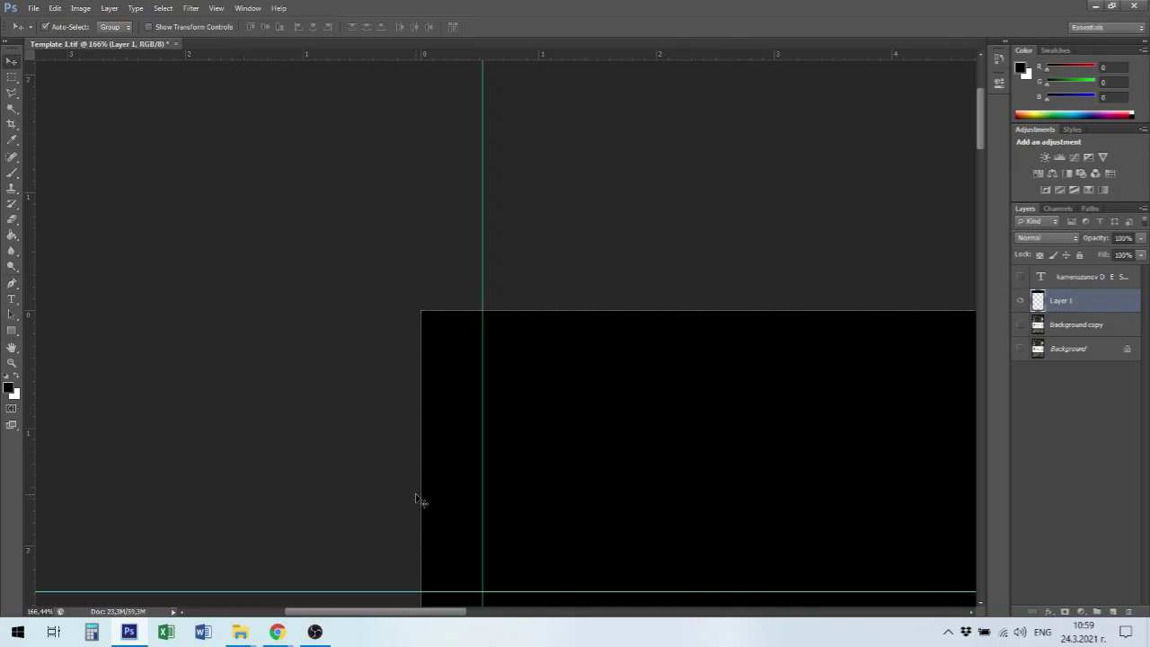
Show the Background copy and header text layers again.
key("ctrl+0")
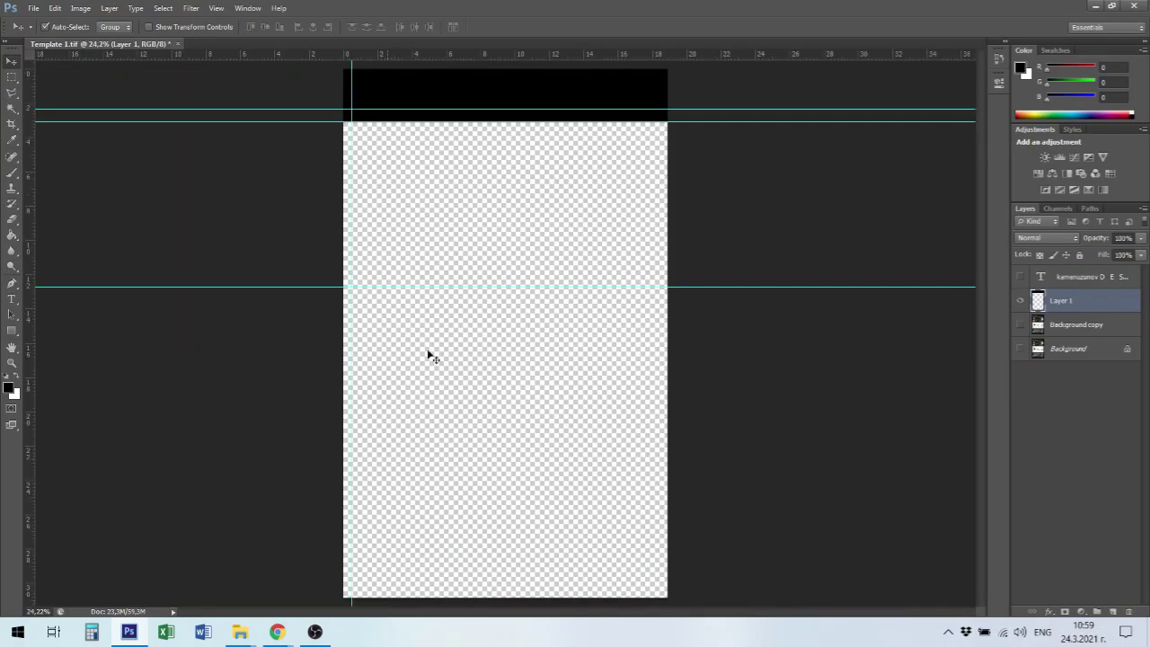
left_click(1022, 326)
key("alt")
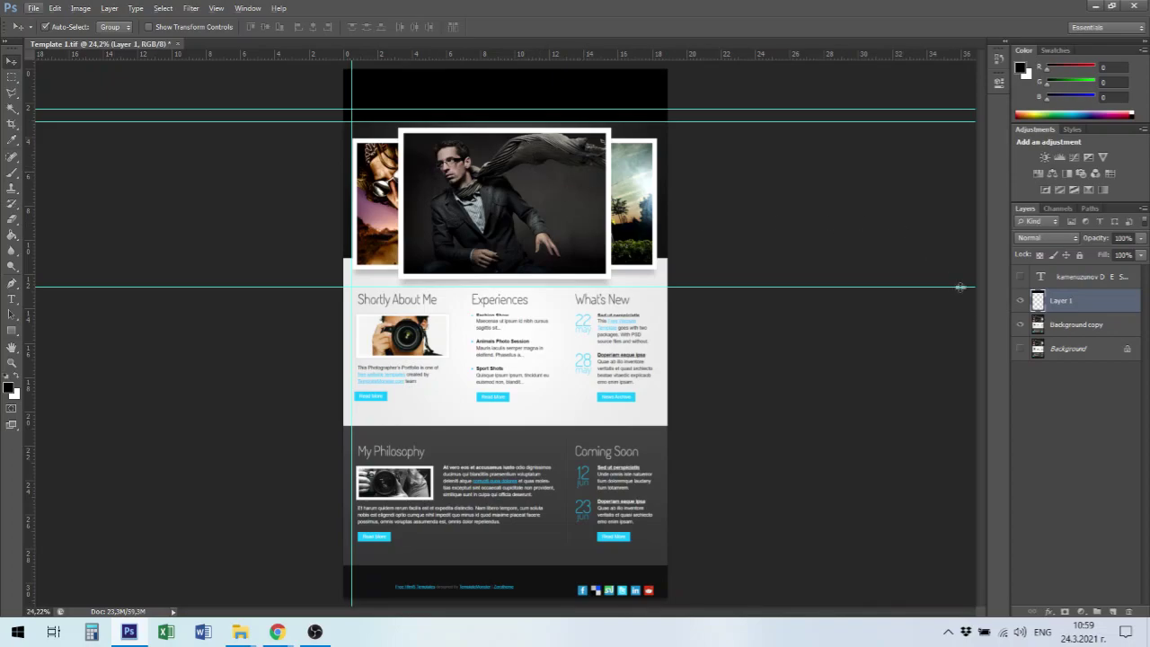
left_click(1020, 276)
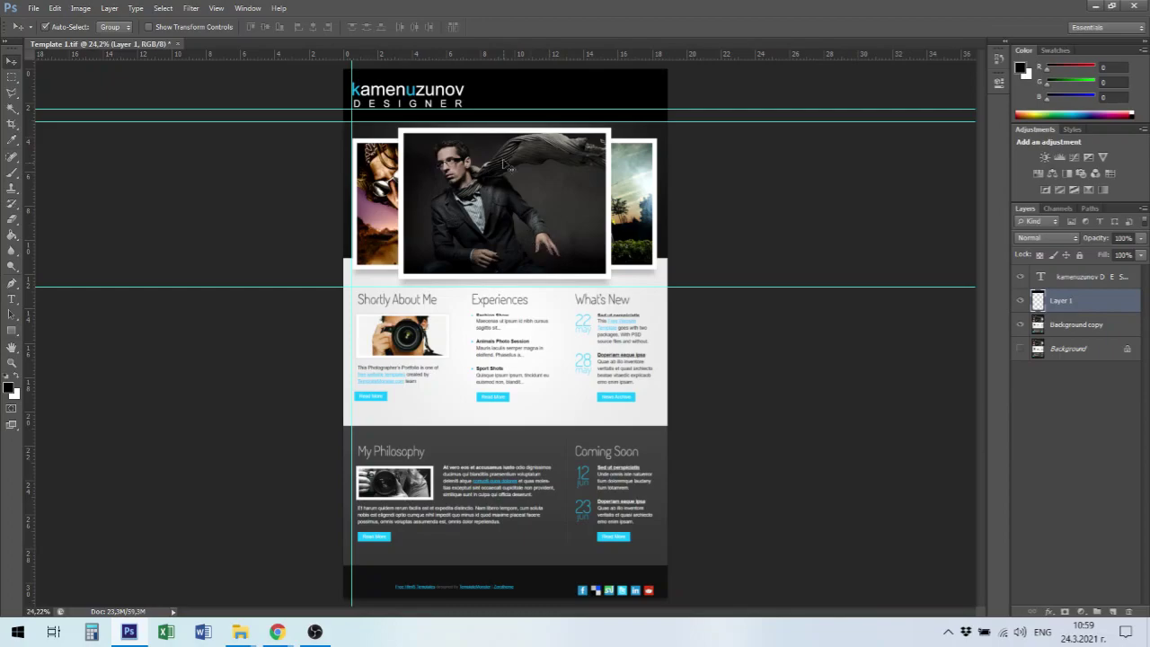
Hide the black band layer to reveal the template's original header and navigation.
left_click(544, 302)
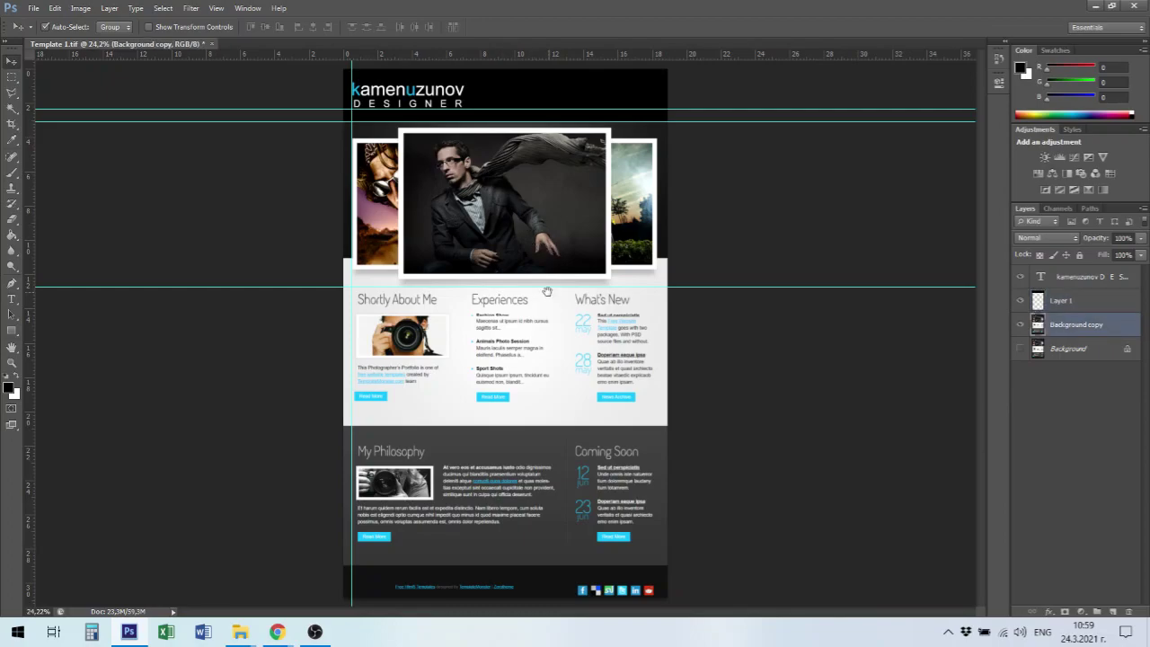
scroll(479, 115, "up", 3)
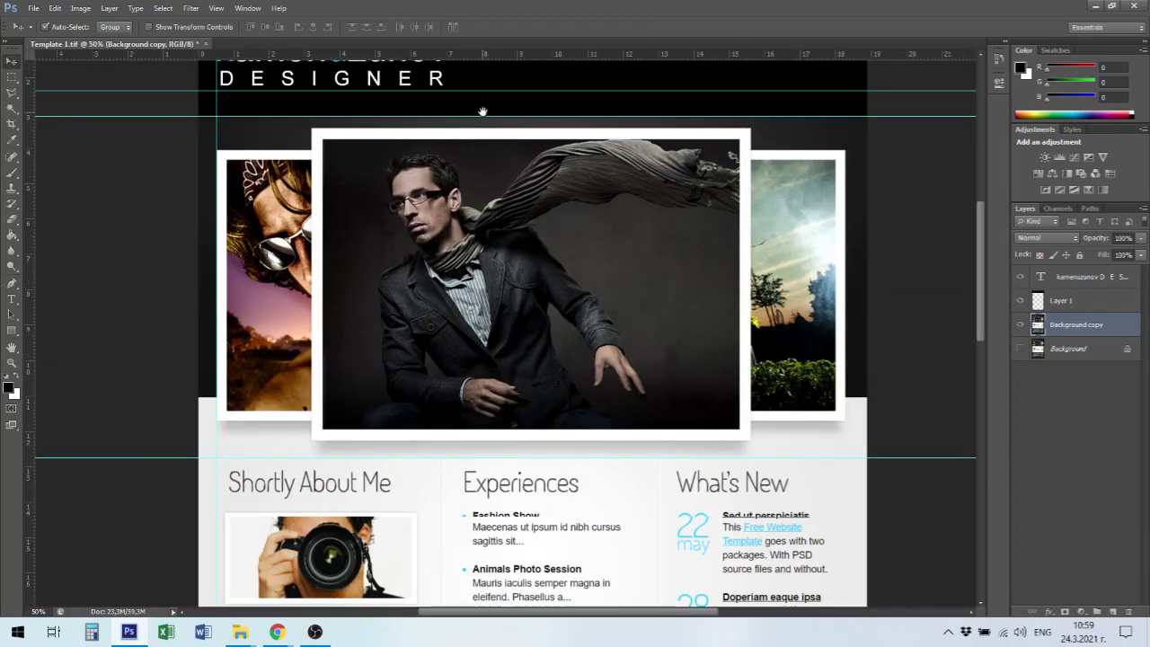
left_click_drag(481, 132, 491, 316)
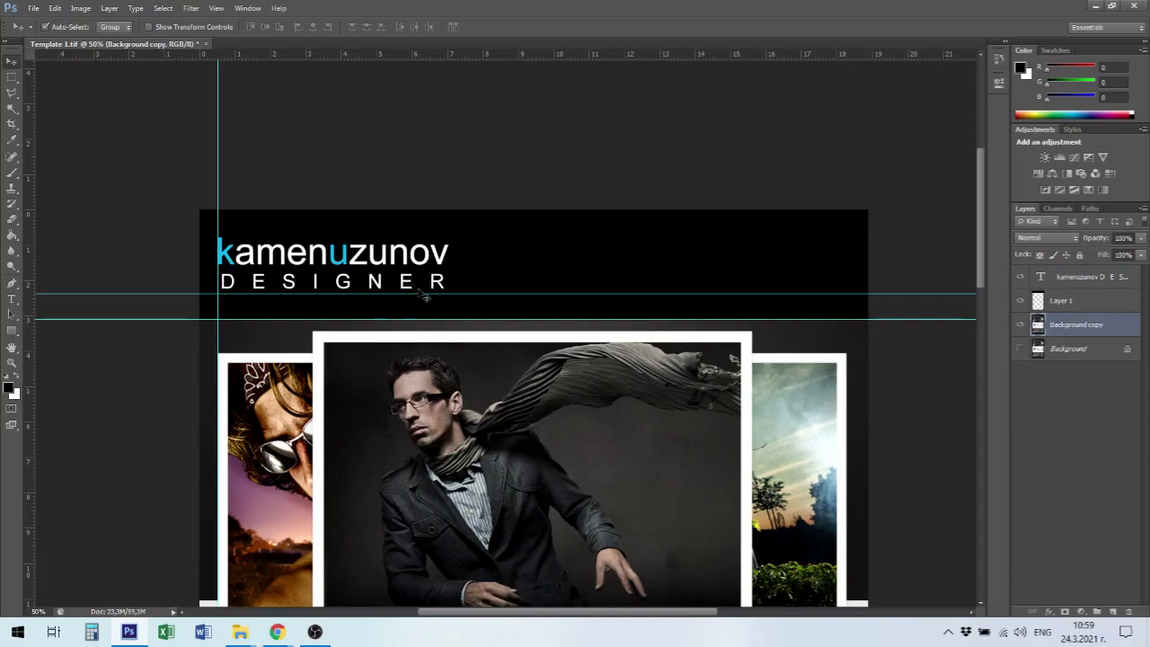
left_click(1021, 302)
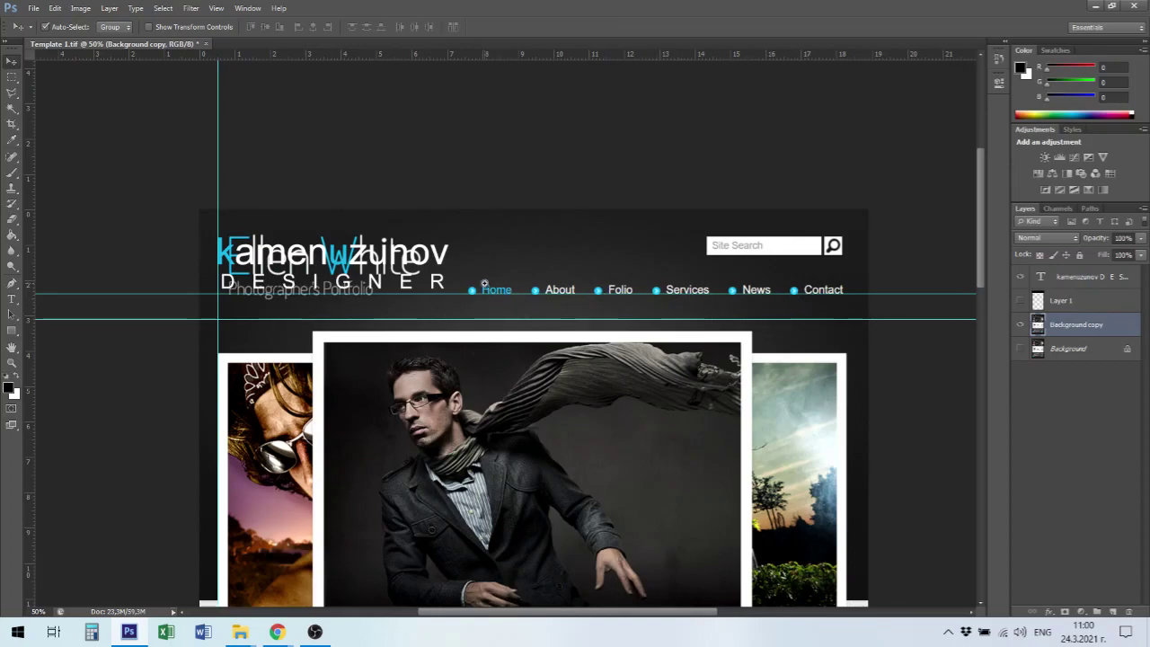
Select the round arrow bullet beside "Home" with the Elliptical Marquee.
scroll(473, 289, "up", 5)
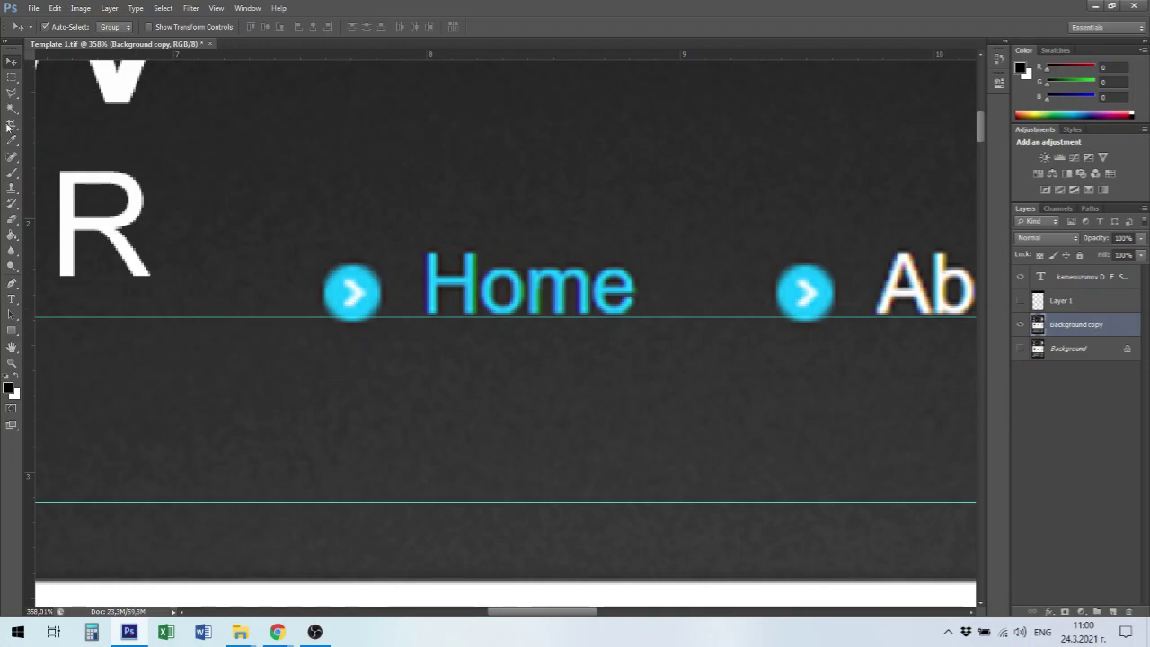
left_click(11, 77)
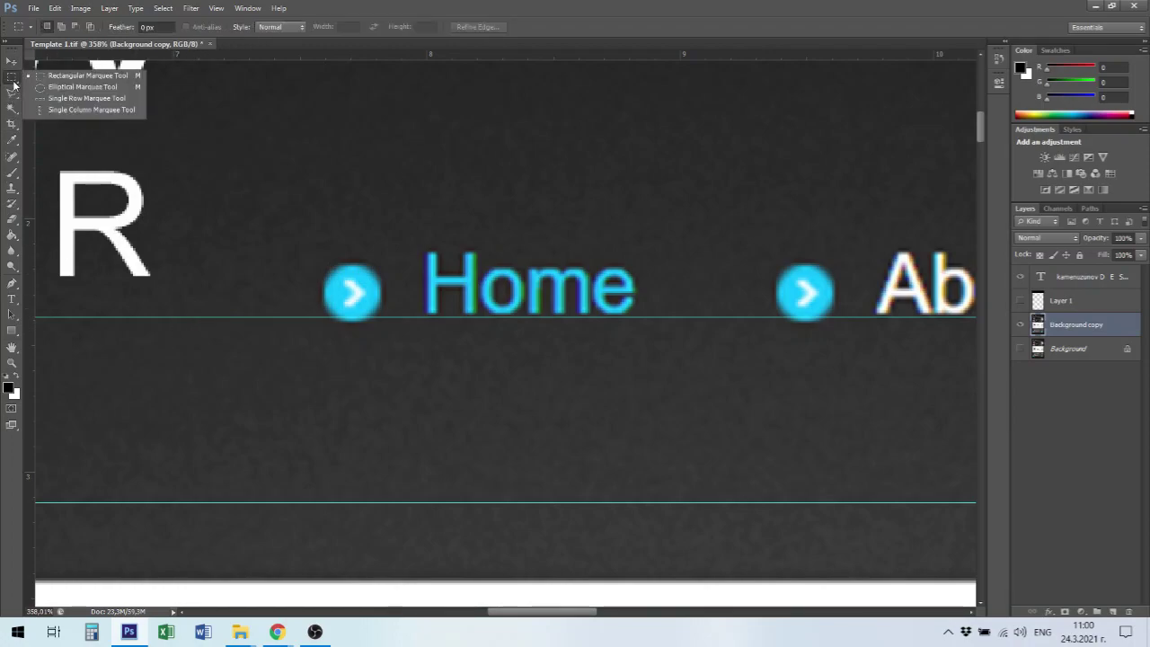
left_click(61, 87)
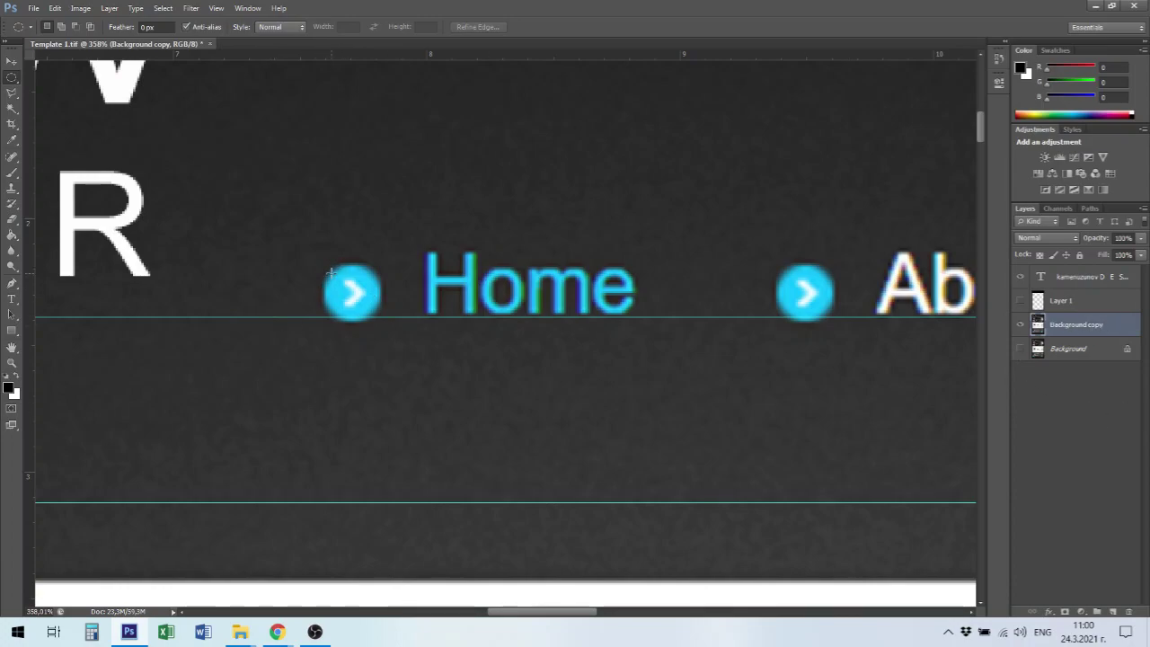
left_click_drag(326, 269, 381, 319)
key("shift")
Clear the bullet selection and hide the header text layer, keeping the black band layer hidden.
left_click(1094, 278)
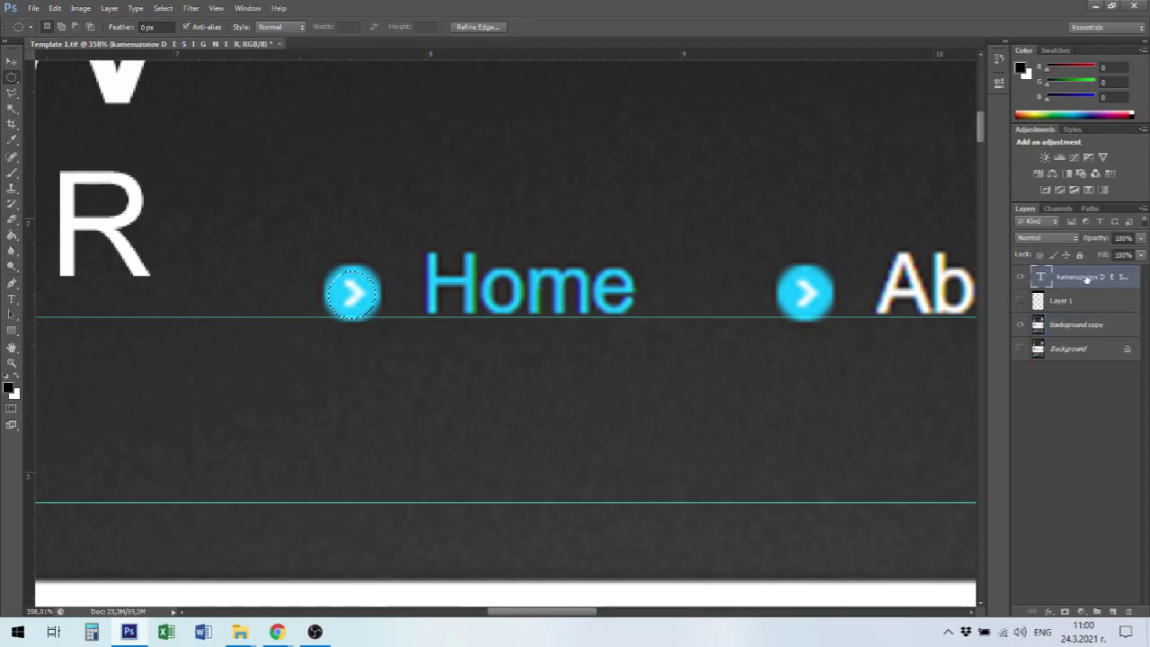
left_click(1021, 306)
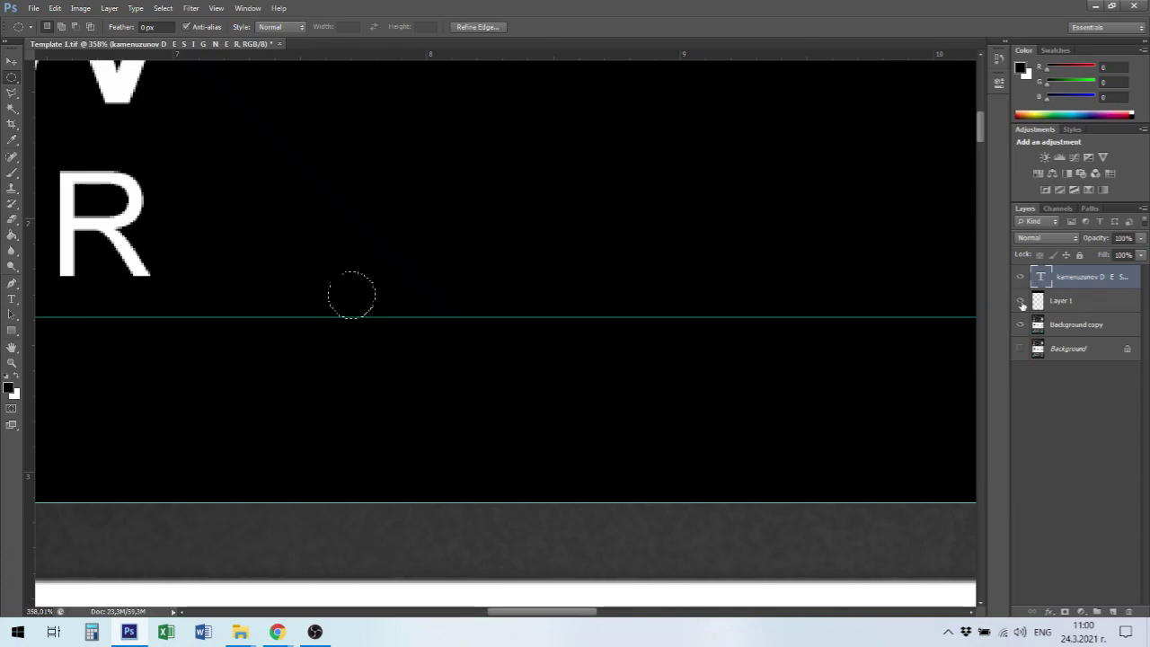
left_click(1022, 304)
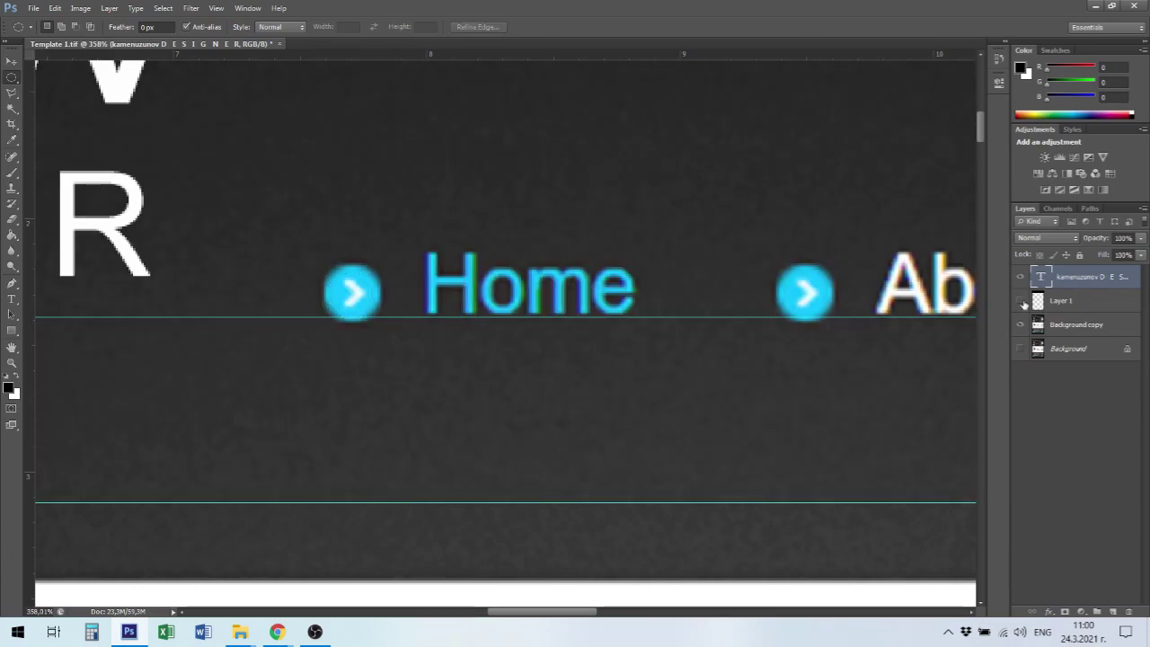
left_click(1021, 277)
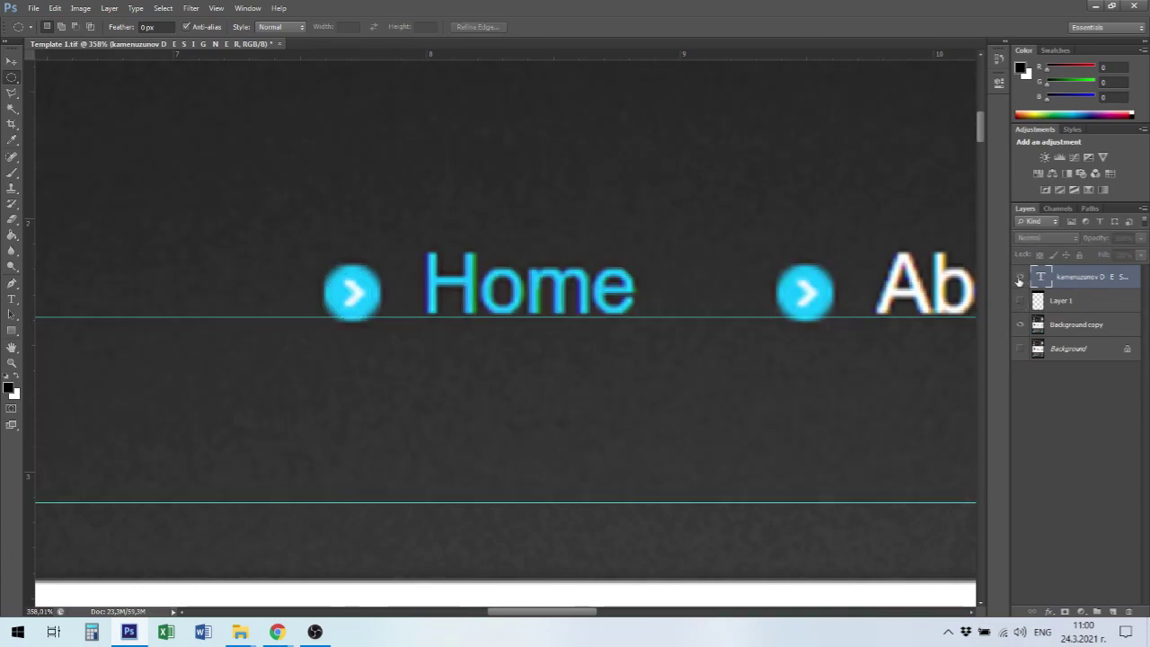
Show the header text and black band layers, then paste the round arrow bullet above them and move it above the guide.
left_click(1020, 278)
left_click(1022, 302)
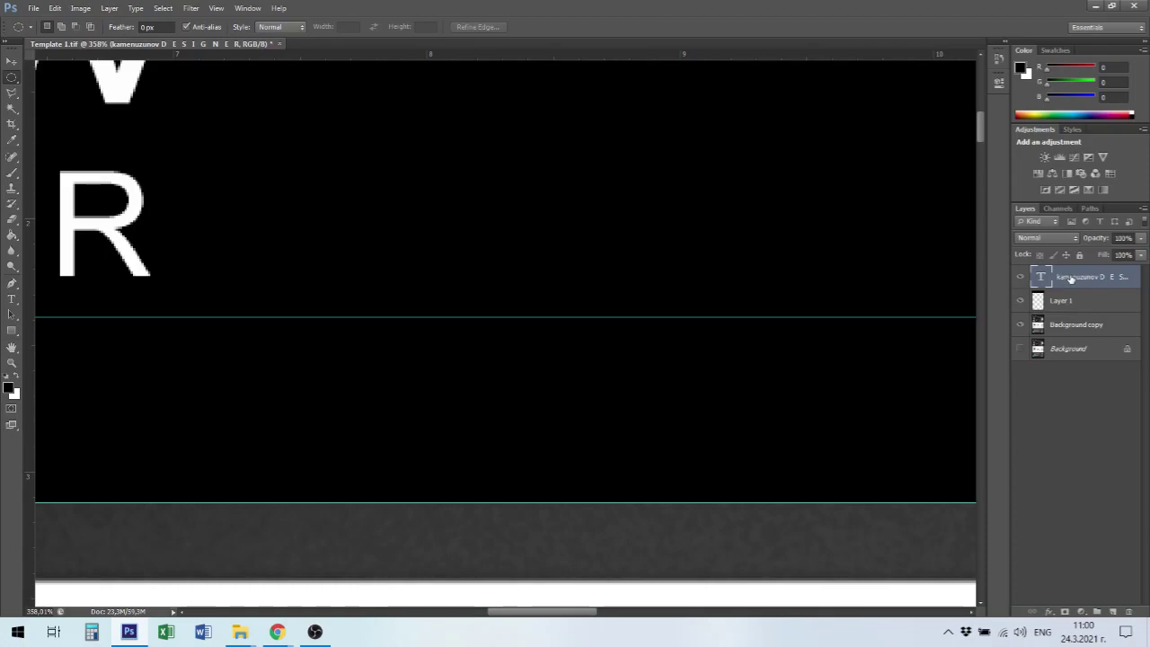
key("ctrl+v")
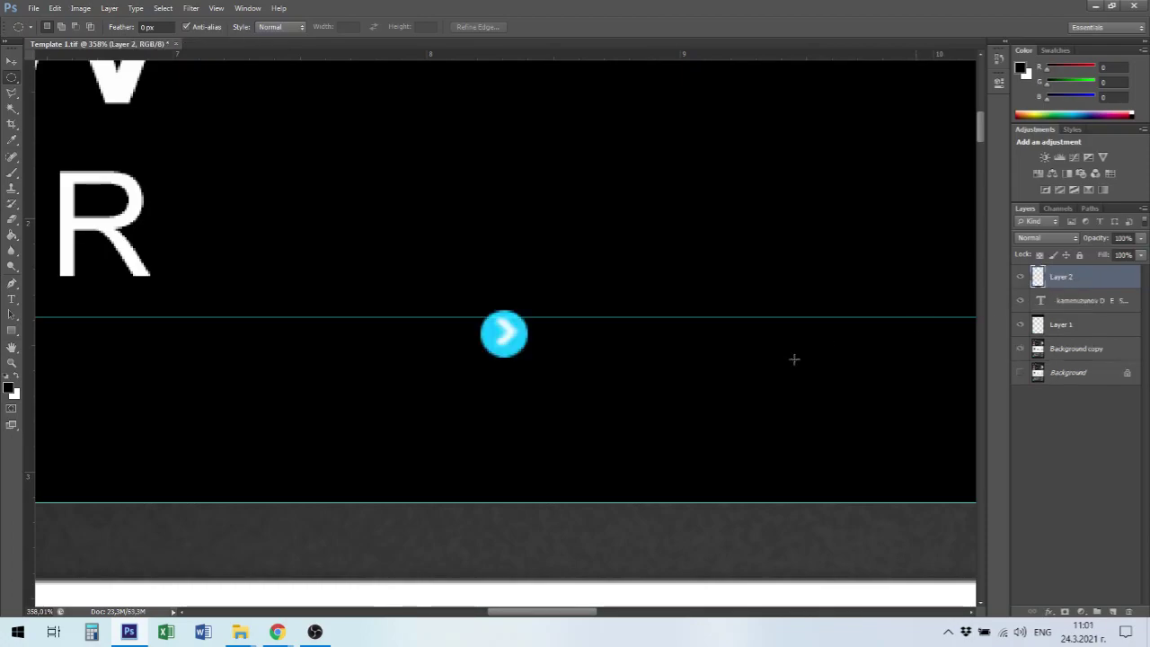
key("v")
left_click_drag(519, 340, 520, 275)
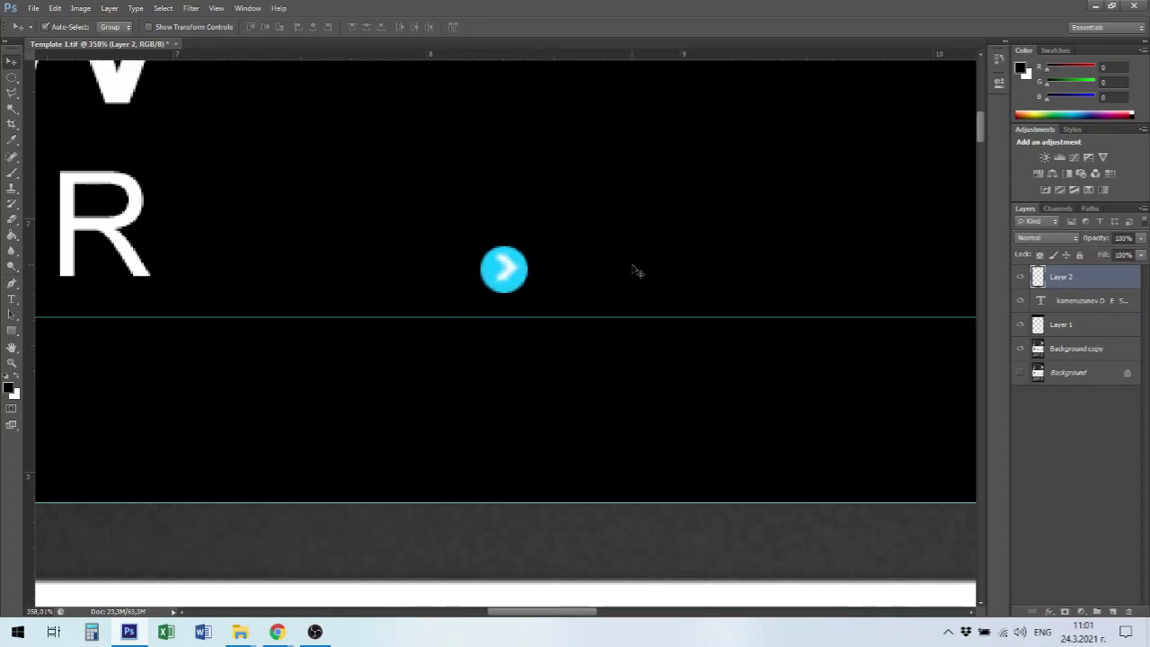
Scale the pasted arrow bullet up proportionally to 204.55% using Free Transform.
key("ctrl+1")
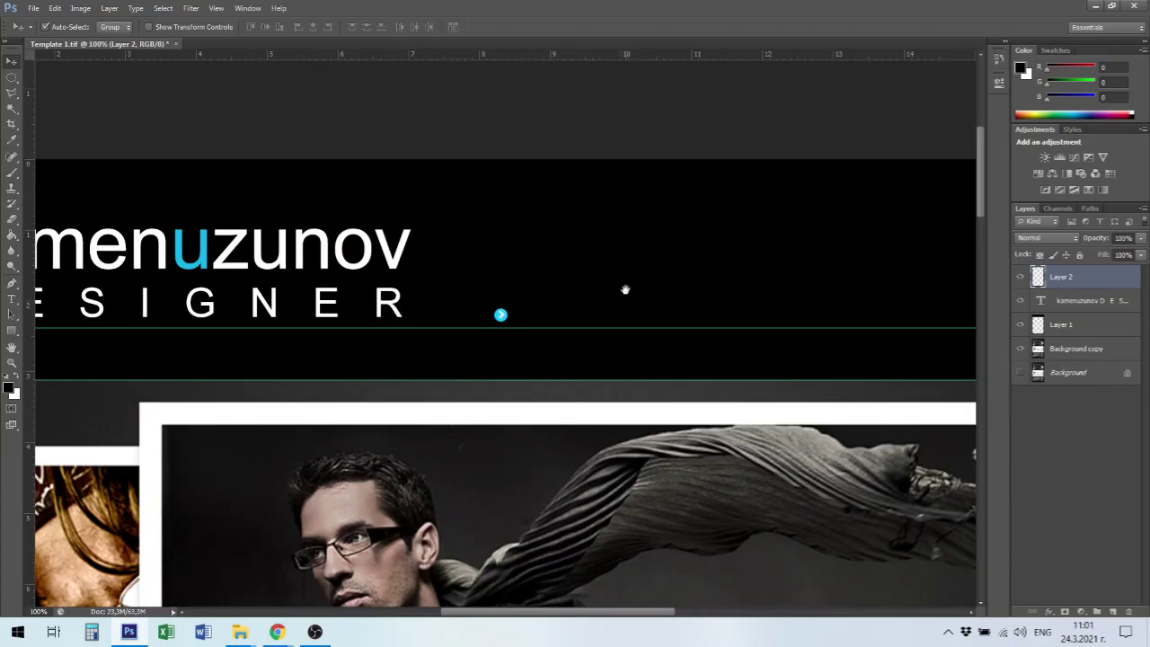
left_click_drag(608, 323, 324, 452)
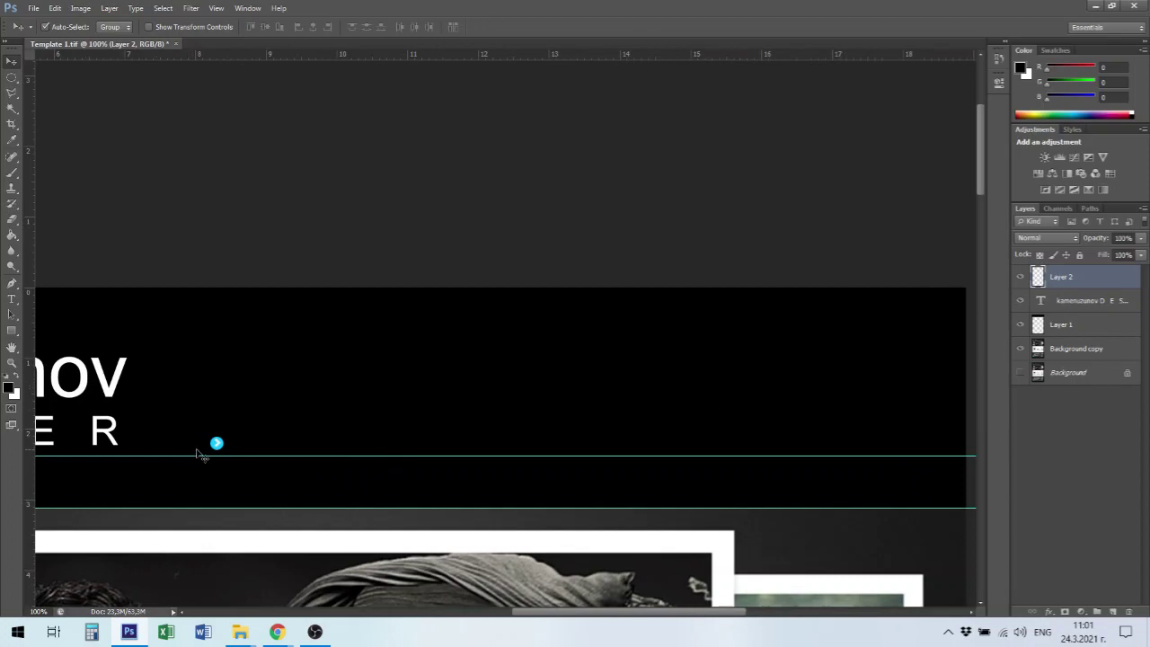
key("ctrl+t")
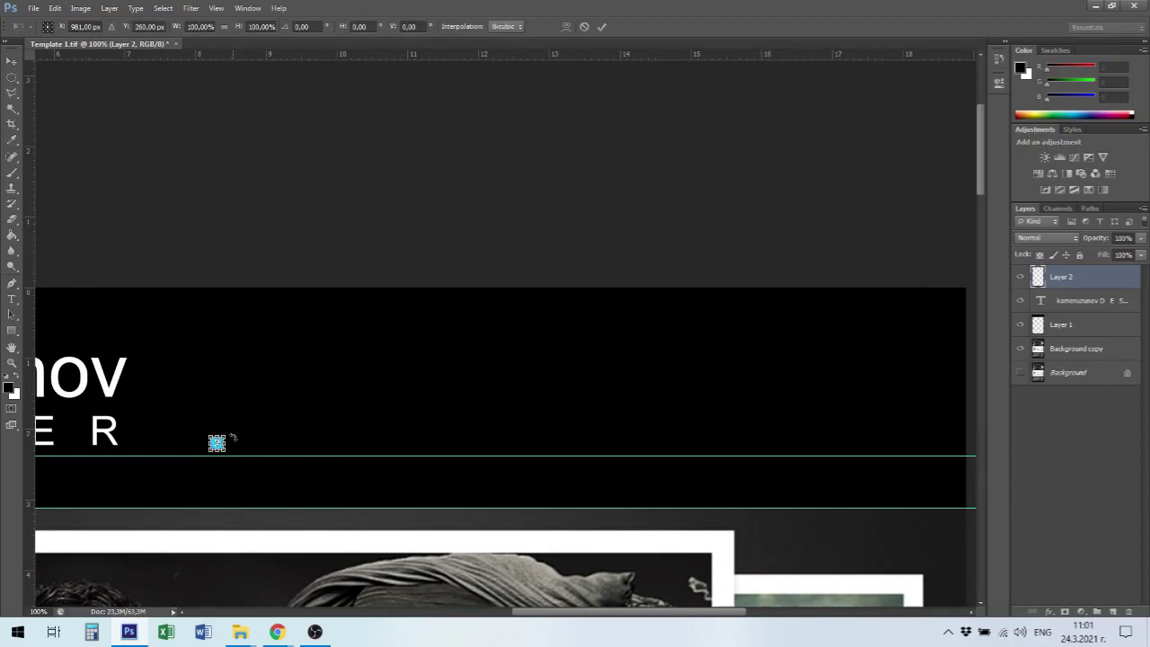
left_click_drag(228, 435, 240, 422)
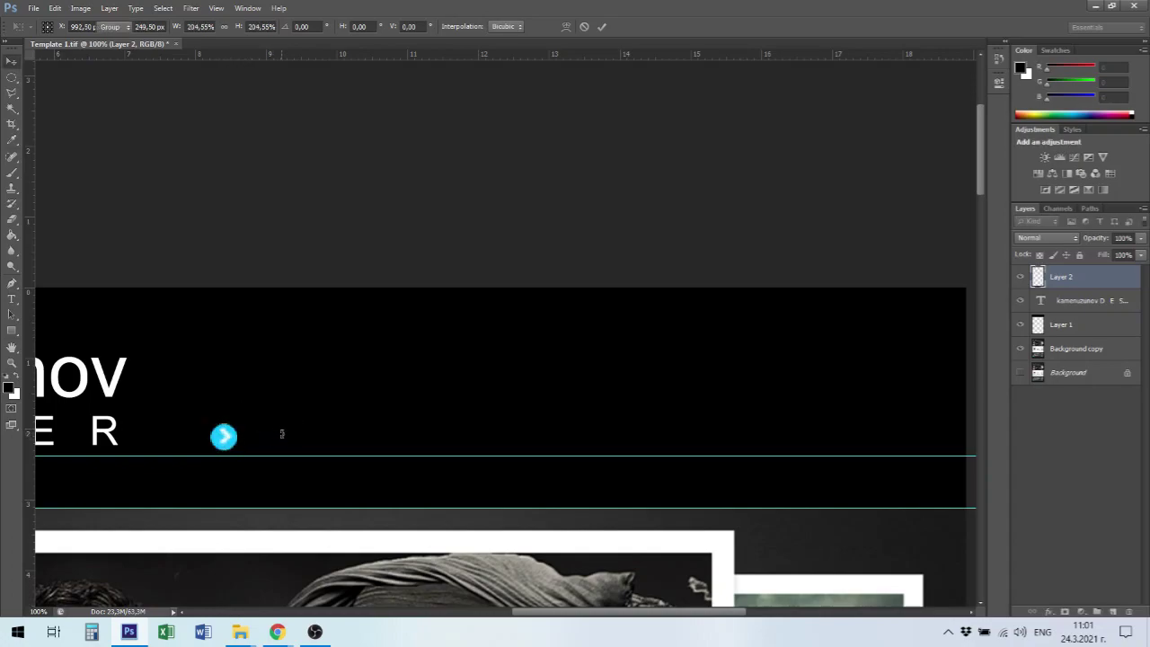
key("Return")
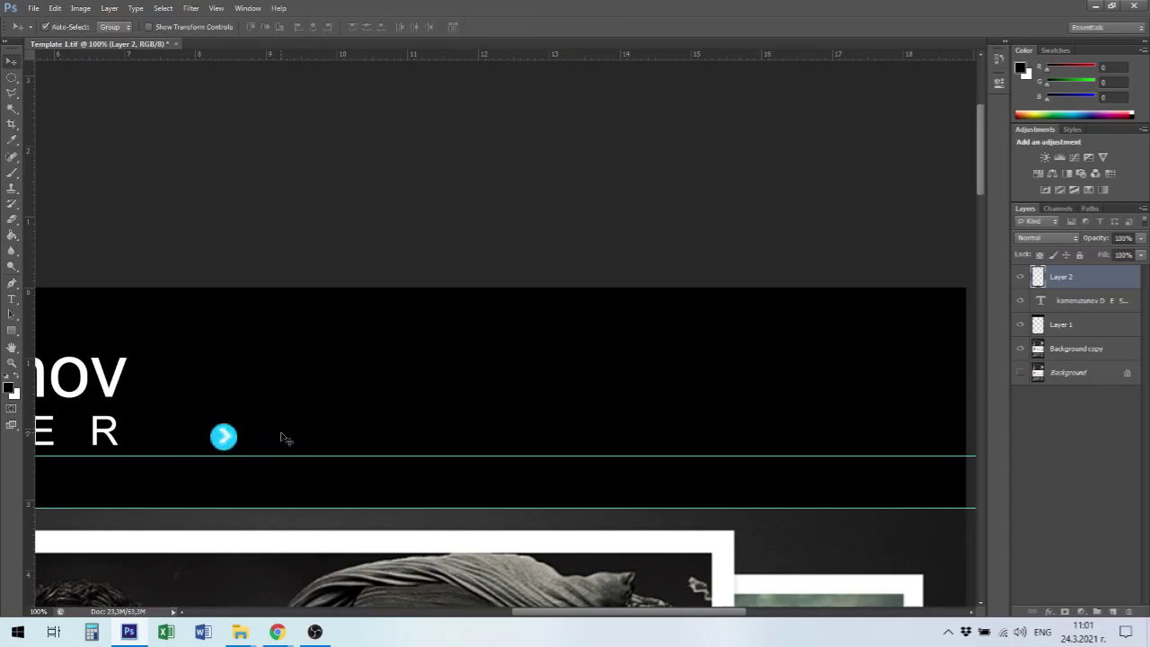
Compare the enlarged bullet with the template's original navigation by temporarily hiding the black band layer, and review the header layout.
left_click(1022, 328)
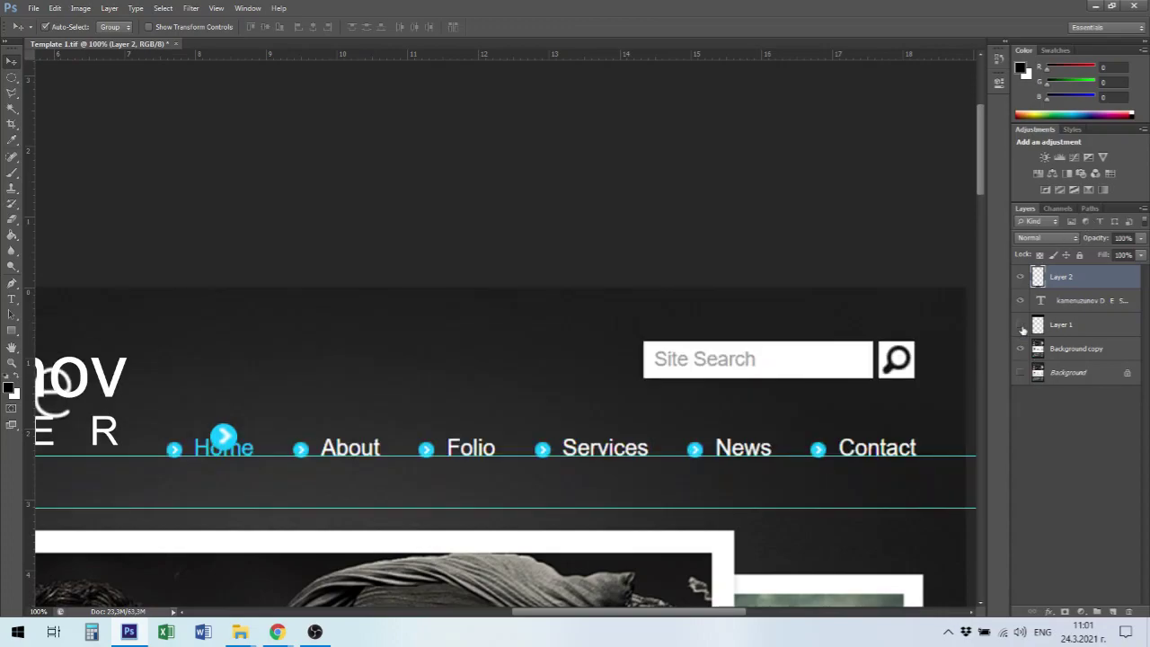
left_click(1021, 328)
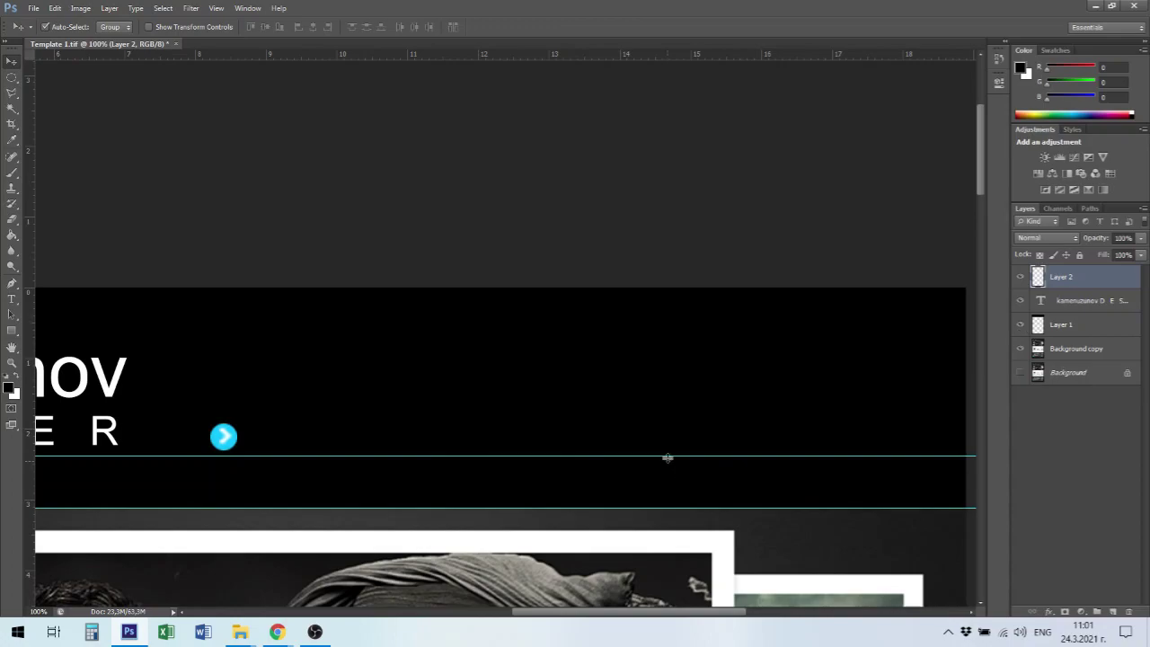
scroll(620, 433, "down", 1)
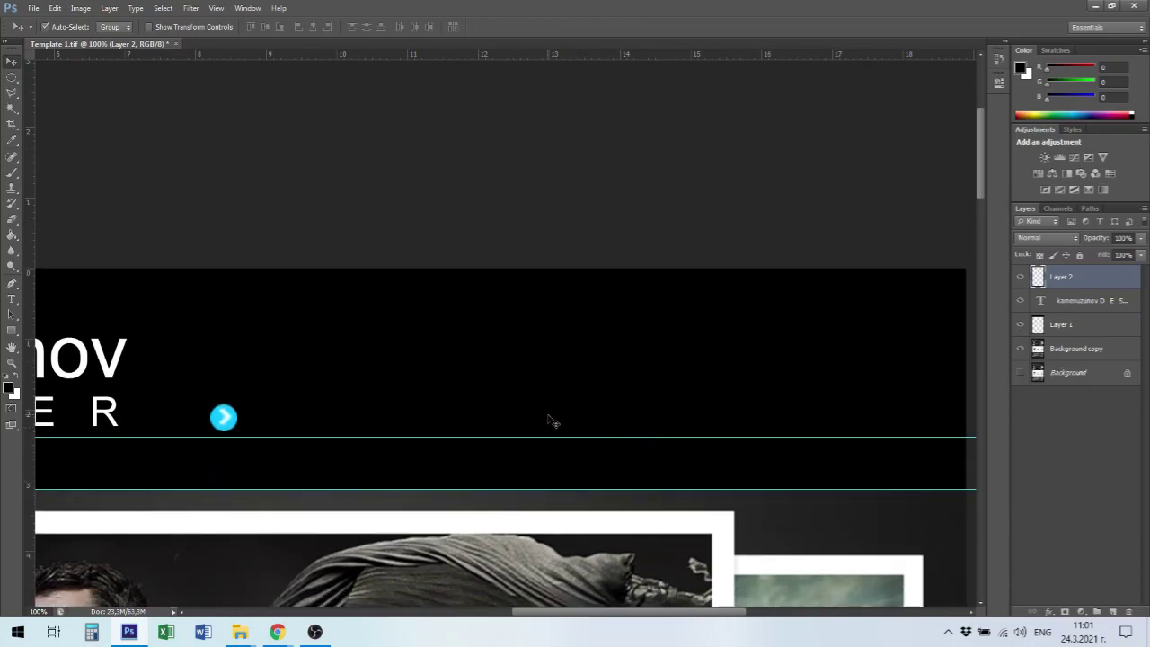
scroll(550, 420, "down", 1)
key("ctrl+0")
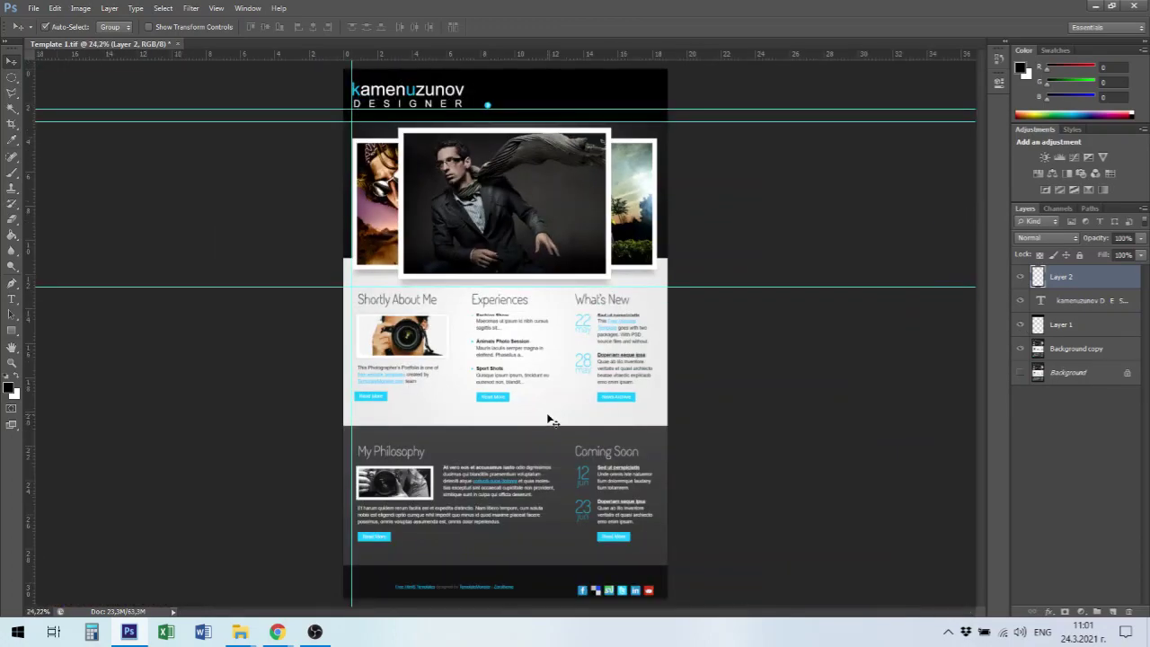
left_click_drag(694, 131, 686, 169)
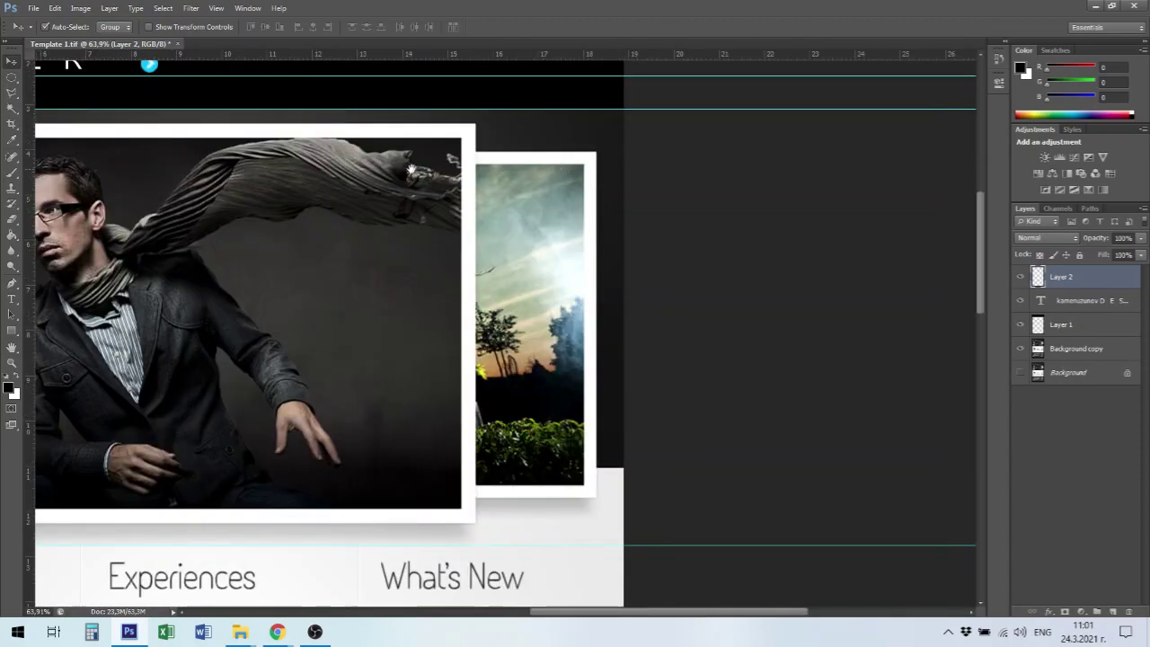
left_click_drag(423, 188, 710, 365)
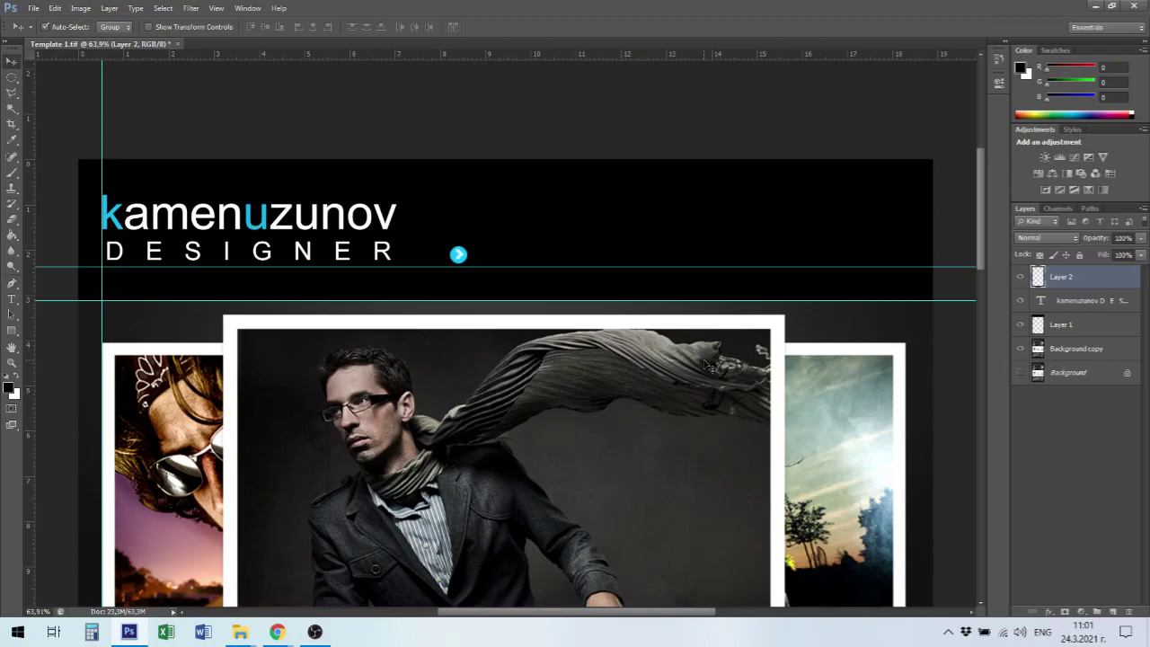
Switch to Chrome and search Google Images for "bg flag" in a new tab.
mouse_move(272, 631)
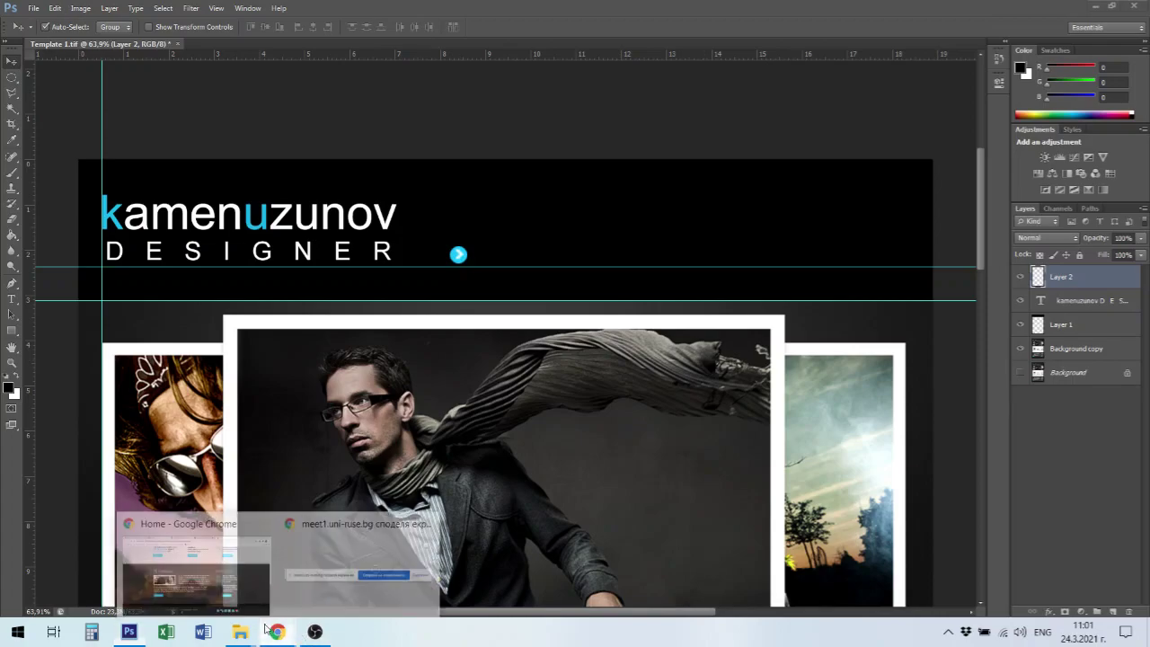
left_click(219, 573)
left_click(916, 13)
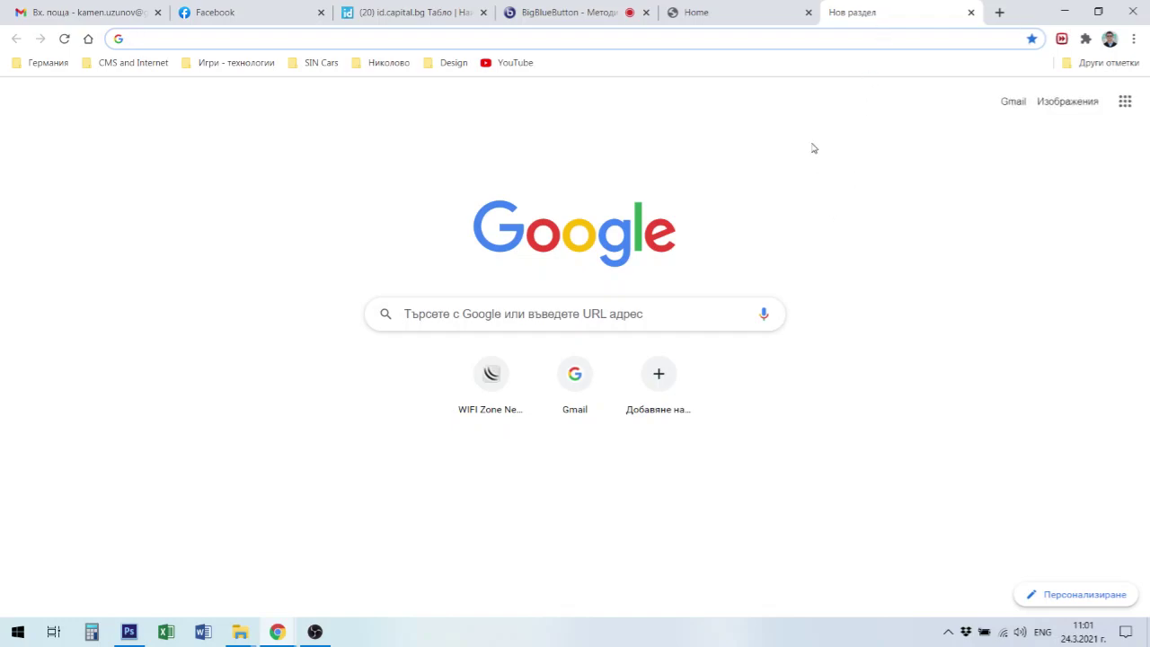
type("BG_")
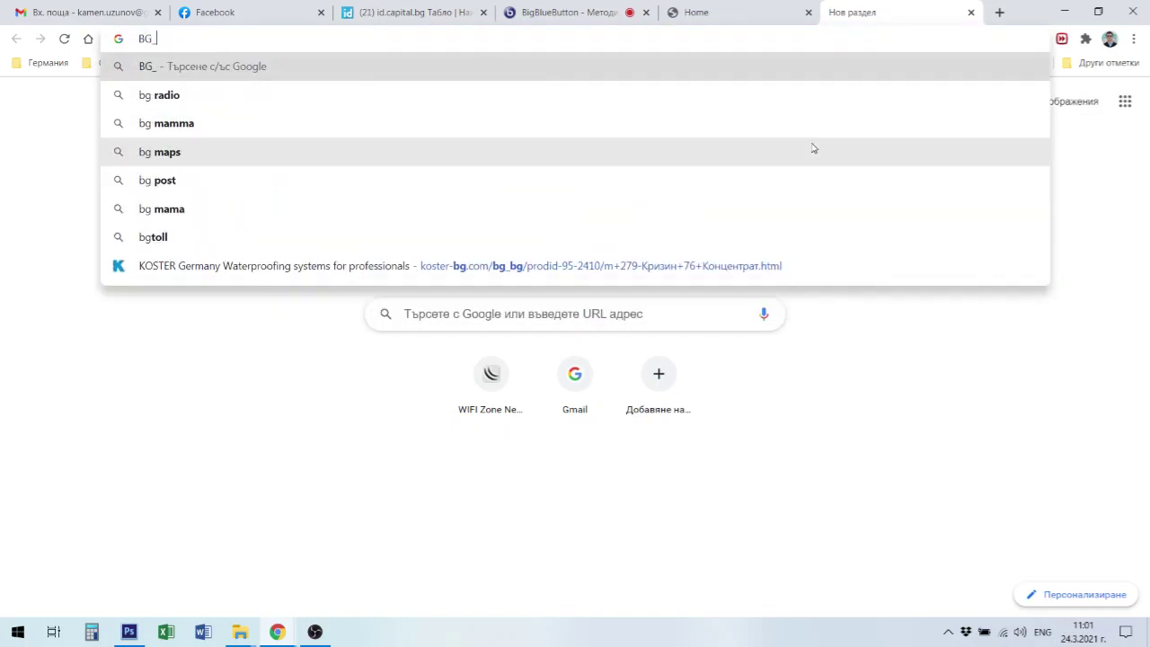
type("FLAG")
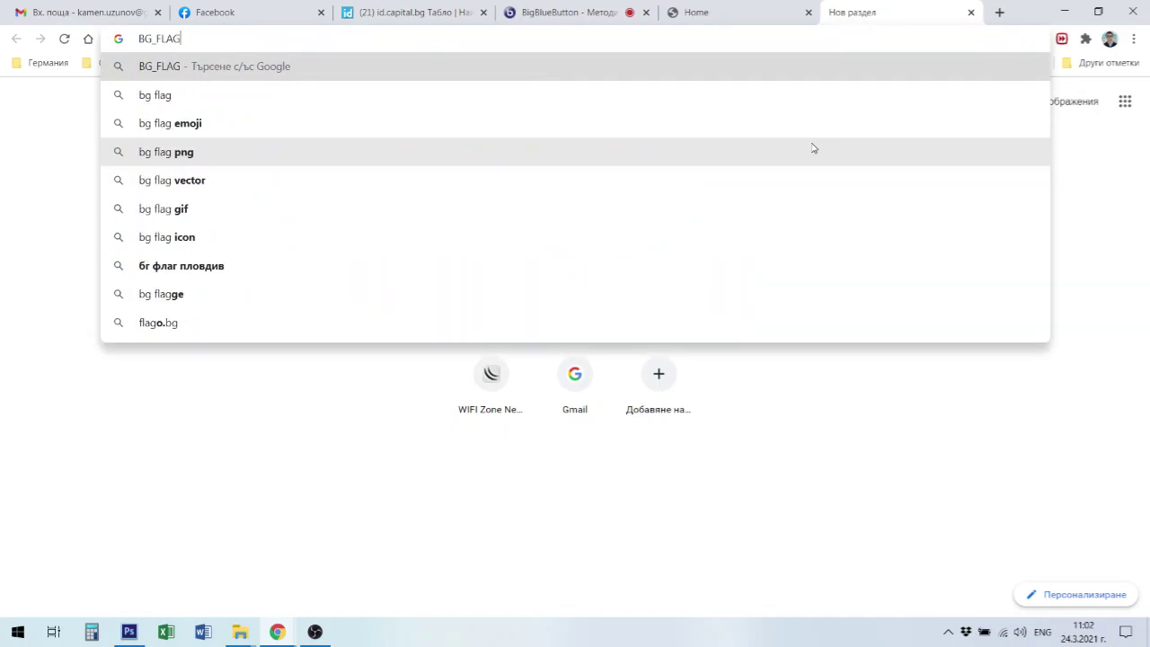
left_click(150, 99)
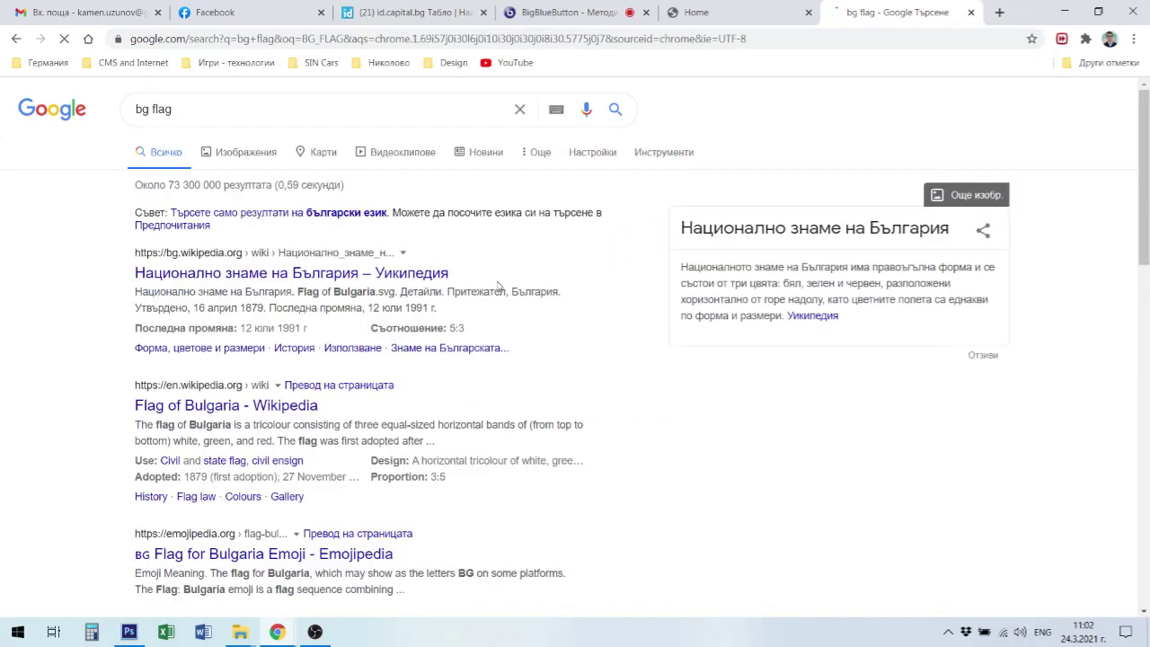
left_click(258, 153)
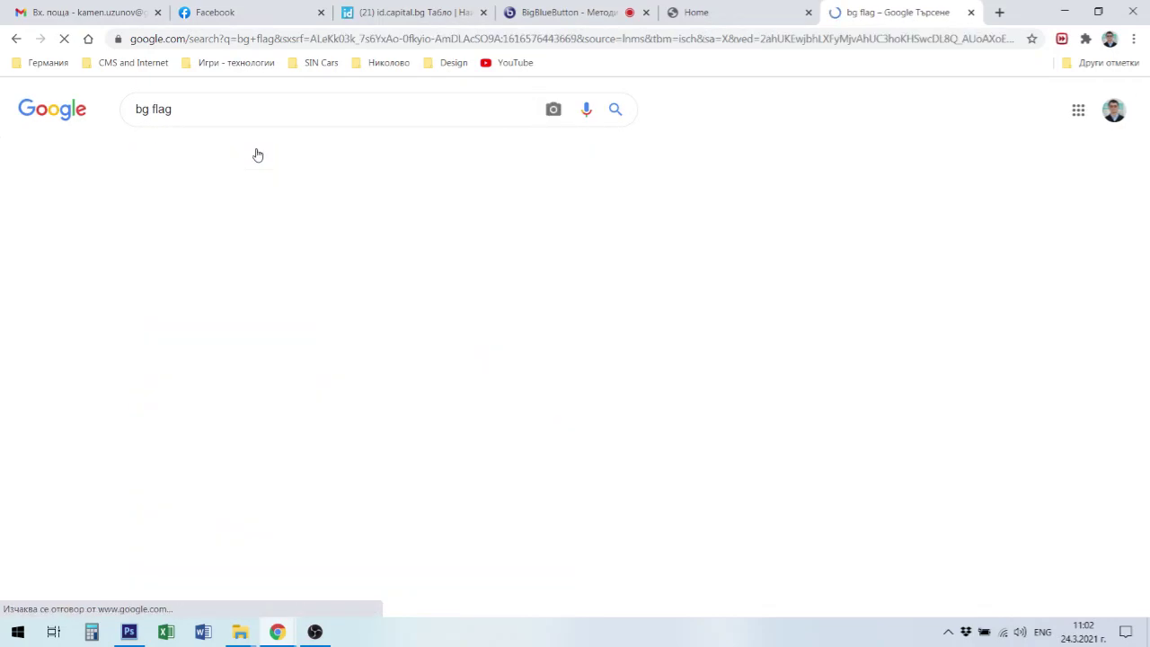
Preview the round glossy Bulgarian flag from izmirglobal.com and open its image in a separate tab.
scroll(224, 468, "down", 3)
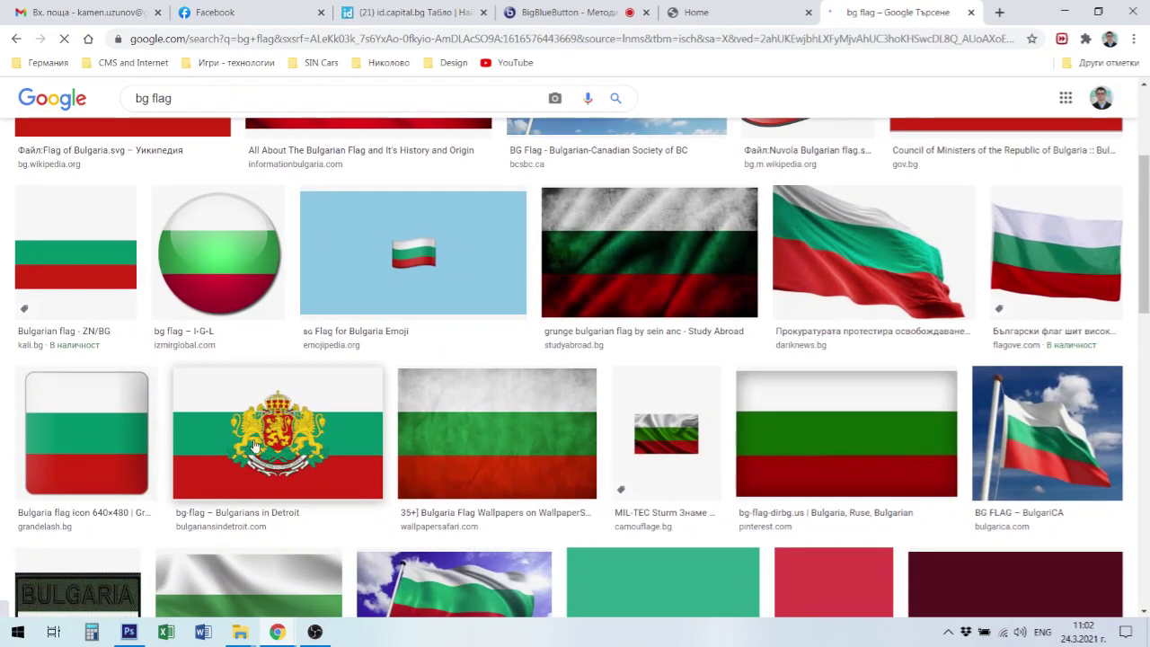
left_click(236, 259)
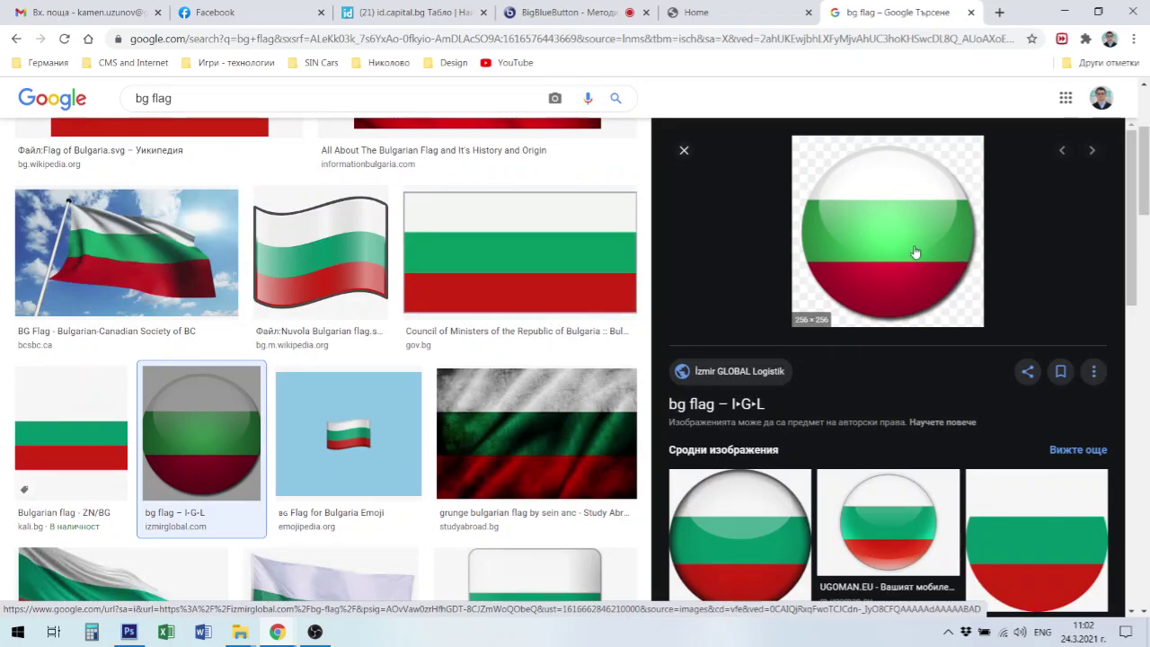
scroll(914, 253, "down", 3)
scroll(914, 253, "up", 3)
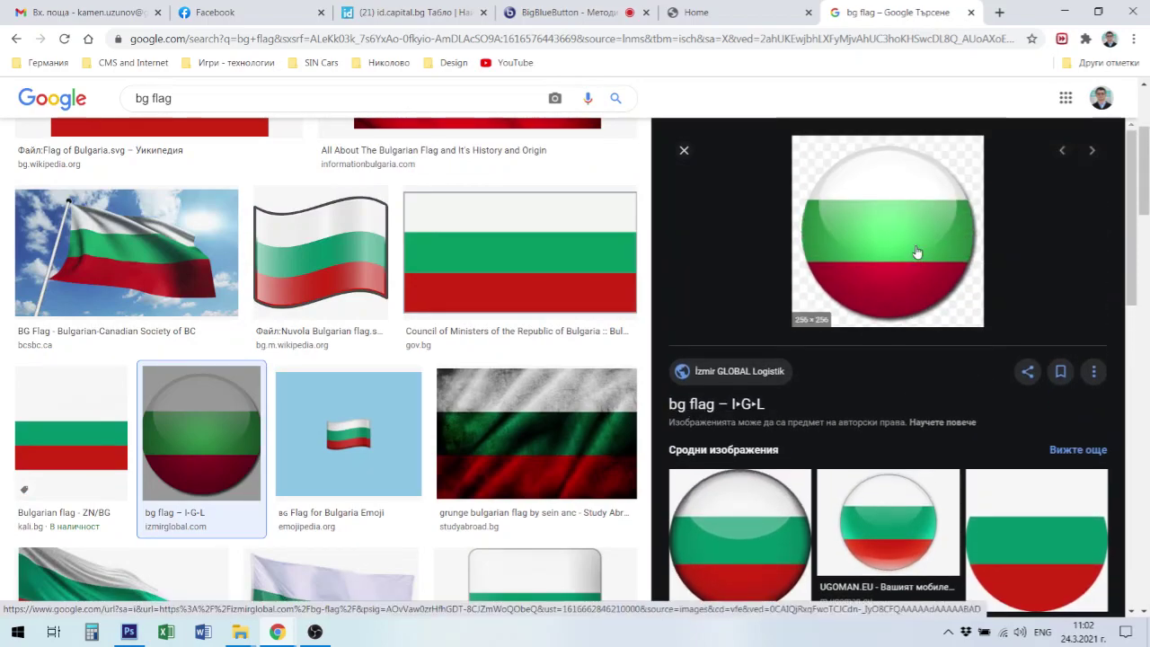
scroll(916, 256, "up", 3)
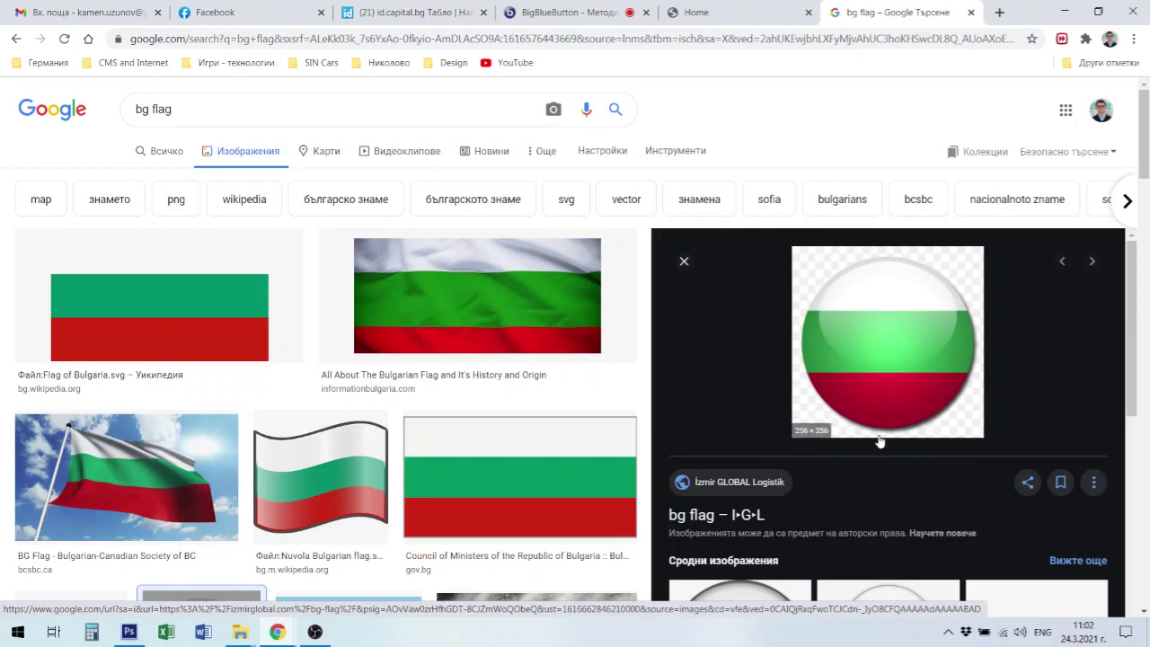
right_click(894, 349)
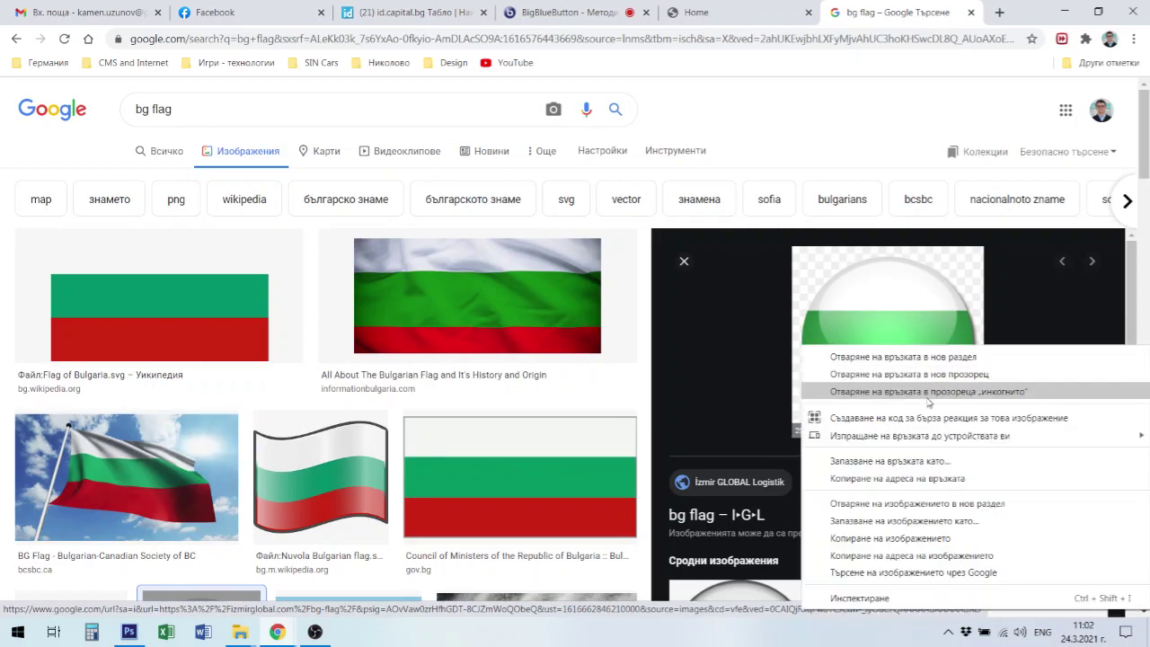
left_click(955, 504)
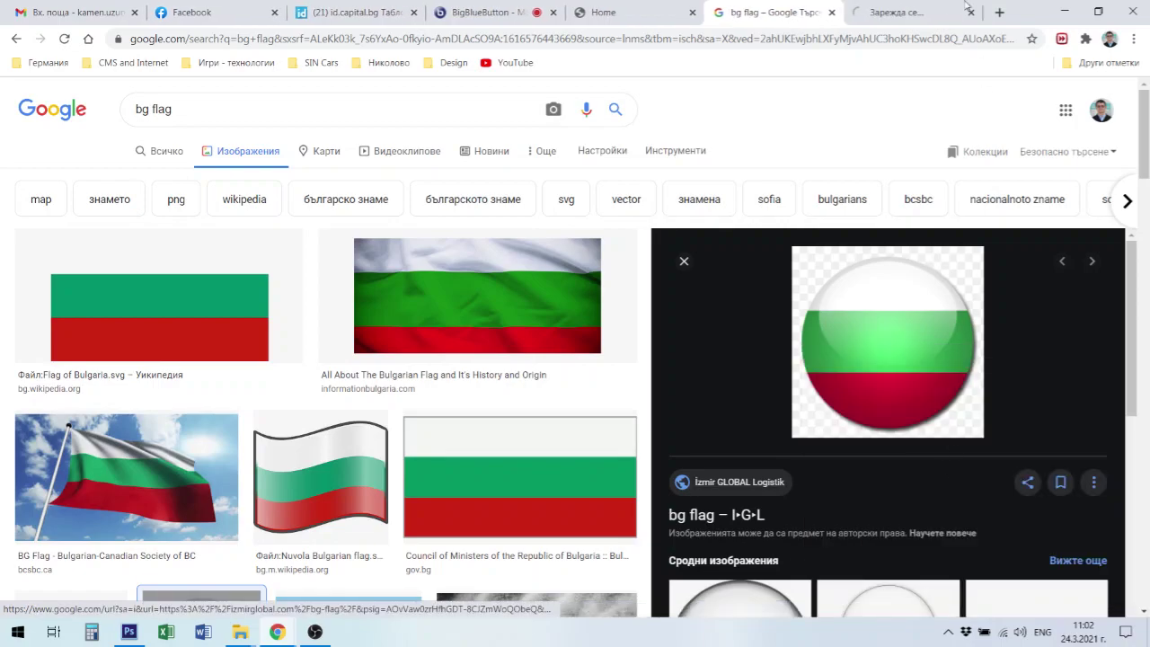
left_click(915, 16)
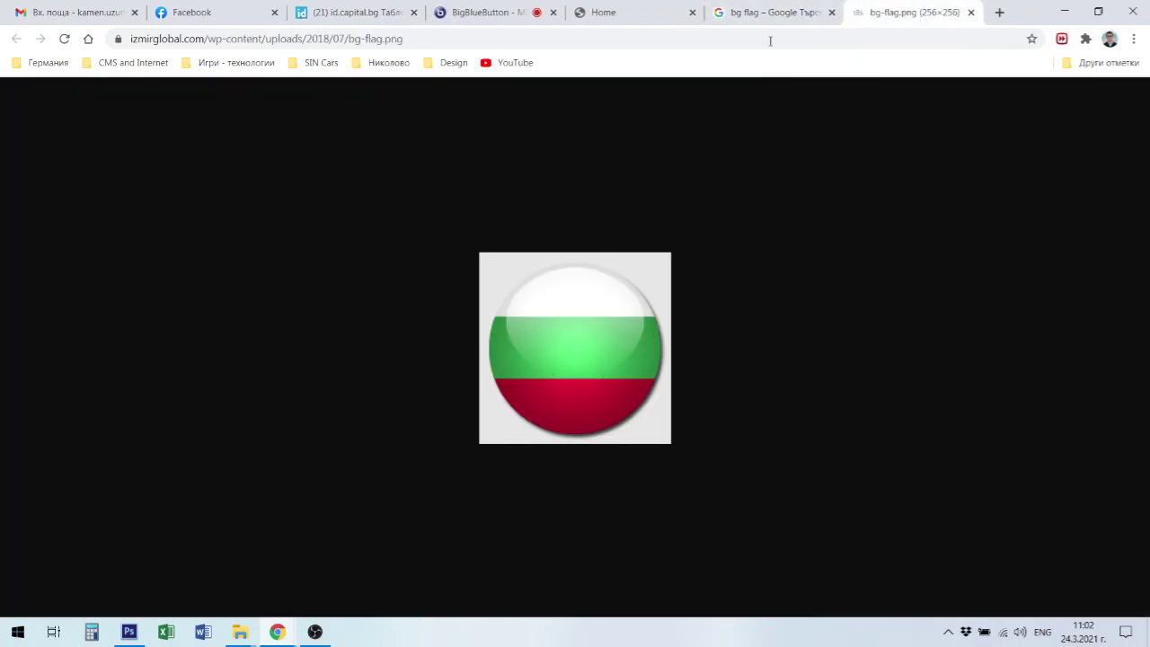
Return to the flag image results and examine the images related to the round Bulgarian flag.
left_click(771, 12)
scroll(801, 456, "down", 1)
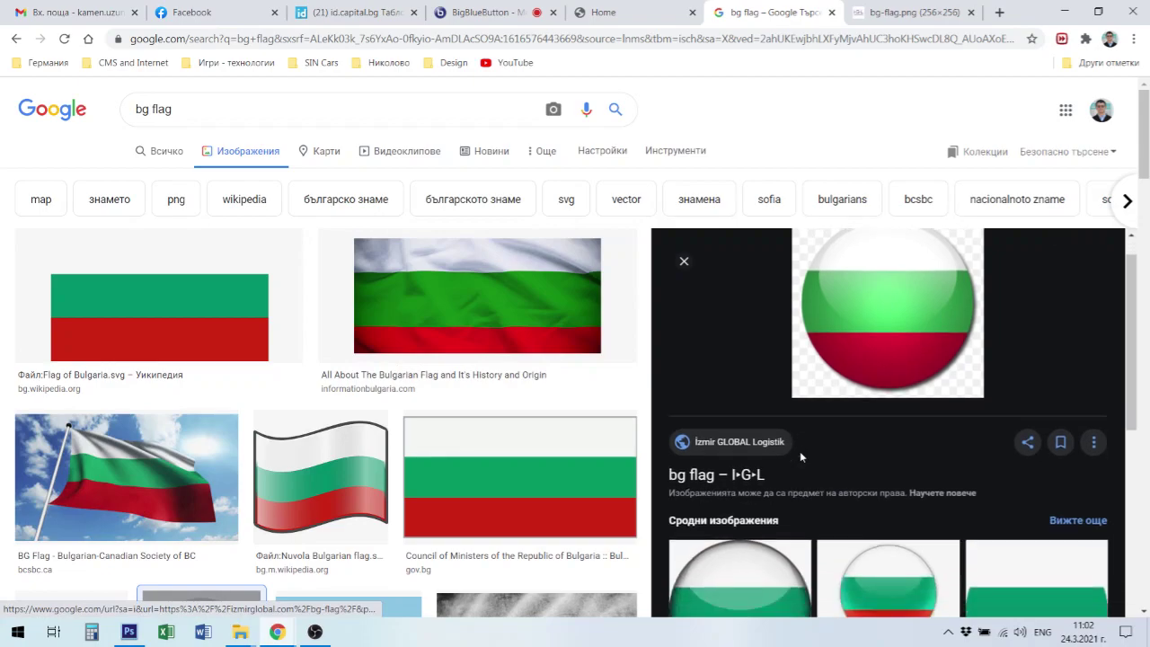
scroll(800, 457, "down", 3)
scroll(834, 597, "up", 3)
scroll(759, 474, "up", 2)
scroll(452, 510, "down", 3)
scroll(452, 510, "down", 5)
scroll(452, 509, "up", 10)
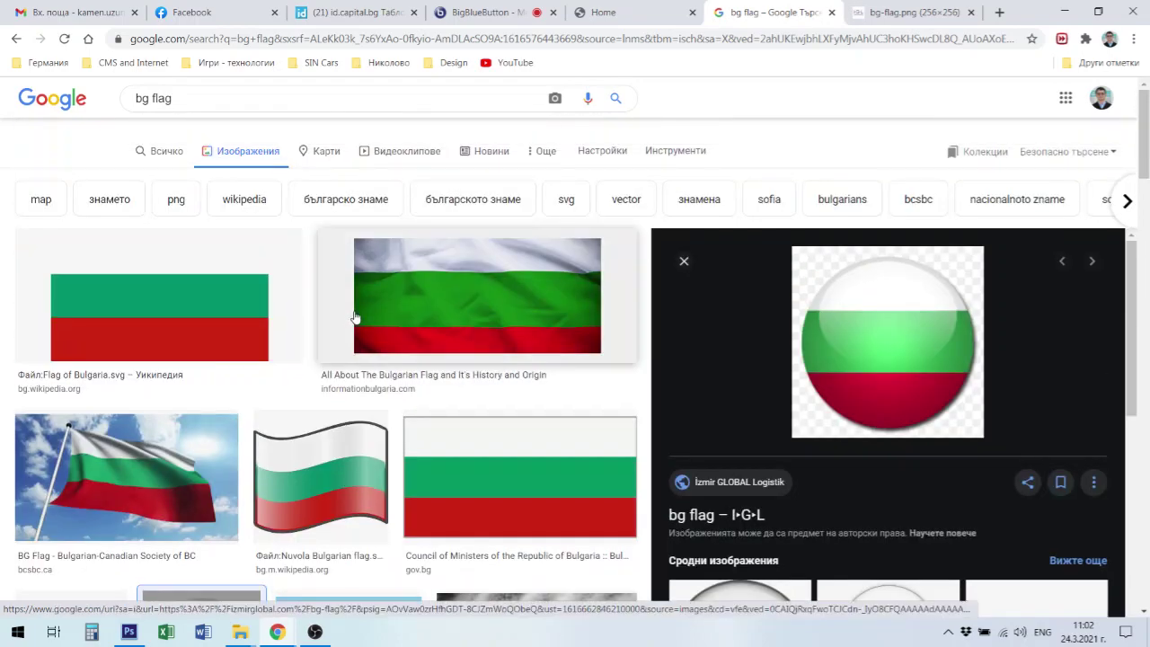
Search images for "english flag" and preview the round glossy Union Jack from pngegg.com.
left_click_drag(150, 109, 114, 114)
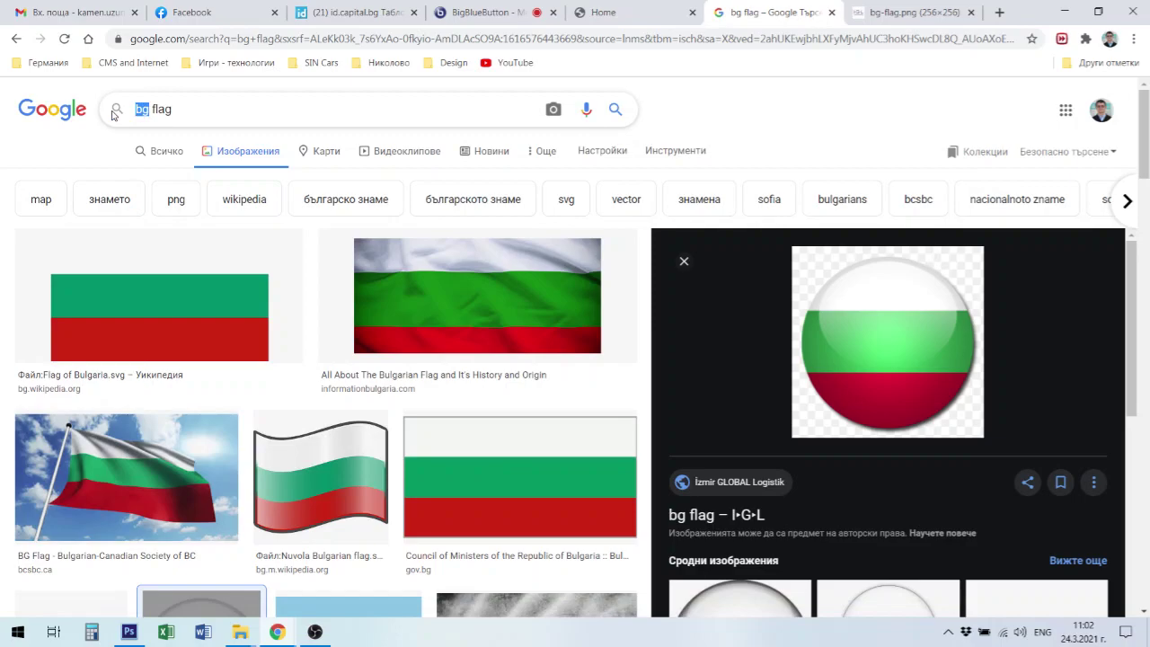
type("englis")
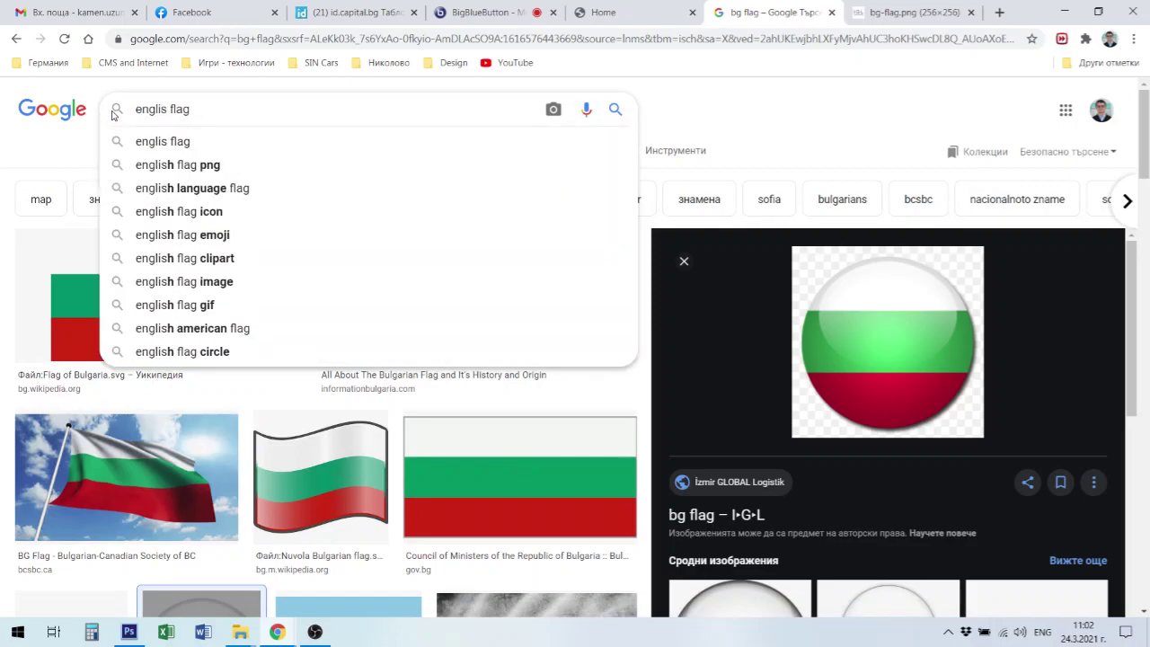
type("h")
key("Return")
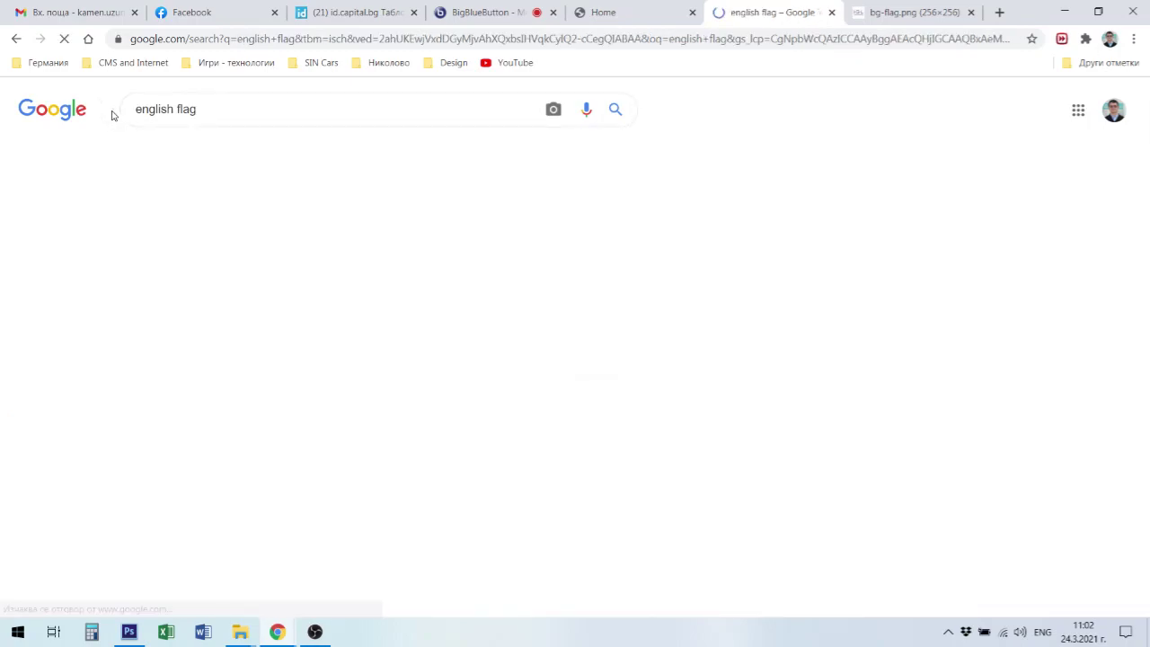
scroll(693, 396, "down", 3)
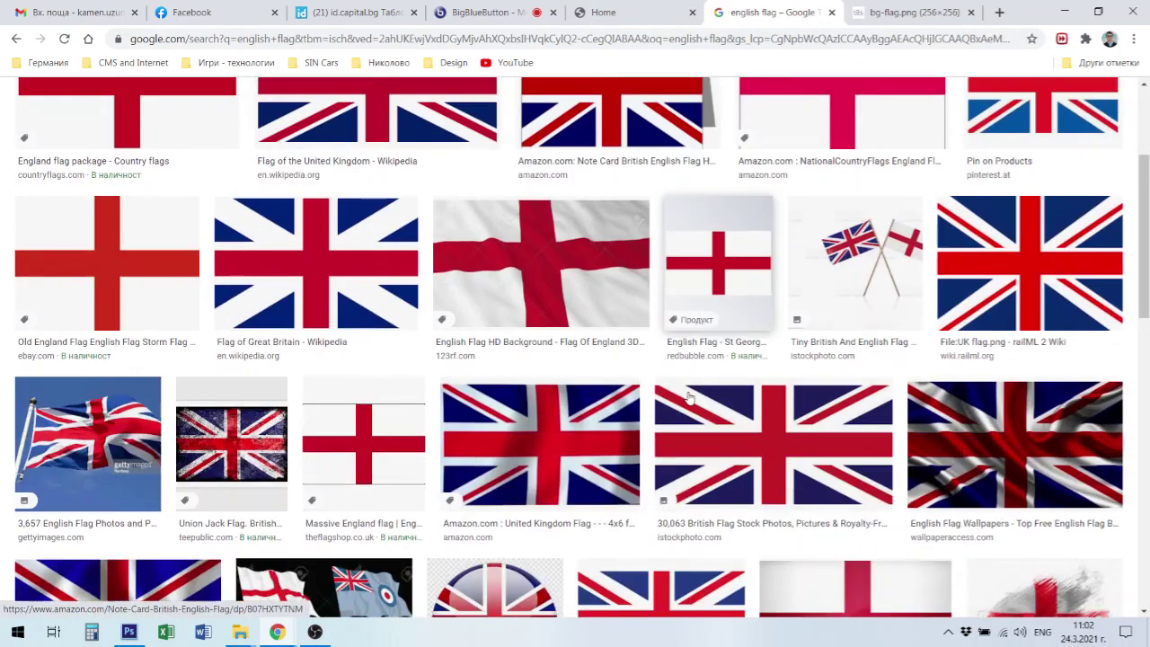
scroll(693, 397, "down", 2)
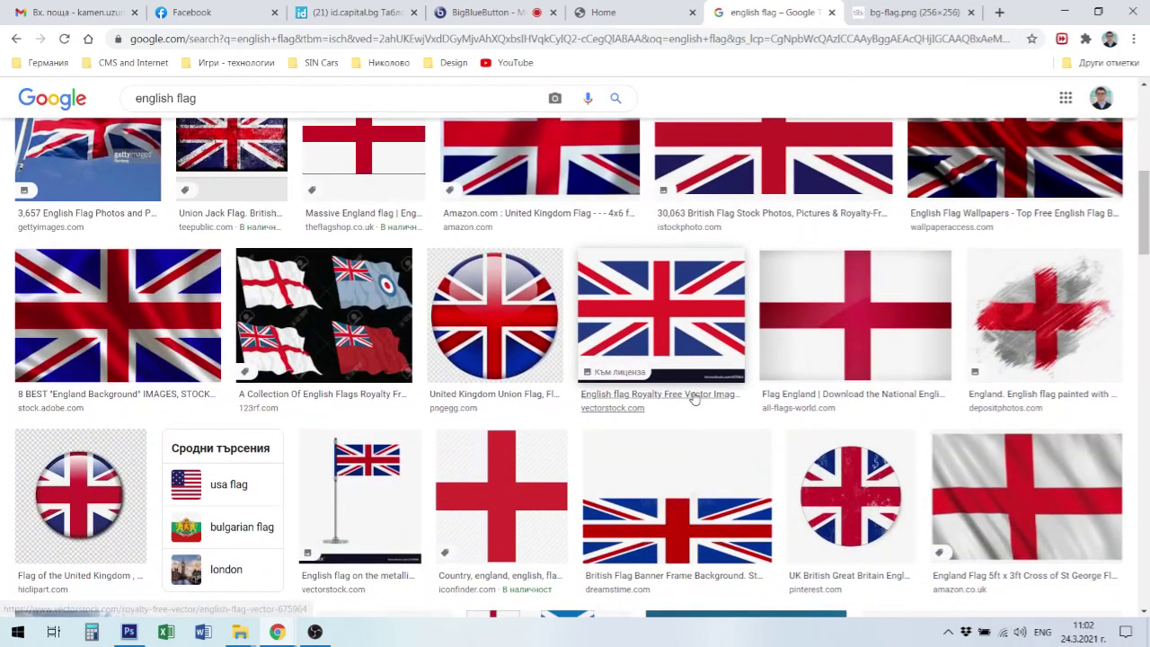
left_click(502, 312)
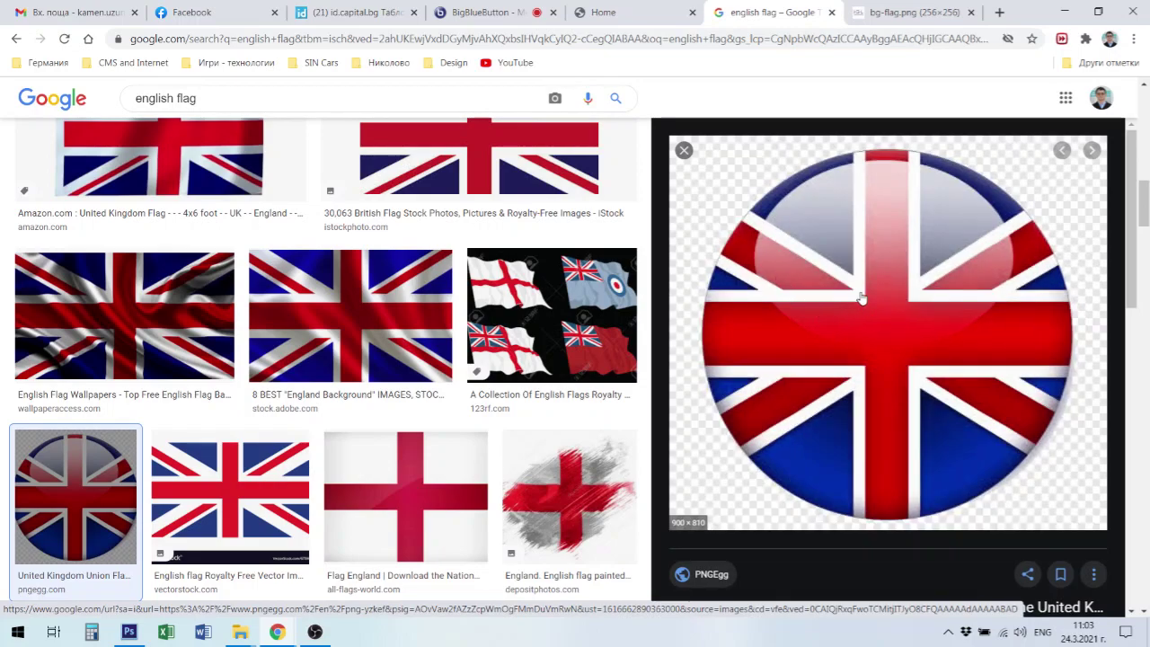
Open the full-size round Union Jack image in a separate tab and compare it with the Bulgarian flag image.
right_click(815, 345)
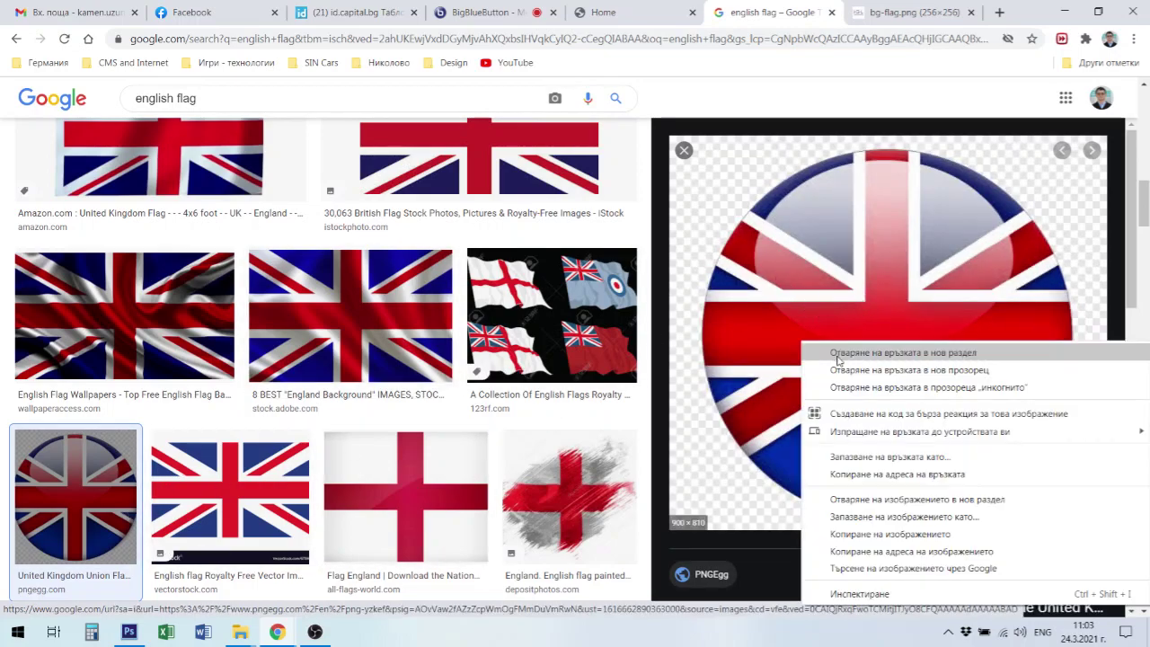
left_click(908, 500)
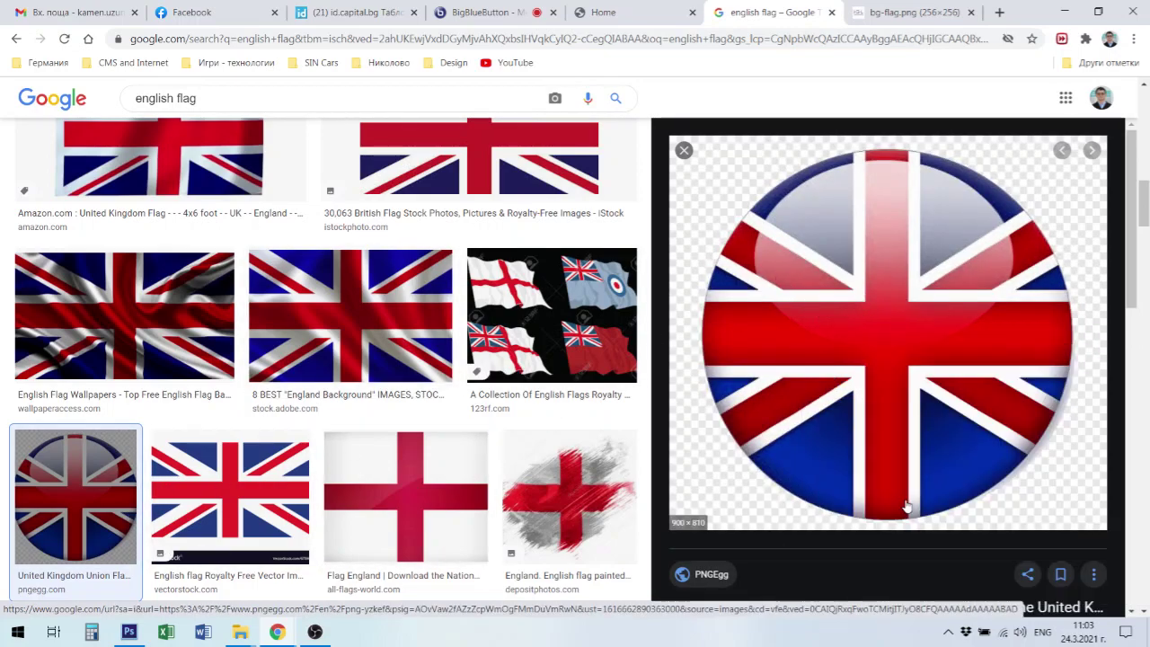
left_click(909, 13)
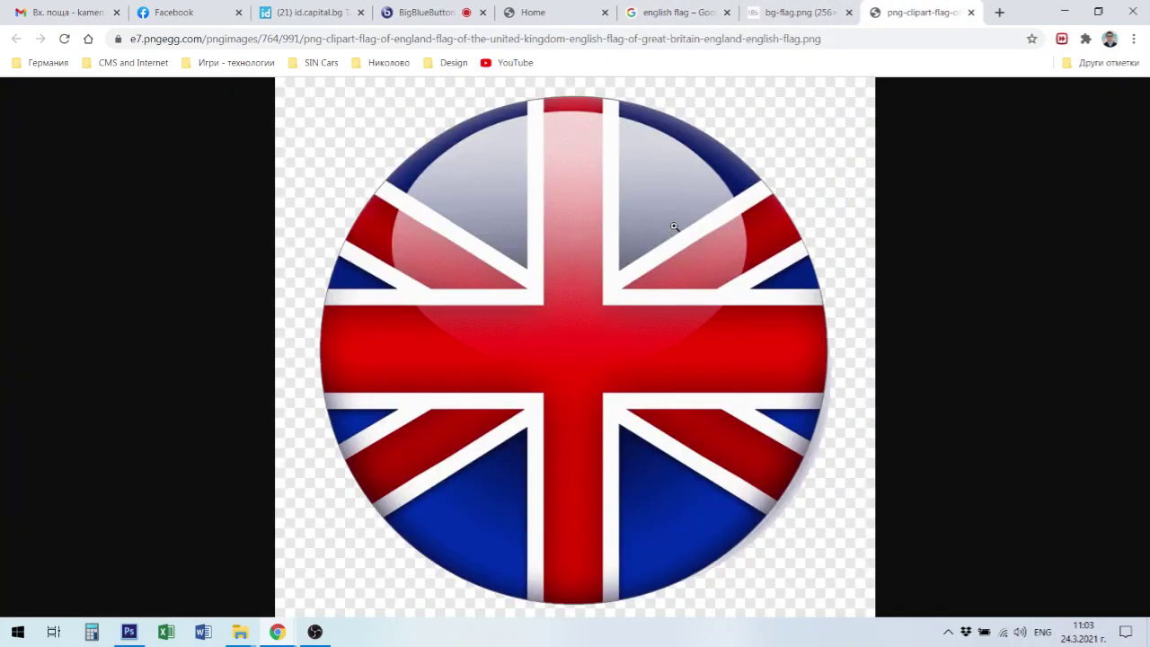
left_click(792, 14)
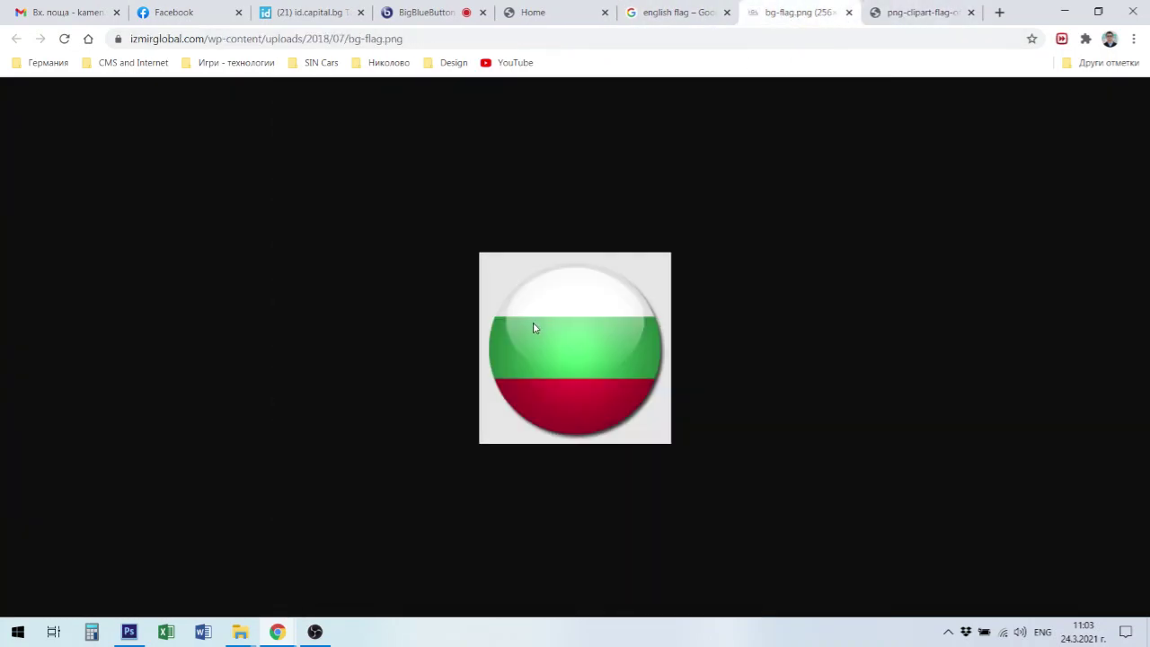
Start saving the round Union Jack image and set its file name to english_flag.png.
left_click(927, 14)
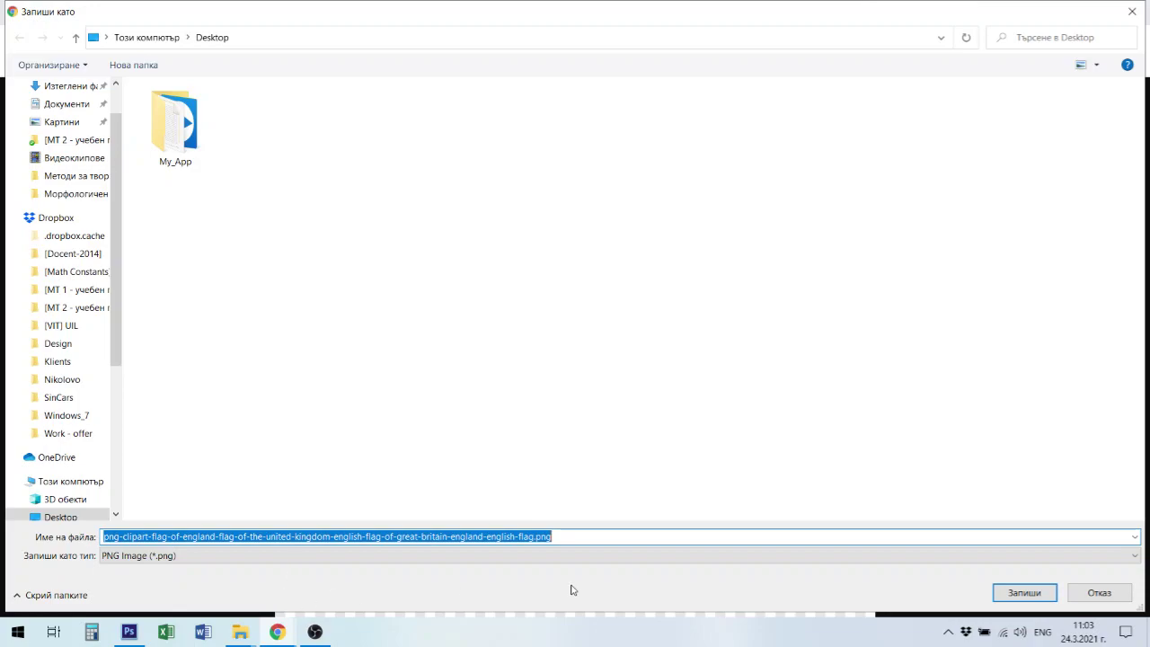
left_click_drag(487, 536, 76, 537)
key("BackSpace")
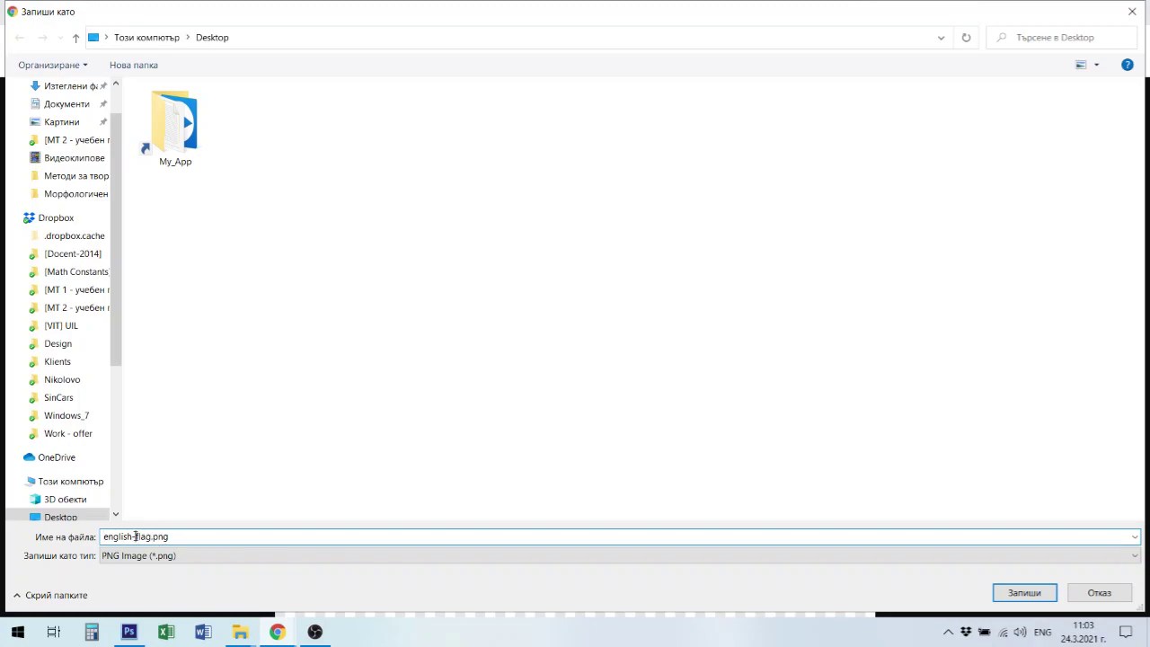
mouse_move(239, 632)
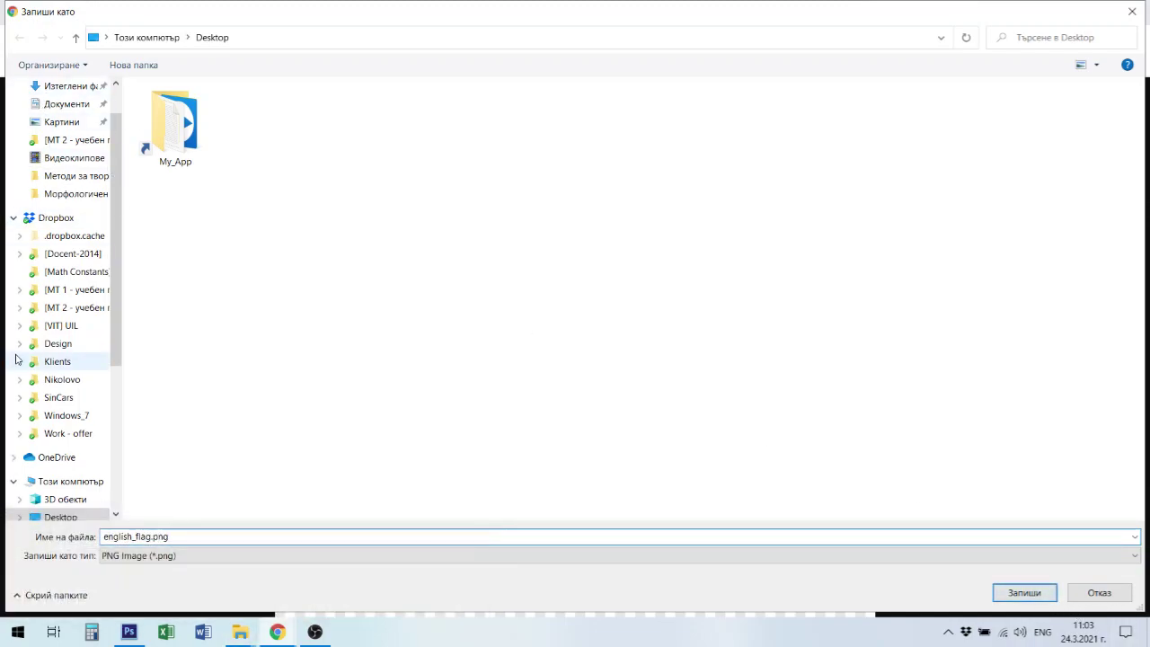
Save the Union Jack image on the Work (D:) drive, in the uni-ruse.2021 > E-design 3 > web site > work folder.
scroll(102, 321, "down", 5)
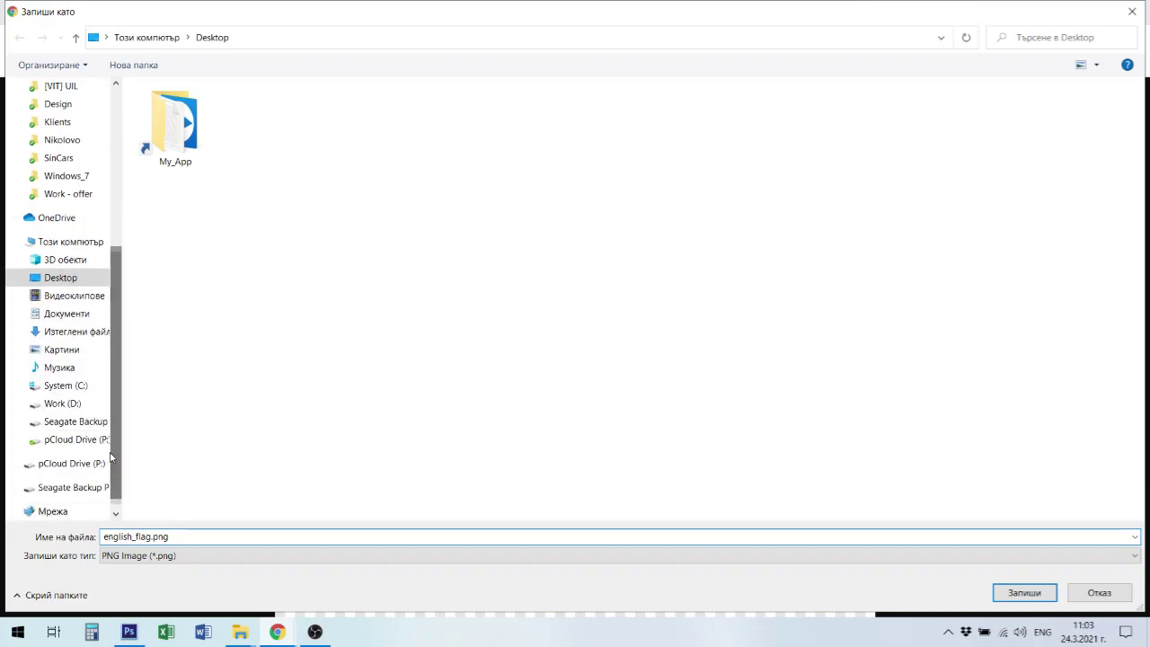
left_click(50, 404)
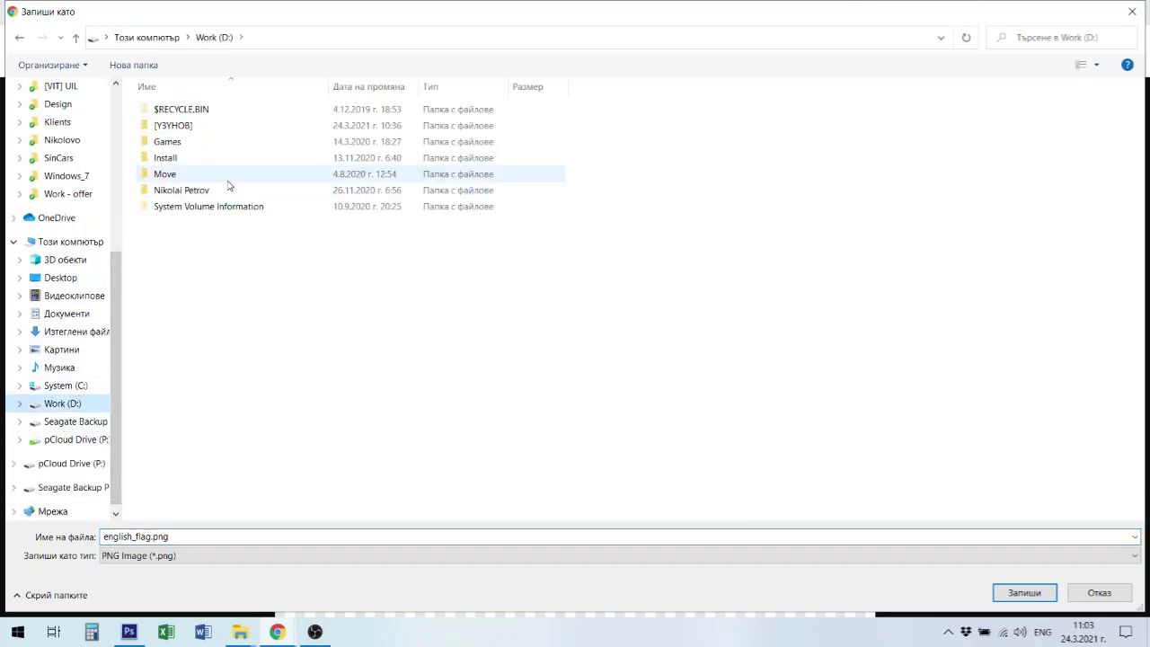
double_click(186, 130)
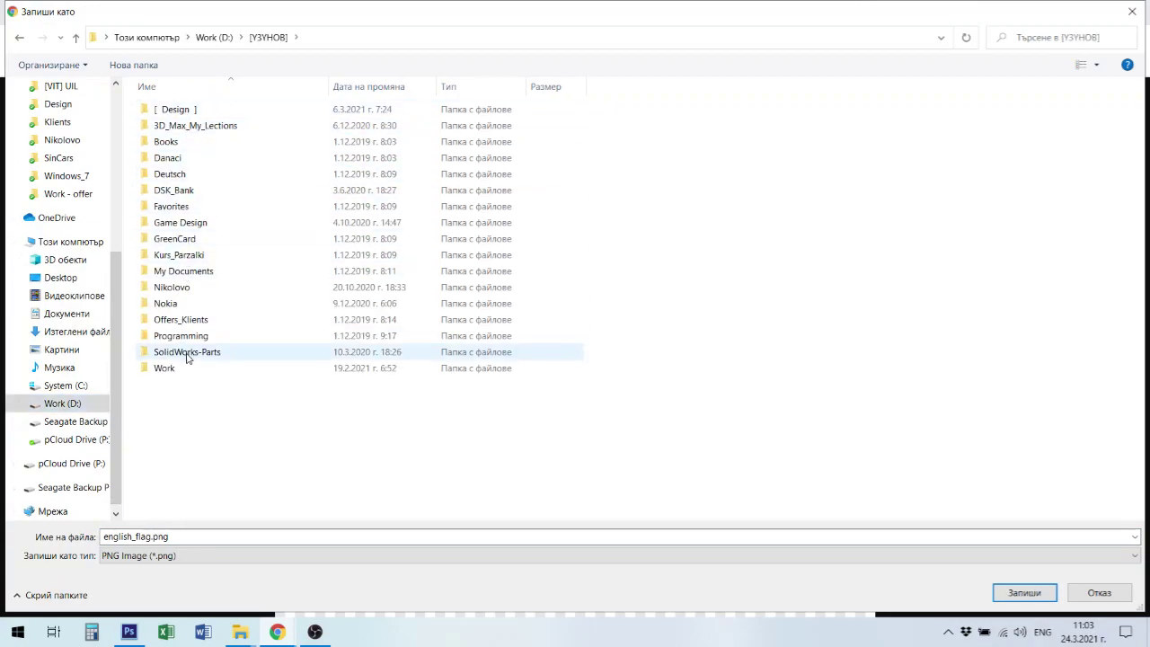
double_click(174, 110)
scroll(260, 468, "down", 1)
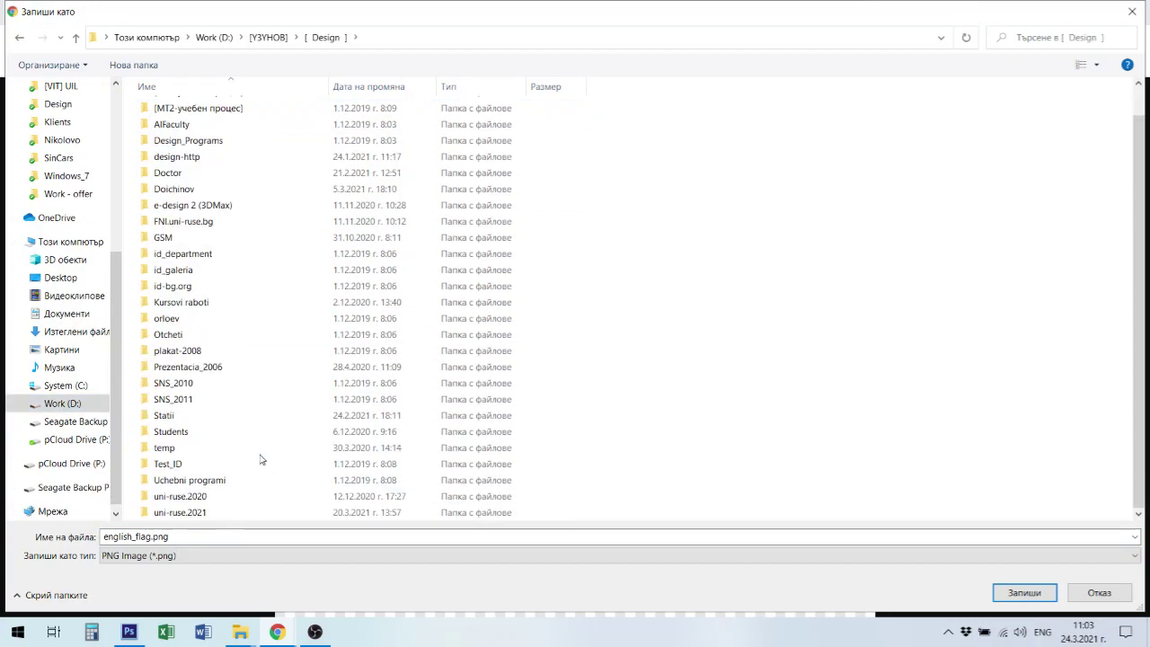
double_click(194, 512)
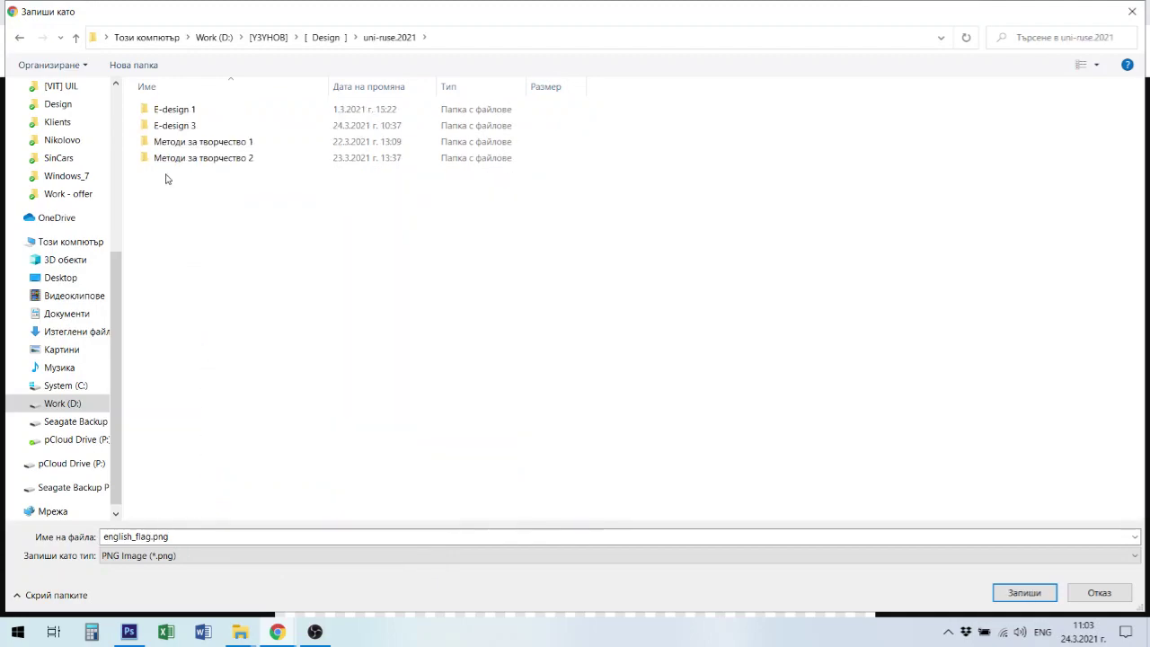
double_click(170, 126)
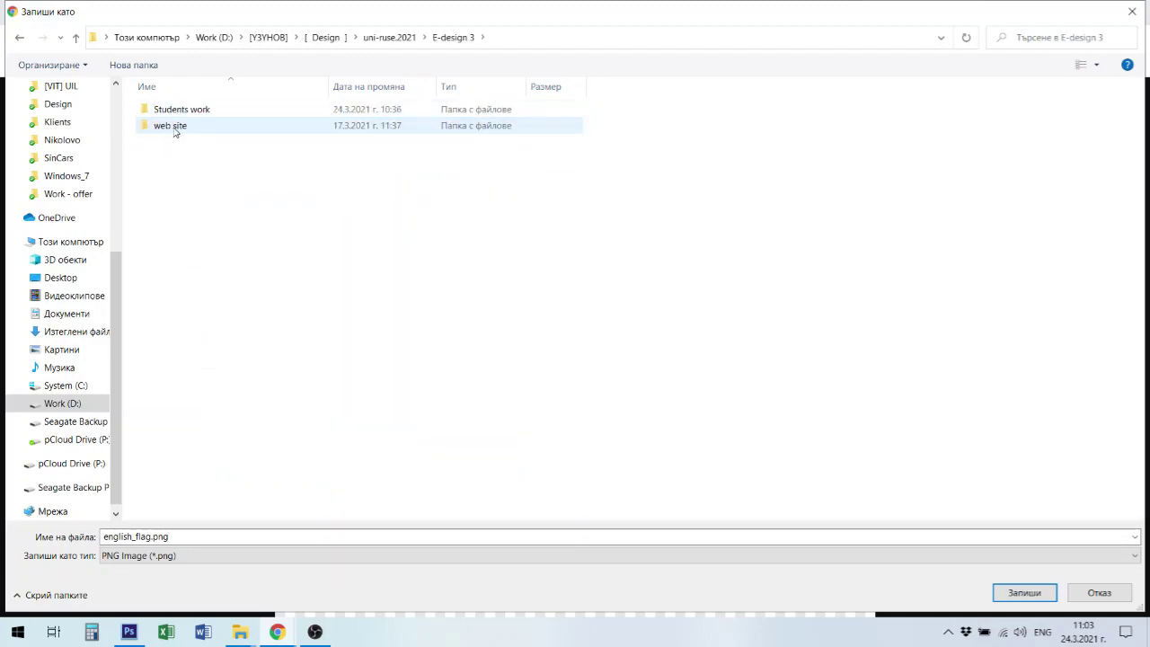
double_click(175, 128)
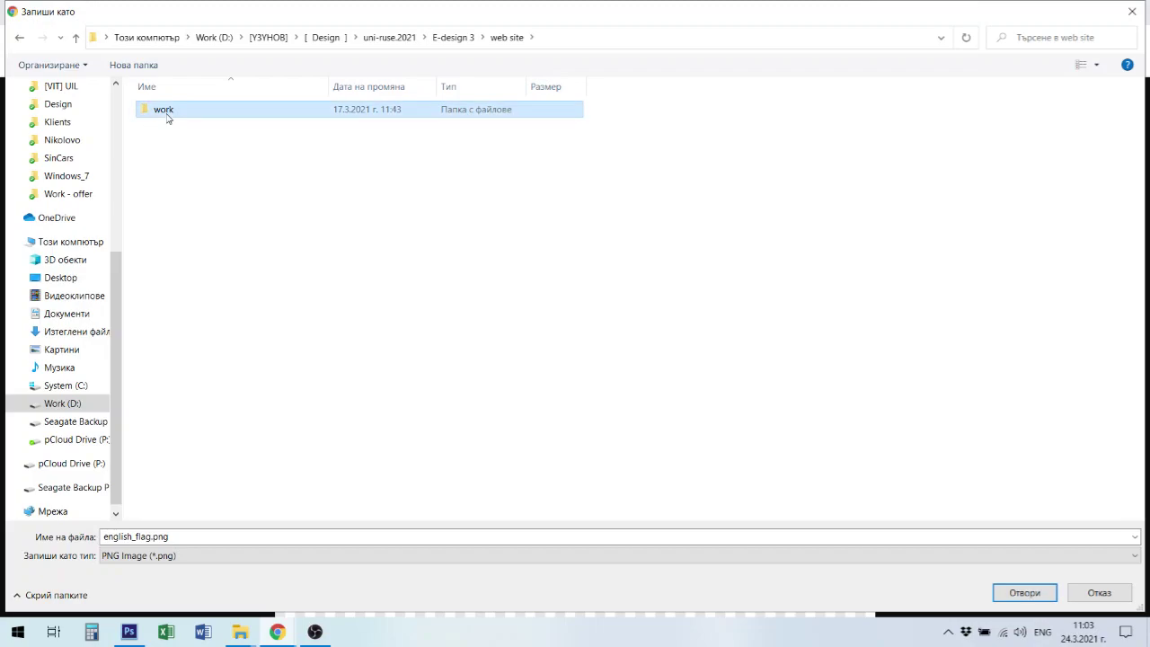
double_click(167, 120)
left_click(1040, 599)
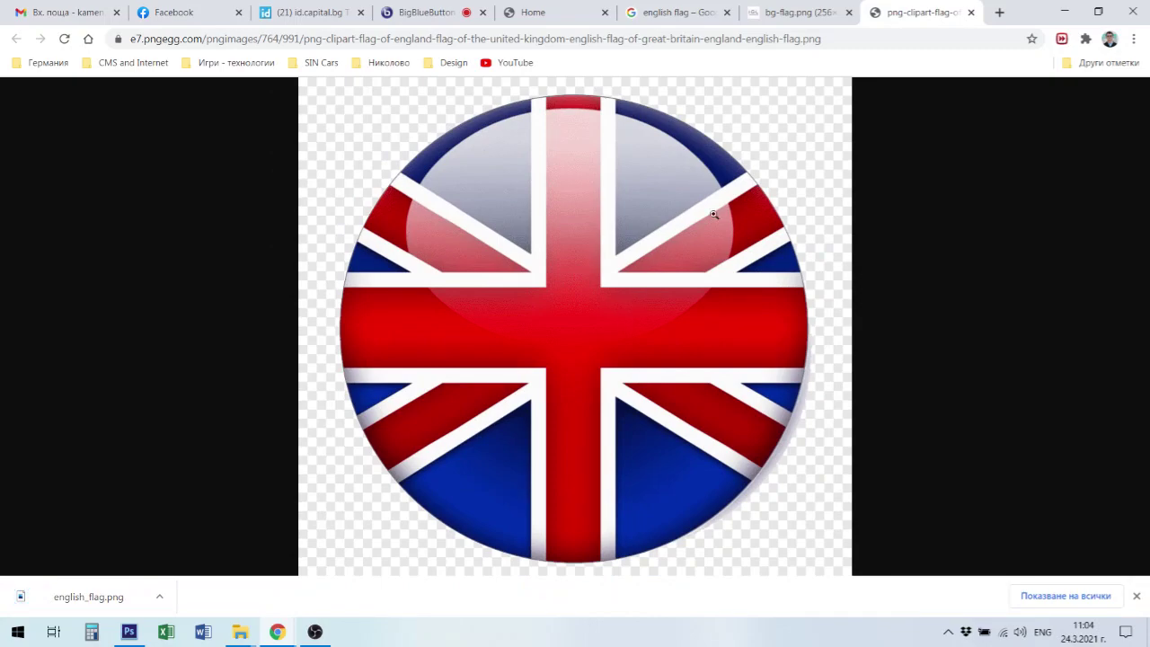
Start saving the Bulgarian flag image and rename the existing Union Jack file in the work folder to english-flag.png.
left_click(792, 13)
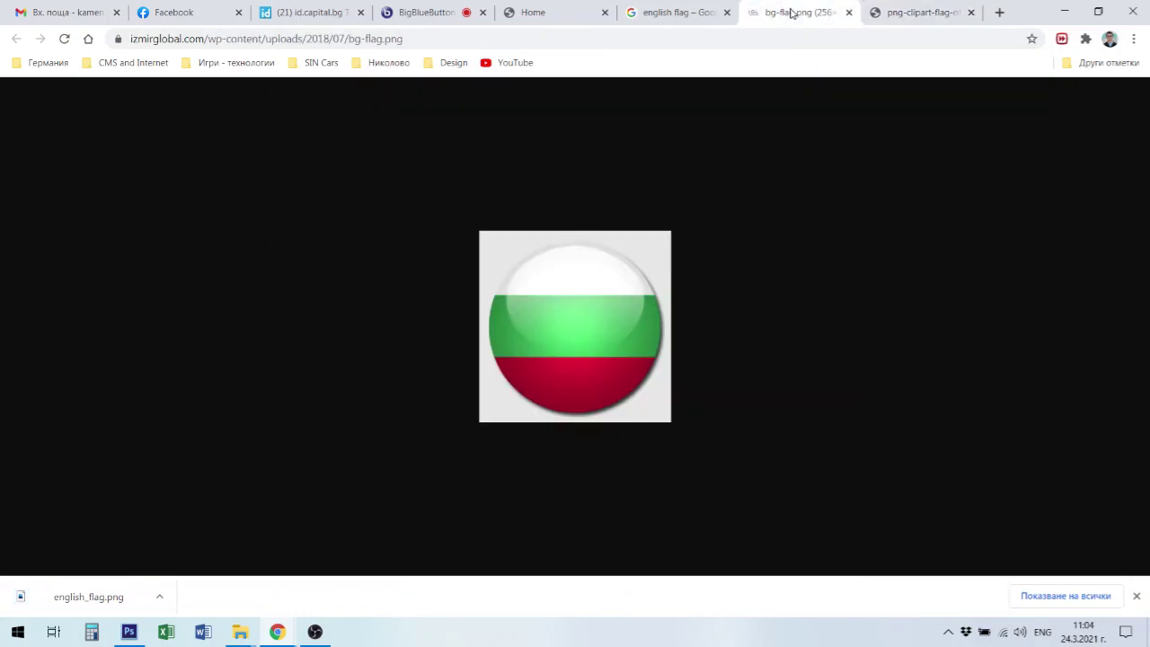
key("ctrl+s")
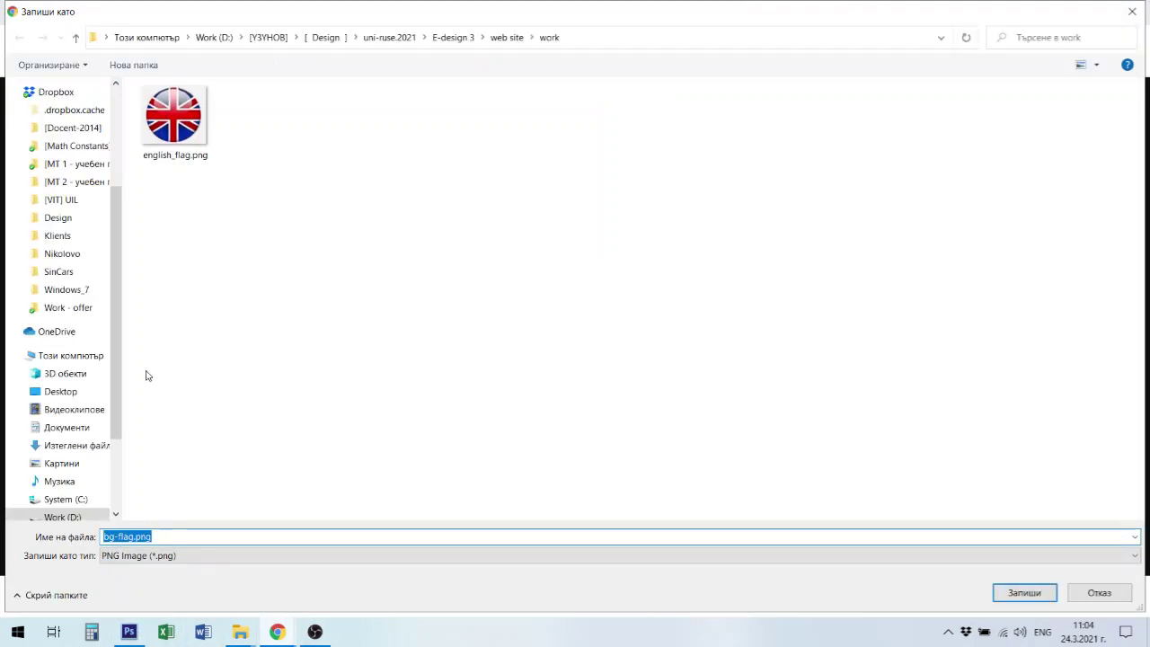
left_click(179, 162)
left_click(177, 158)
left_click(176, 155)
key("BackSpace")
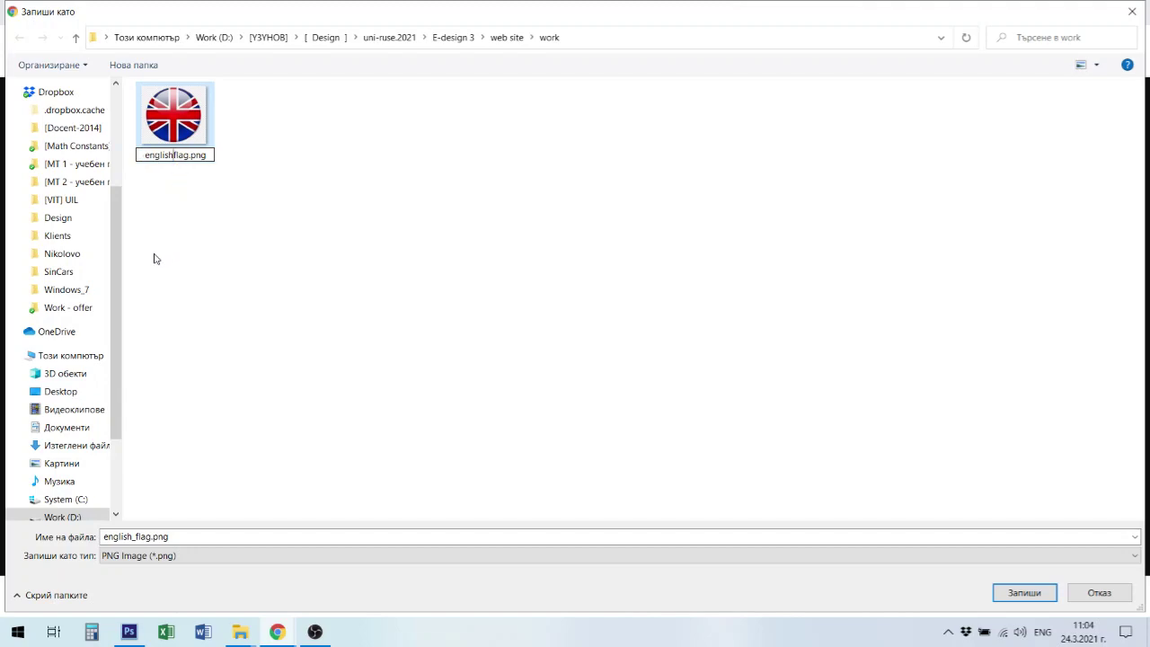
type("-")
left_click(218, 346)
Save the Bulgarian flag image as bg-flag.png in the work folder and close its tab.
left_click(133, 537)
left_click(133, 537)
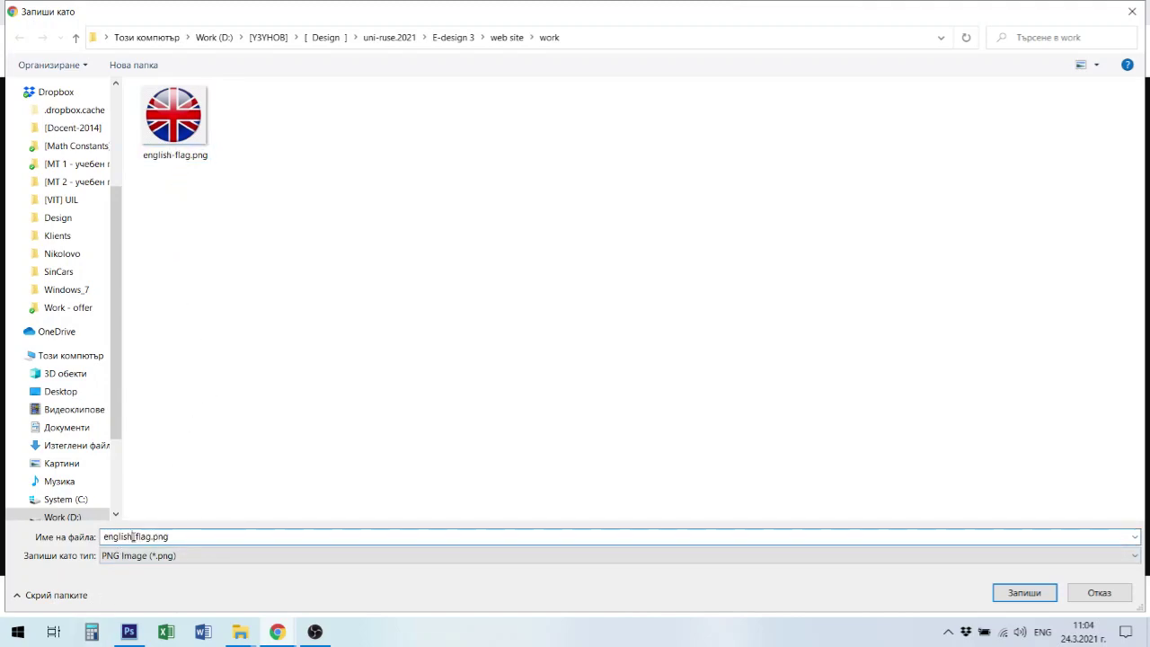
left_click_drag(136, 538, 88, 540)
type("bg")
left_click(1033, 593)
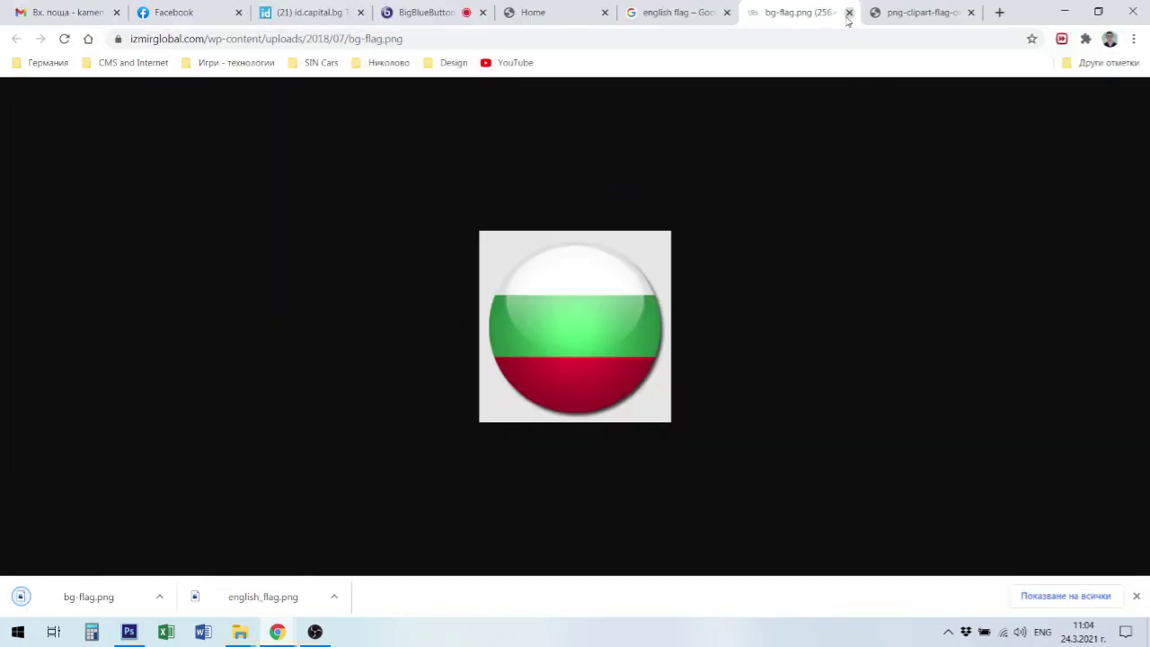
left_click(850, 13)
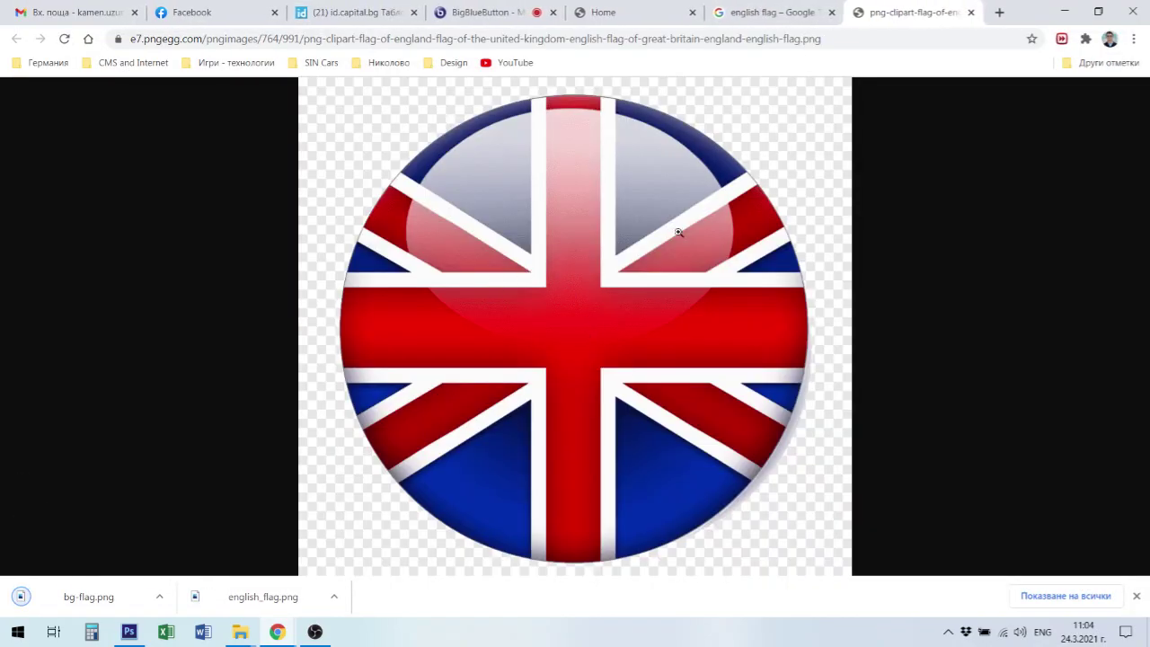
Return to the "english flag" image results and examine them for other round flag designs.
left_click(776, 12)
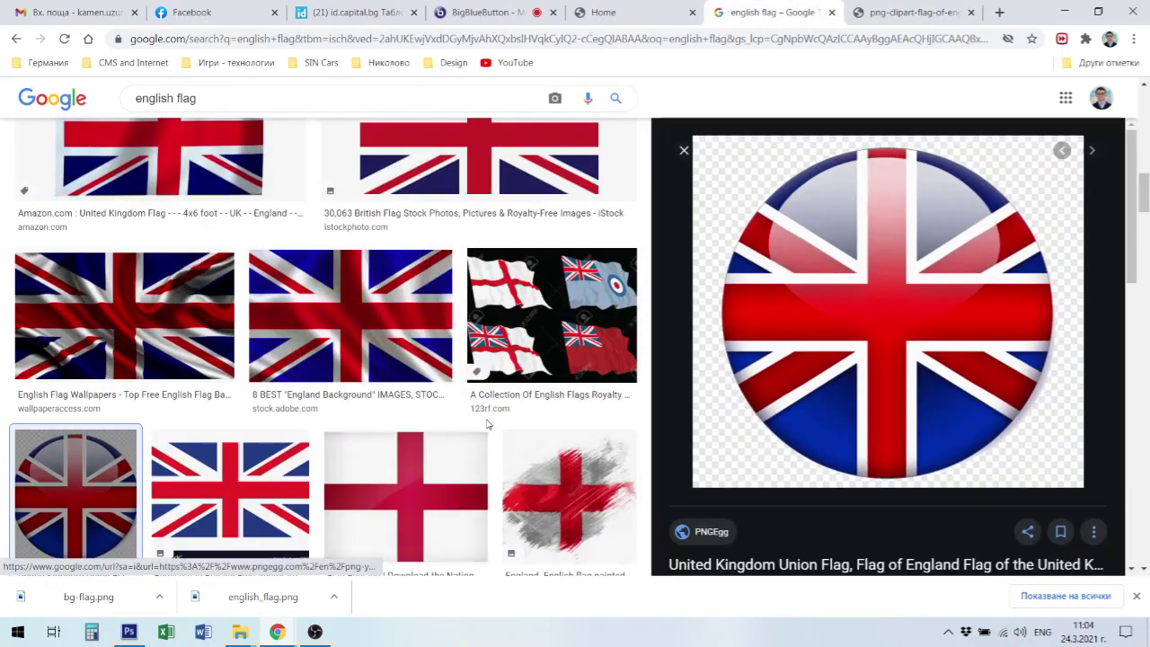
scroll(488, 424, "down", 3)
scroll(348, 458, "down", 1)
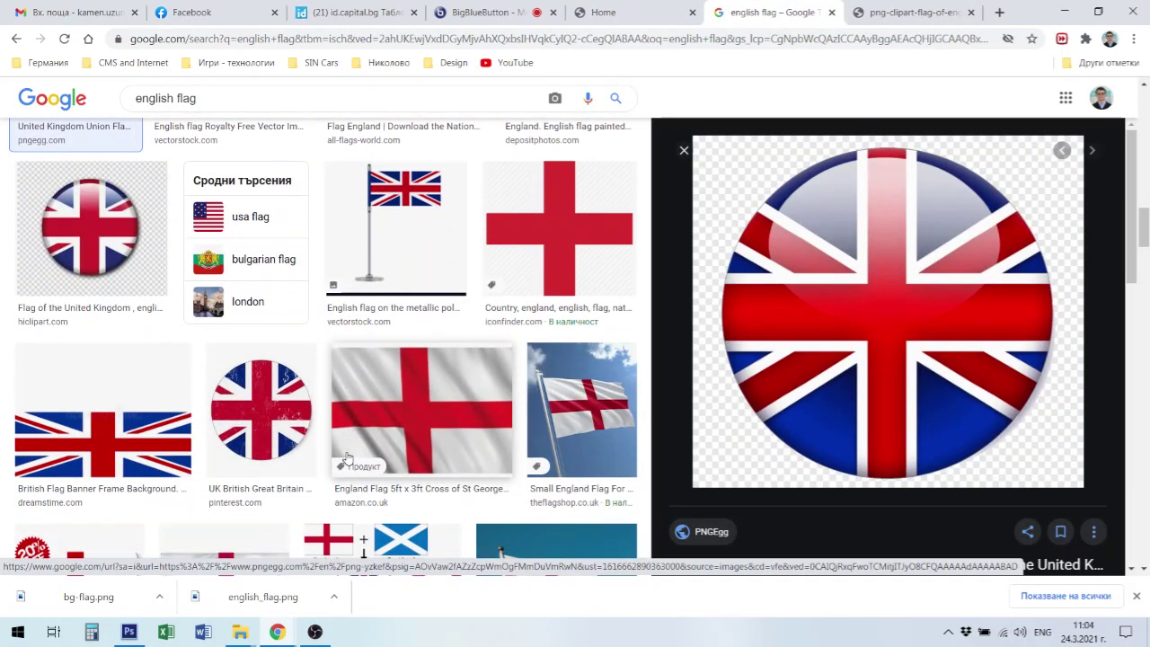
scroll(269, 431, "down", 6)
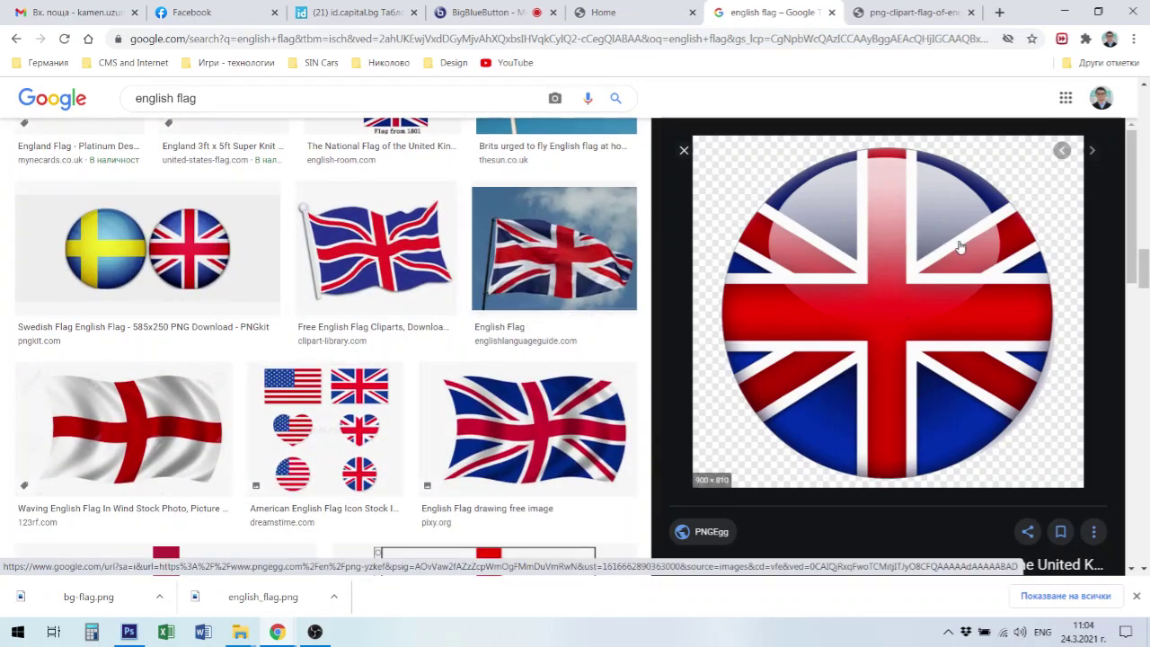
scroll(310, 440, "down", 8)
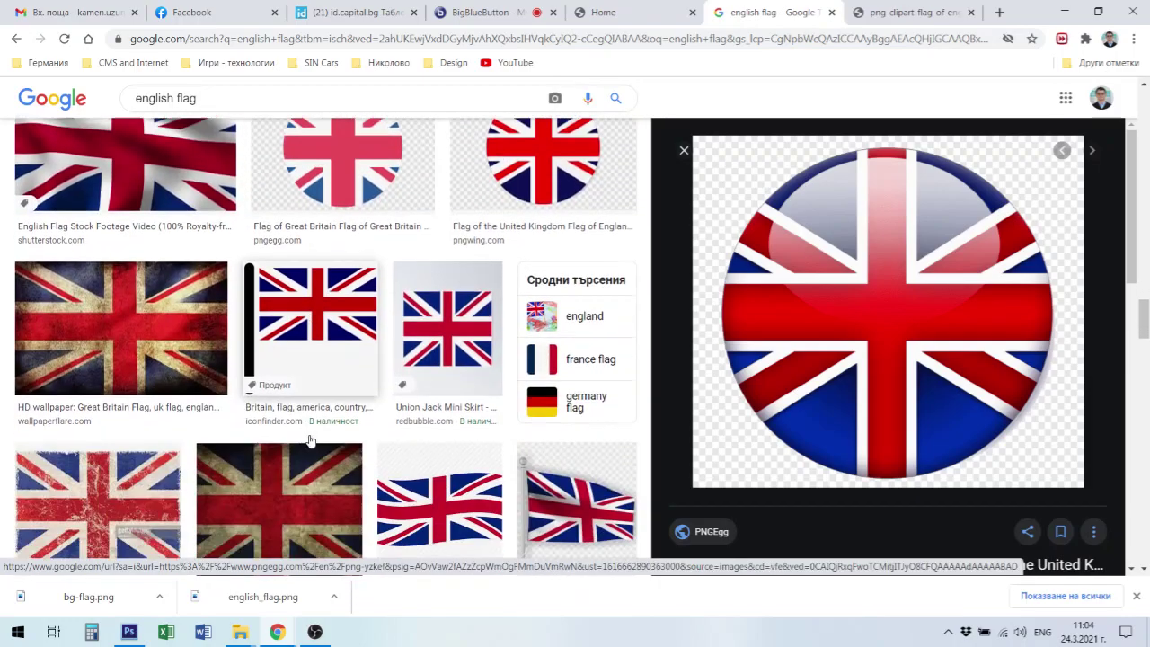
scroll(310, 441, "down", 1)
scroll(326, 444, "down", 6)
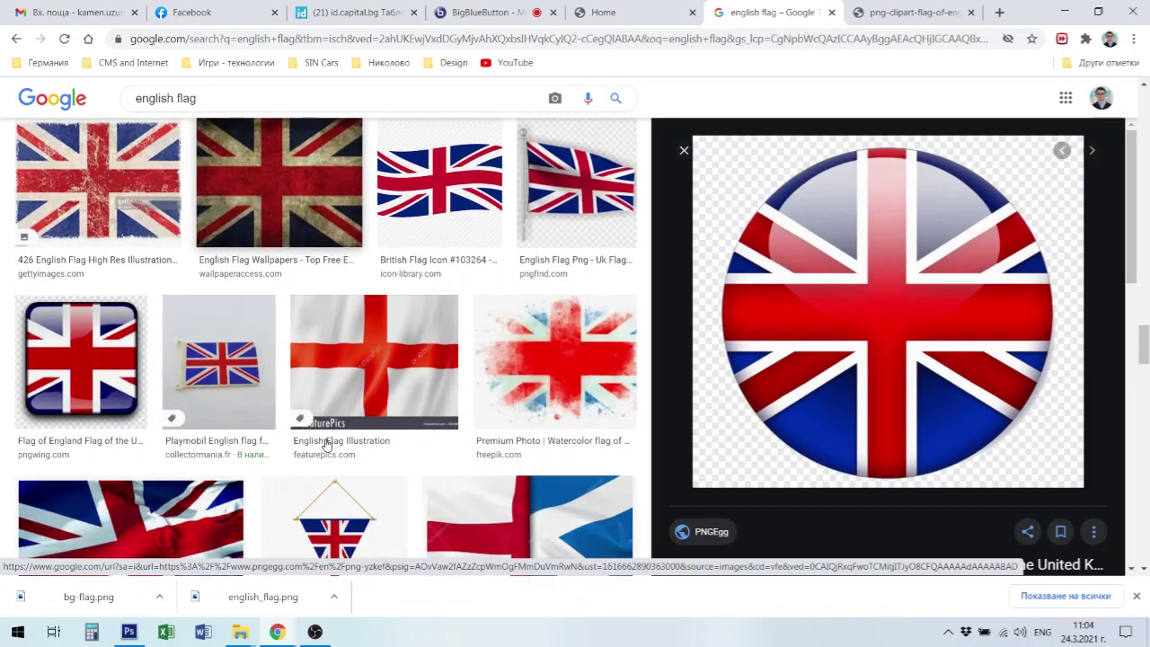
scroll(328, 449, "down", 4)
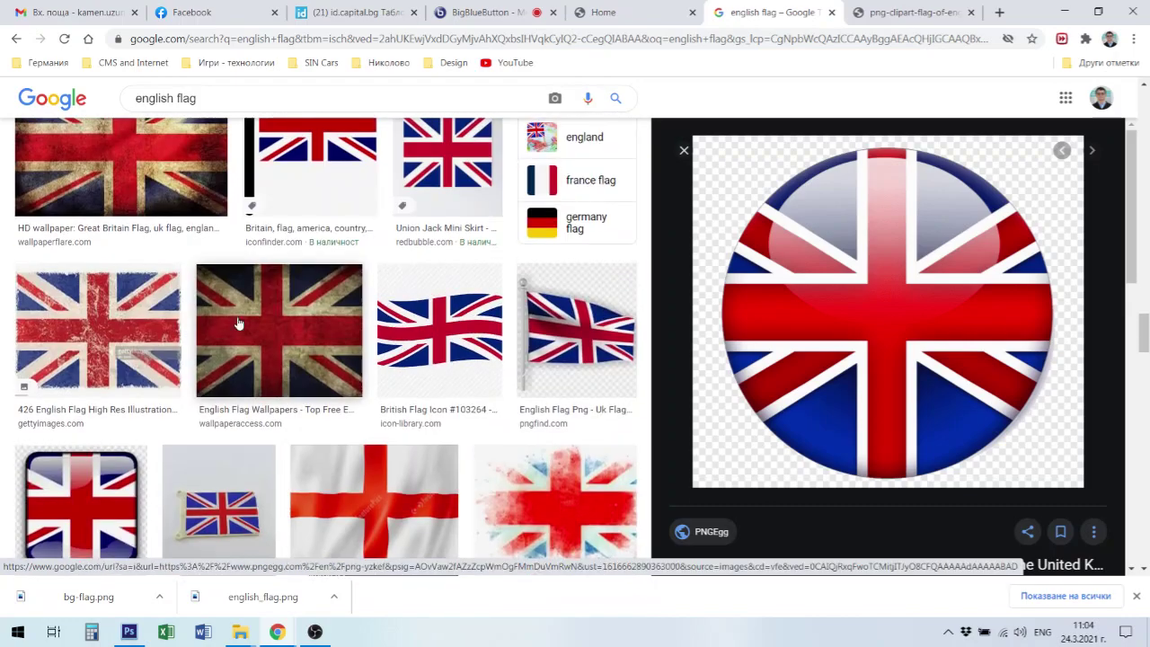
scroll(257, 333, "up", 3)
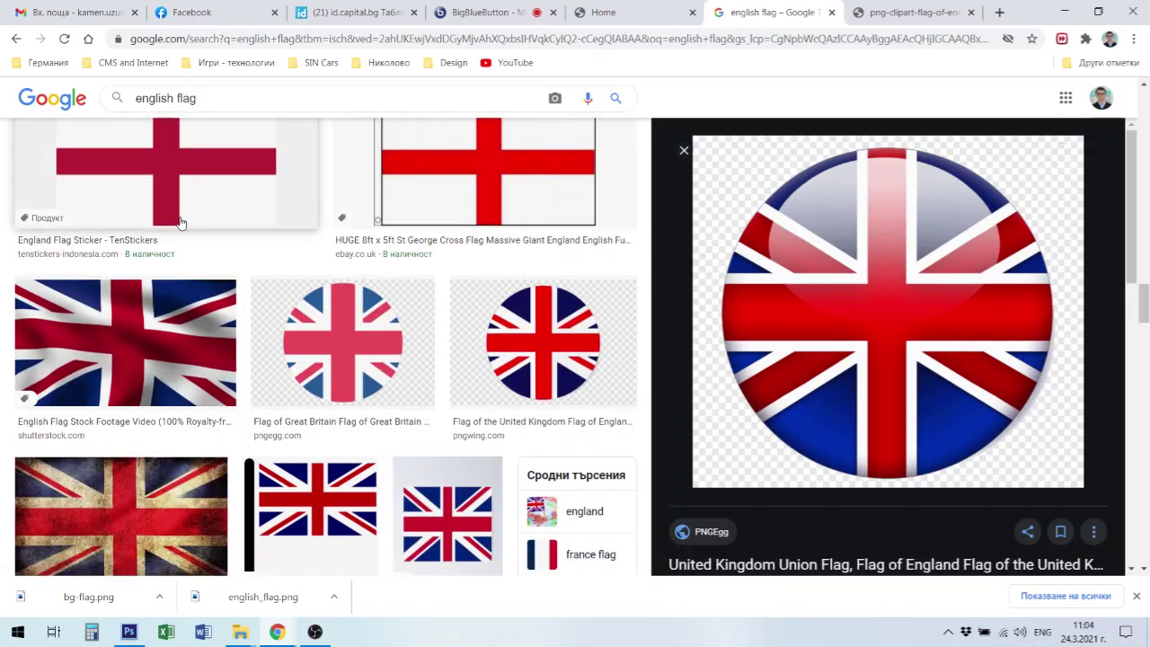
Search images for "english us flag" and look through the results for a round flag.
type("s")
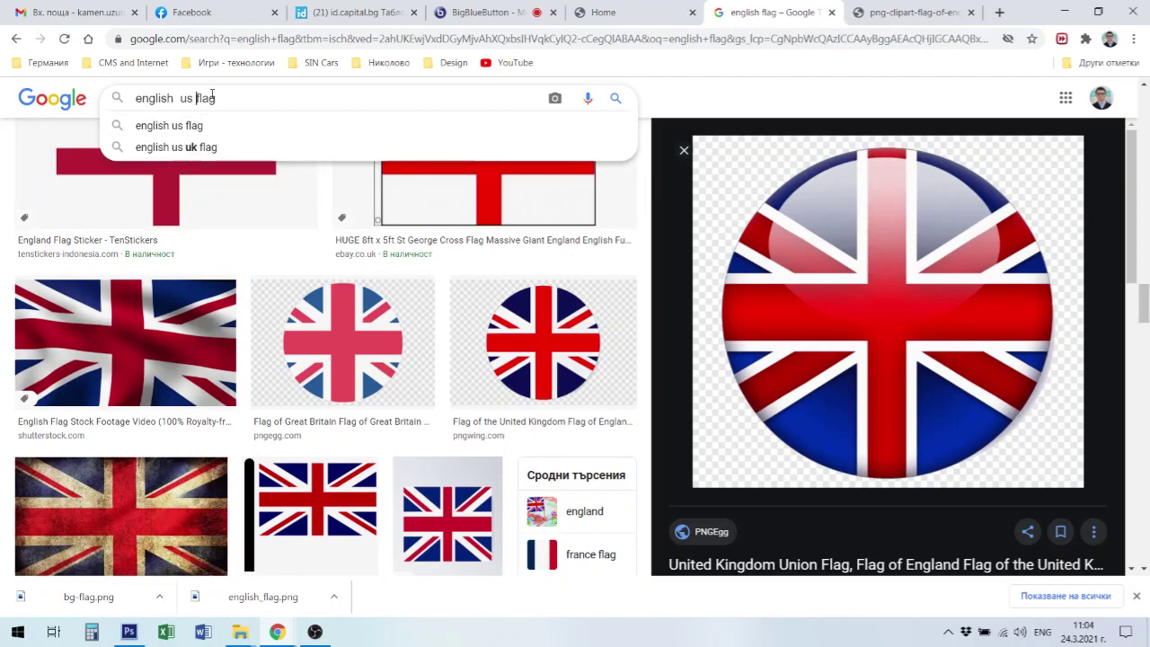
key("Return")
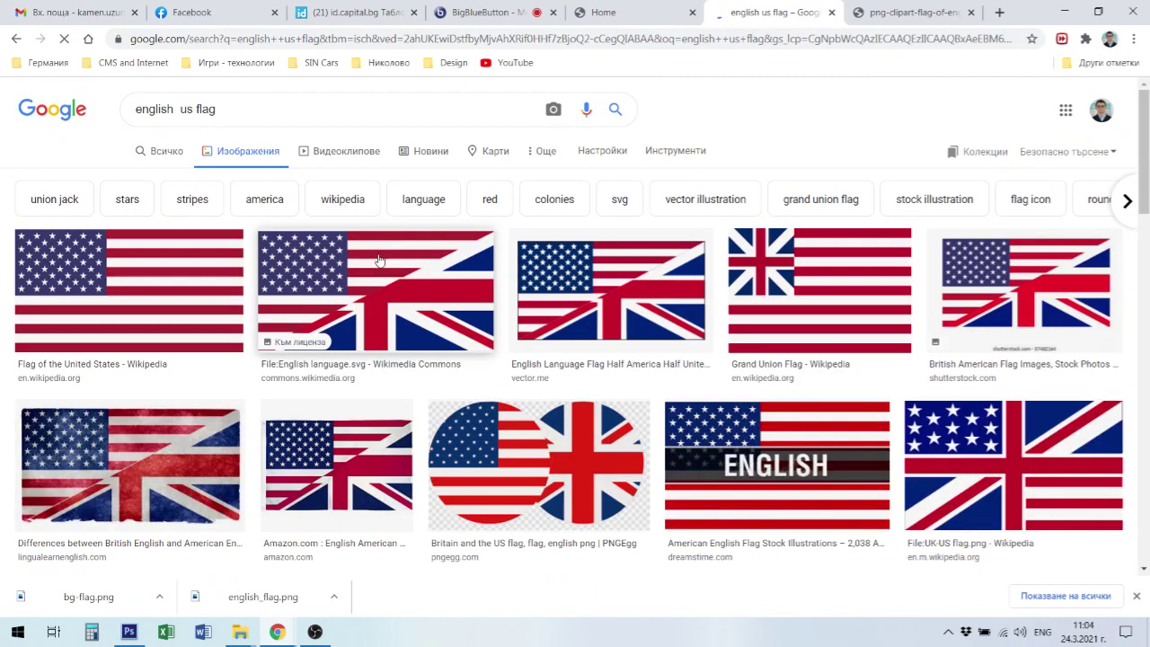
scroll(524, 451, "down", 2)
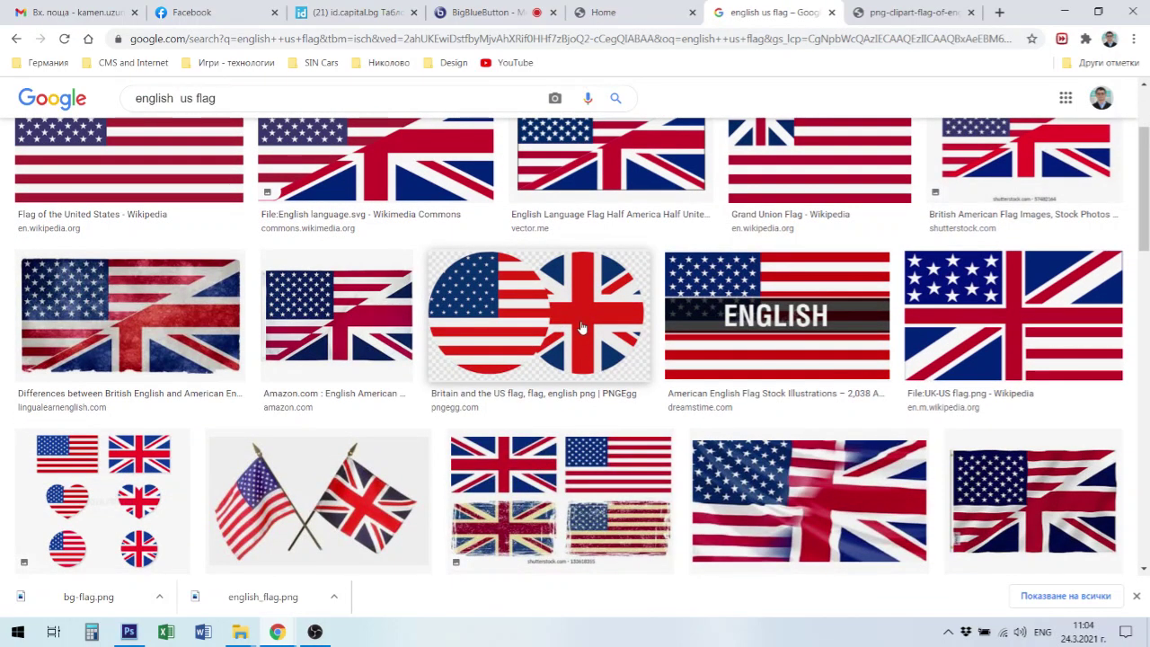
scroll(581, 328, "down", 7)
scroll(680, 411, "up", 4)
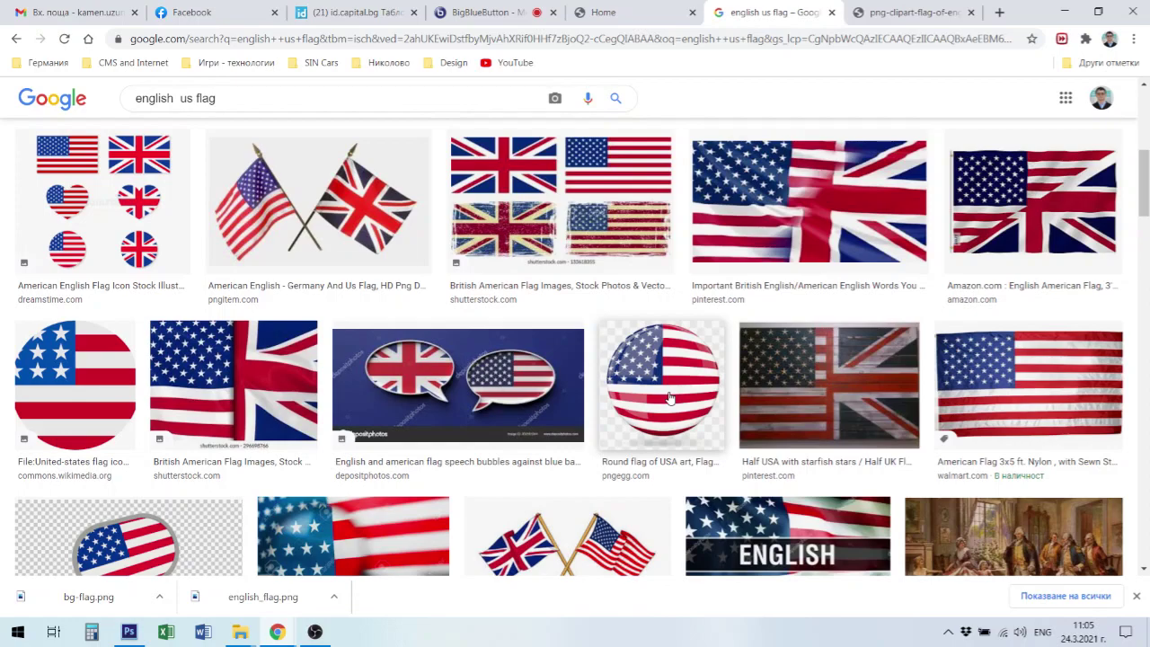
Open the round glossy USA flag image from pngegg.com in a separate tab and close the Union Jack image tab.
right_click(669, 395)
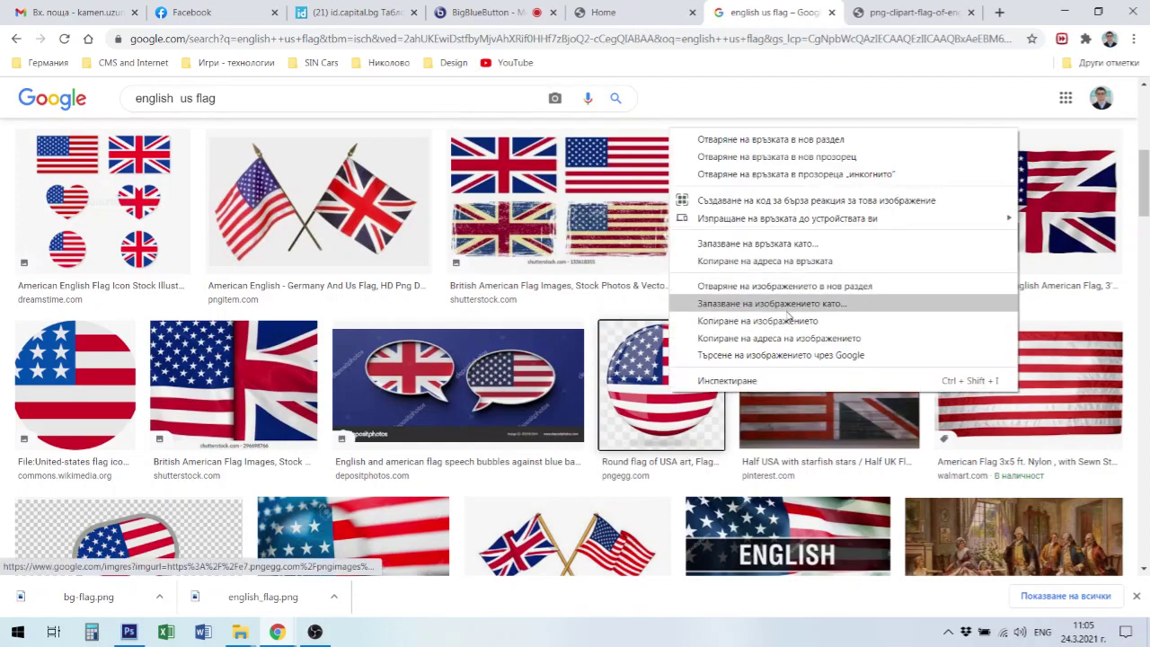
left_click(813, 286)
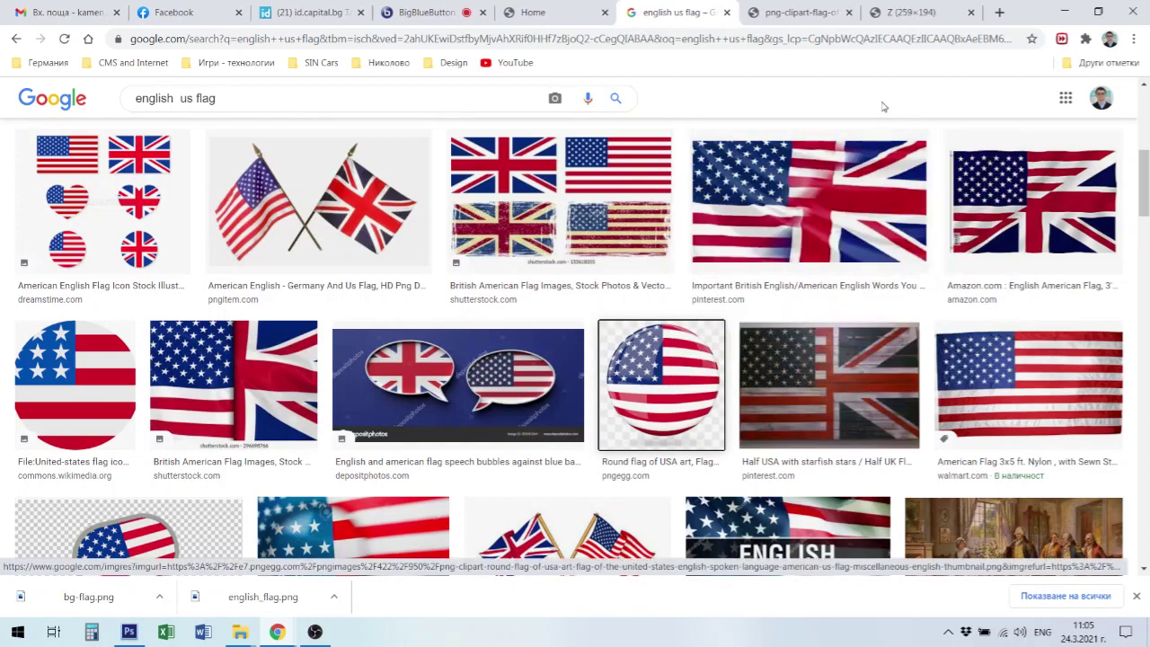
left_click(848, 12)
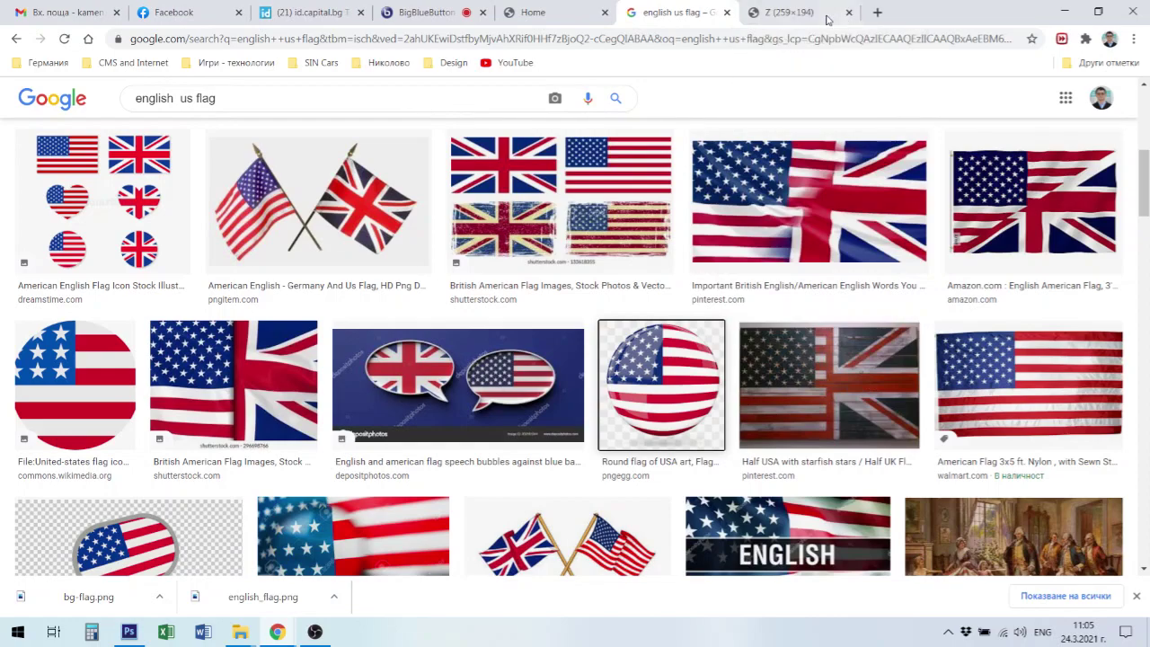
left_click(806, 14)
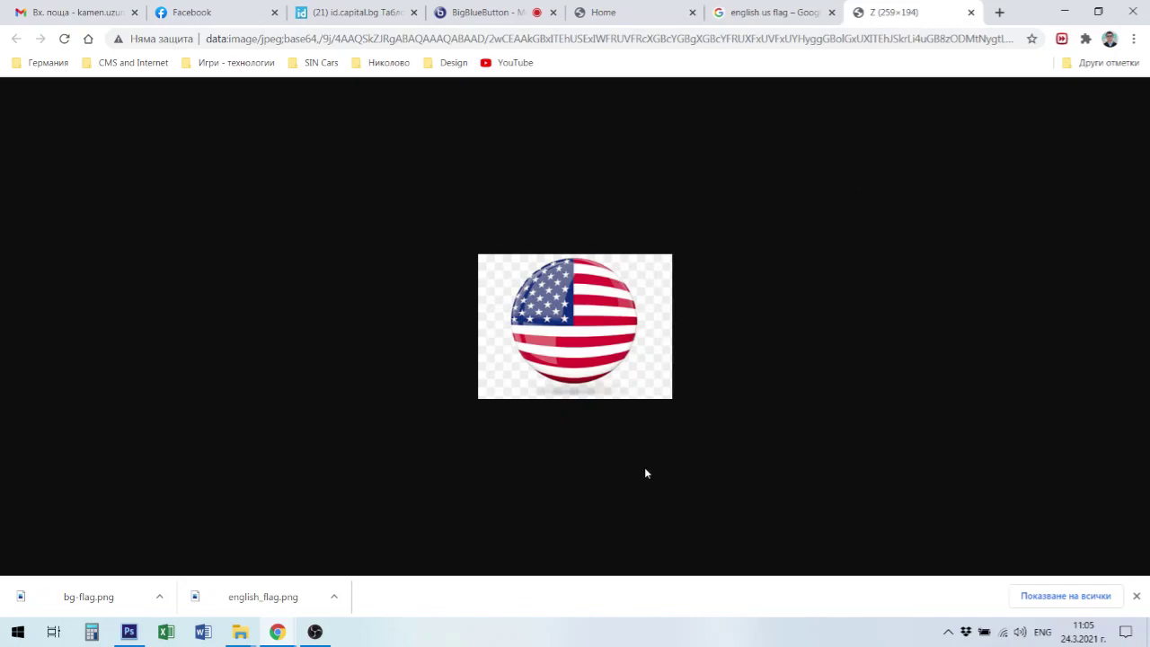
key("ctrl+s")
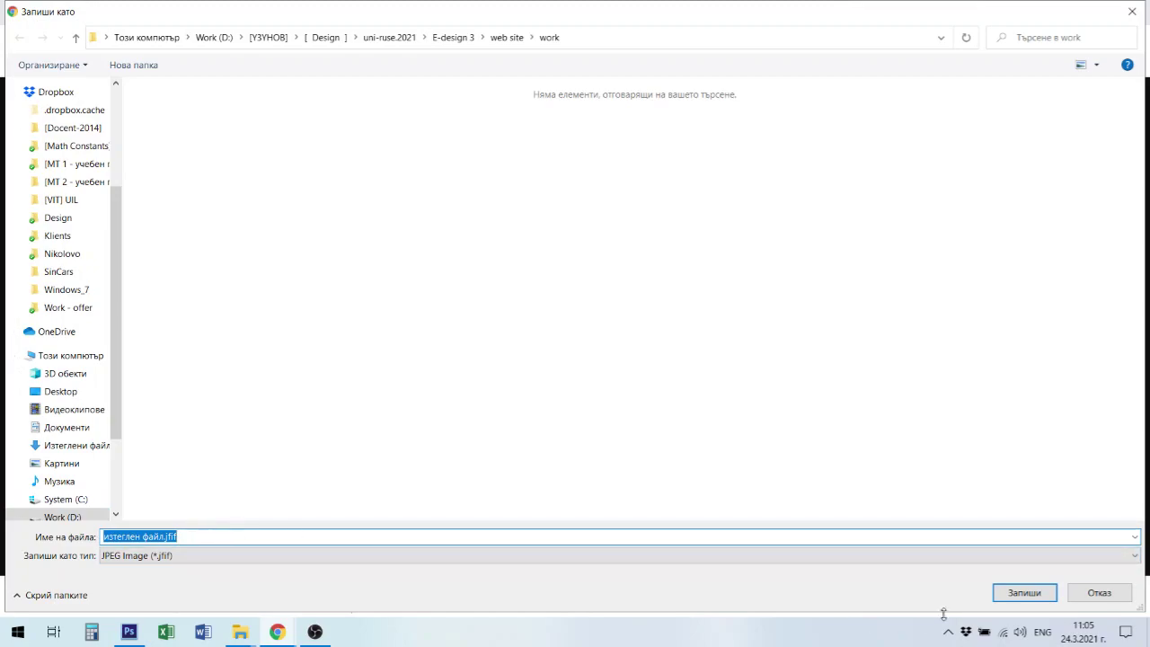
left_click(1102, 597)
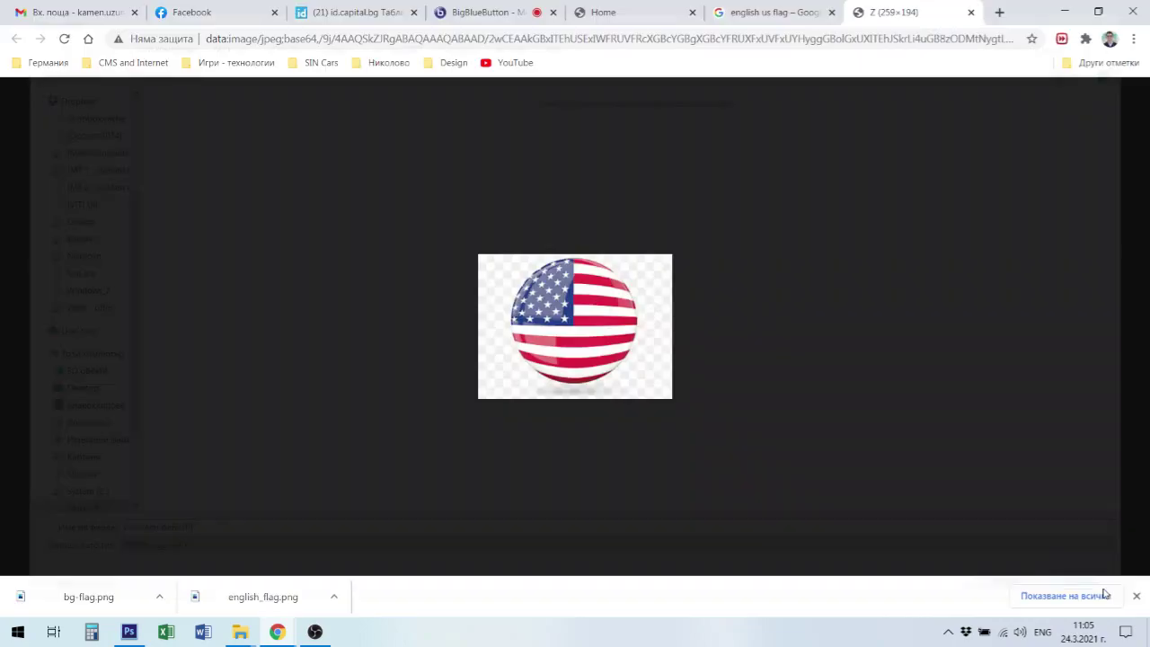
Return to the "english us flag" image results and examine them for a more suitable round flag.
left_click(780, 12)
scroll(515, 402, "down", 3)
scroll(522, 405, "down", 6)
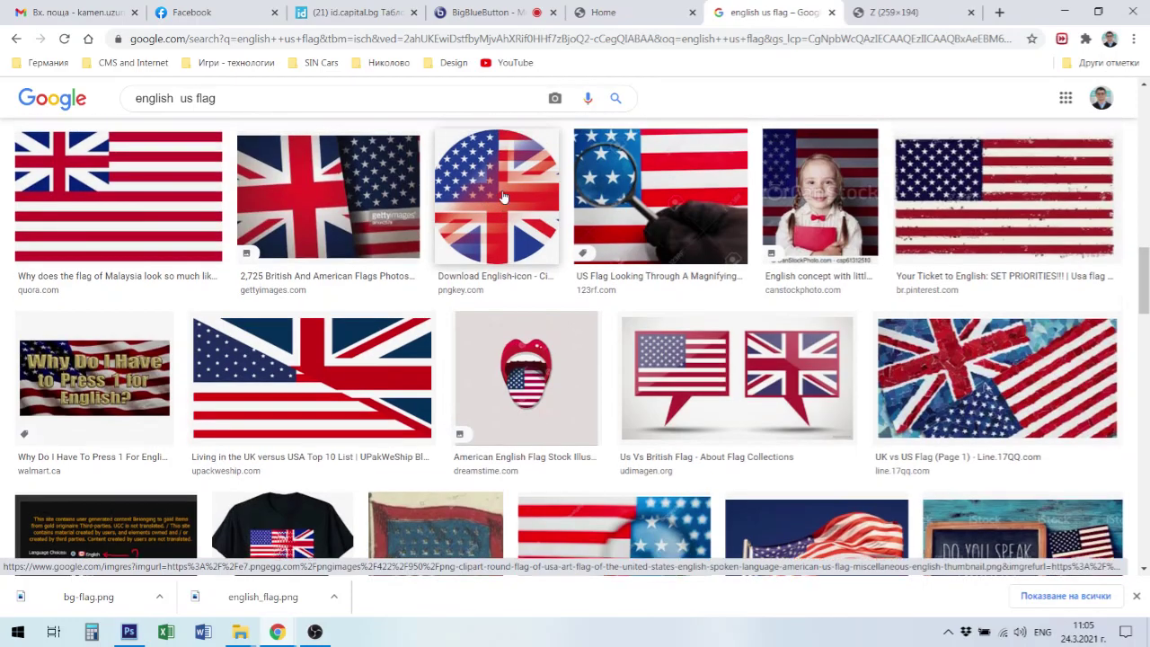
scroll(508, 189, "down", 10)
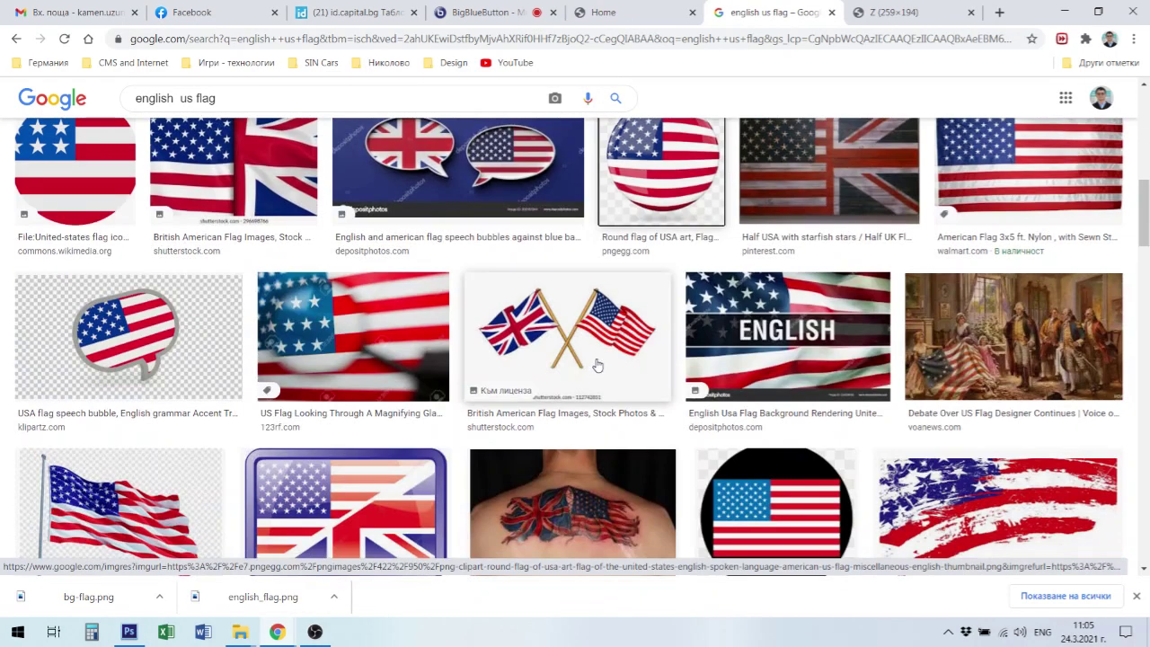
scroll(598, 365, "down", 10)
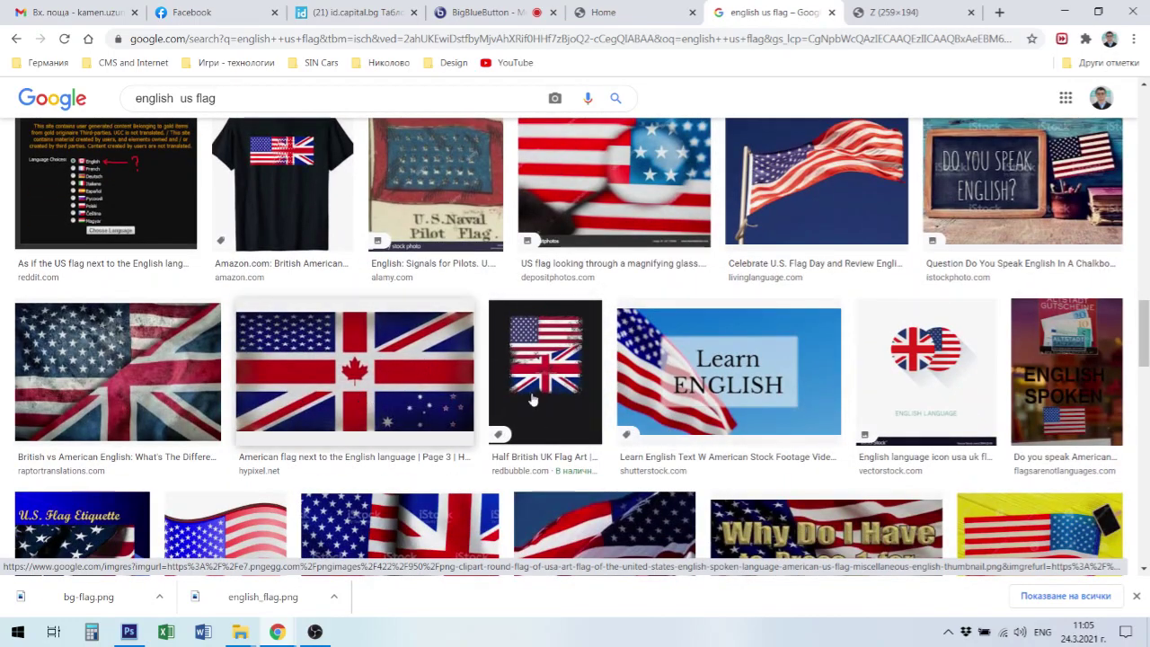
scroll(494, 399, "down", 3)
scroll(692, 405, "down", 2)
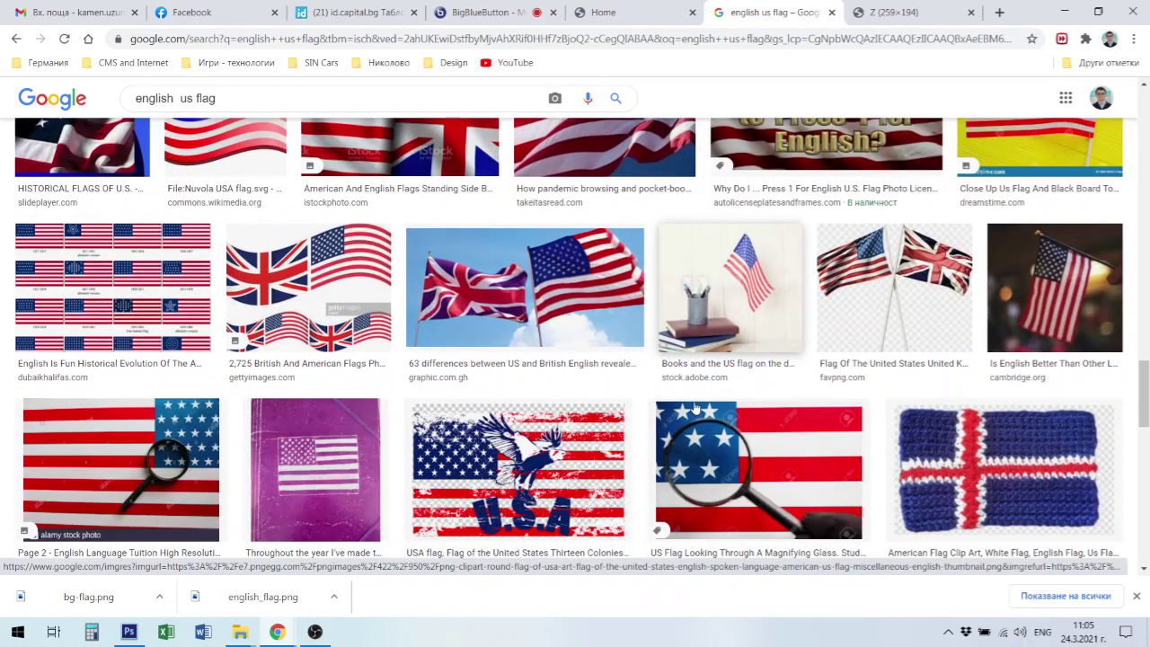
scroll(694, 408, "down", 3)
scroll(699, 406, "down", 2)
scroll(698, 407, "down", 5)
scroll(703, 393, "down", 7)
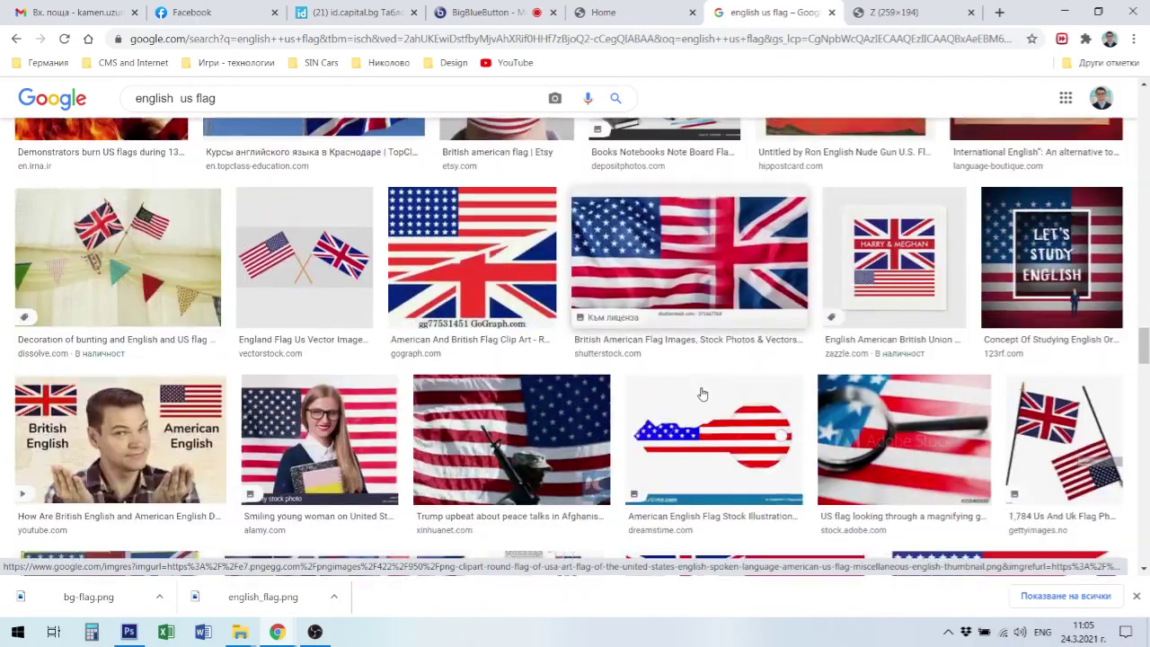
scroll(703, 394, "down", 10)
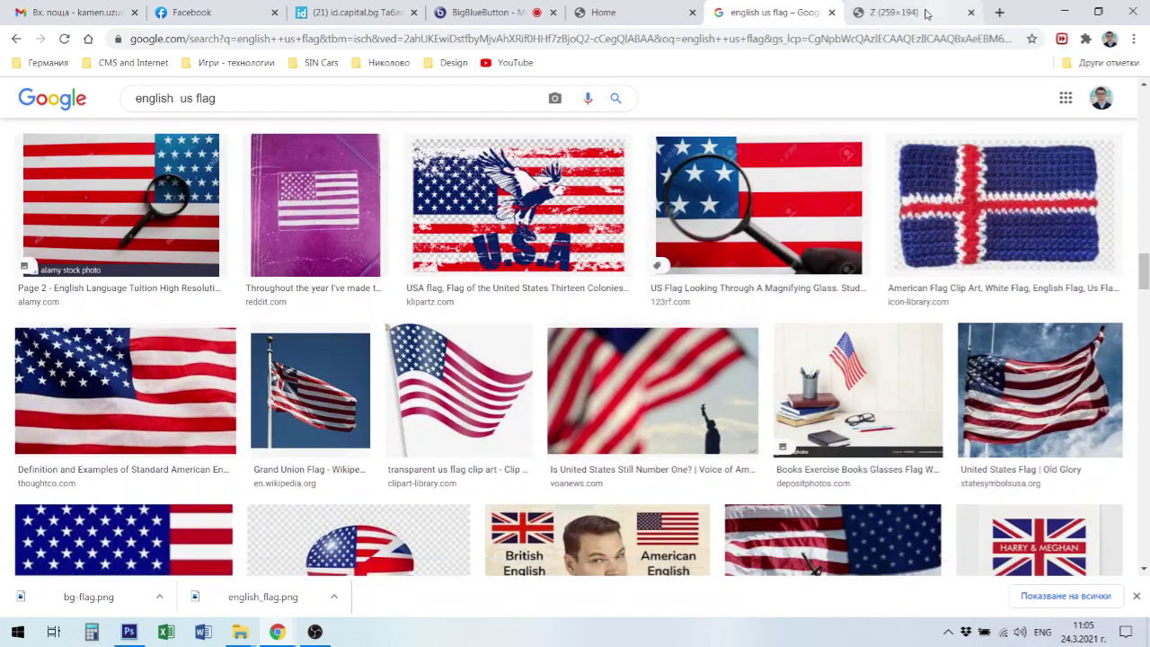
Enlarge the round glossy USA flag image in its browser tab and paste a screenshot of it into a new Photoshop document.
left_click(926, 13)
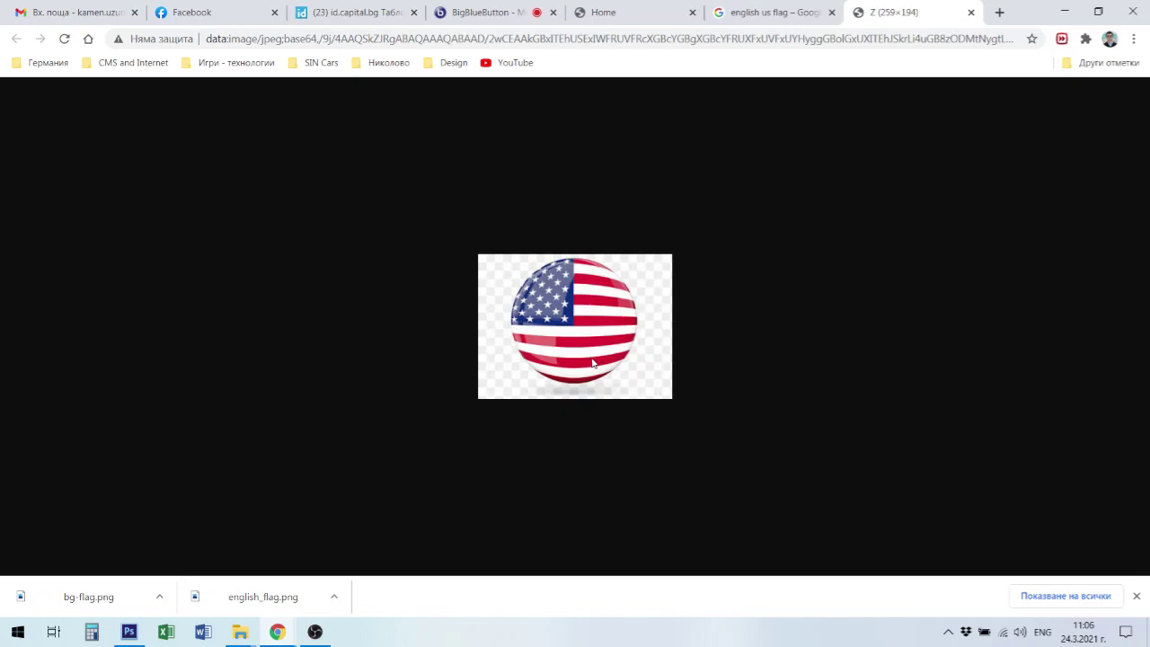
scroll(600, 366, "up", 6)
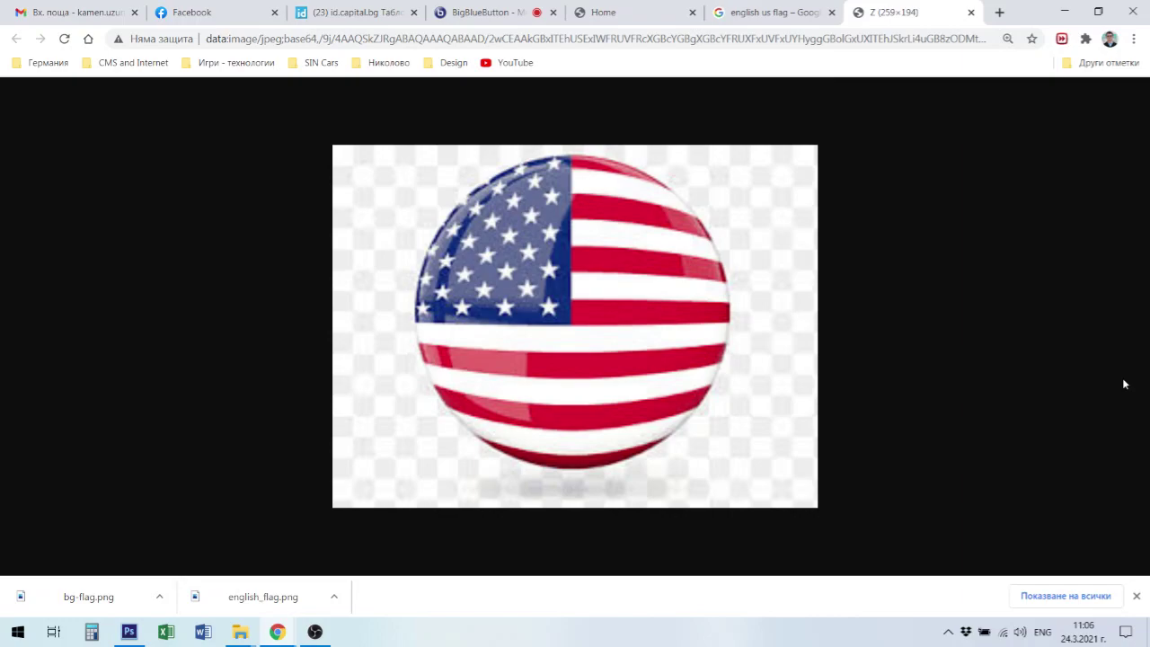
left_click(128, 631)
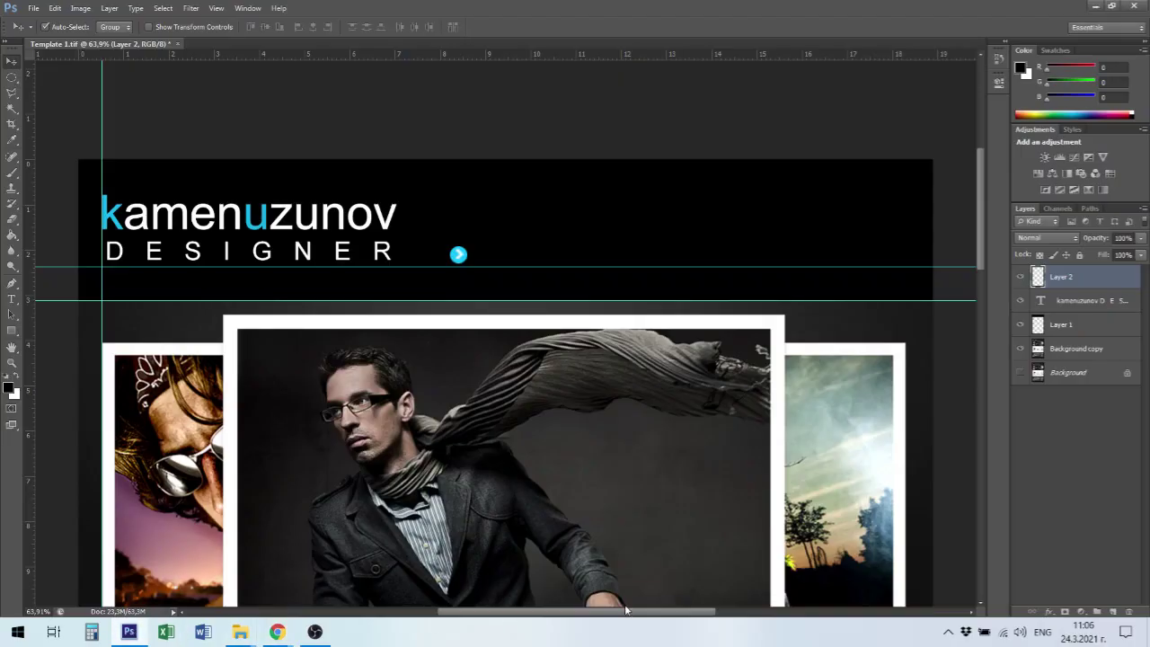
key("ctrl+n")
key("Return")
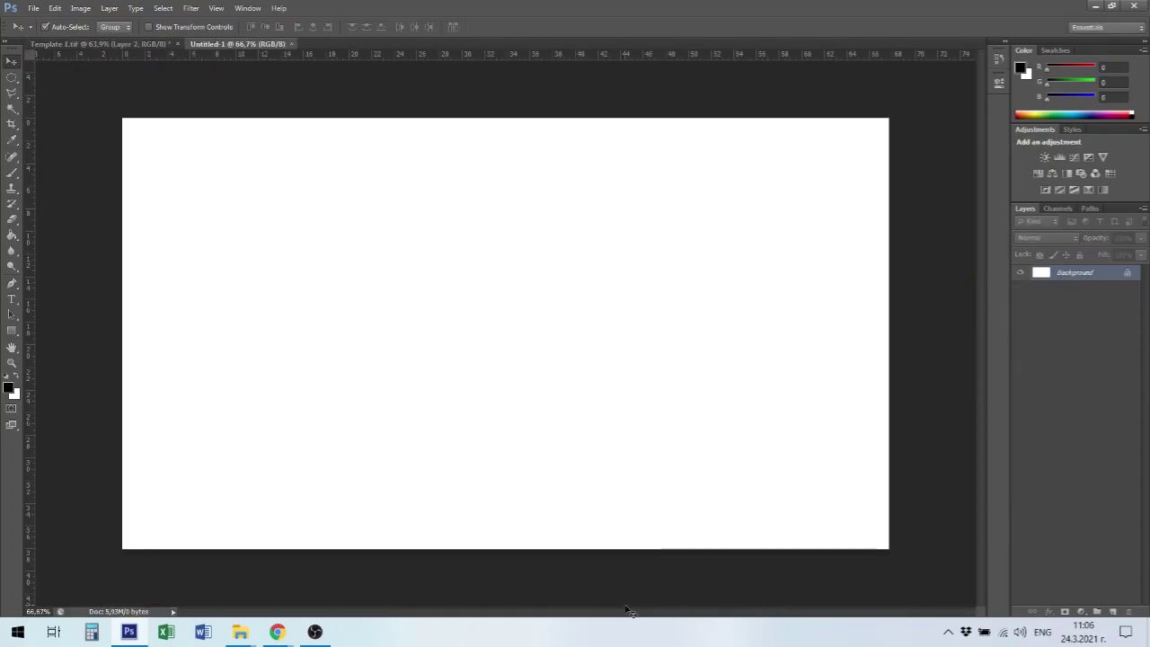
key("ctrl+v")
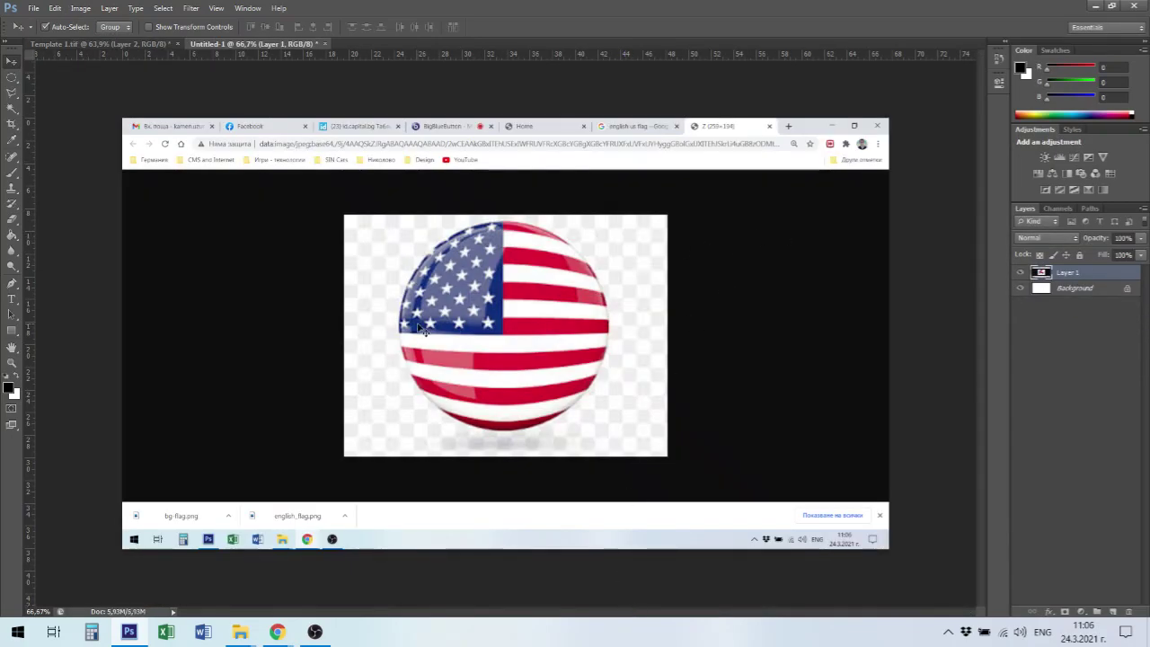
Crop the pasted screenshot closely around the round USA flag and fit the result to the view.
key("c")
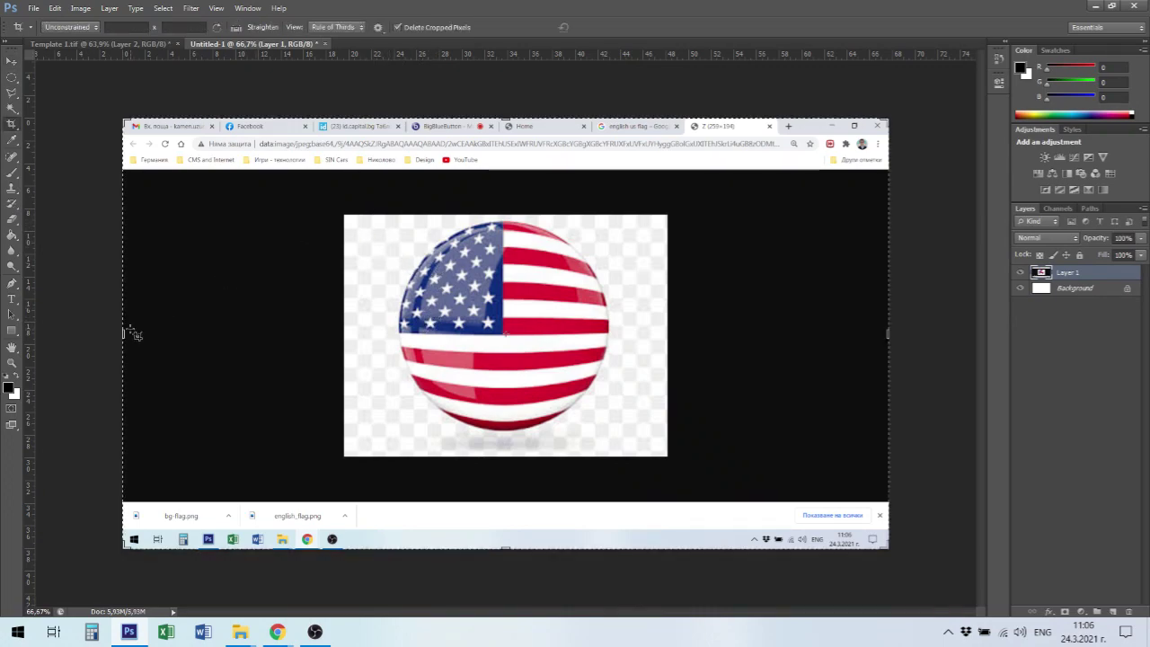
left_click_drag(123, 333, 255, 334)
left_click_drag(755, 334, 624, 336)
left_click_drag(505, 118, 518, 166)
left_click_drag(511, 503, 509, 451)
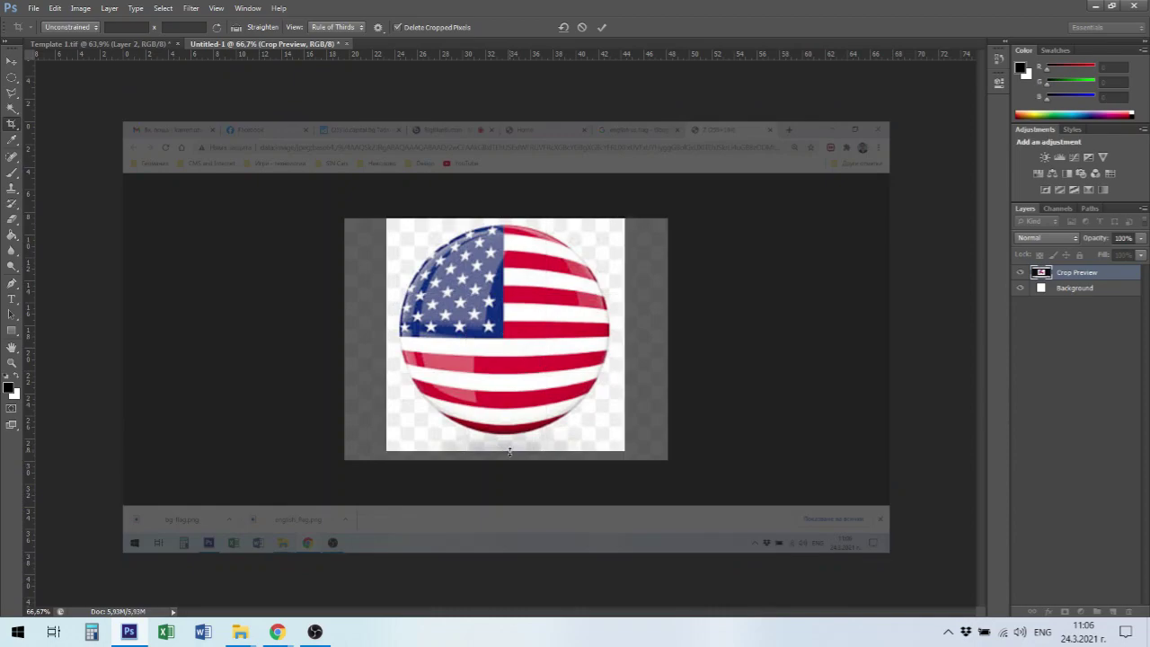
key("Return")
key("ctrl+0")
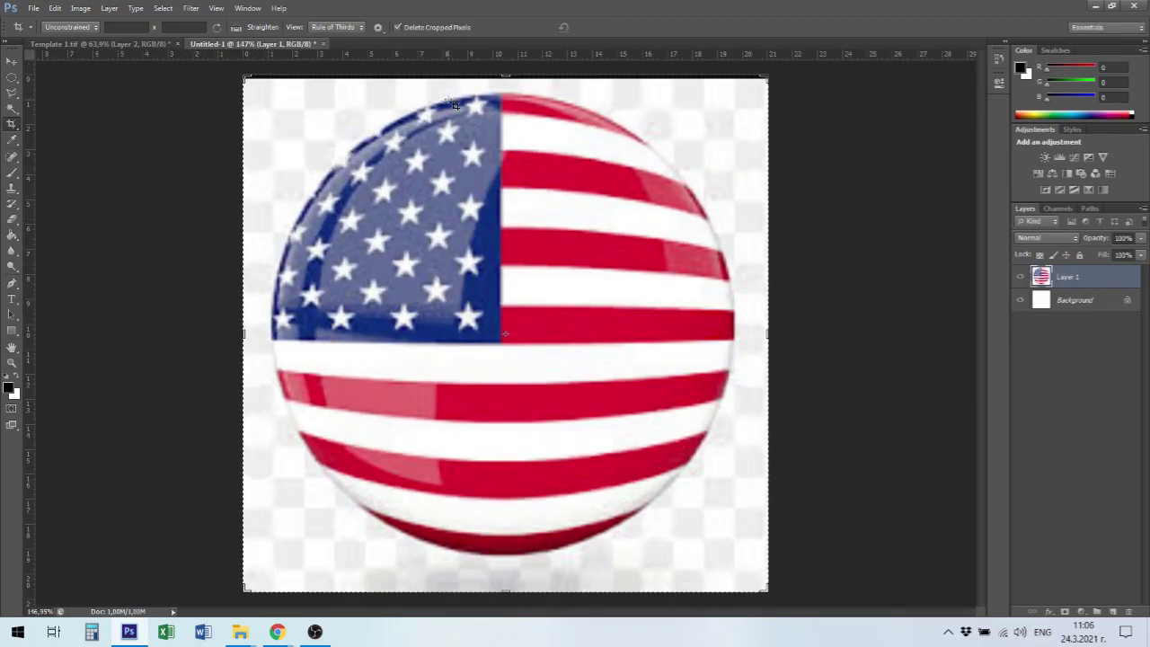
Add a new layer above the flag and fill a circular selection on it with black, roughly over the flag.
left_click(11, 61)
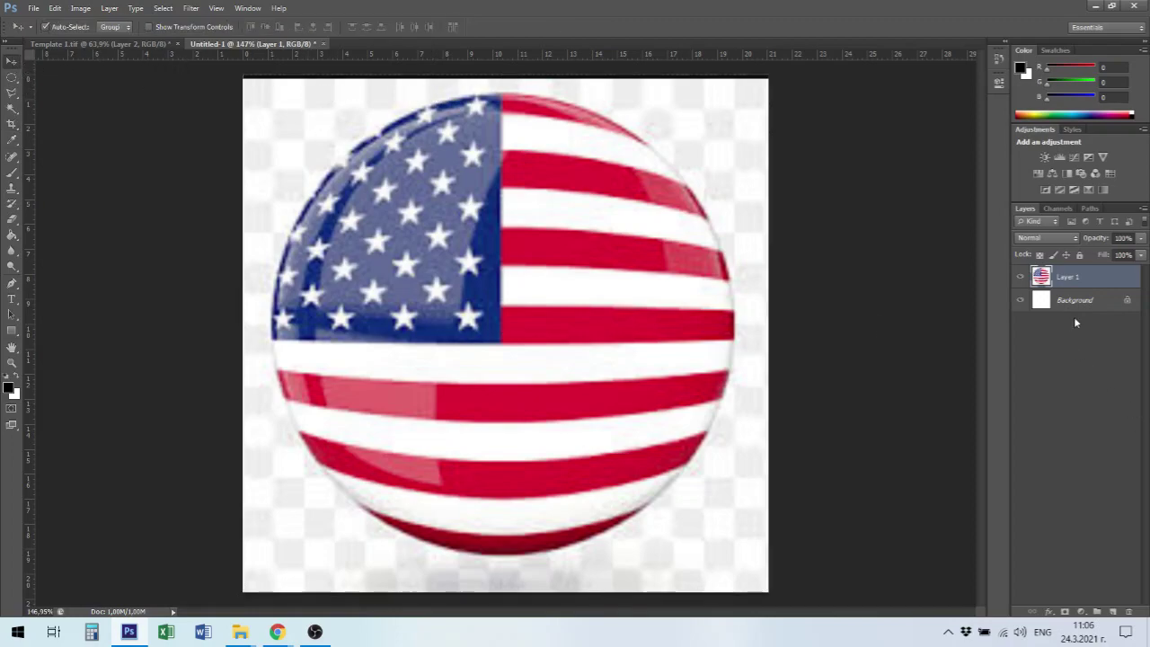
left_click(1114, 612)
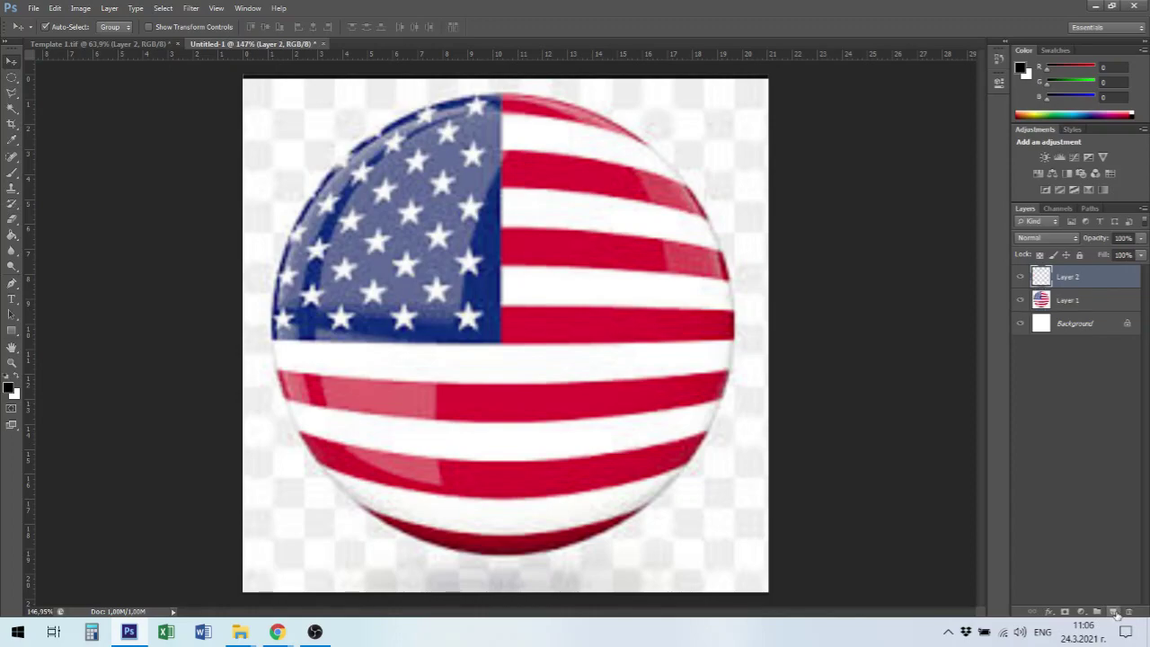
left_click(12, 78)
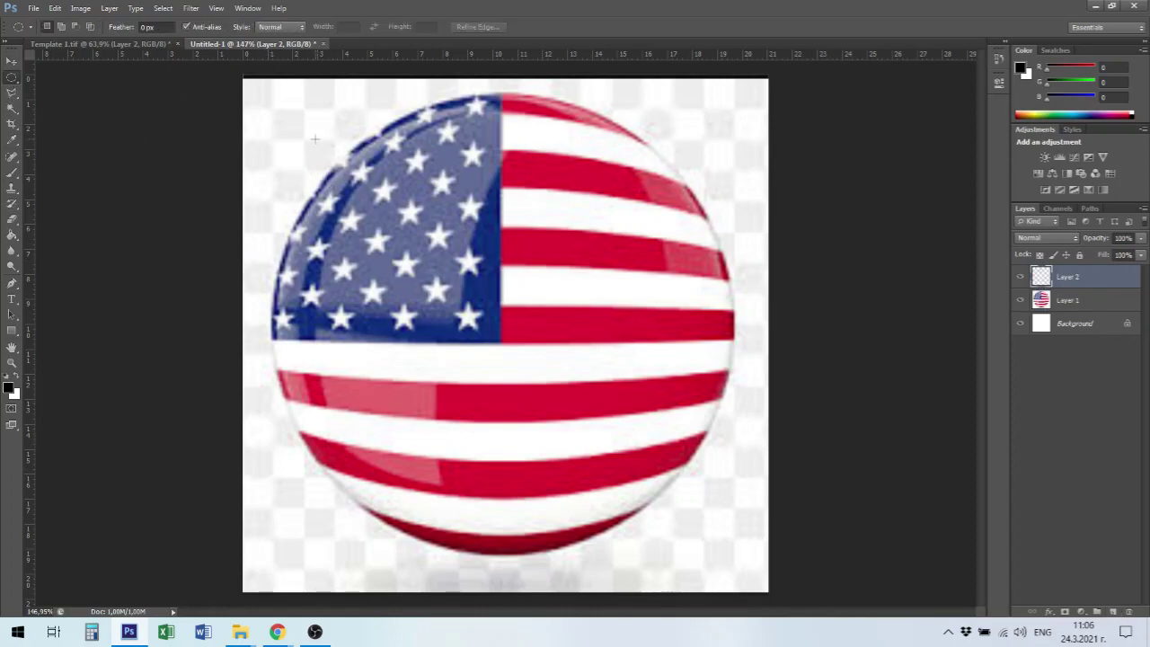
left_click_drag(339, 165, 762, 539)
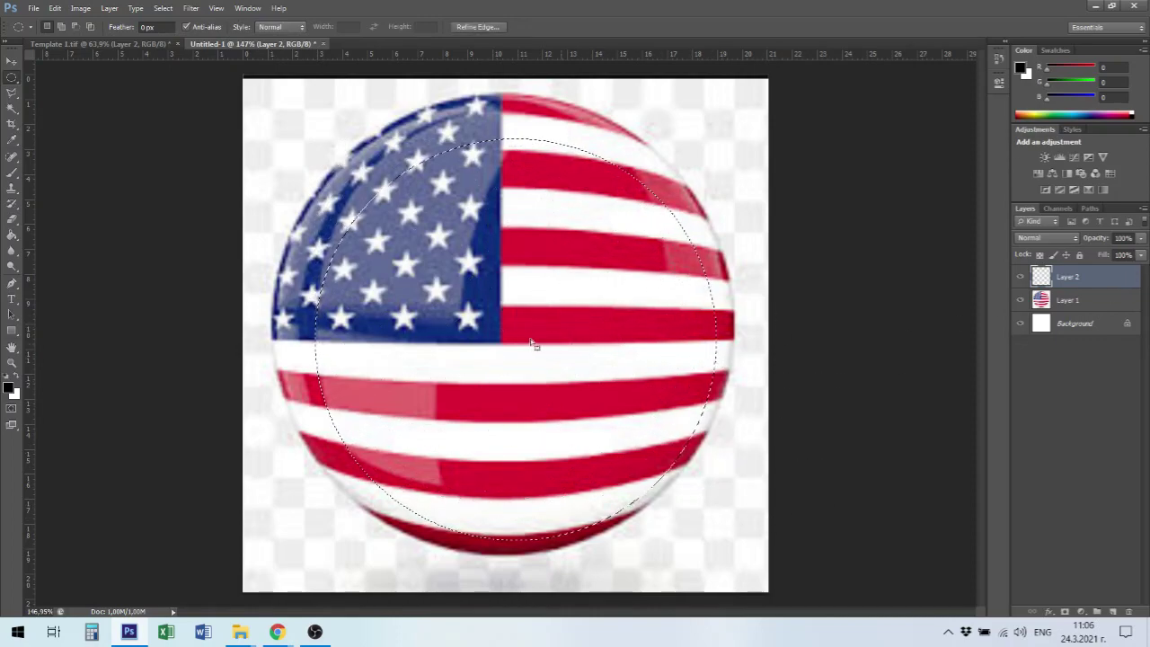
left_click_drag(539, 335, 547, 288)
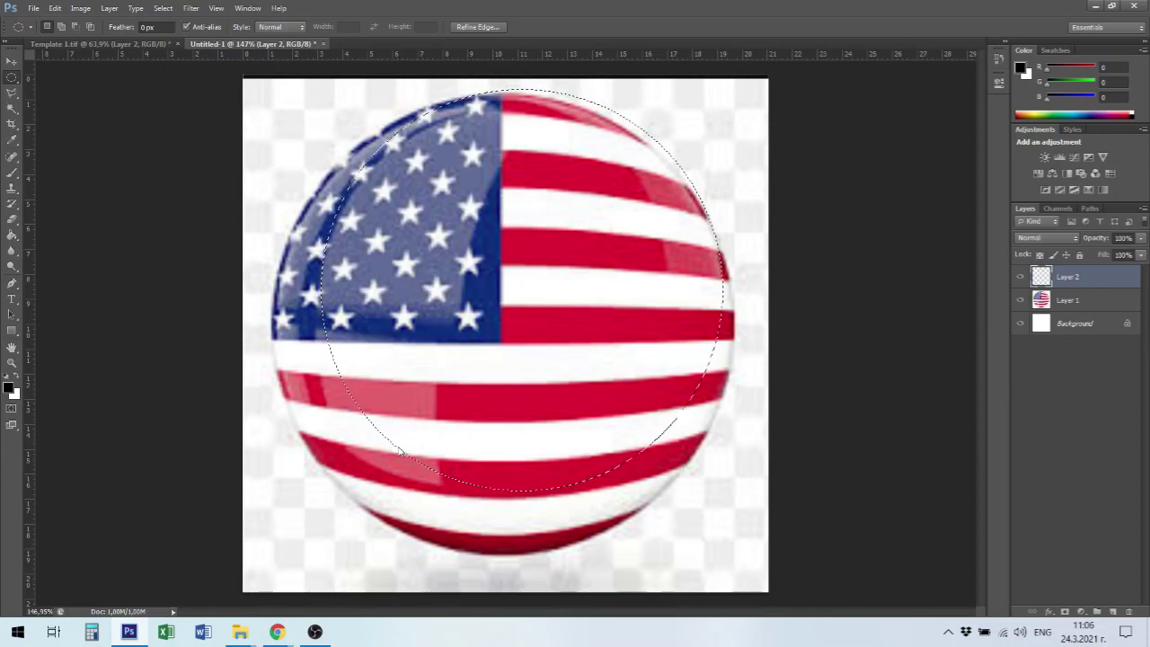
key("ctrl+t")
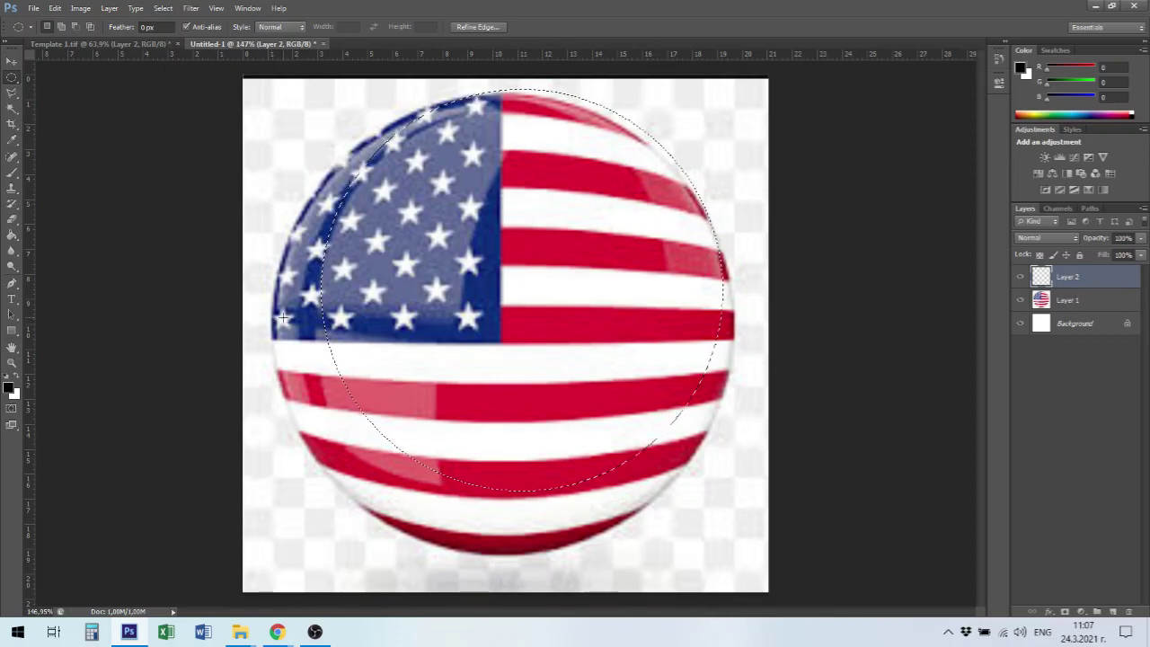
key("g")
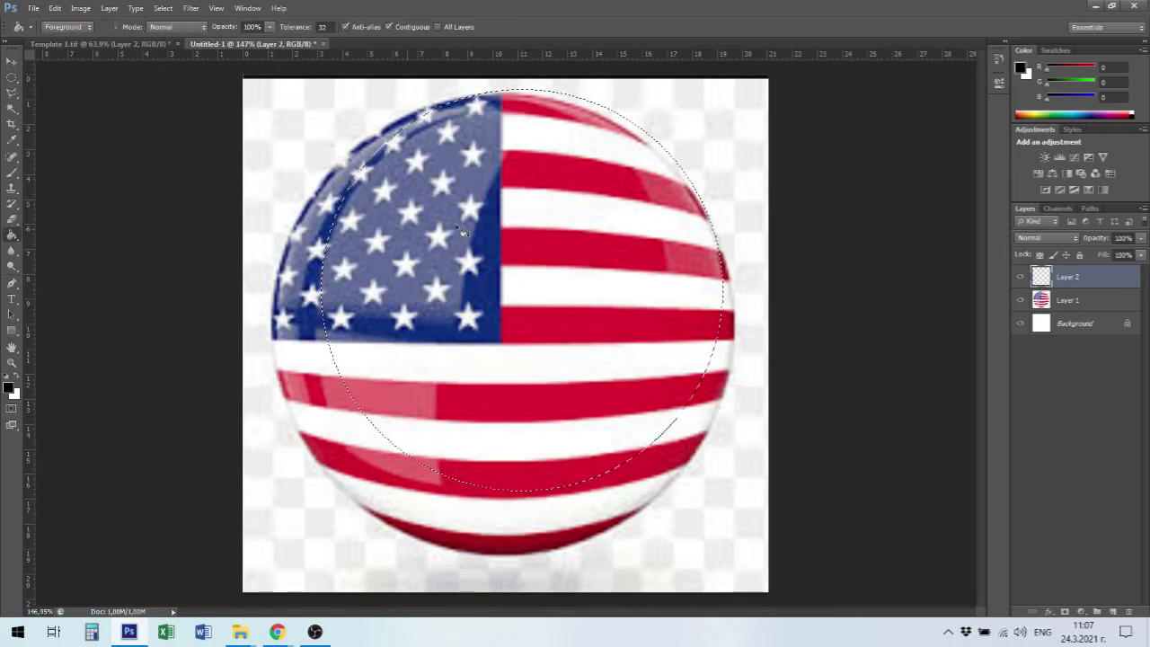
left_click(416, 235)
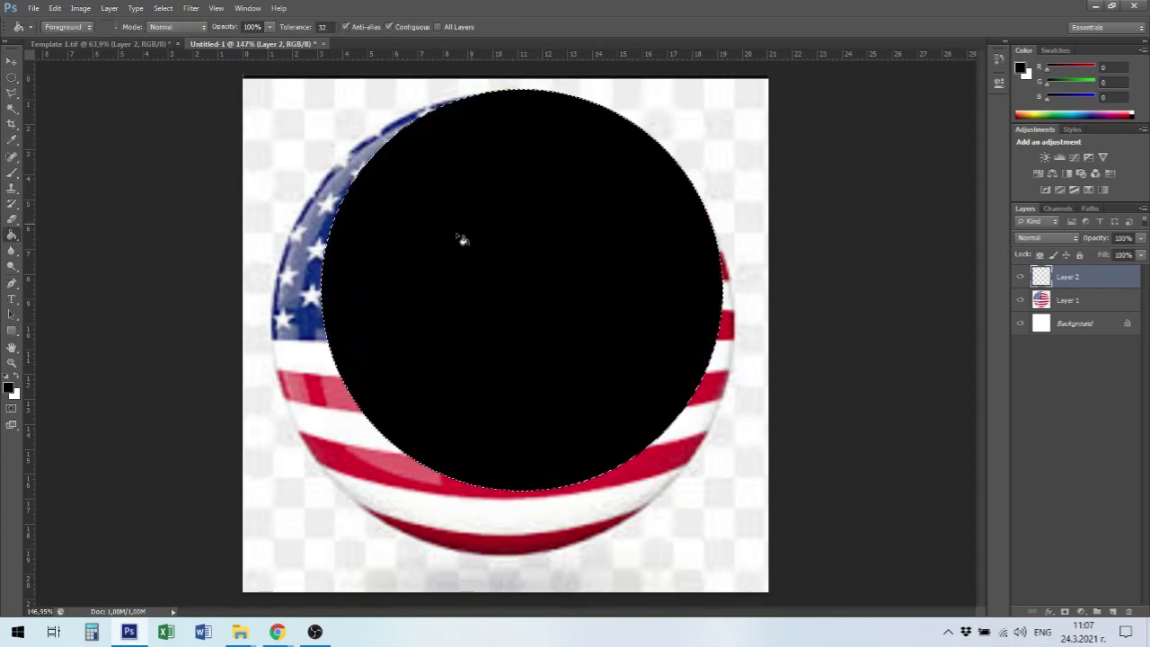
Enlarge the black circle proportionally with Free Transform until it covers the whole flag, and clear the selection.
left_click(11, 60)
key("ctrl+t")
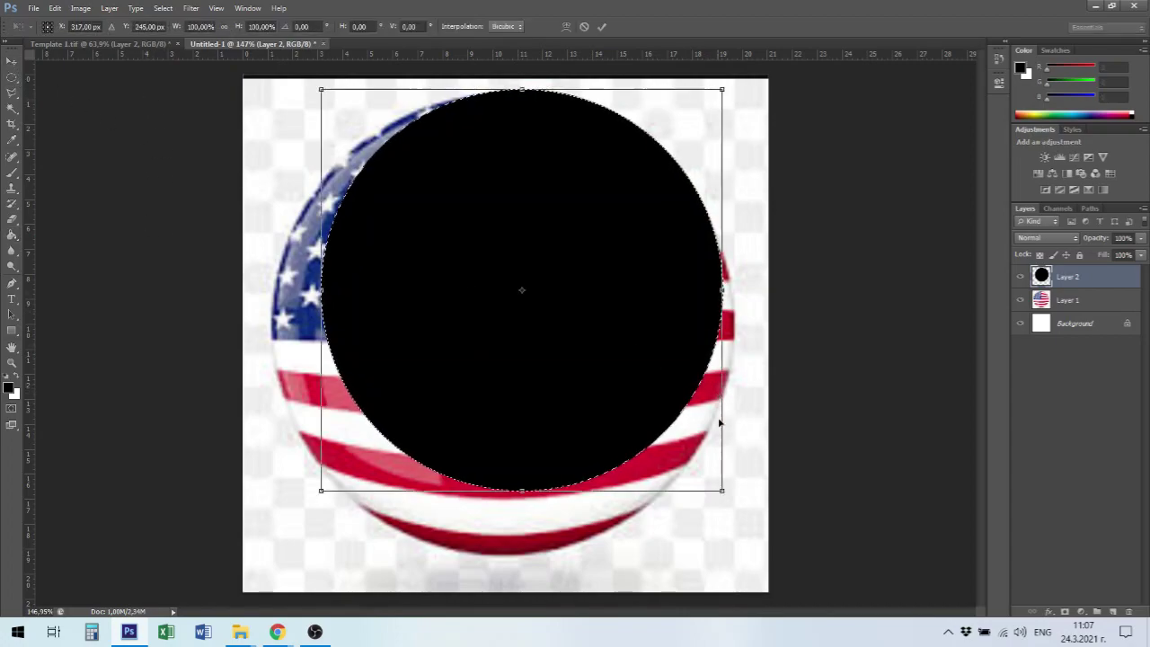
left_click_drag(322, 491, 252, 533)
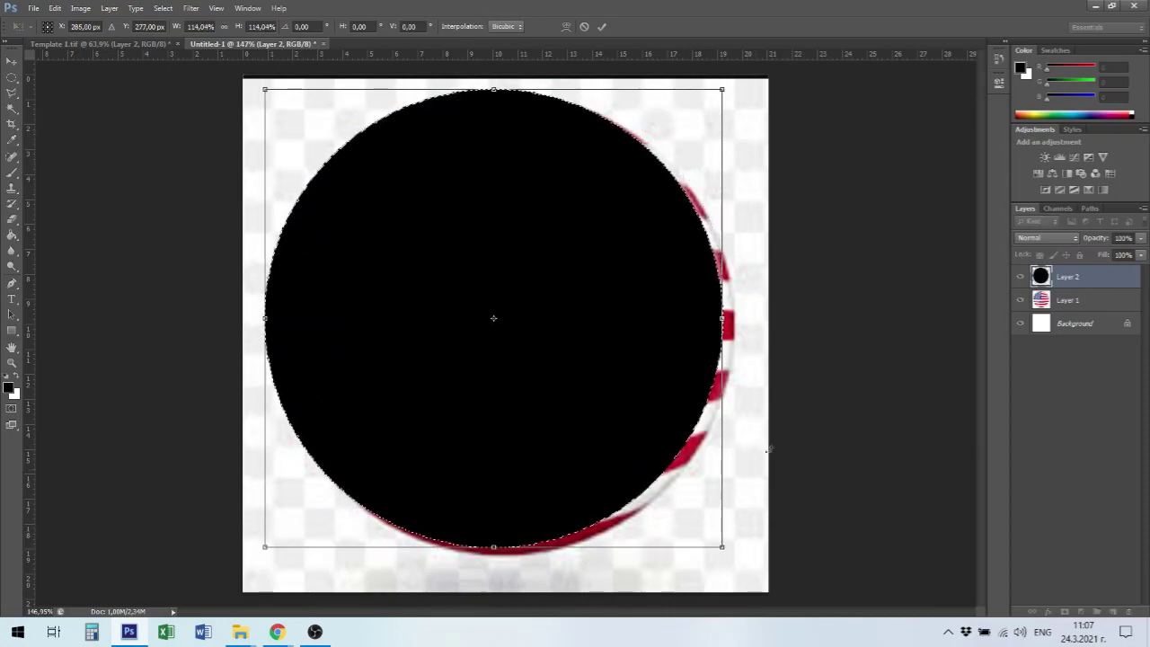
left_click_drag(724, 91, 741, 93)
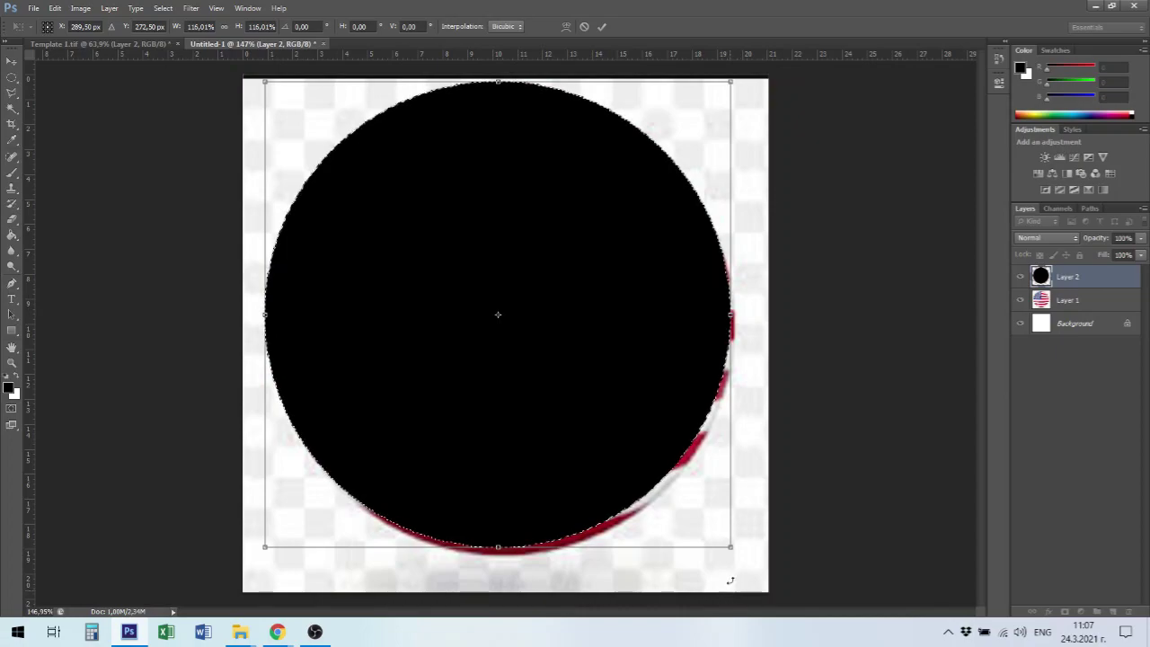
left_click_drag(729, 546, 736, 553)
key("Return")
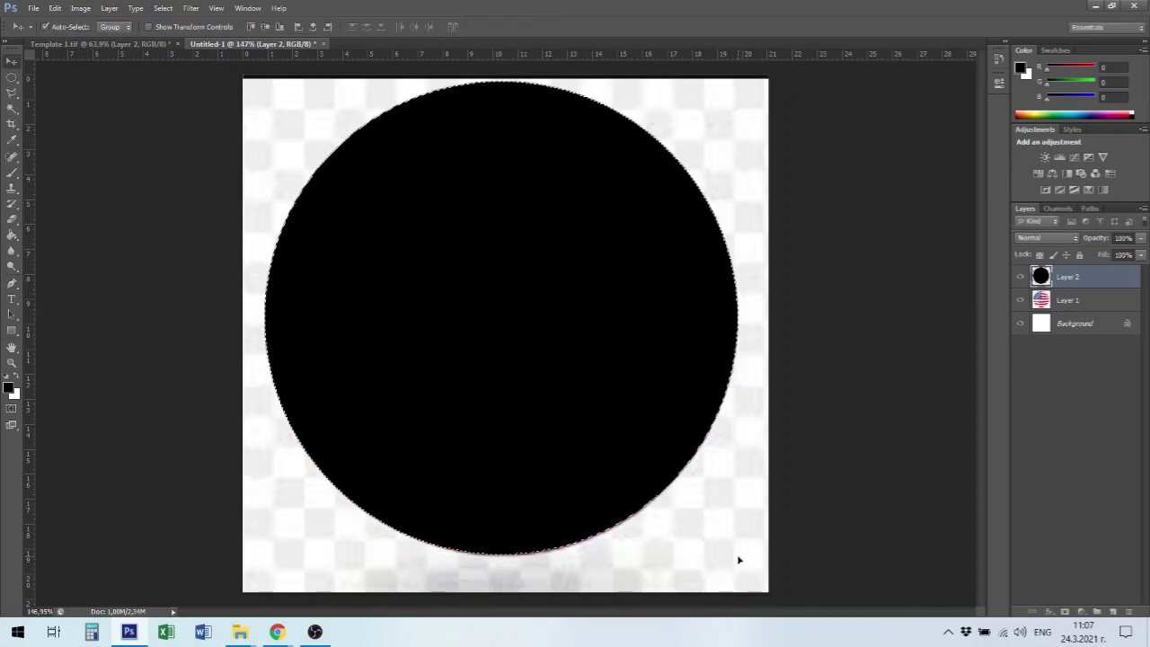
key("ctrl+d")
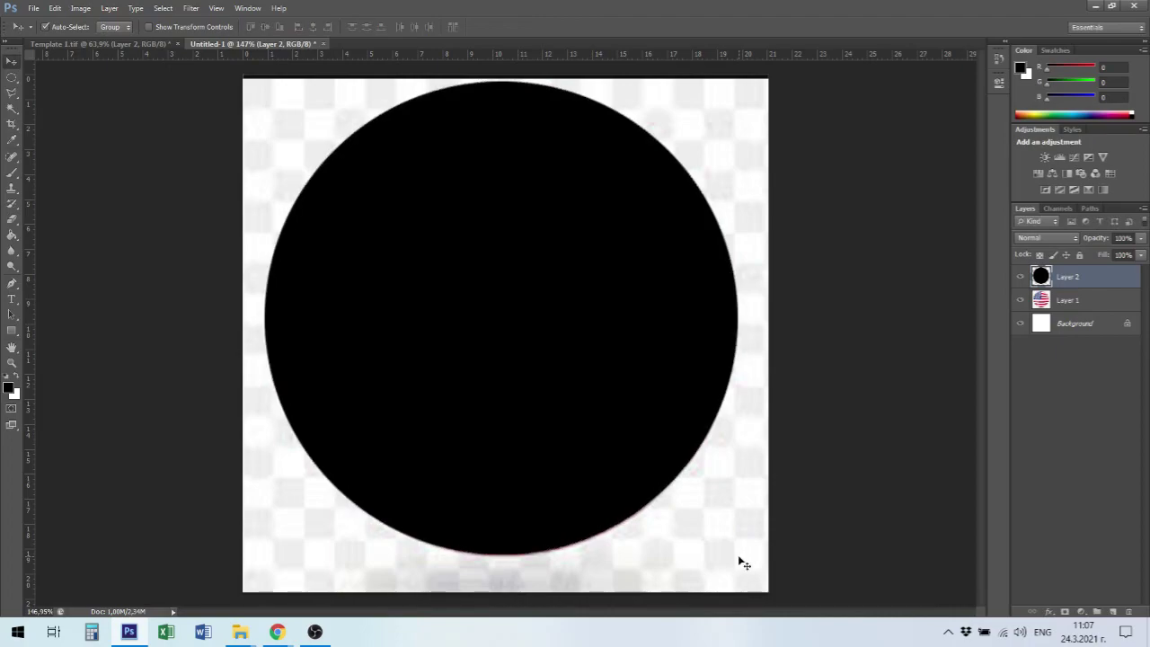
Load the black circle as a selection, compare it with the flag beneath, and shrink it slightly with Free Transform to match the flag's edge.
left_click(1042, 282, "ctrl")
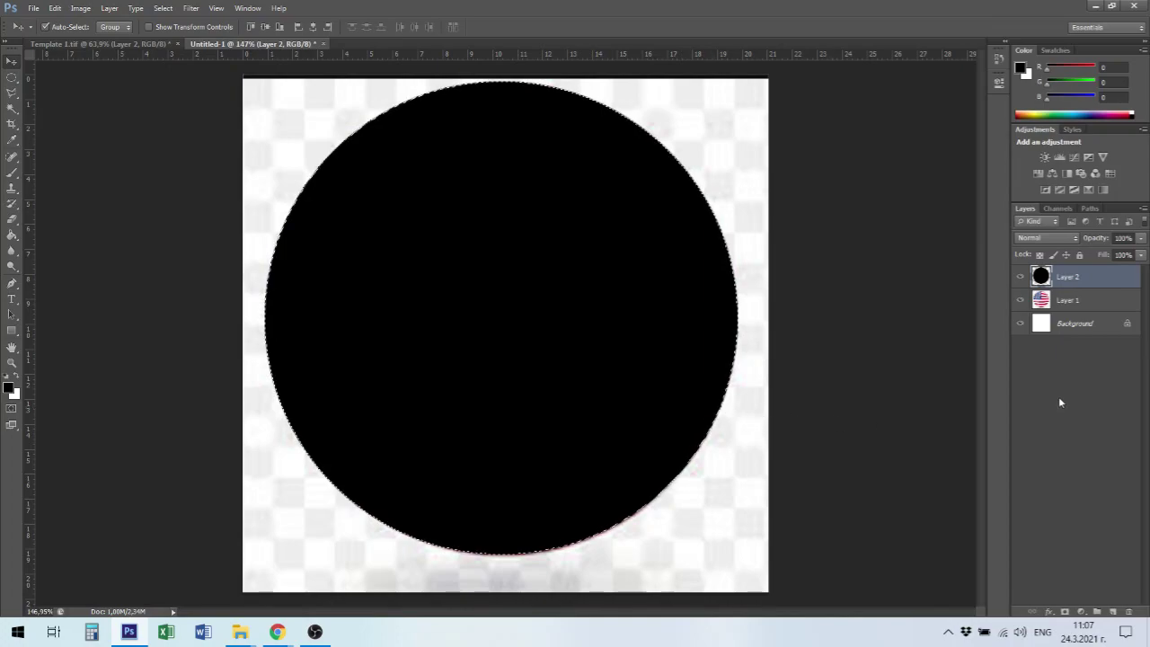
left_click(1020, 276)
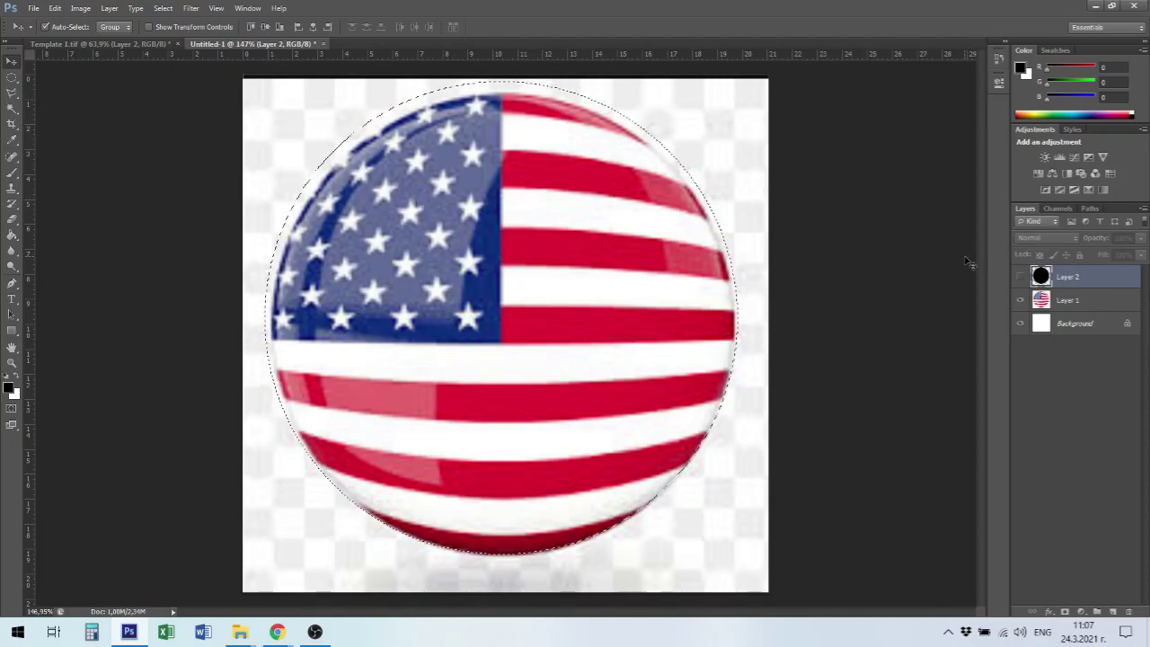
left_click(1020, 277)
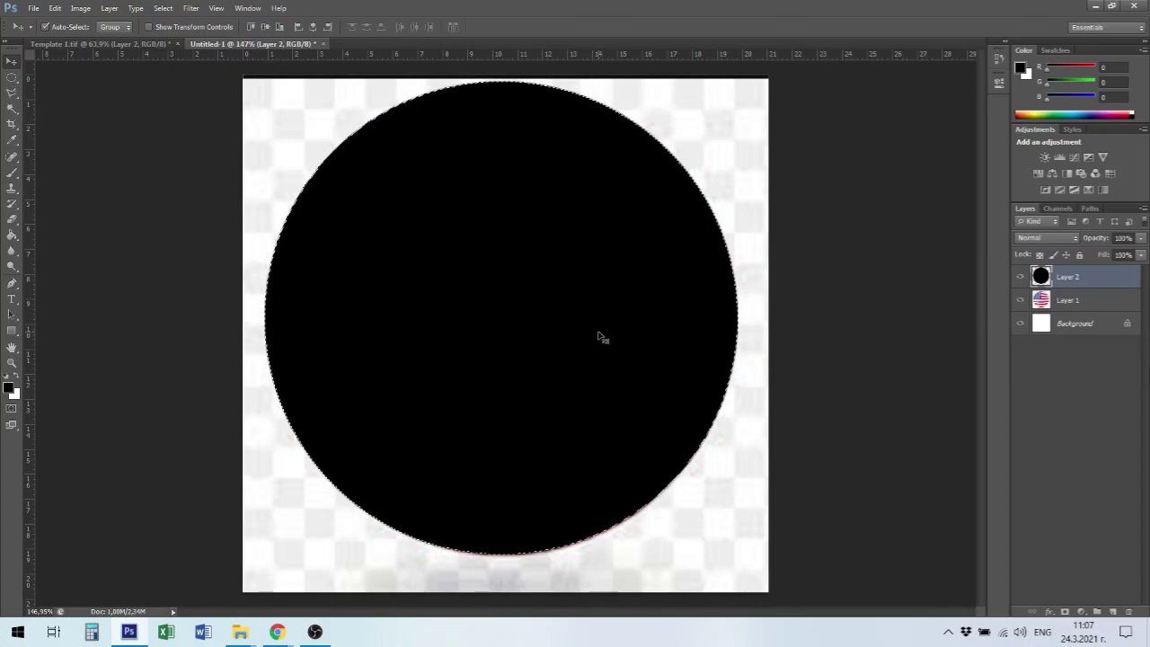
key("ctrl+t")
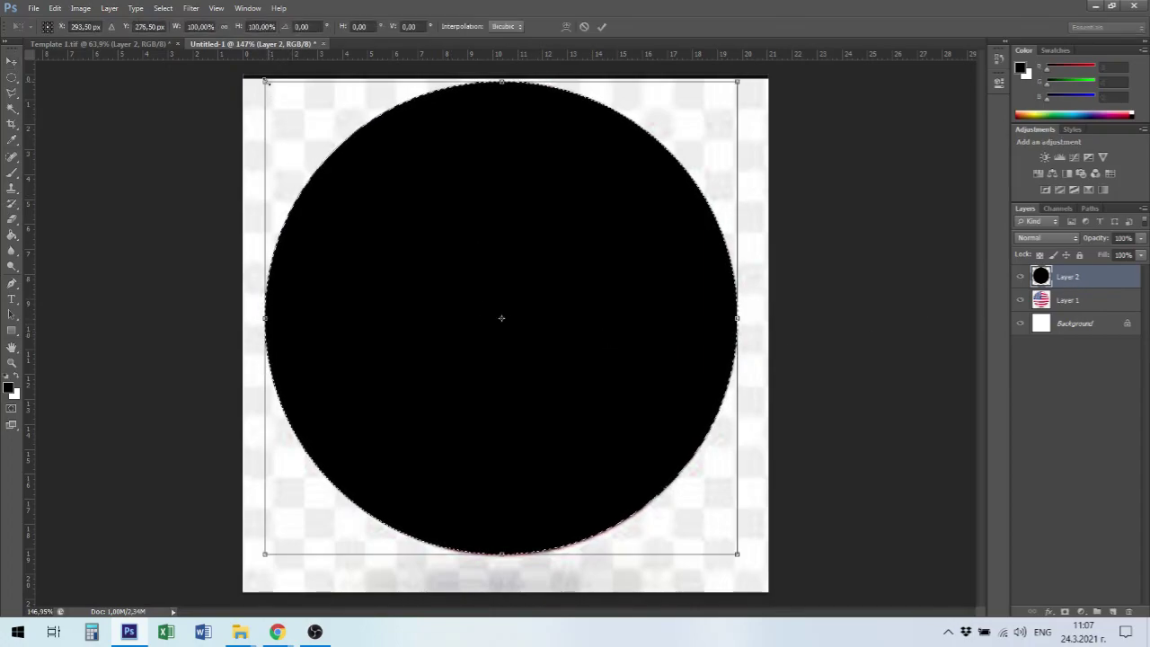
left_click_drag(265, 82, 269, 93)
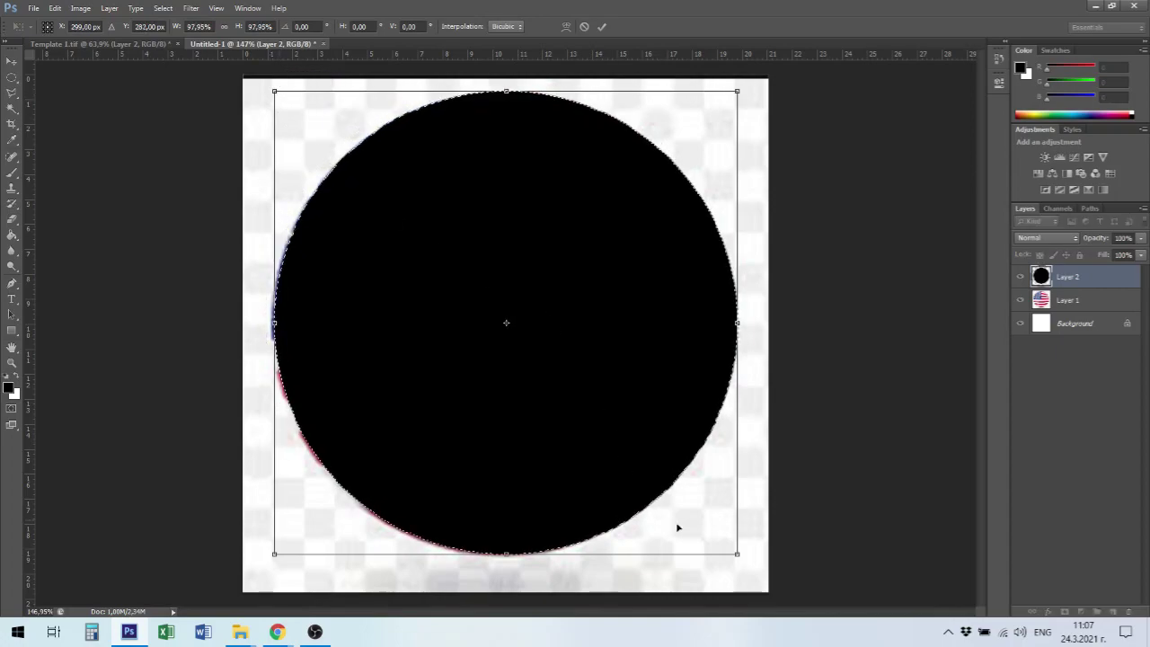
left_click_drag(737, 554, 736, 545)
key("Return")
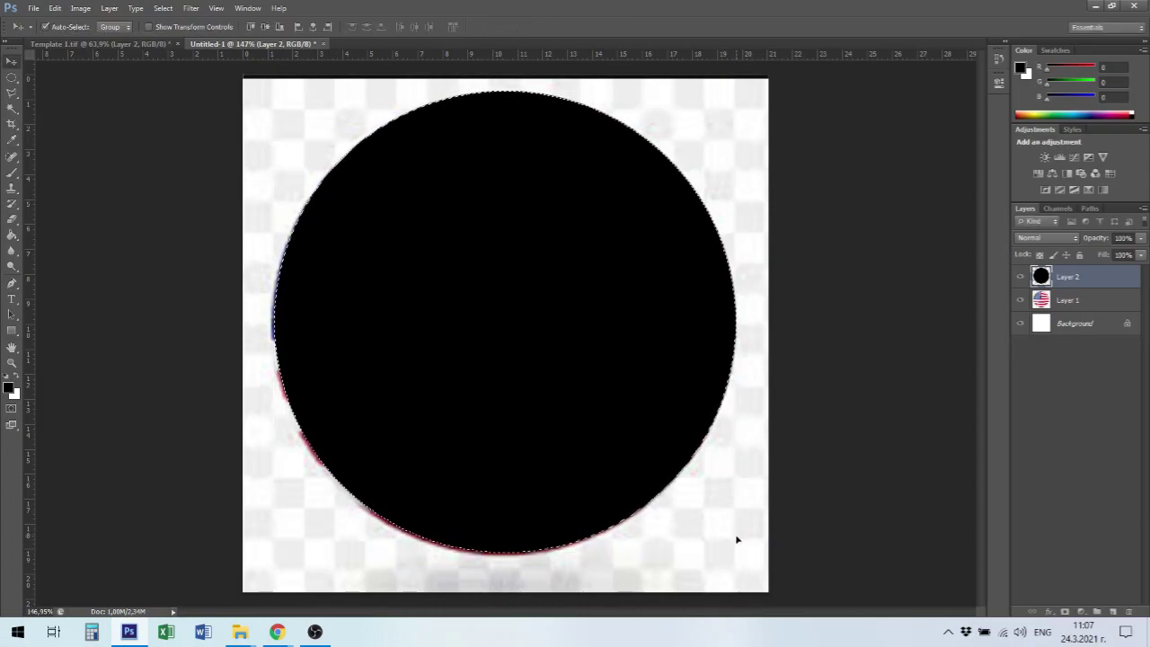
Delete everything outside the circular selection from the USA flag layer, hide the black circle and Background layers, and clear the selection.
left_click(1019, 279)
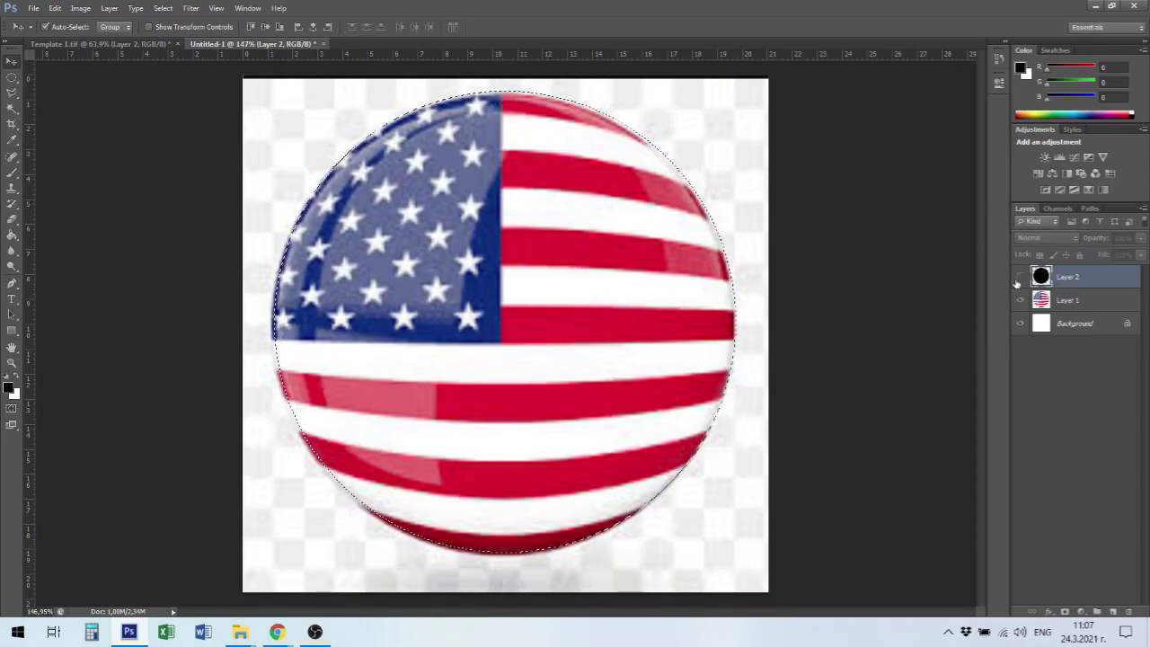
left_click(1070, 302)
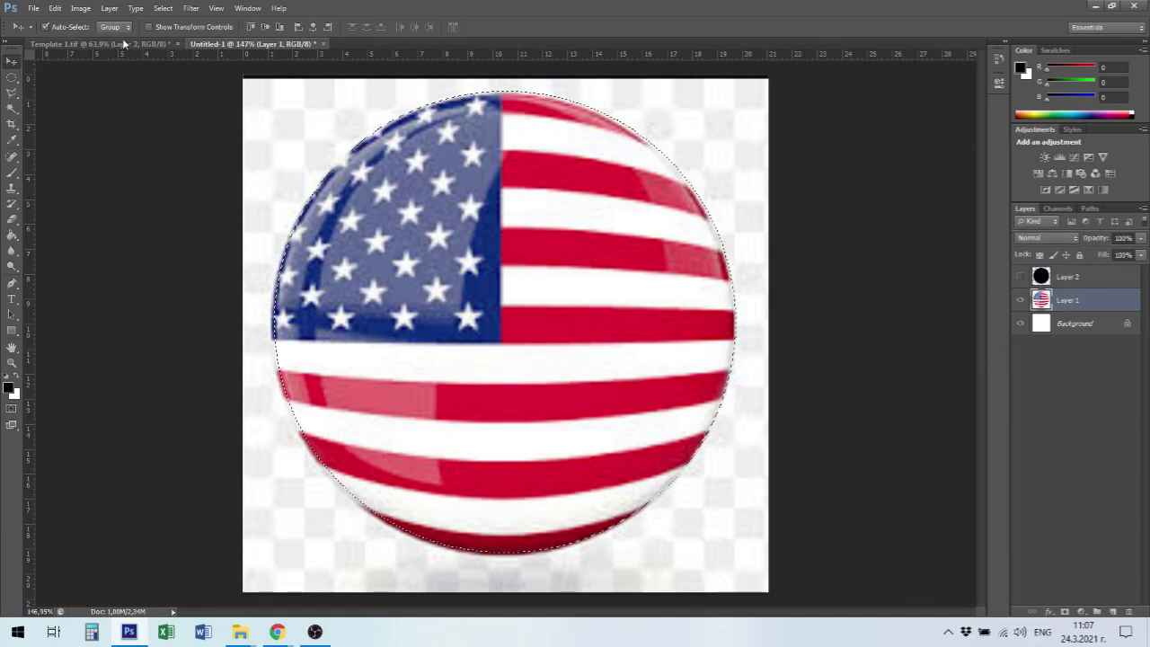
left_click(163, 9)
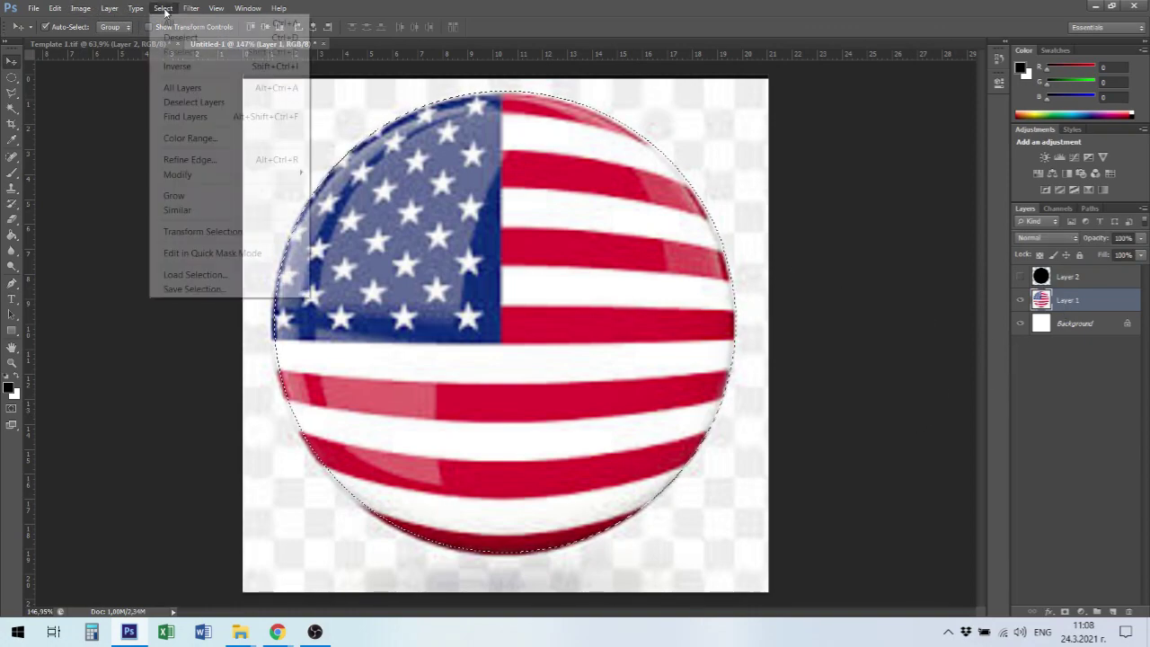
left_click(203, 66)
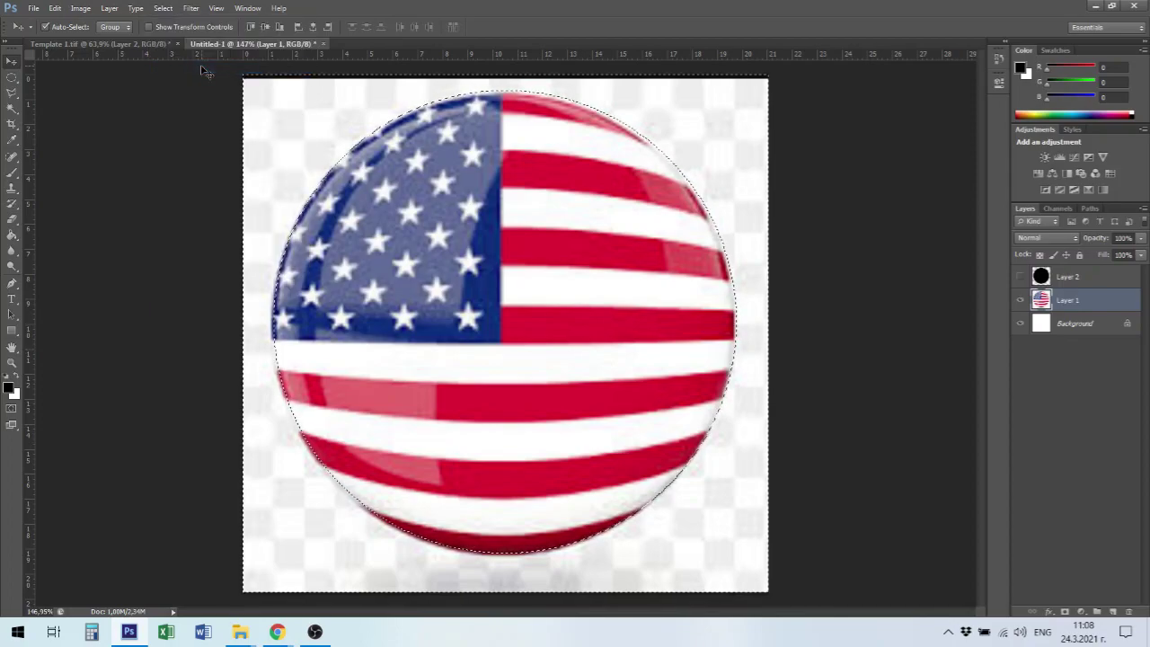
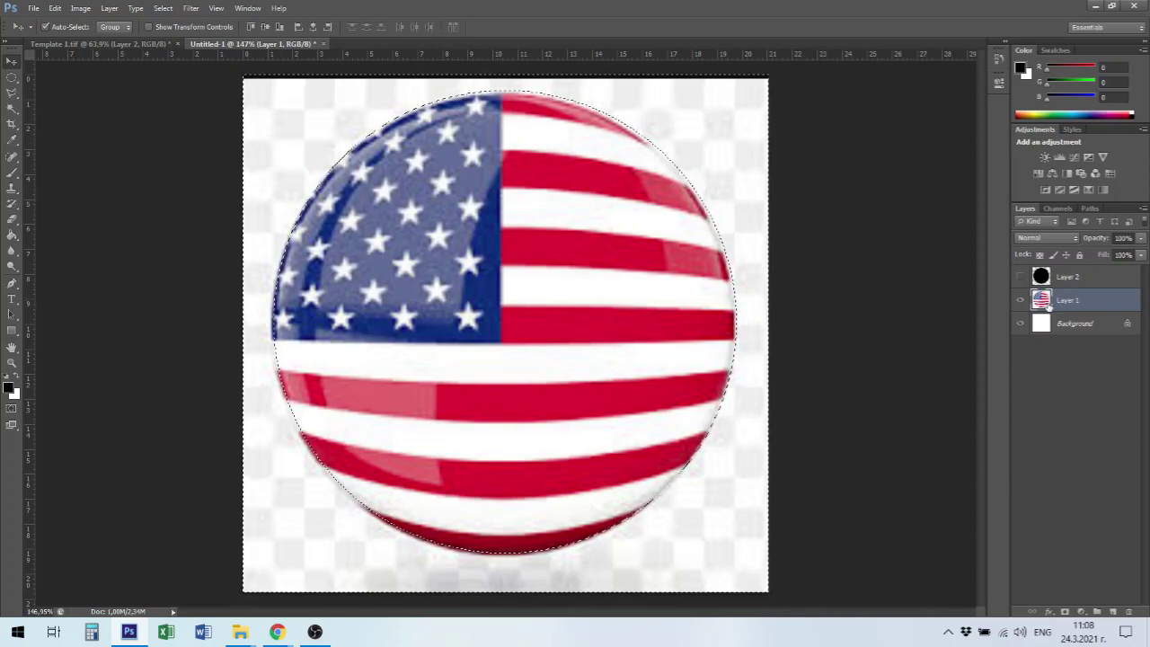
key("Delete")
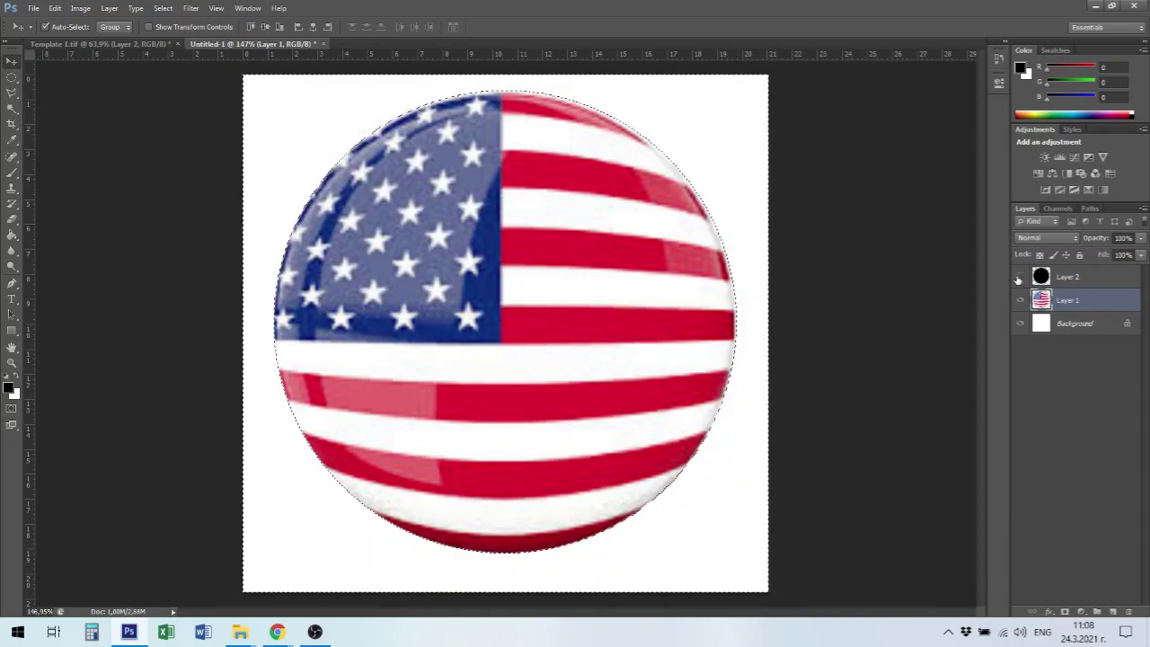
left_click(1020, 324)
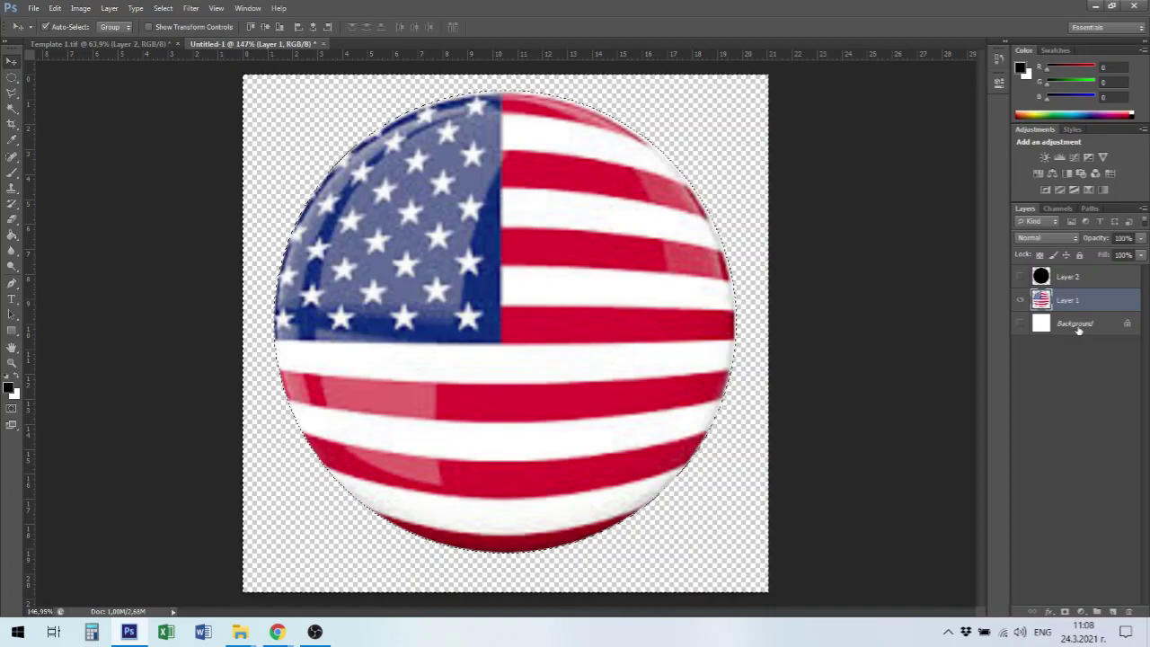
key("ctrl+d")
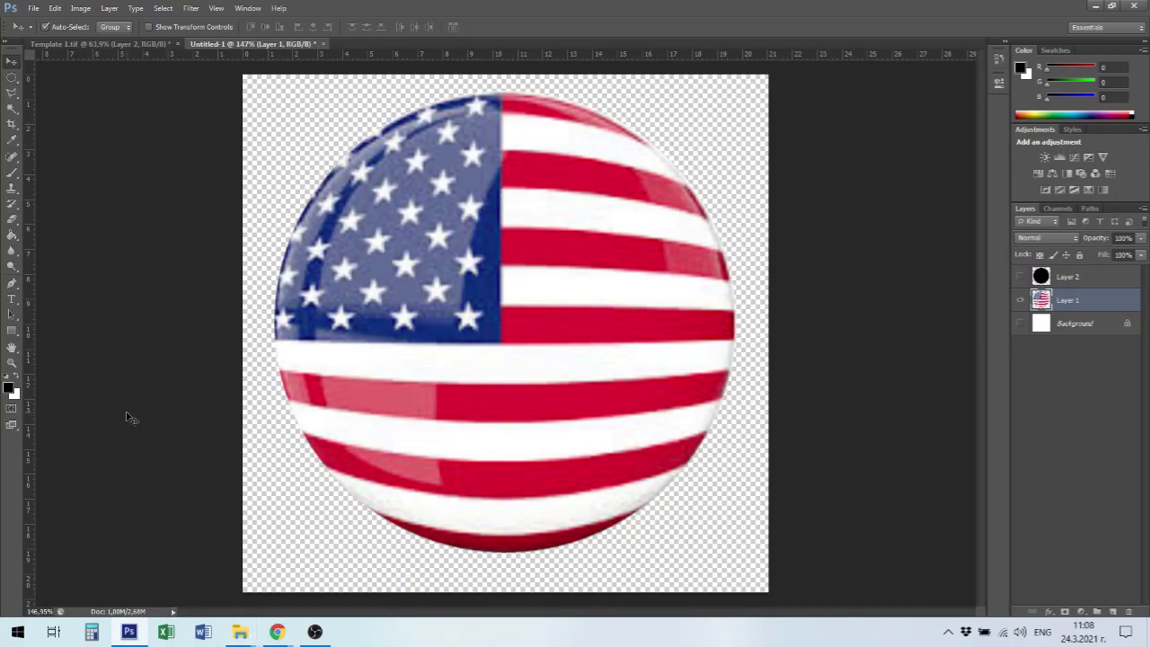
Open english-flag.png from the work folder under E-design 3 > web site on the Work (D:) drive.
key("ctrl+o")
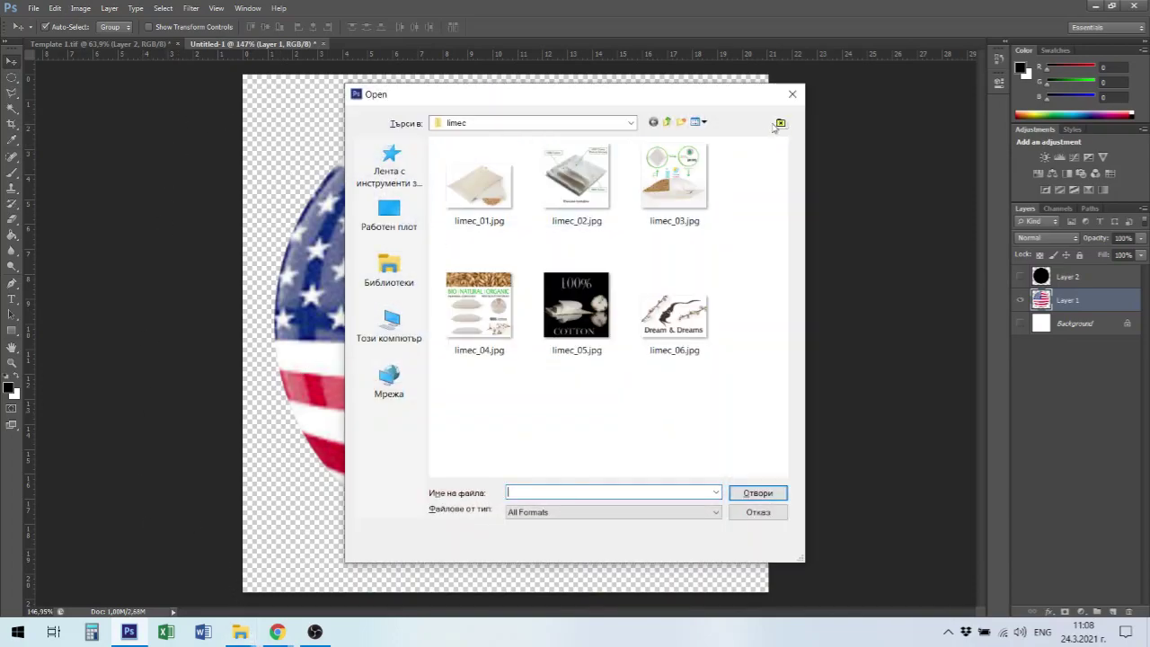
left_click(631, 123)
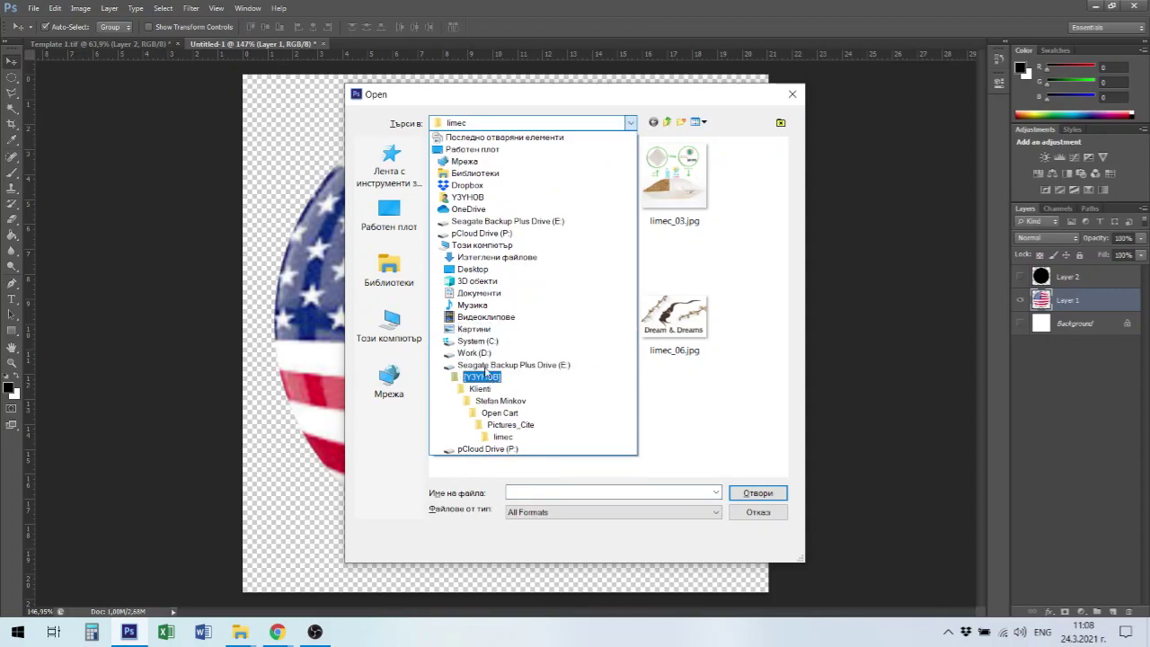
left_click(475, 353)
left_click(466, 160)
double_click(466, 160)
double_click(460, 147)
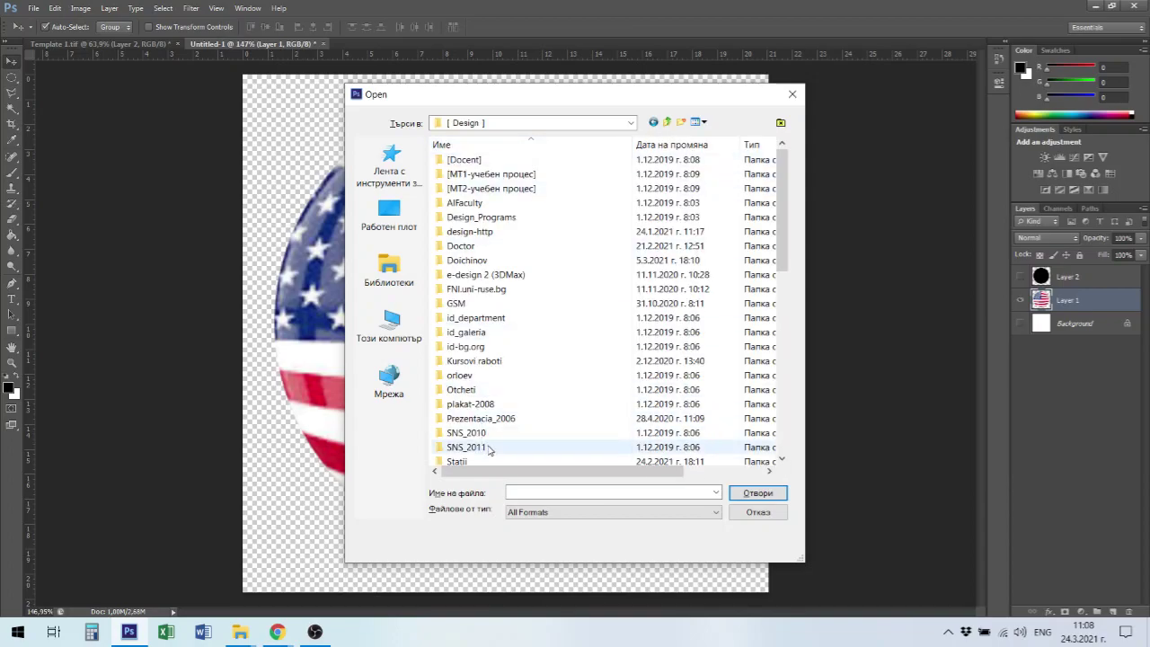
scroll(488, 449, "down", 3)
double_click(482, 420)
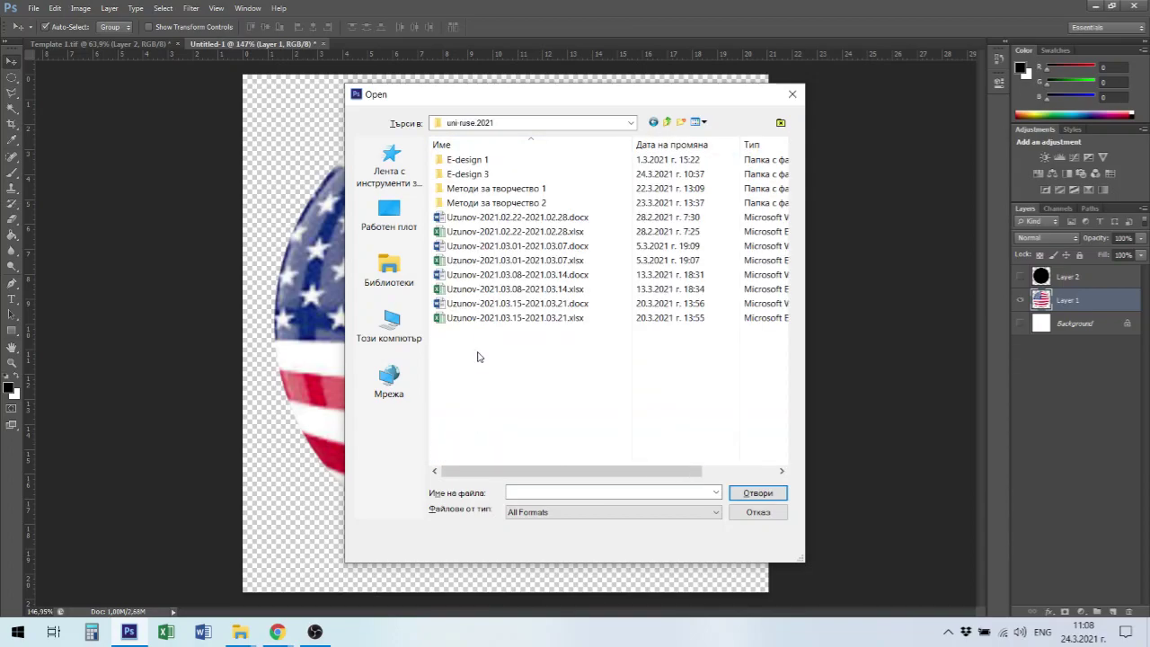
double_click(467, 173)
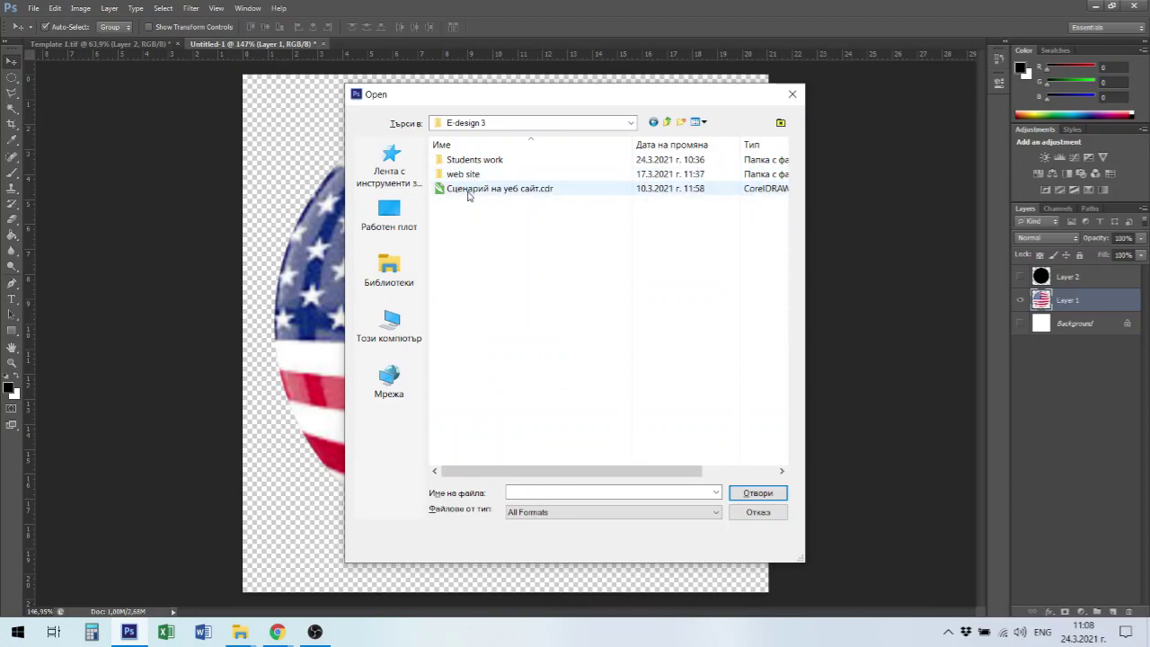
double_click(463, 176)
double_click(452, 162)
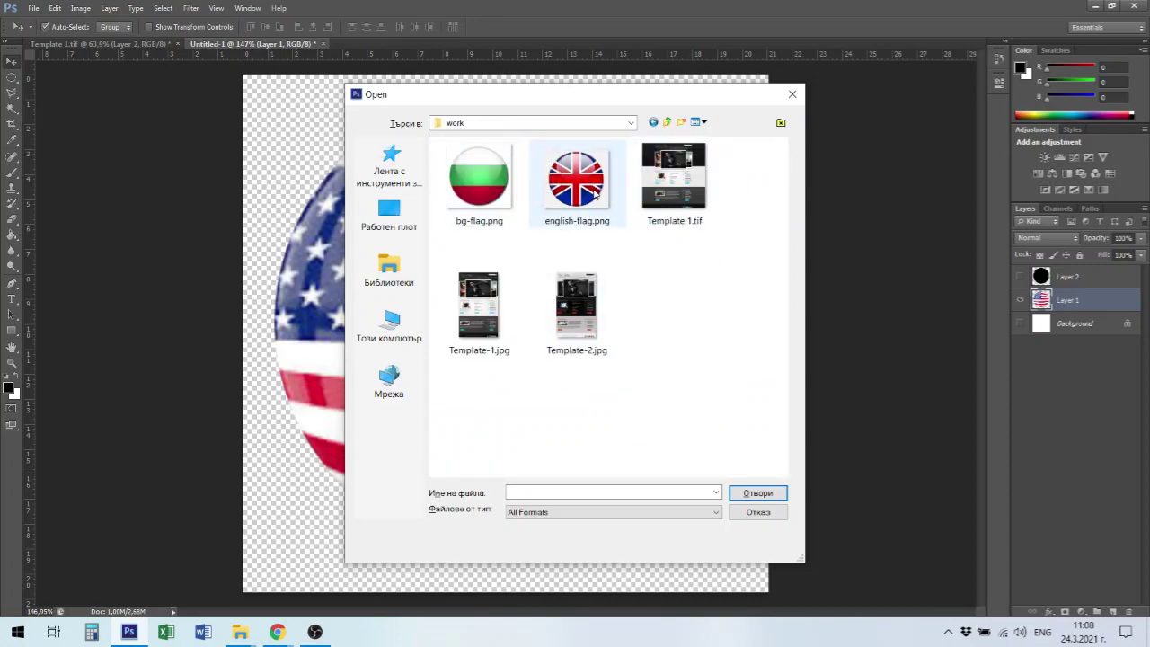
left_click(588, 181)
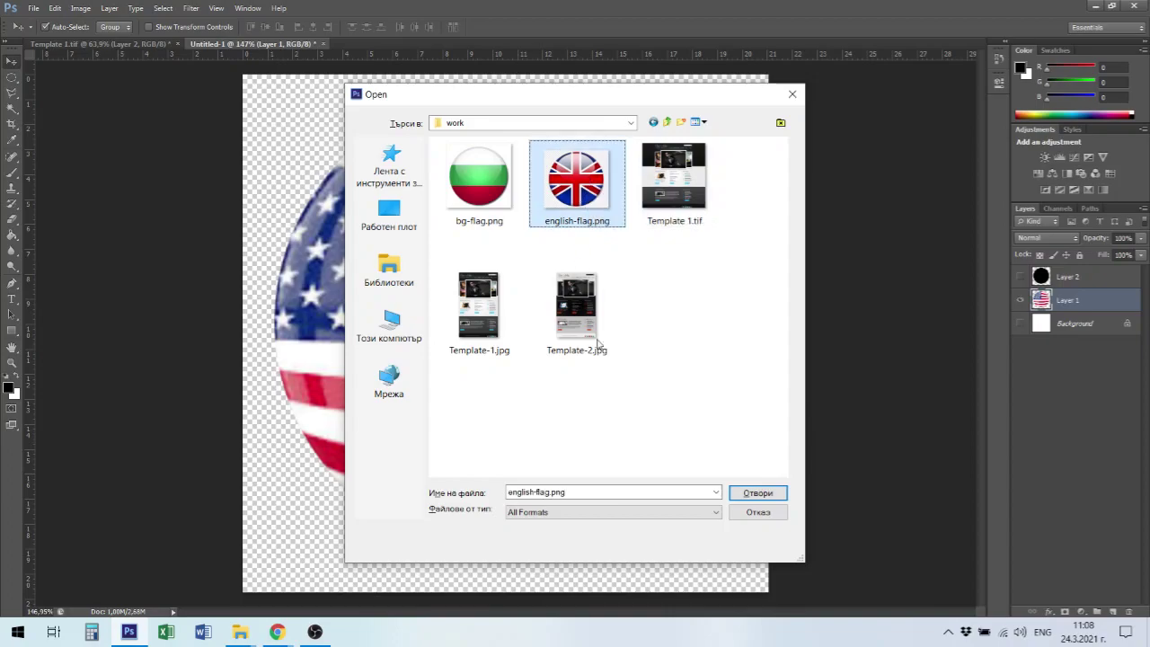
left_click(758, 493)
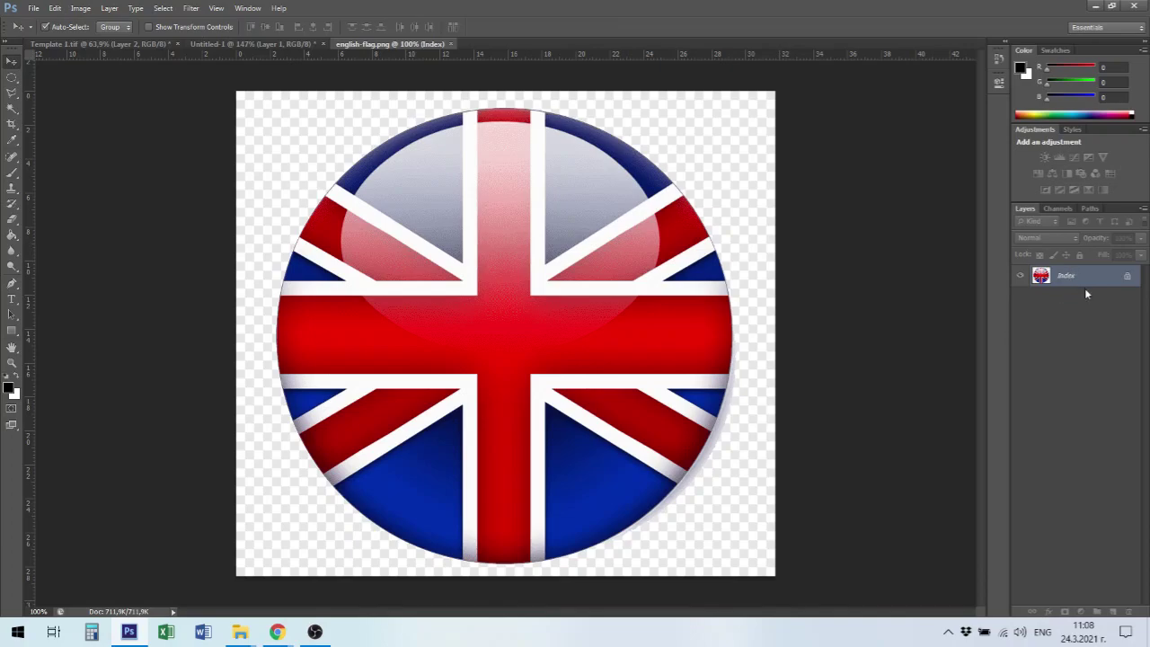
Convert the English flag image from indexed to RGB Color mode and duplicate its Background layer as Background copy.
left_click(80, 9)
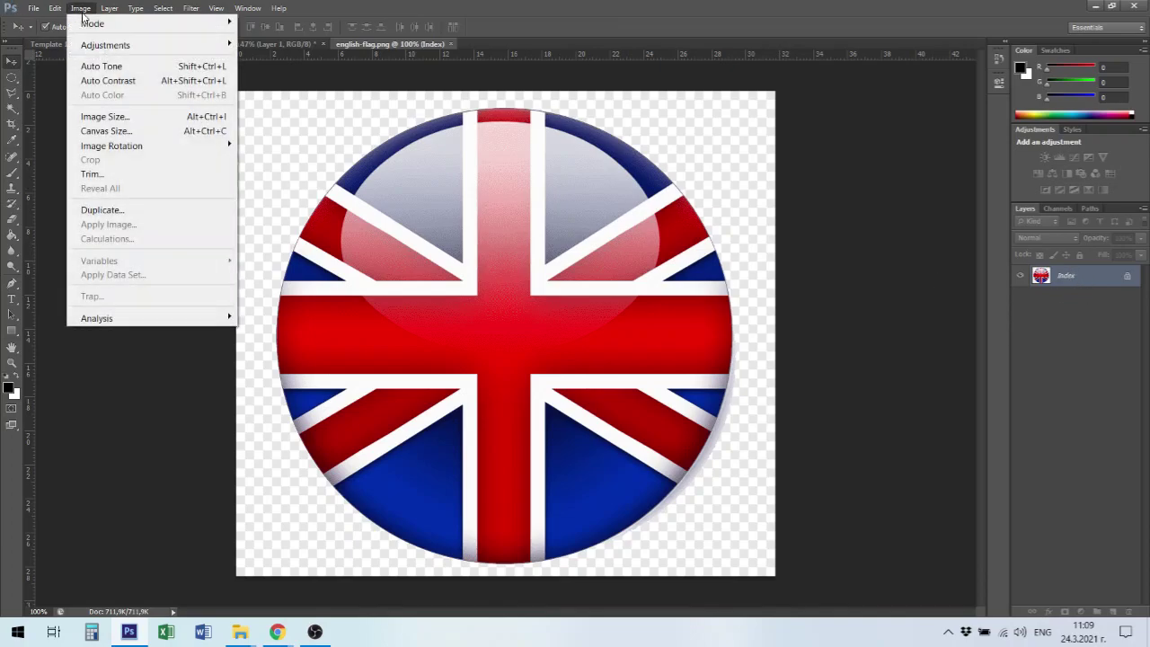
mouse_move(98, 27)
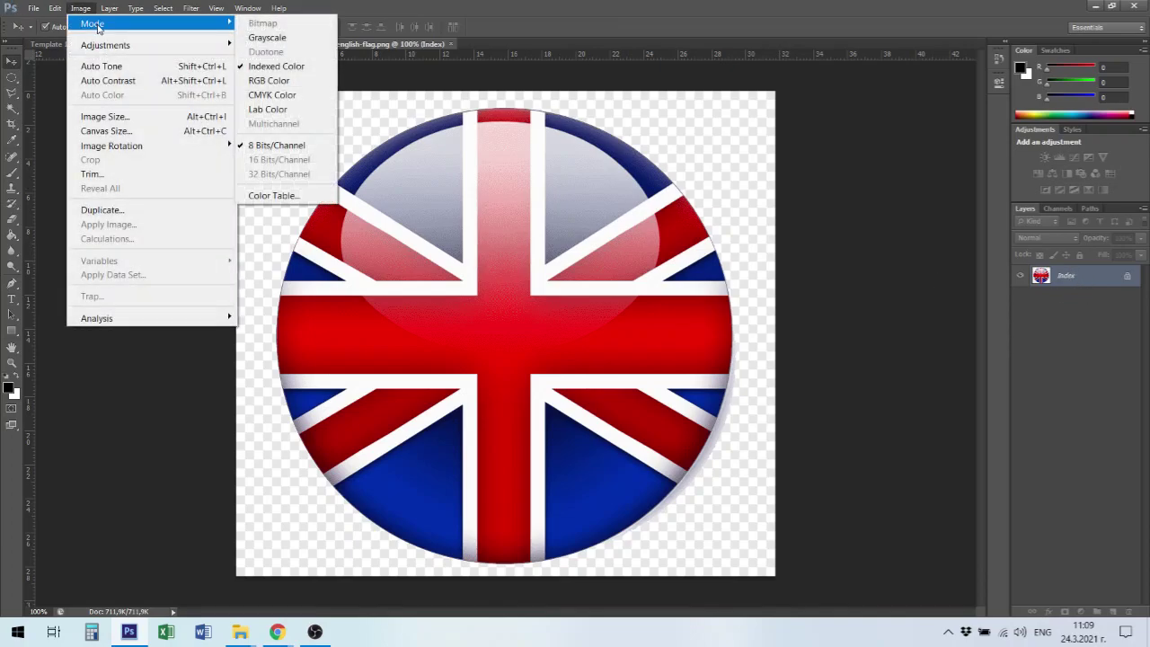
left_click(288, 80)
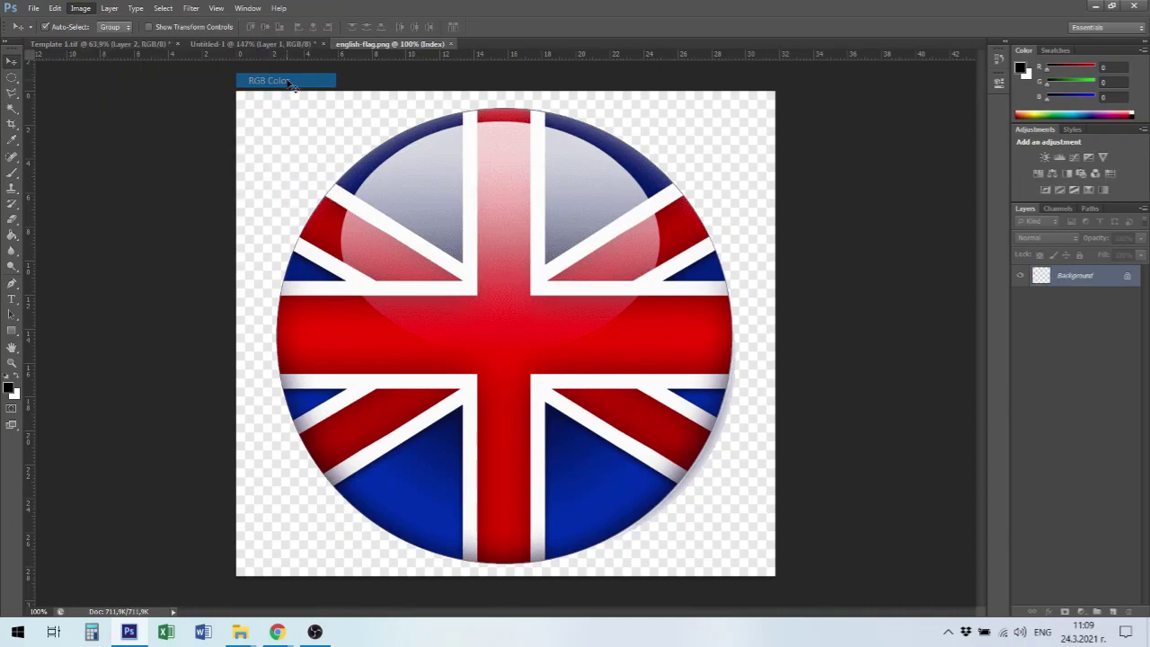
right_click(1078, 280)
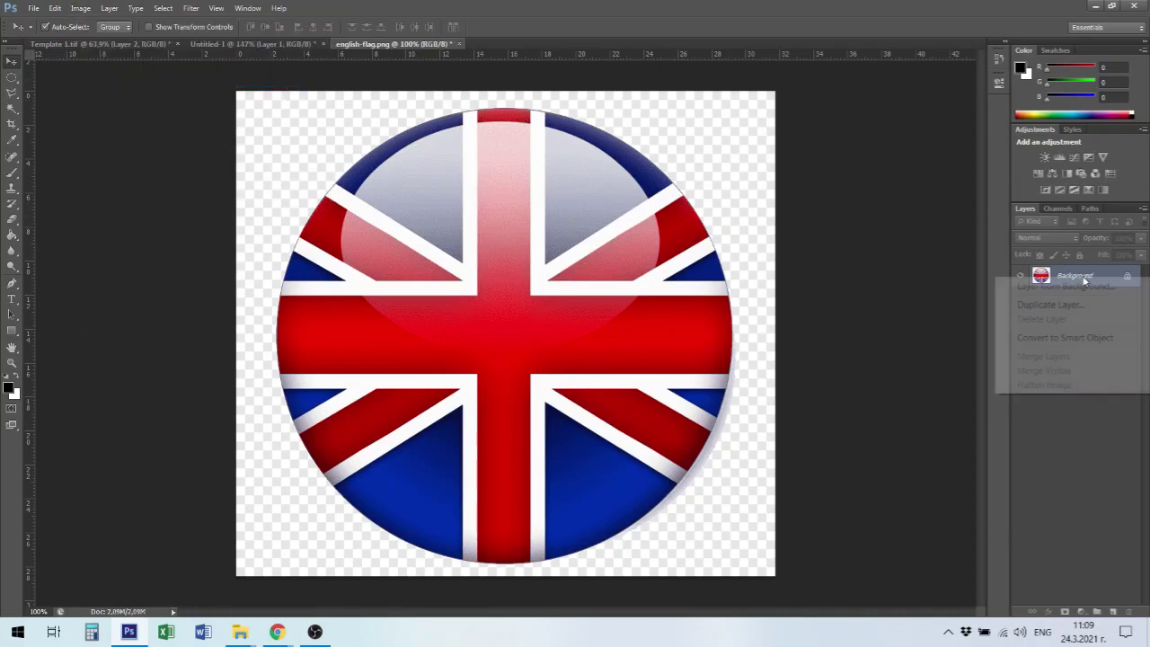
left_click(1077, 308)
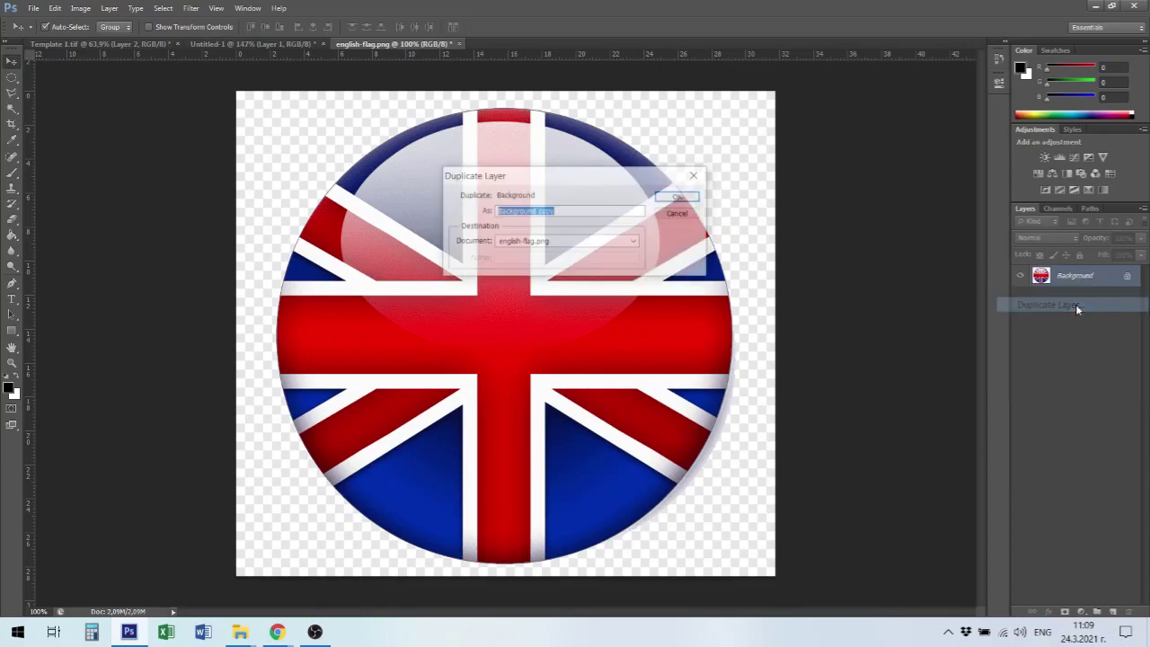
left_click(679, 196)
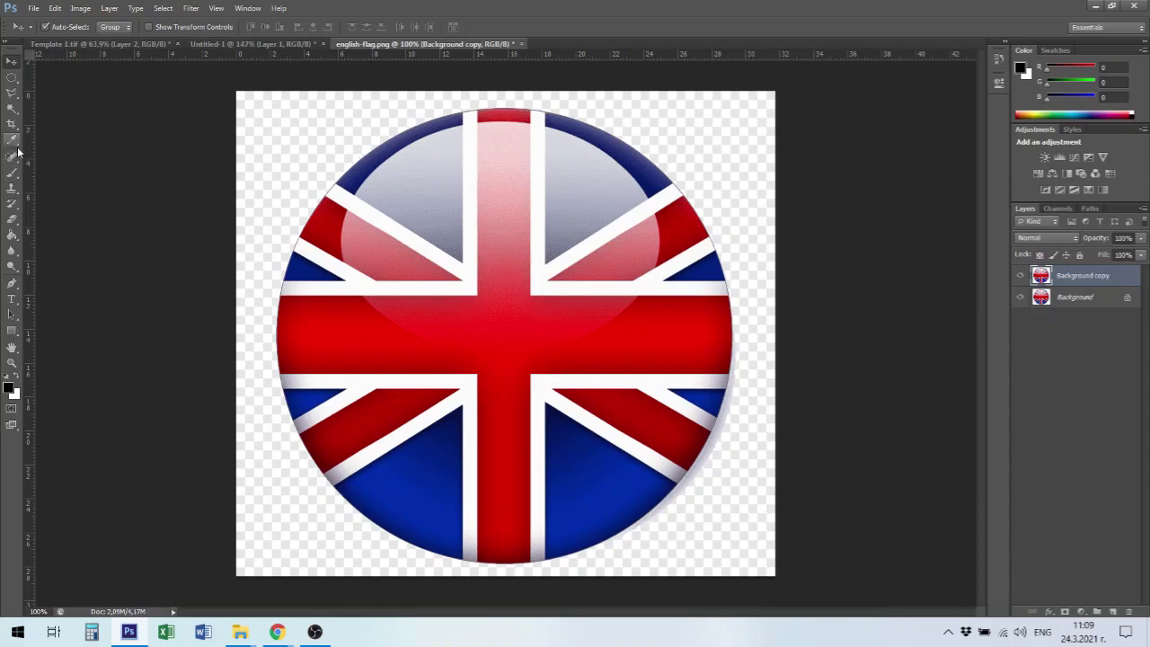
Remove the fake checkered backdrop around the flag on Background copy with the Magic Wand, hide the Background layer, and clear the selection.
left_click(11, 109)
left_click(334, 135)
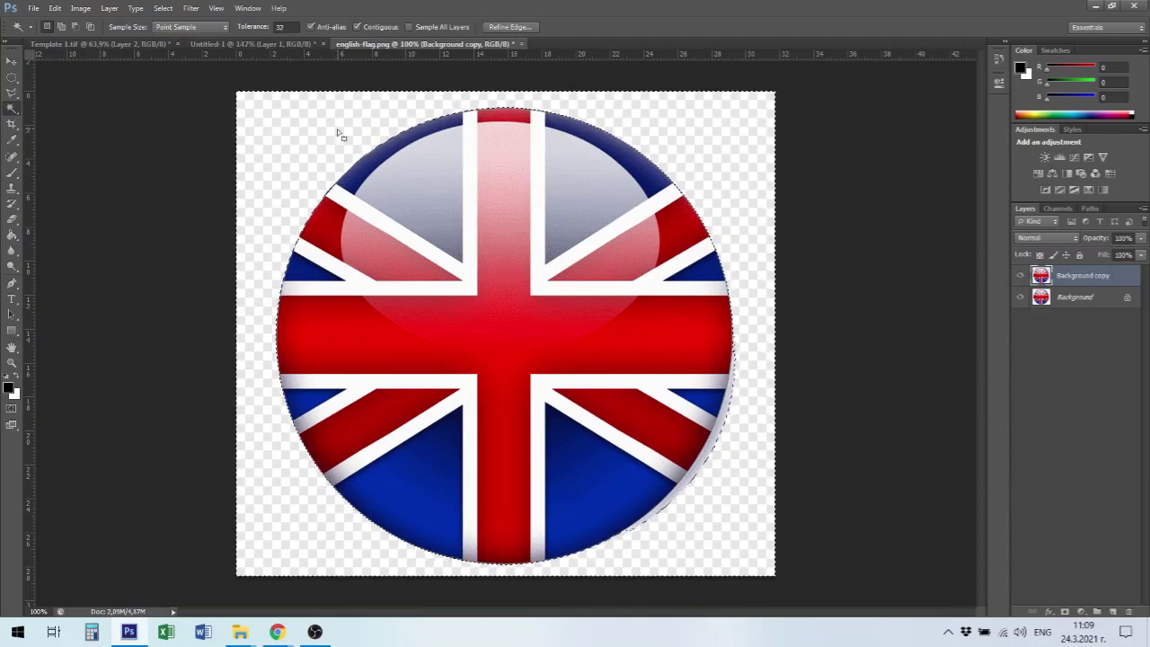
left_click(1020, 296)
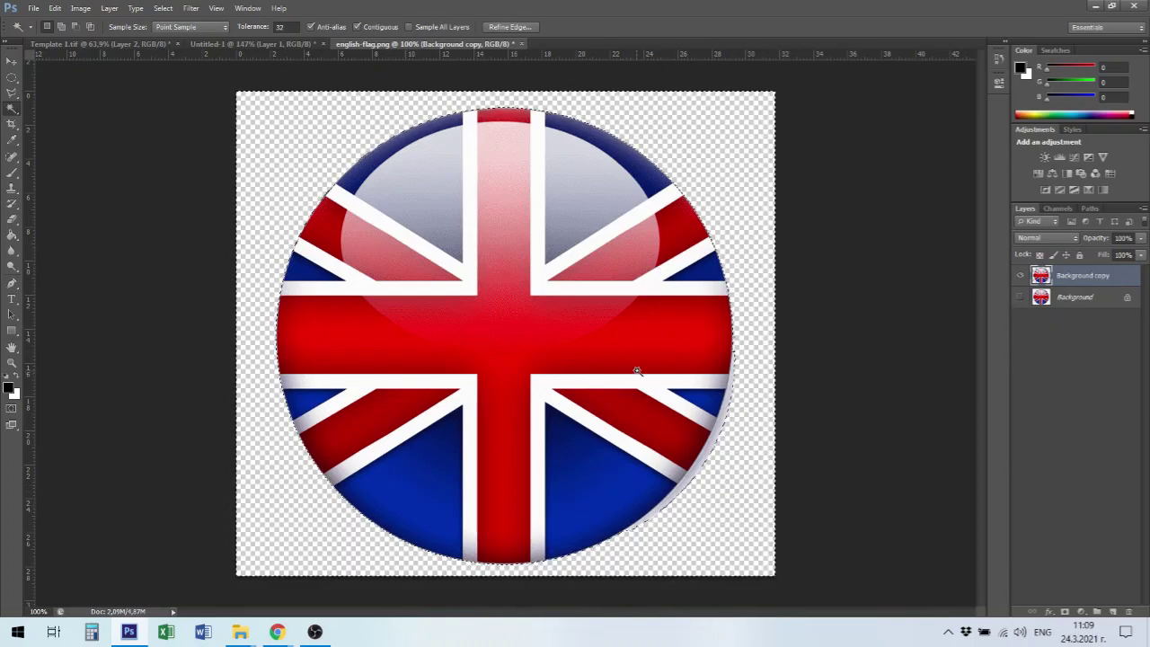
left_click(1082, 299)
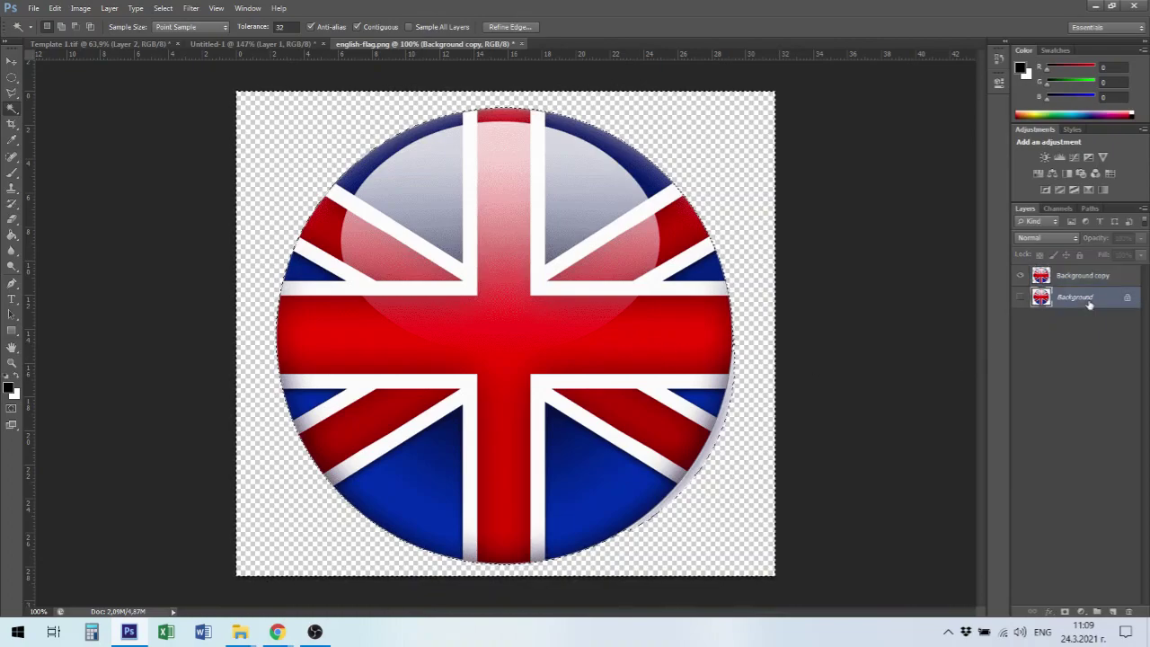
key("ctrl+d")
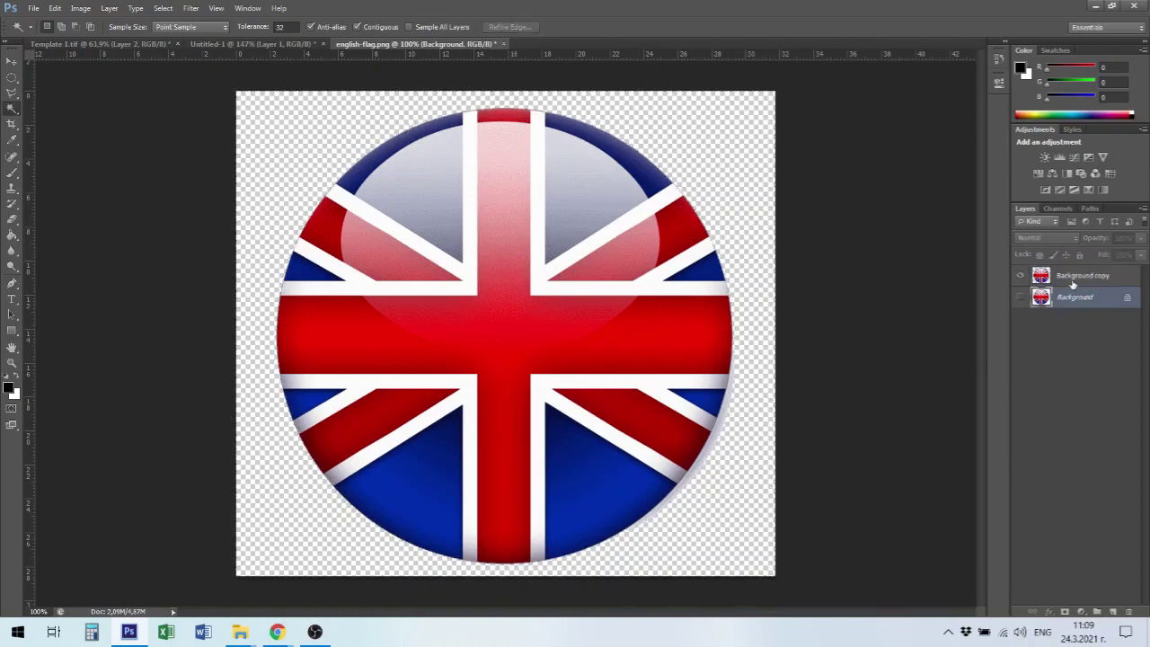
Load the cut-out flag on Background copy as a selection, try cutting it from the layer, and undo the cut.
left_click(1048, 281)
left_click(1046, 280, "ctrl")
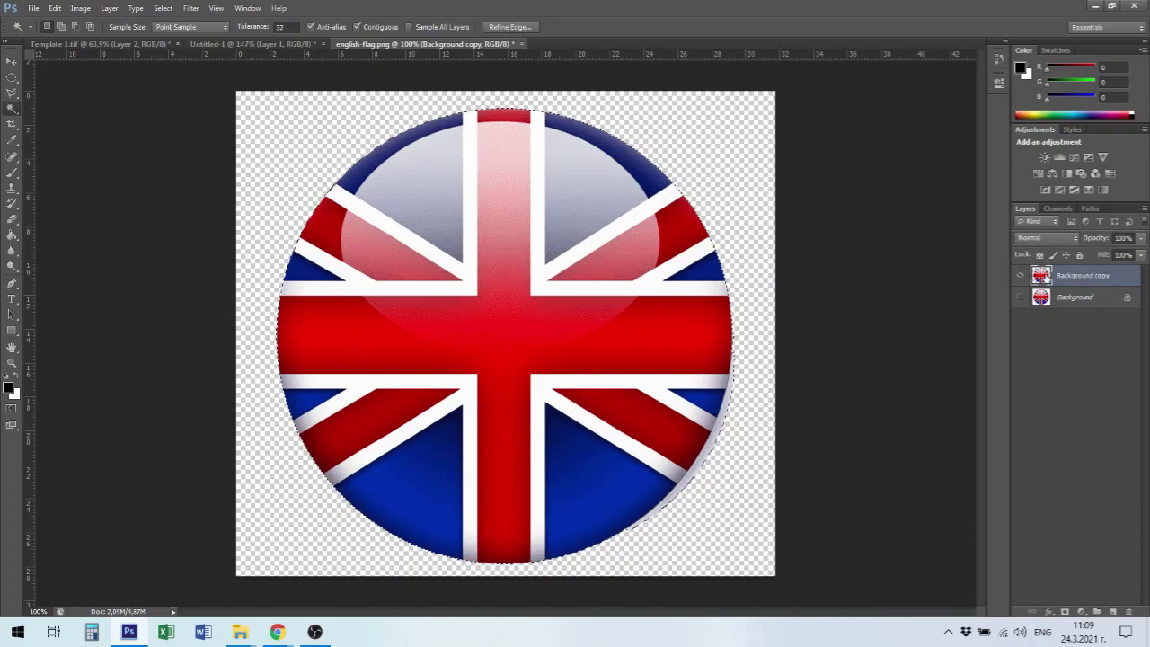
key("ctrl+x")
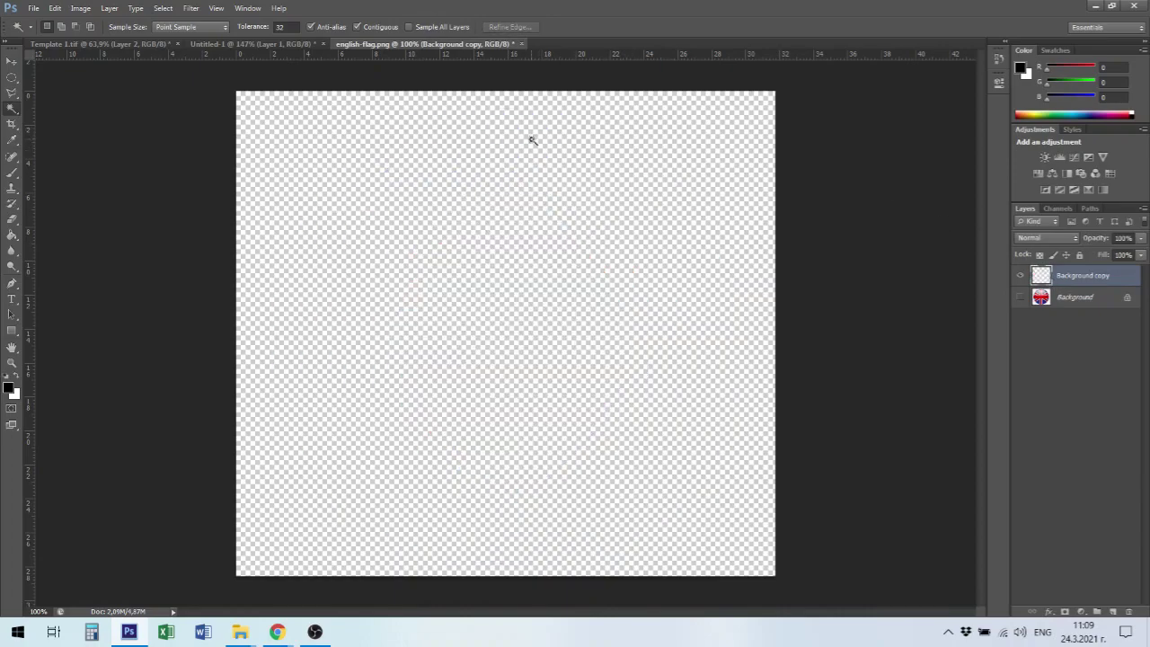
key("ctrl+z")
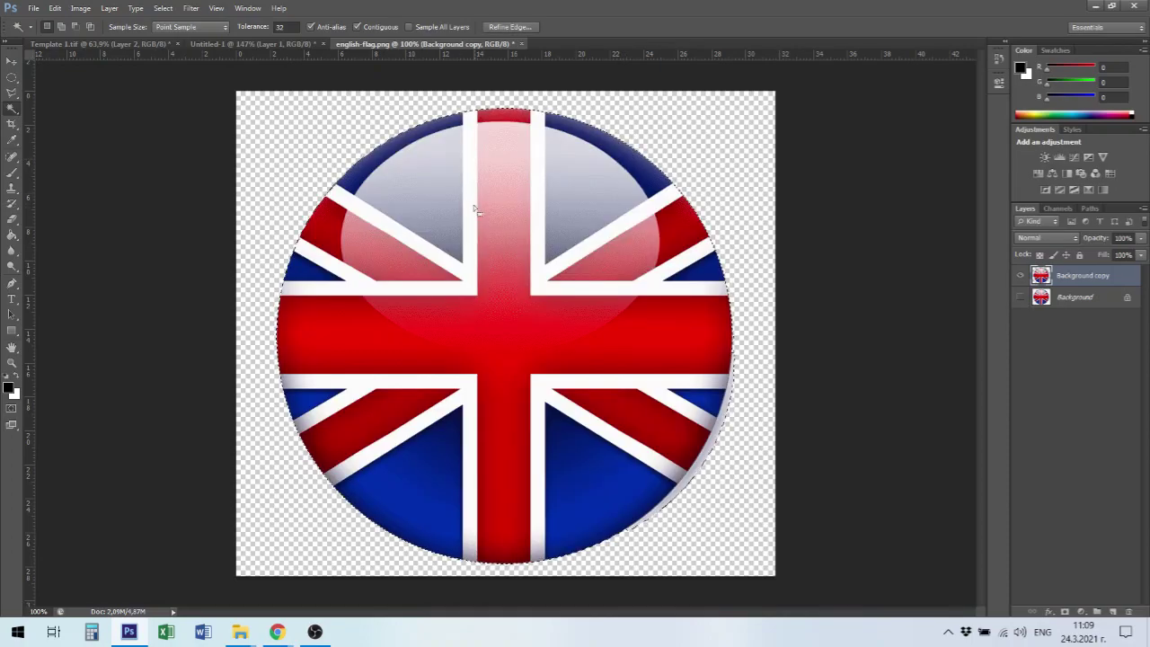
Check the image size of the USA flag in the Untitled-1 document.
left_click(247, 43)
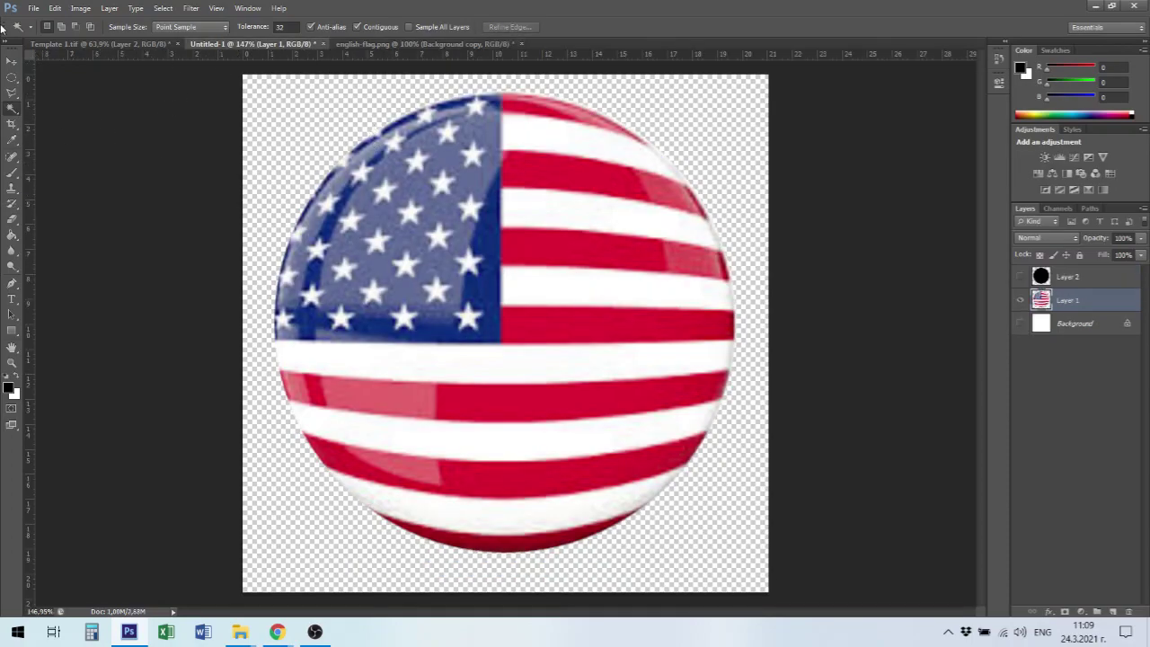
left_click(80, 9)
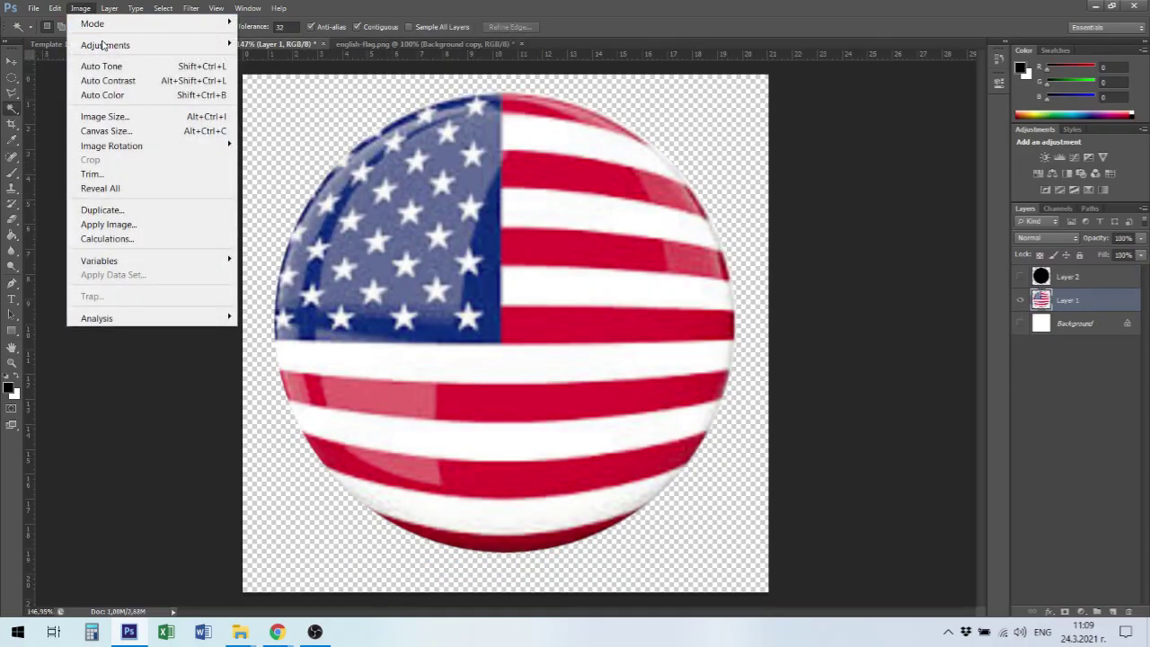
left_click(114, 117)
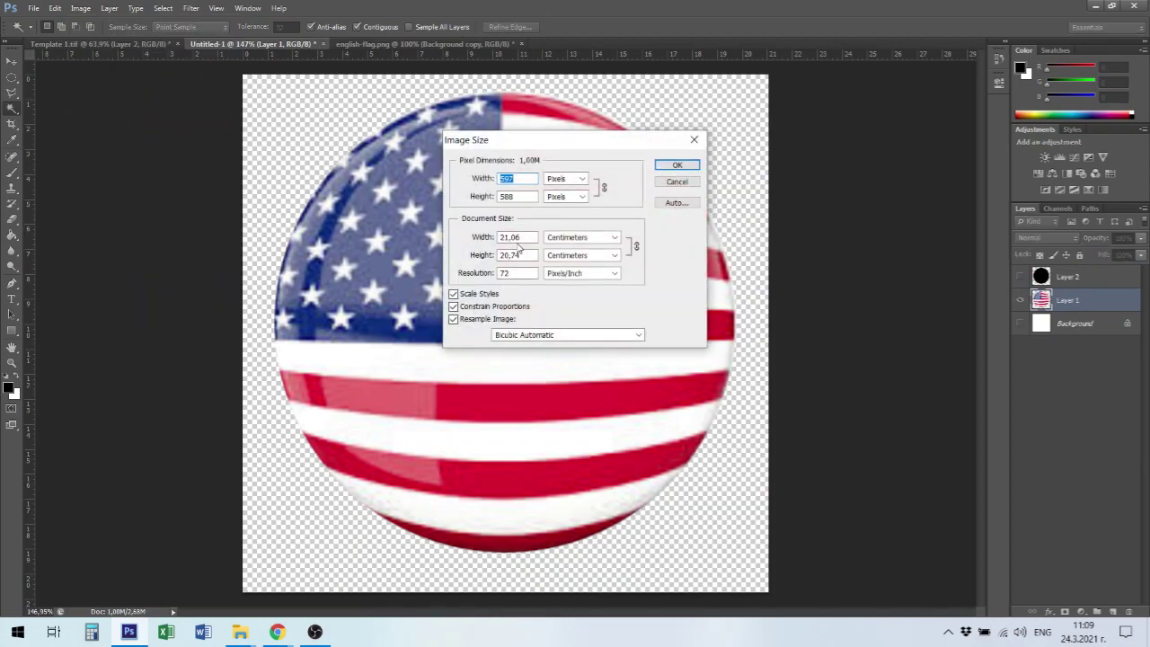
left_click(679, 183)
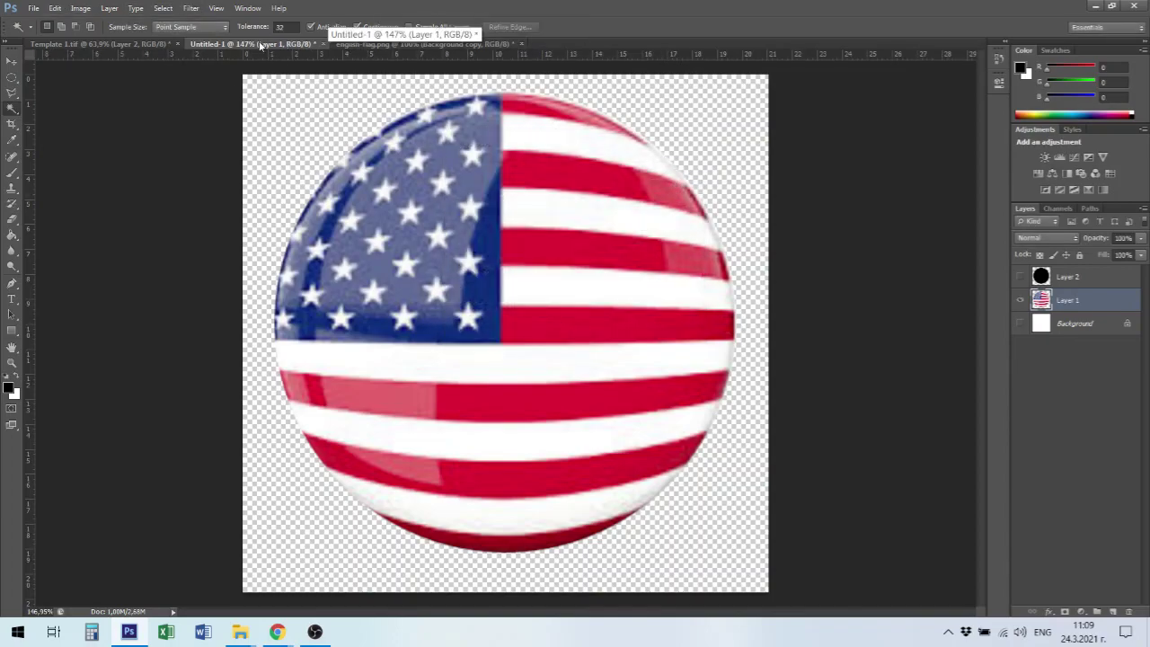
Cut the USA flag from Layer 1 and close Untitled-1 without saving.
left_click(1043, 302, "ctrl")
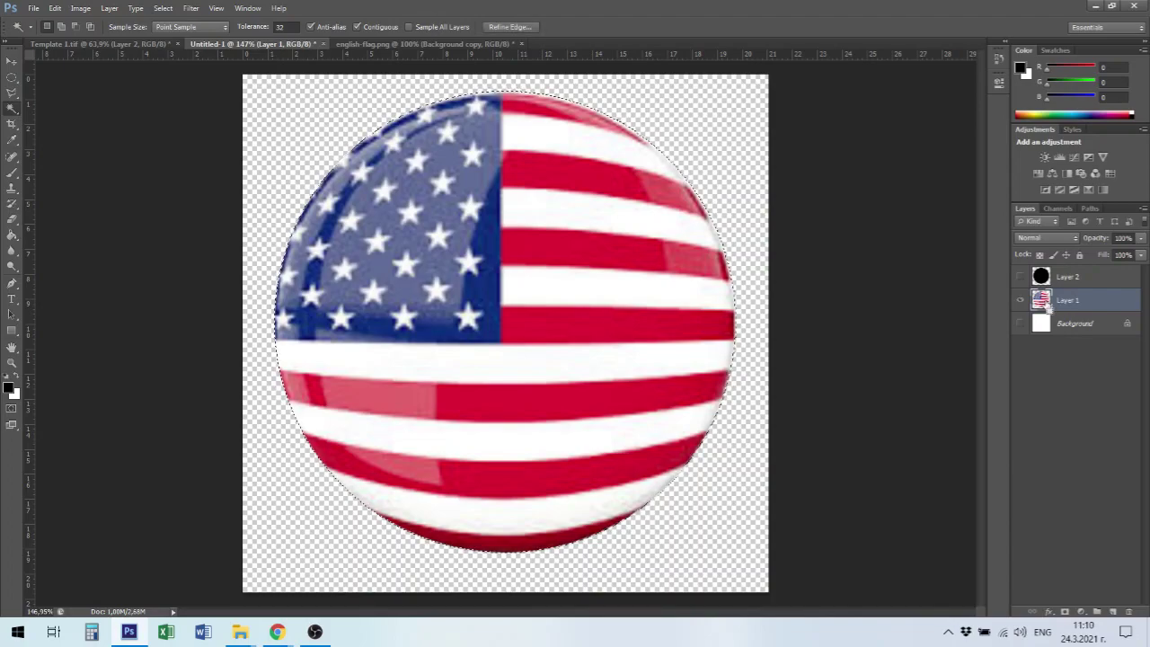
key("ctrl+x")
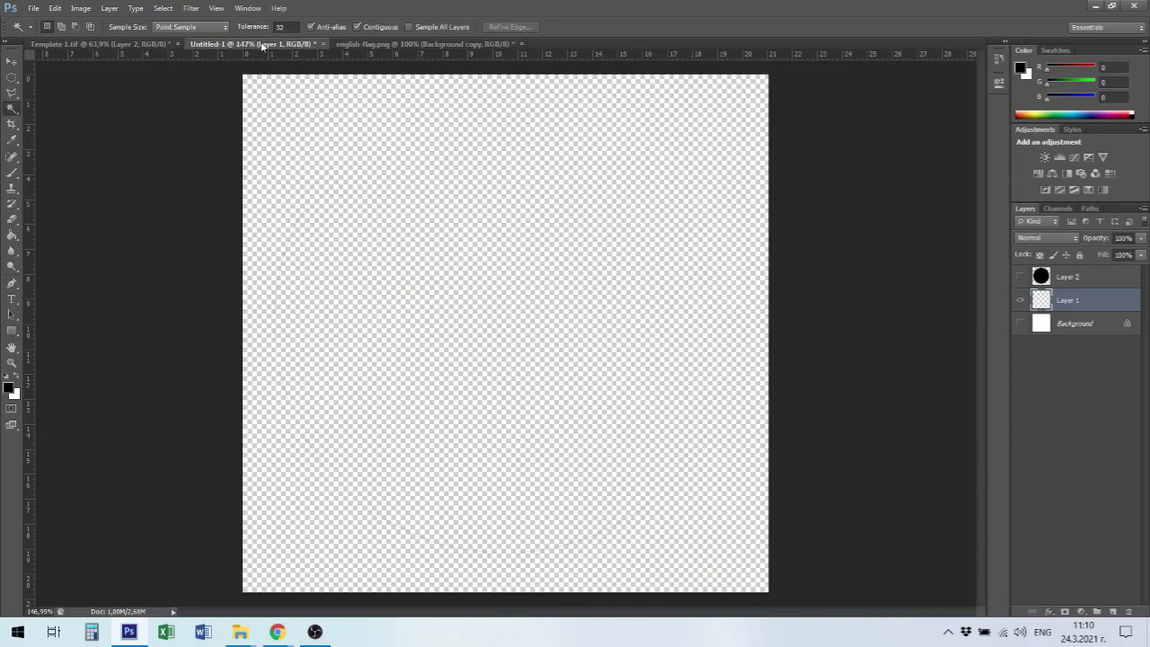
left_click(321, 43)
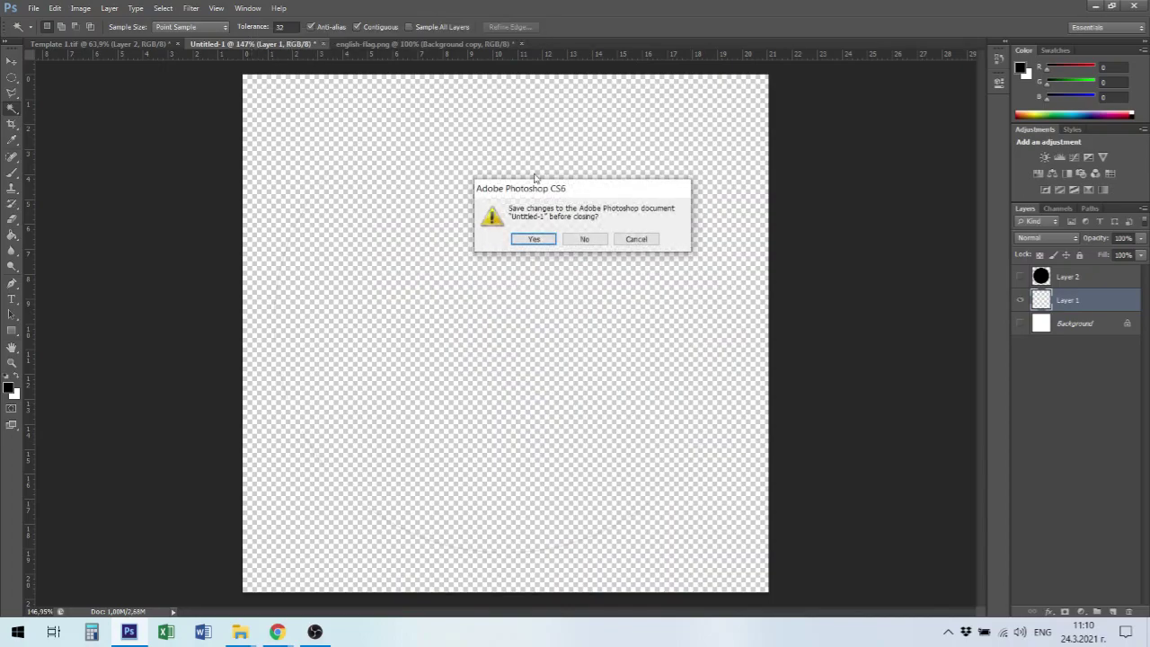
left_click(584, 239)
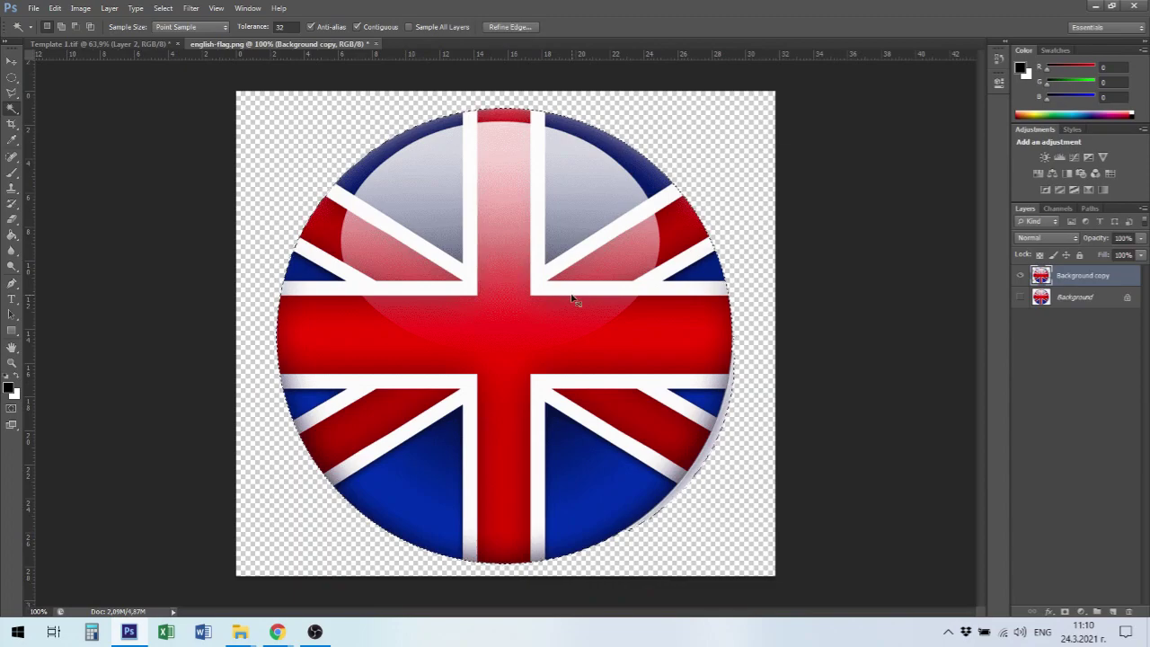
Paste the USA flag over the English flag and scale it proportionally to 145.80% to cover it.
key("ctrl+v")
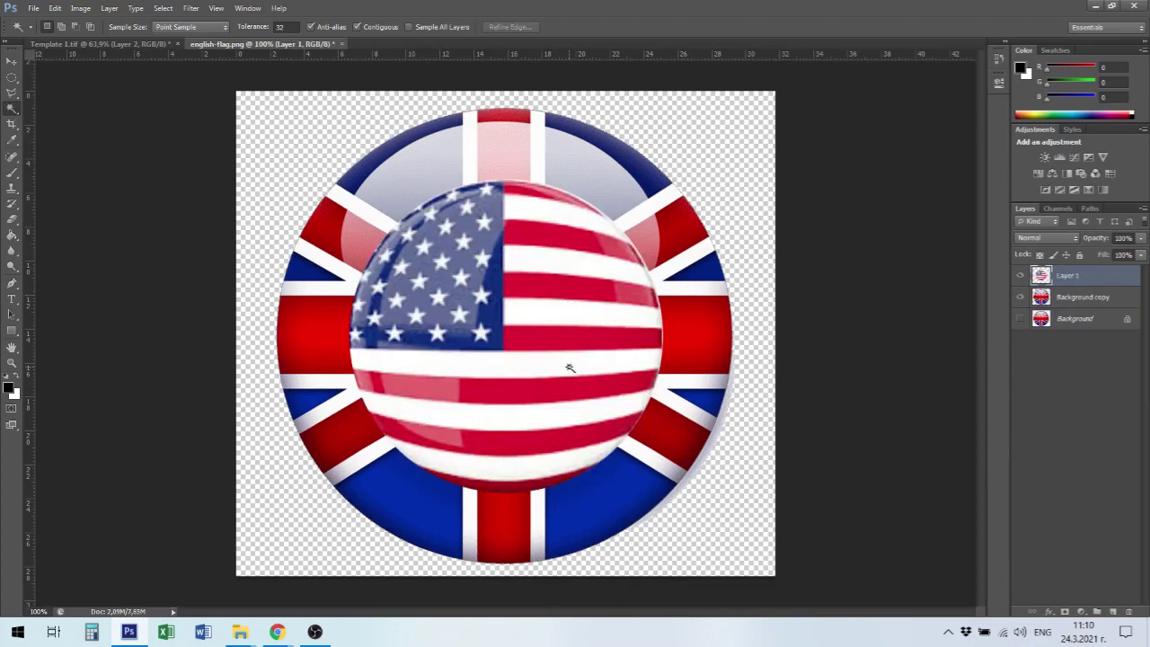
key("t")
key("v")
key("ctrl+t")
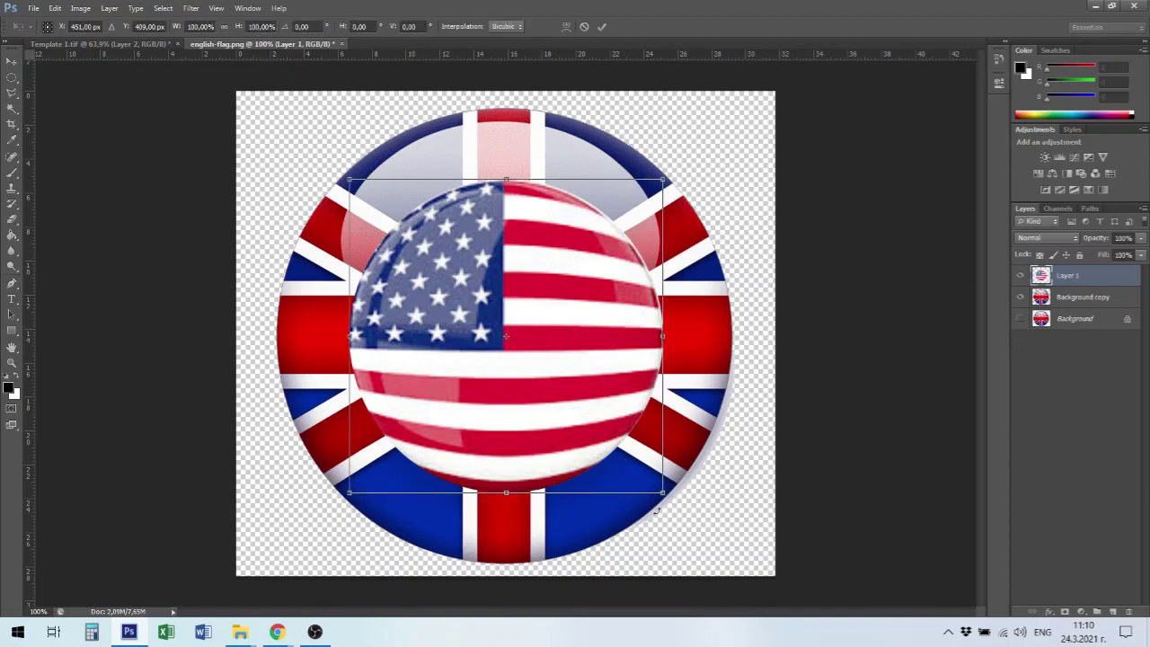
left_click_drag(661, 494, 714, 543)
left_click_drag(351, 181, 281, 106)
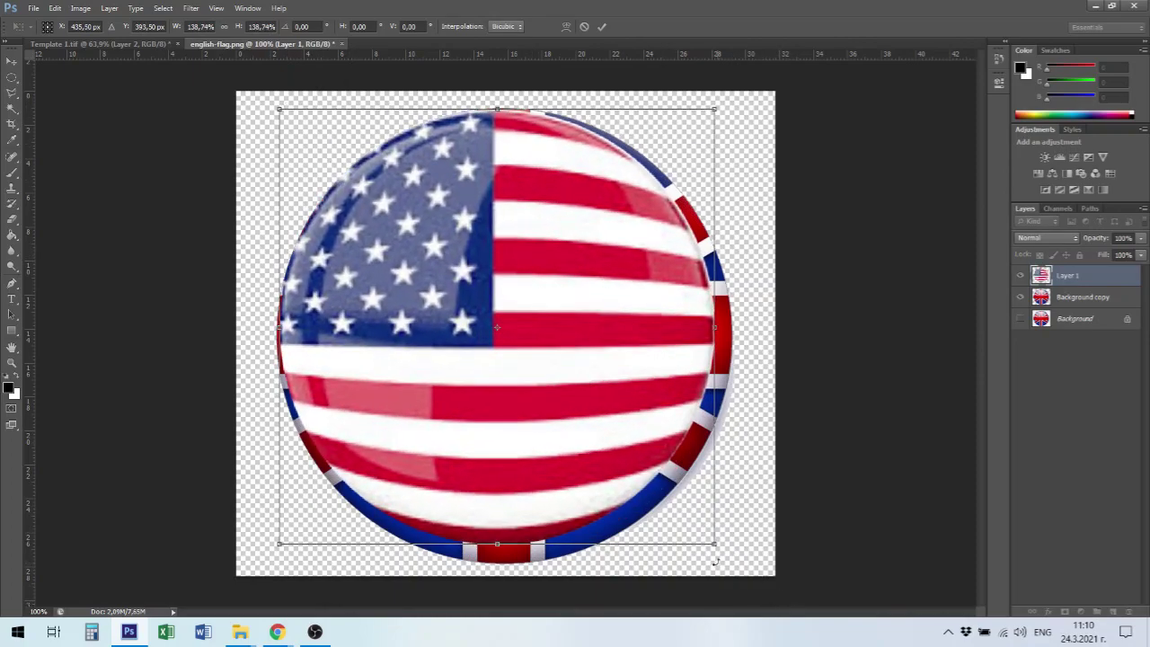
left_click_drag(714, 544, 737, 563)
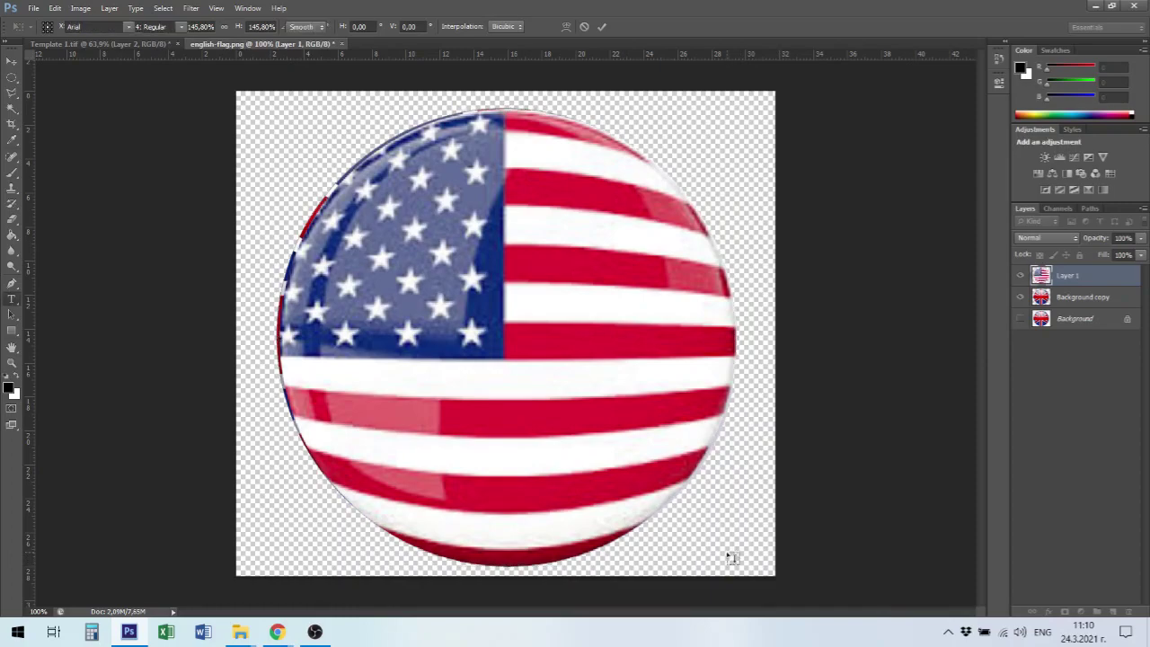
key("Return")
Align the pasted USA flag with the left edge of the English flag and enlarge it to 101.83%.
key("t")
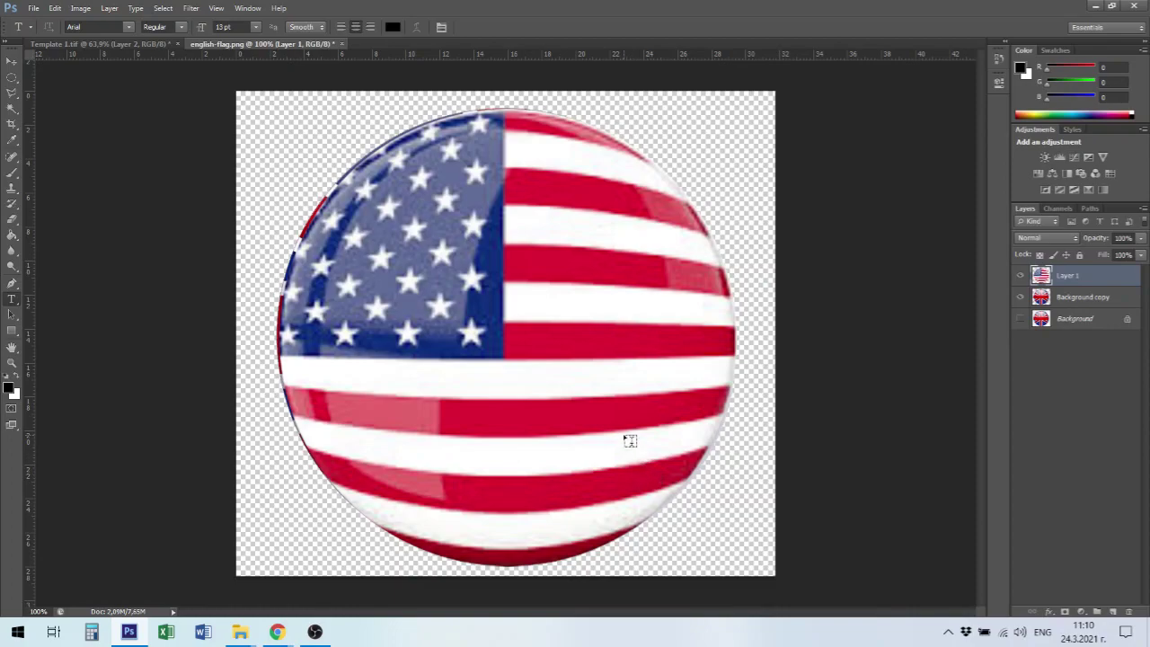
key("v")
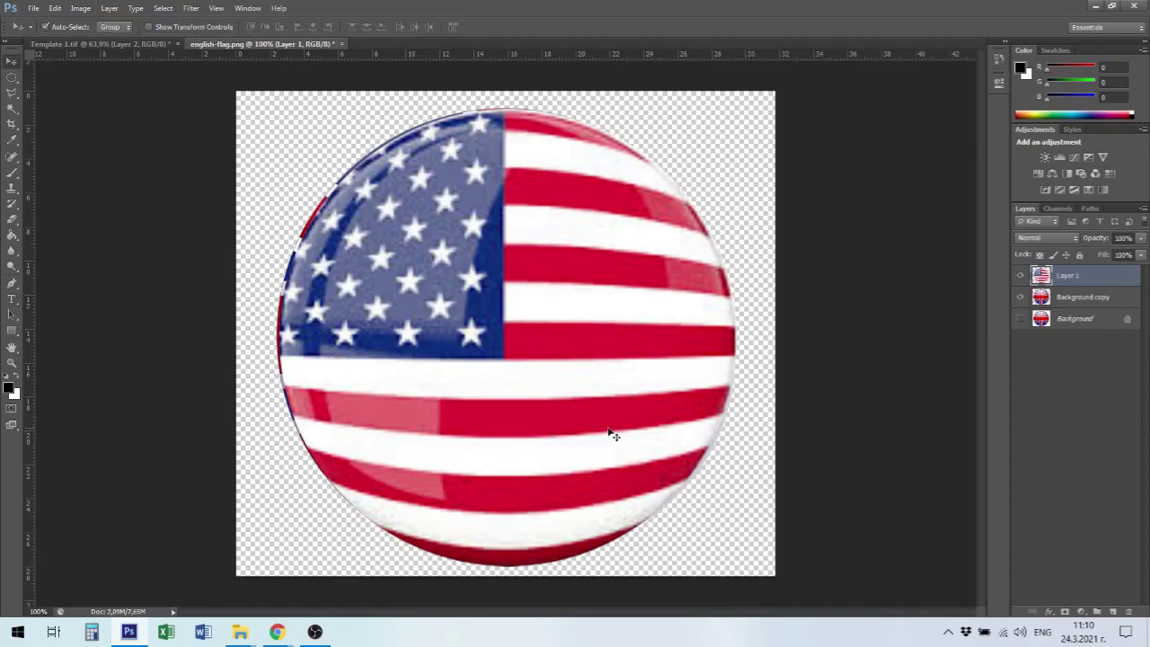
left_click_drag(605, 432, 601, 433)
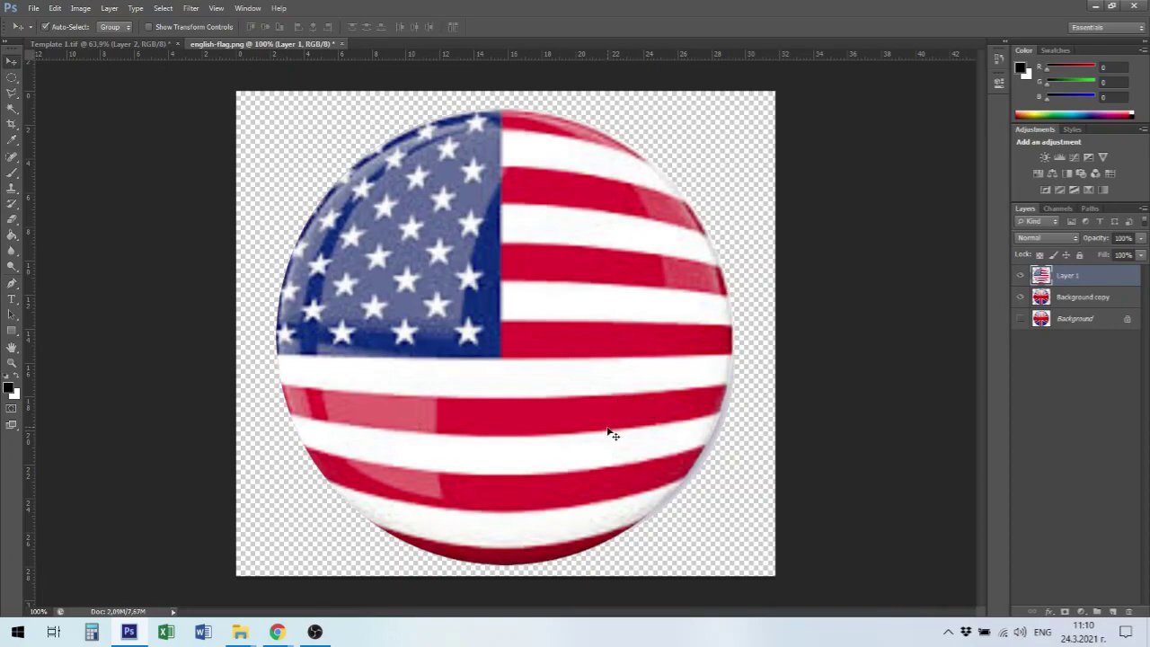
key("ctrl+t")
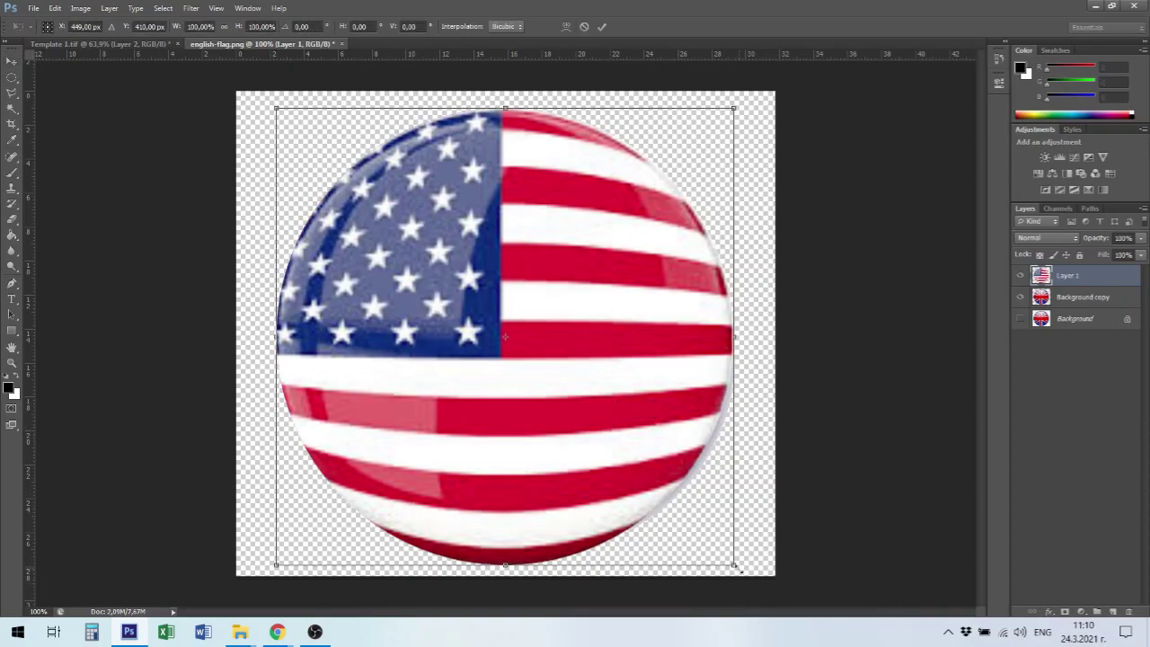
left_click_drag(734, 566, 742, 574)
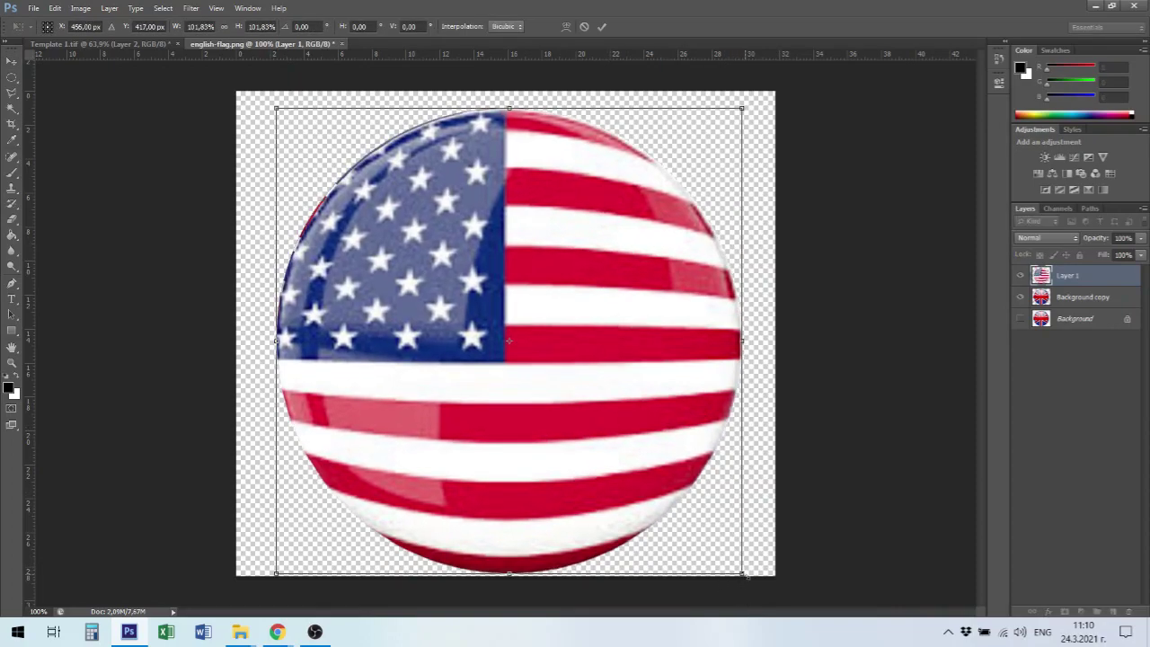
key("Return")
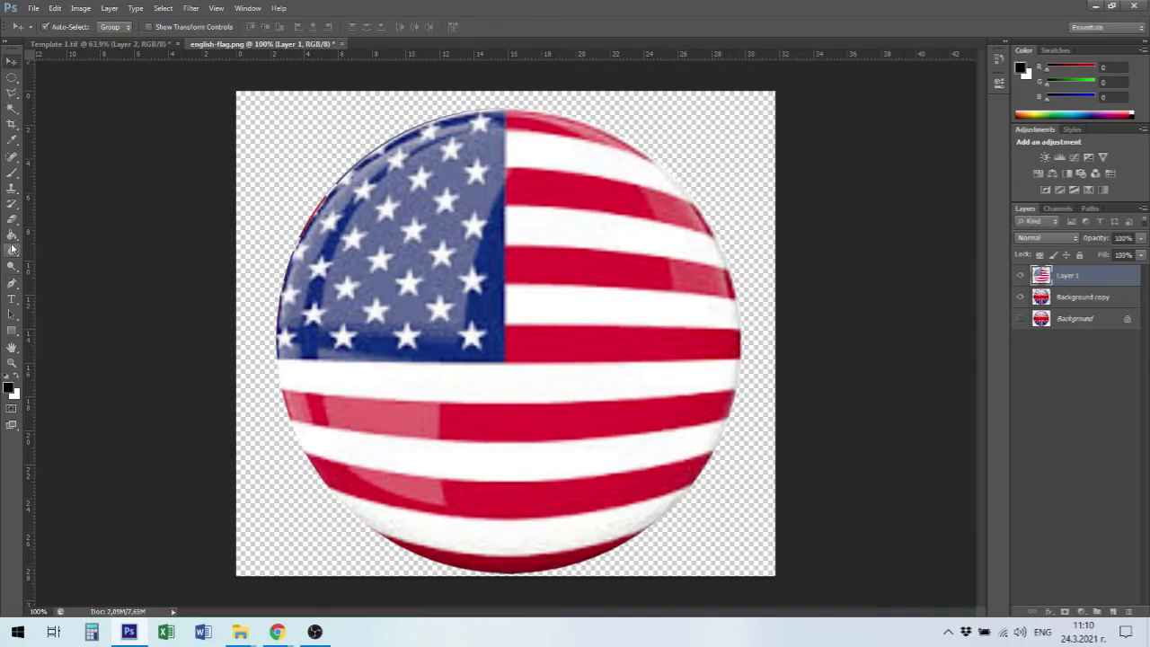
Delete the lower-right diagonal half of the USA flag with the Polygonal Lasso and clear the selection.
left_click(12, 92)
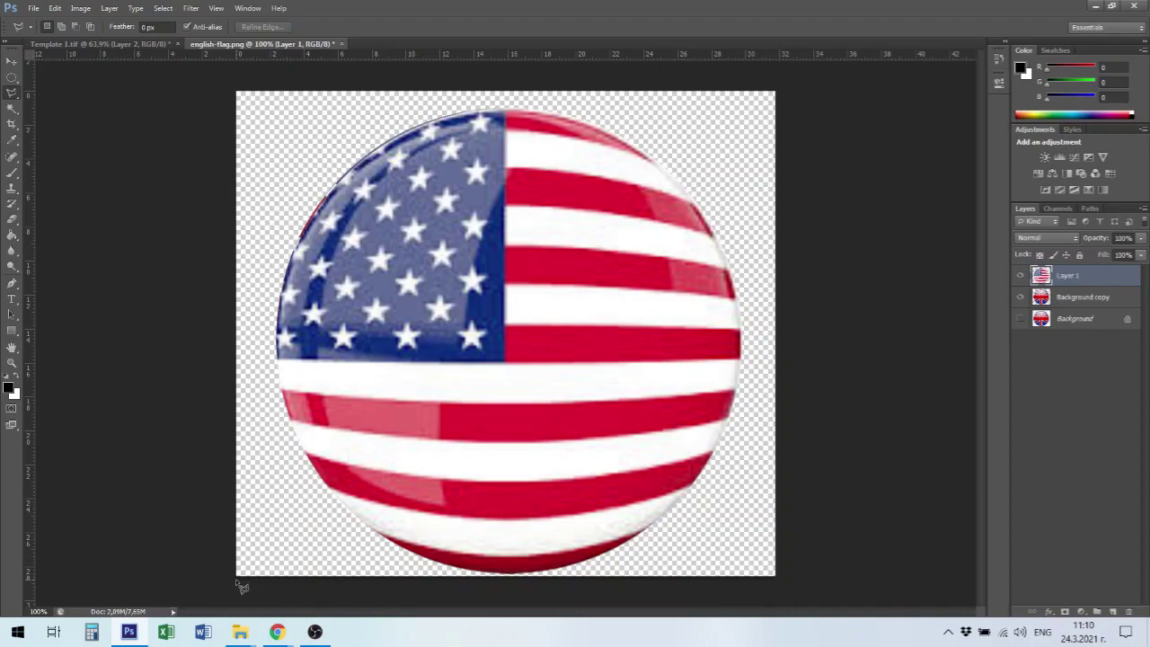
left_click(235, 577)
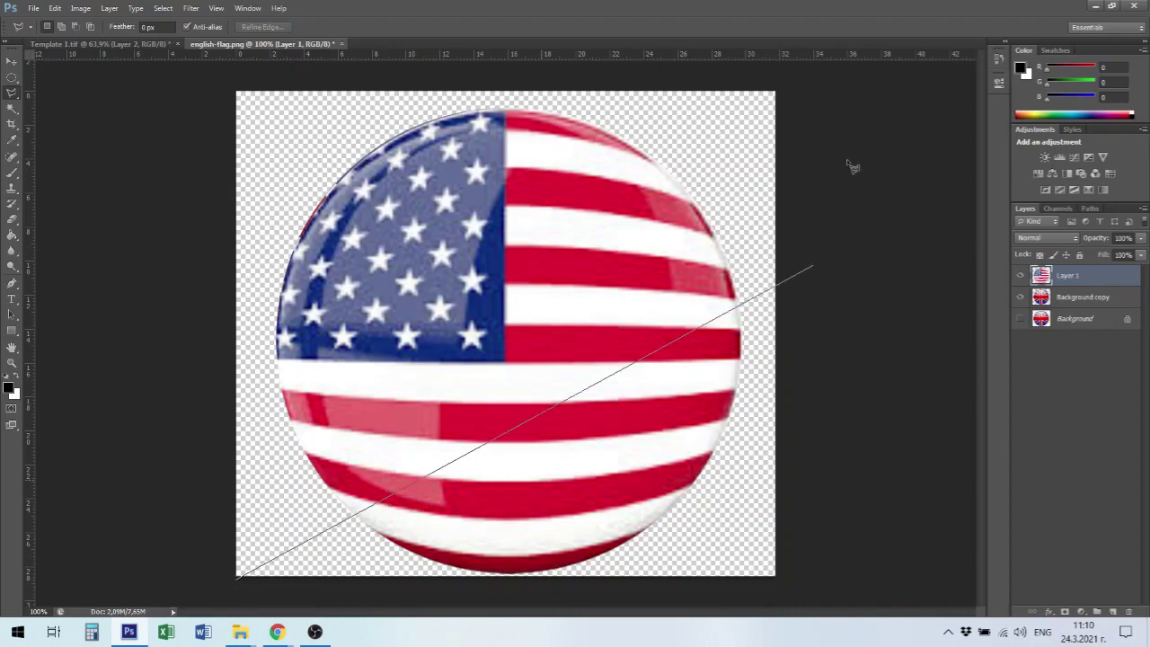
left_click(775, 91)
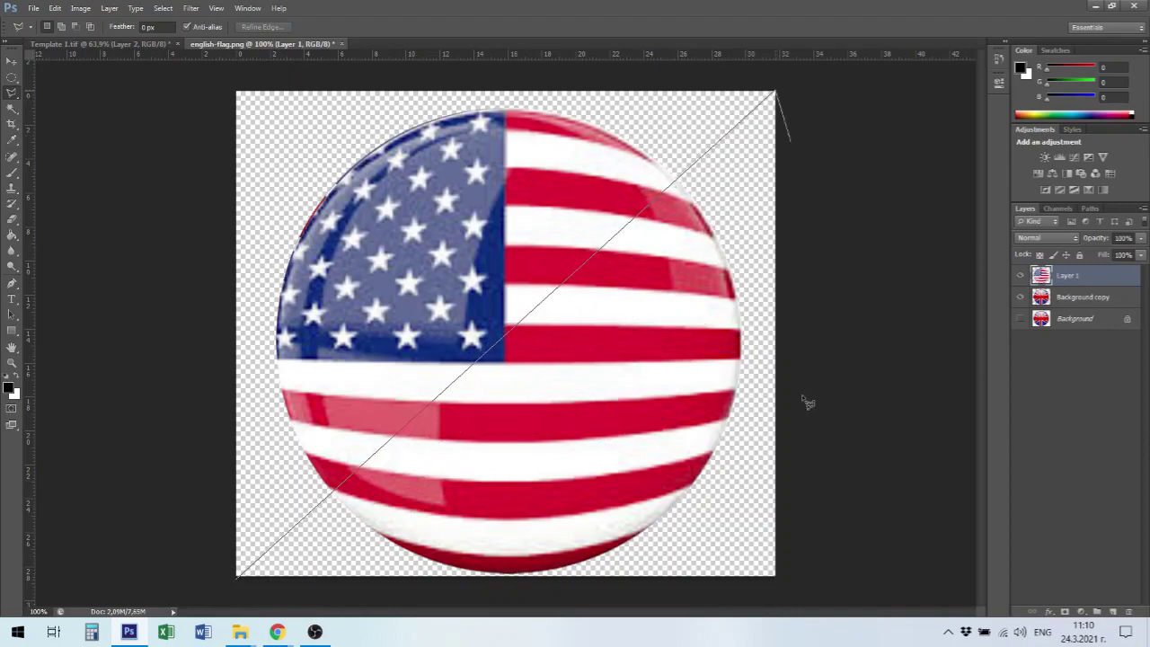
left_click(784, 601)
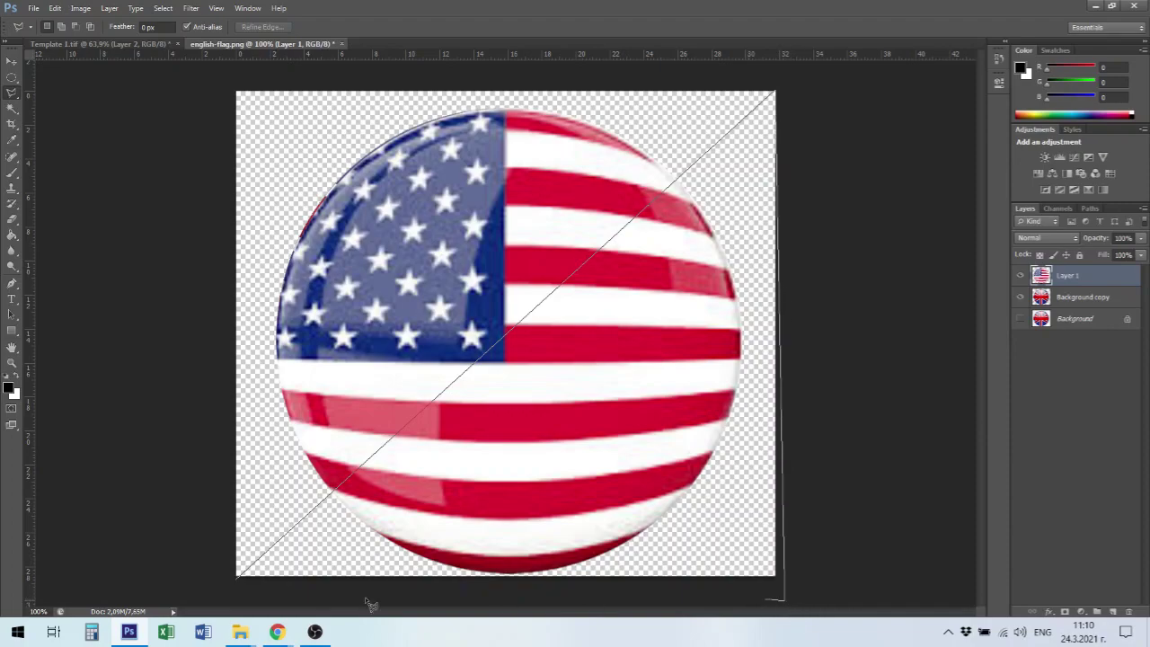
left_click(239, 582)
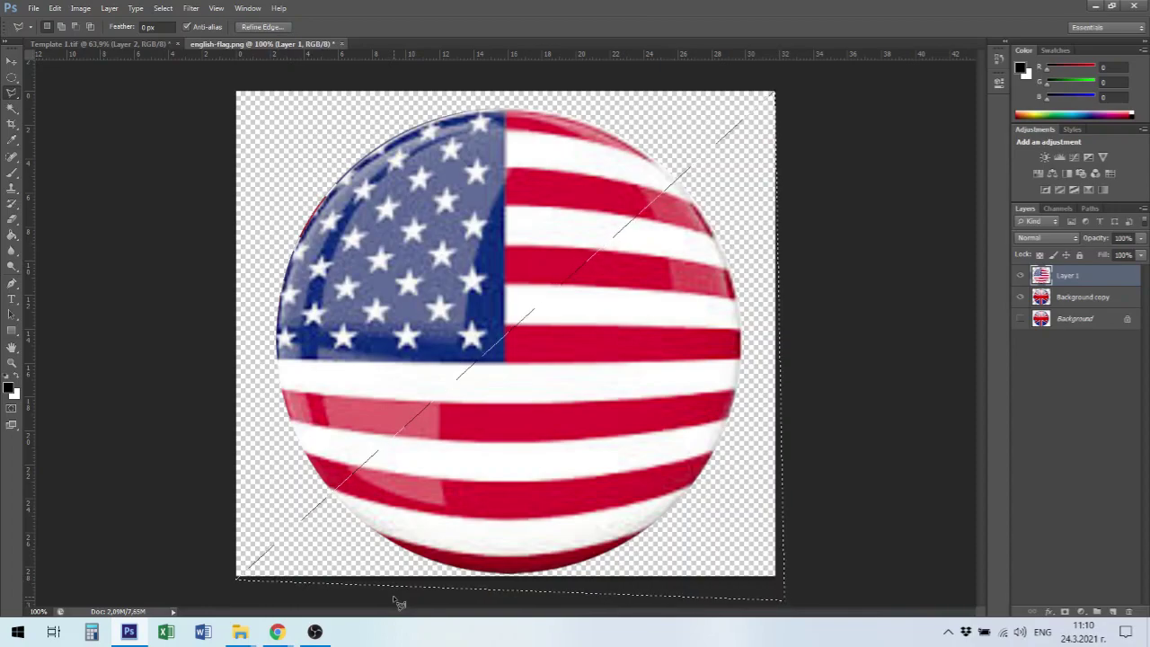
key("Delete")
key("ctrl+d")
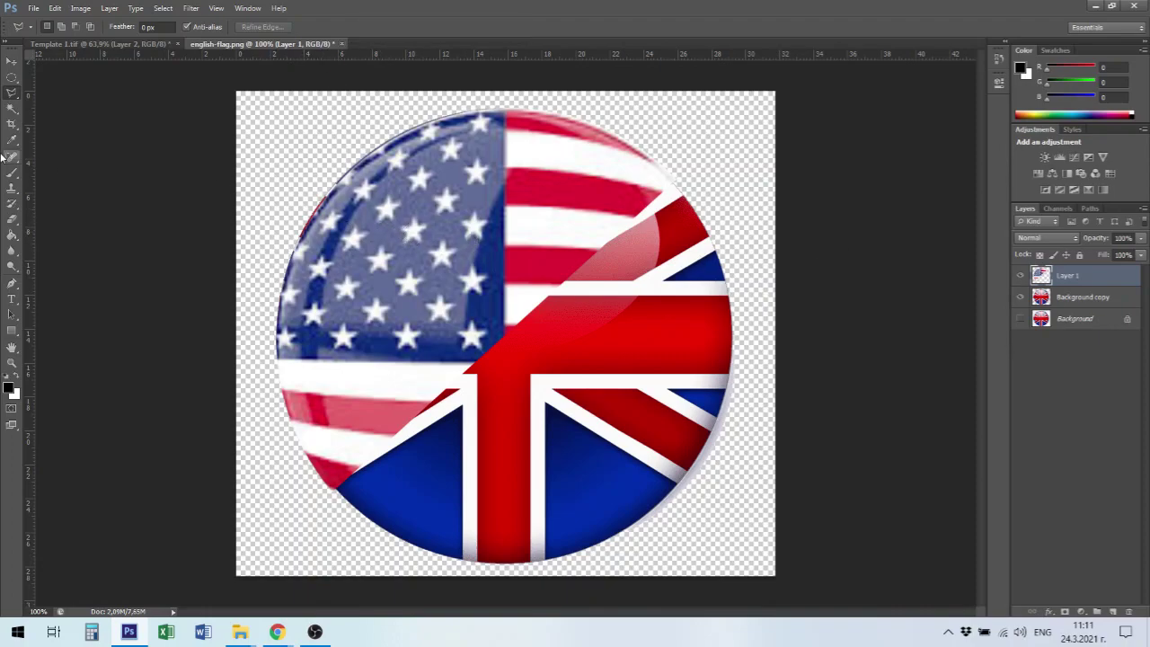
Delete Layer 1 with the pasted USA flag from english-flag.png.
right_click(1072, 281)
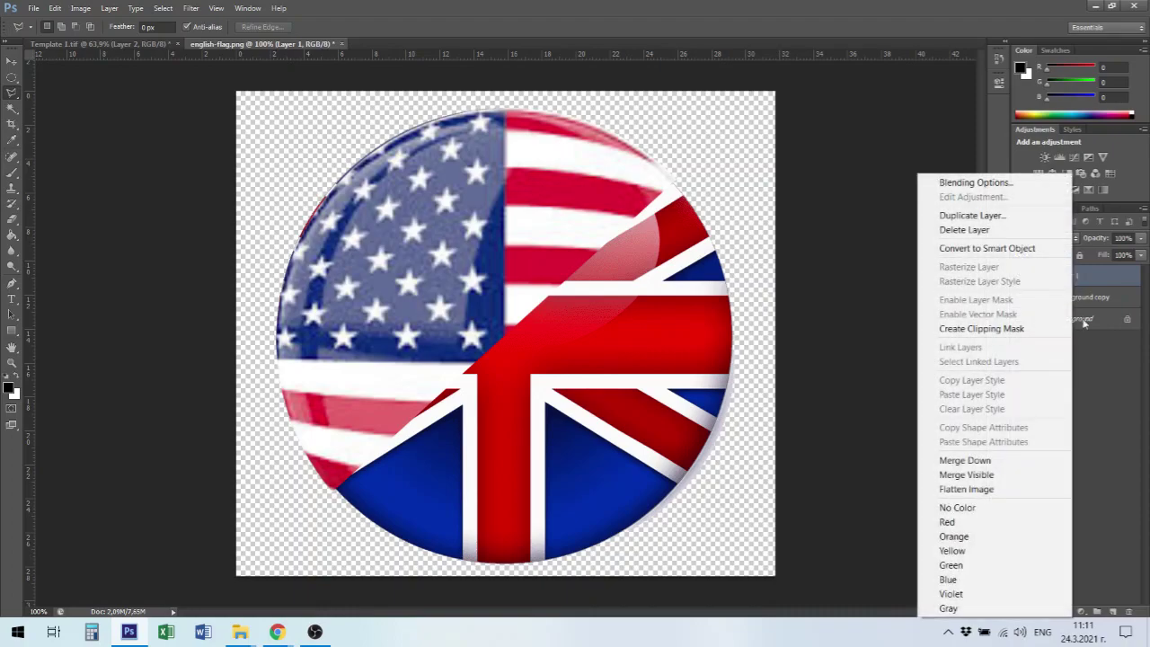
left_click(1130, 613)
left_click(1130, 613)
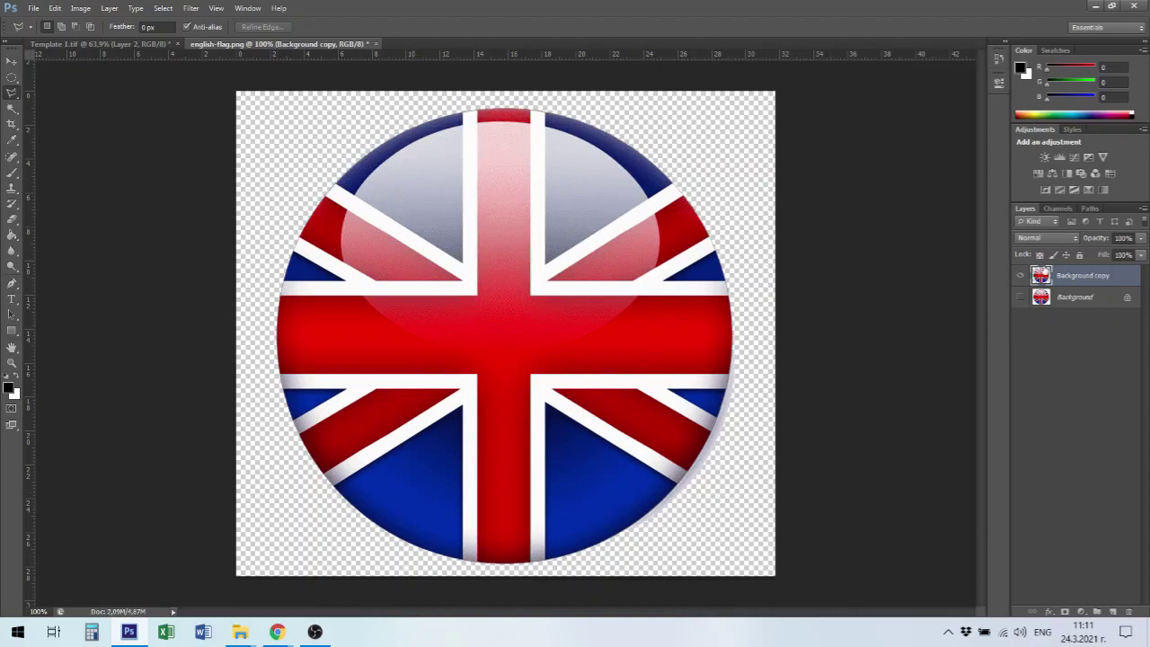
Configure the Save for Web export of the English flag as PNG-8 at a width of 60 px.
left_click(32, 8)
left_click(86, 219)
left_click(747, 127)
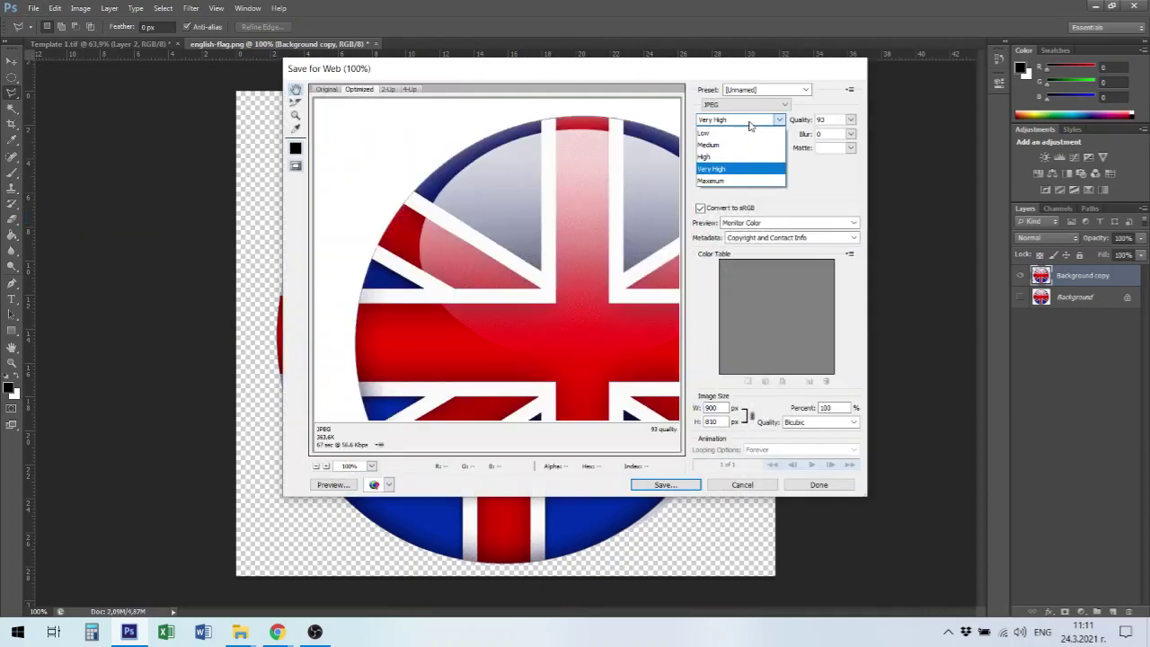
left_click(769, 116)
left_click(770, 106)
left_click(753, 131)
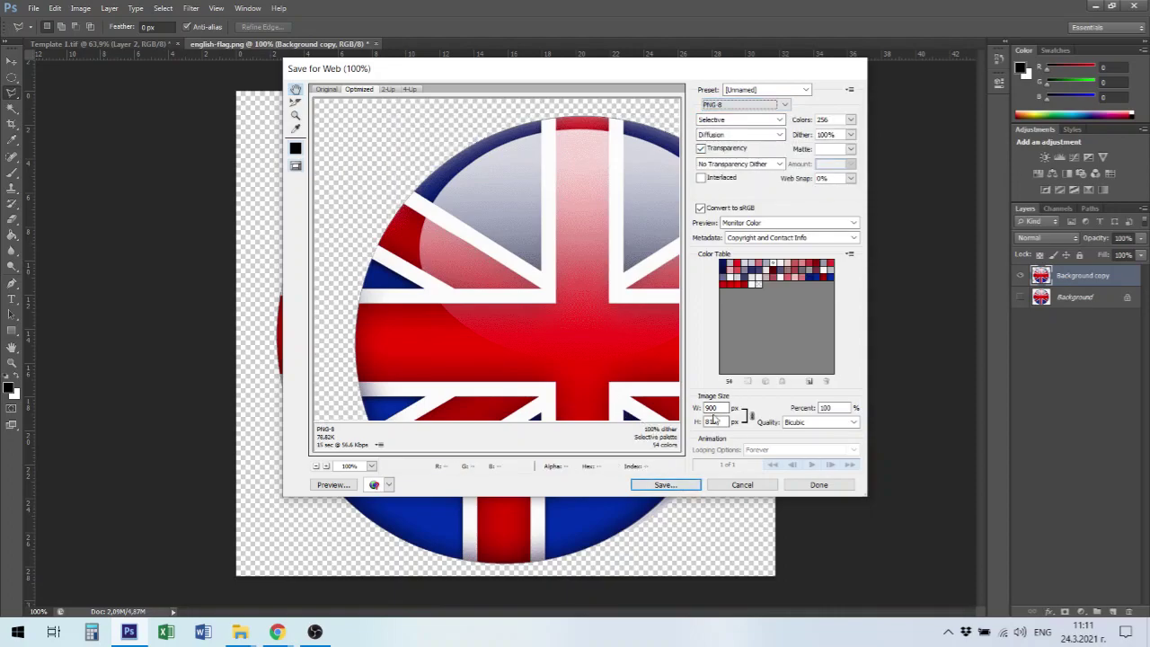
double_click(719, 408)
type("60")
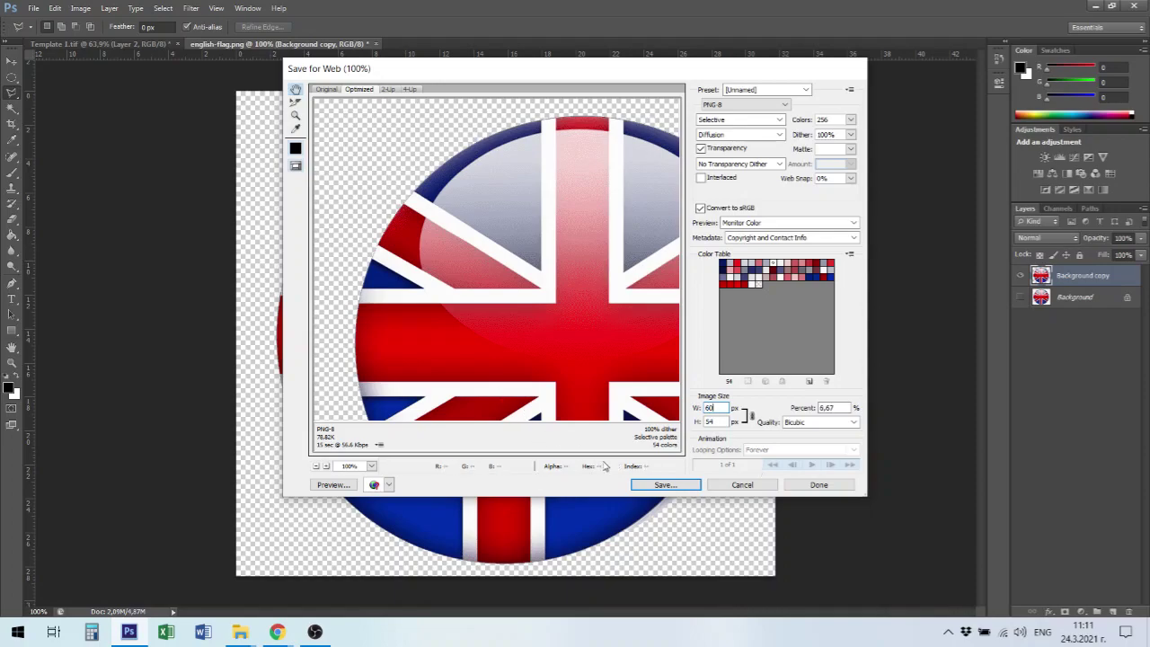
left_click(713, 422)
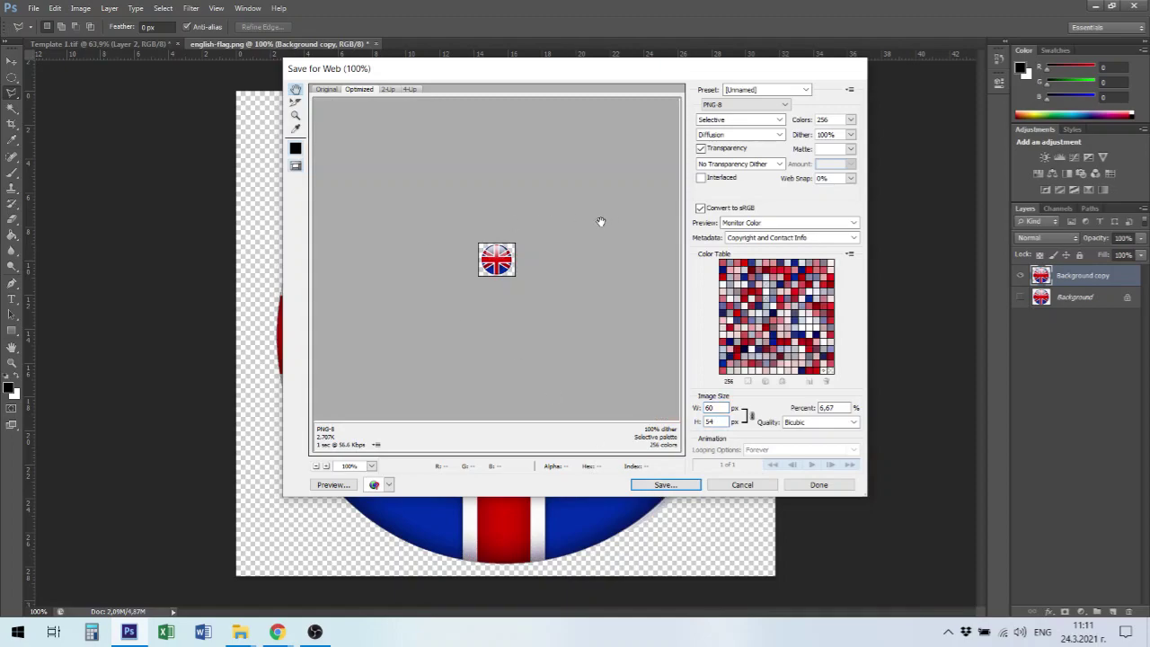
Proceed to saving the optimized English flag and choose the work folder within E-design 3's web site folder on the Work (D:) drive.
left_click(663, 484)
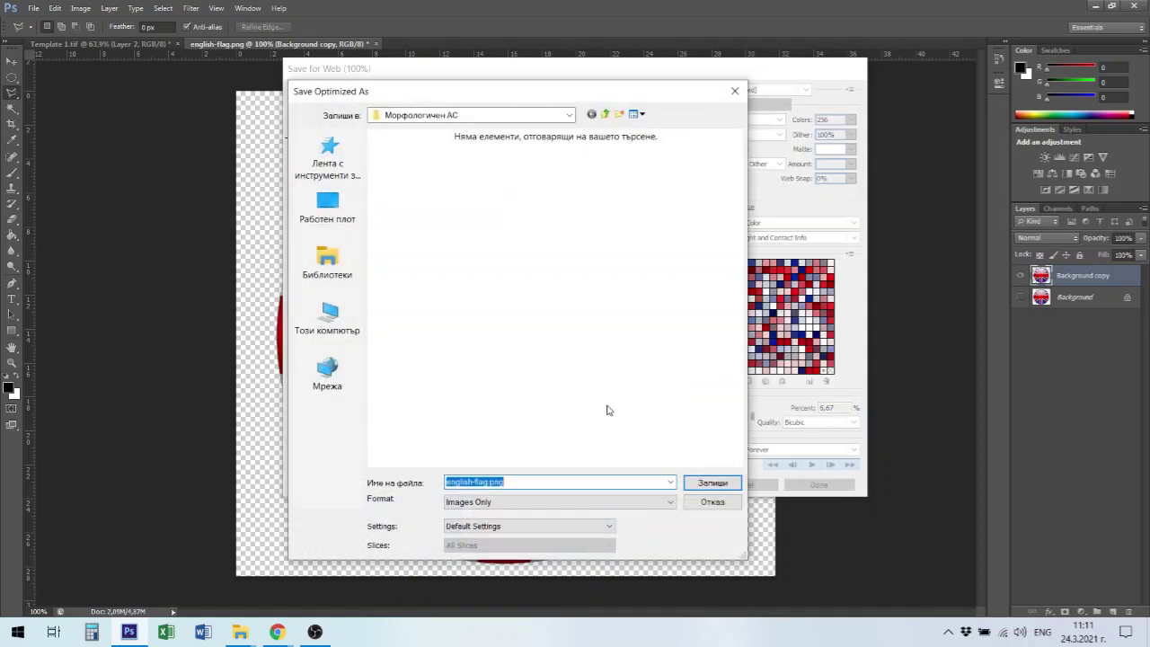
left_click(570, 116)
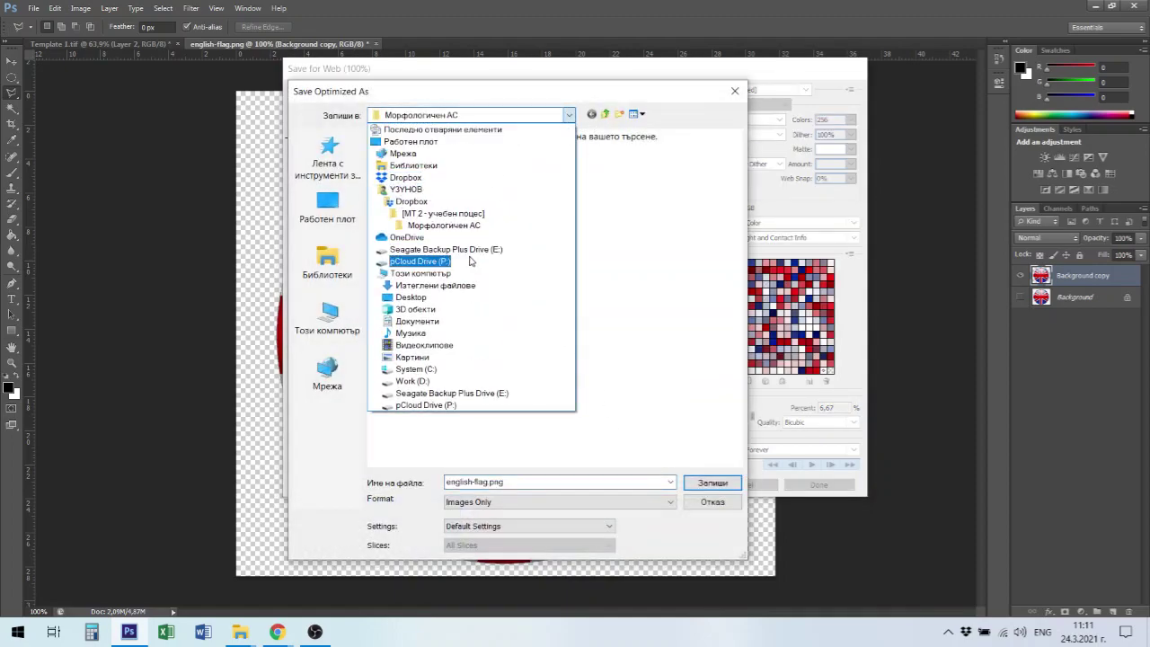
left_click(430, 383)
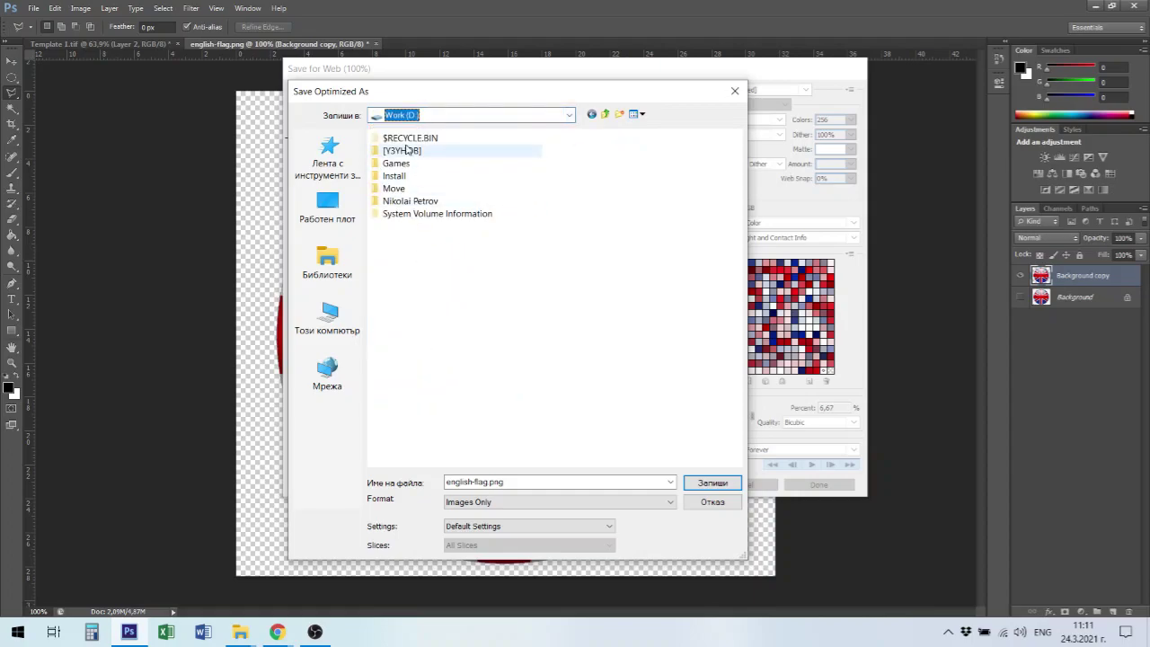
double_click(411, 151)
double_click(404, 139)
scroll(409, 435, "down", 5)
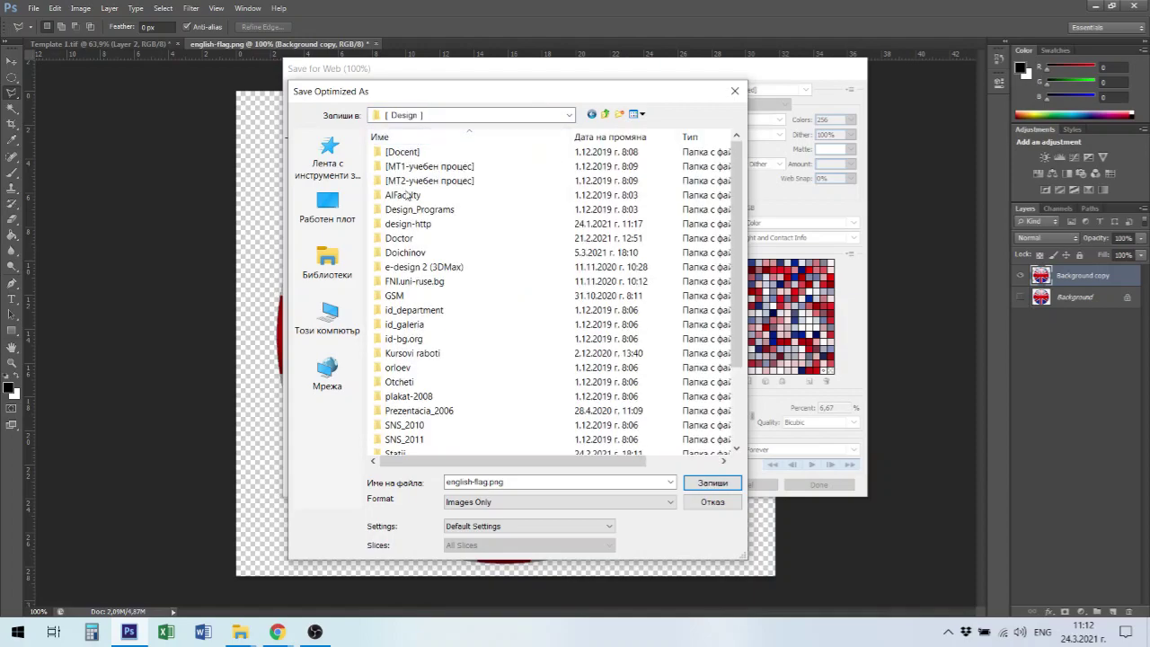
double_click(422, 440)
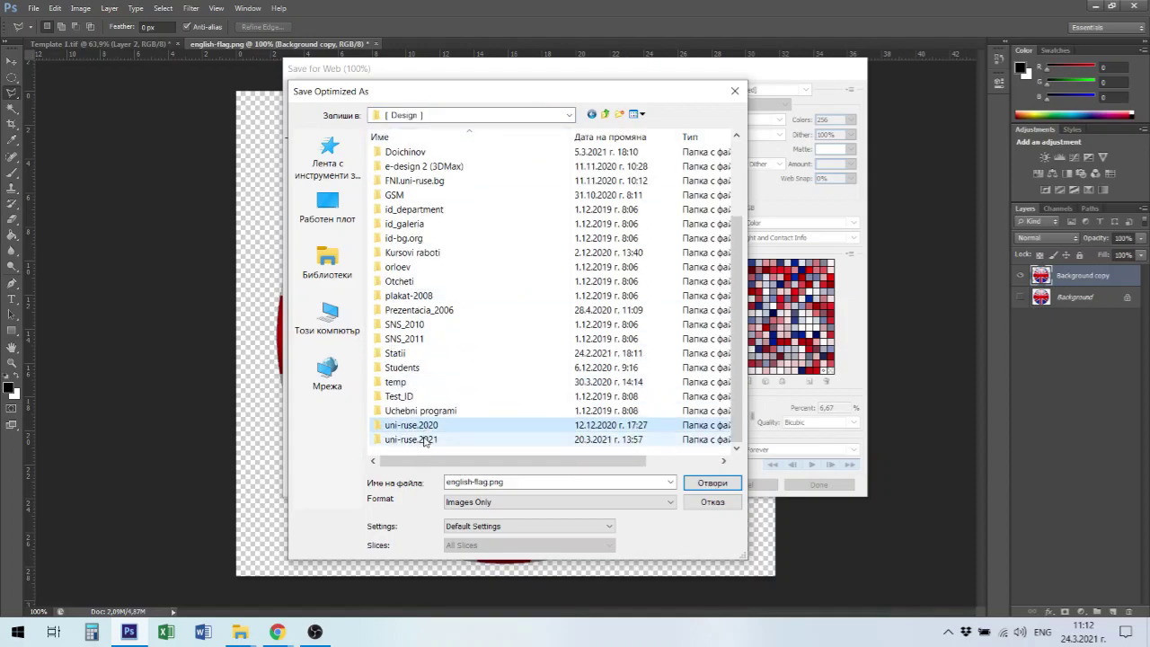
double_click(400, 167)
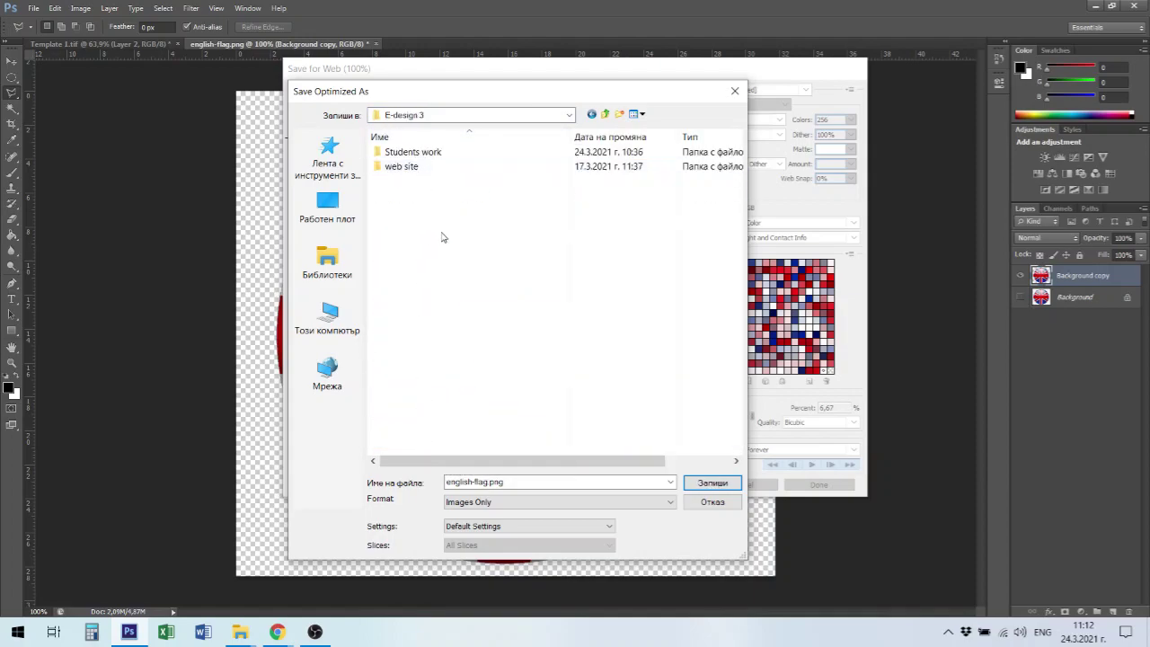
double_click(382, 166)
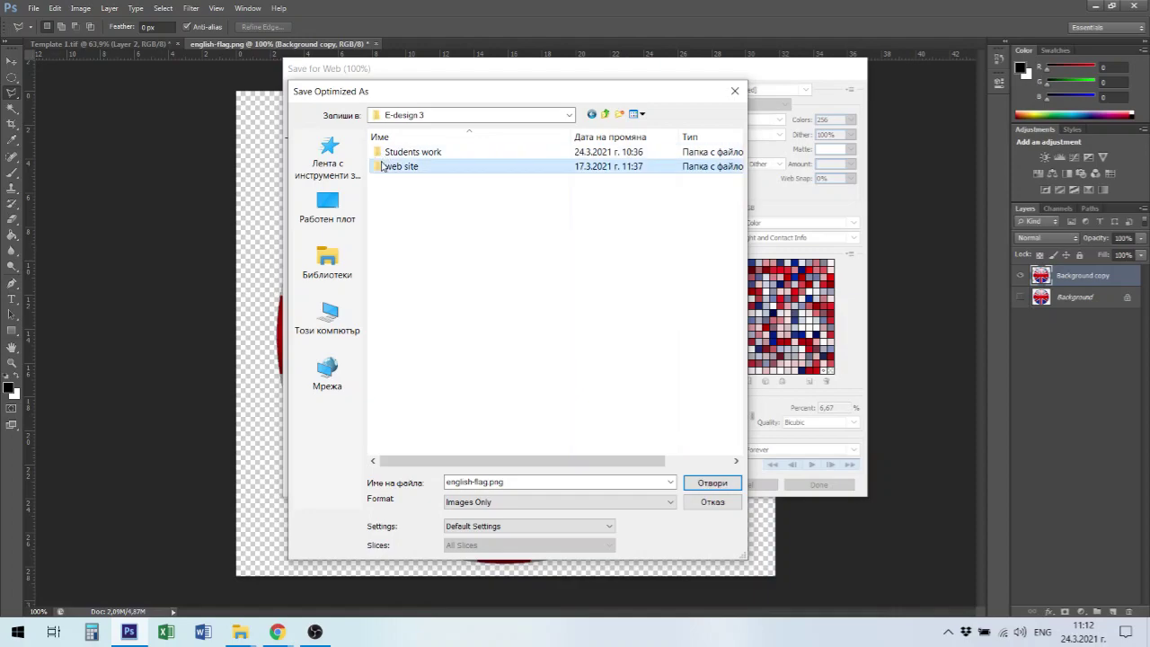
double_click(388, 153)
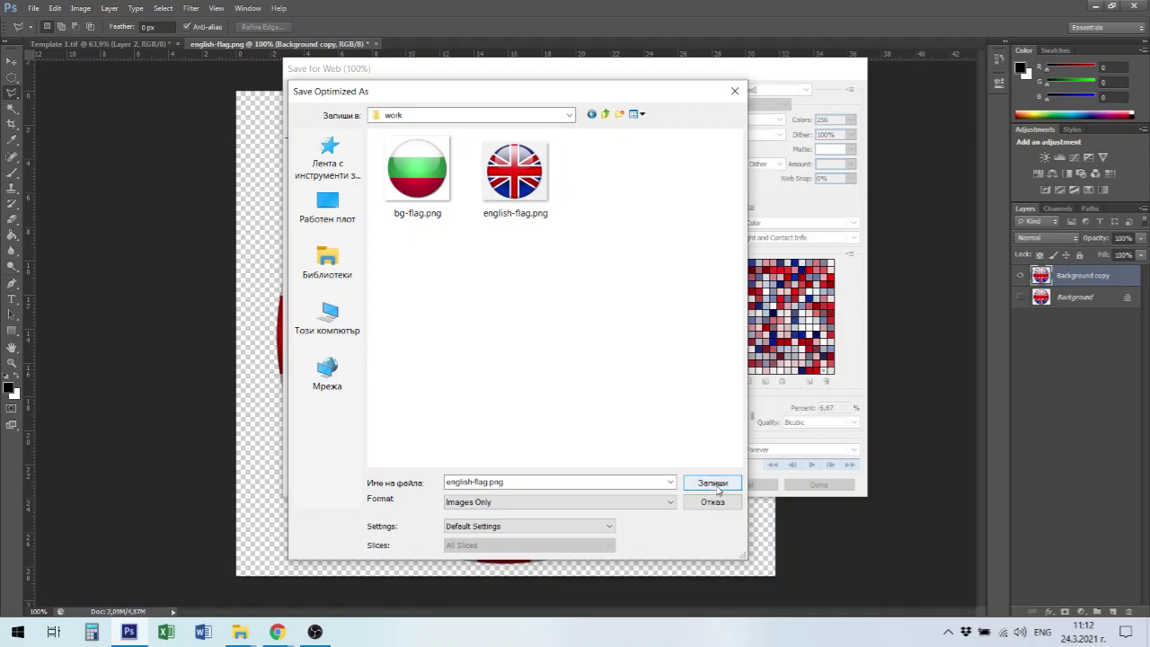
Rename the exported English flag file to en-flag.png and save it.
double_click(467, 482)
left_click(474, 481)
key("BackSpace")
key("BackSpace")
key("BackSpace")
key("BackSpace")
key("BackSpace")
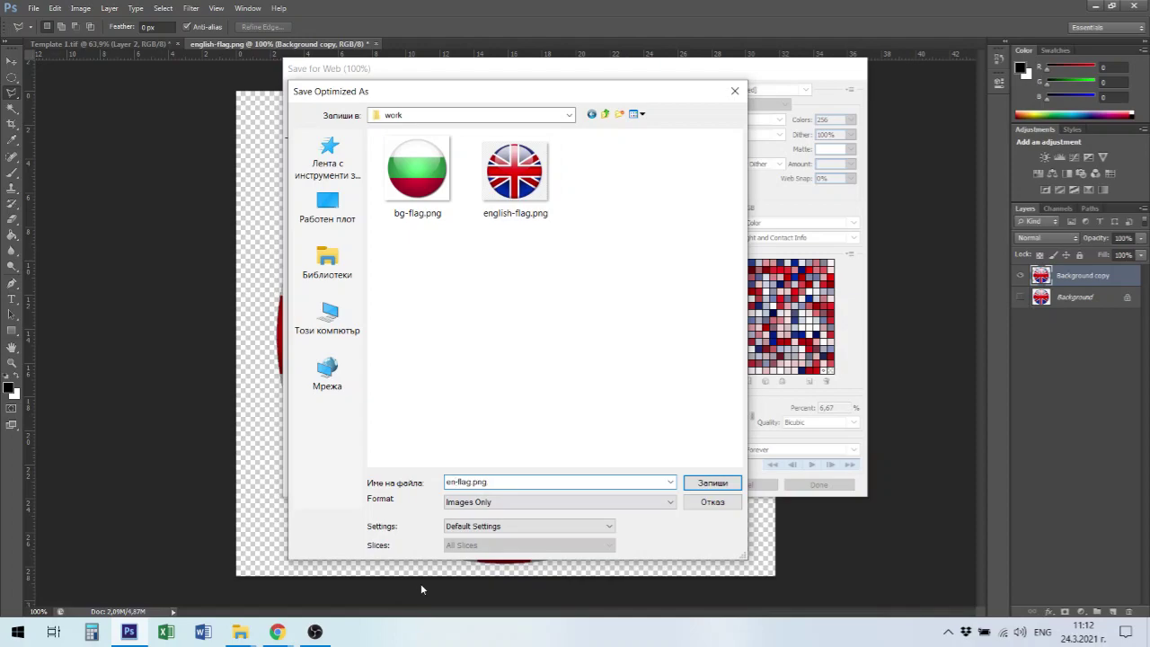
left_click(689, 488)
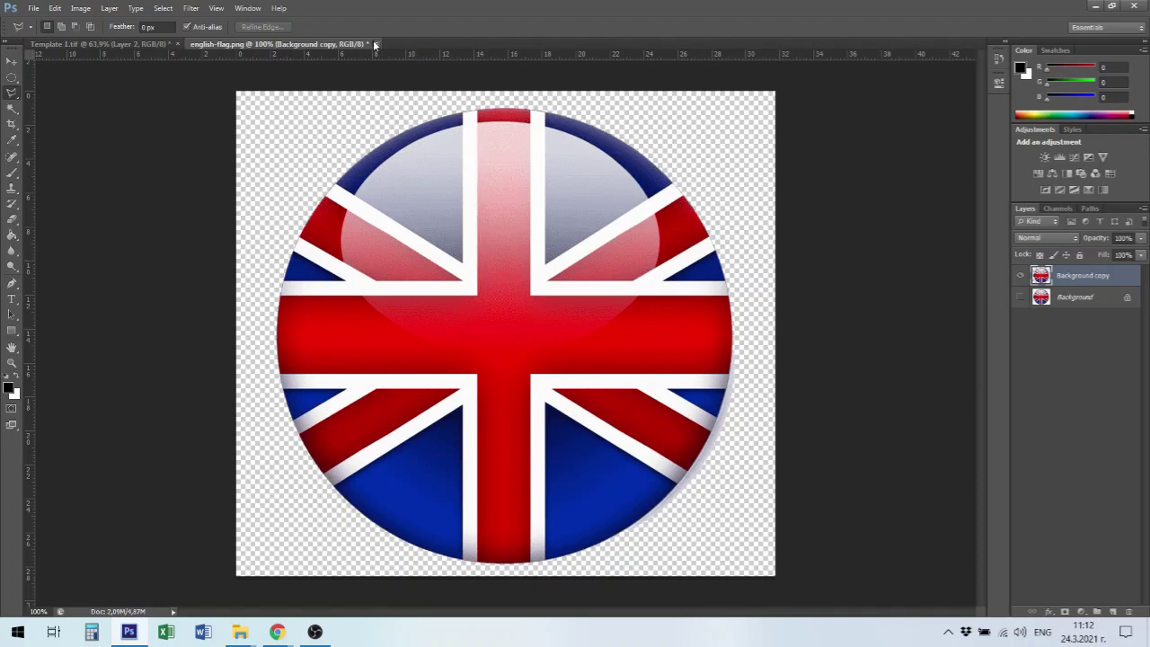
Open bg-flag.png and fit the Bulgarian flag to the window.
key("ctrl+o")
left_click(485, 160)
double_click(484, 160)
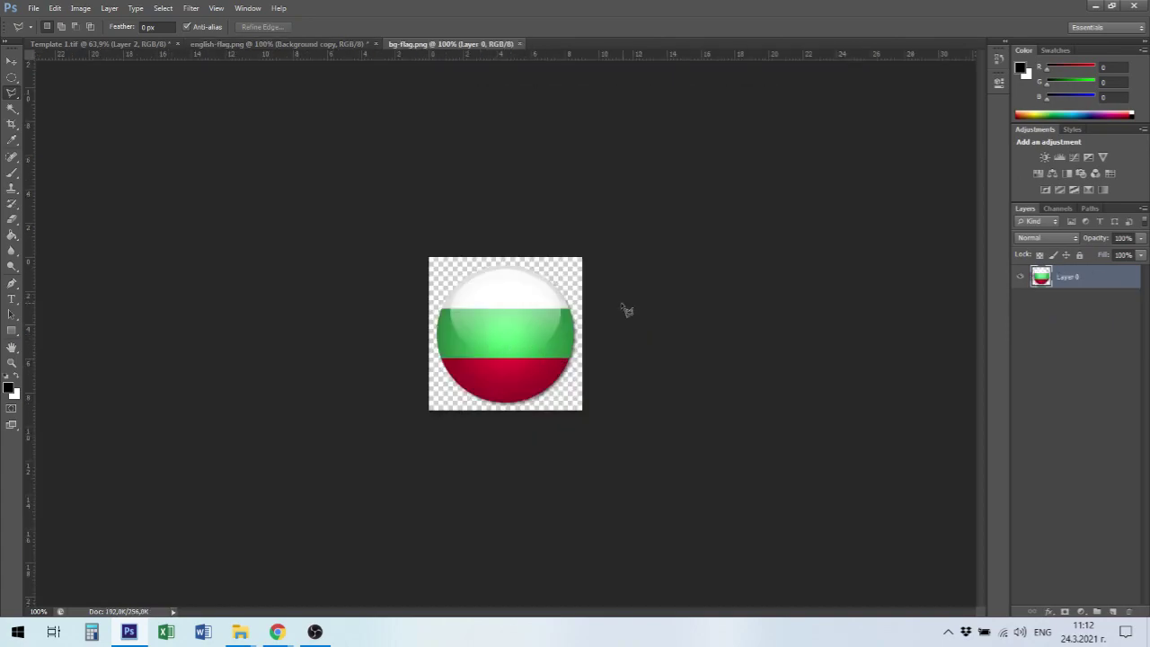
key("ctrl+0")
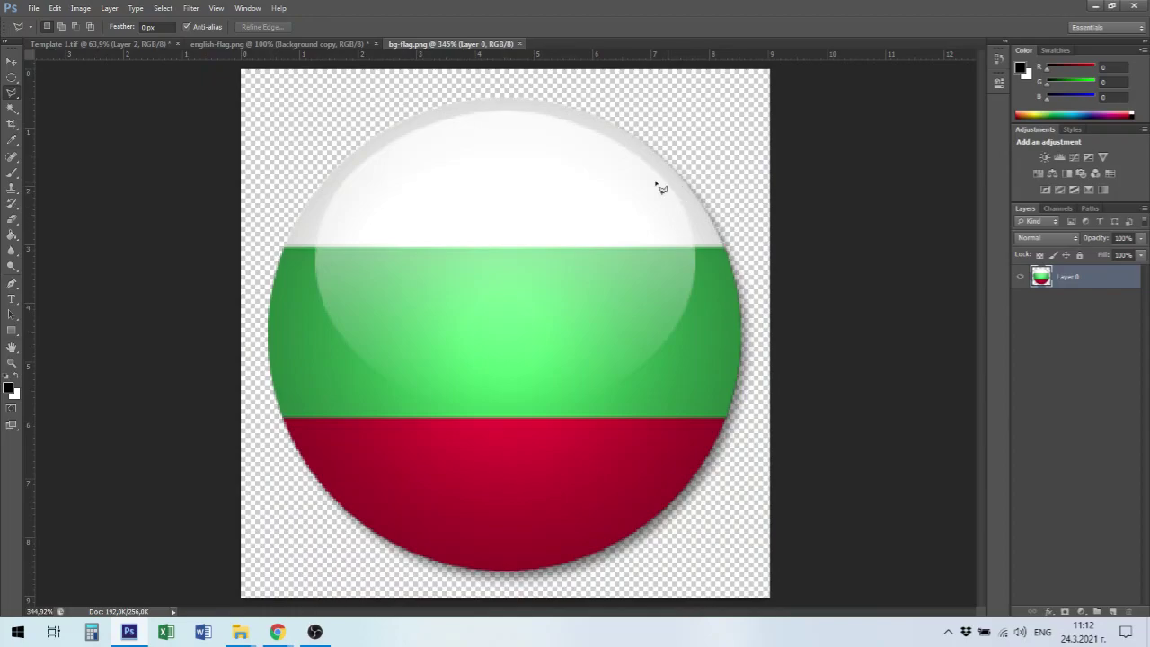
Export the Bulgarian flag with Save for Web as PNG-8 at a width of 60 px, replacing the existing bg-flag.png.
left_click(34, 8)
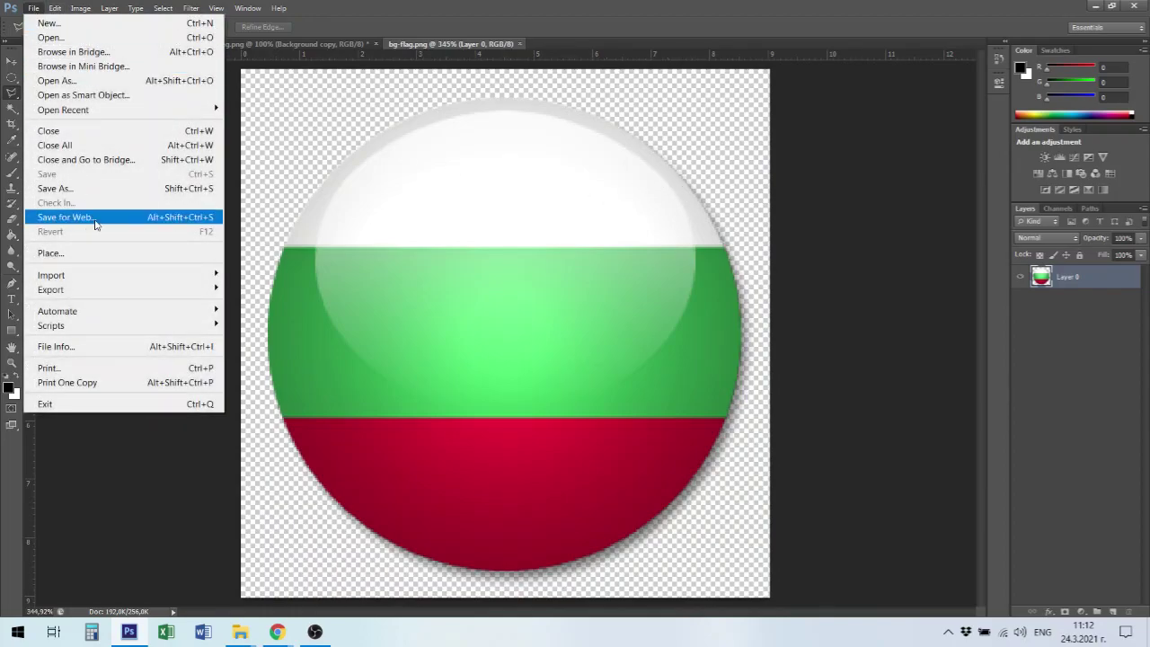
left_click(99, 217)
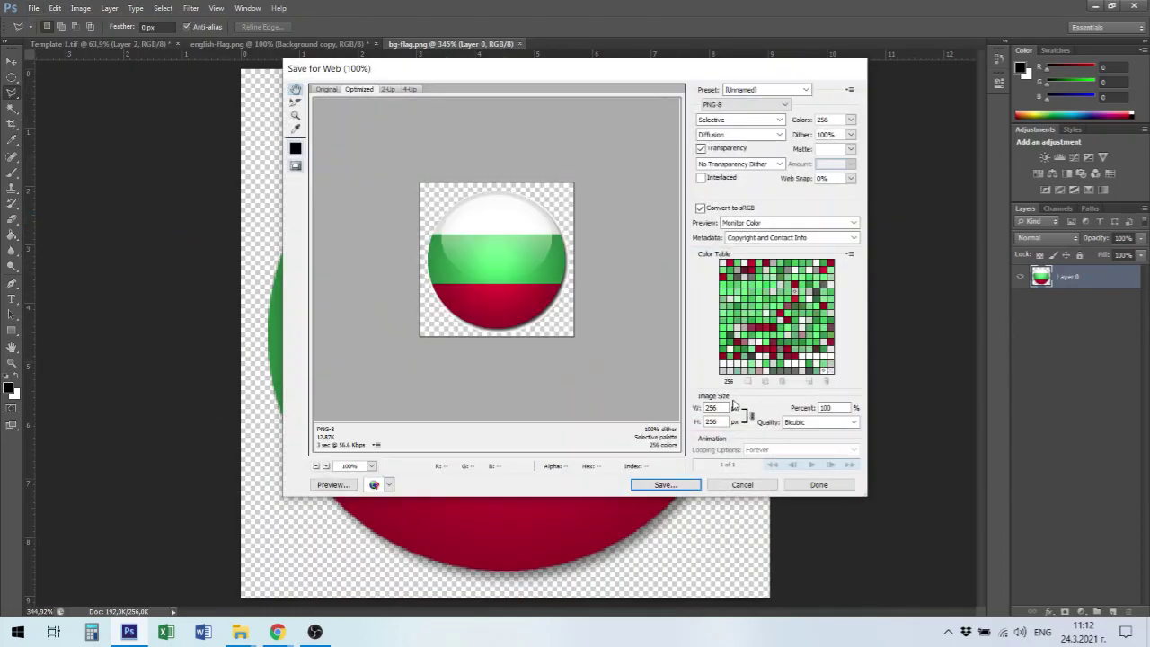
double_click(723, 407)
type("60")
left_click(678, 486)
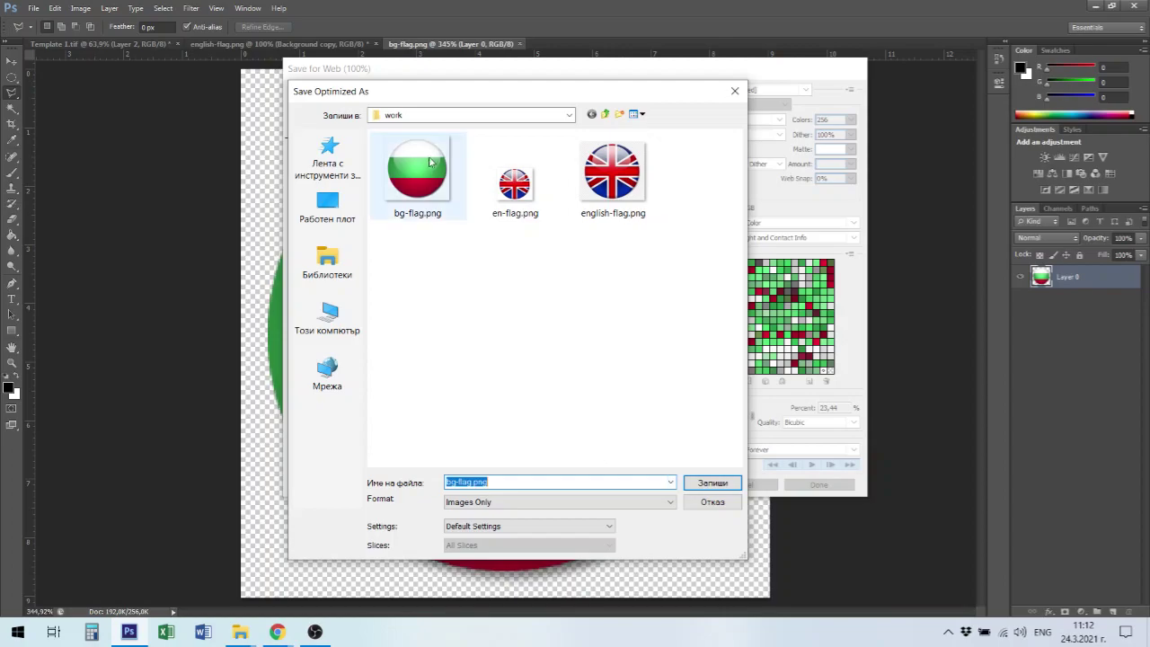
double_click(416, 179)
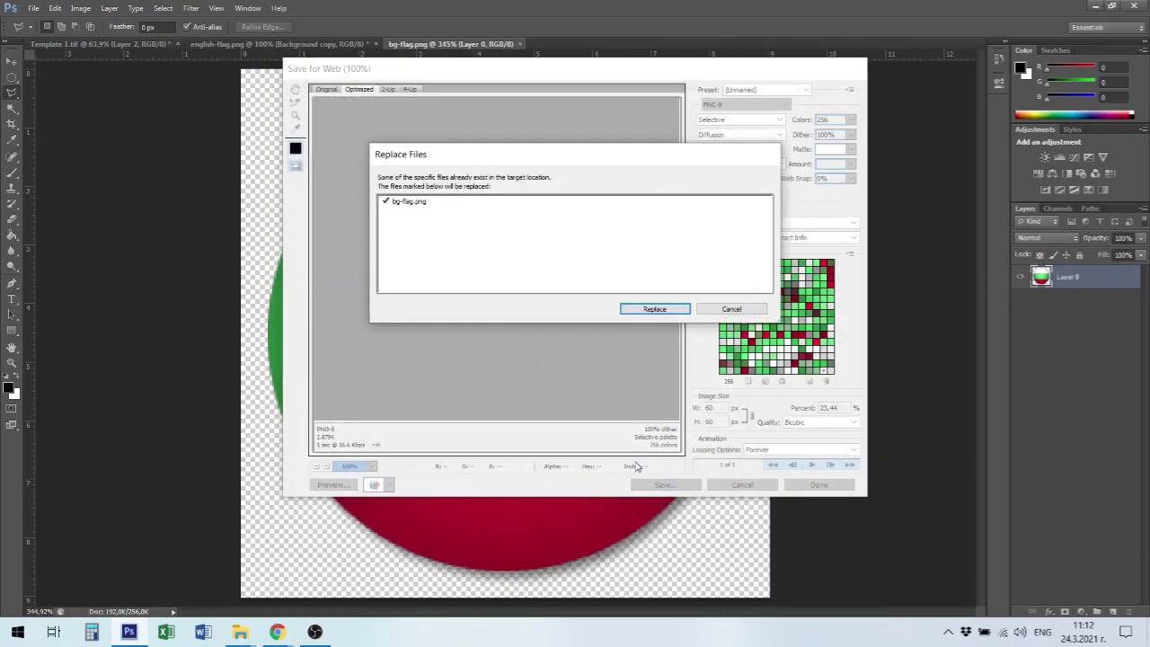
left_click(654, 309)
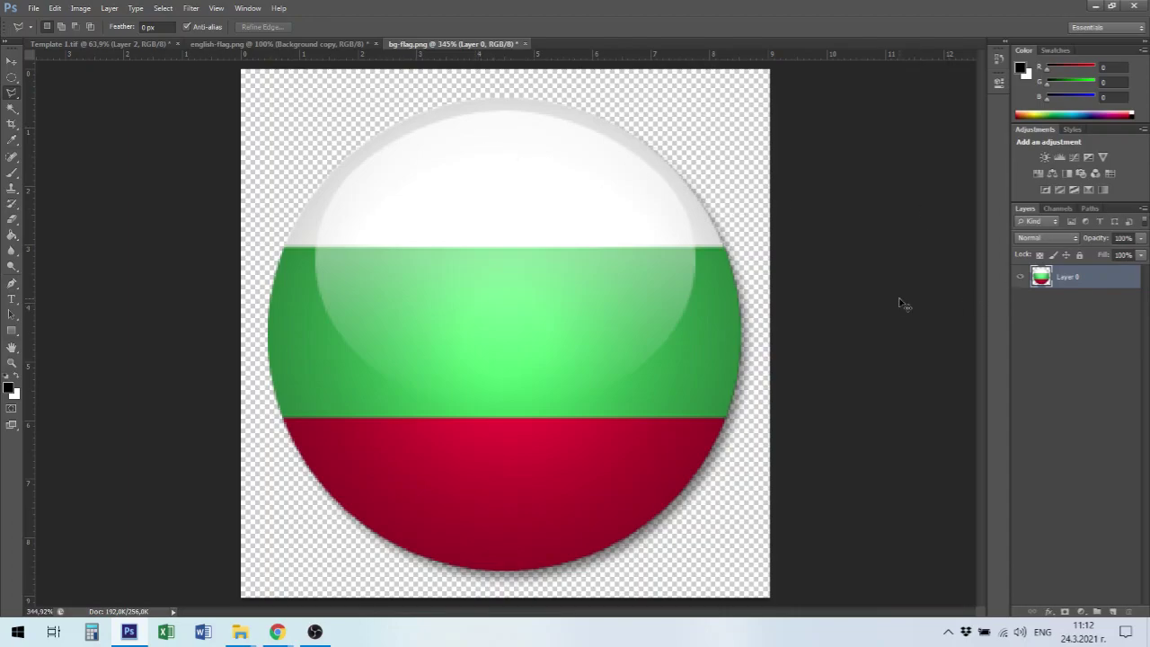
Open the small en-flag.png and convert its color mode to RGB Color.
key("ctrl+o")
left_click(583, 191)
double_click(583, 191)
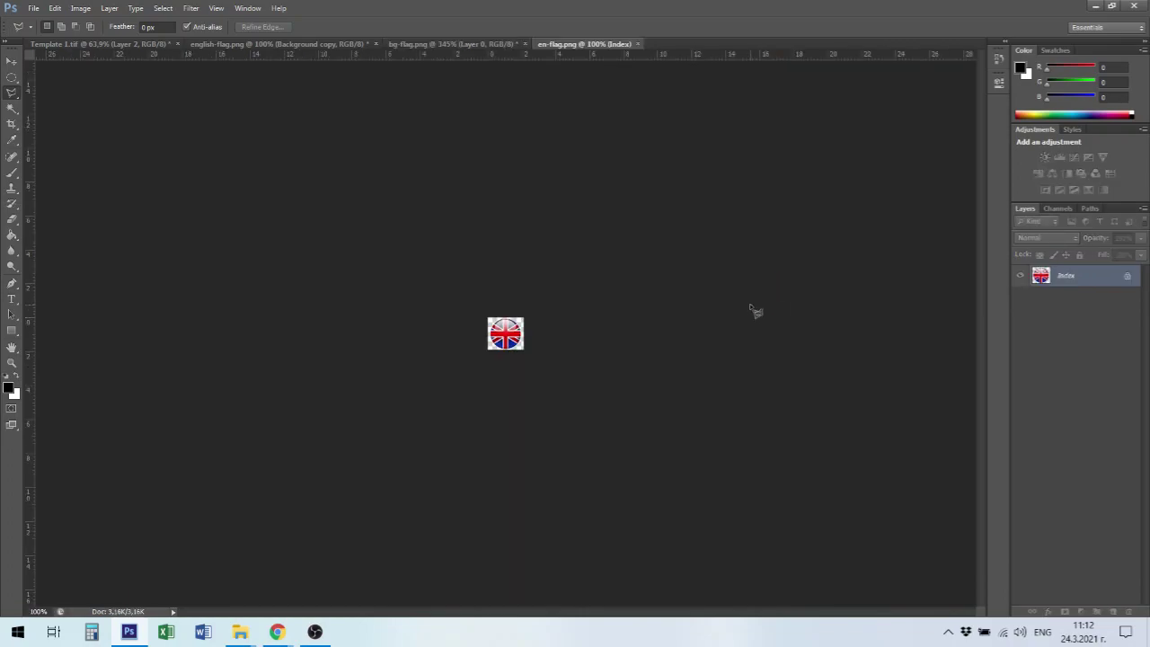
key("ctrl+0")
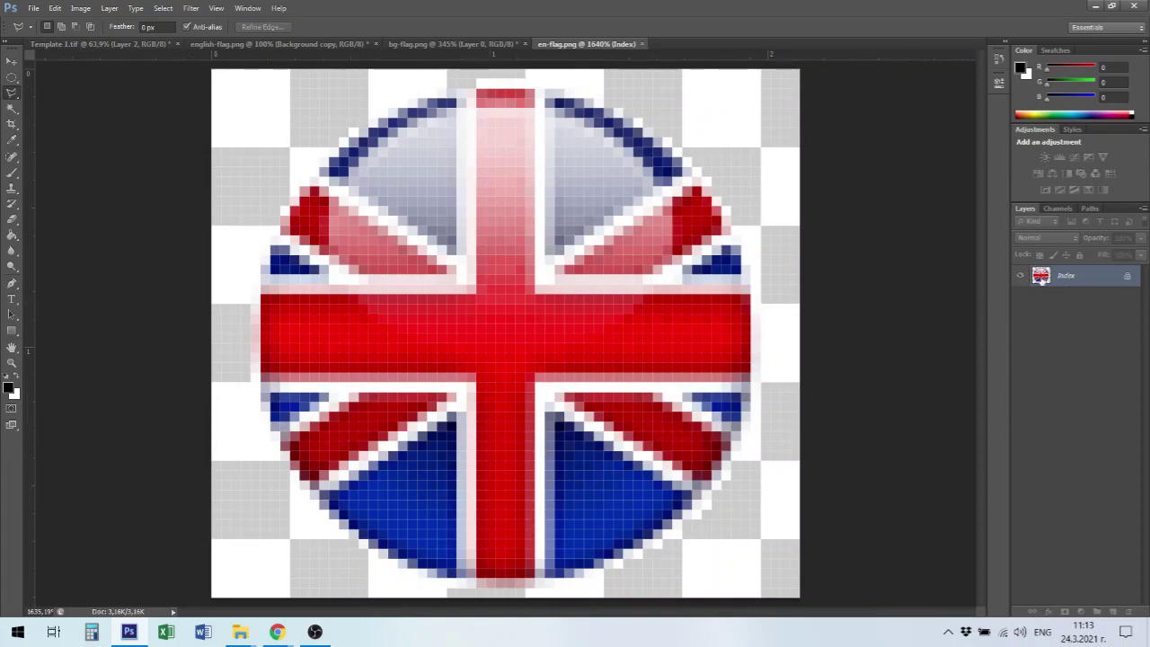
left_click(80, 8)
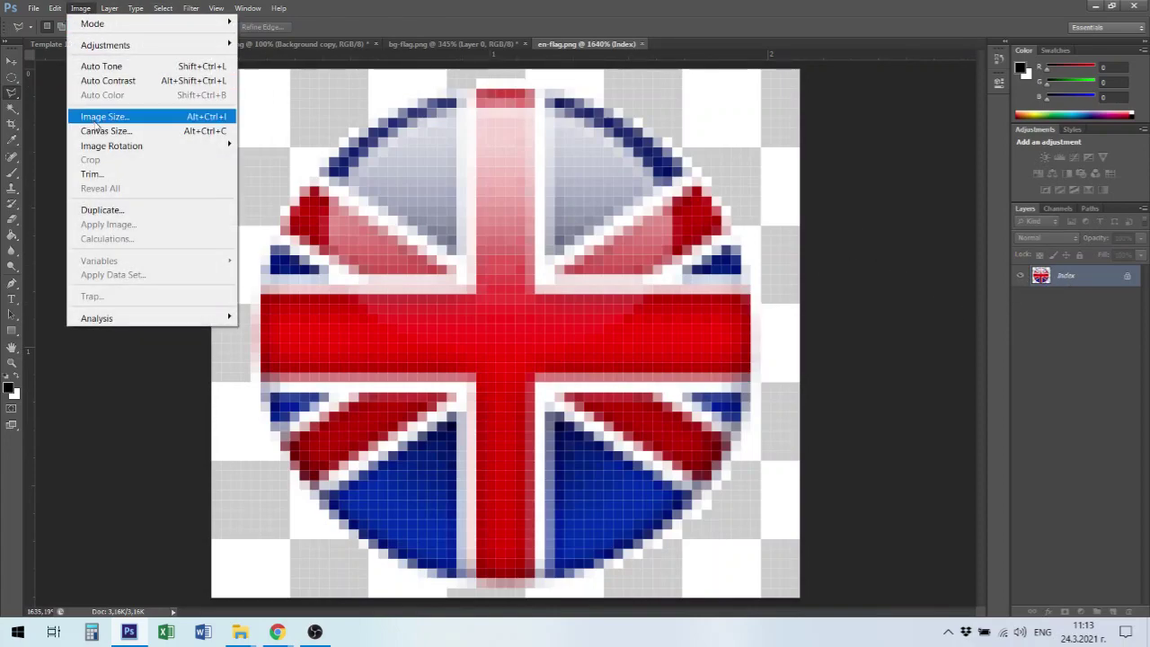
mouse_move(205, 28)
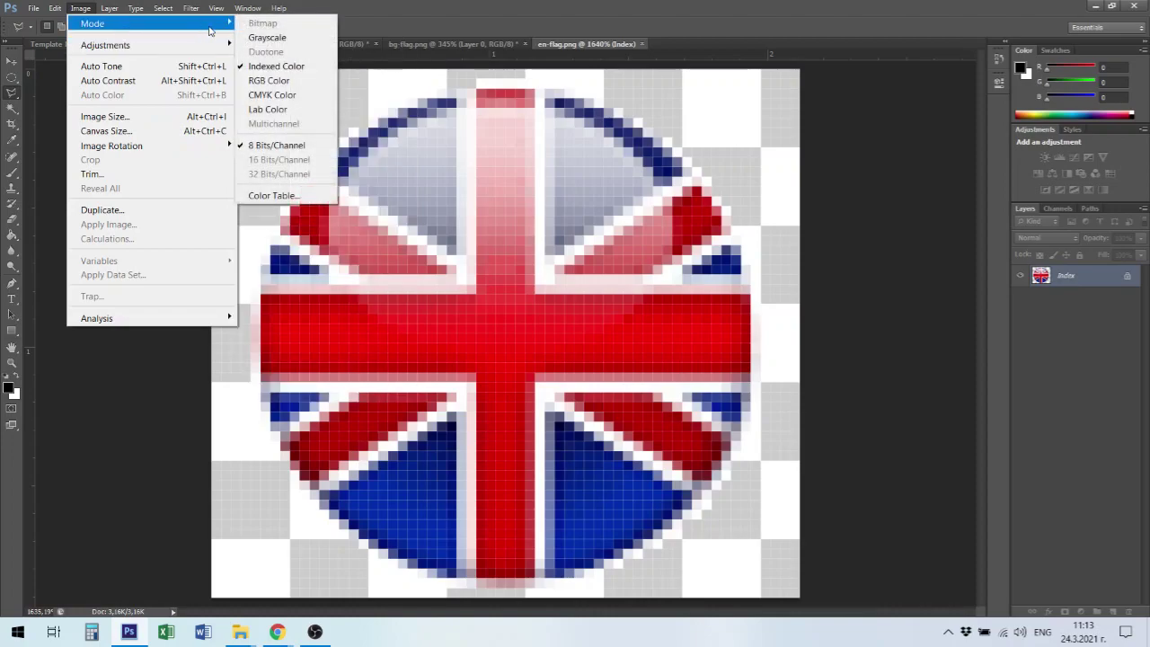
left_click(269, 80)
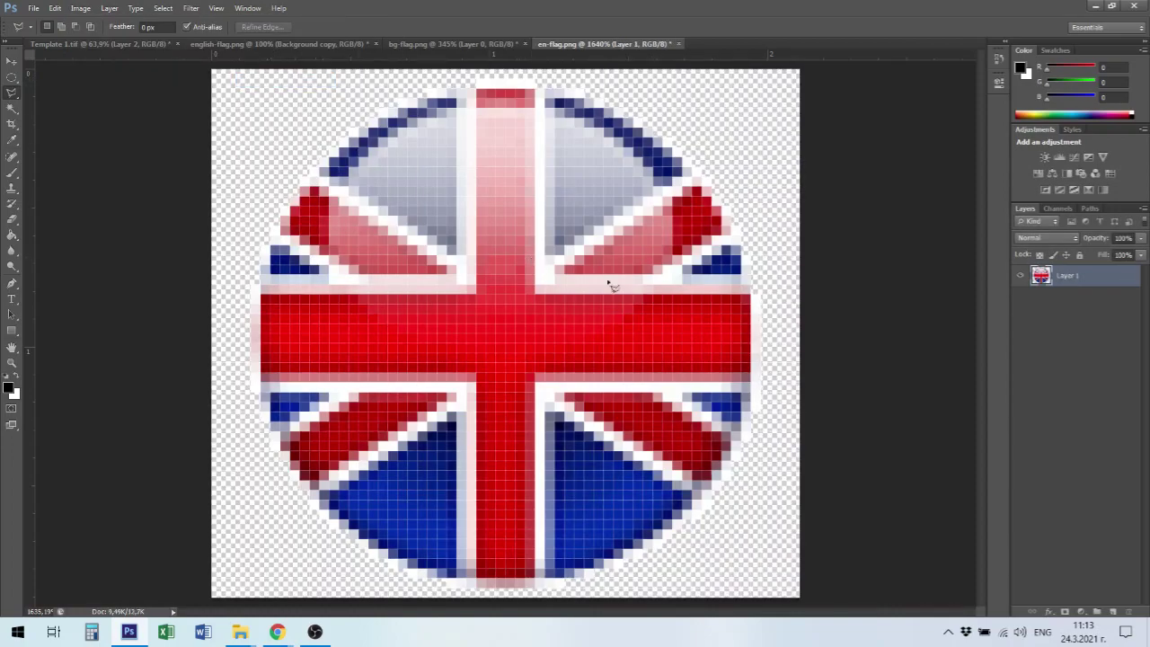
Cut the flag pixels of Layer 1 from en-flag.png and close the document without saving.
left_click(1045, 277, "ctrl")
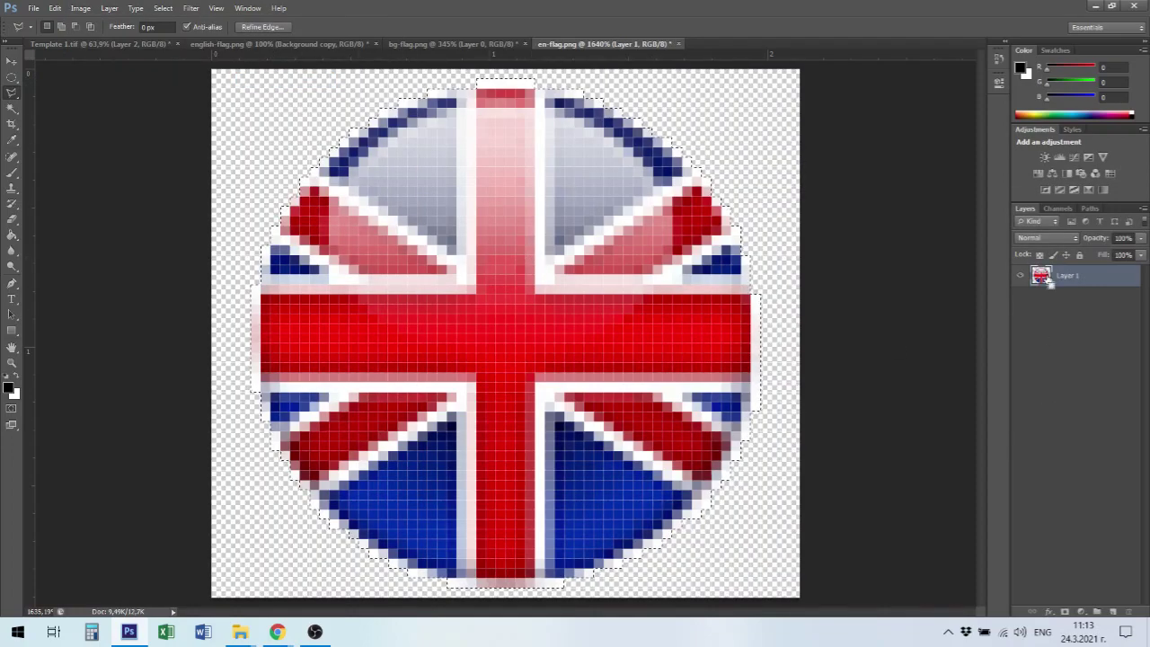
key("ctrl+x")
left_click(681, 44)
left_click(575, 239)
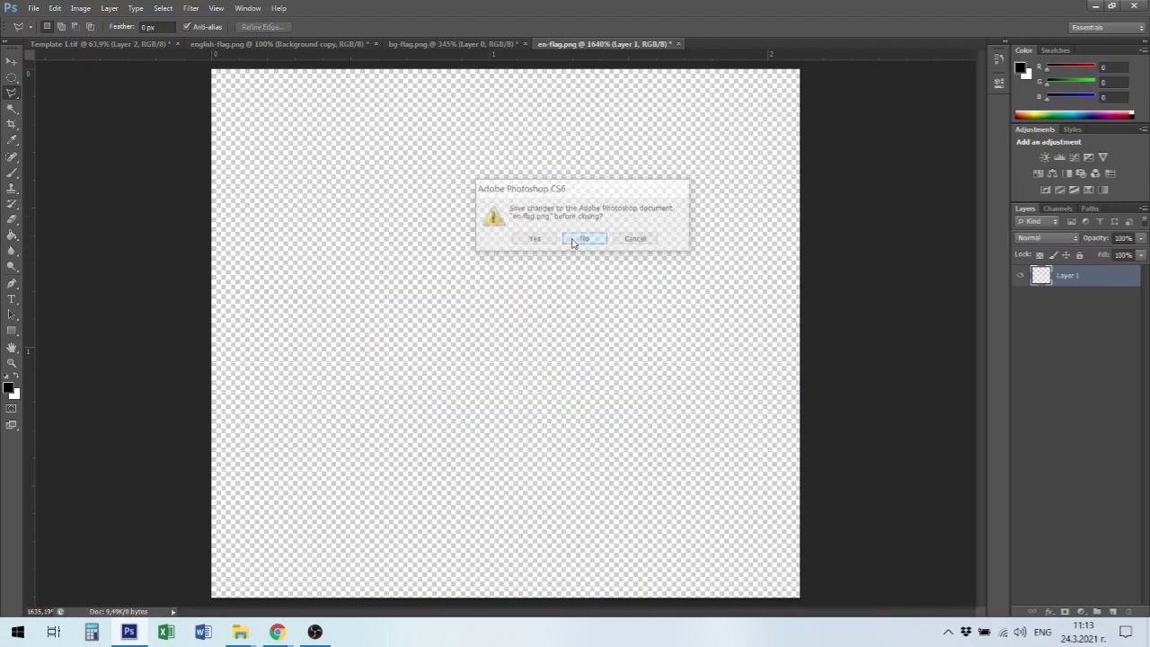
Paste the English flag into Template 1.tif and place it at the right end of the black header, just above the upper guide.
left_click(73, 41)
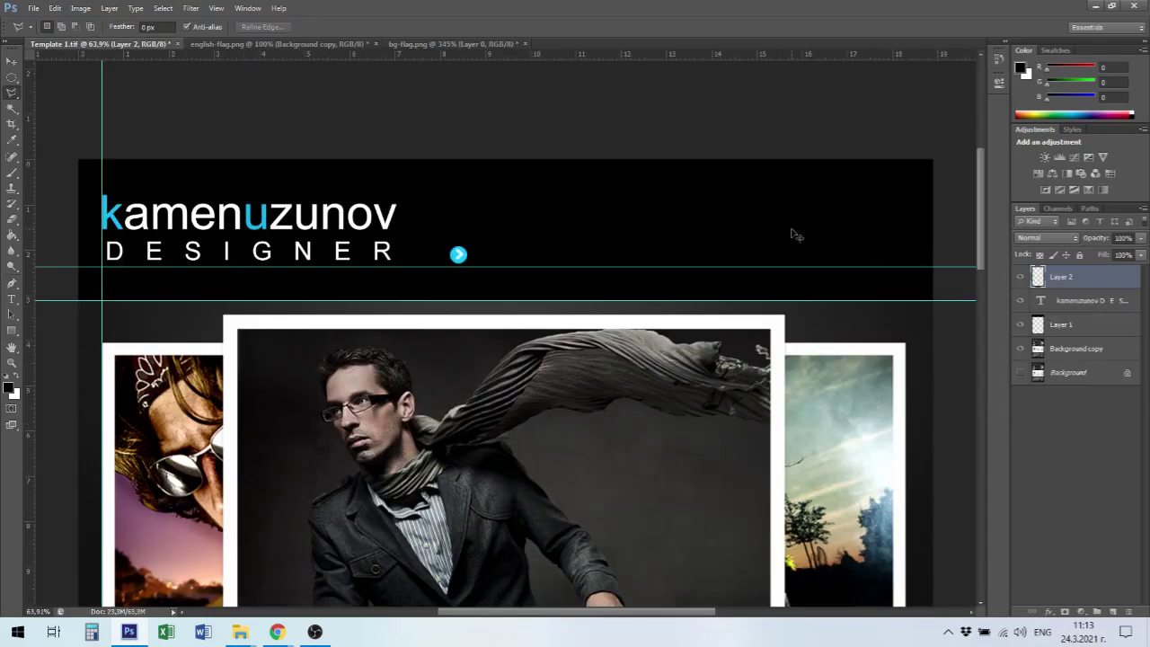
key("ctrl+v")
key("v")
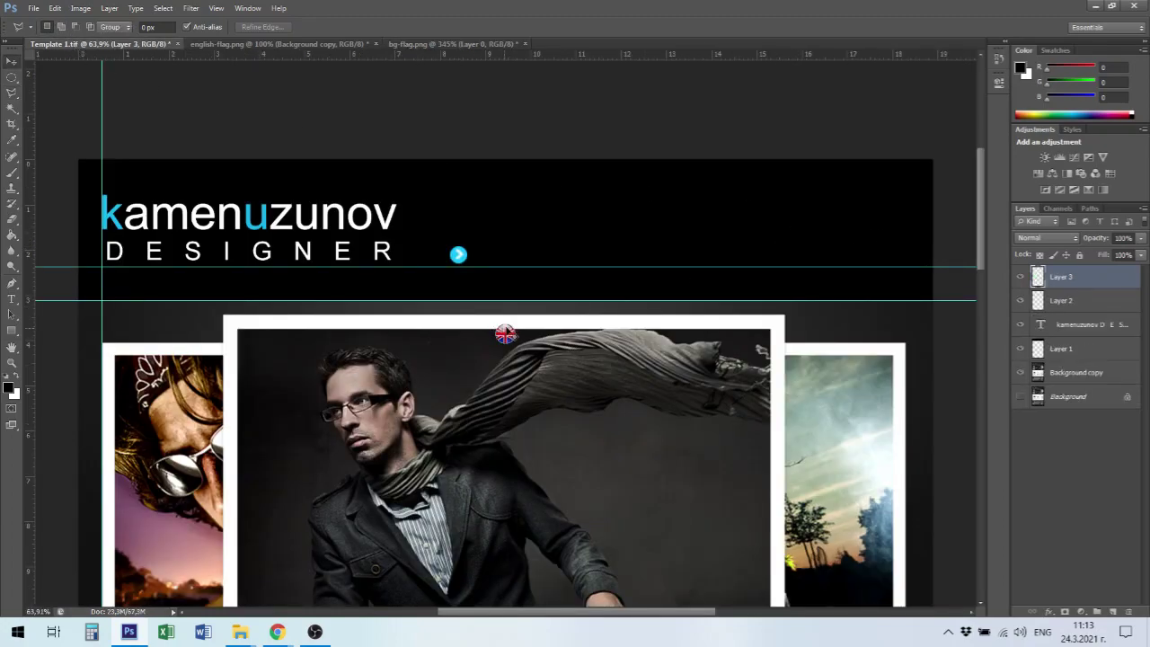
mouse_move(522, 345)
left_mouse_down()
mouse_move(821, 230)
mouse_move(924, 266)
mouse_move(901, 251)
left_mouse_up()
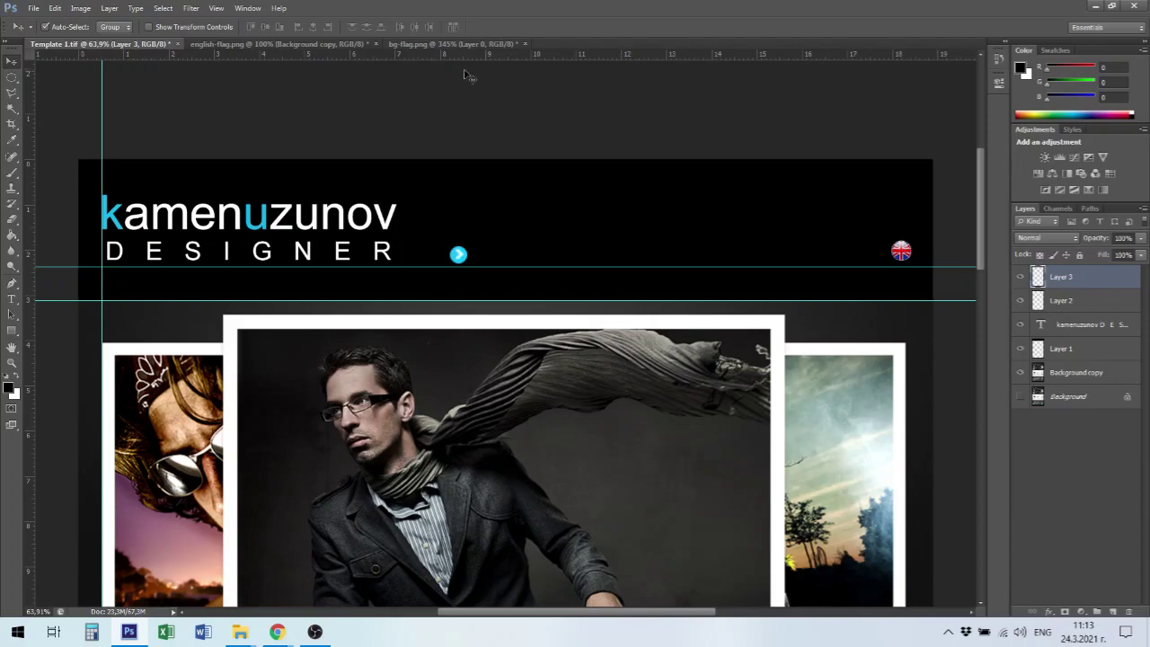
Close the large english-flag.png document without saving its changes.
left_click(346, 45)
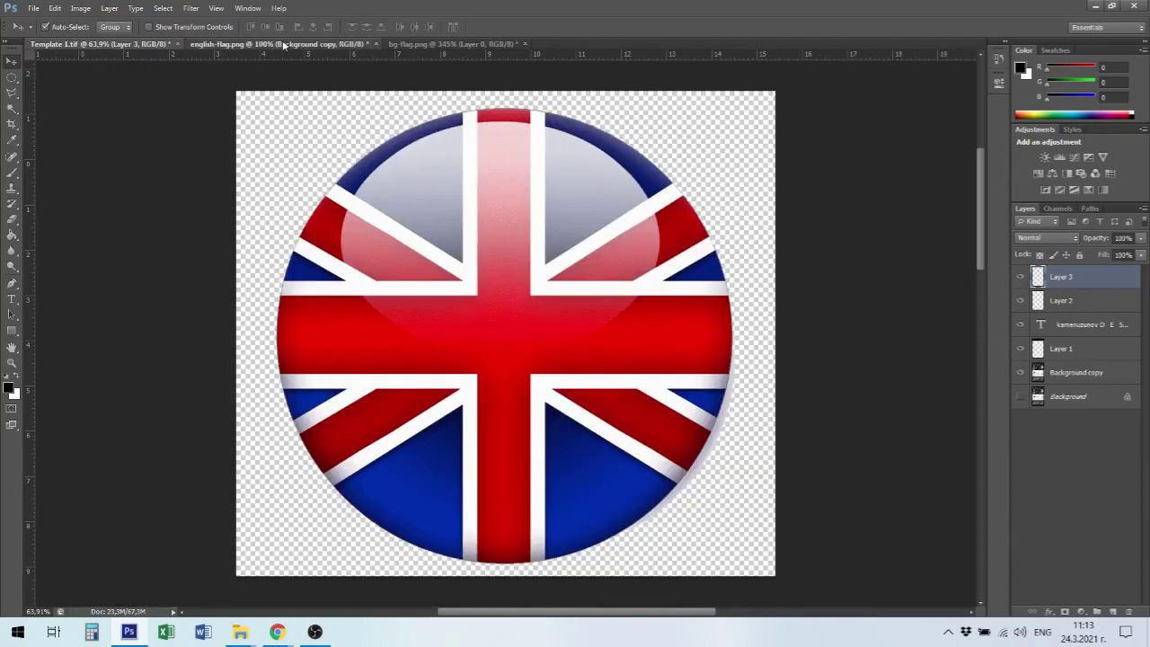
left_click(378, 43)
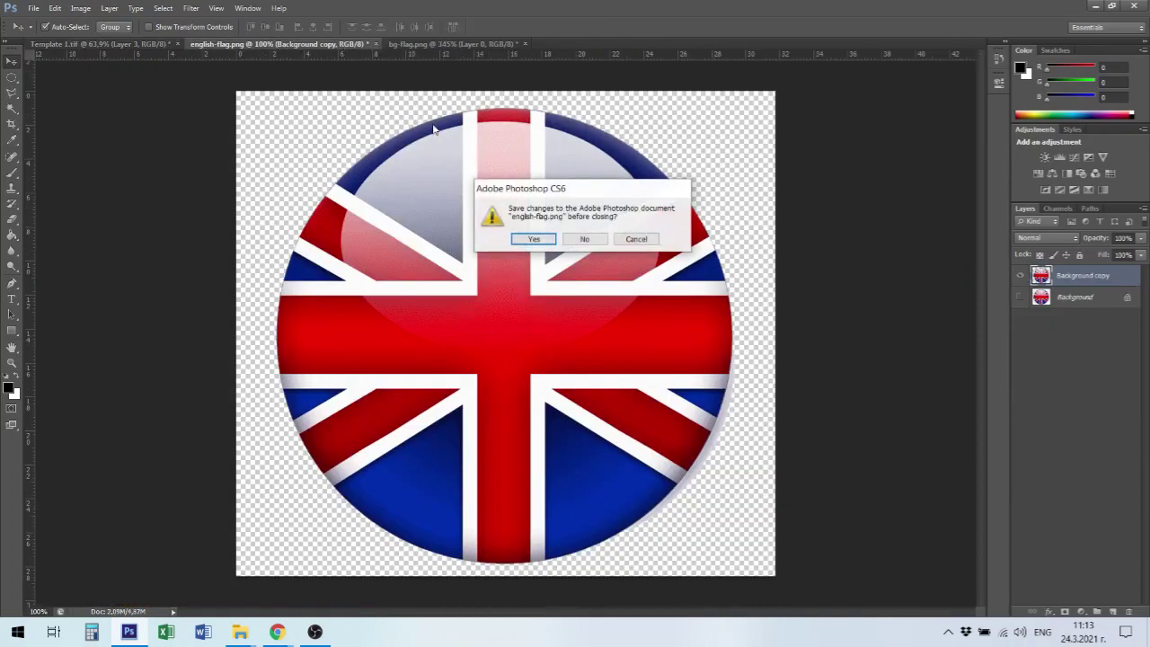
left_click(598, 240)
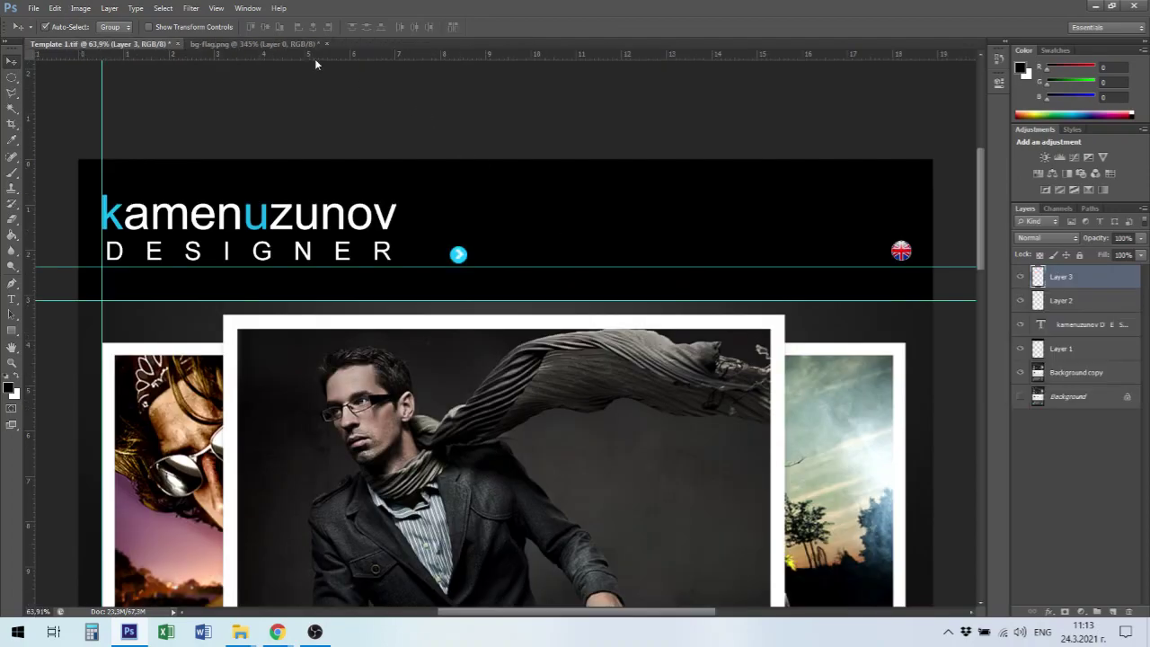
Cut the Bulgarian flag pixels of Layer 0 from bg-flag.png and close the document without saving.
left_click(287, 43)
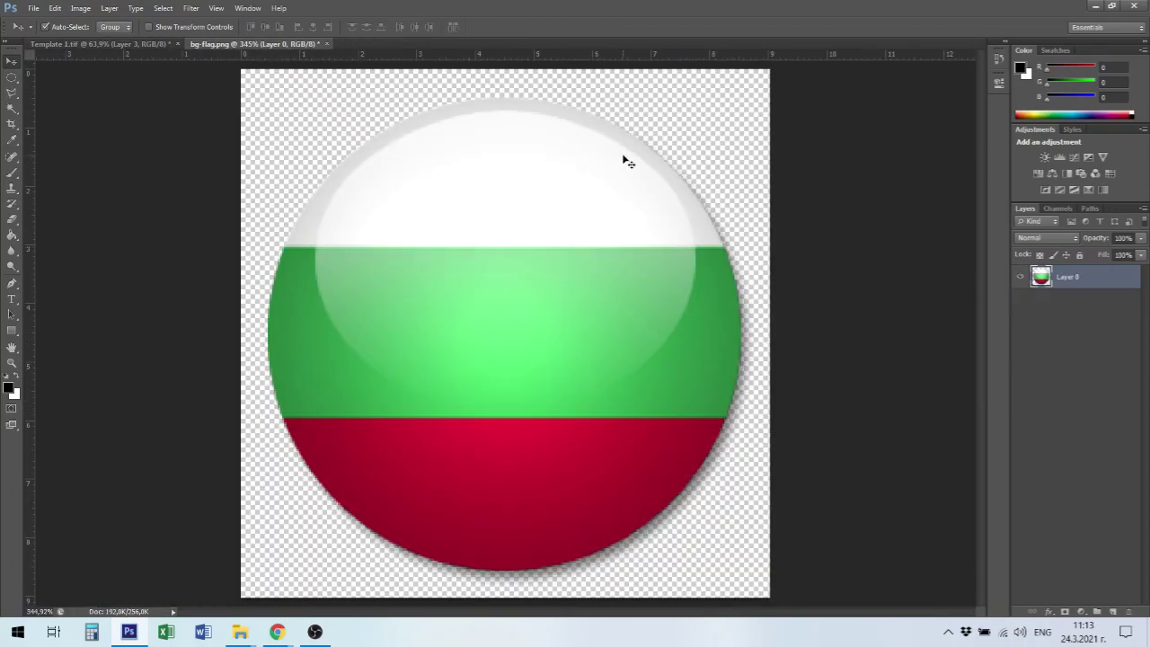
key("ctrl+a")
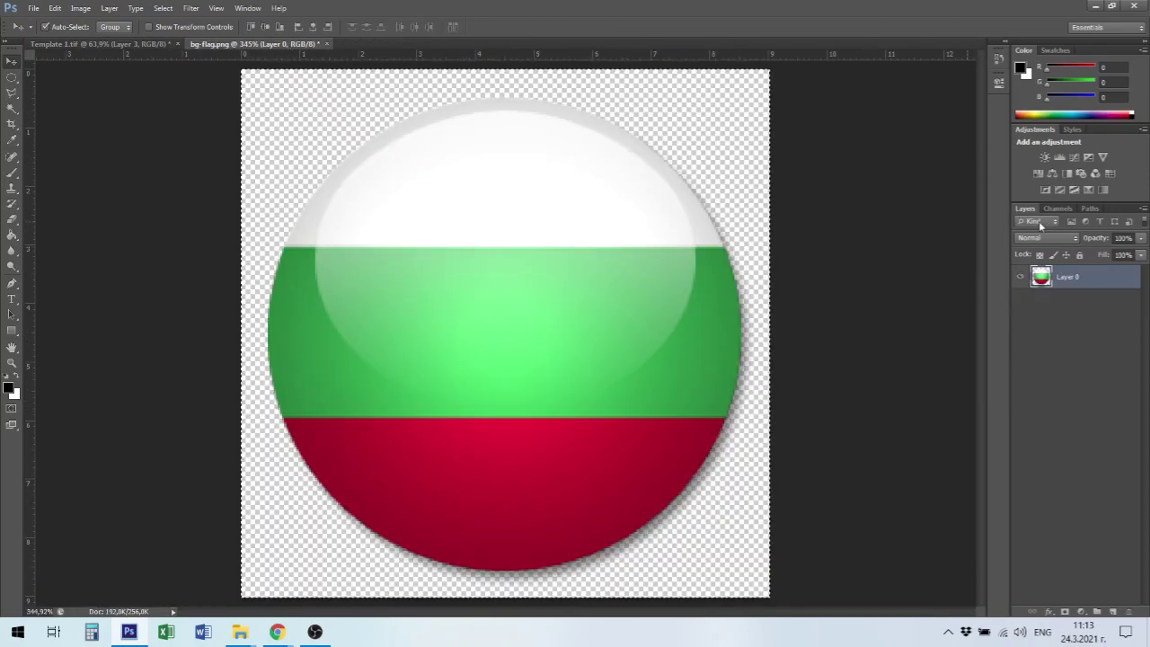
left_click(1040, 279, "ctrl")
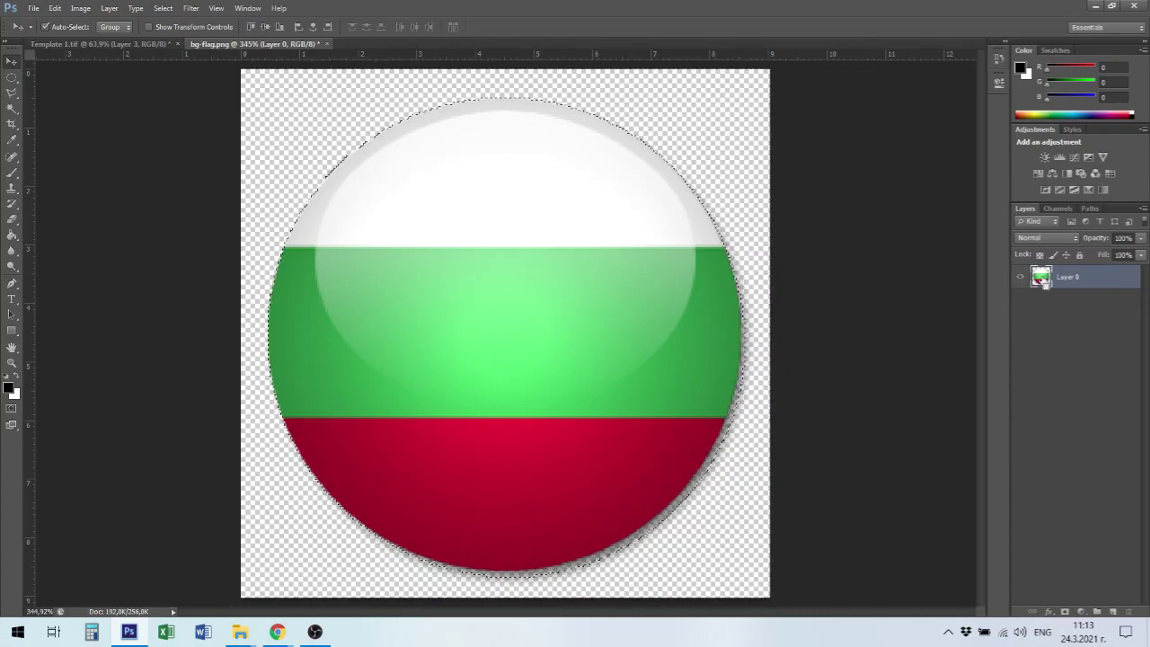
key("Delete")
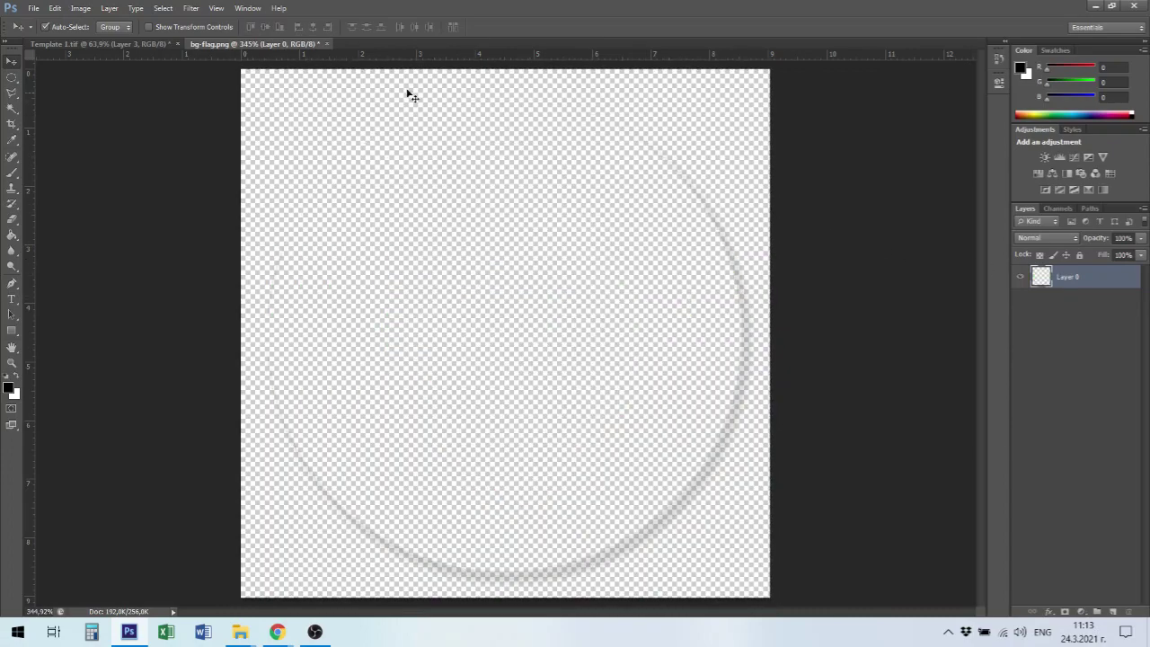
left_click(328, 44)
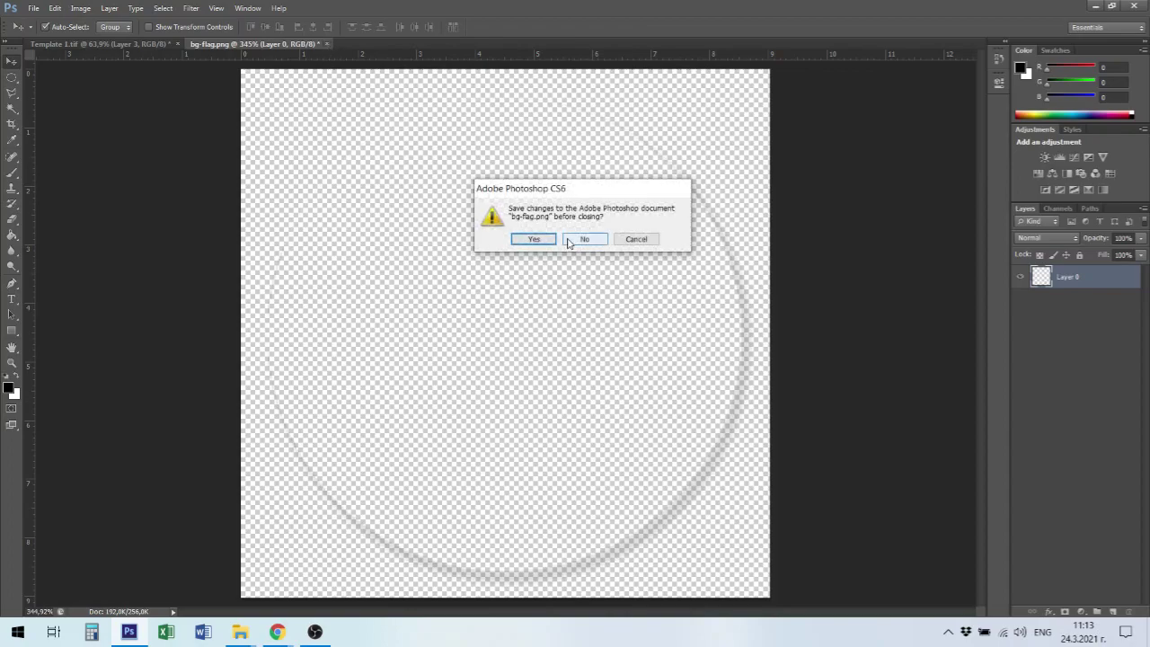
left_click(572, 239)
Paste the Bulgarian flag into Template 1.tif, scale it to about 28%, and place it on the upper guide beside the English flag.
key("ctrl+v")
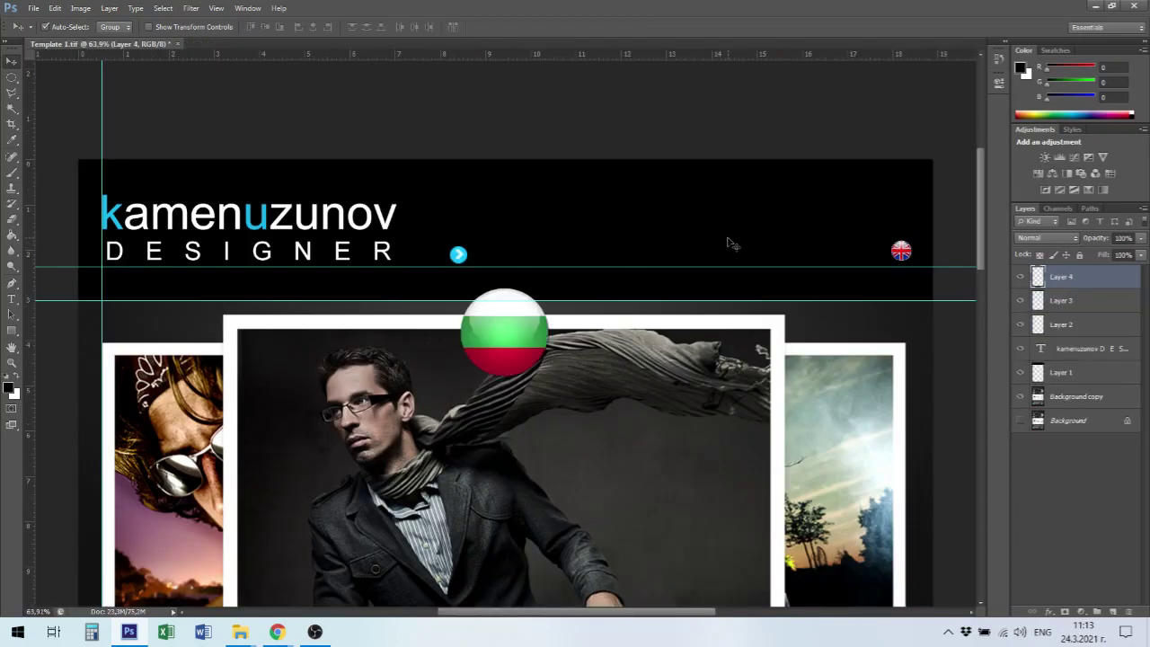
key("ctrl+t")
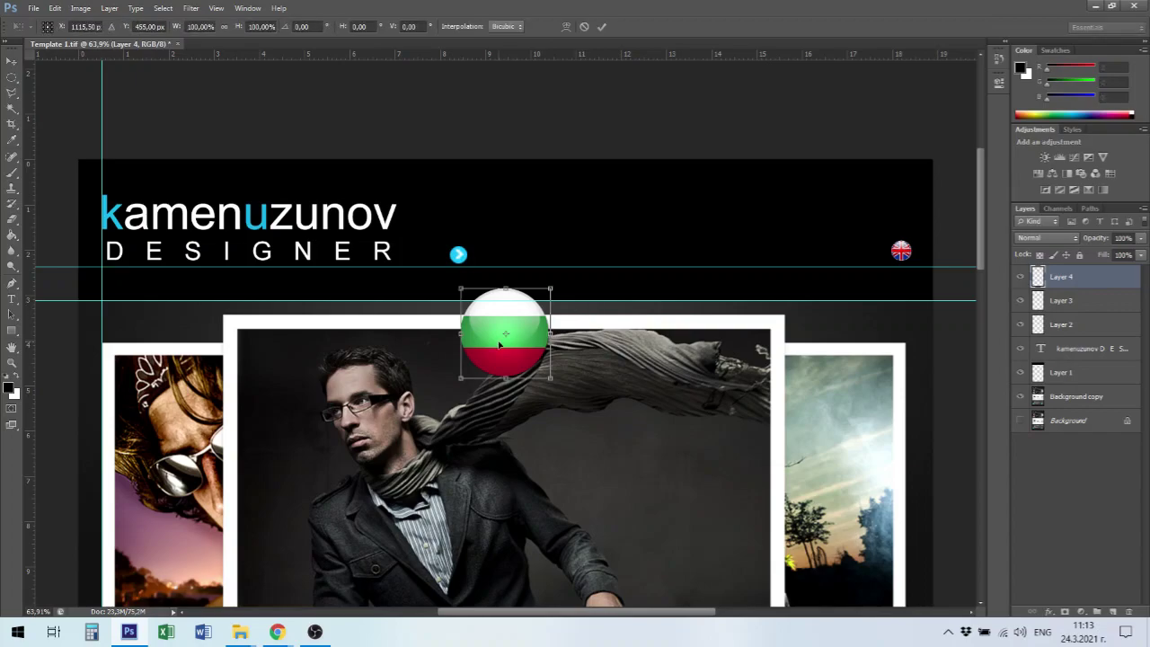
left_click_drag(519, 348, 851, 239)
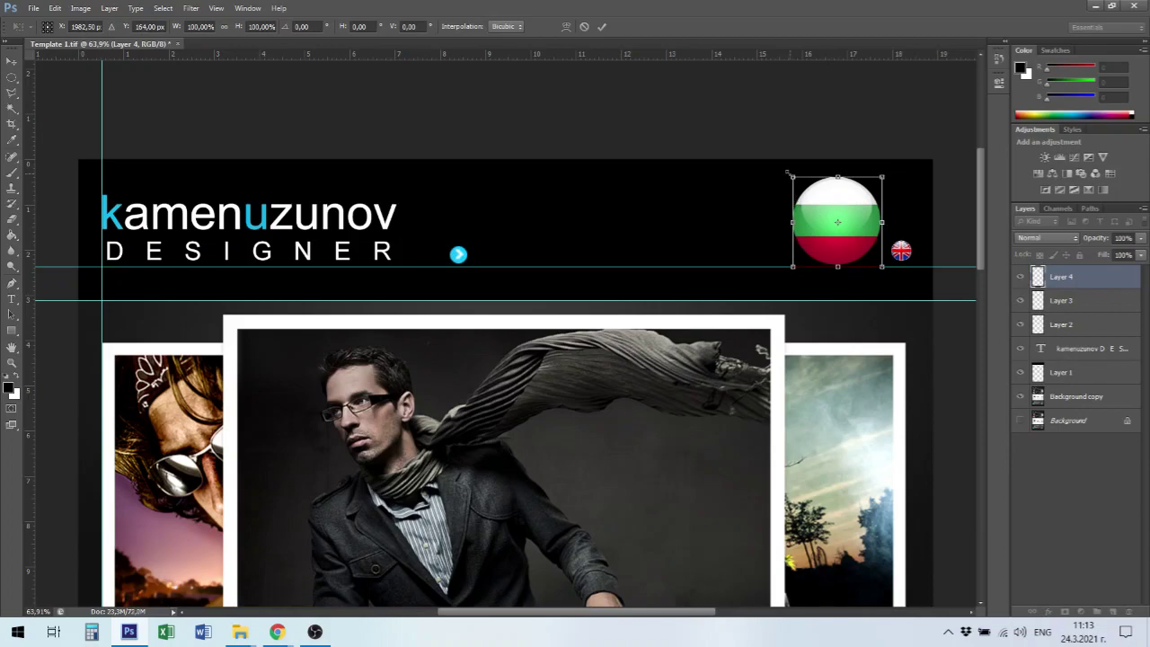
left_click_drag(793, 177, 846, 253)
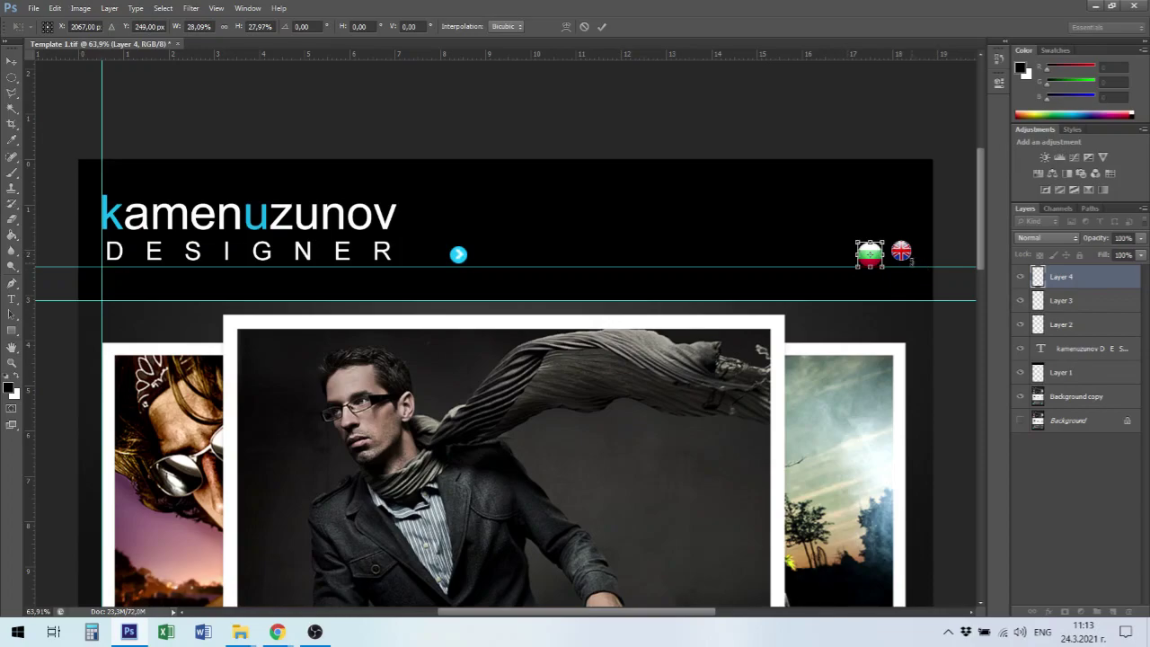
scroll(891, 248, "up", 5)
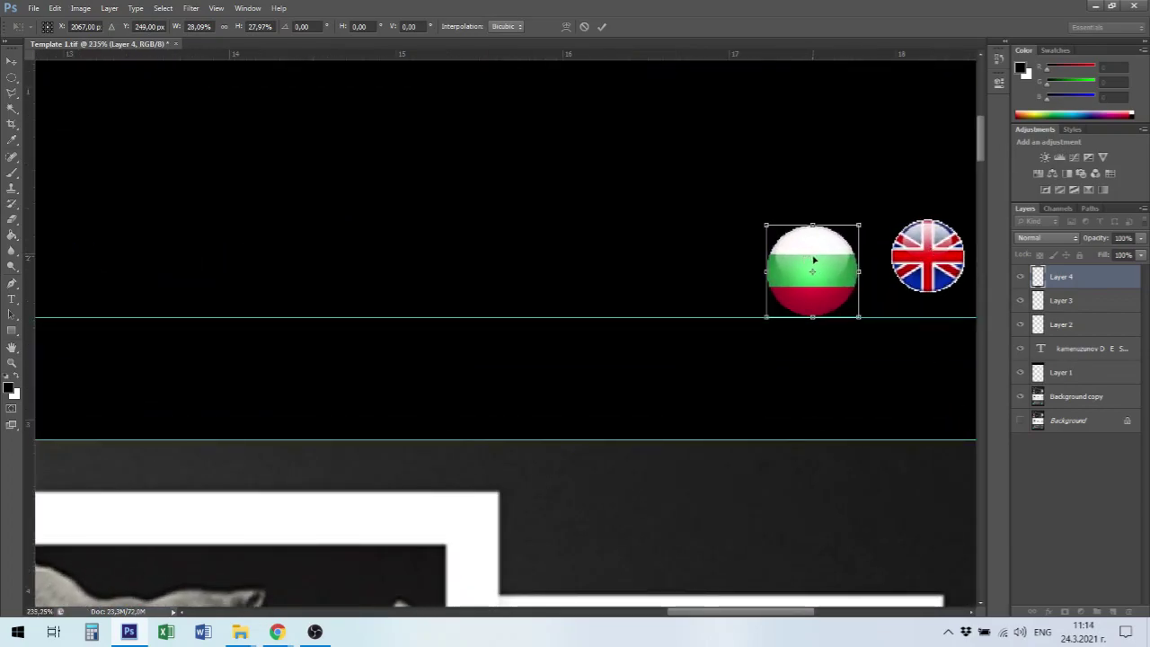
key("Return")
Move the English flag's Layer 3 above Layer 4, overlay it on the Bulgarian flag, and resize it to match.
left_click_drag(928, 258, 876, 231)
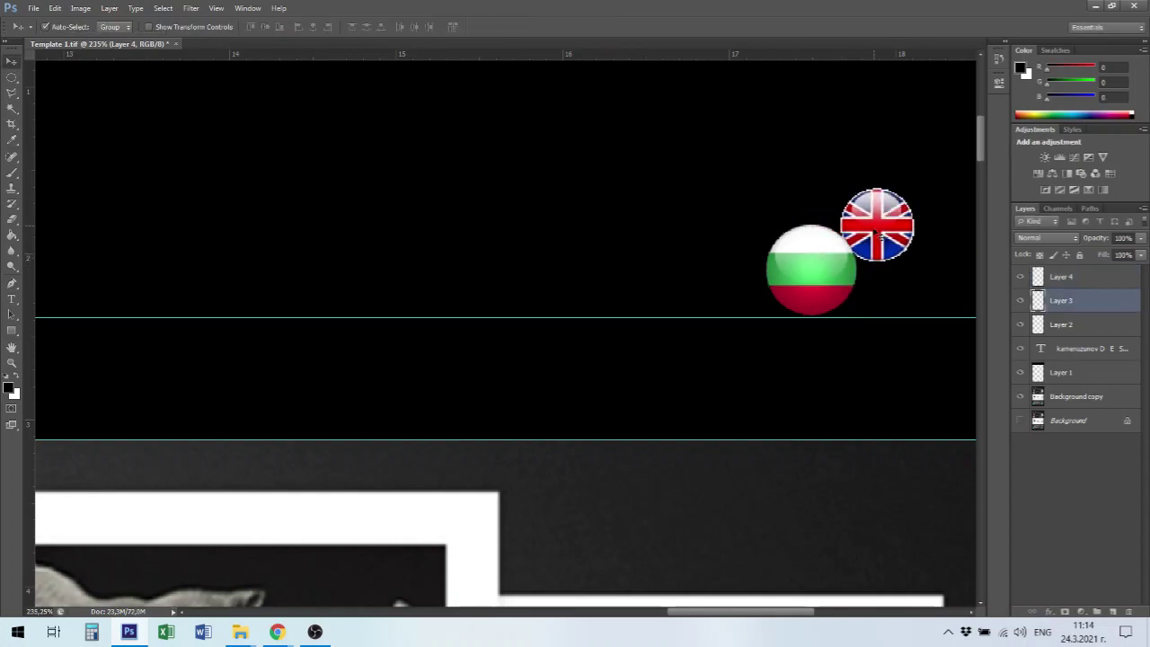
left_click_drag(1061, 300, 1059, 266)
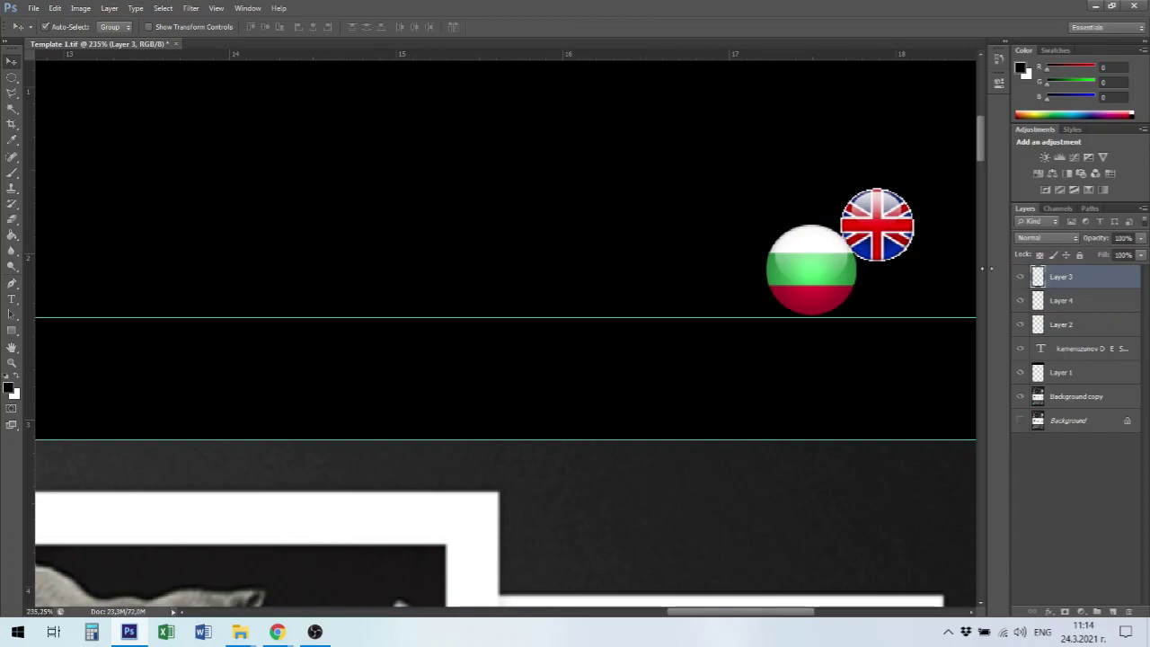
left_click_drag(895, 234, 854, 312)
key("ctrl+t")
key("Return")
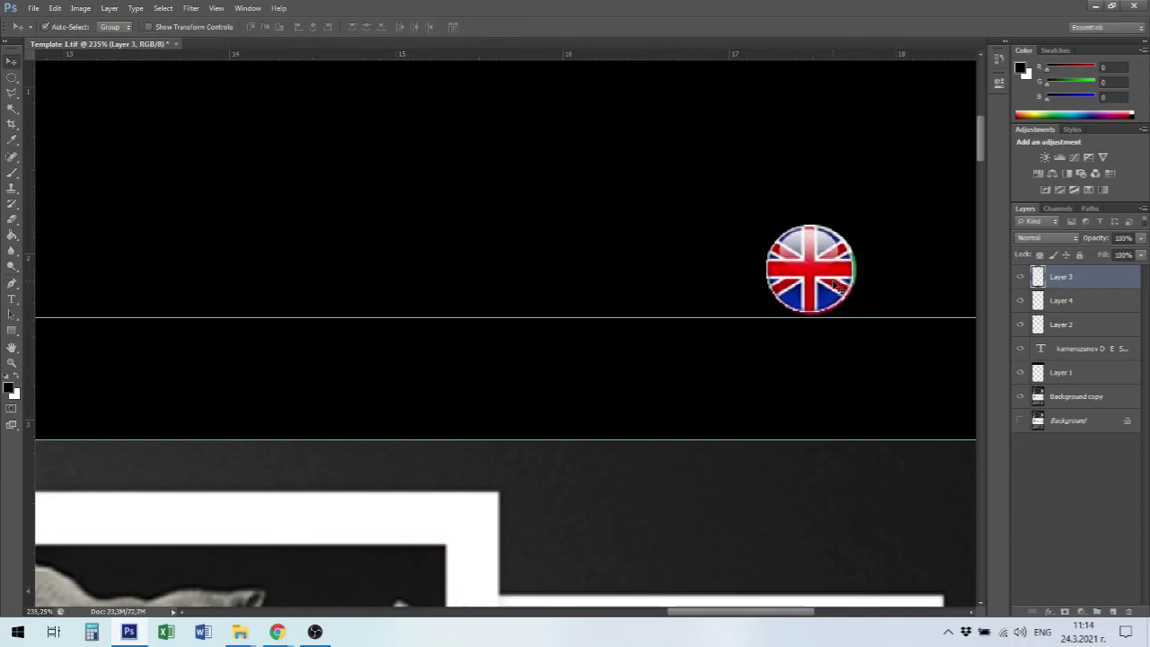
Arrange the flags side by side just above the upper guide, with the Bulgarian flag before the English one, and select the arrow bullet.
key("ctrl+1")
mouse_move(642, 300)
left_mouse_down()
mouse_move(699, 300)
mouse_move(645, 313)
left_mouse_up()
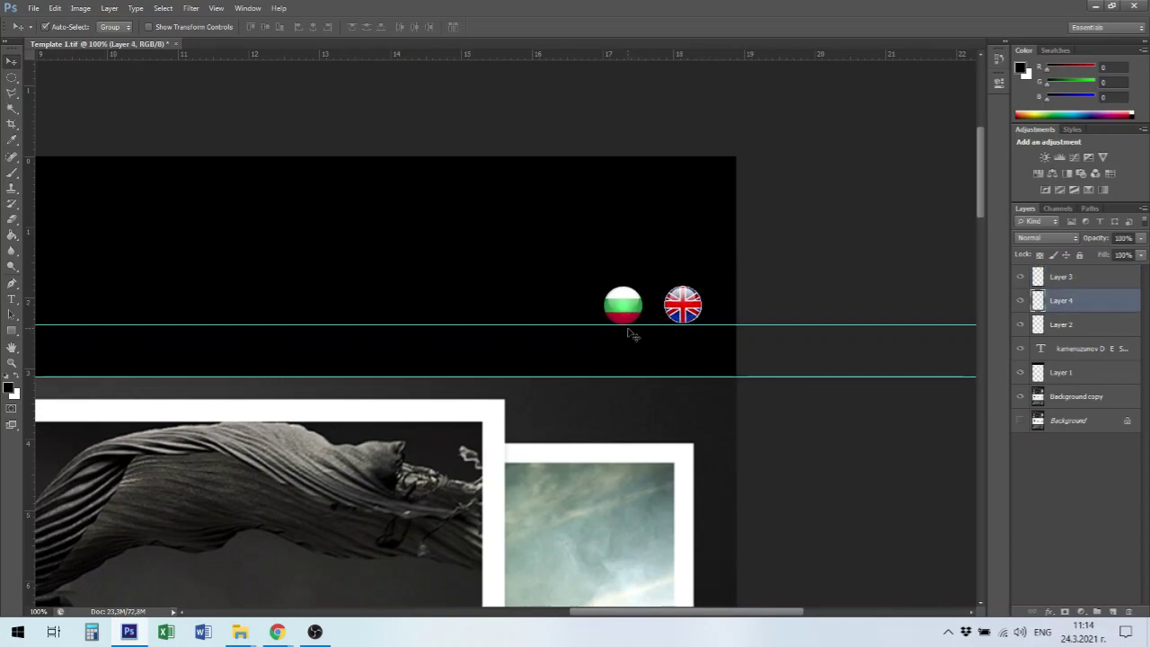
key("ctrl+minus")
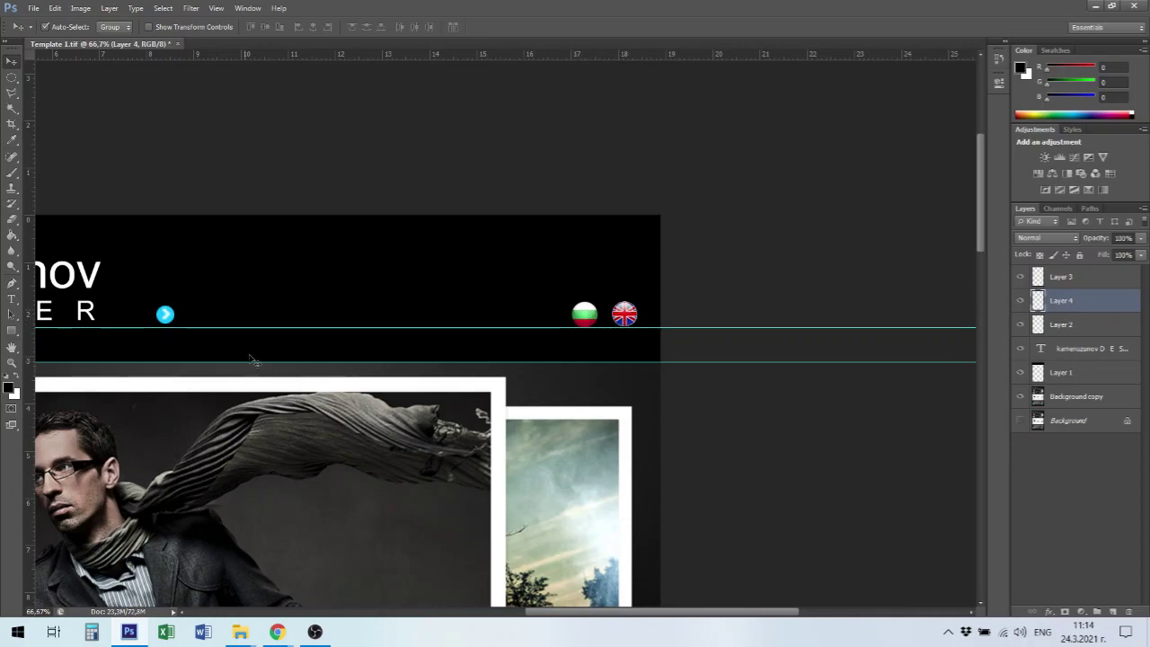
left_click(174, 316)
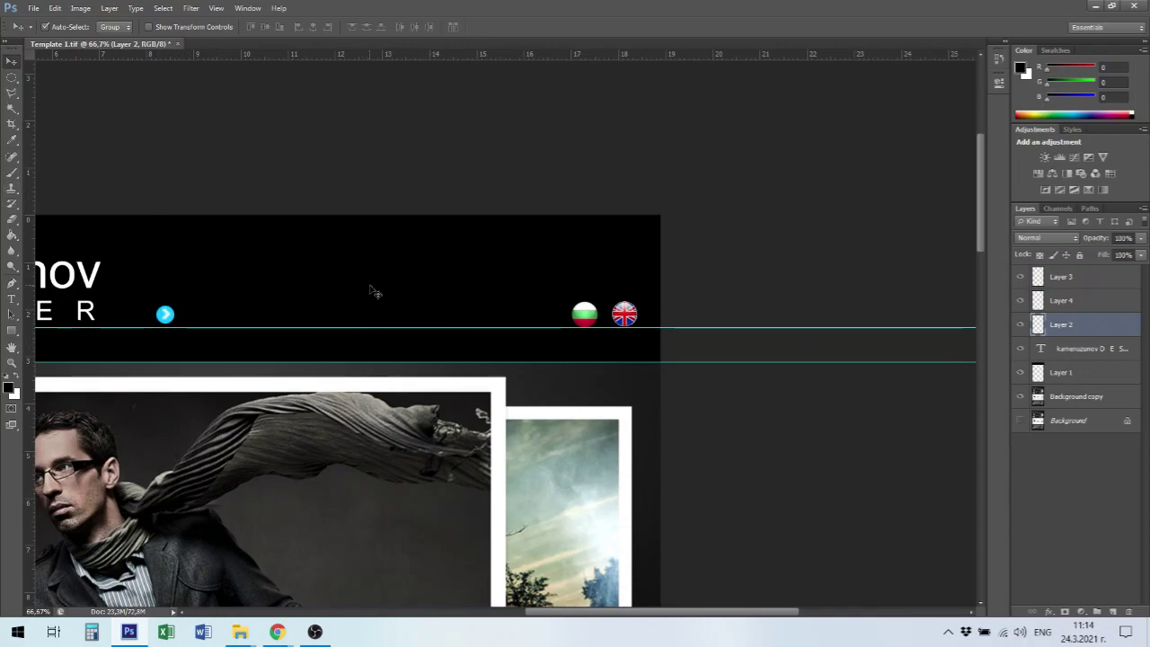
key("ctrl+minus")
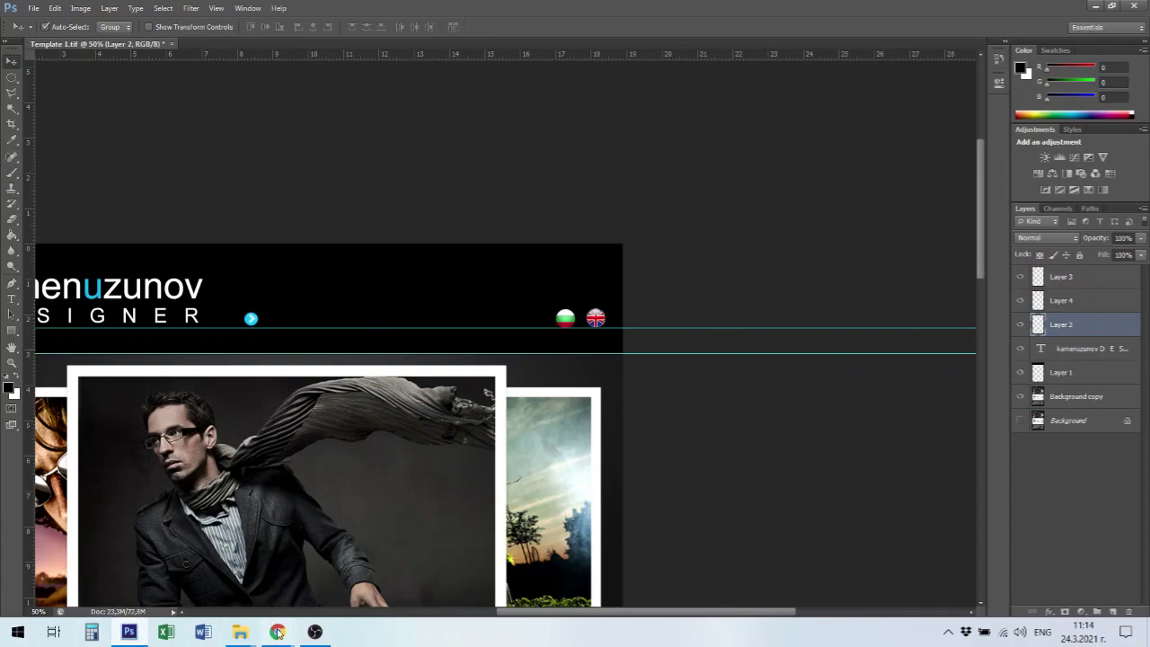
Switch to Chrome and close the US flag image and the flag image search pages.
mouse_move(276, 632)
left_click(243, 580)
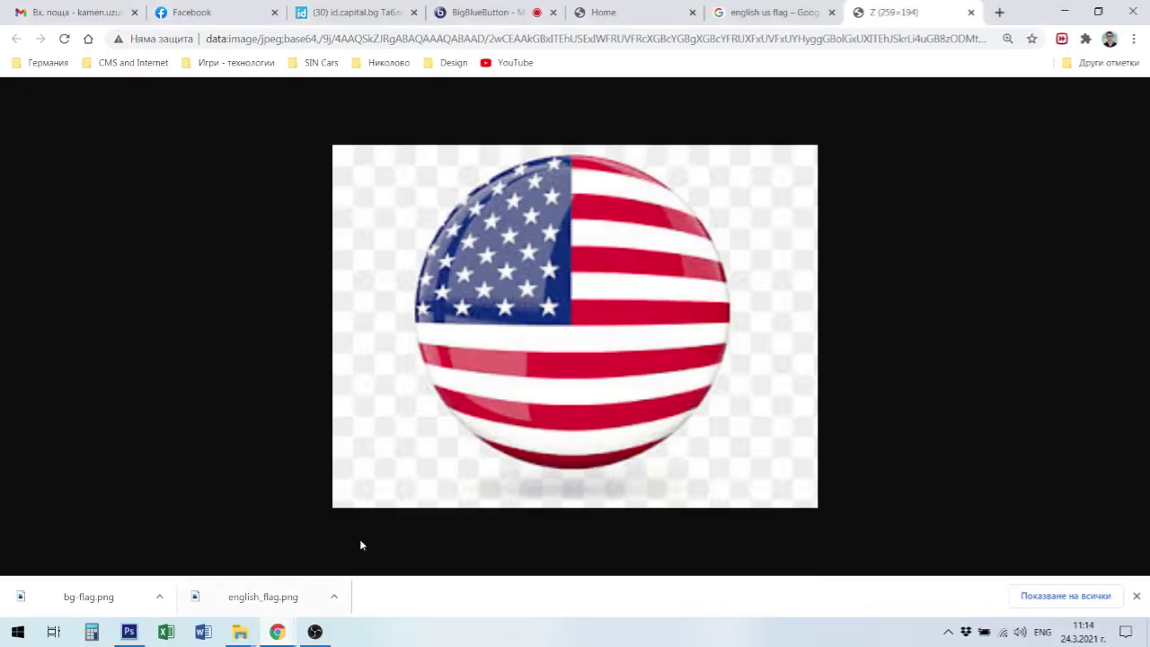
left_click(970, 12)
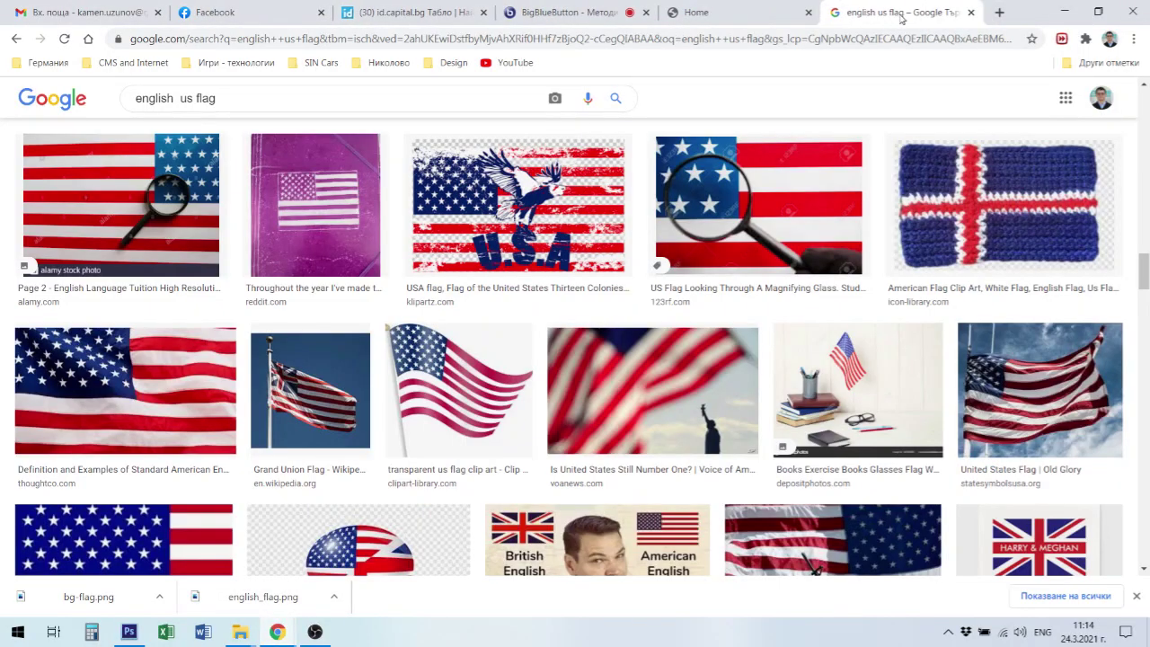
left_click(971, 13)
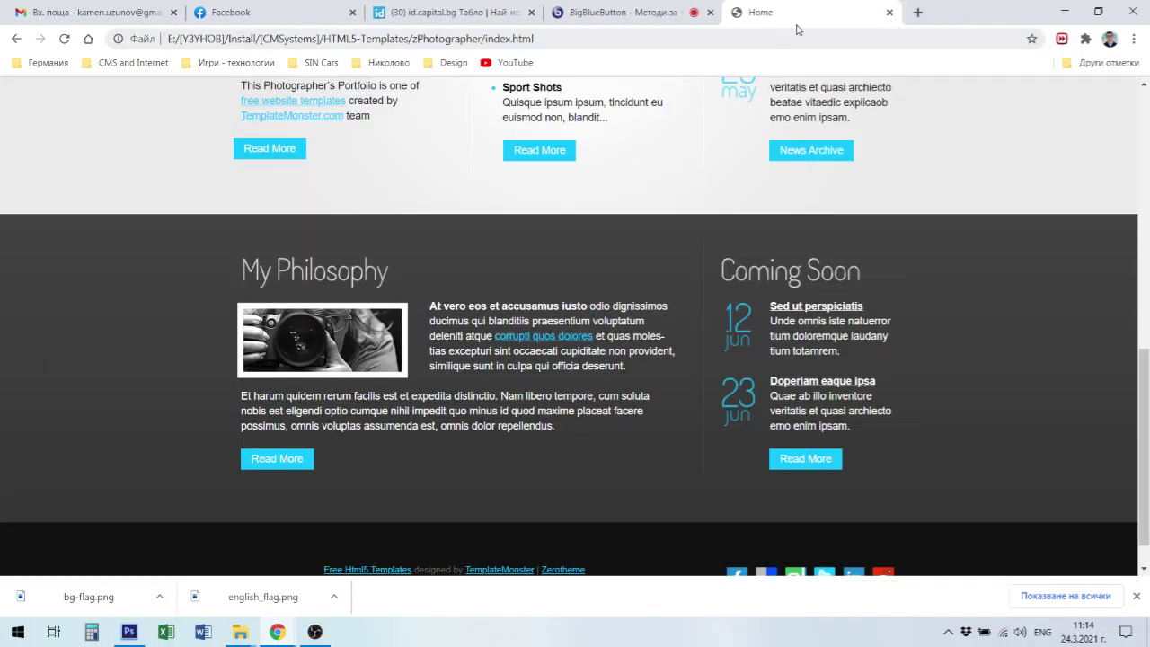
Examine the navigation menu on the original template's Home and About pages.
scroll(793, 243, "up", 8)
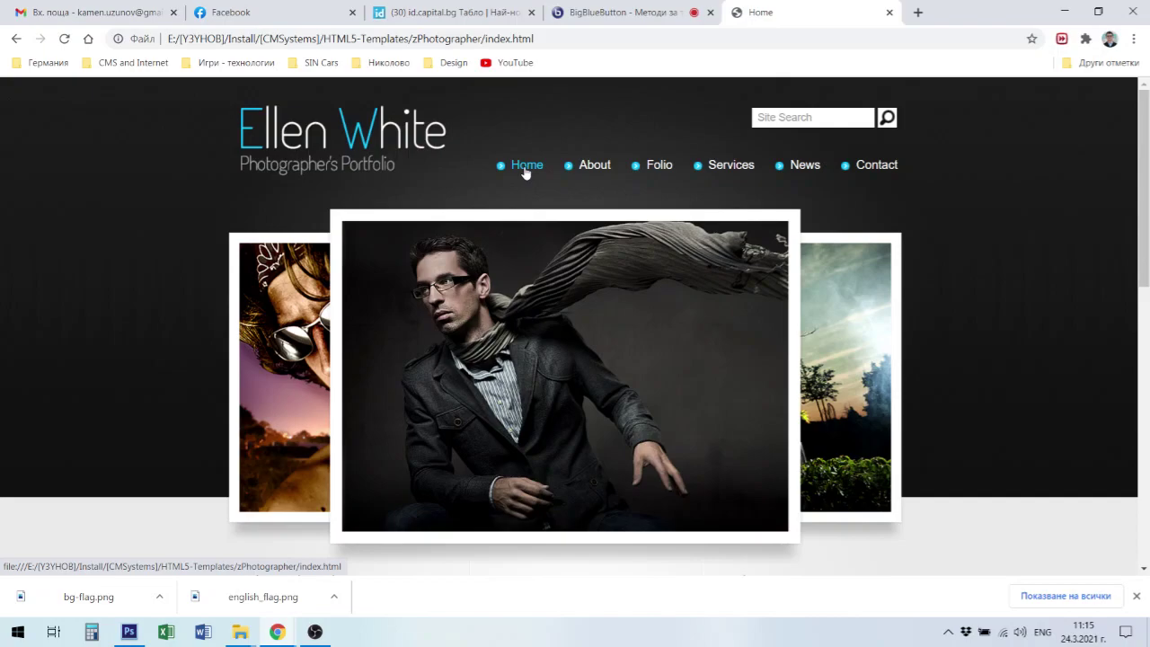
left_click(599, 165)
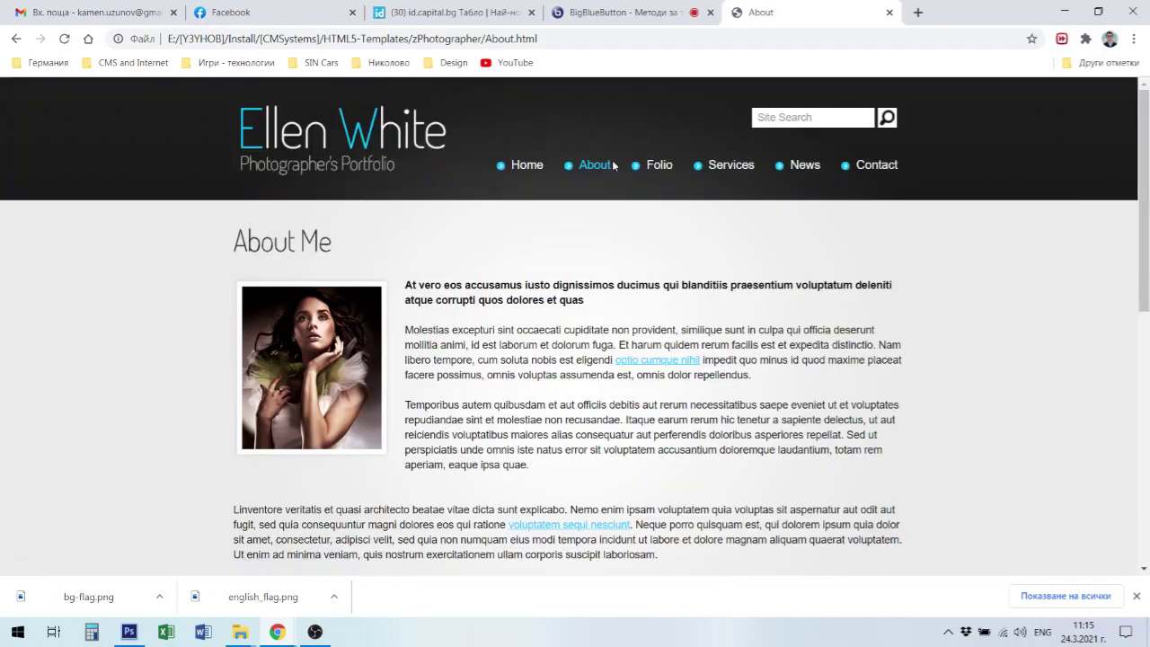
left_click(528, 166)
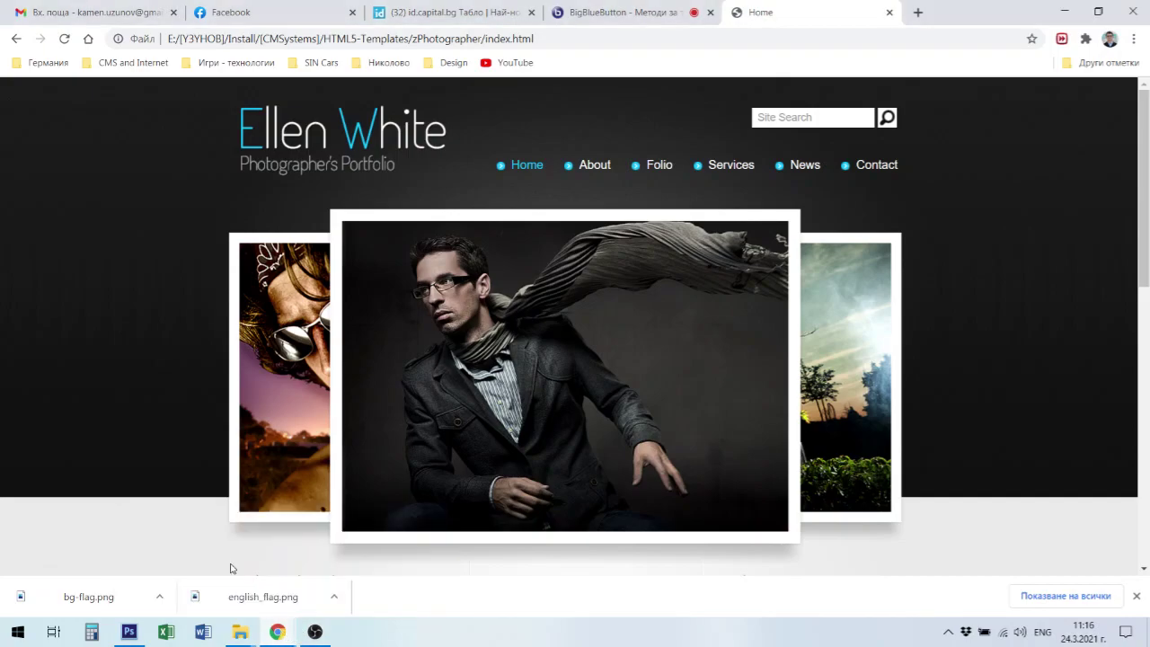
Switch back to Photoshop and set the Type tool's text color to white (ffffff).
left_click(132, 634)
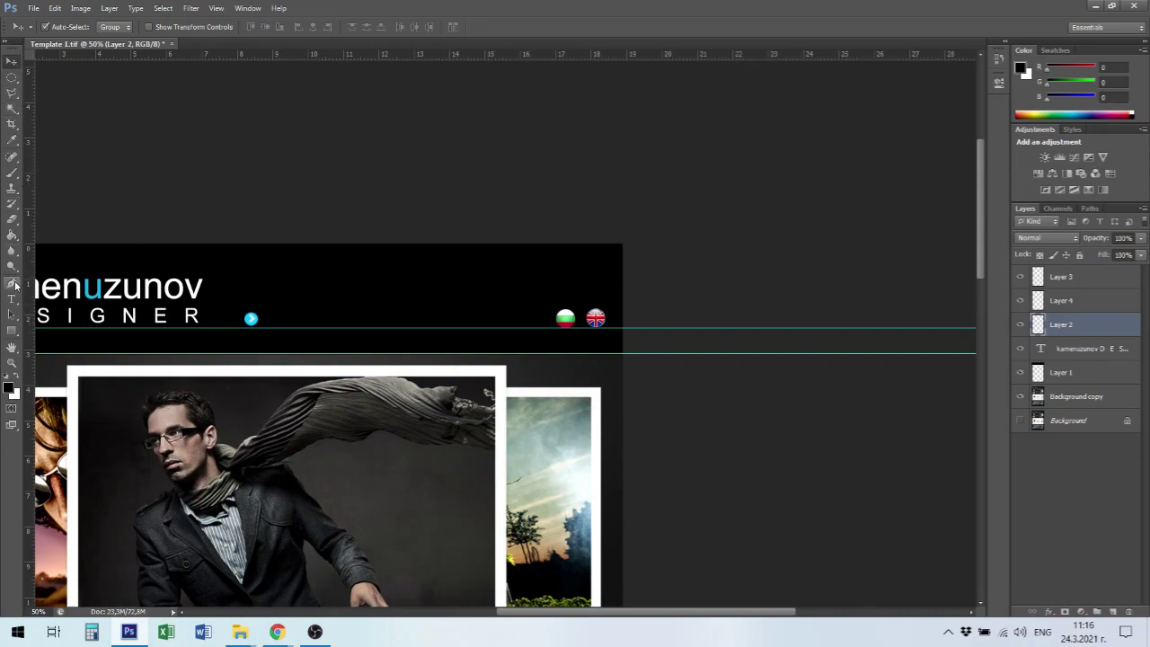
left_click(12, 299)
left_click(14, 299)
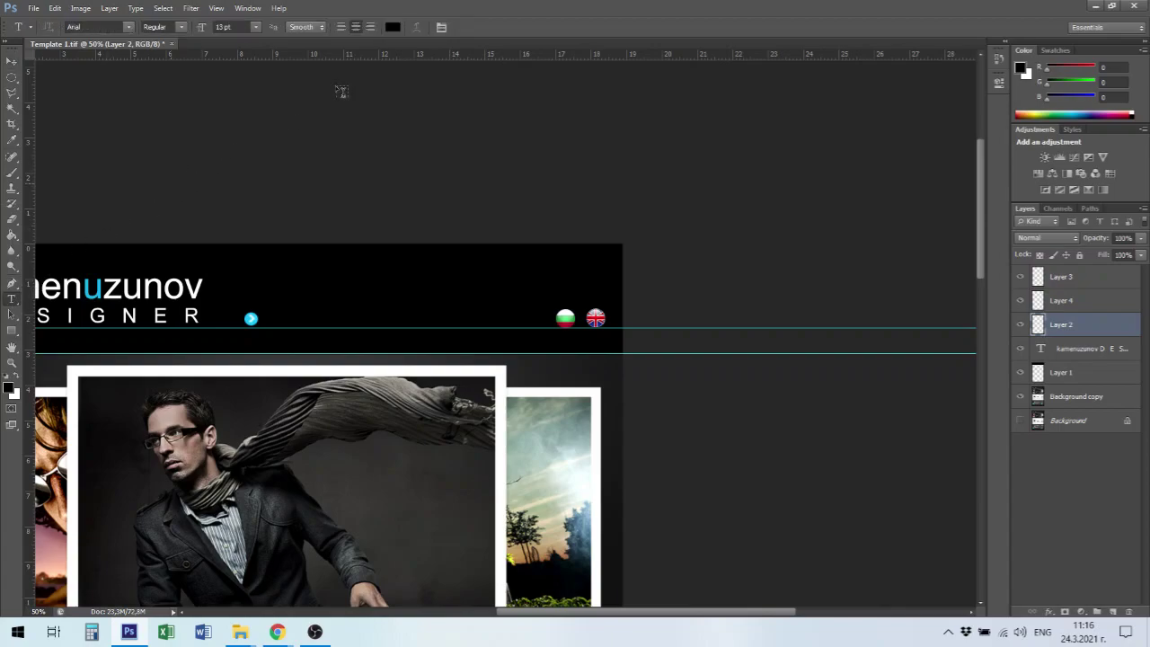
left_click(393, 27)
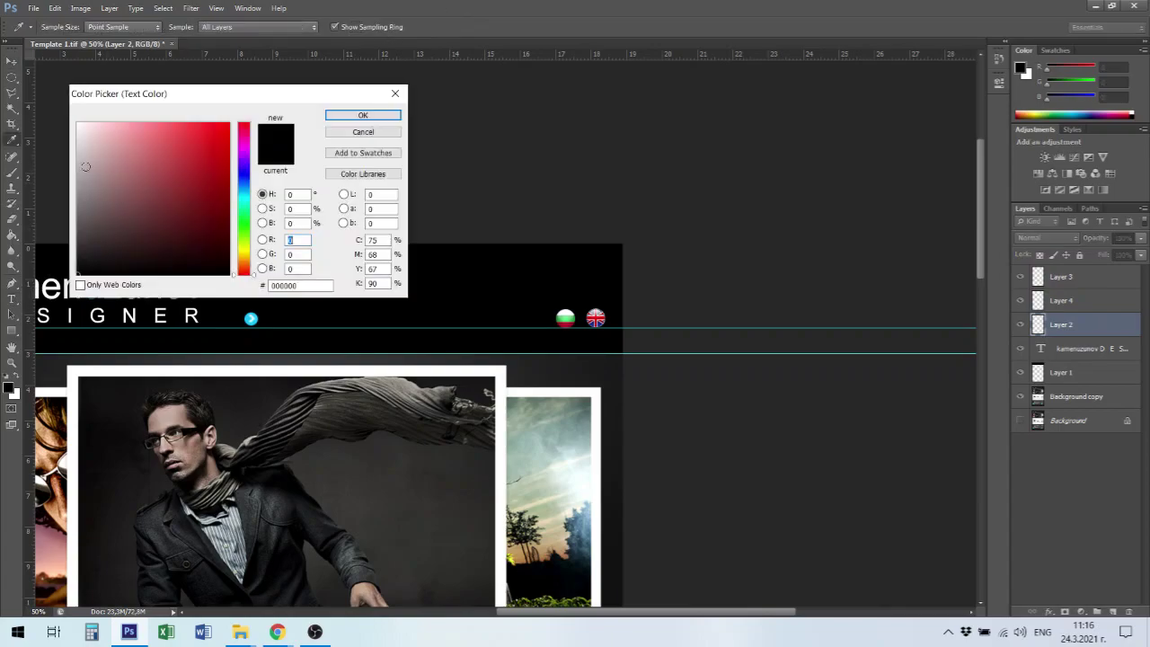
left_click(79, 124)
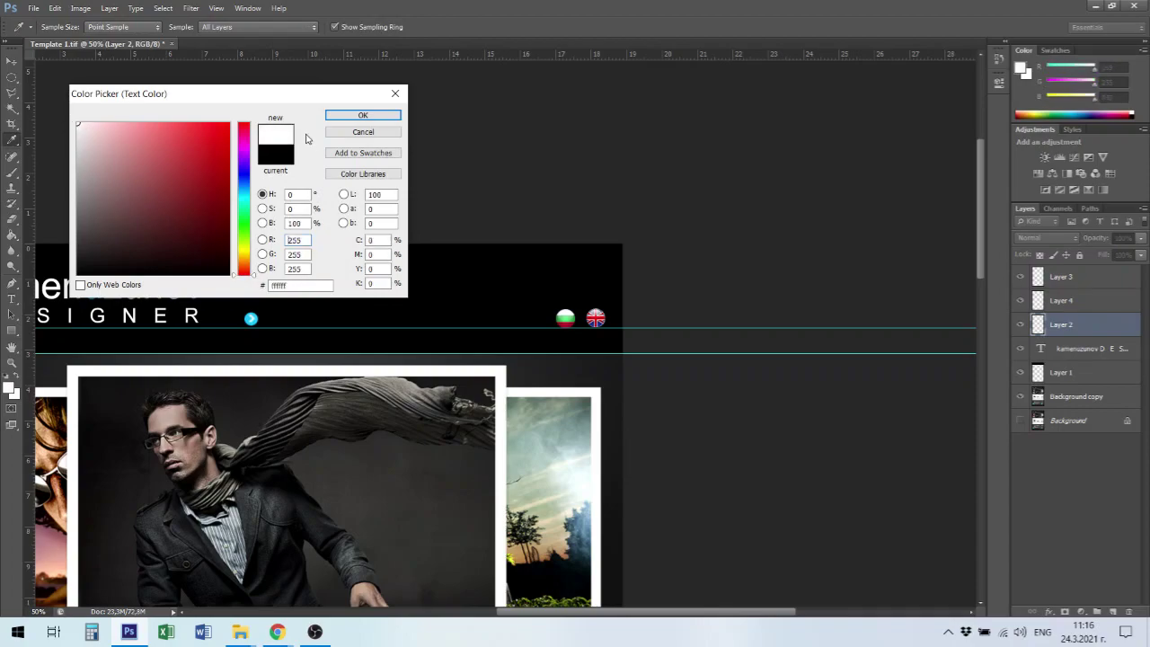
left_click(354, 133)
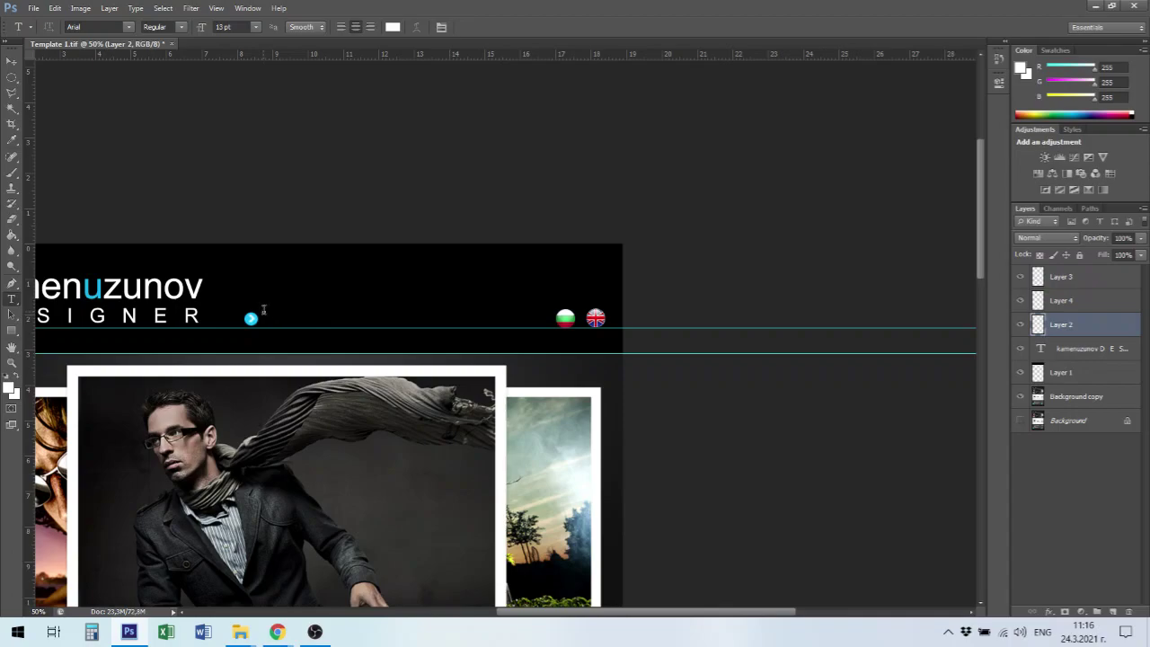
Add the left-aligned text "Начало" to the header and position it right after the arrow bullet, level with it.
left_click(268, 317)
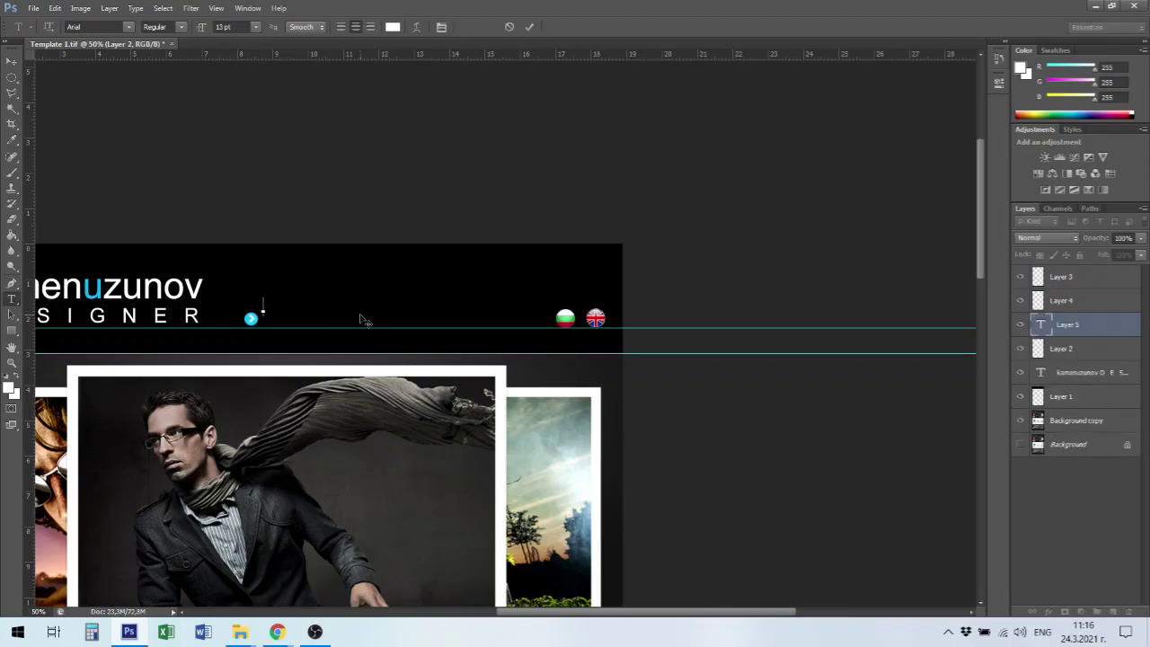
type("N")
key("BackSpace")
type("H")
type("ачало")
left_click(342, 28)
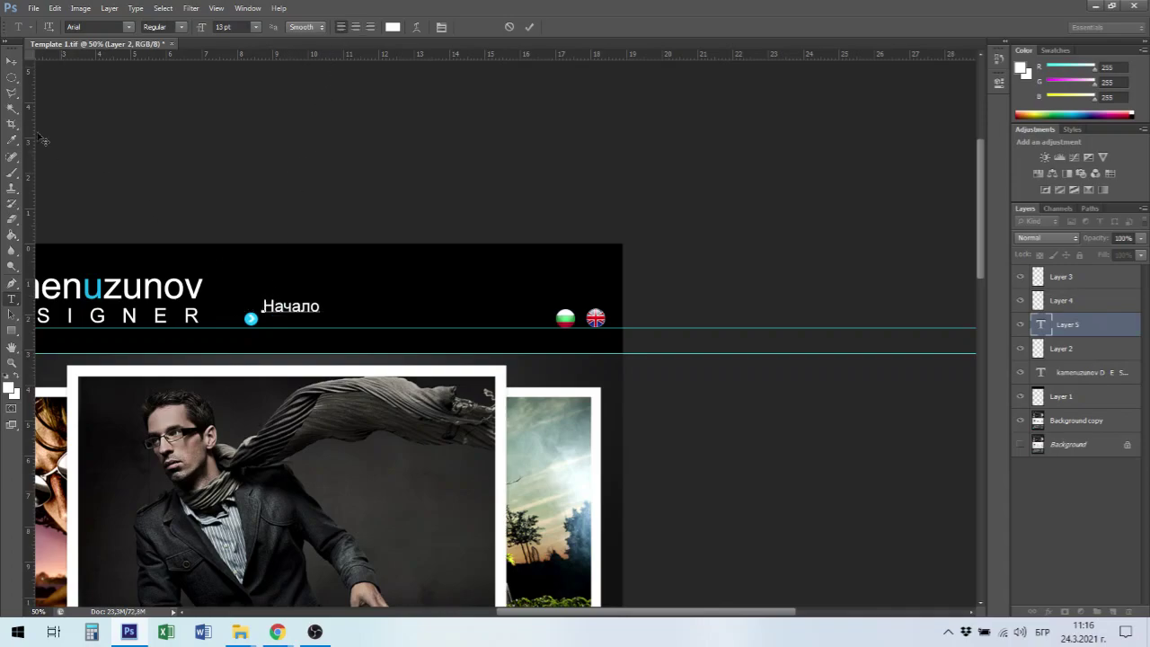
left_click(13, 63)
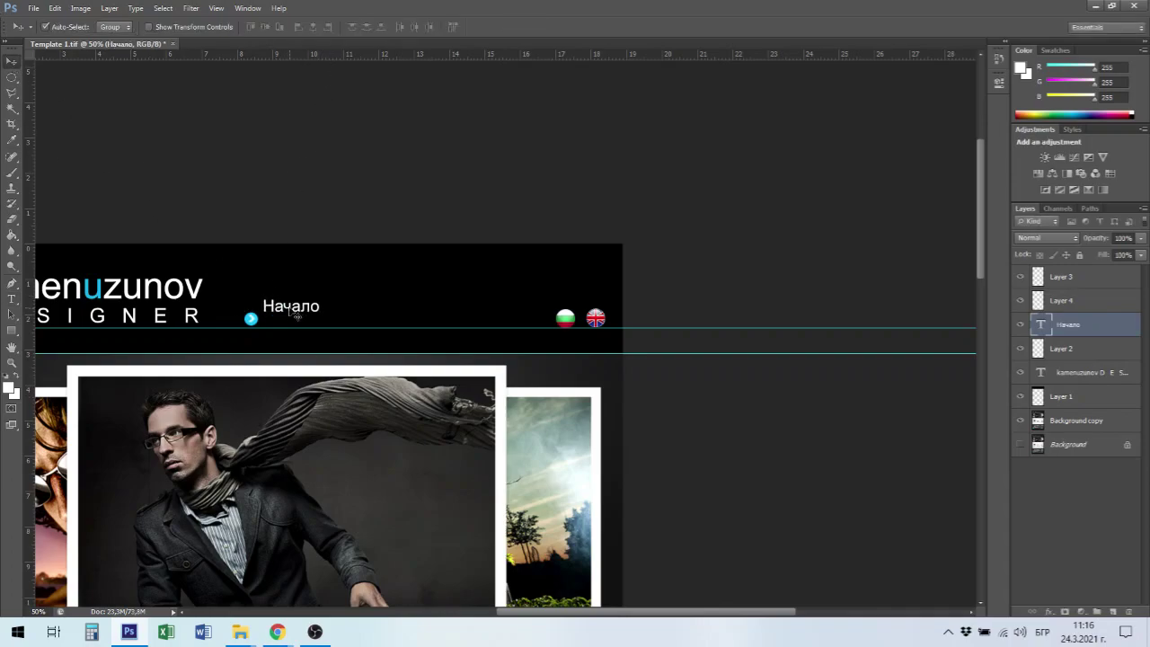
mouse_move(294, 313)
left_mouse_down()
mouse_move(296, 326)
mouse_move(280, 326)
mouse_move(299, 327)
left_mouse_up()
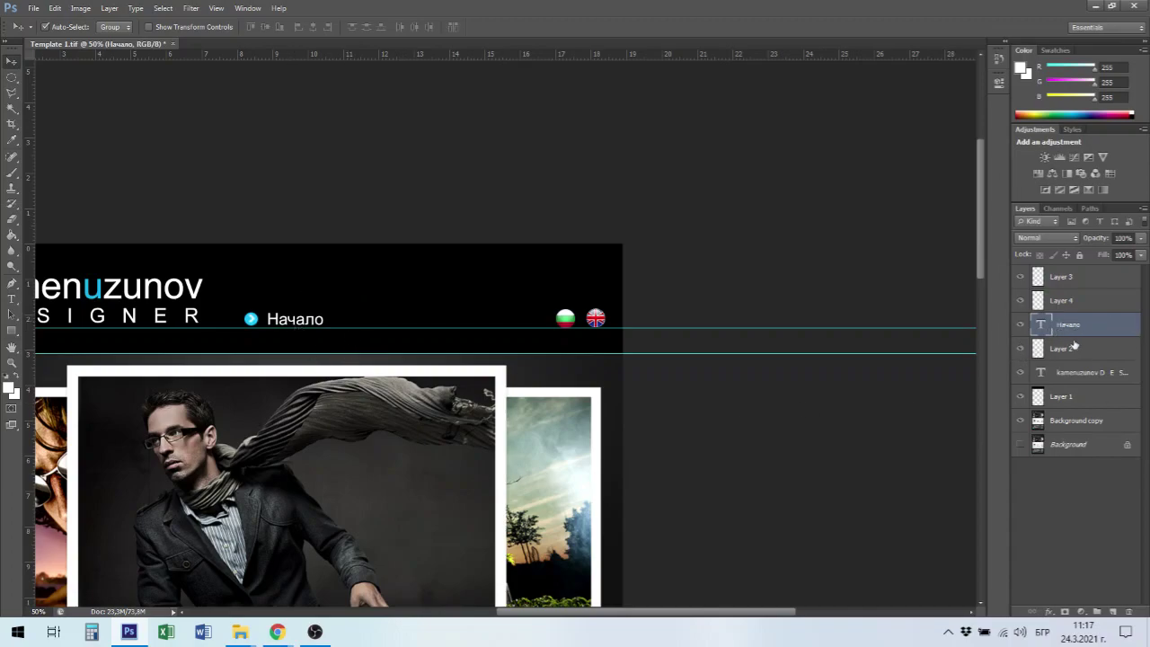
Duplicate the arrow bullet's Layer 2 within Template 1.tif as "Layer 2 copy".
left_click(1020, 349)
left_click(1063, 351)
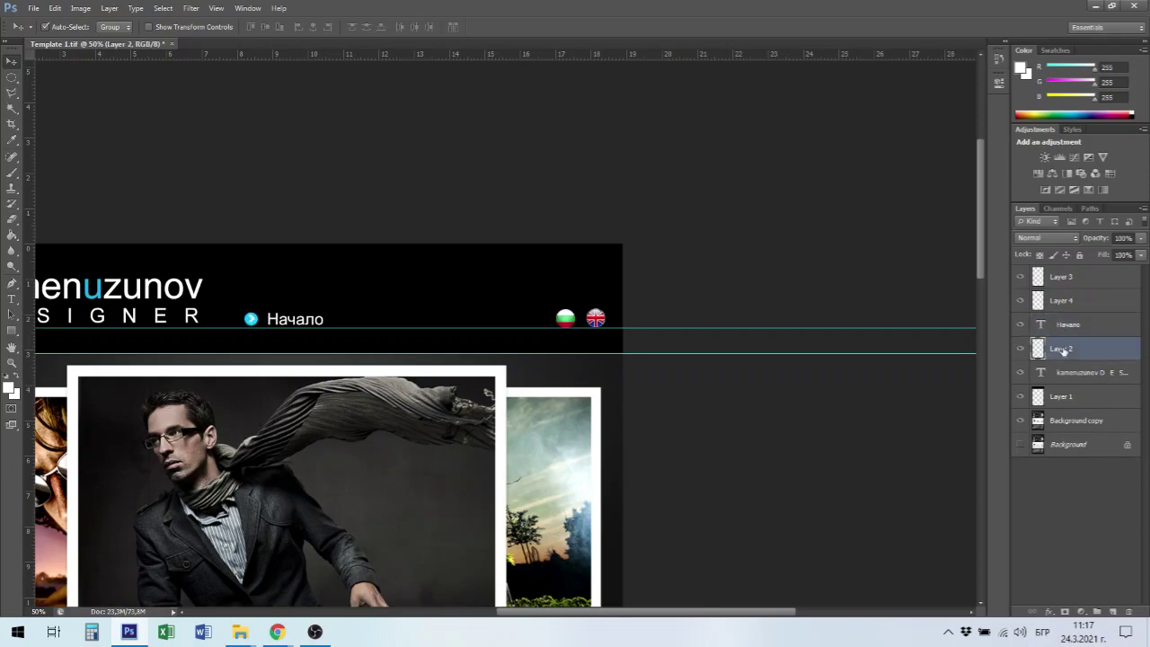
right_click(1064, 352)
left_click(990, 217)
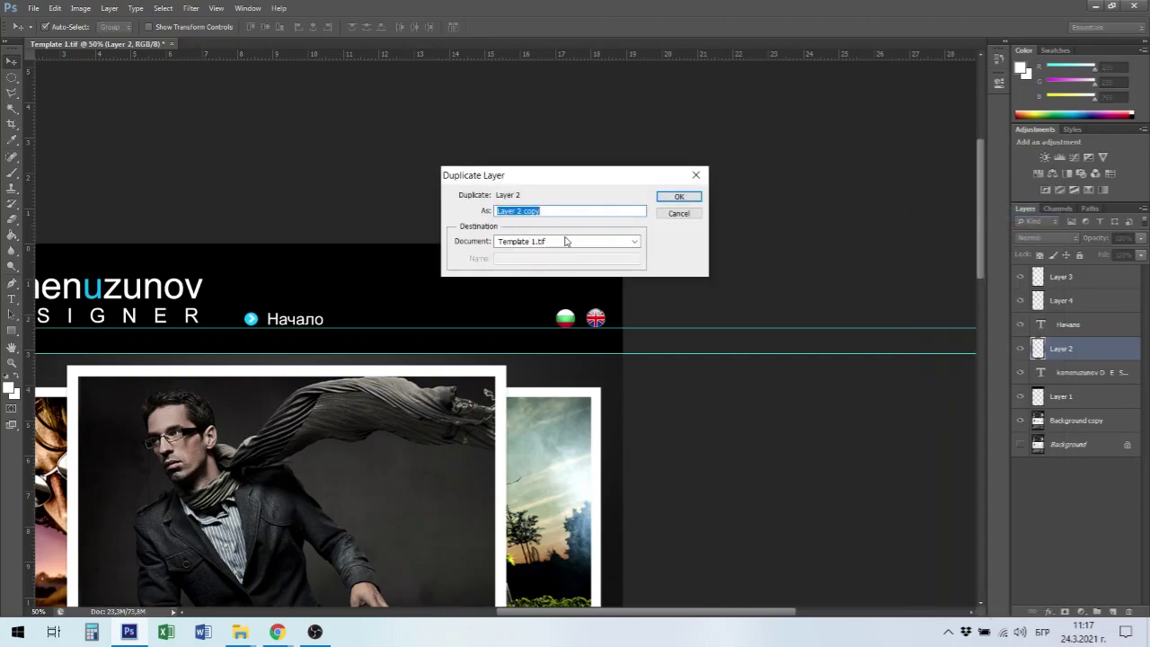
left_click(674, 196)
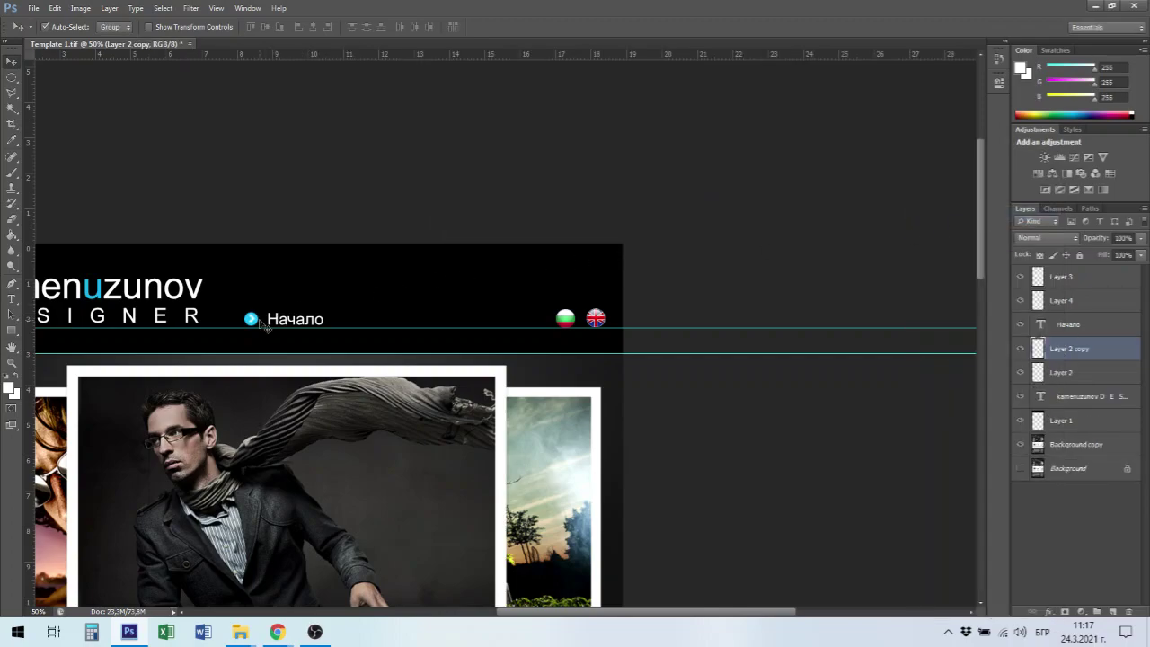
Move the copied arrow bullet just after the "Начало" text, level with it, and place its layer above the text layer.
left_click_drag(260, 329, 355, 322)
left_click_drag(1050, 351, 1047, 320)
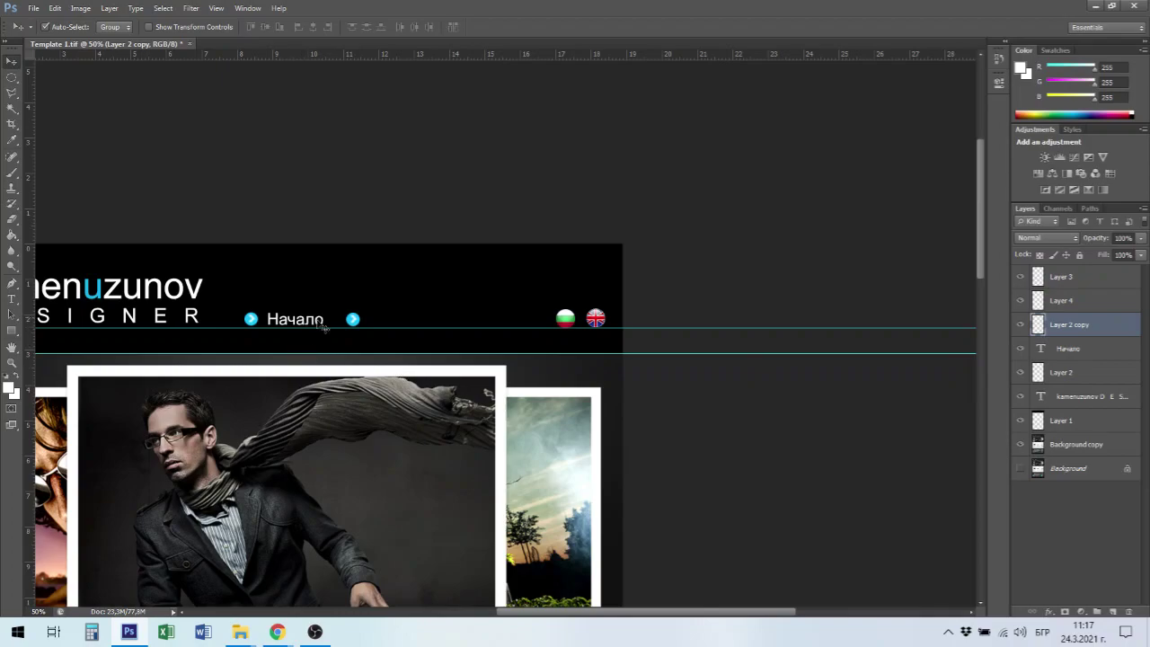
Duplicate the "Начало" text layer as "Начало copy", stack it above Layer 2 copy, and position its text right after the second arrow bullet.
left_click(1062, 350)
right_click(1065, 351)
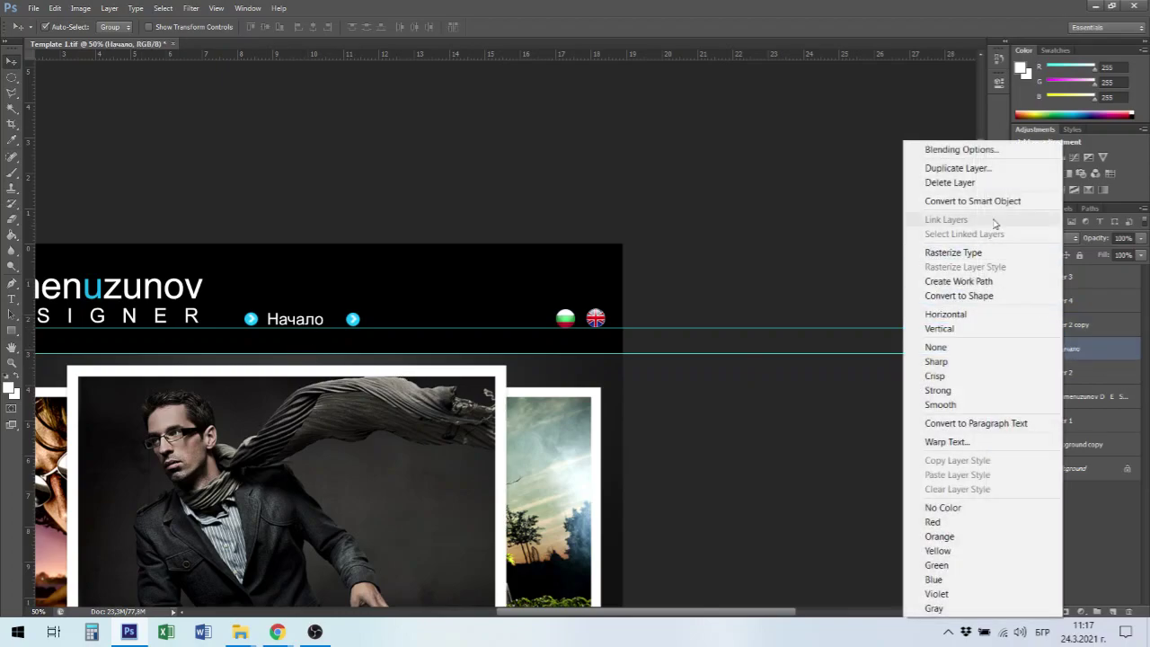
left_click(986, 169)
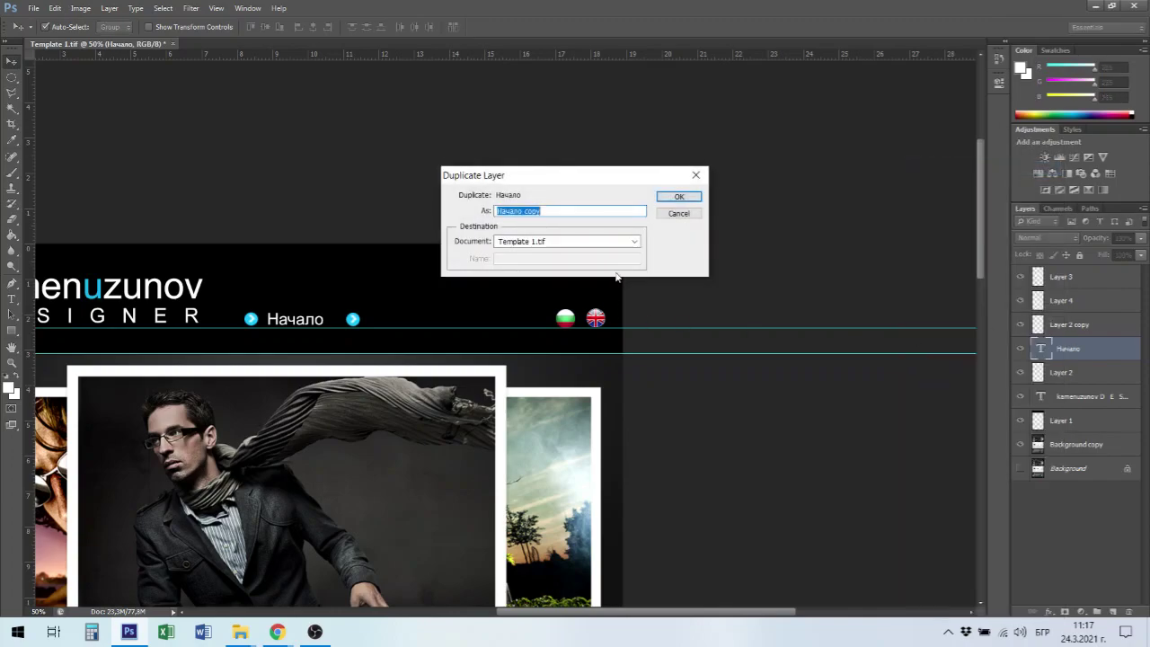
left_click(700, 197)
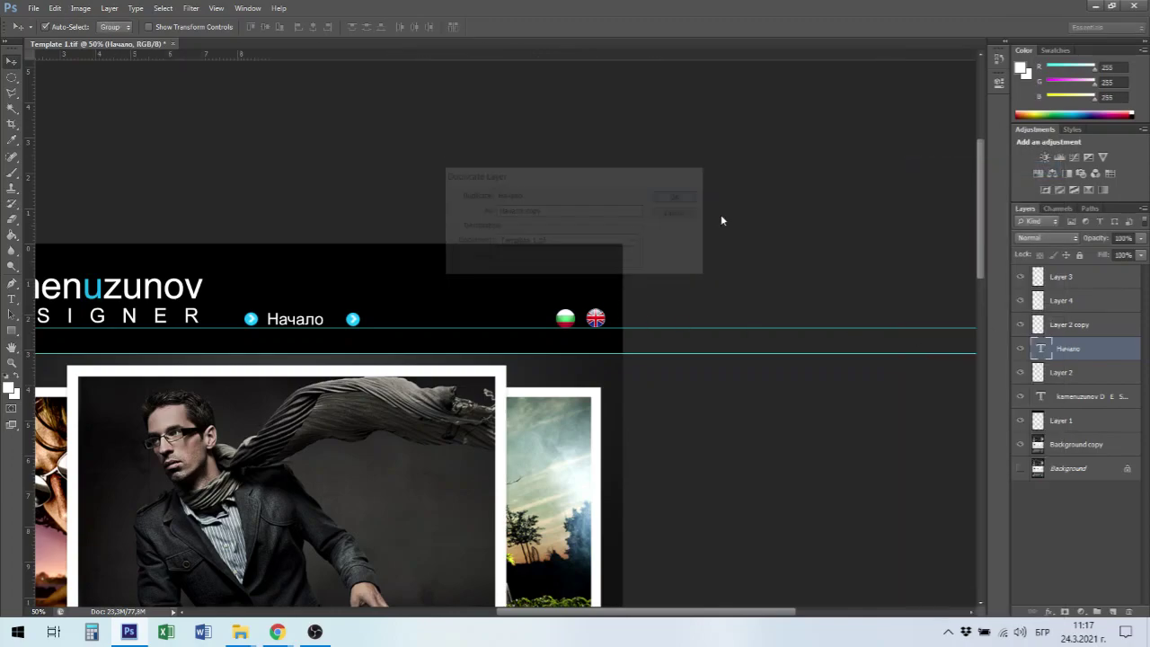
left_click_drag(1059, 352, 1079, 331)
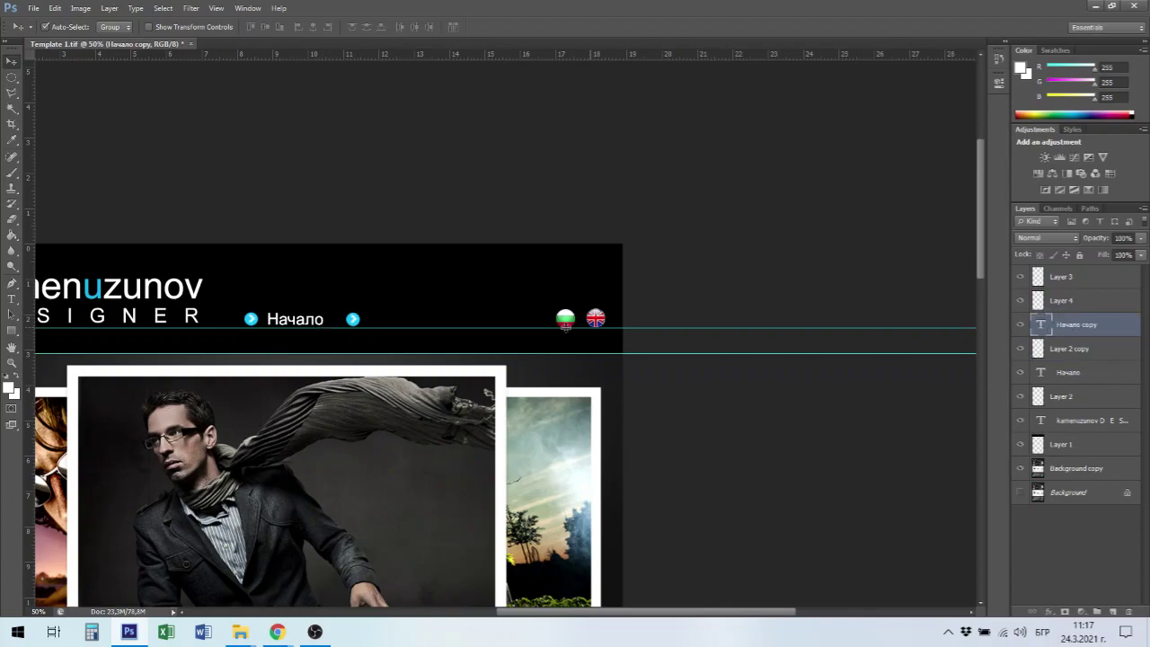
left_click_drag(284, 328, 378, 326)
Select the whole word in the duplicated "Начало" text beside the second arrow bullet for editing.
left_click(11, 298)
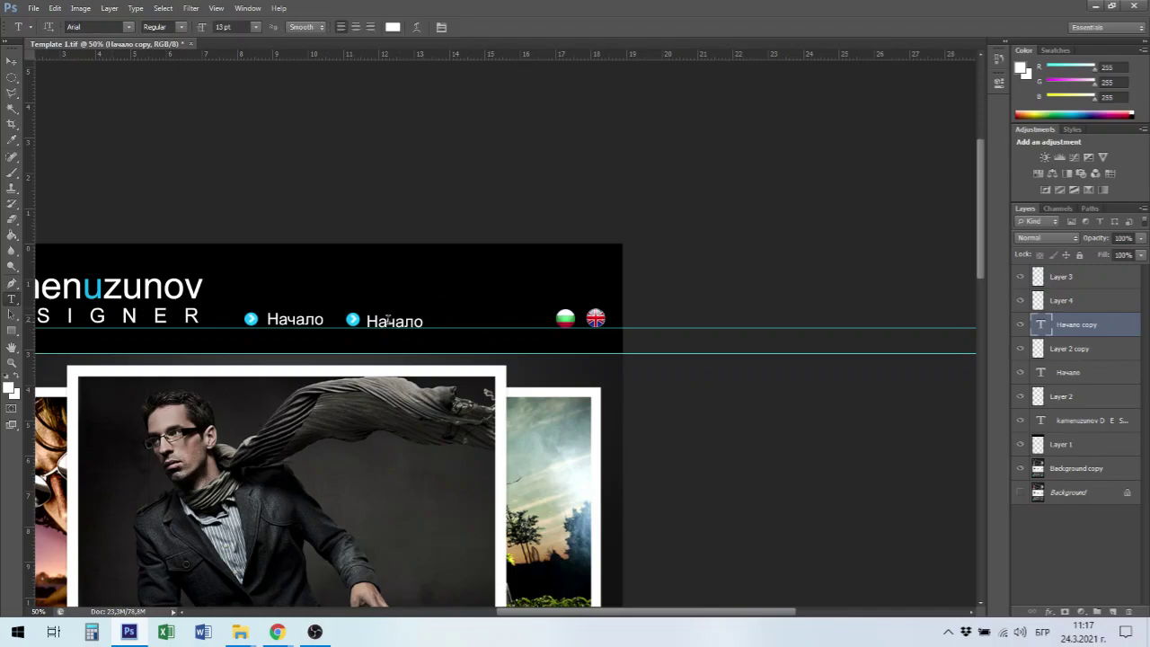
left_click_drag(423, 321, 366, 321)
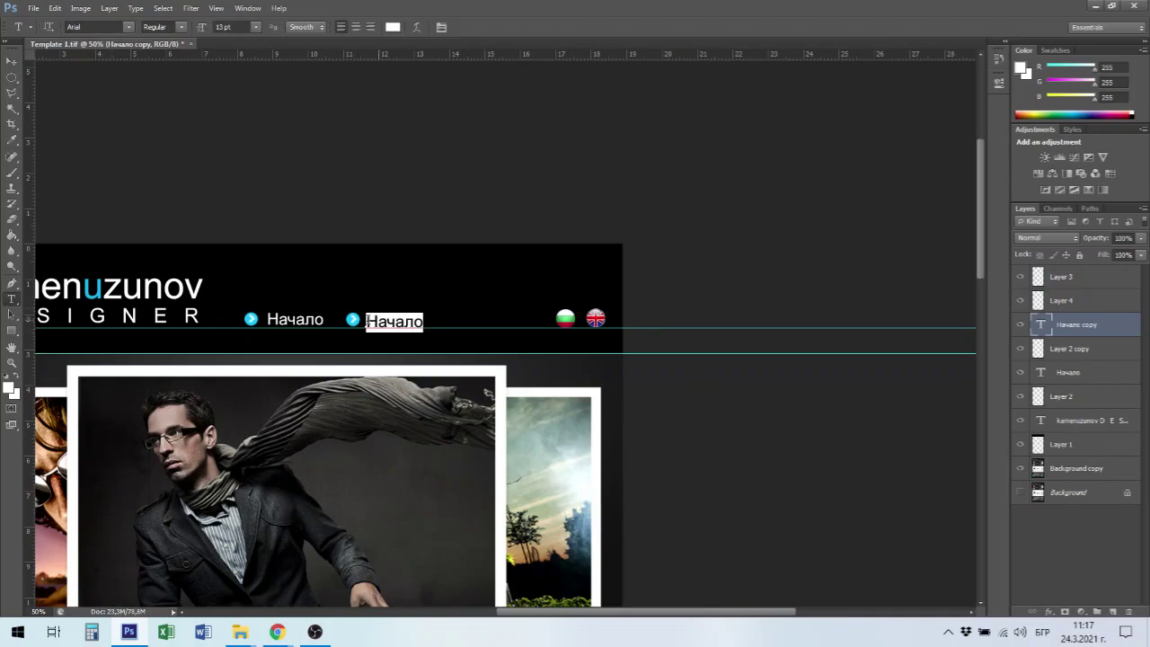
Replace the second menu item's text with "Портфолио".
type("Портфолио")
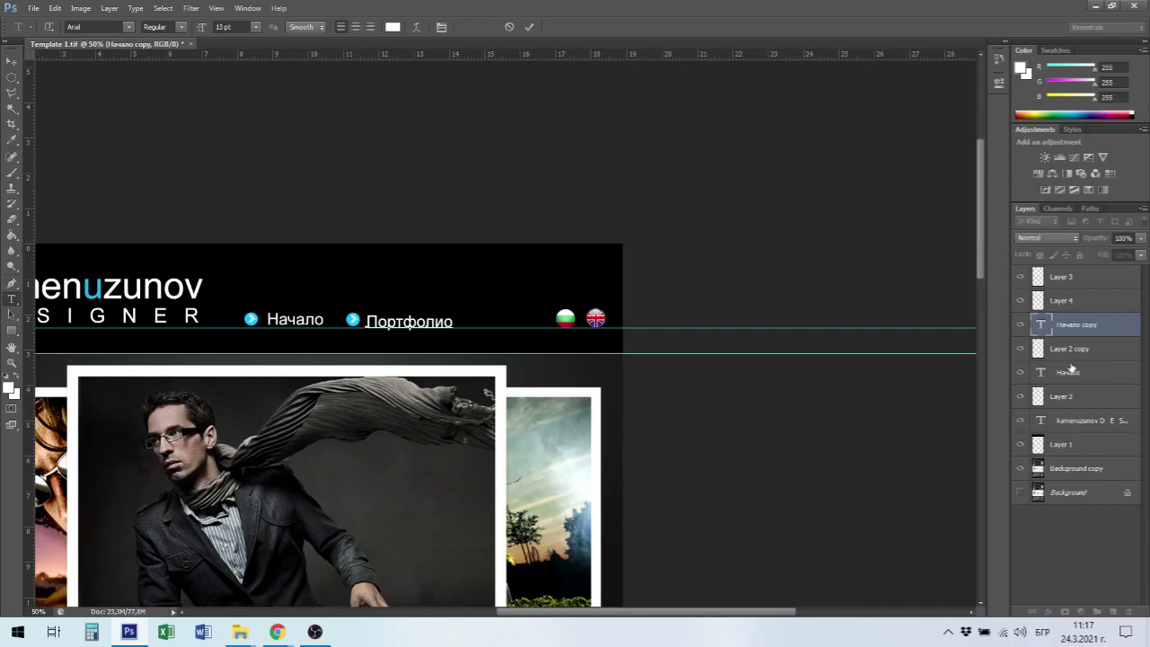
left_click(12, 60)
Duplicate the Layer 2 copy arrow icon, move the duplicate above the Портфолио layer, and place it just right of that menu text.
right_click(1062, 352)
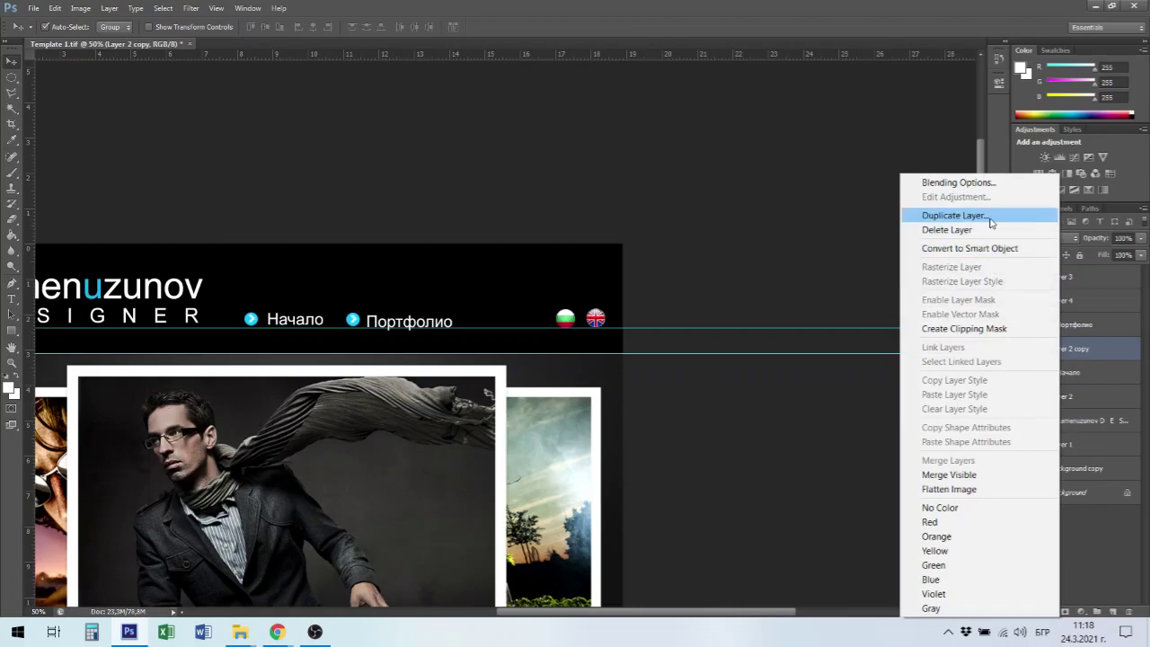
left_click(992, 222)
left_click(680, 196)
left_click_drag(1091, 353, 1086, 323)
left_click_drag(261, 322, 363, 323)
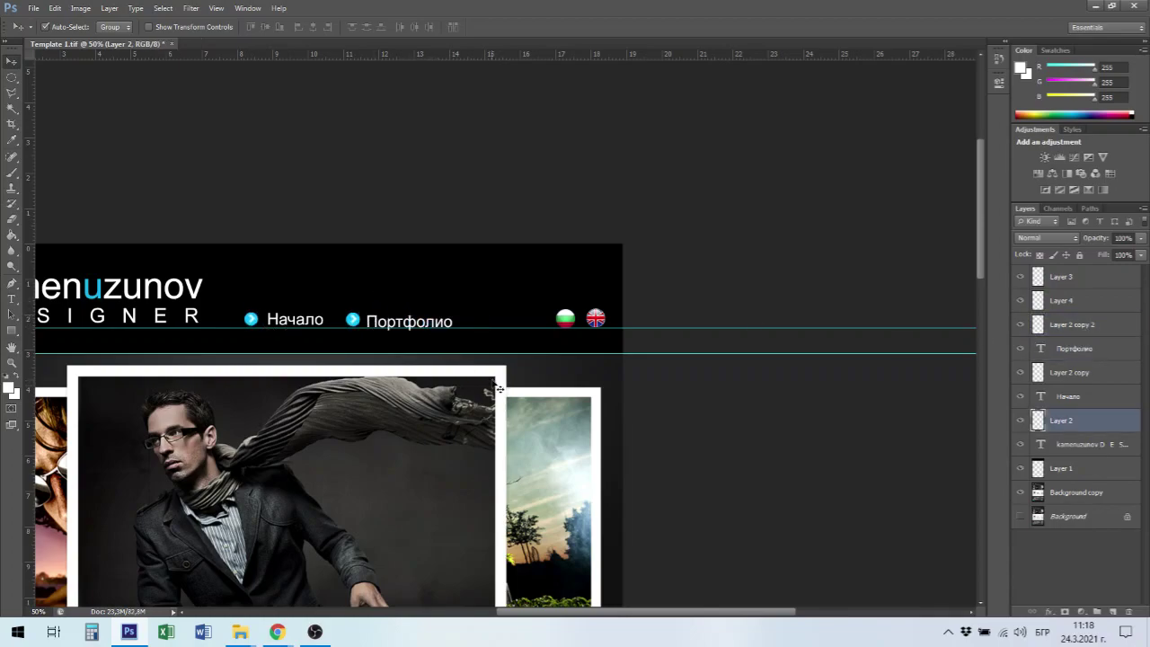
left_click_drag(359, 327, 477, 330)
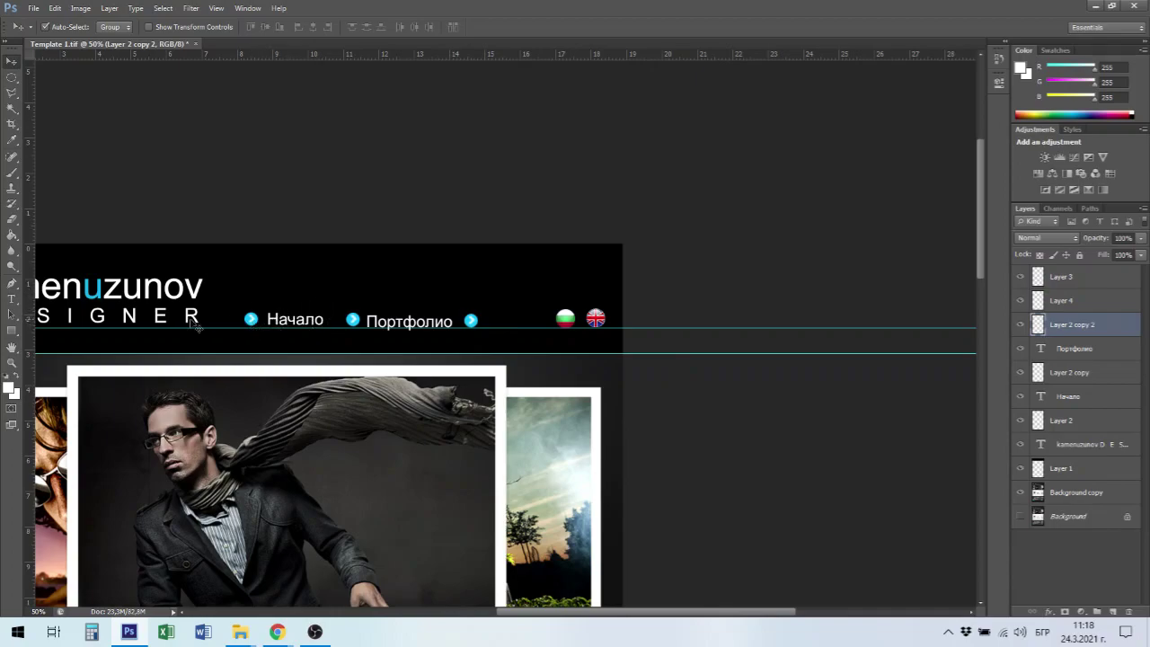
Duplicate the Портфолио text layer, stack the copy above Layer 2 copy 2, and place it beside the third arrow icon.
left_click(1081, 350)
right_click(1082, 355)
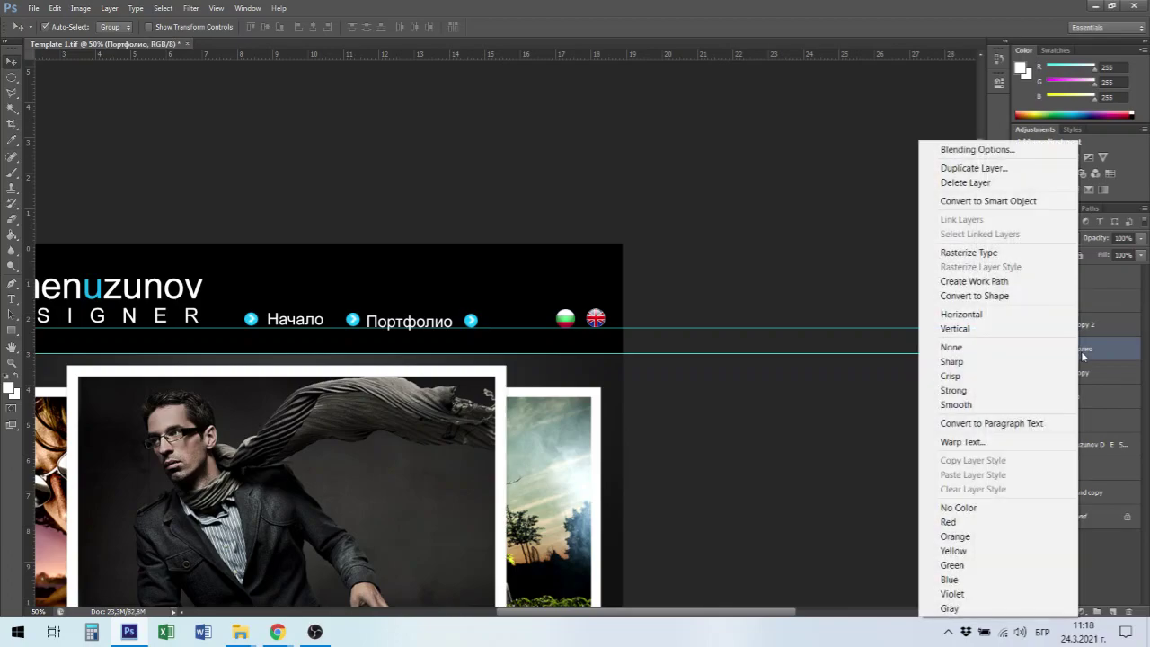
left_click(1014, 170)
left_click(678, 196)
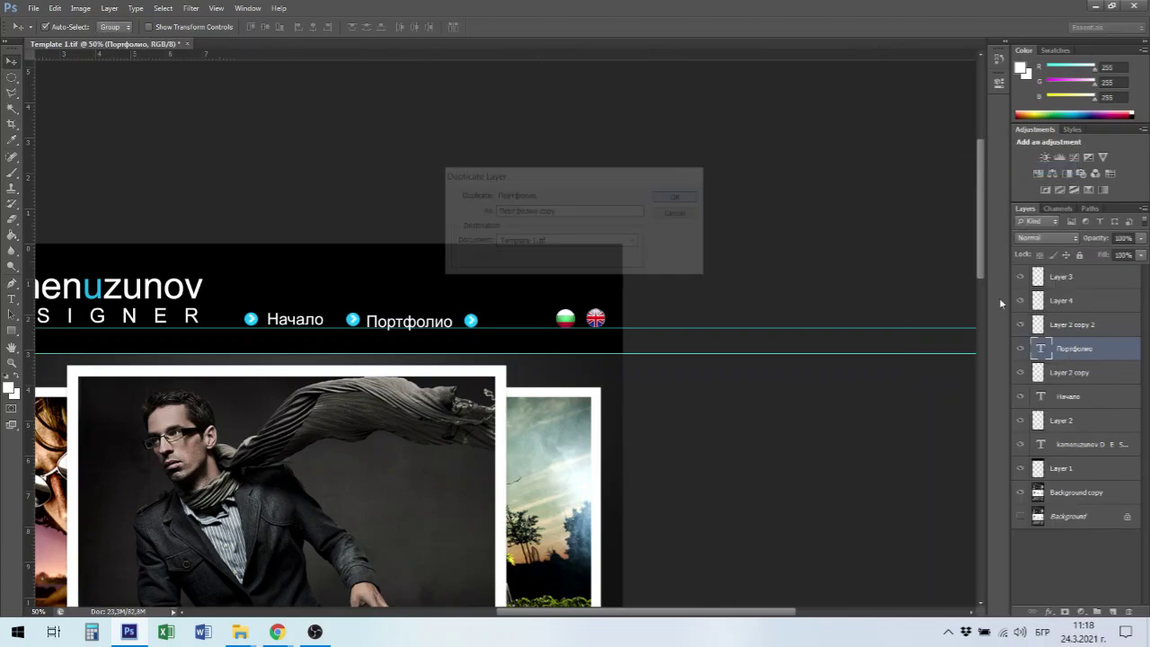
left_click_drag(1072, 351, 1069, 325)
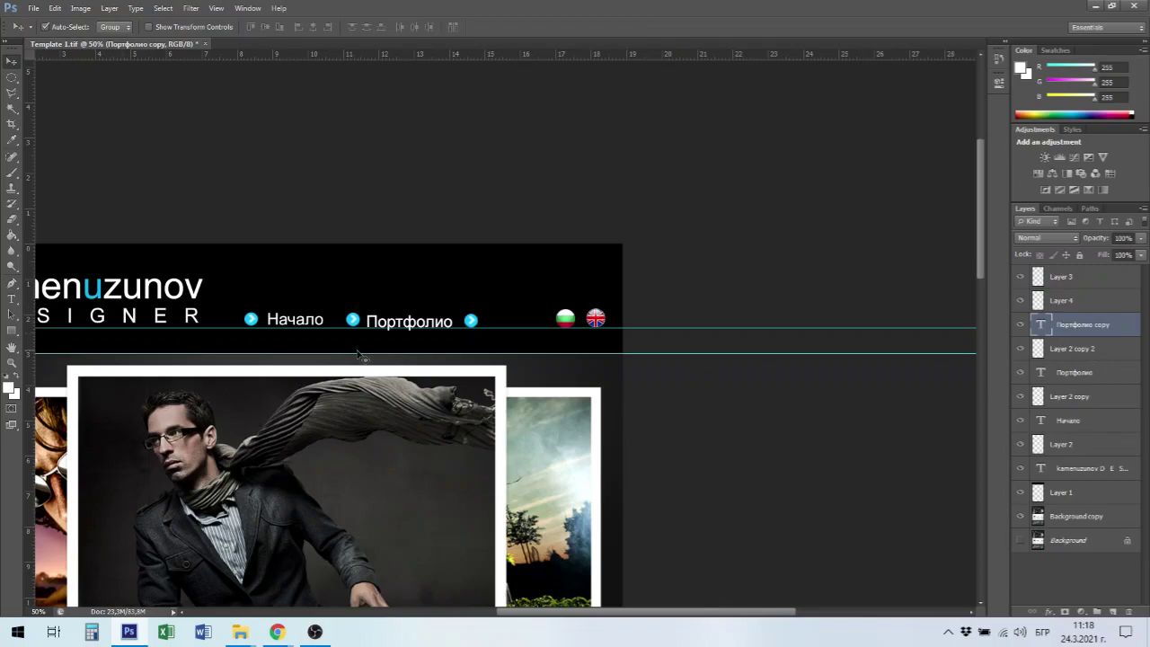
left_click_drag(398, 329, 509, 328)
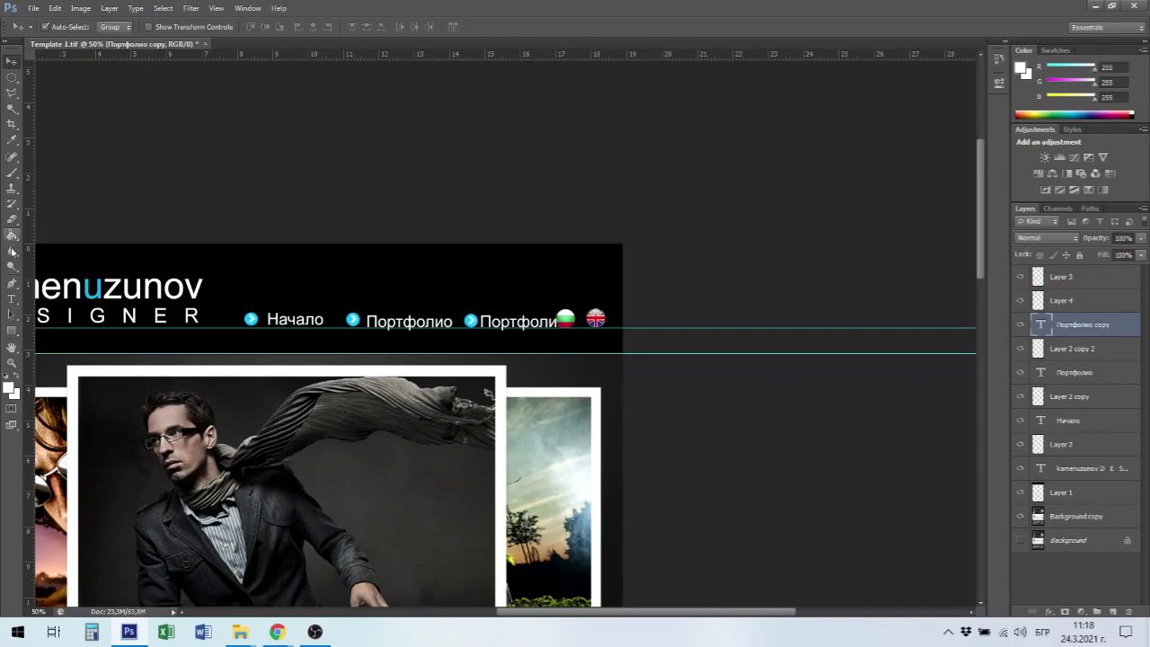
Replace the third menu item's text with "За мен" and deselect the layer.
left_click(11, 300)
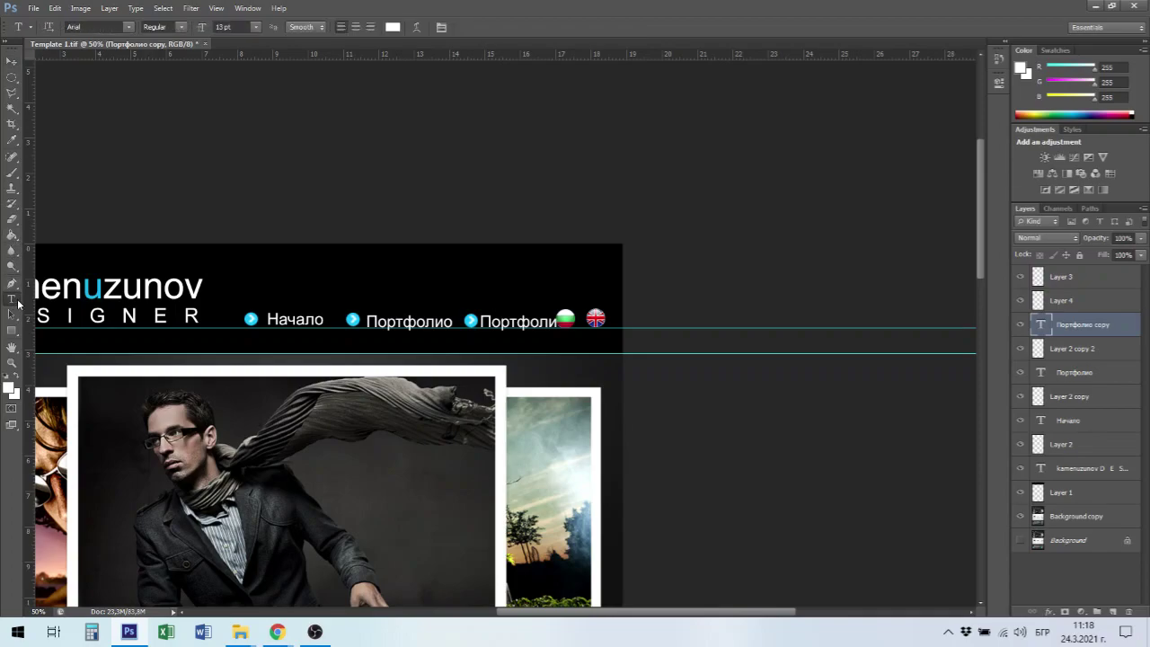
left_click_drag(484, 319, 564, 321)
type("За")
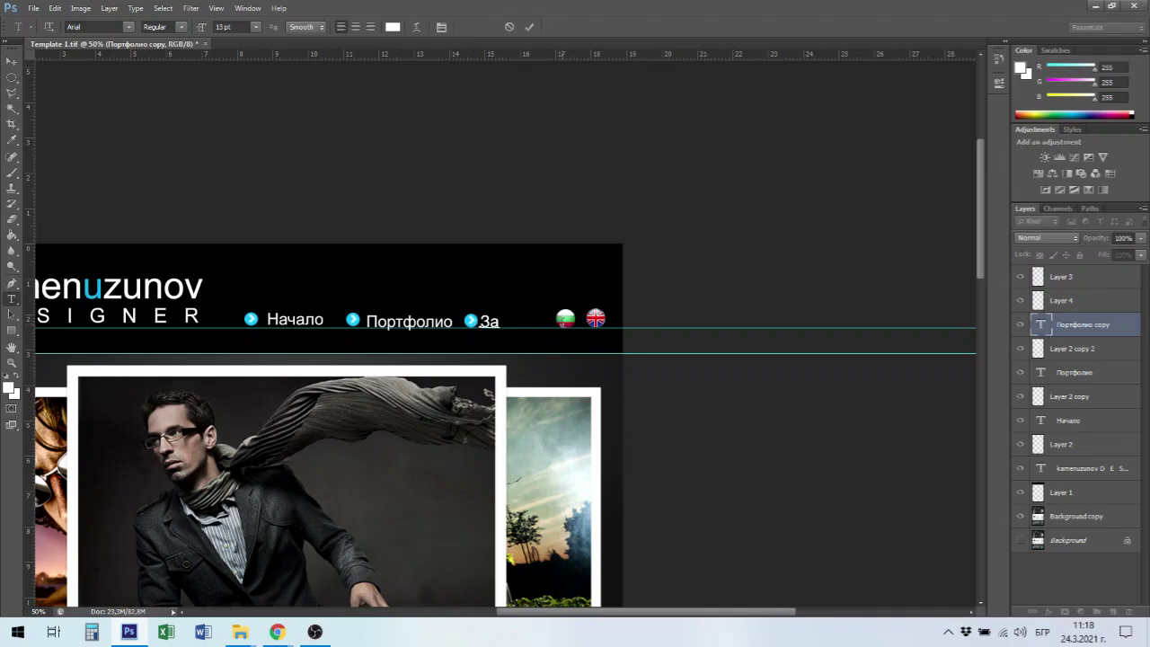
type(" мен")
left_click(11, 61)
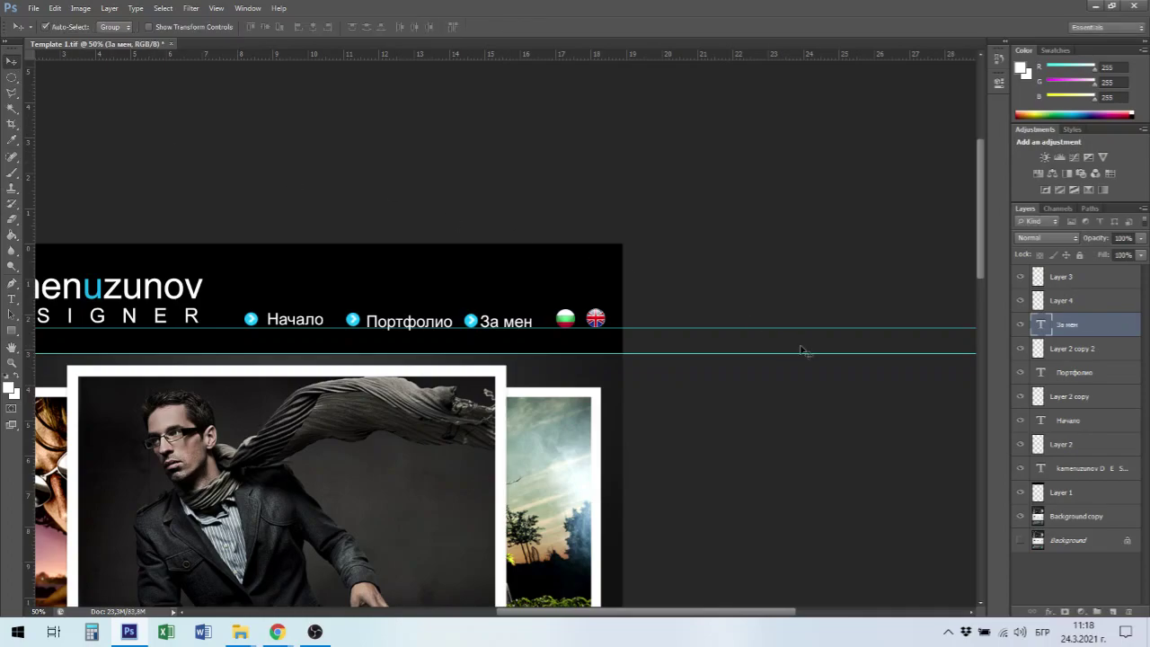
left_click(719, 402)
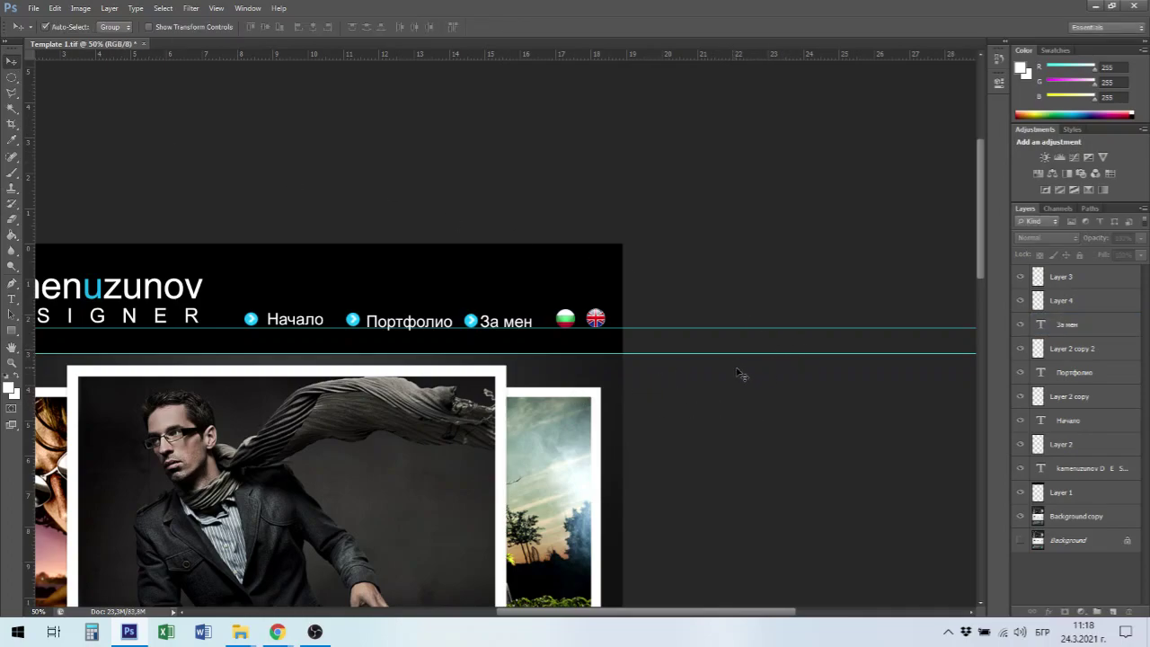
Scale the designer logo text down to about 86%, keeping its lower-left corner in place.
left_click_drag(410, 430, 513, 428)
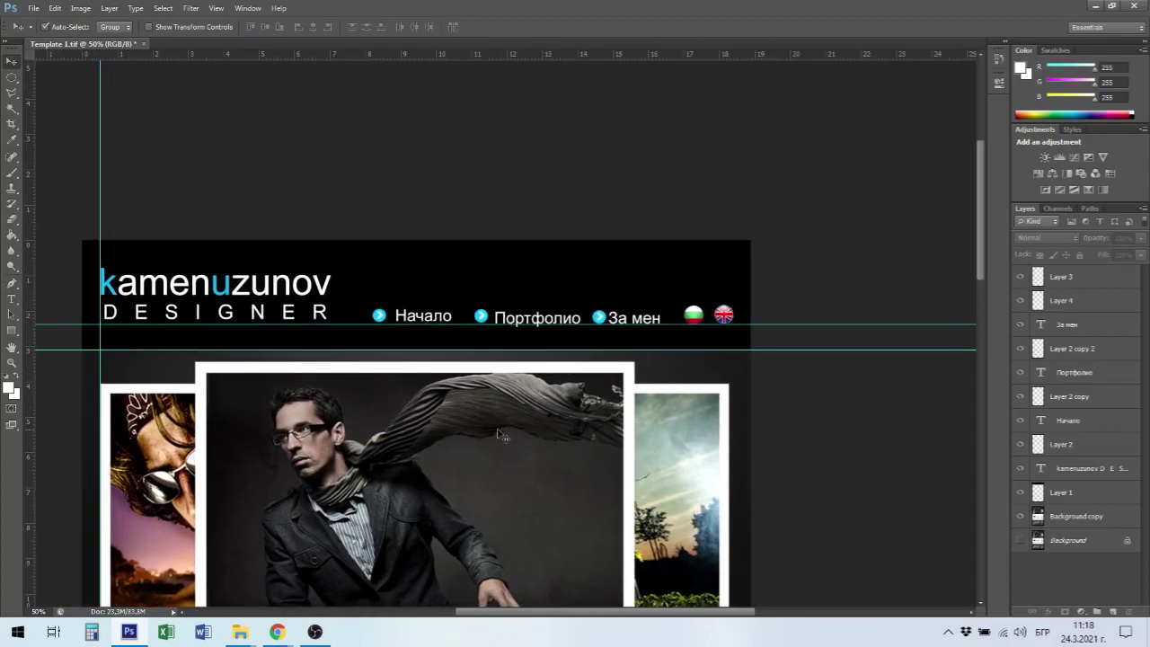
left_click(328, 297)
key("ctrl+t")
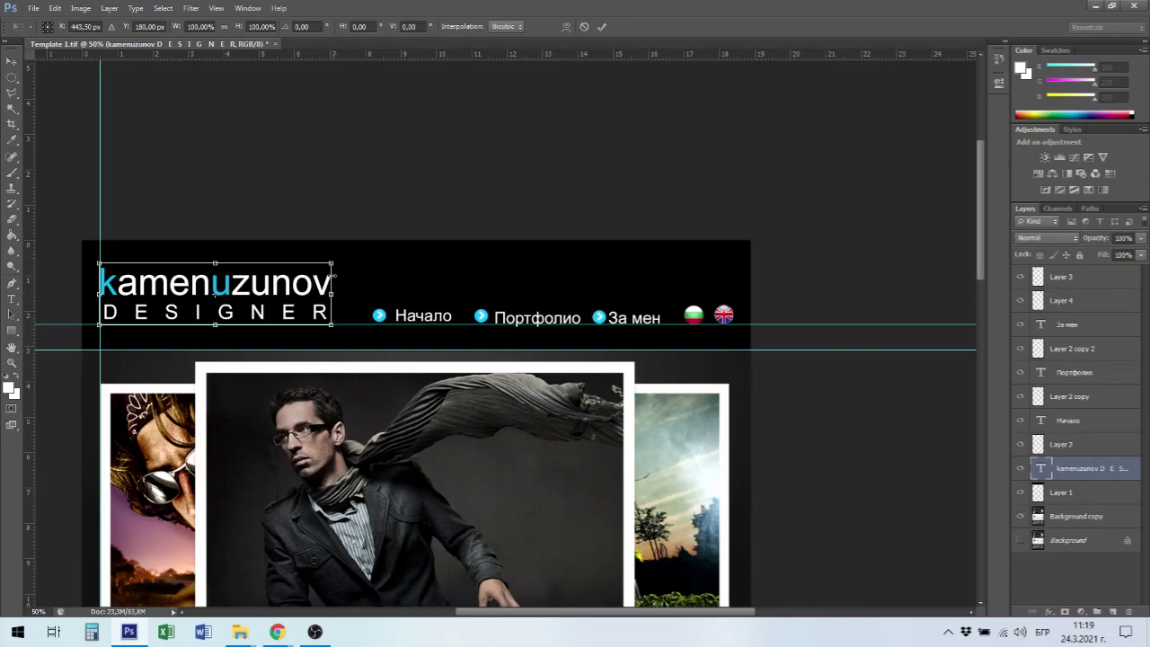
left_click_drag(330, 263, 300, 271)
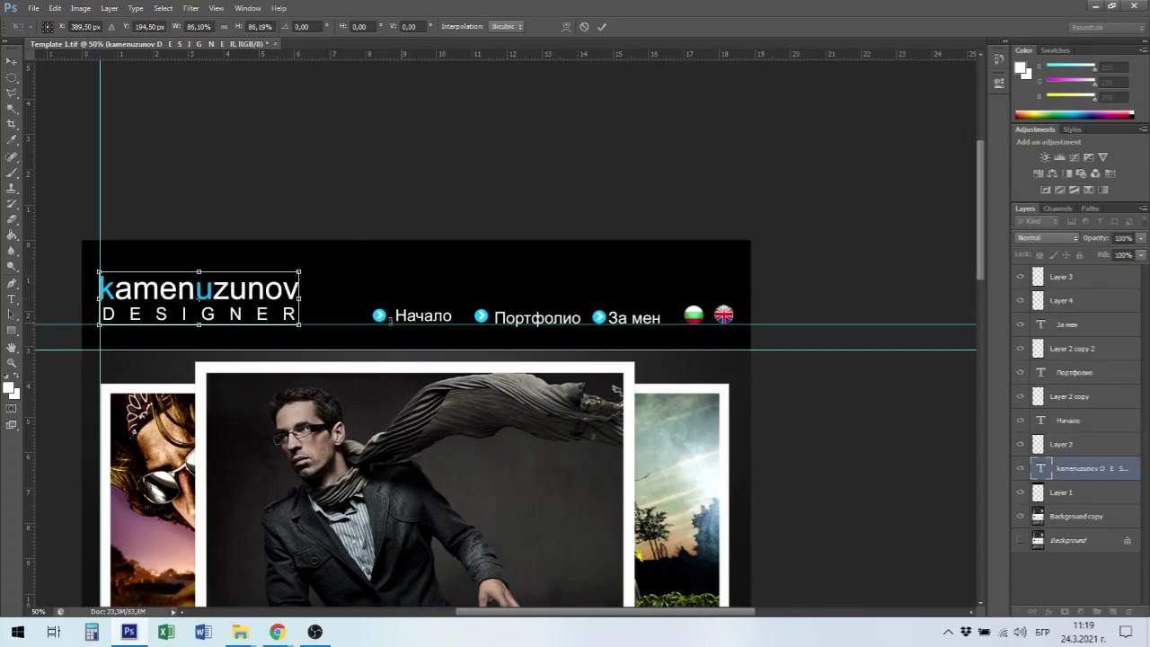
key("Return")
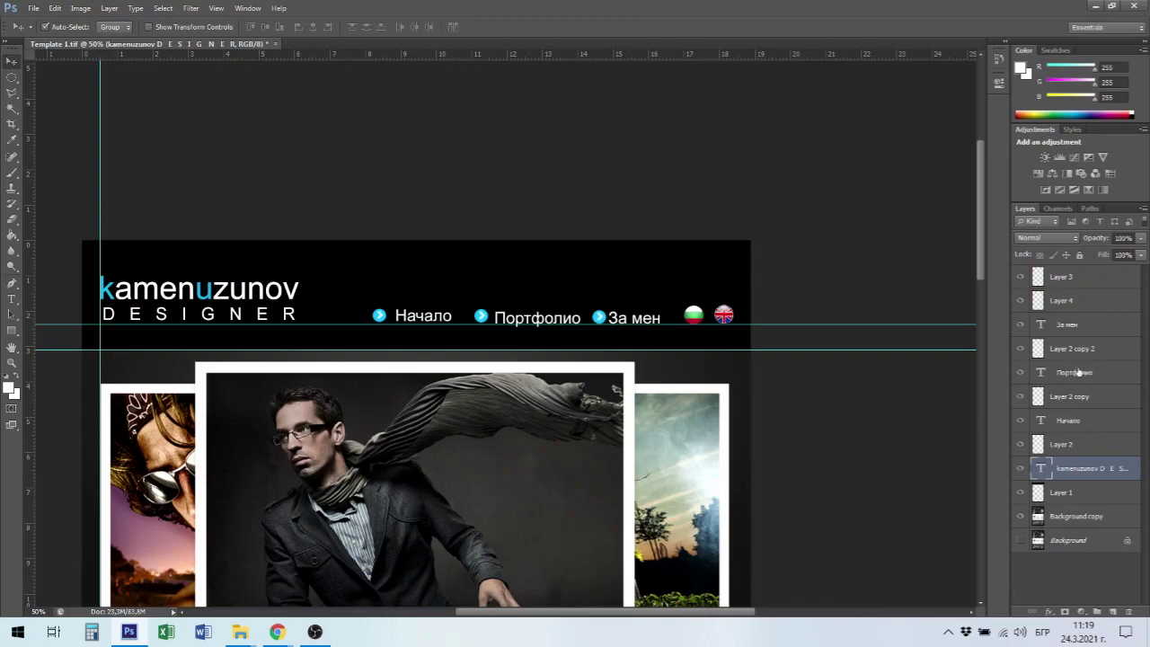
Shift the three menu items with their arrow icons left toward the logo.
left_click(1072, 329)
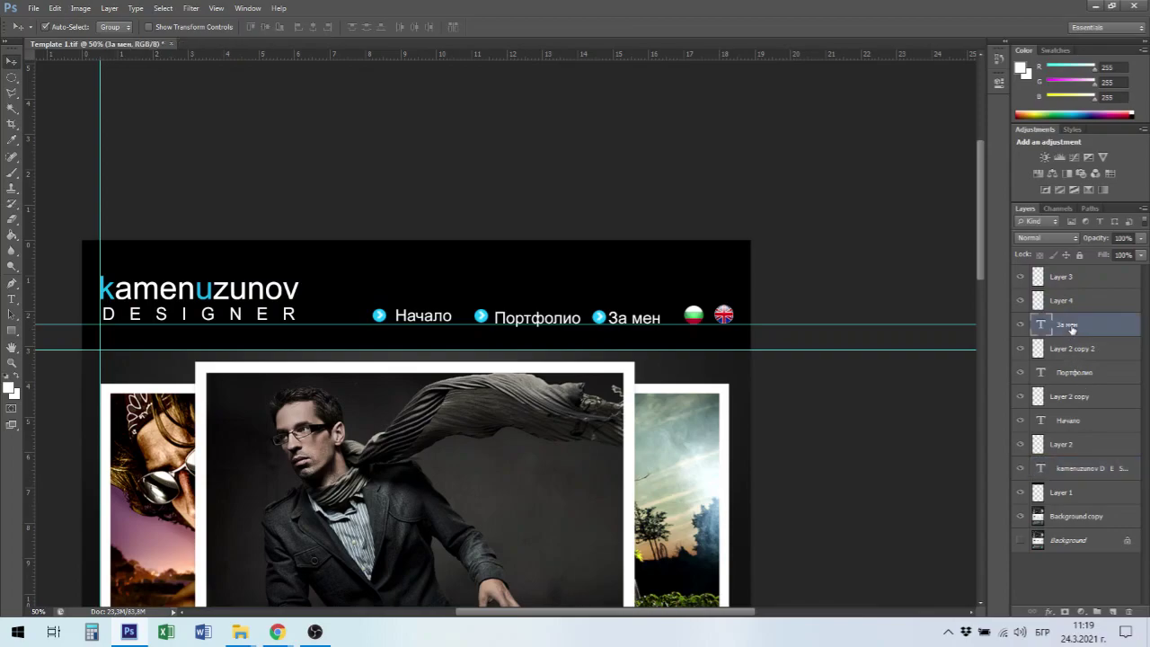
left_click(1074, 447, "shift")
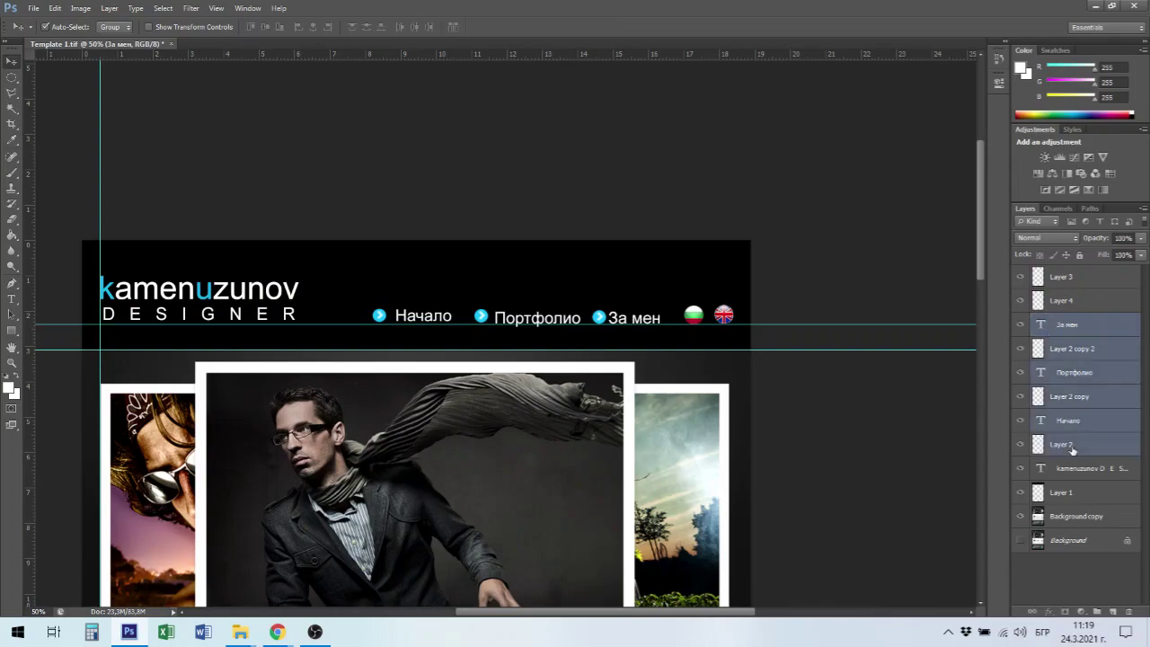
left_click_drag(522, 330, 490, 326)
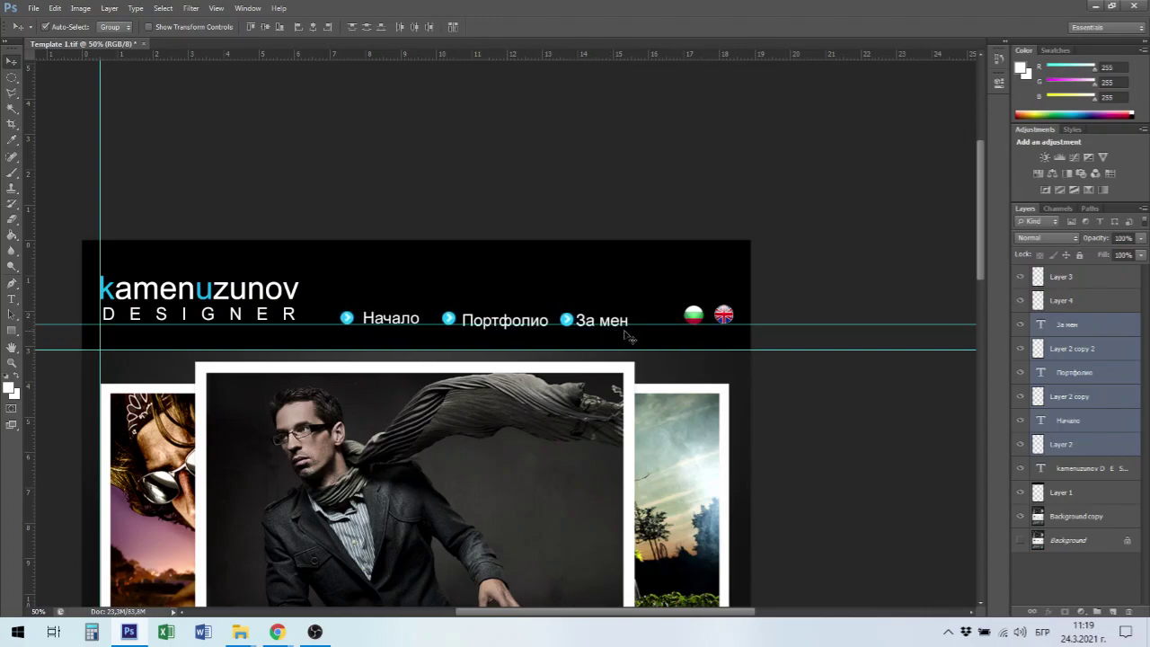
Move the Bulgarian and British flag icons up into the header's upper-right corner.
left_click(709, 324)
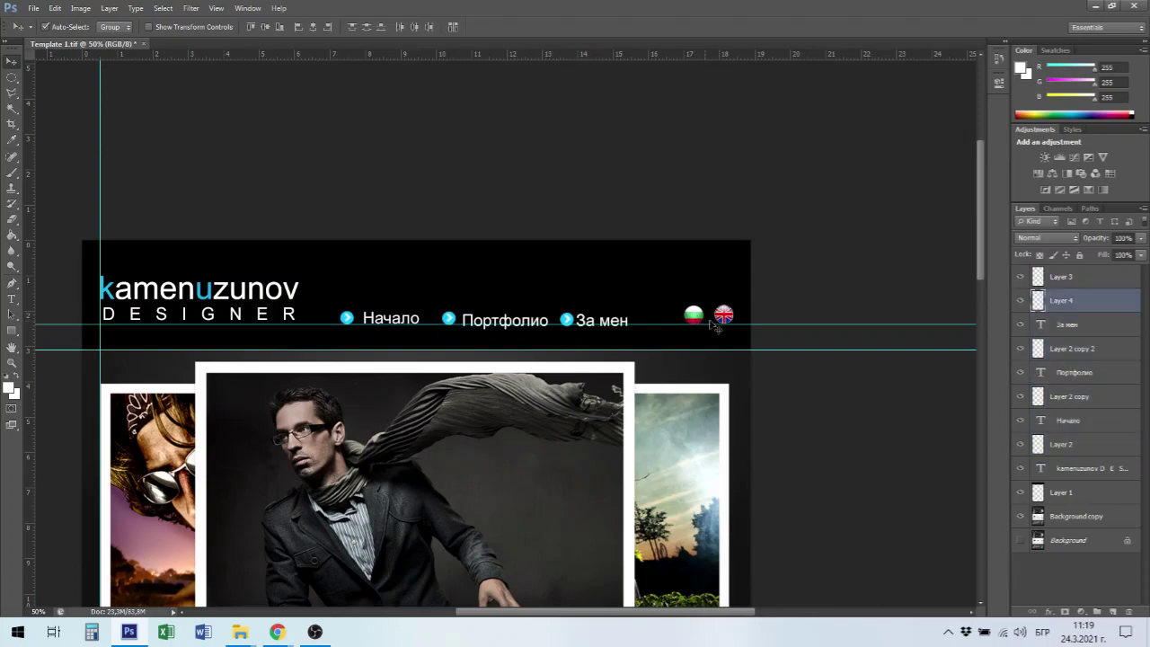
left_click(733, 324)
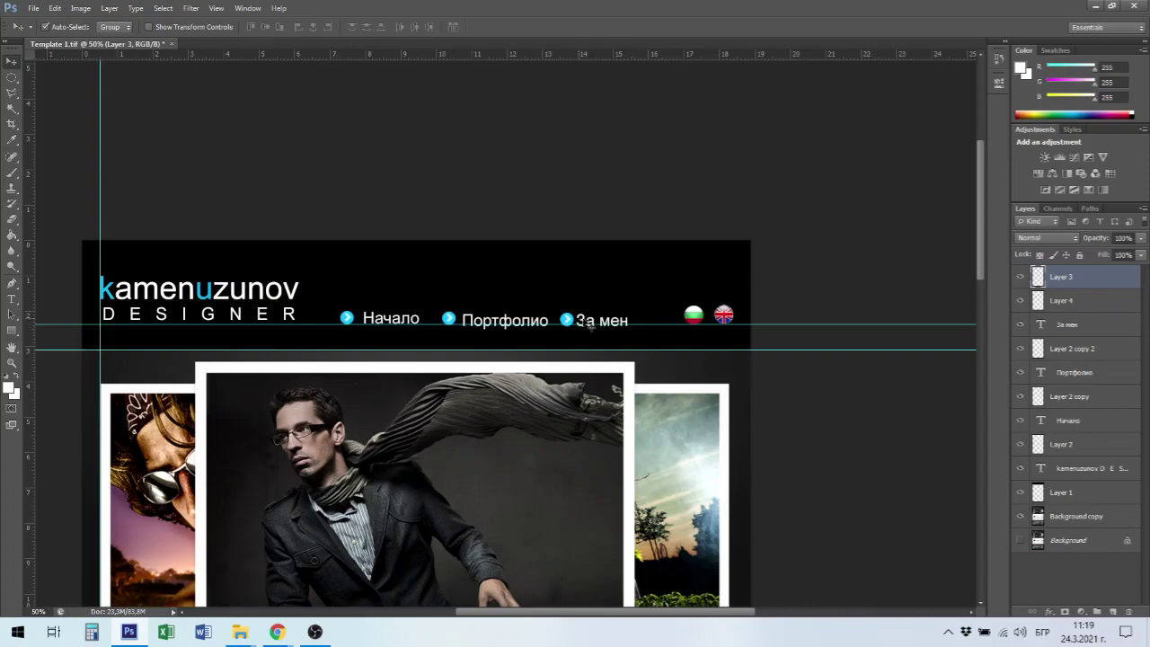
left_click_drag(694, 314, 693, 324)
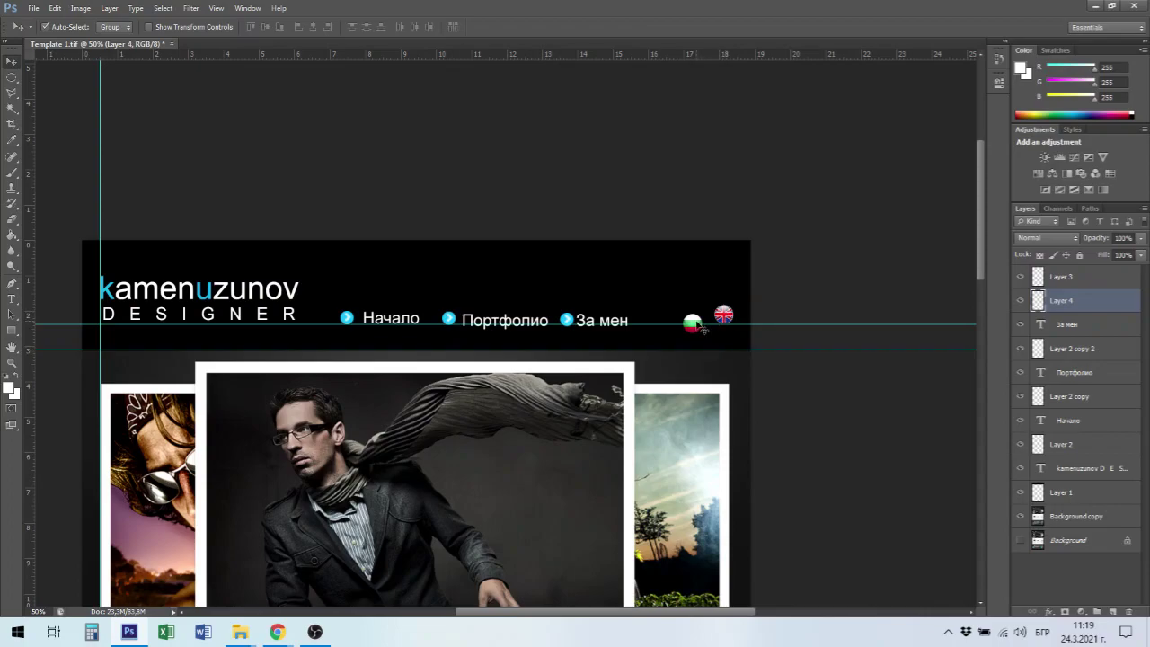
left_click_drag(695, 325, 723, 267)
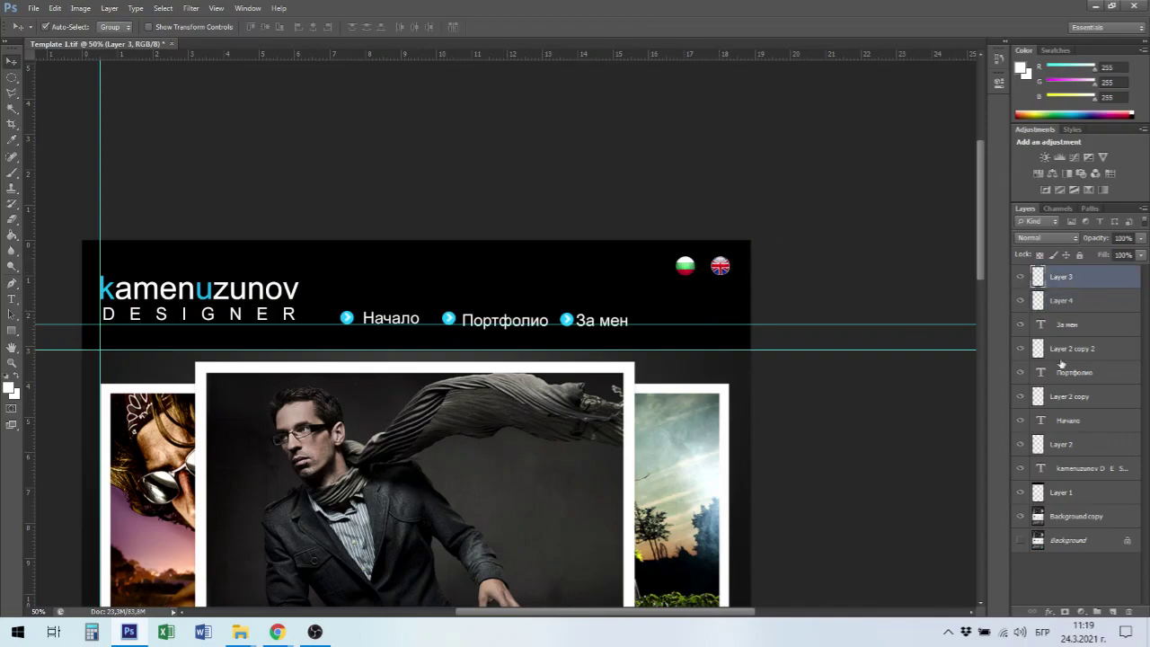
Move all three menu items and their arrow icons together to the right, below the flags, and deselect them.
left_click(1078, 322)
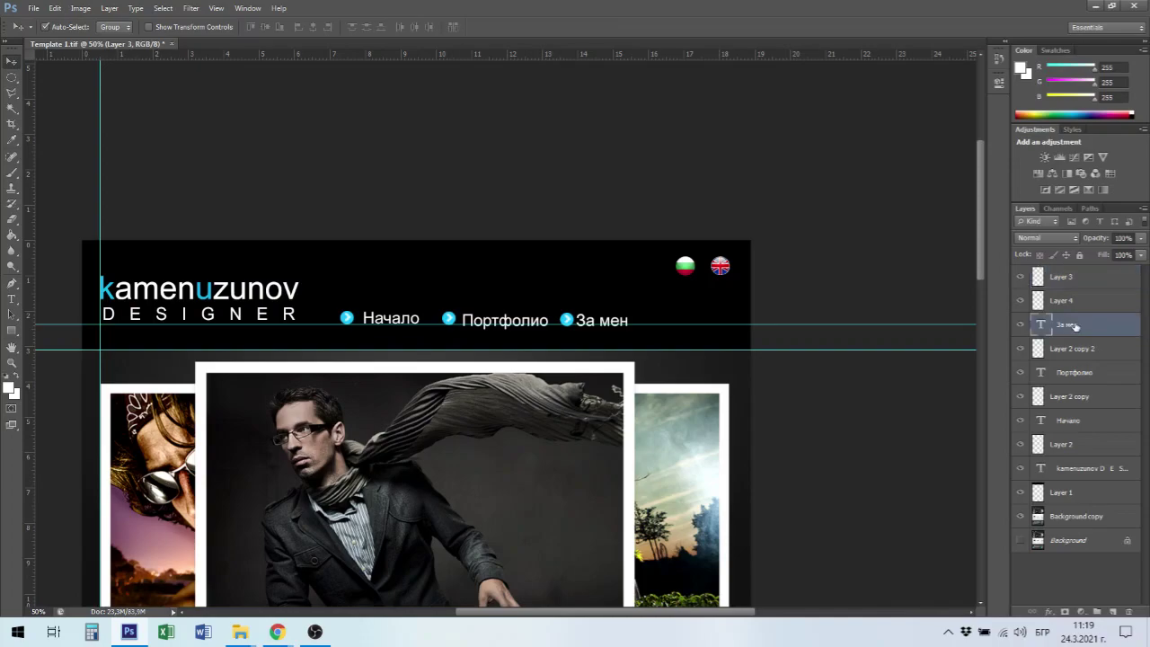
left_click(1070, 445, "shift")
left_click_drag(582, 326, 609, 322)
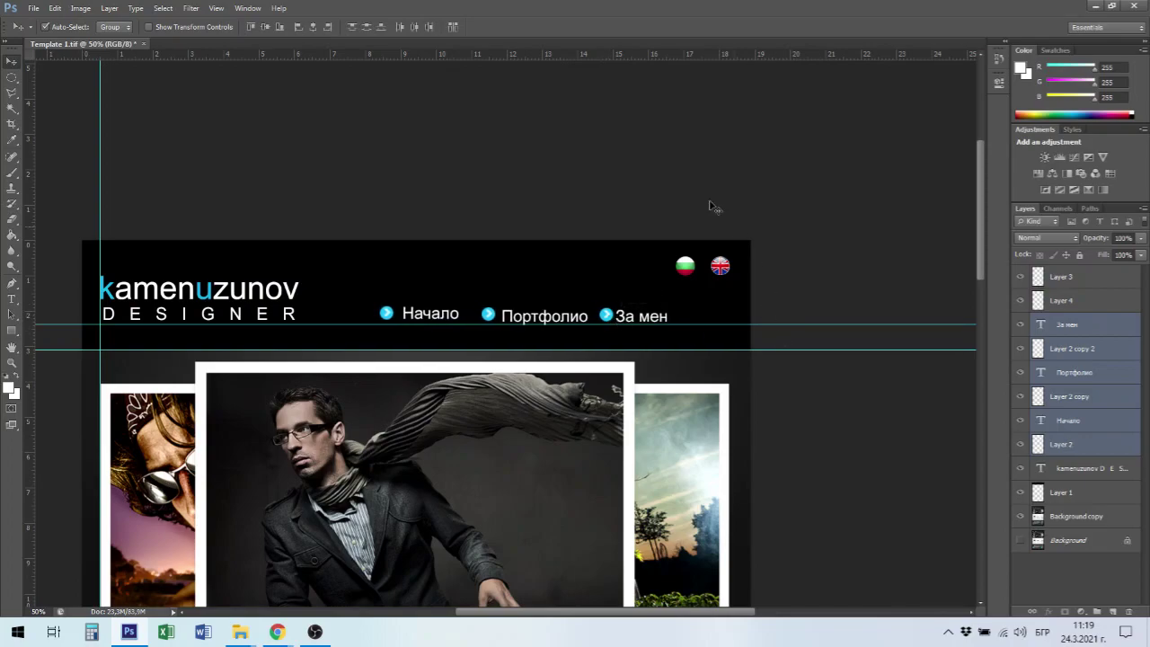
left_click(485, 168)
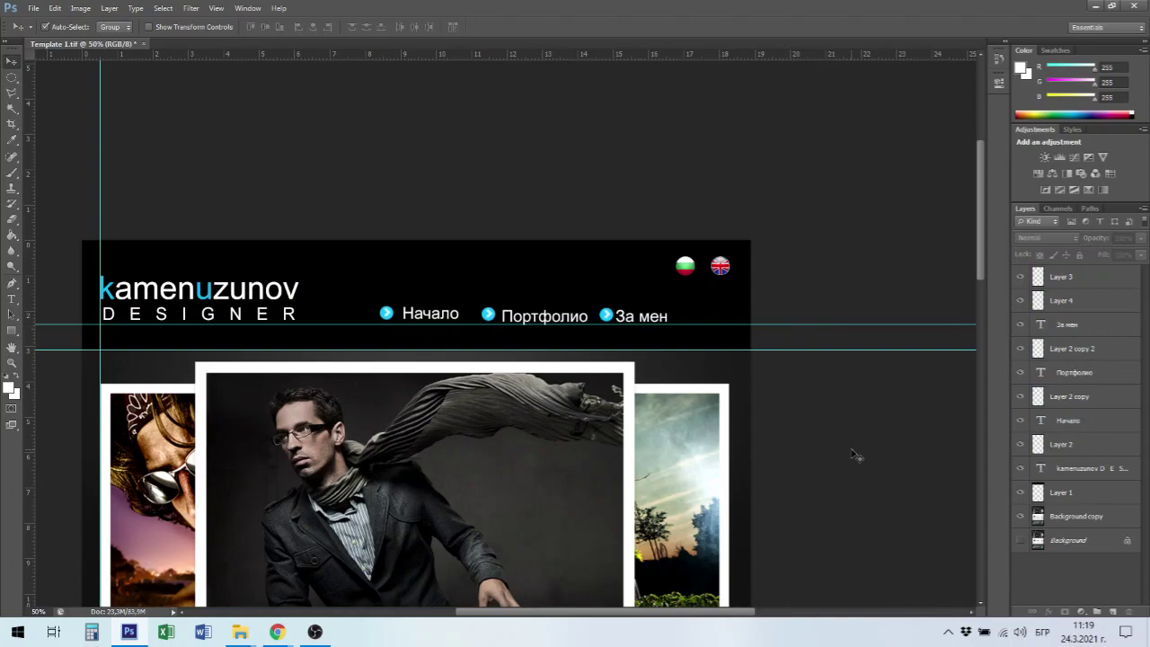
Make Background copy the active layer and nudge the horizontal guide above the section headings slightly upward.
left_click_drag(982, 237, 987, 274)
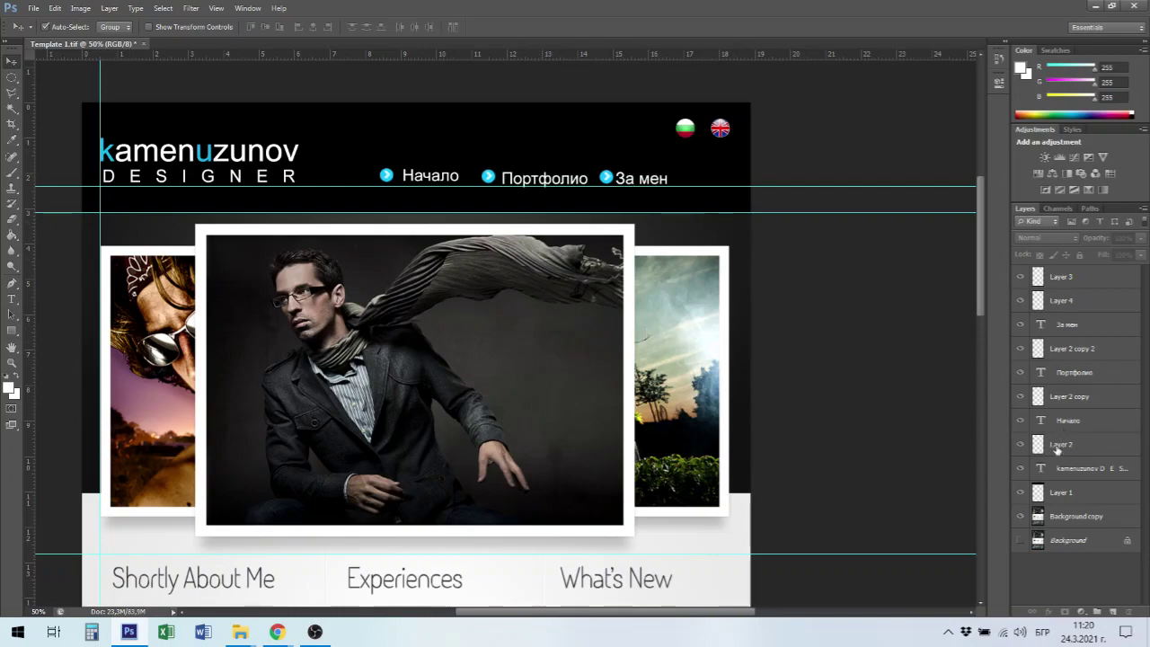
left_click(1074, 520)
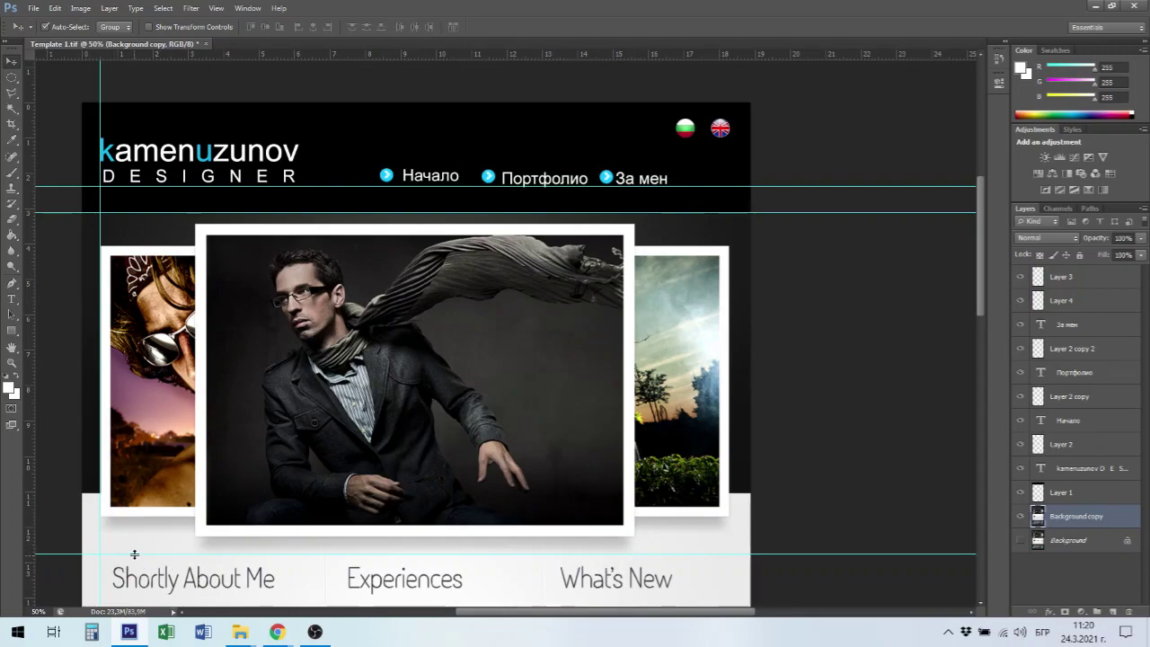
mouse_move(135, 550)
left_mouse_down()
mouse_move(147, 537)
mouse_move(155, 552)
left_mouse_up()
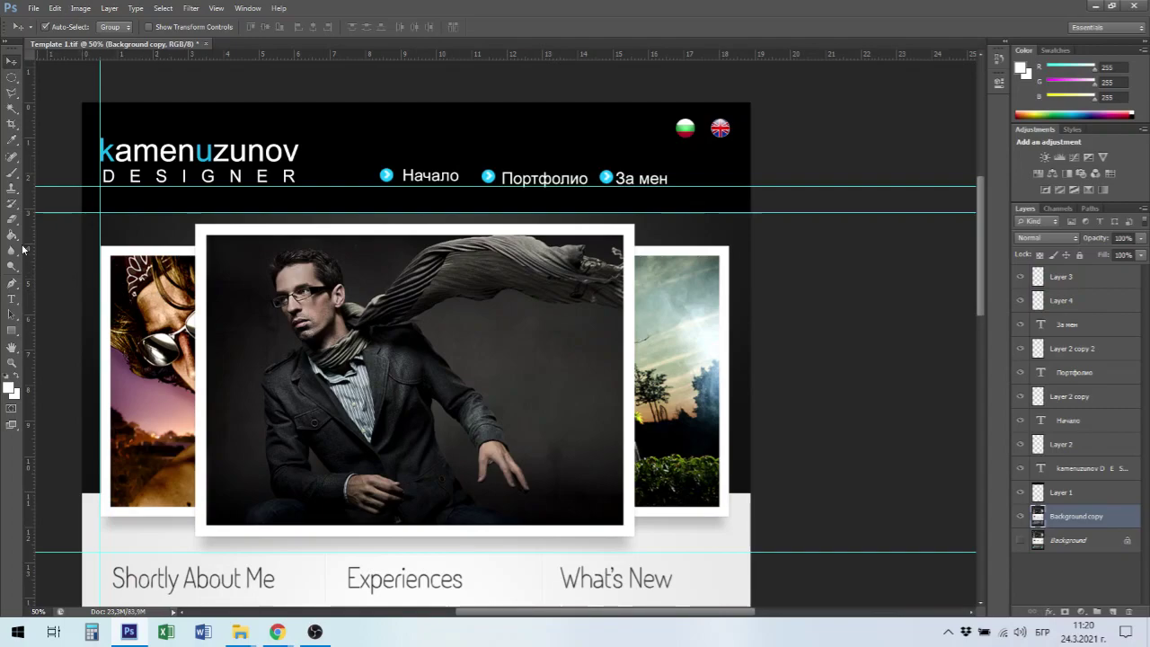
Select the three overlapping framed slider photos by tracing their combined outer outline with the Polygonal Lasso on Background copy.
left_click(14, 94)
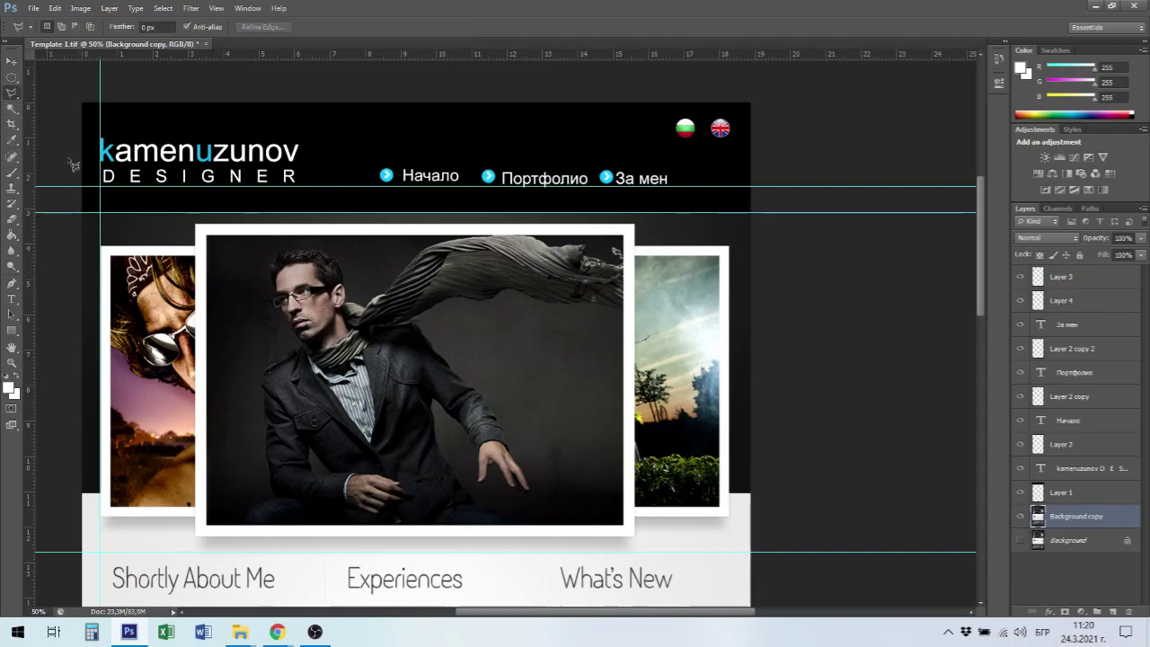
left_click(102, 245)
left_click(195, 224)
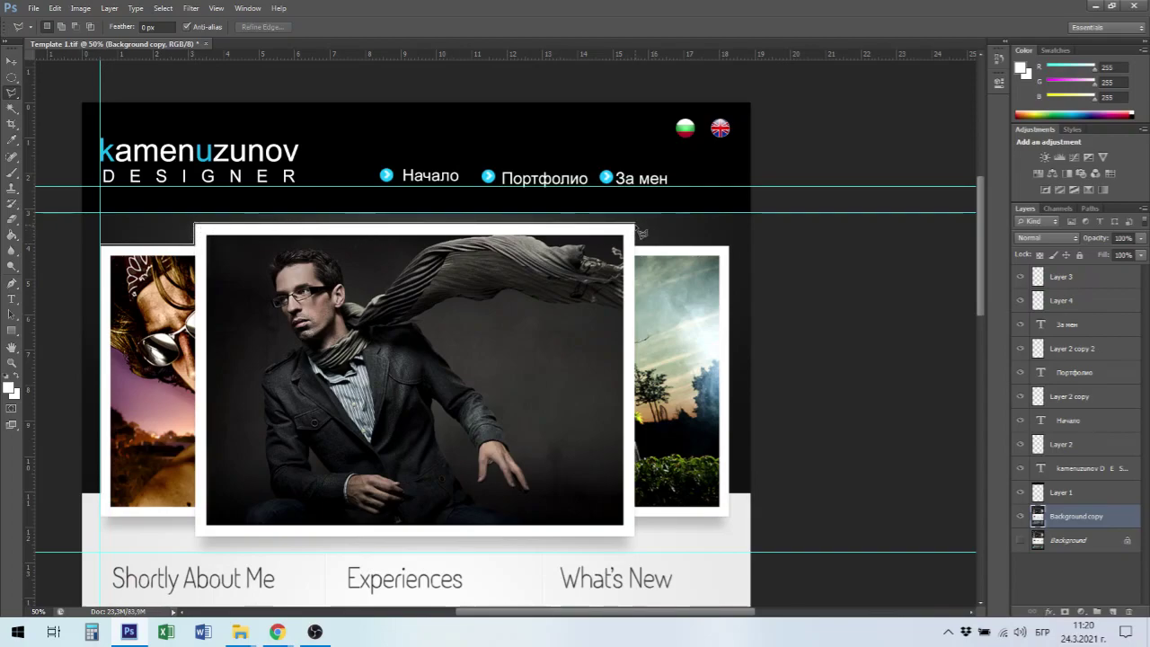
left_click(636, 248)
left_click(729, 247)
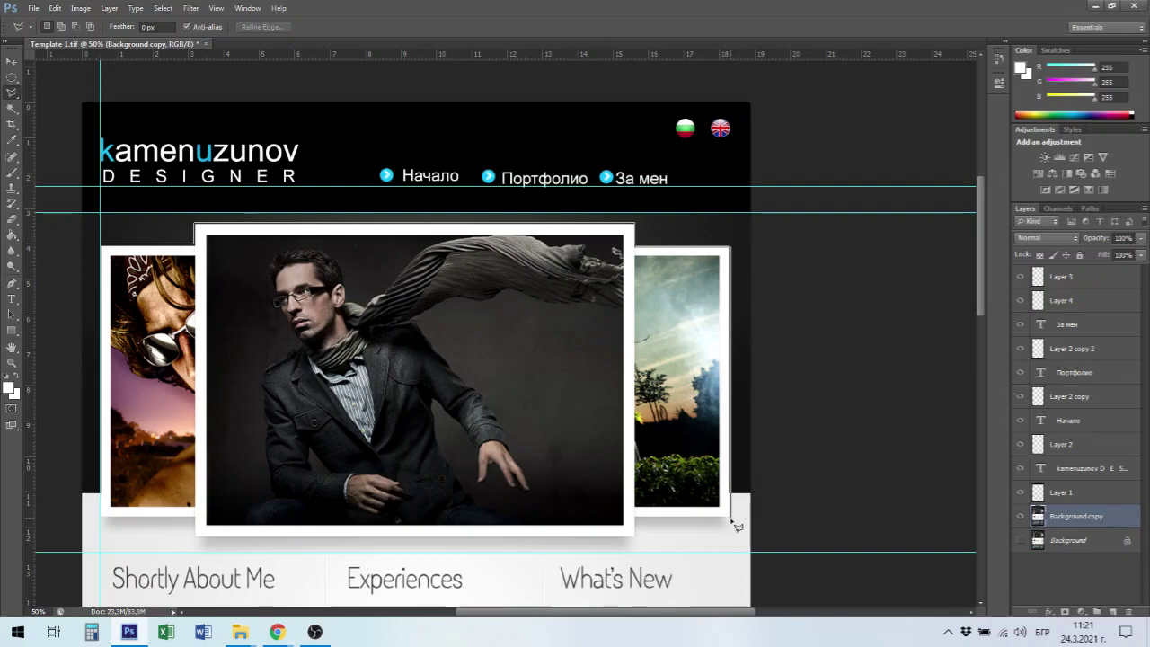
left_click(730, 517)
left_click(632, 539)
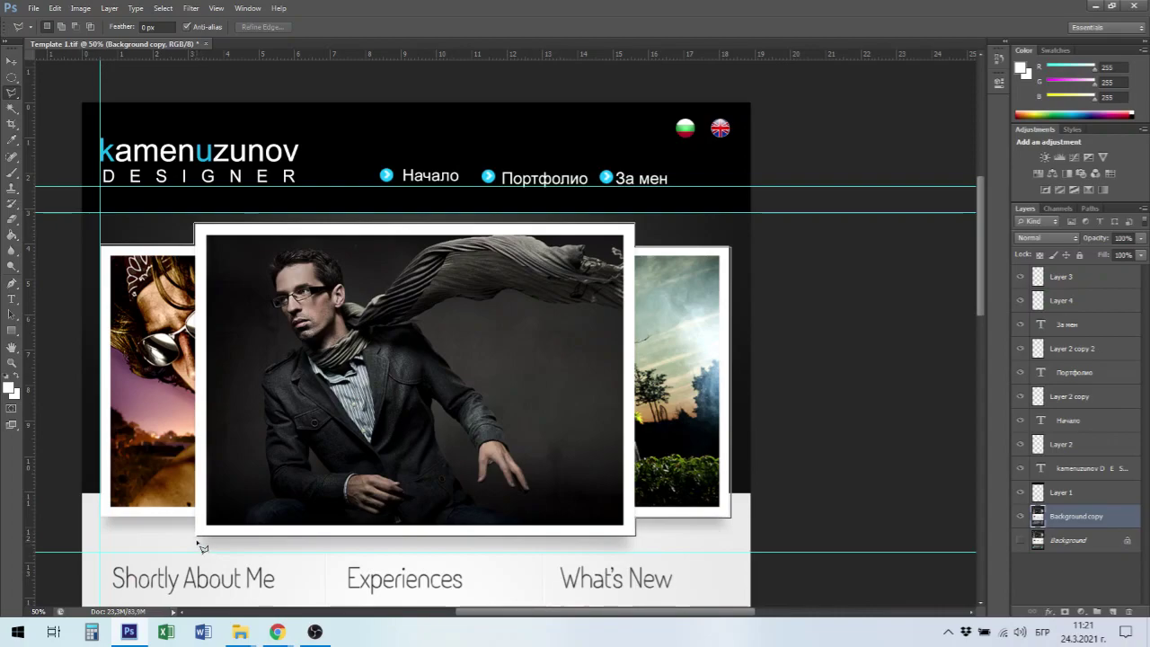
left_click(200, 521)
left_click(104, 519)
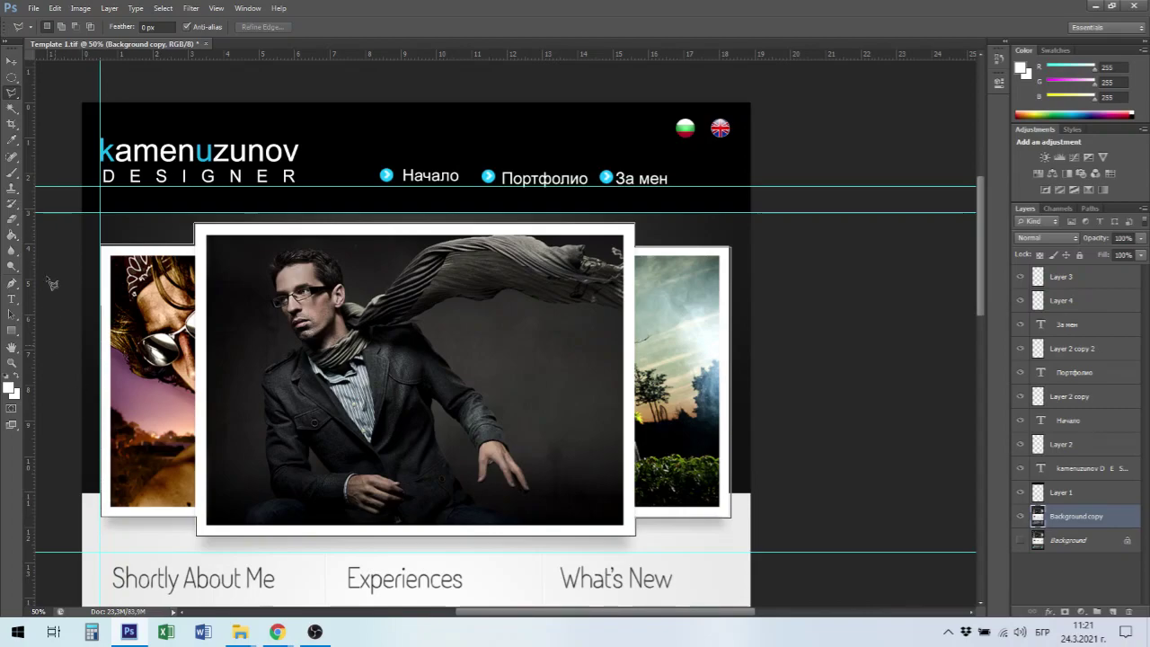
left_click(103, 248)
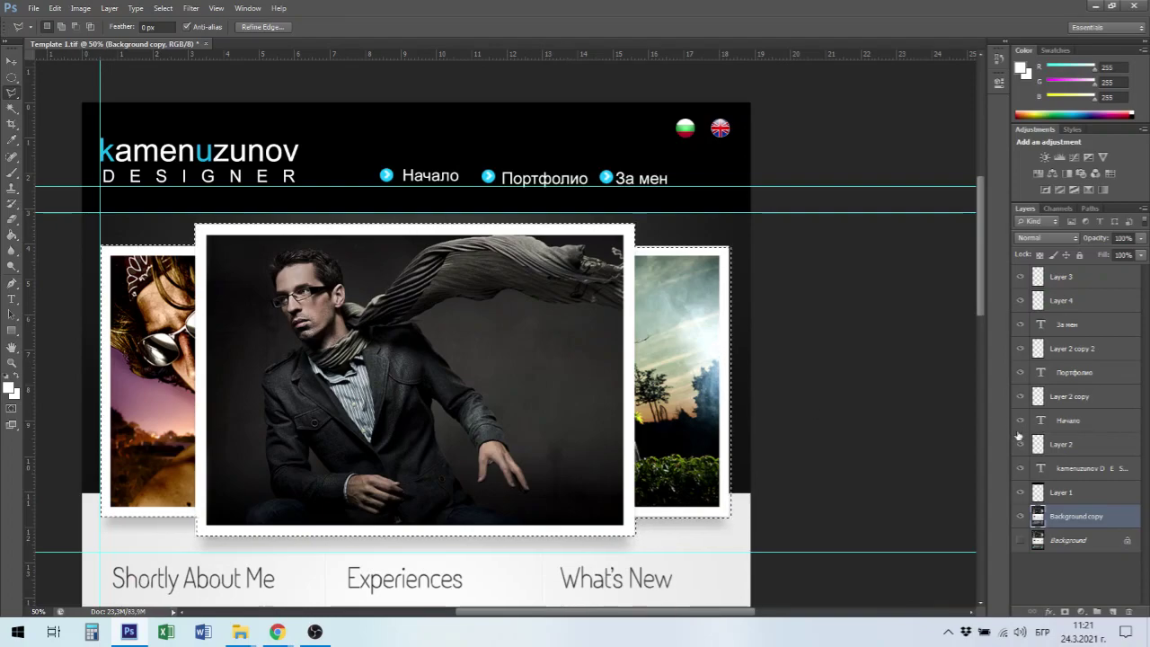
Copy the selected slider photos to a new layer, move it to the top of the stack, and hide Background copy.
key("ctrl+j")
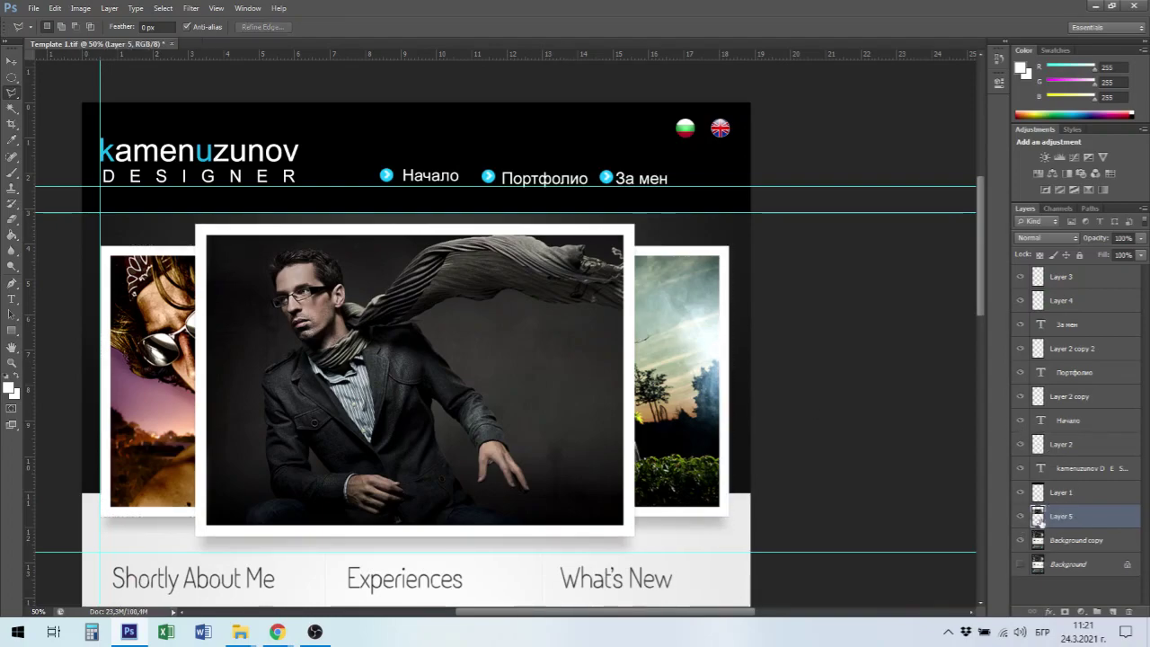
left_click_drag(1080, 520, 1086, 271)
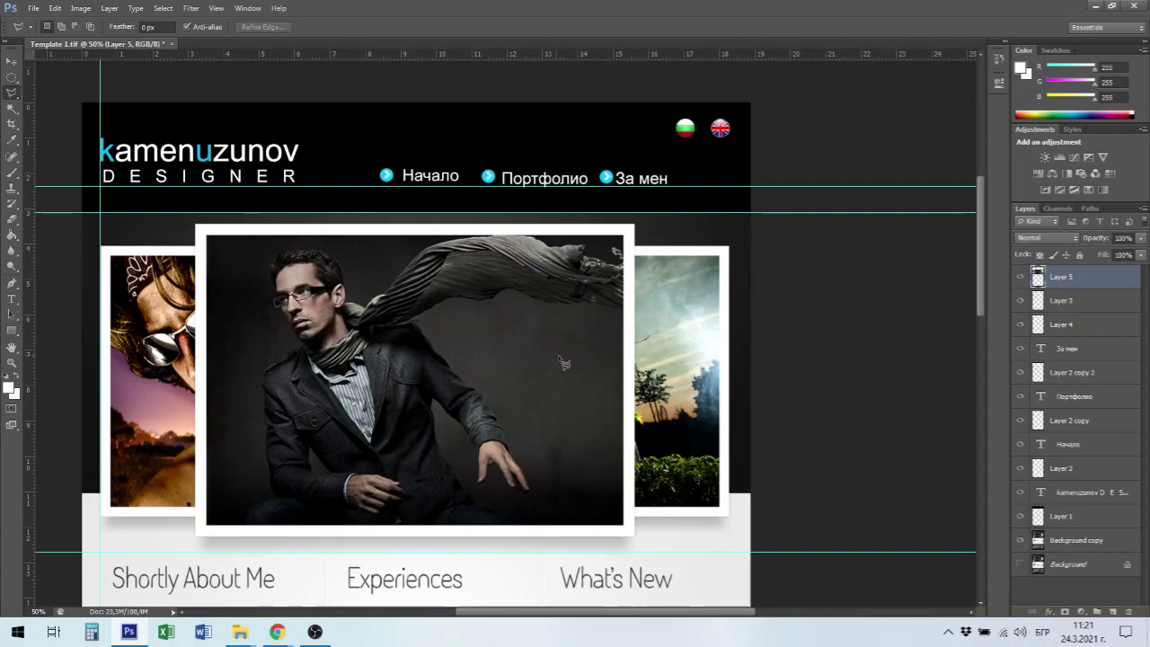
left_click(1021, 541)
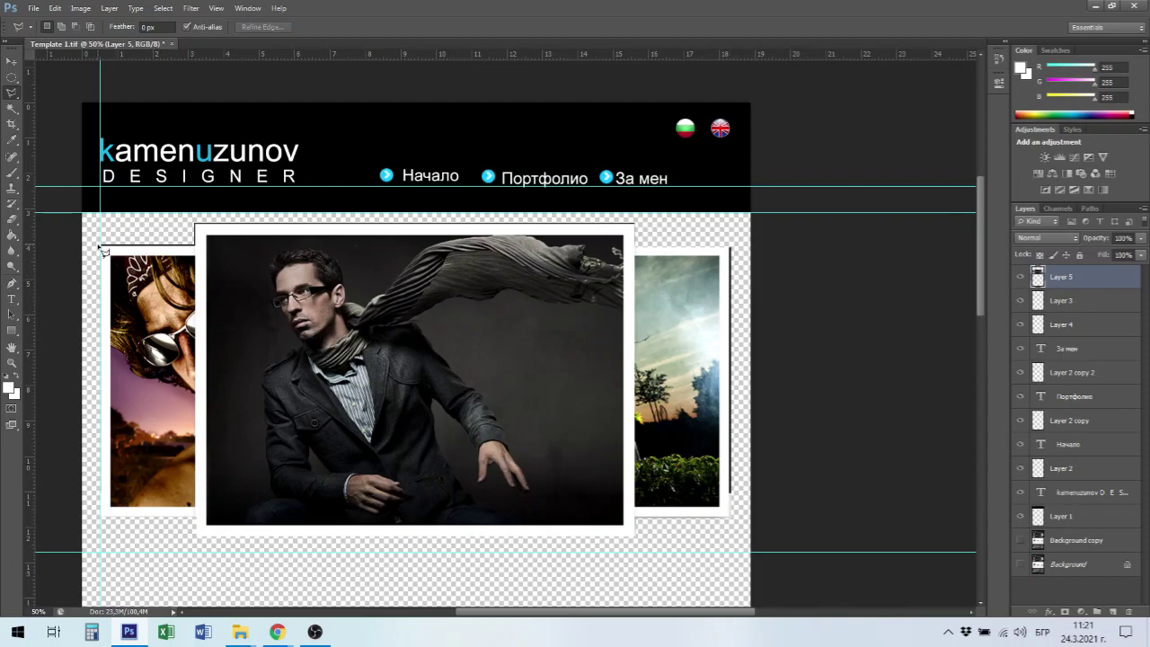
Start a Polygonal Lasso outline just inside the dark fringe along the left photo's top edge and up the centre frame's left edge.
scroll(114, 252, "up", 5)
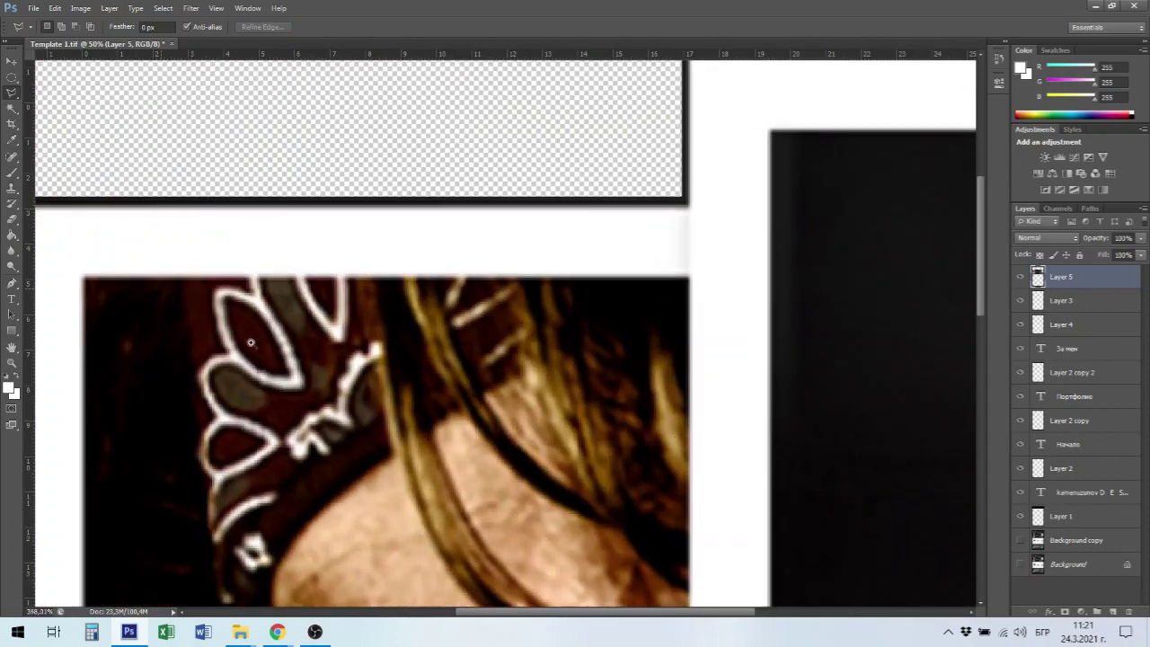
scroll(452, 331, "left", 5)
scroll(452, 331, "up", 1)
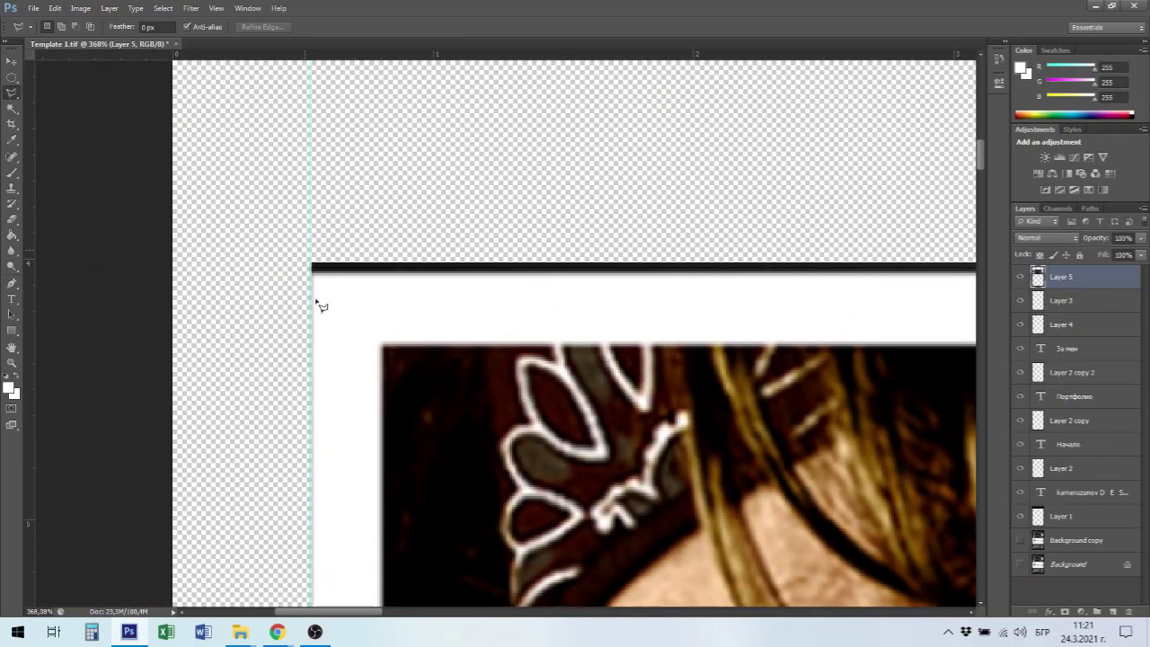
left_click(304, 255)
left_click(306, 280)
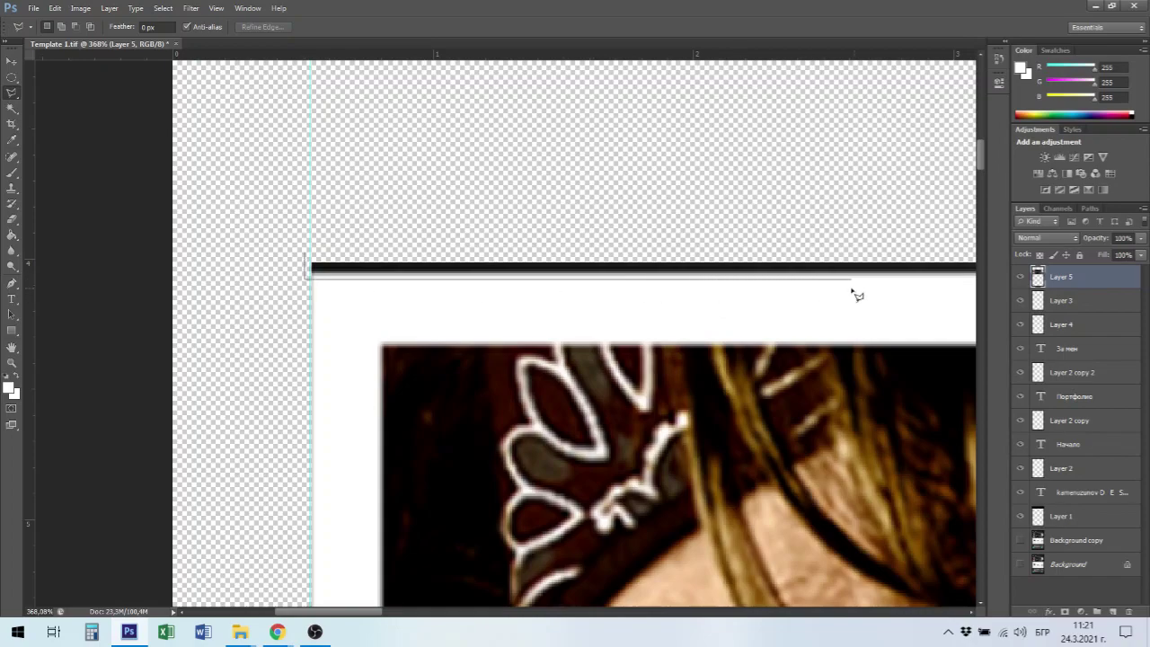
key("space")
left_click_drag(849, 296, 477, 302)
left_click(498, 304)
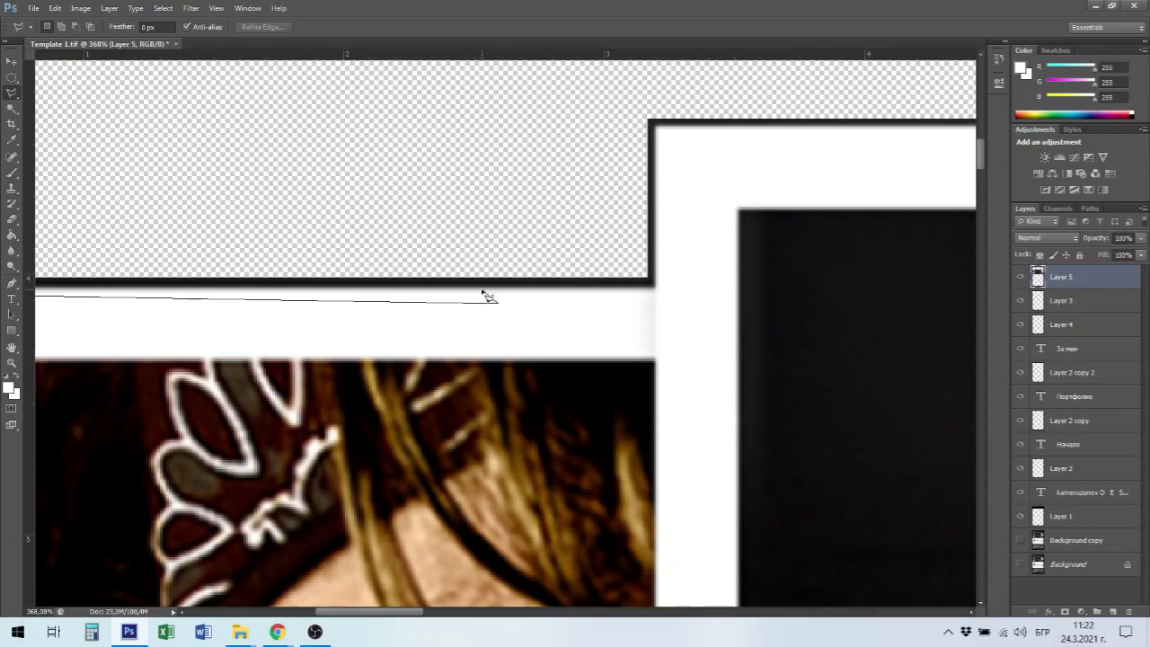
scroll(488, 297, "down", 1)
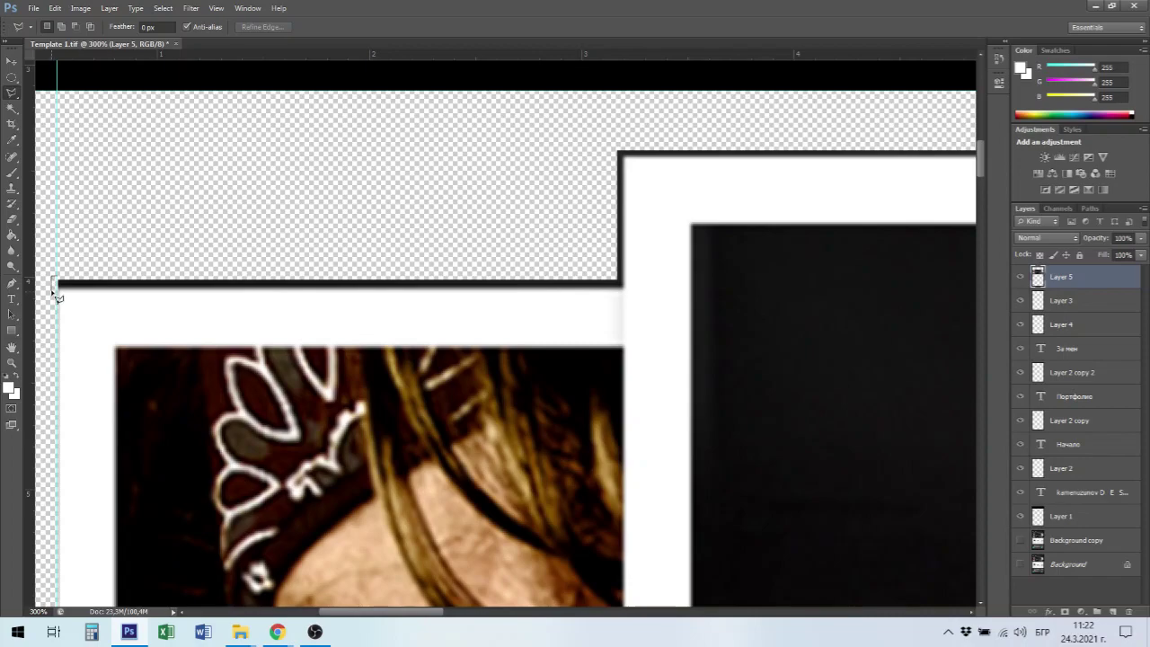
left_click(54, 289)
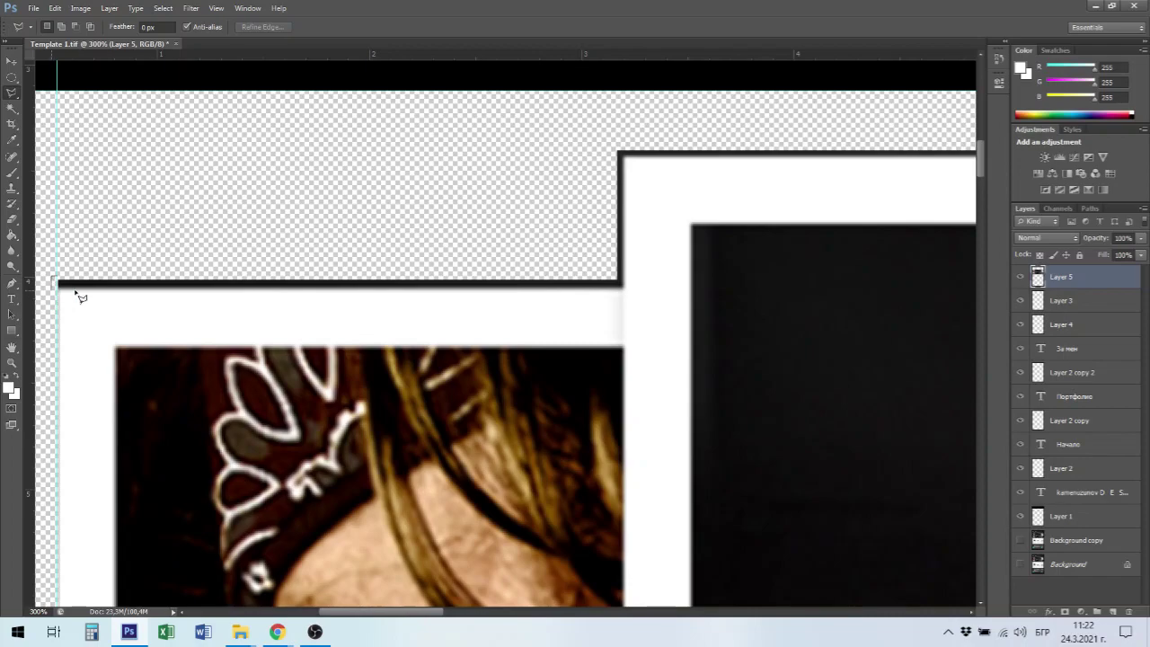
left_click(628, 290)
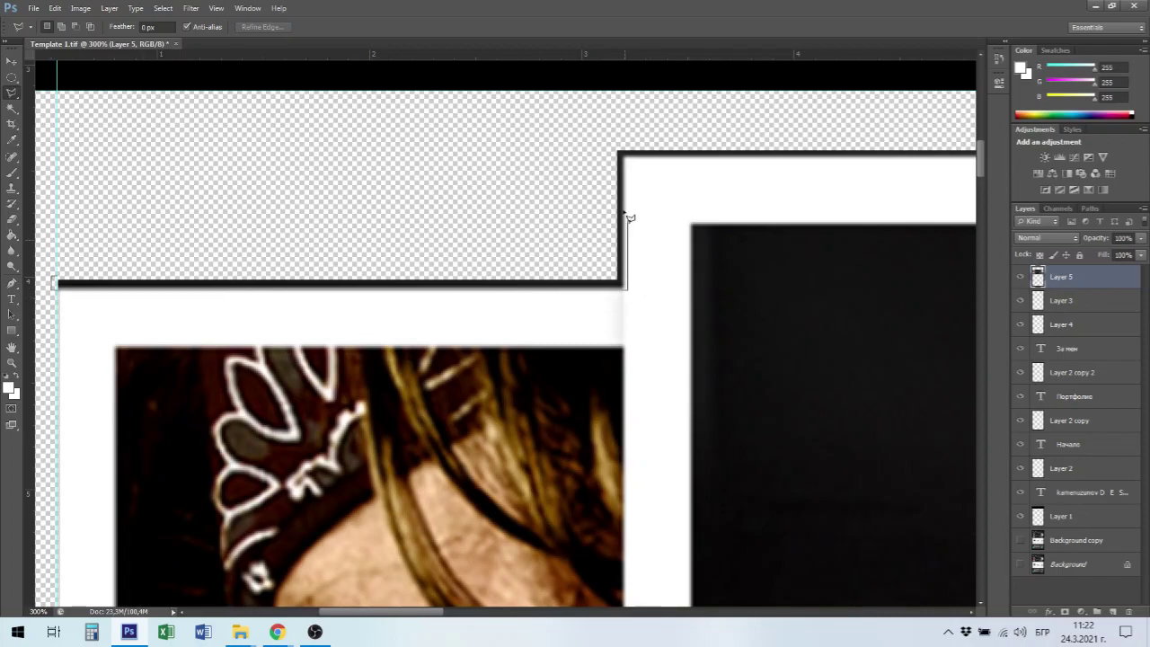
left_click(628, 157)
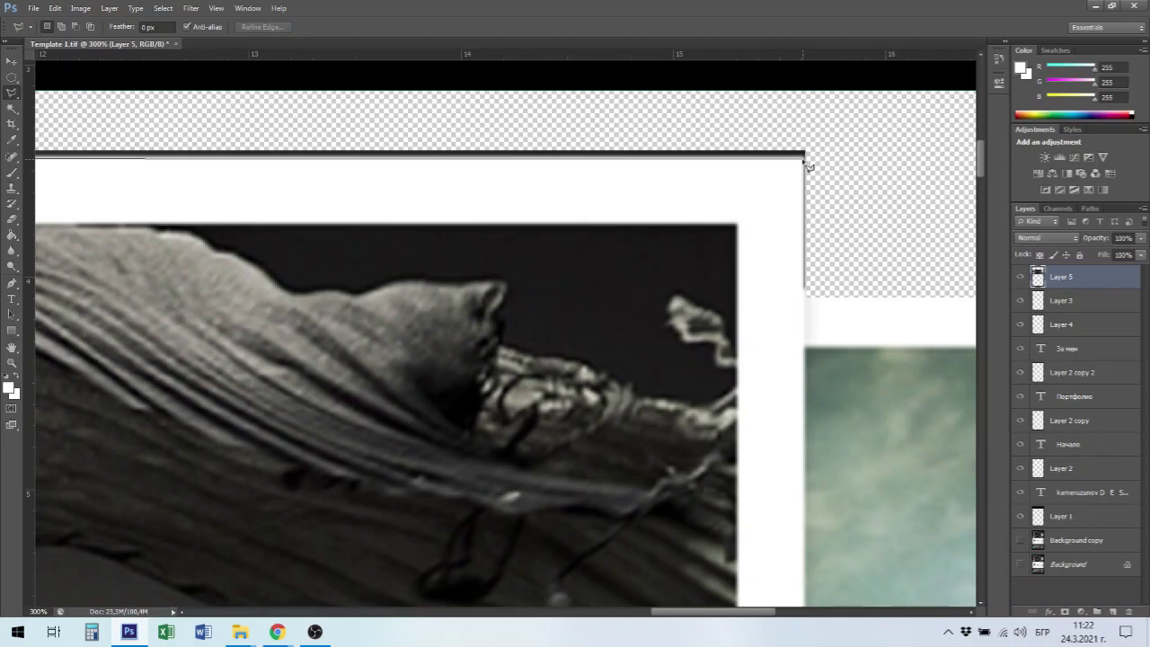
Continue the lasso outline down the centre frame's upper-right edge and around the right photo's top, right and bottom white borders.
left_click(804, 301)
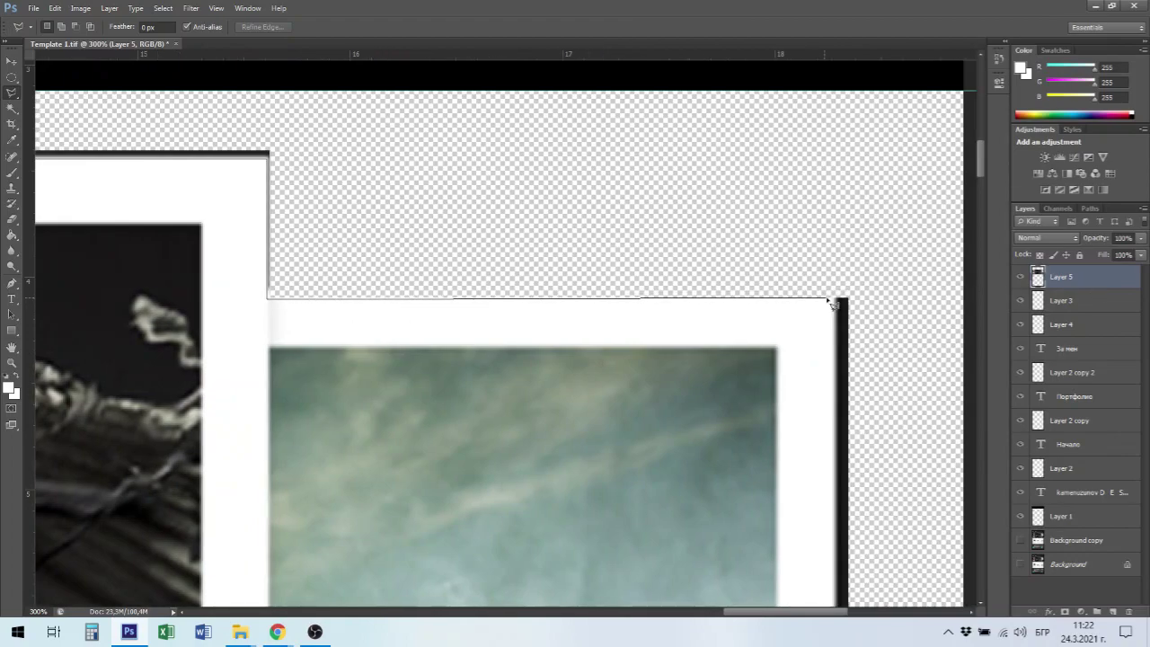
left_click(835, 304)
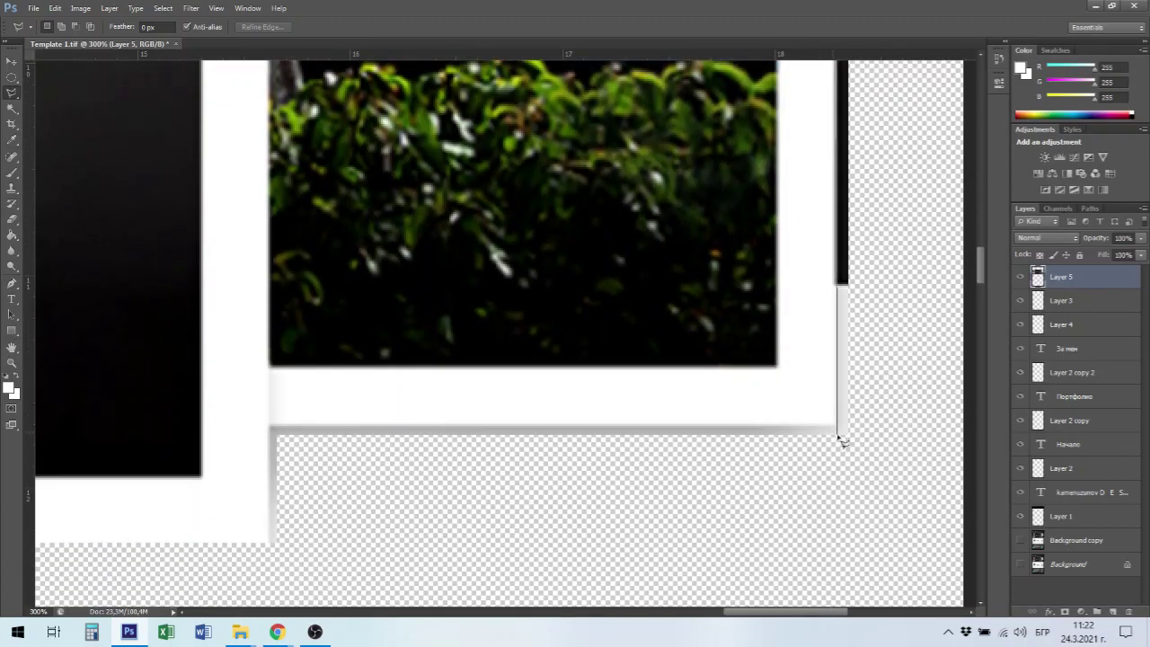
left_click(836, 422)
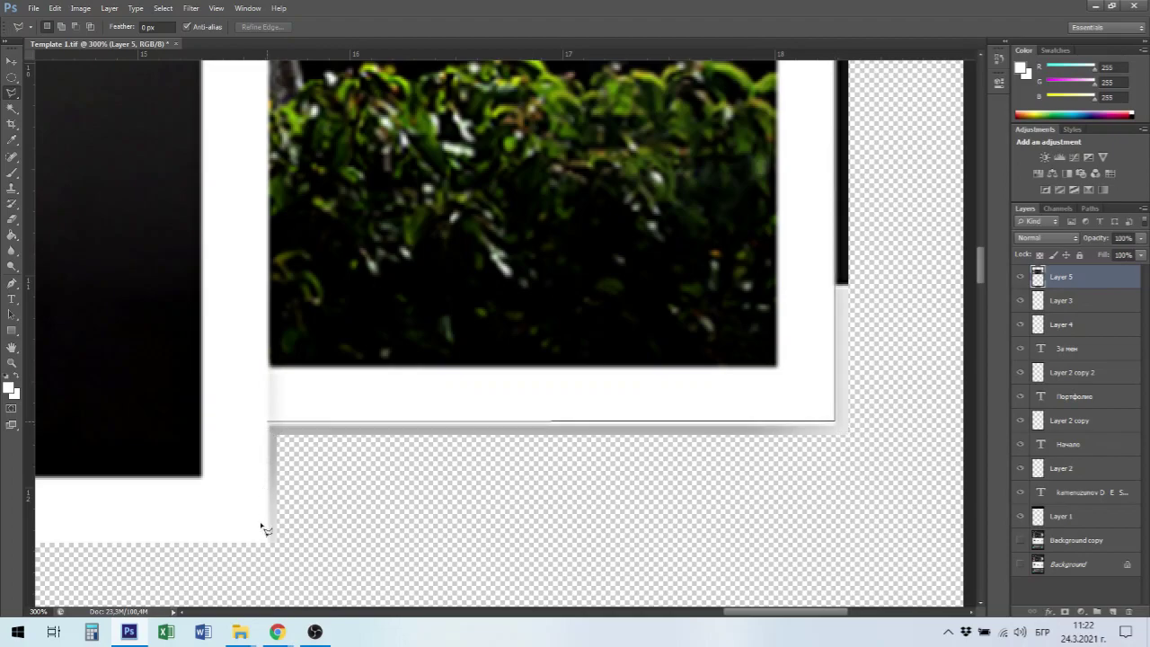
left_click(269, 565)
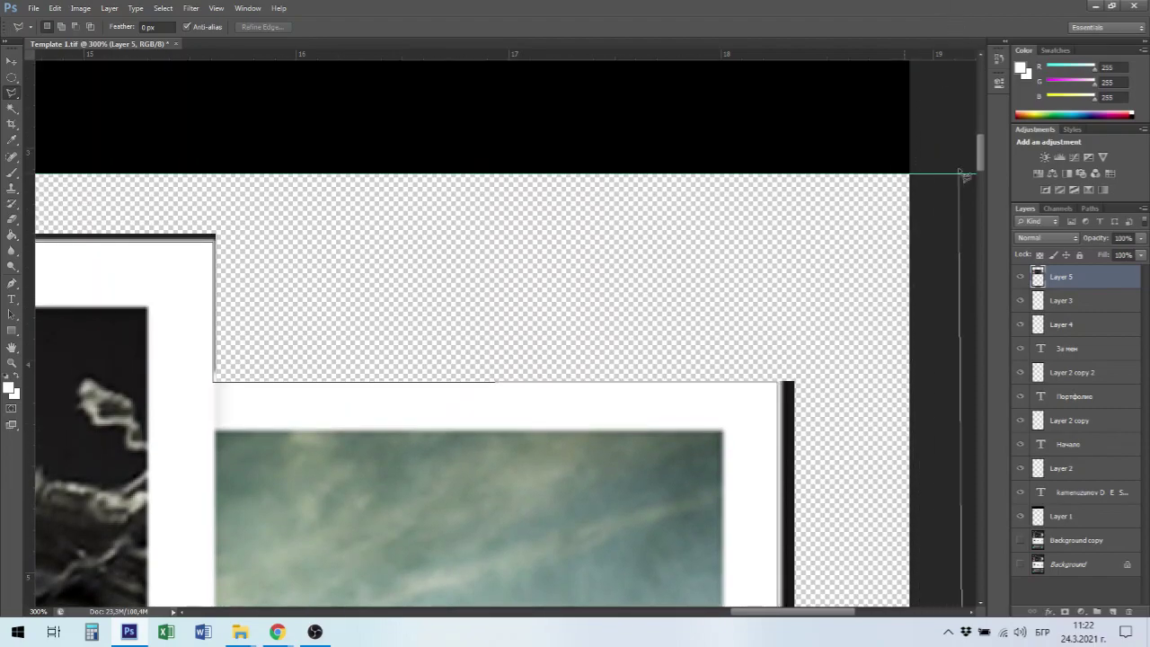
Close the lasso outline around the outside of the photos, delete the enclosed fringe from Layer 5, and deselect.
left_click(954, 175)
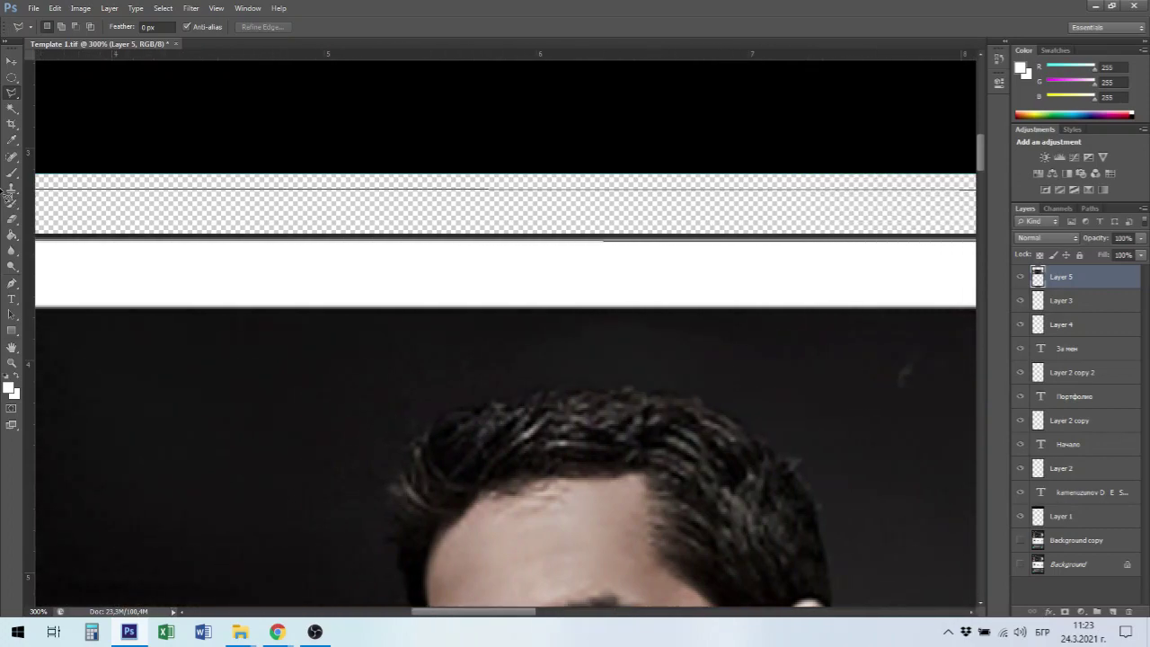
left_click(234, 216)
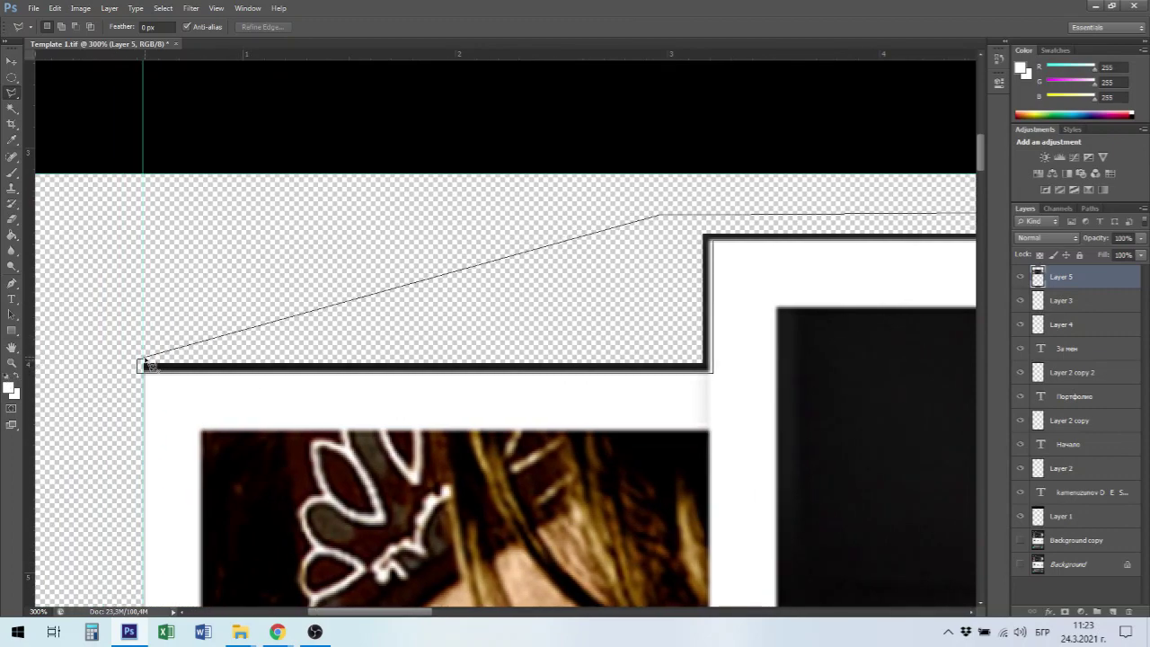
left_click(146, 367)
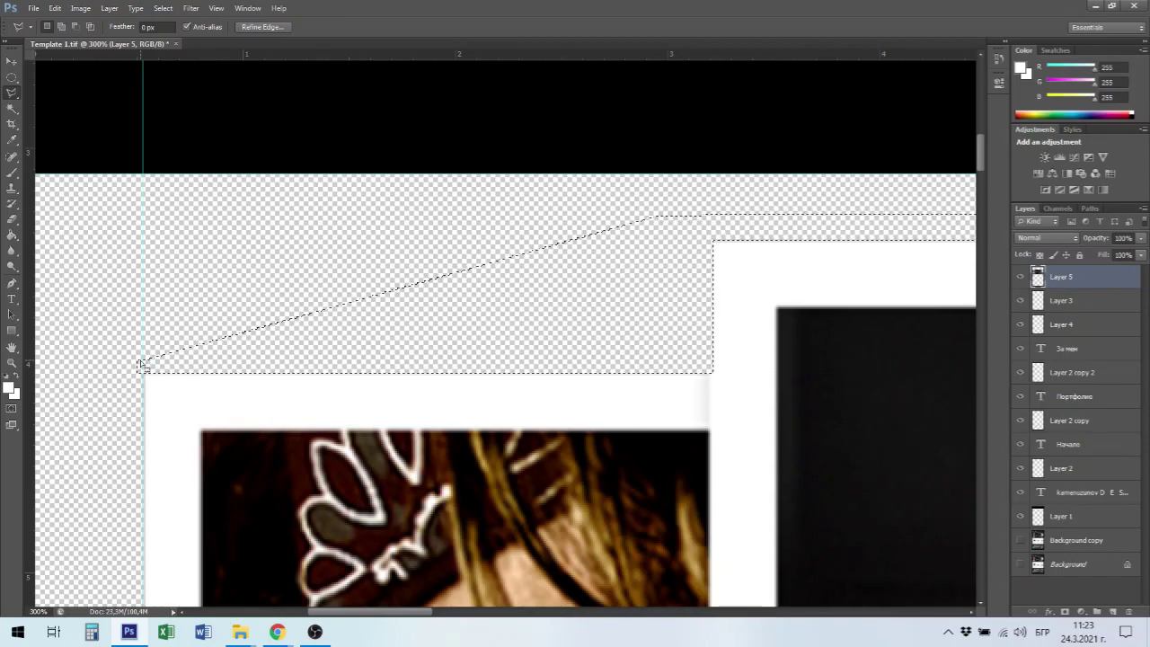
key("ctrl+0")
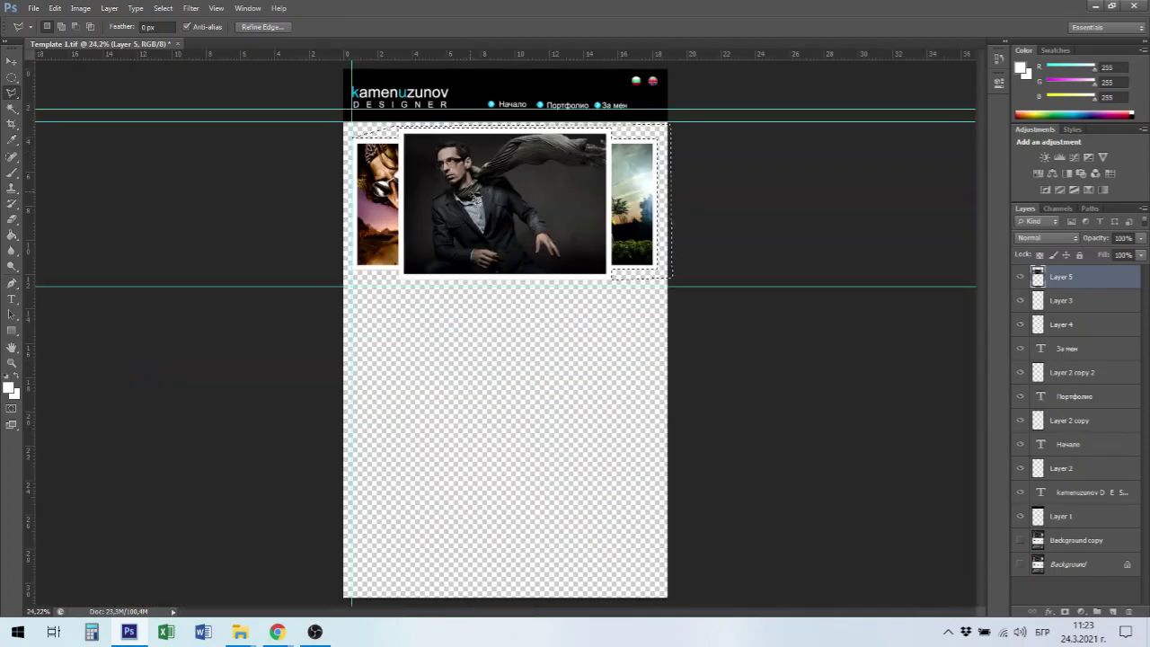
key("ctrl+d")
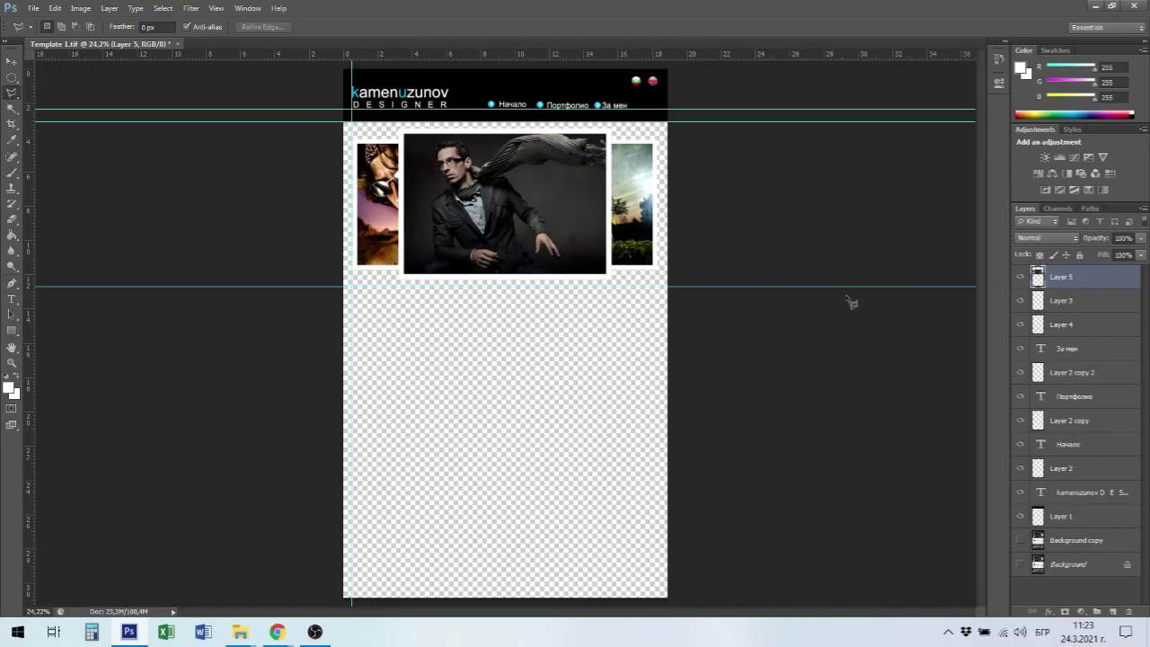
Show Background copy again and add a new empty layer directly above Layer 1.
left_click(1021, 541)
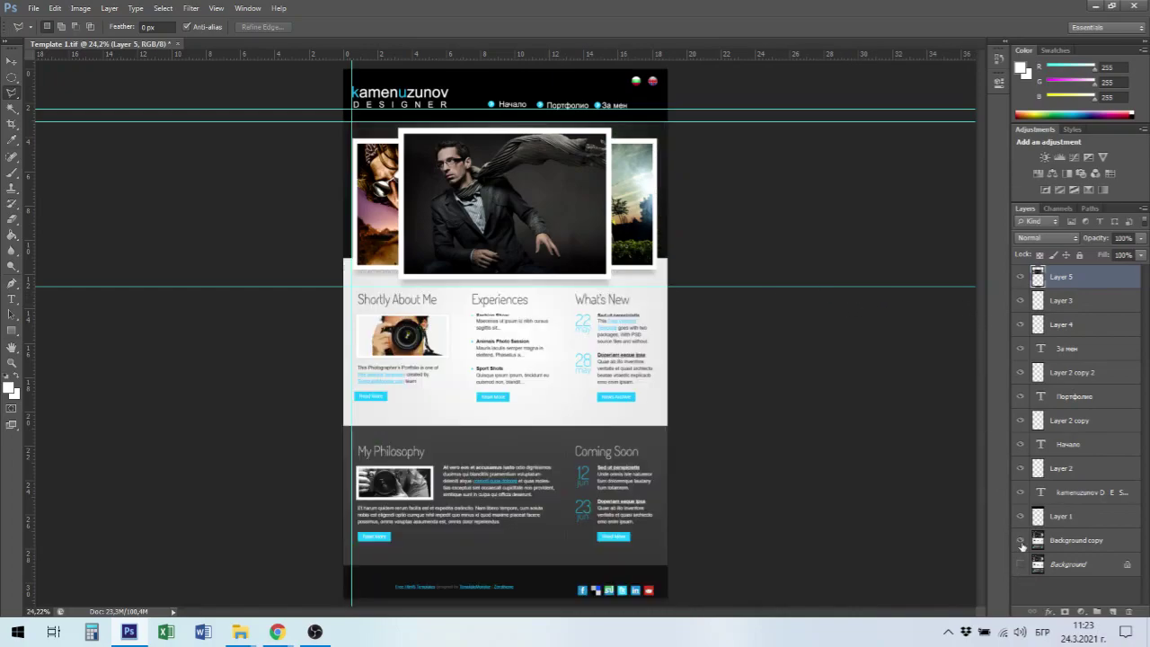
left_click(1071, 522)
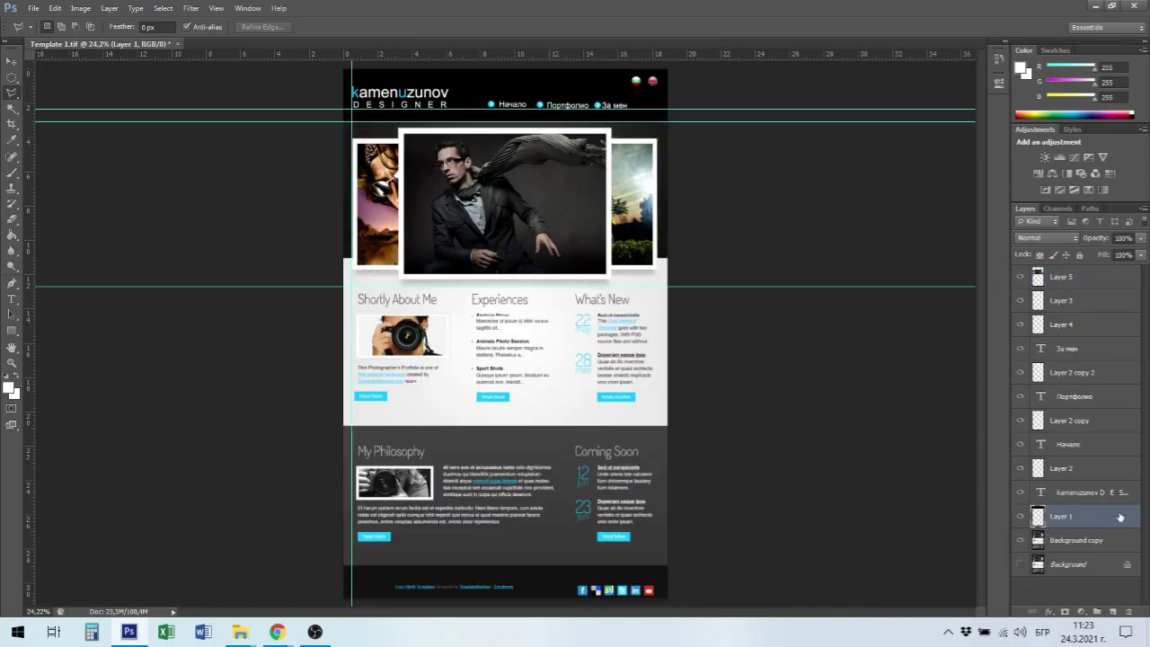
left_click(1112, 612)
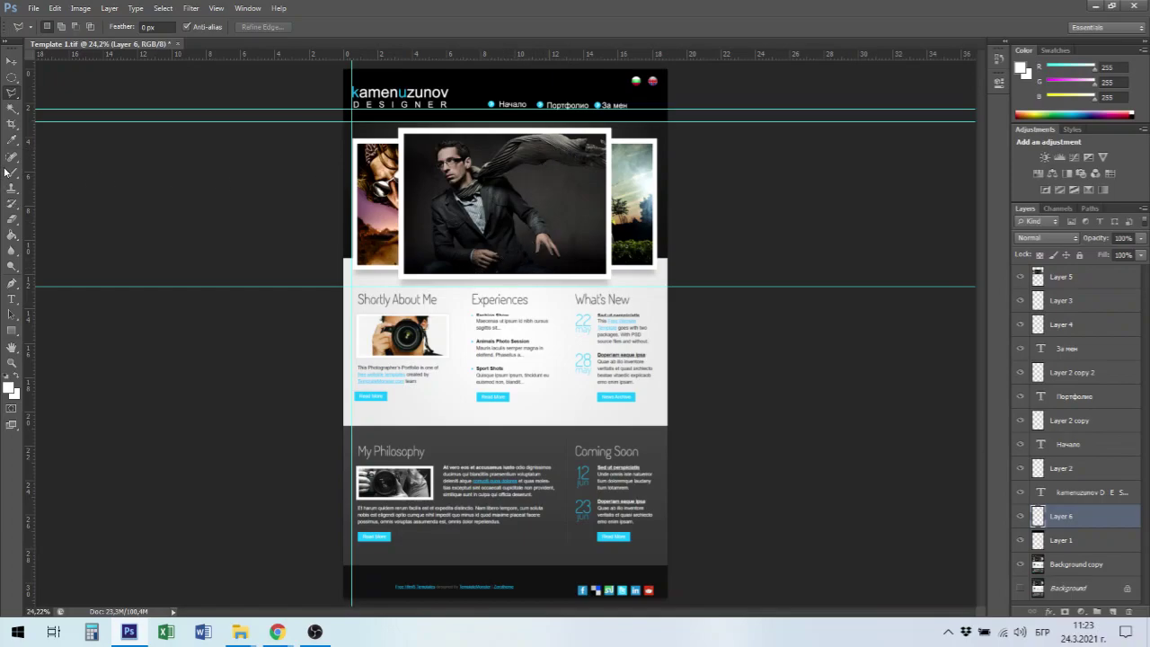
Select the dark band behind the slider with the Rectangular Marquee and fill it on Layer 6 with the sampled dark grey 1f1f1f.
left_click(16, 79)
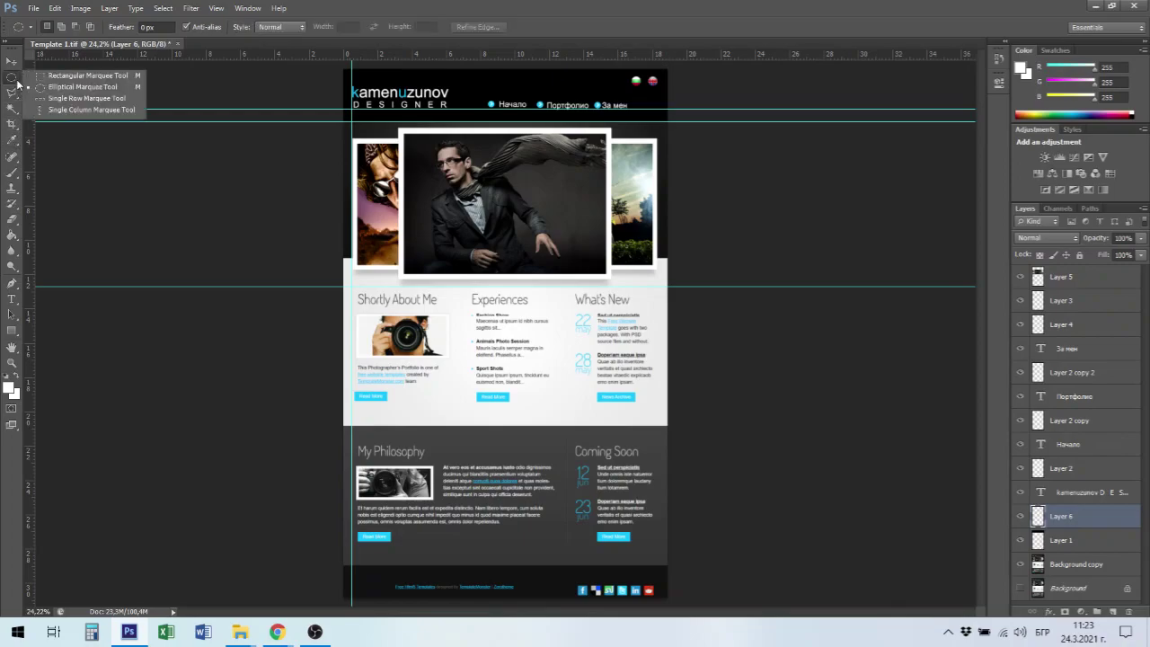
left_click(59, 77)
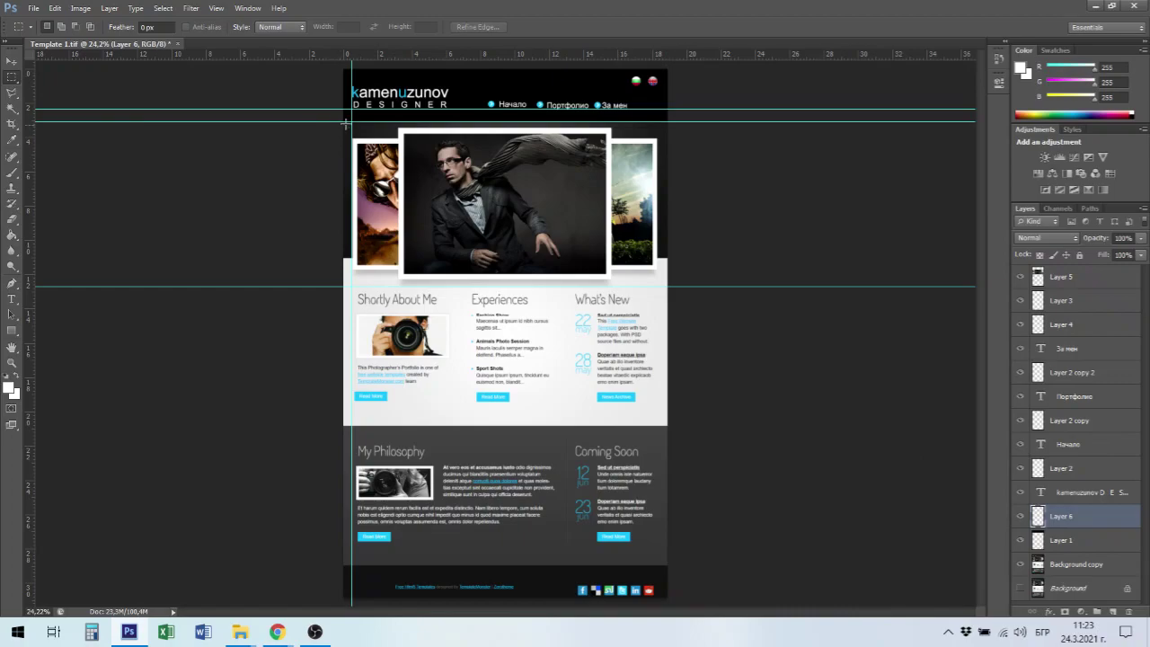
left_click_drag(344, 122, 681, 259)
left_click(9, 388)
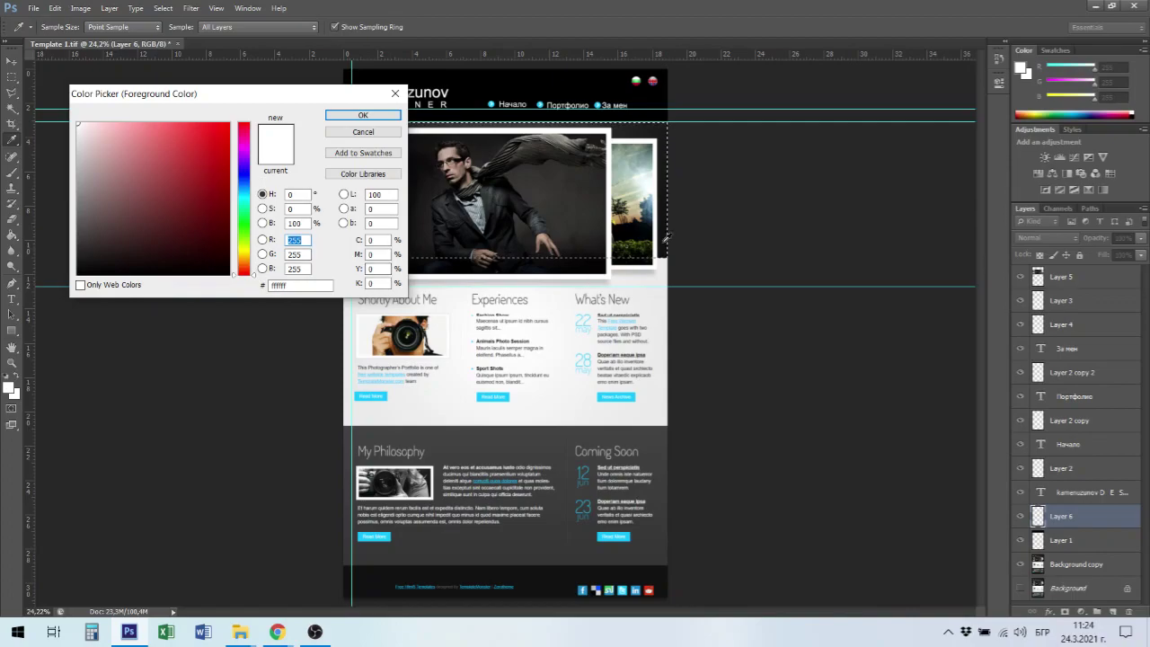
left_click(637, 136)
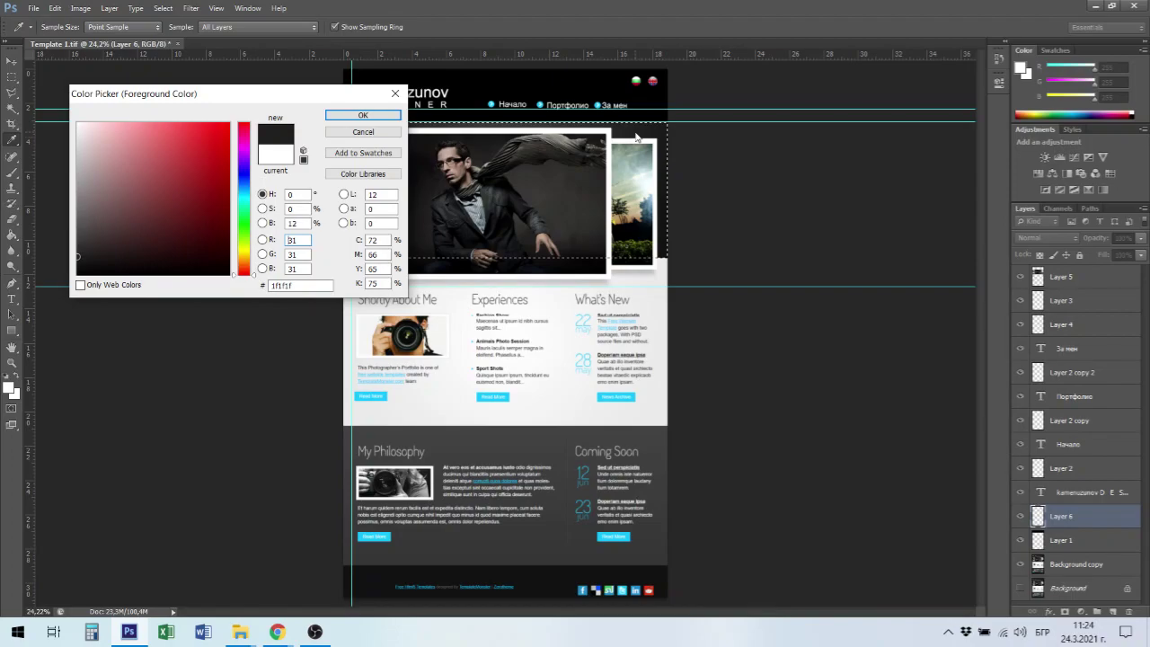
left_click(363, 115)
key("m")
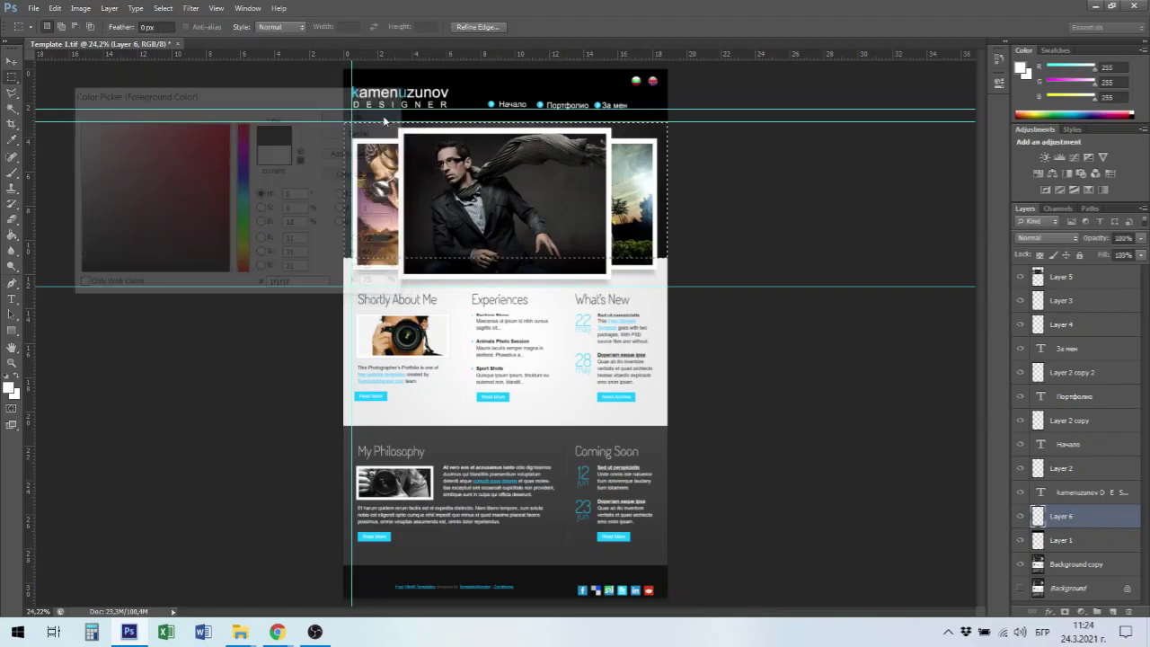
left_click(11, 235)
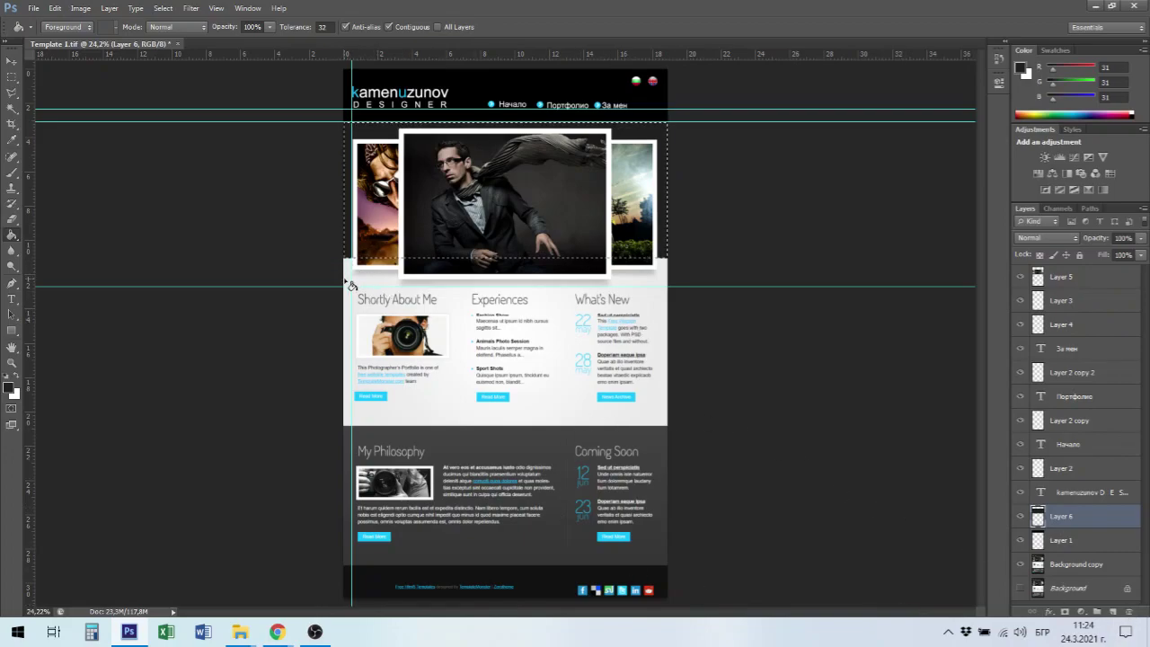
Marquee-select the light strip between the dark slider band and the guide below, and fill it on Layer 6 with the sampled light grey eaeaea.
left_click(11, 79)
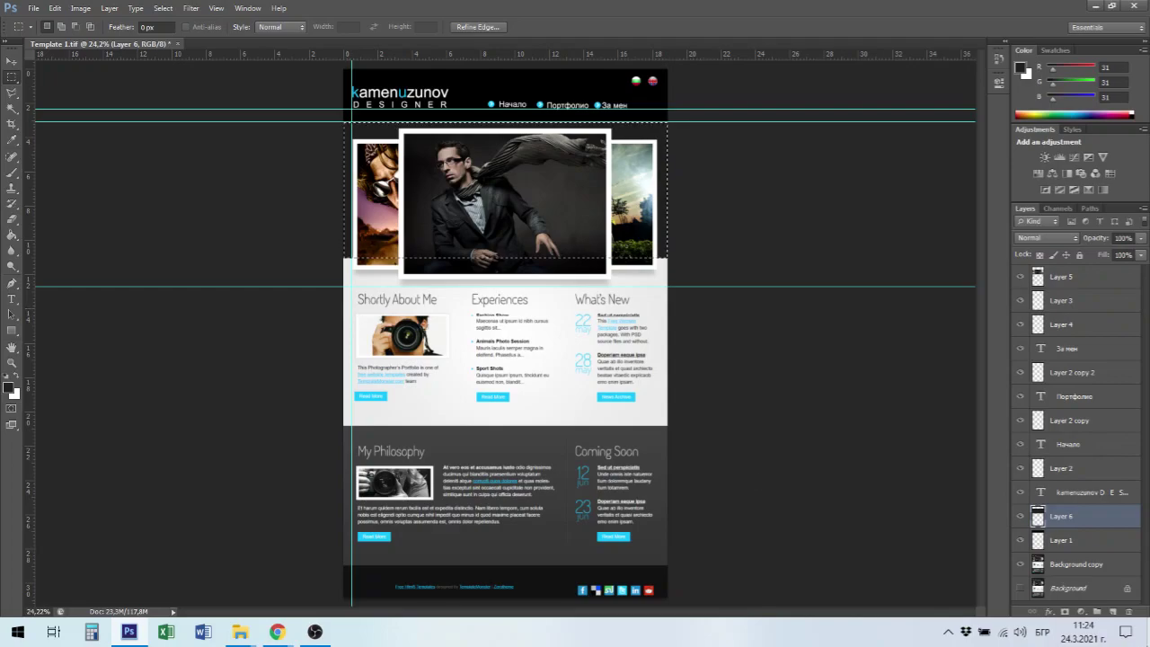
left_click(377, 367)
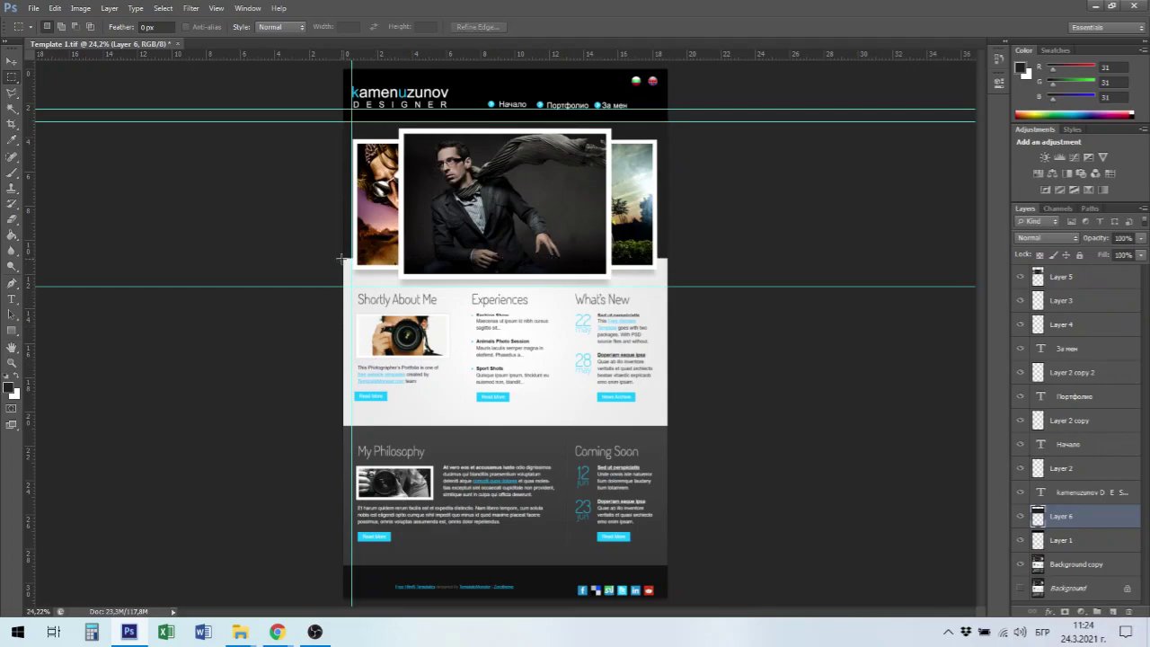
left_click_drag(344, 258, 694, 284)
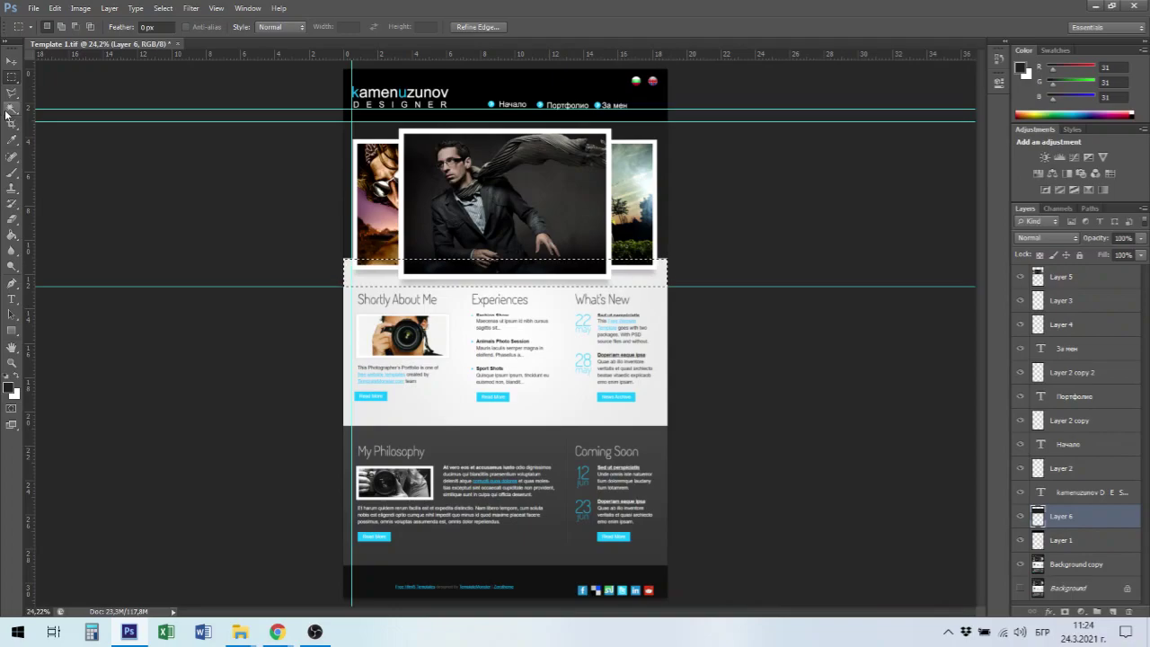
left_click(11, 389)
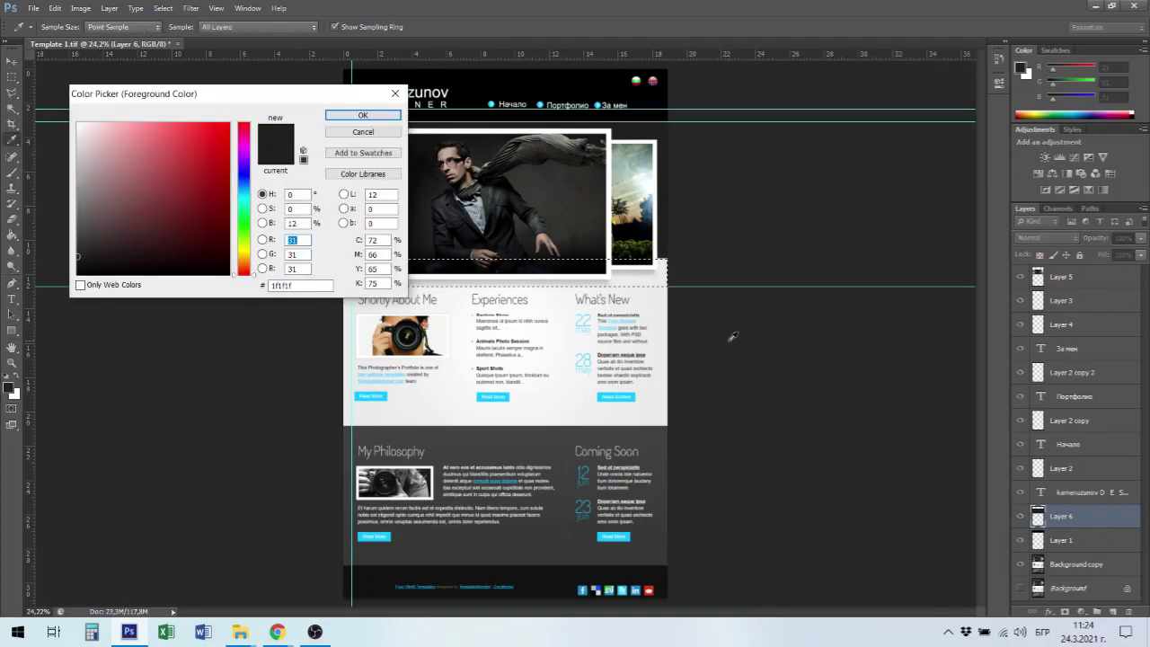
left_click(663, 270)
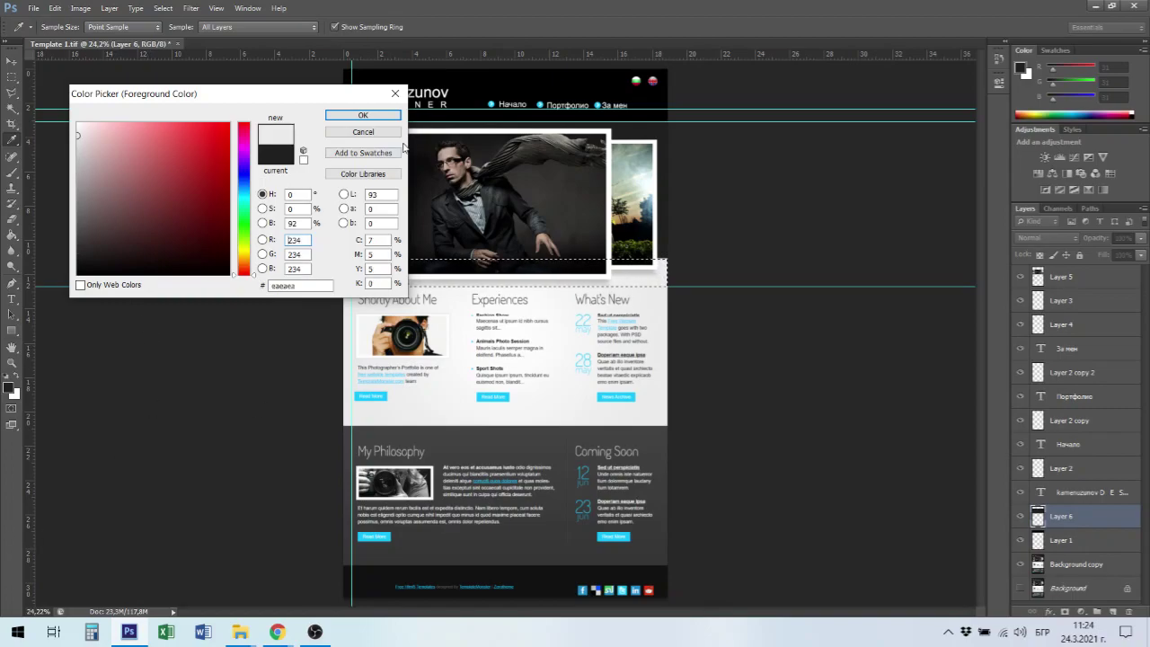
left_click(363, 115)
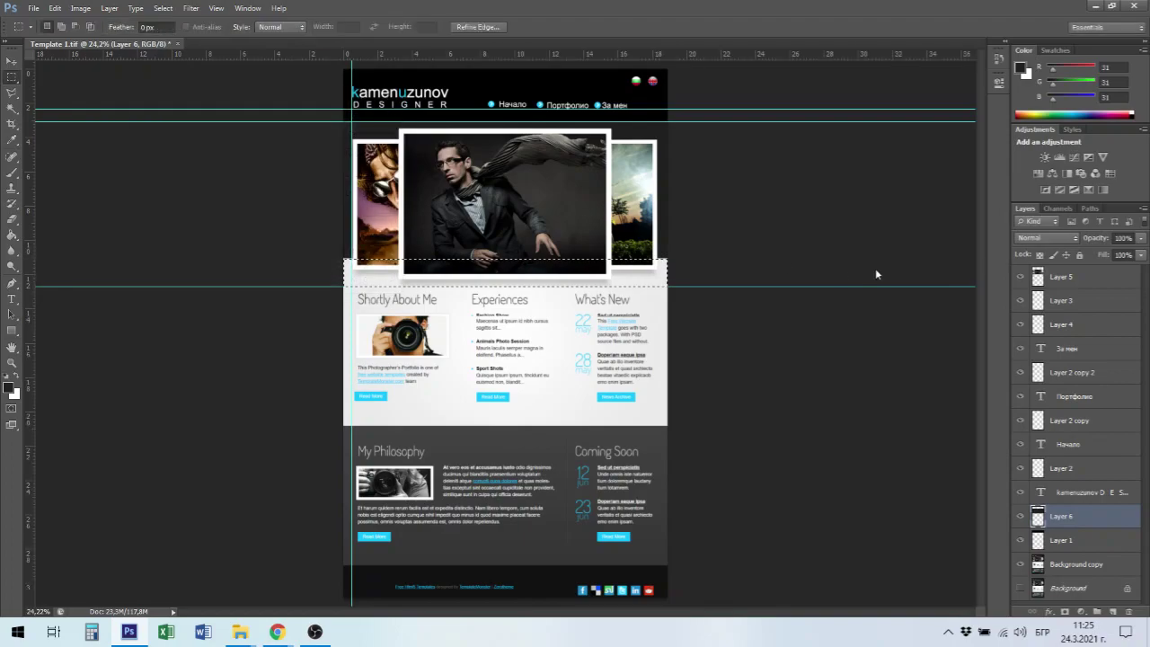
key("x")
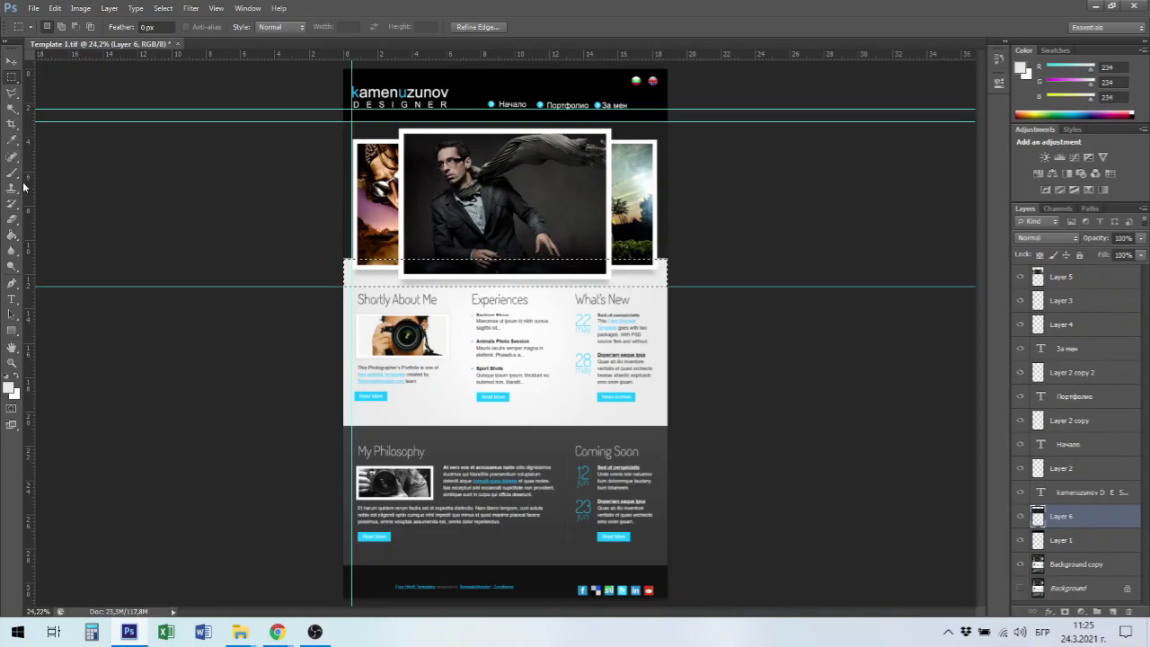
left_click(14, 236)
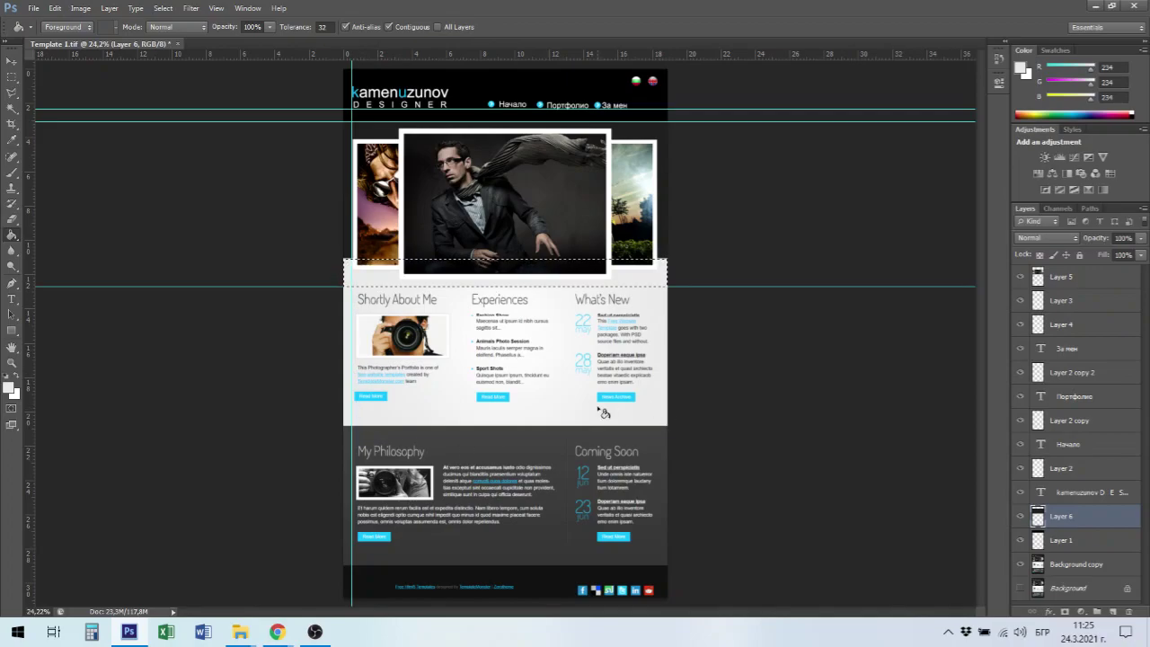
Hide Background copy, then save the document and clear the selection.
left_click(1020, 565)
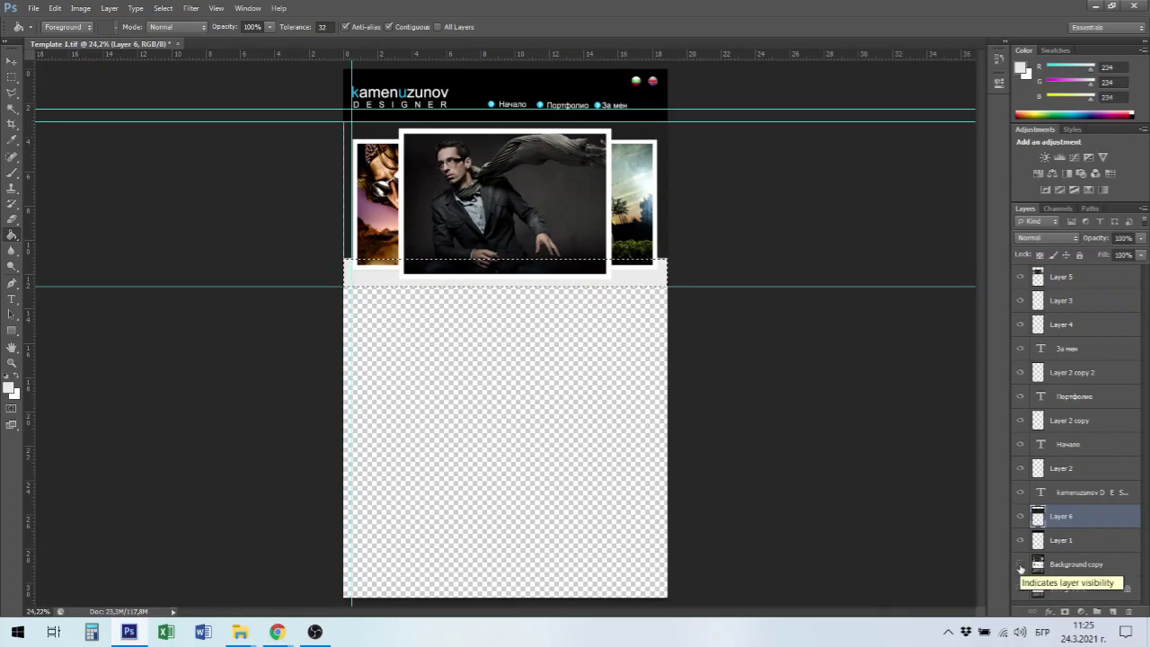
key("ctrl+s")
key("Return")
key("ctrl+d")
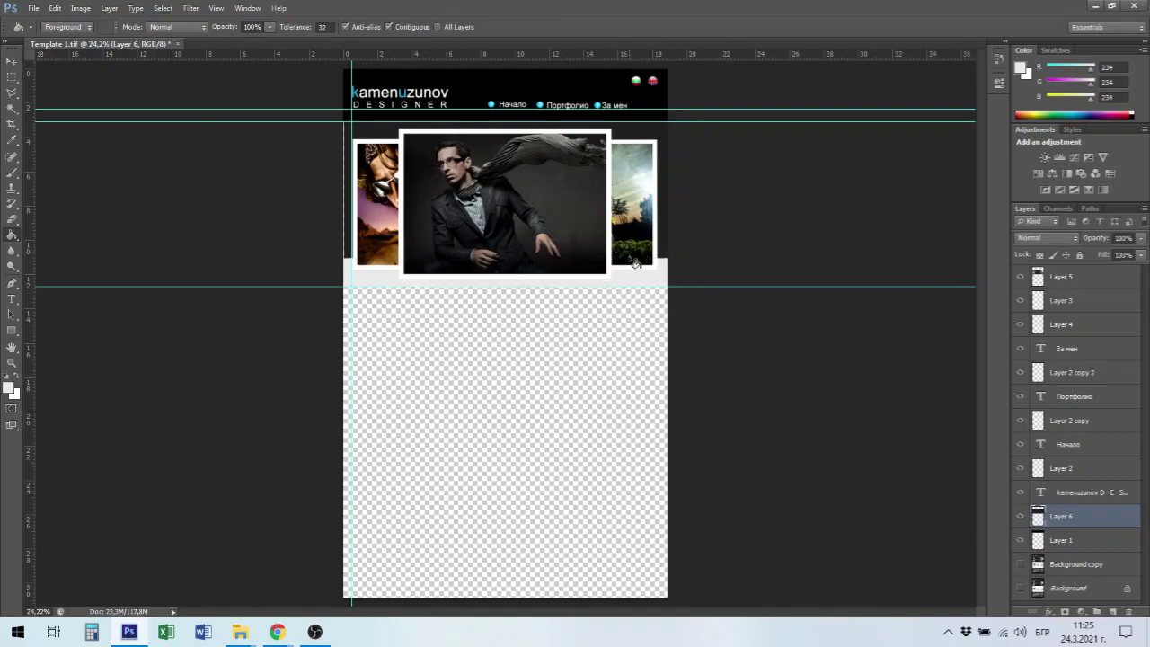
Select the light grey strip on Layer 6 and stretch its upper edge up to meet the dark band, about 107.7% height.
left_click_drag(675, 272, 774, 372)
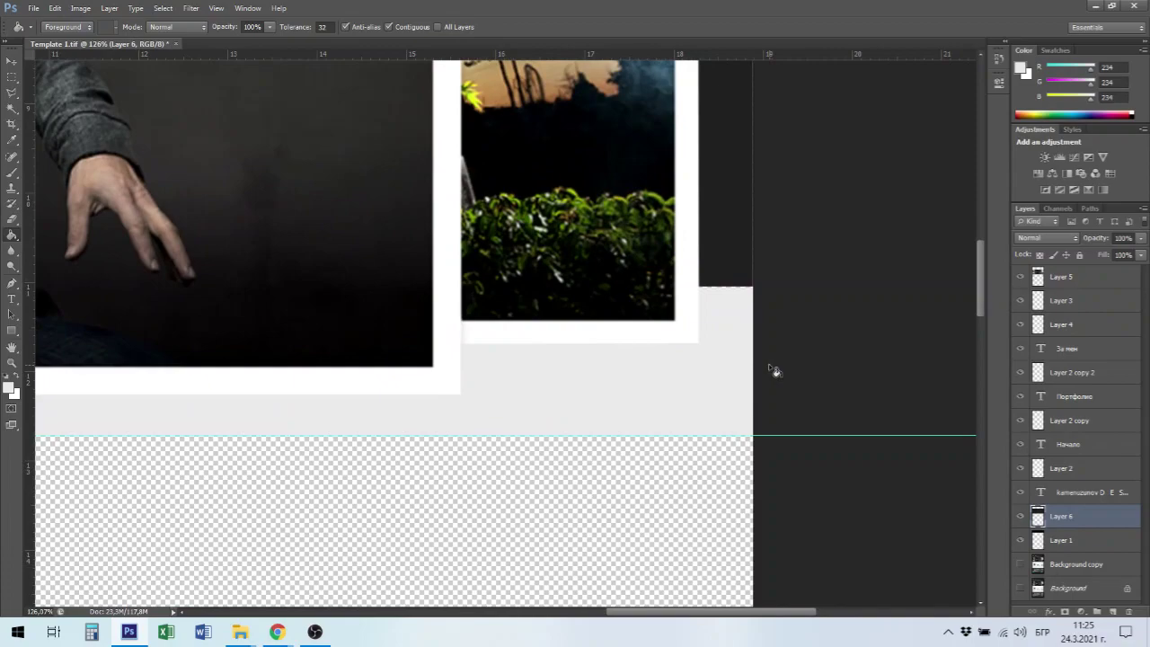
left_click_drag(731, 289, 778, 416)
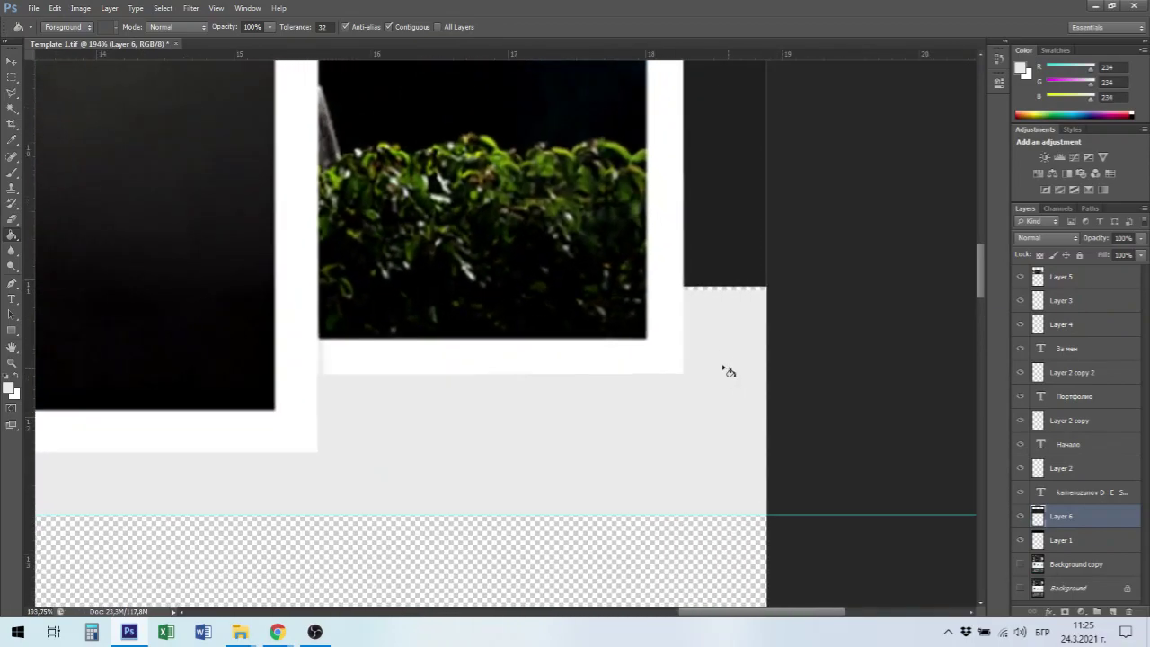
left_click(11, 110)
left_click(751, 418)
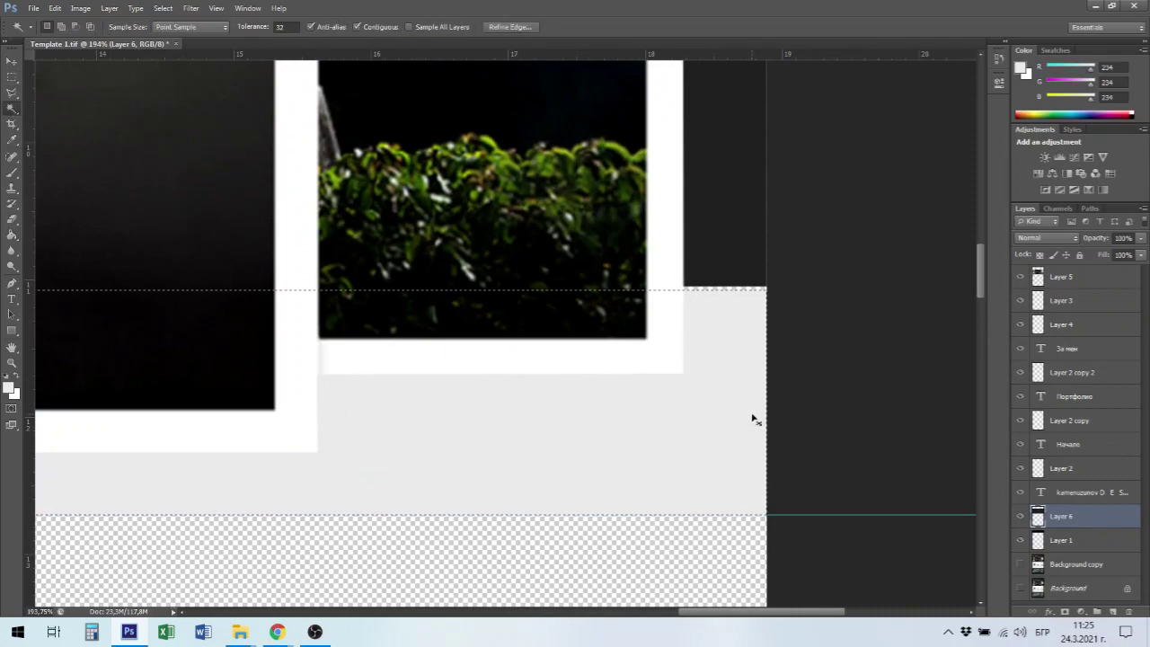
key("ctrl+t")
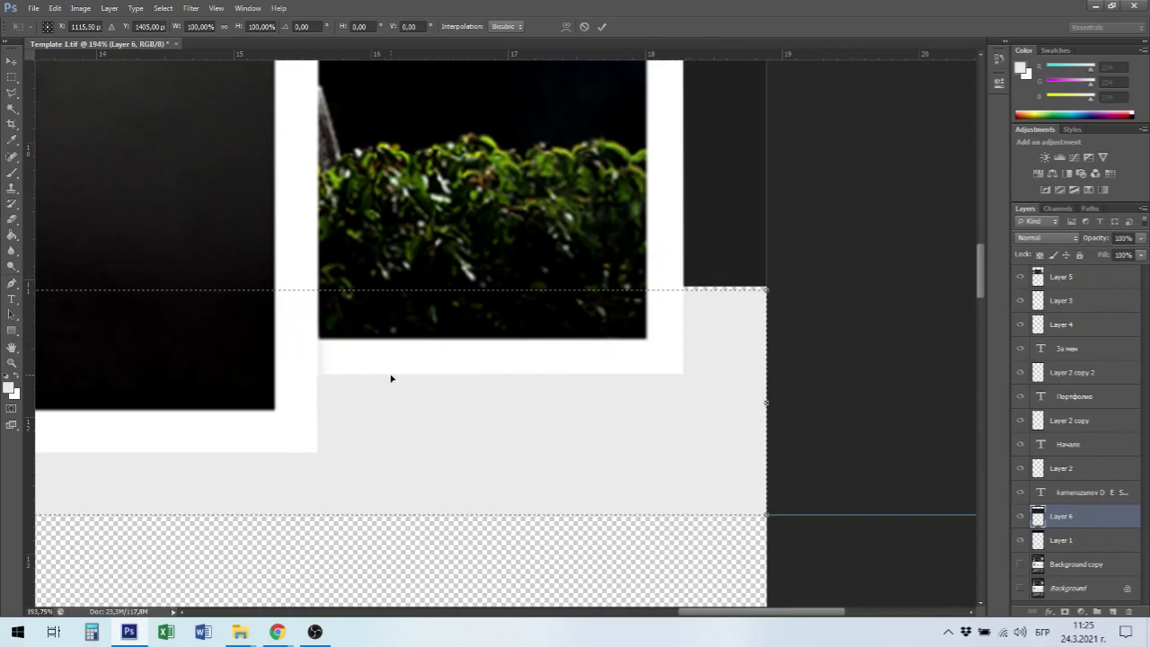
key("ctrl+minus")
key("ctrl+minus")
key("ctrl+minus")
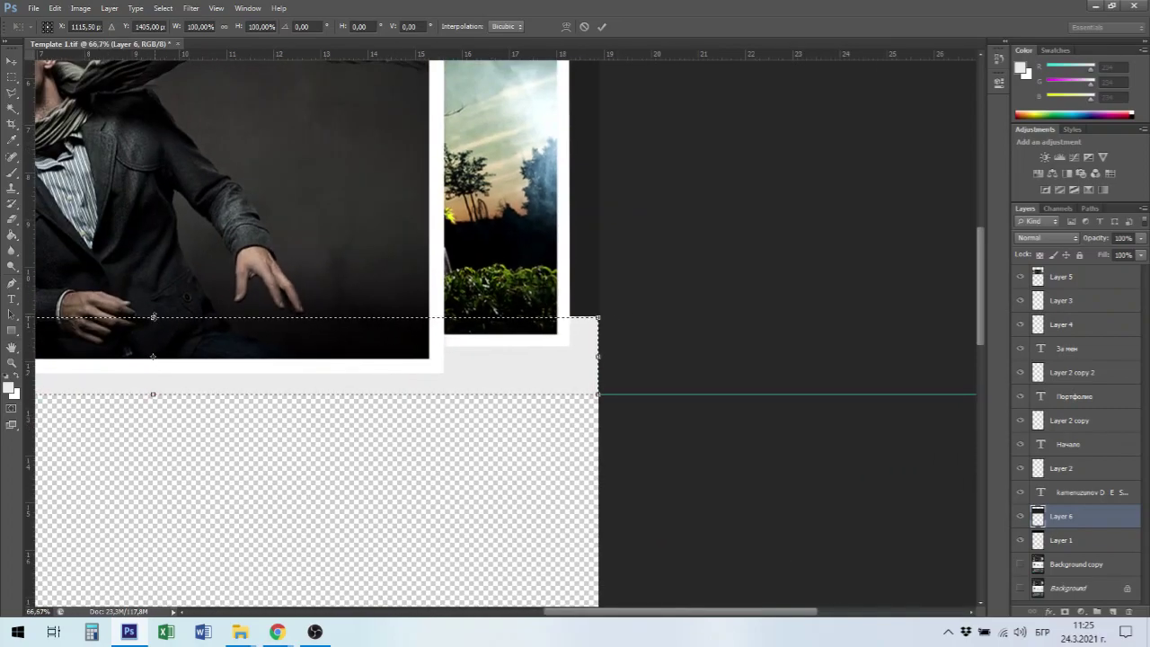
left_click_drag(154, 316, 154, 310)
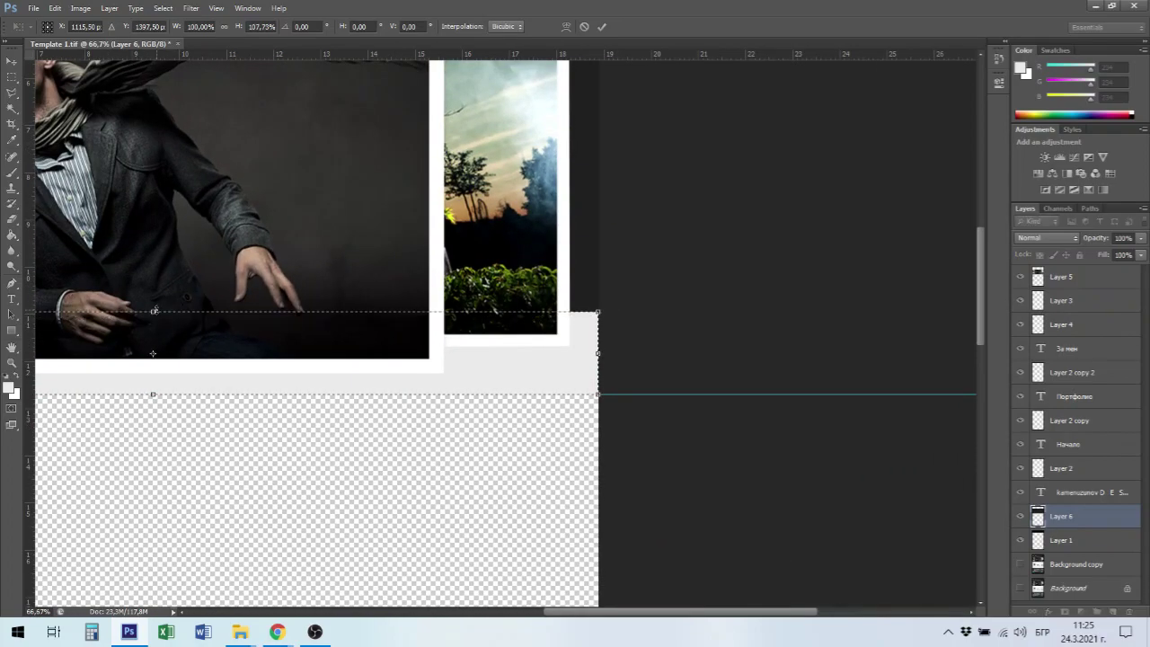
key("Return")
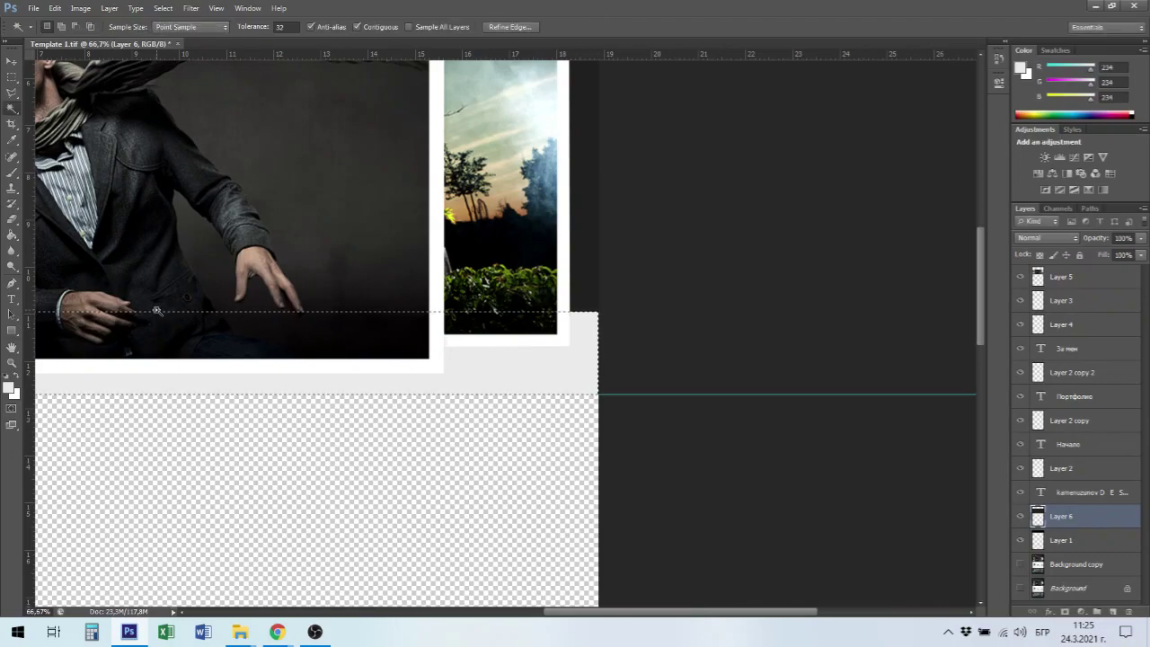
key("ctrl+d")
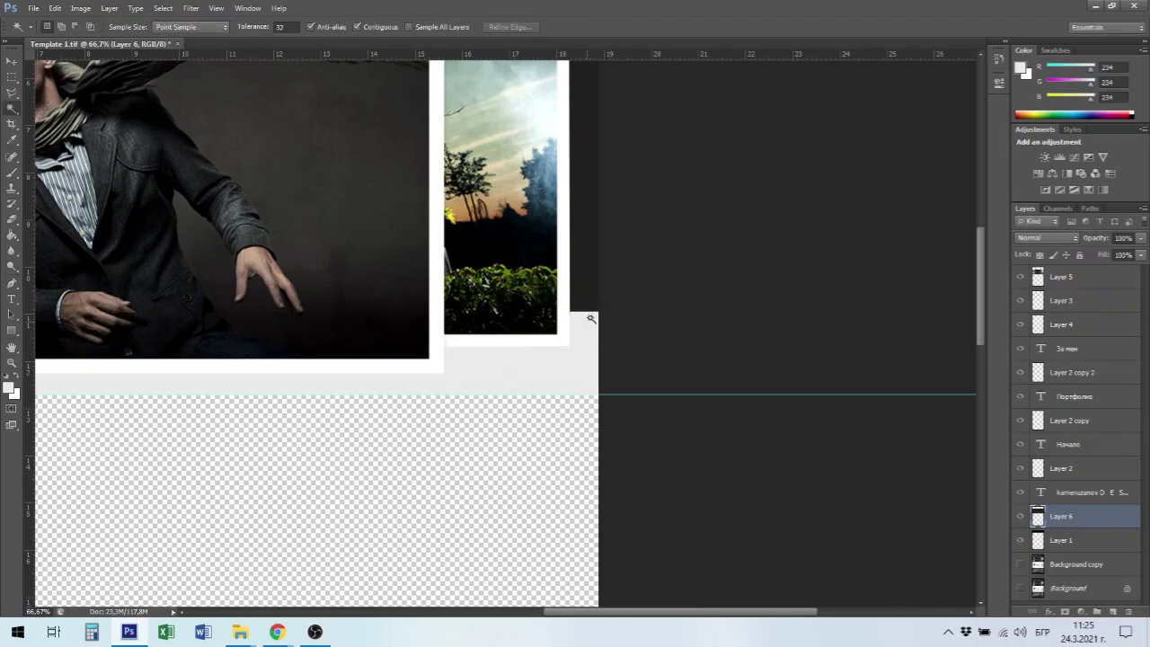
Examine the seam between the dark and light bands beside the right photo, temporarily hiding Layer 5.
scroll(584, 310, "up", 1)
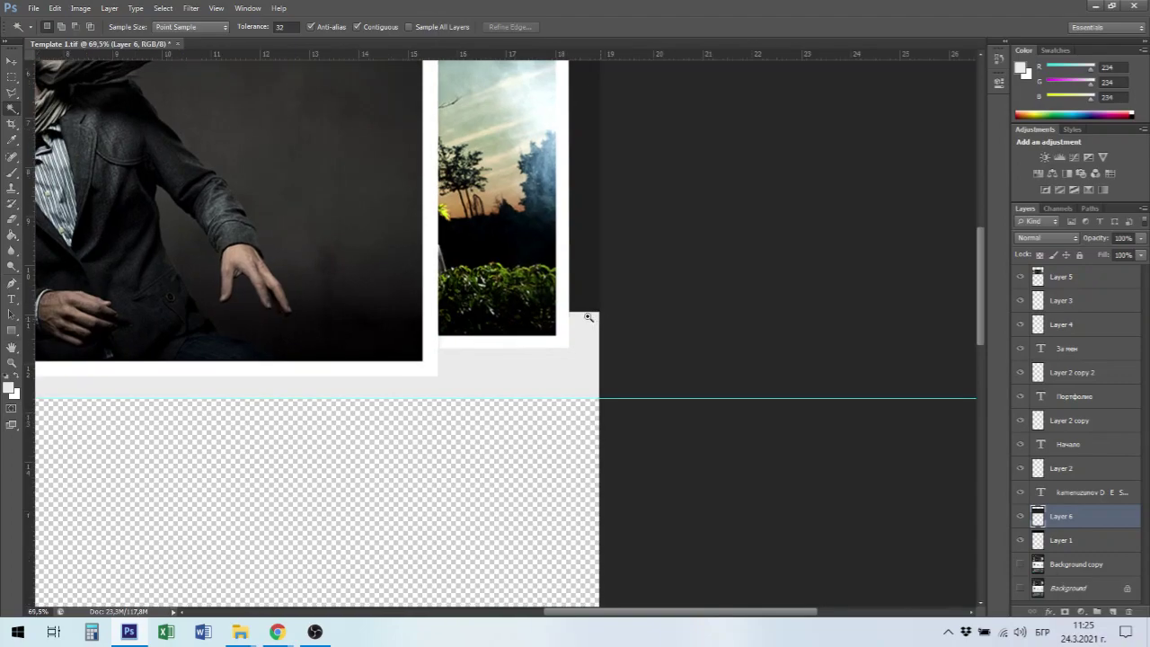
scroll(746, 429, "up", 1)
scroll(765, 447, "up", 10)
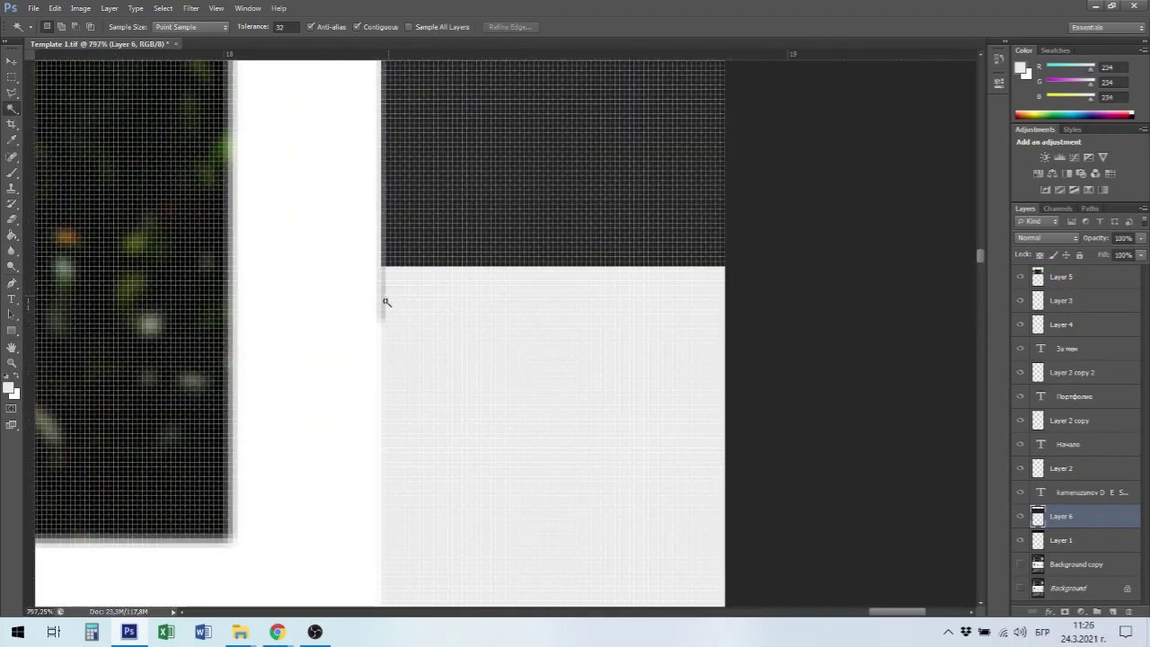
left_click(1021, 279)
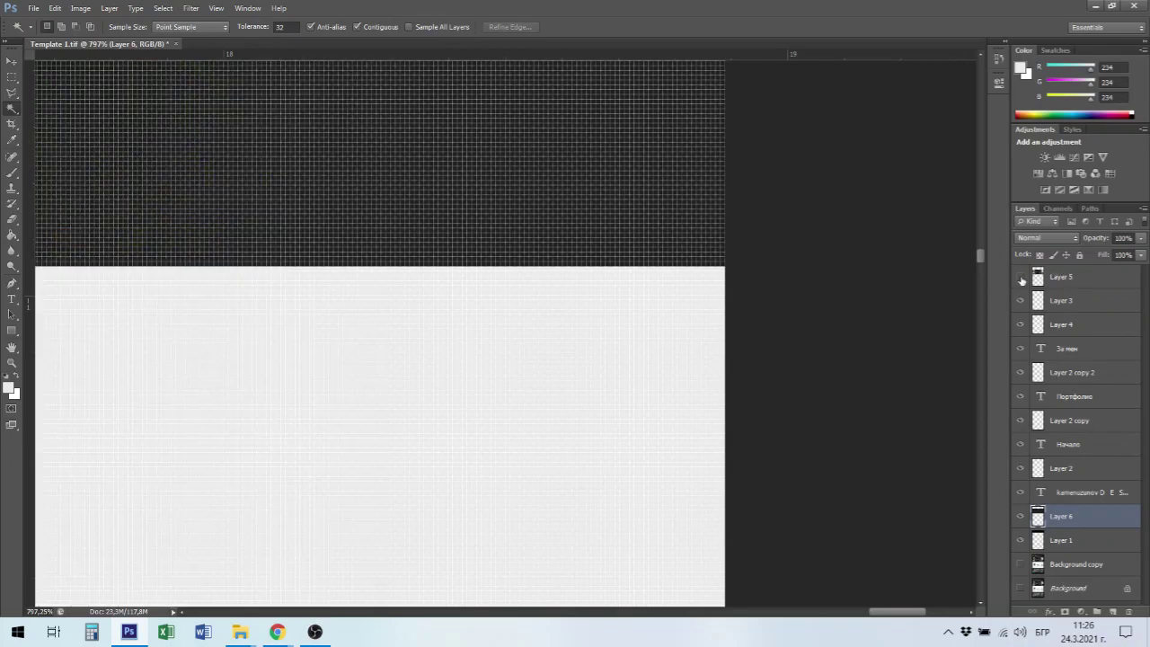
left_click(1020, 279)
key("ctrl+0")
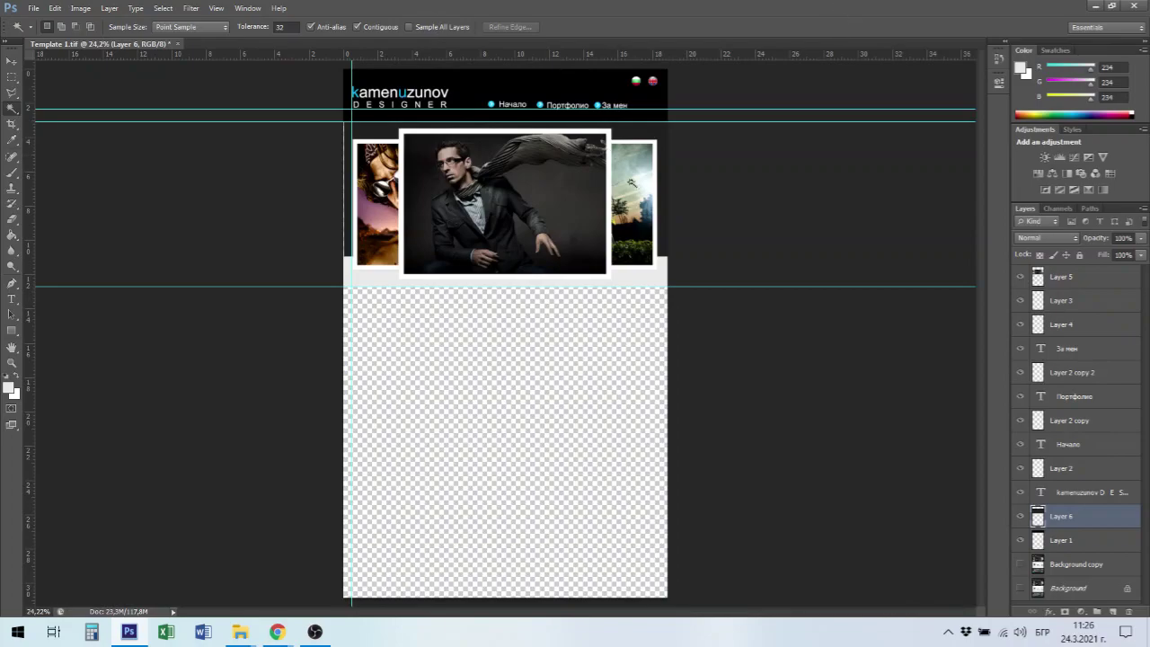
Show Background copy again and add a new empty layer directly above Layer 6.
left_click(1021, 566)
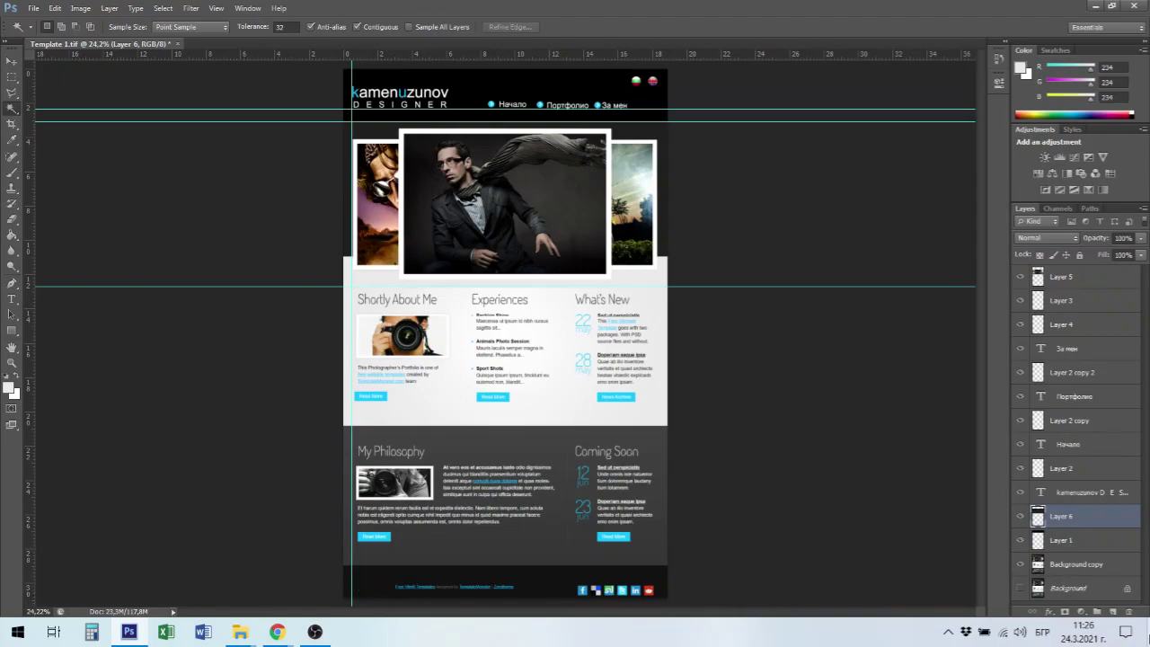
left_click(1113, 612)
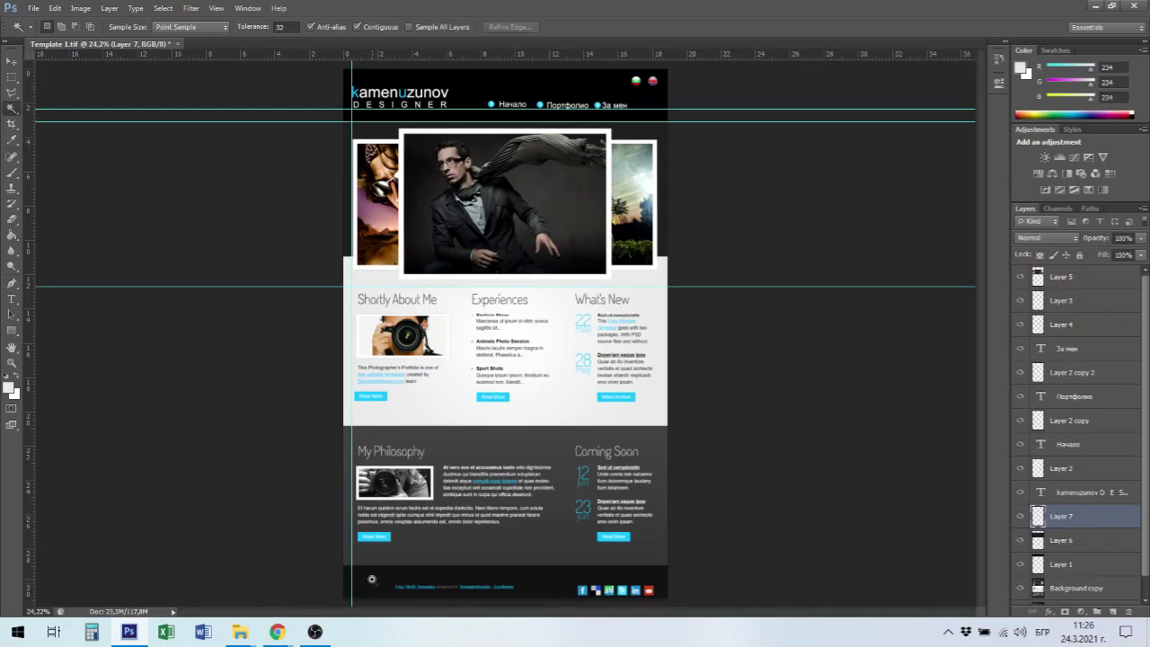
scroll(458, 582, "up", 10)
scroll(739, 605, "down", 10)
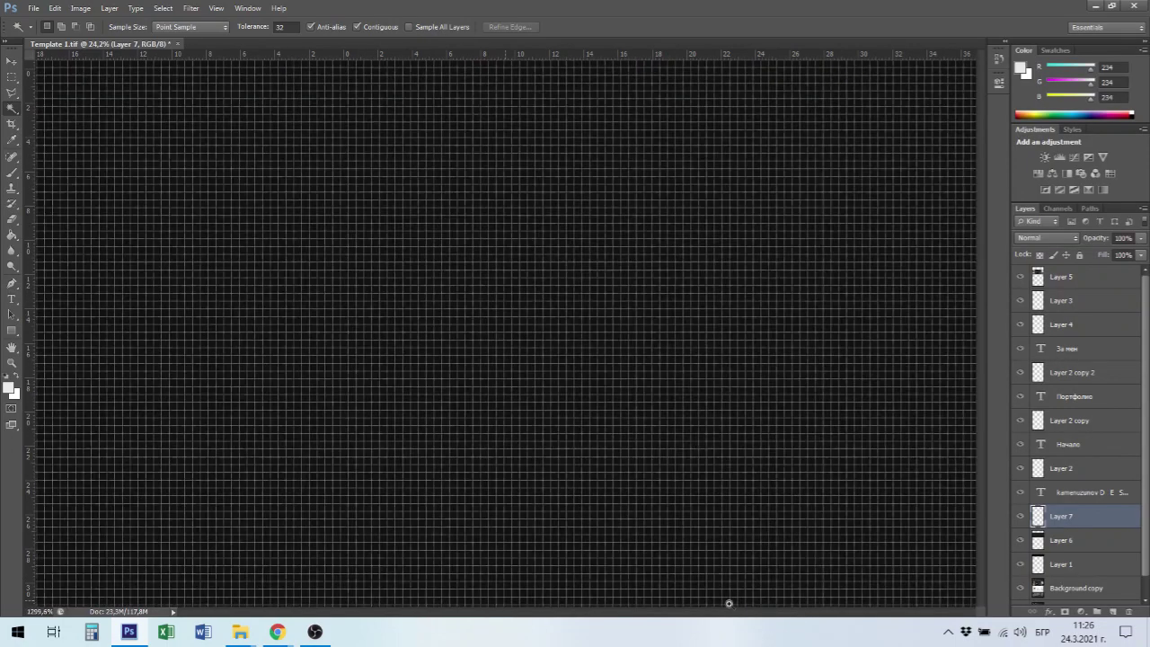
scroll(701, 593, "up", 2)
scroll(707, 594, "left", 3)
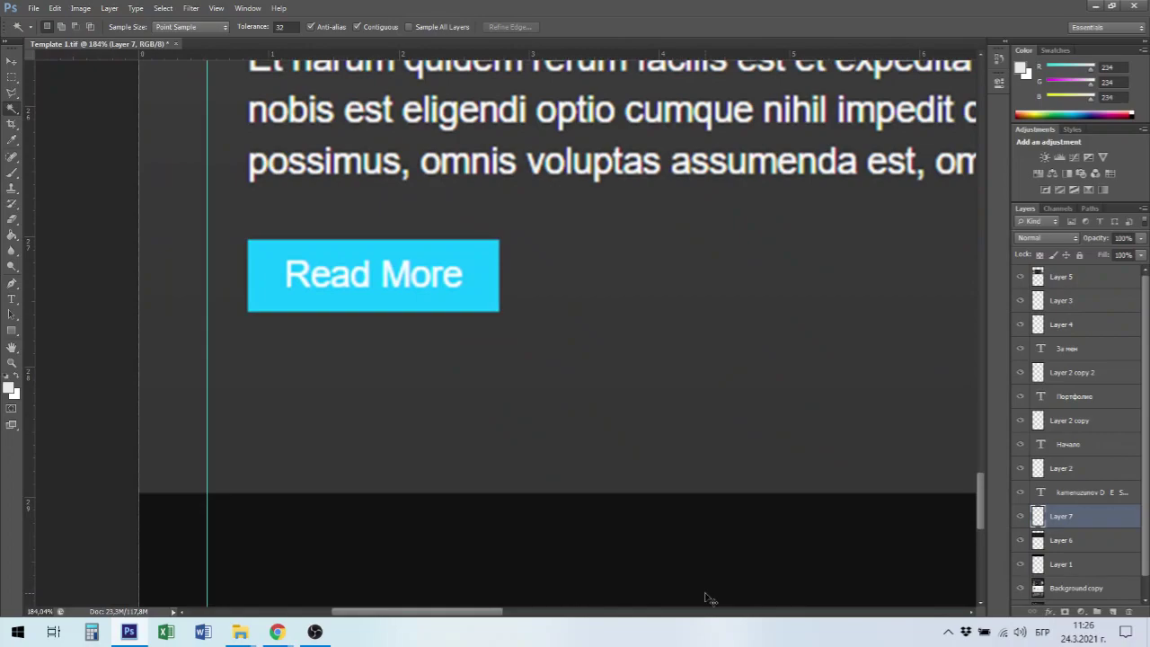
key("ctrl+0")
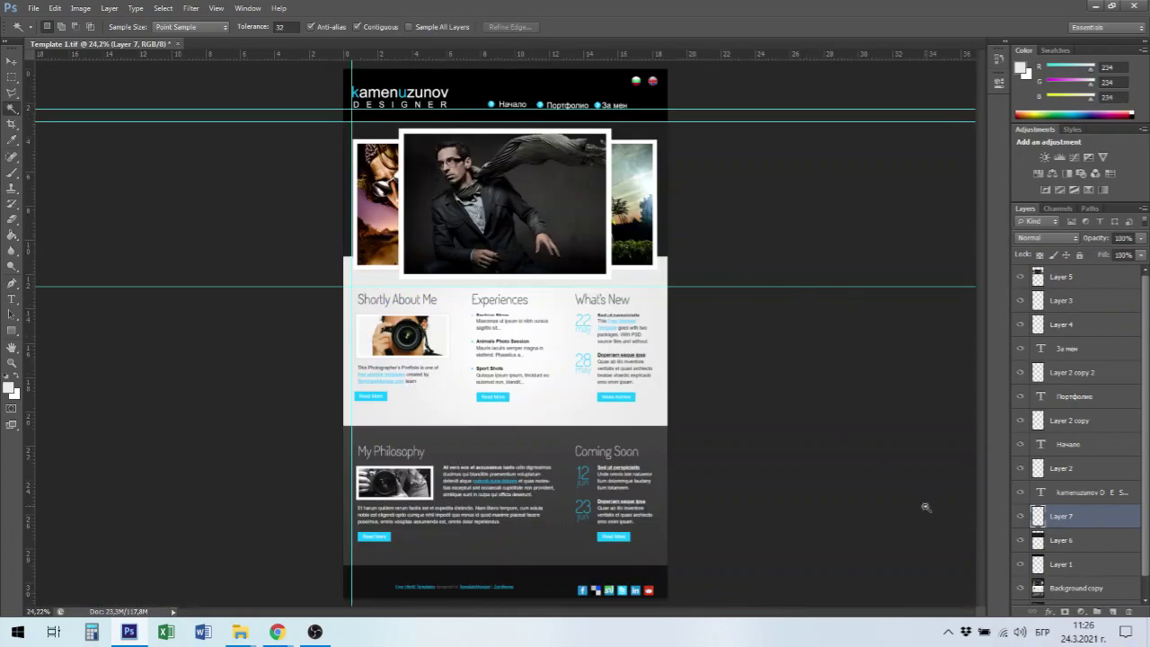
Make Background copy the active layer and hide Layer 6 and Layer 1.
left_click(1057, 587)
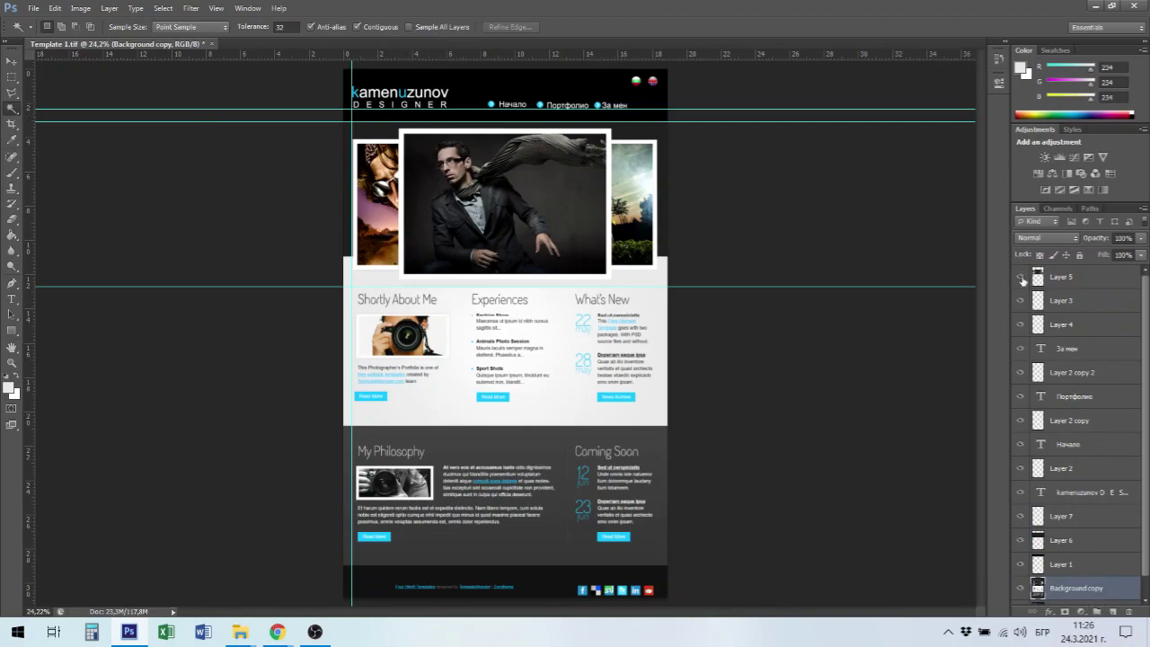
left_click(1020, 541)
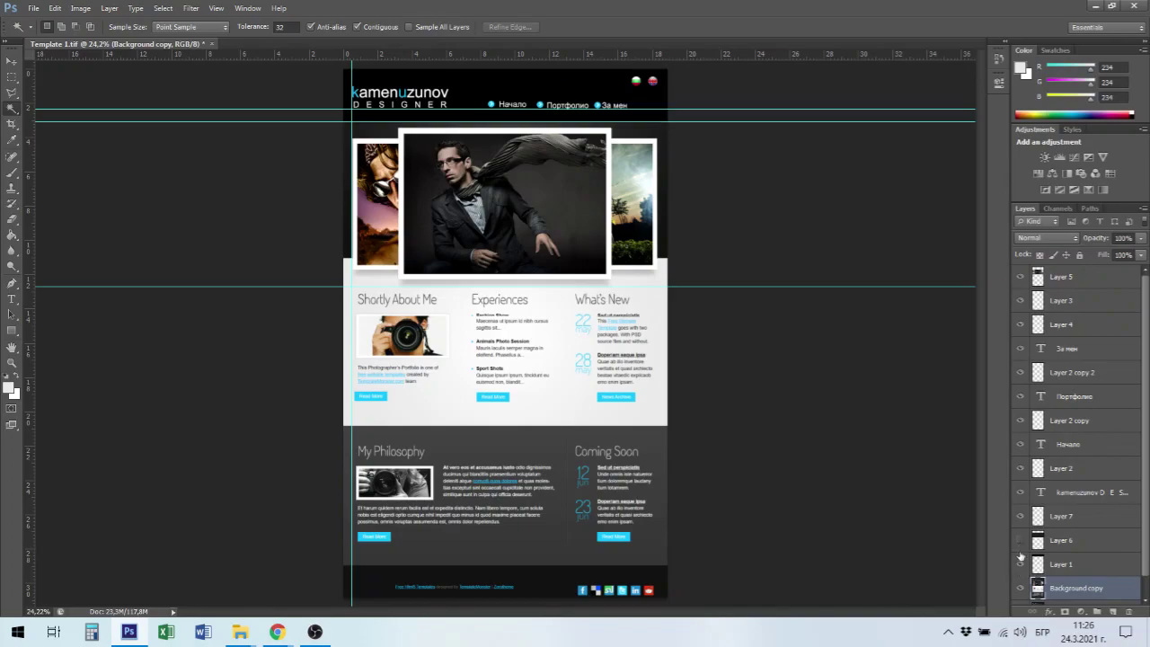
left_click(1021, 566)
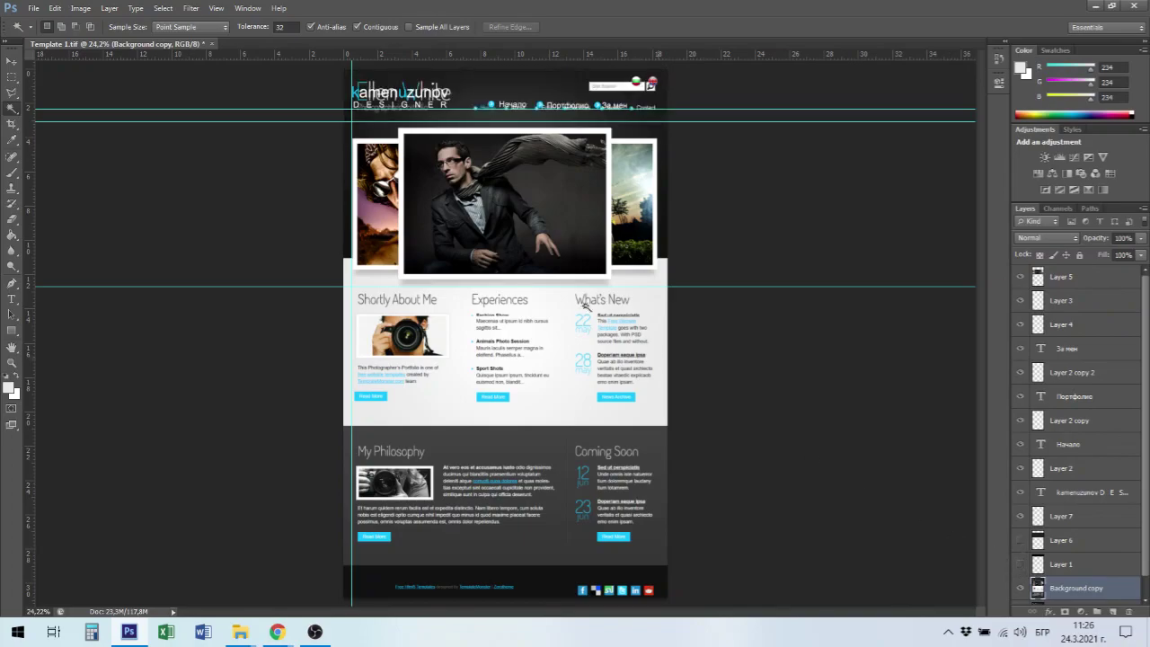
Select and copy a narrow vertical strip of the header on Background copy, from the page's upper edge to the lower header guide.
scroll(468, 86, "up", 5)
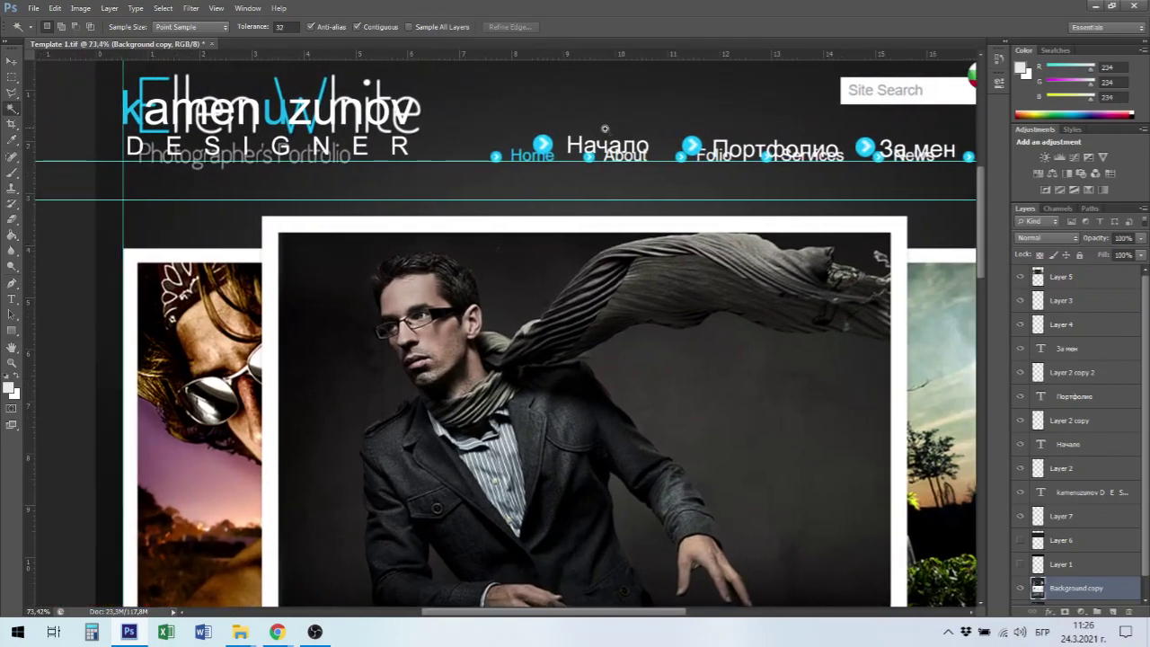
scroll(701, 246, "up", 1)
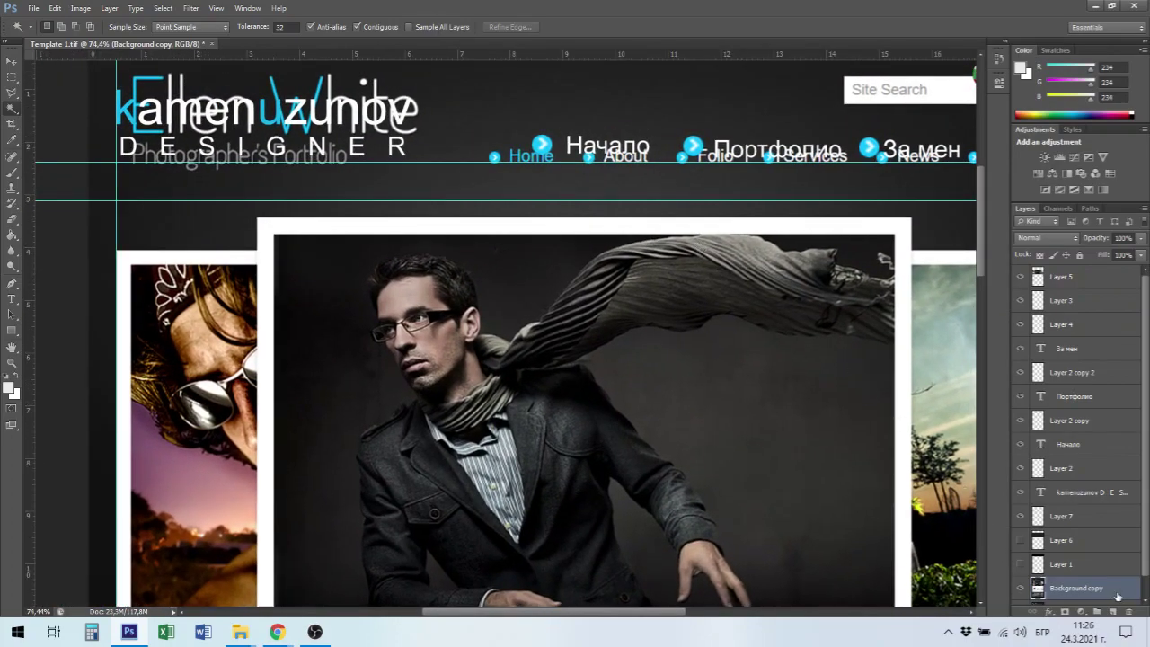
left_click(18, 83)
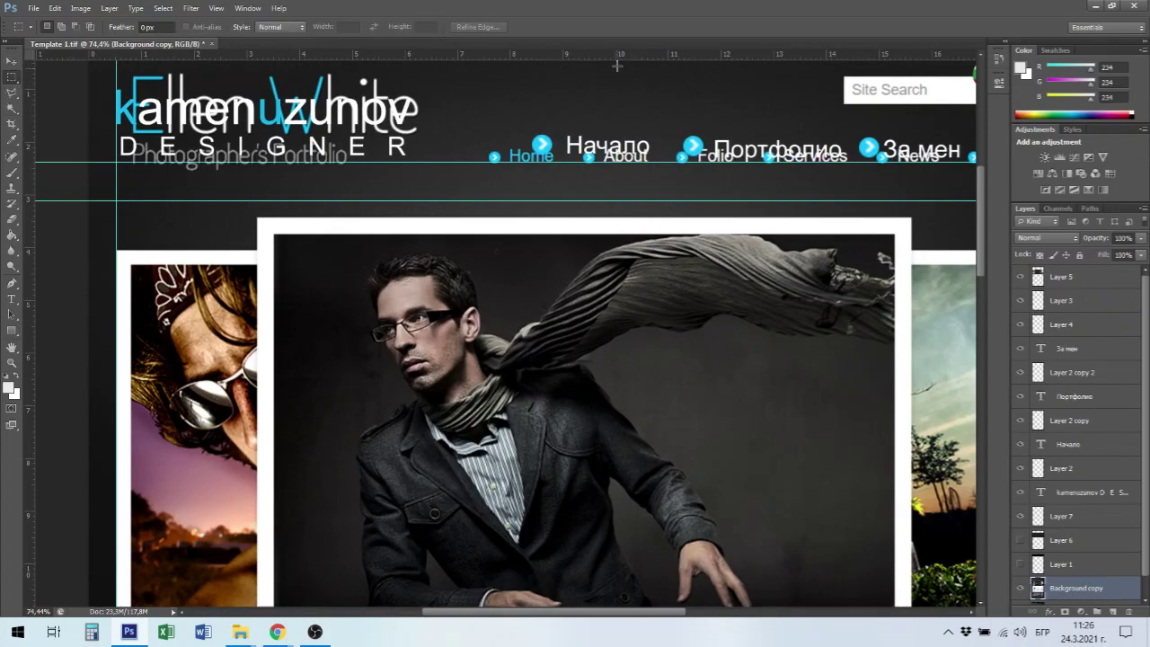
left_click_drag(618, 61, 620, 201)
left_click_drag(619, 196, 621, 200)
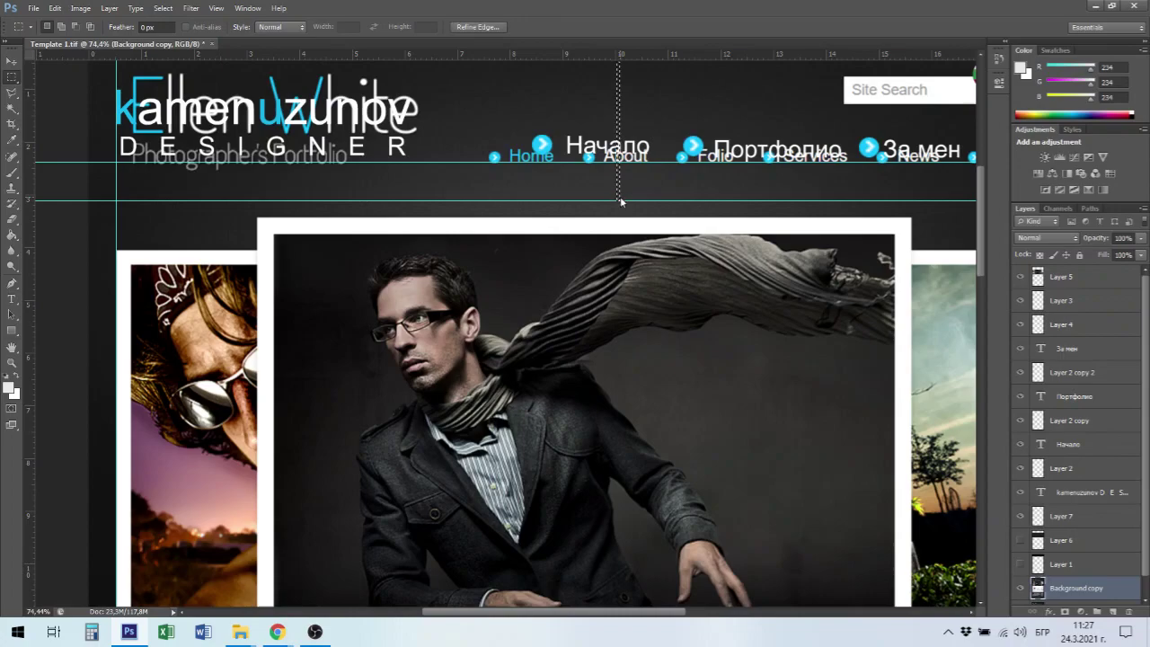
scroll(626, 198, "down", 5)
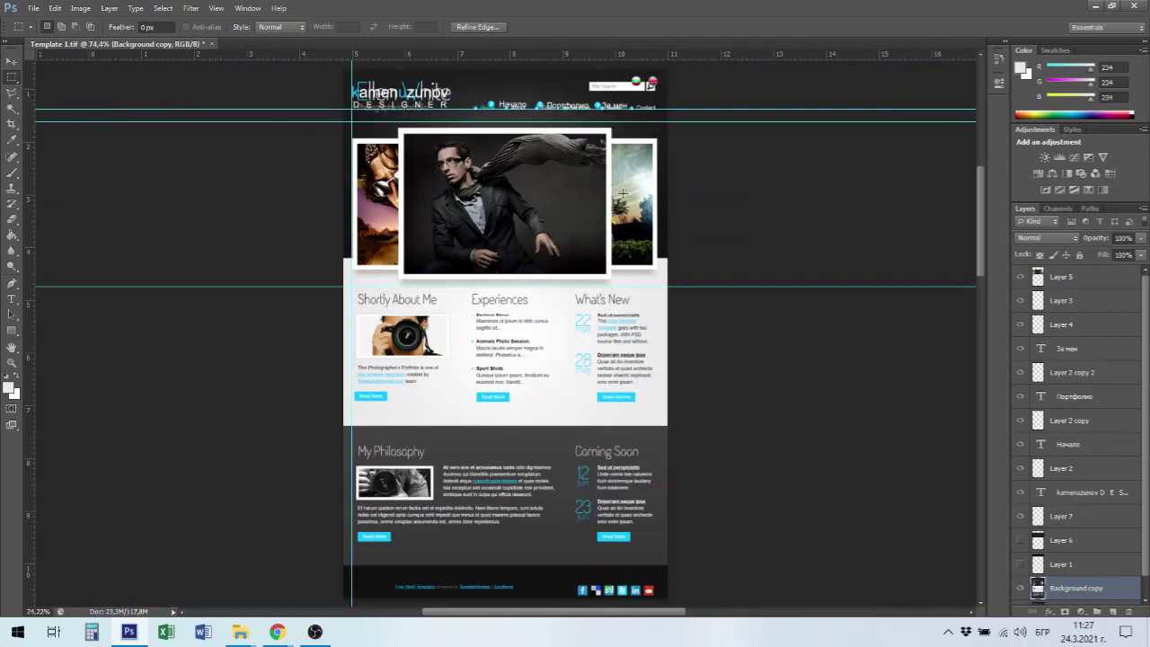
key("ctrl+d")
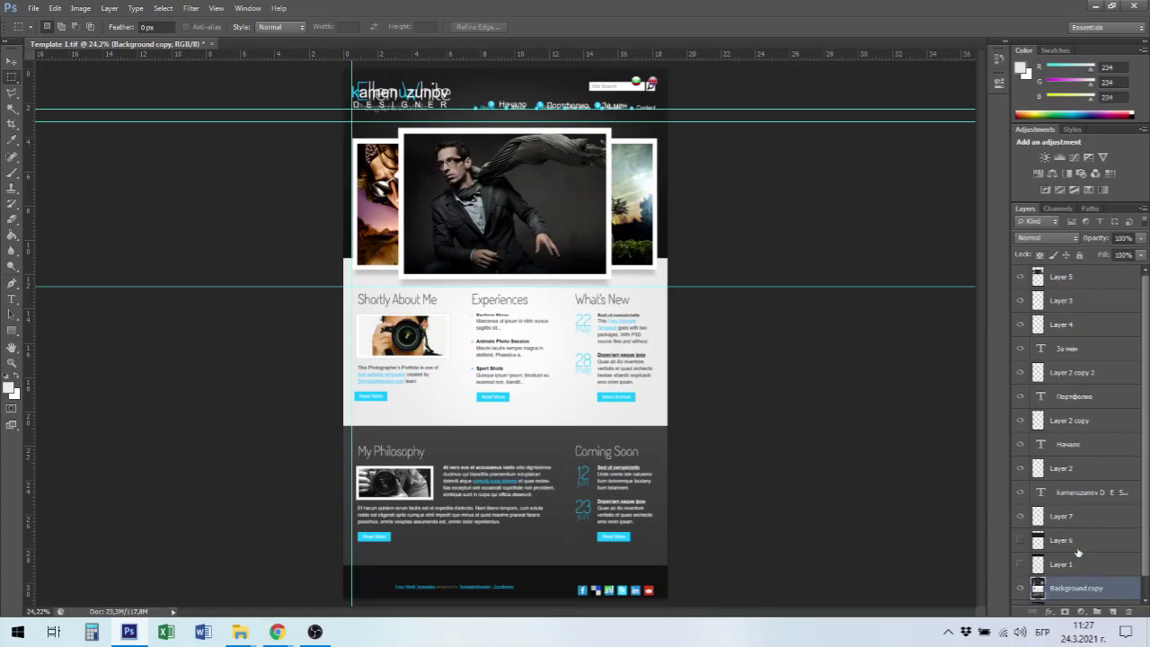
Paste the header strip onto Layer 7 and move it onto the divider line between the Shortly About Me and Experiences columns.
left_click(1076, 521)
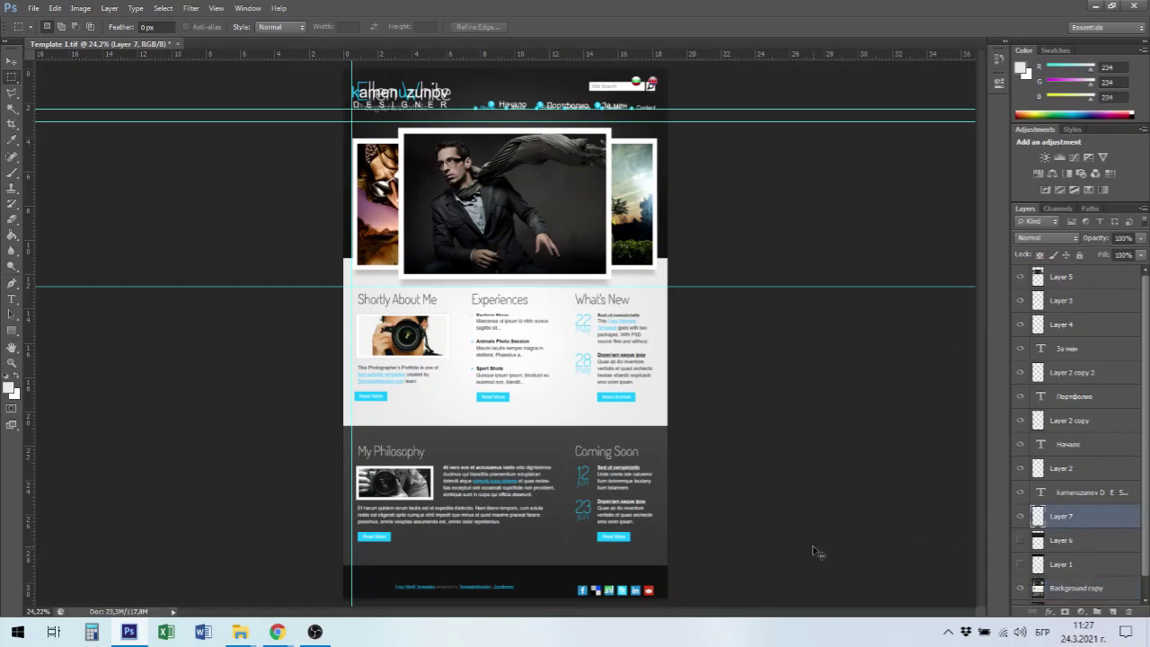
left_click_drag(505, 311, 505, 340)
key("ctrl+t")
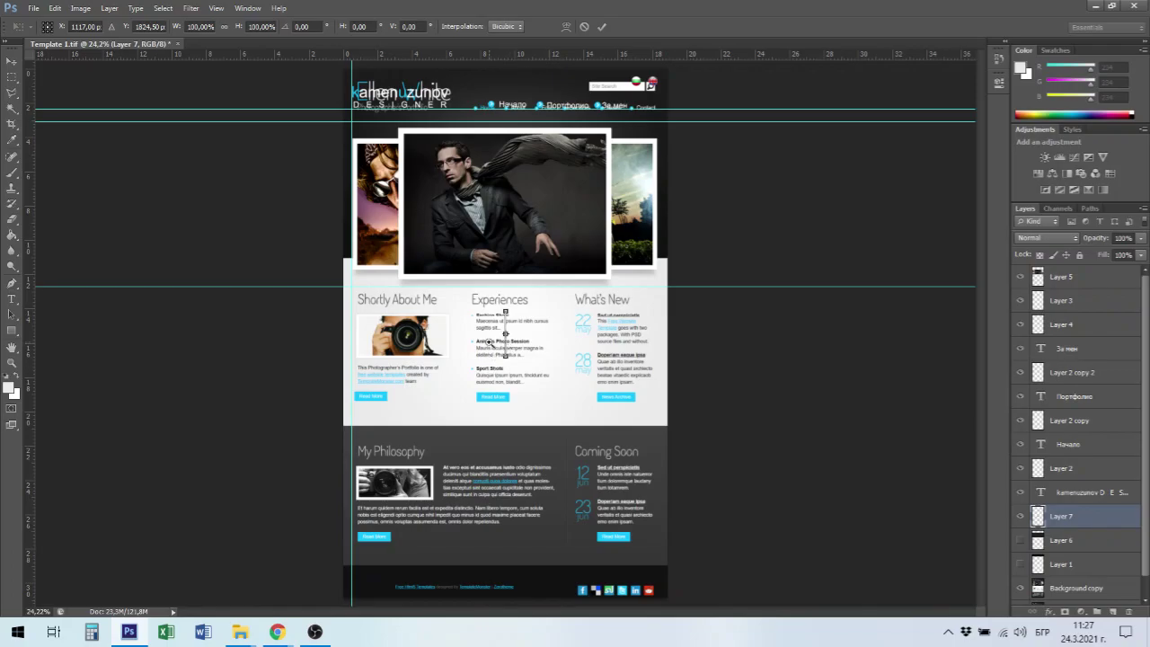
left_click_drag(544, 382, 638, 513)
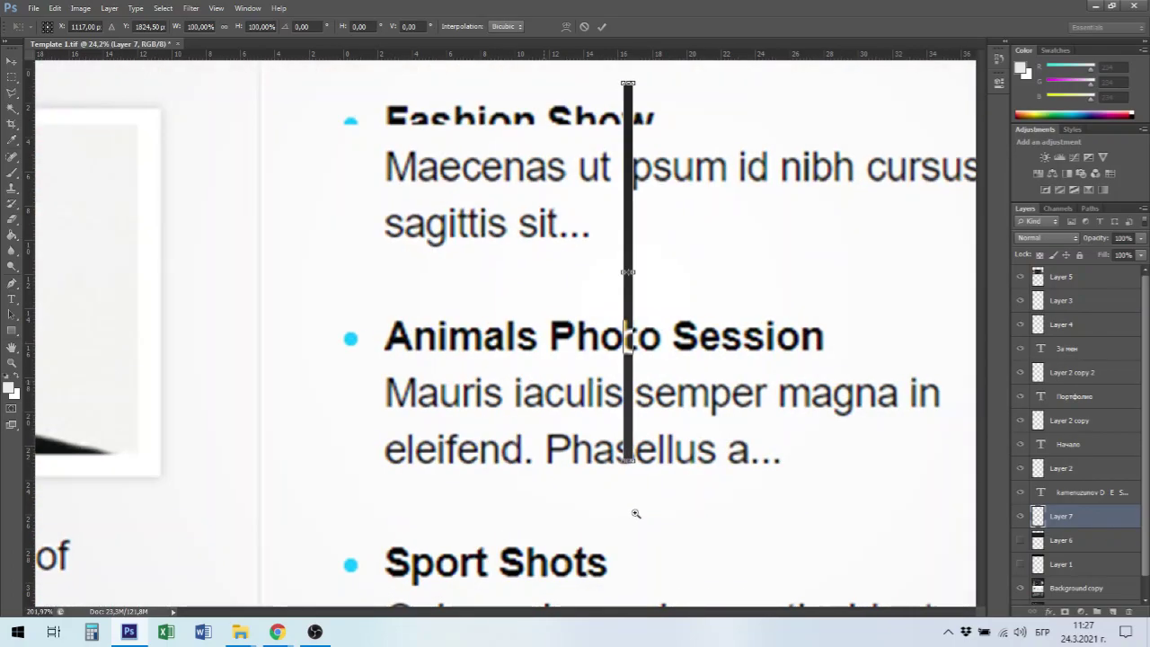
left_click_drag(629, 409, 262, 576)
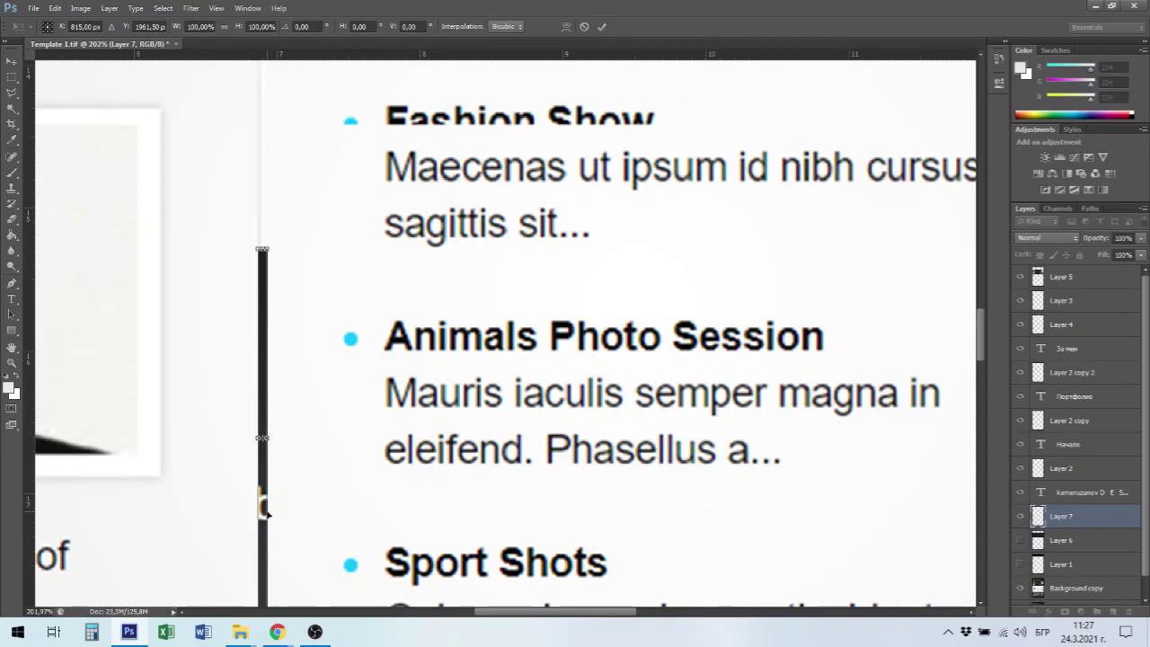
Add a horizontal guide just above the footer links and a vertical guide along the outer edge of the right slider photo.
key("ctrl+0")
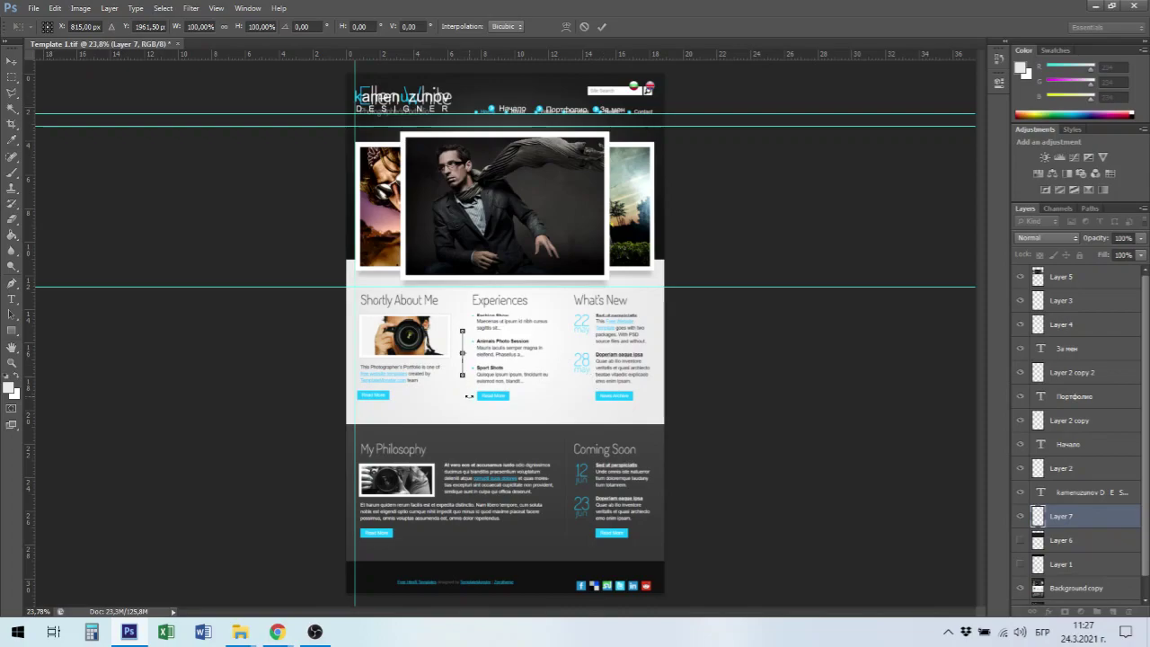
left_click_drag(683, 54, 669, 577)
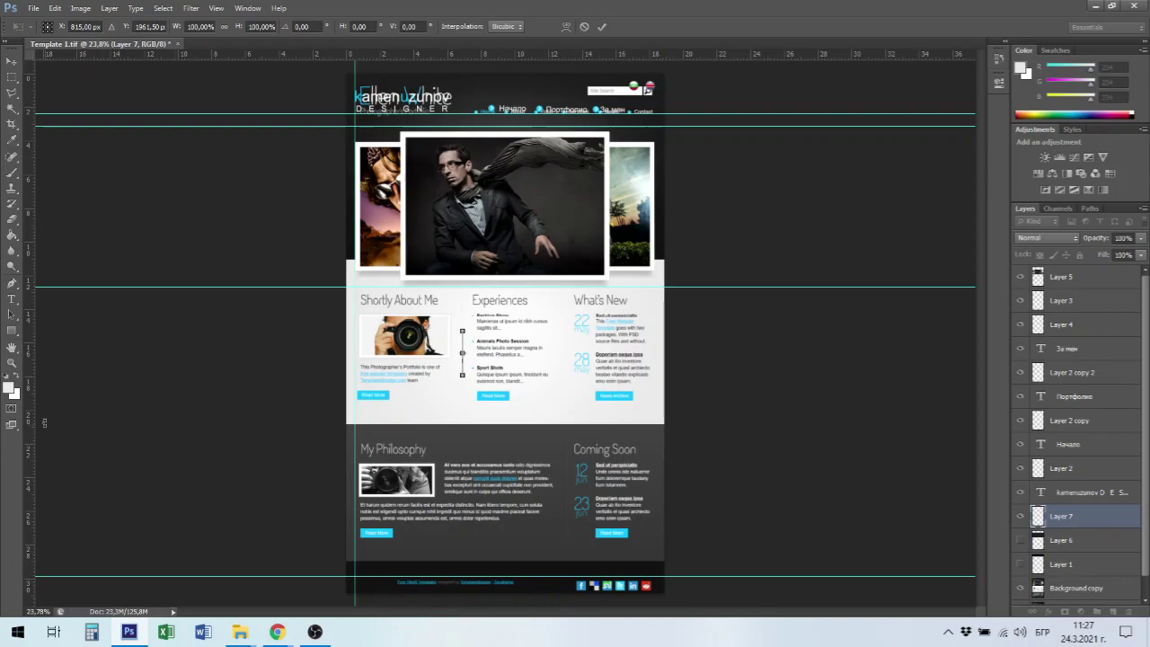
left_click_drag(30, 180, 657, 143)
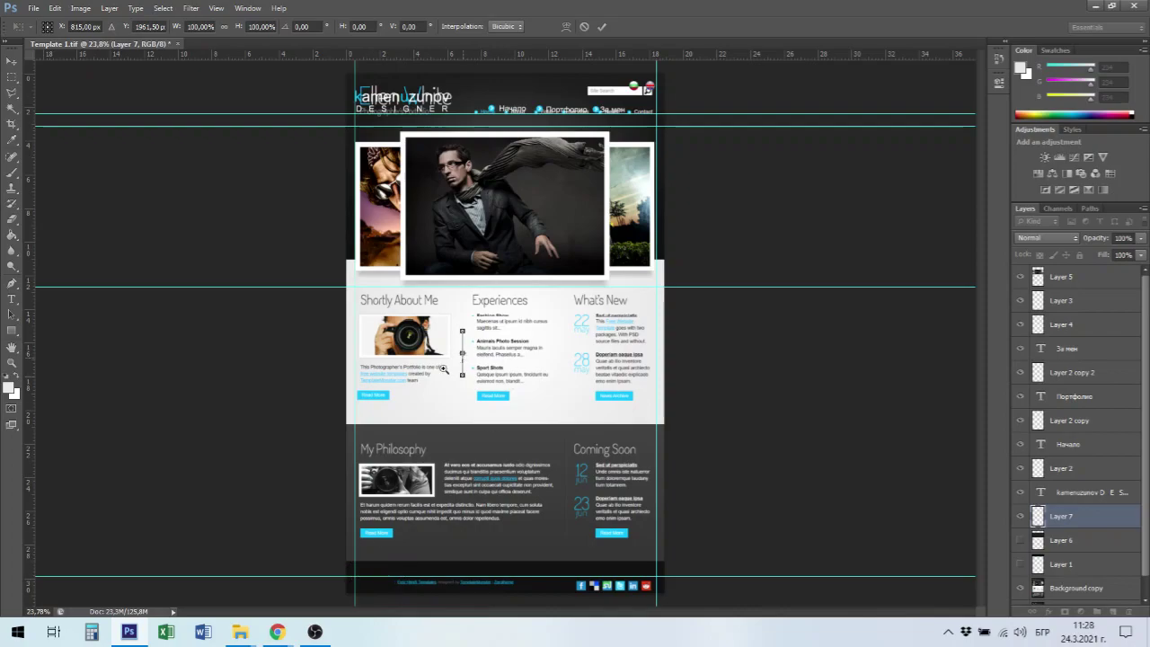
Move the strip on Layer 7 down into the footer so its upper end meets the footer guide, at X 133 px, Y 3688.5 px.
scroll(504, 400, "up", 1)
scroll(620, 463, "up", 1)
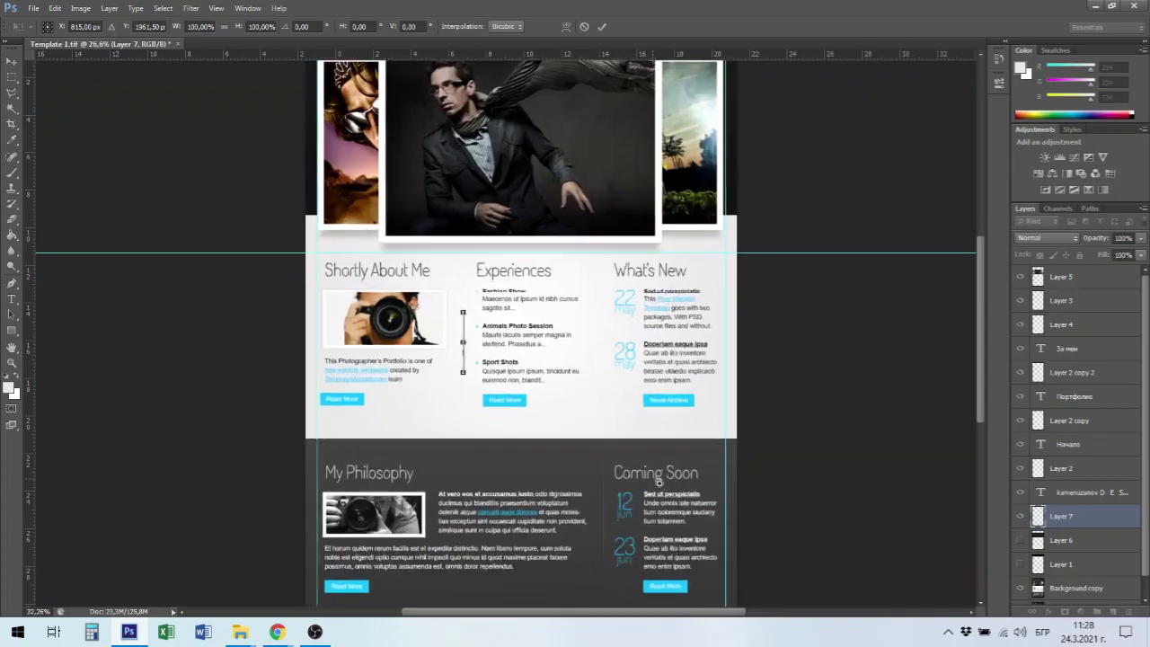
scroll(477, 398, "up", 15)
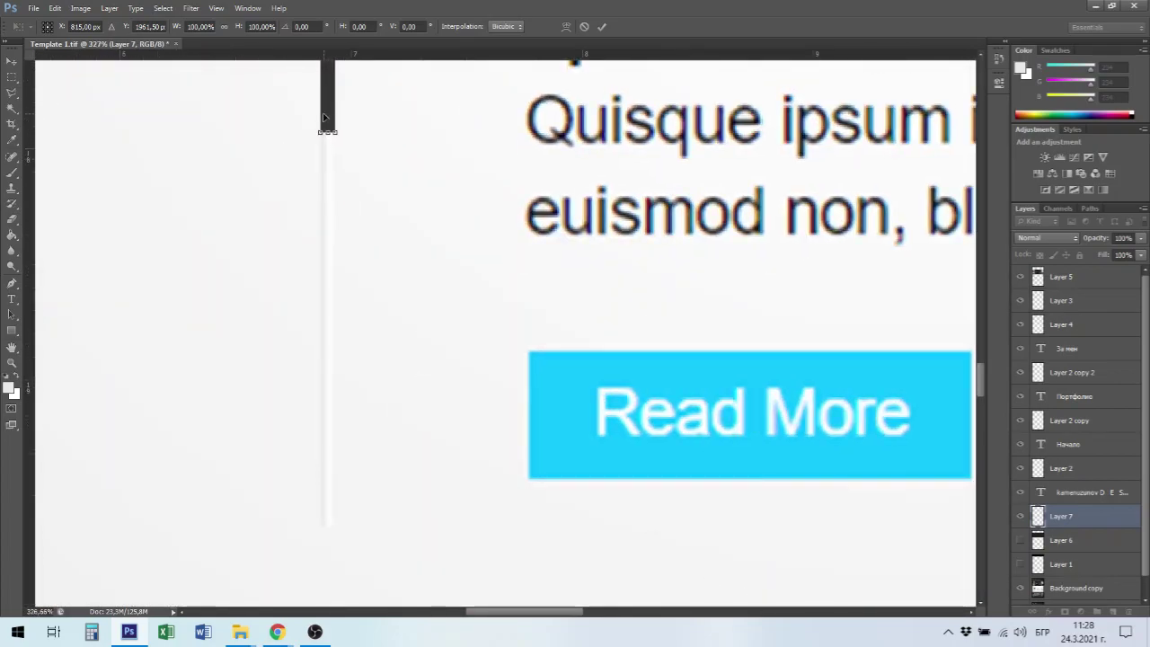
left_click_drag(322, 112, 183, 582)
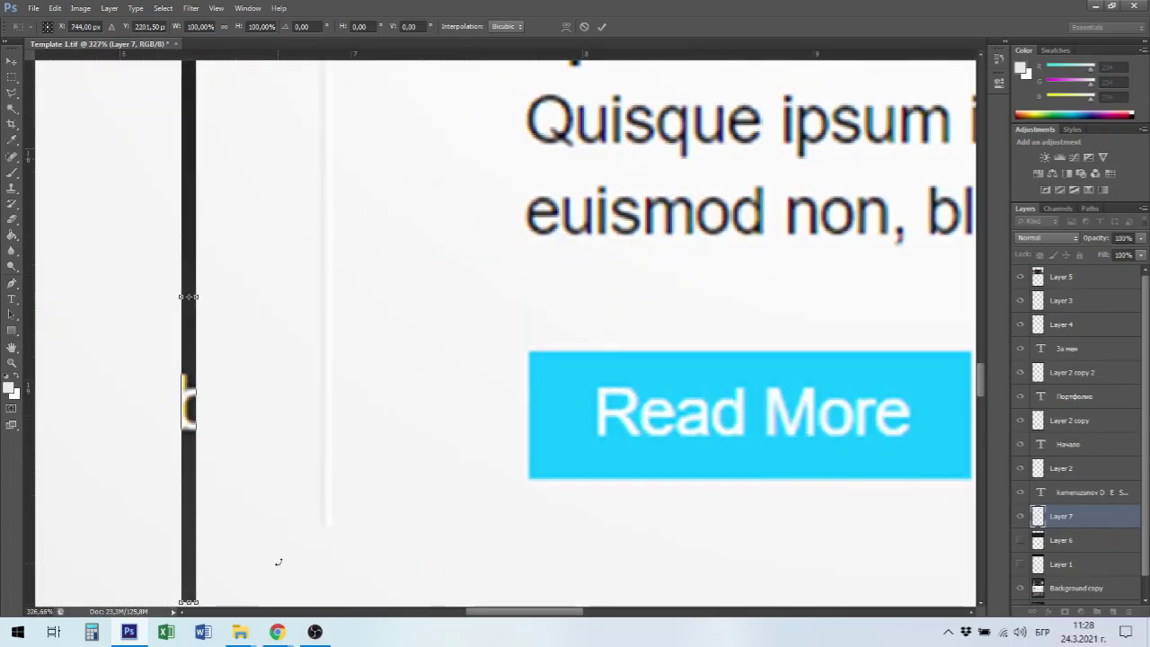
left_click_drag(401, 357, 593, 120)
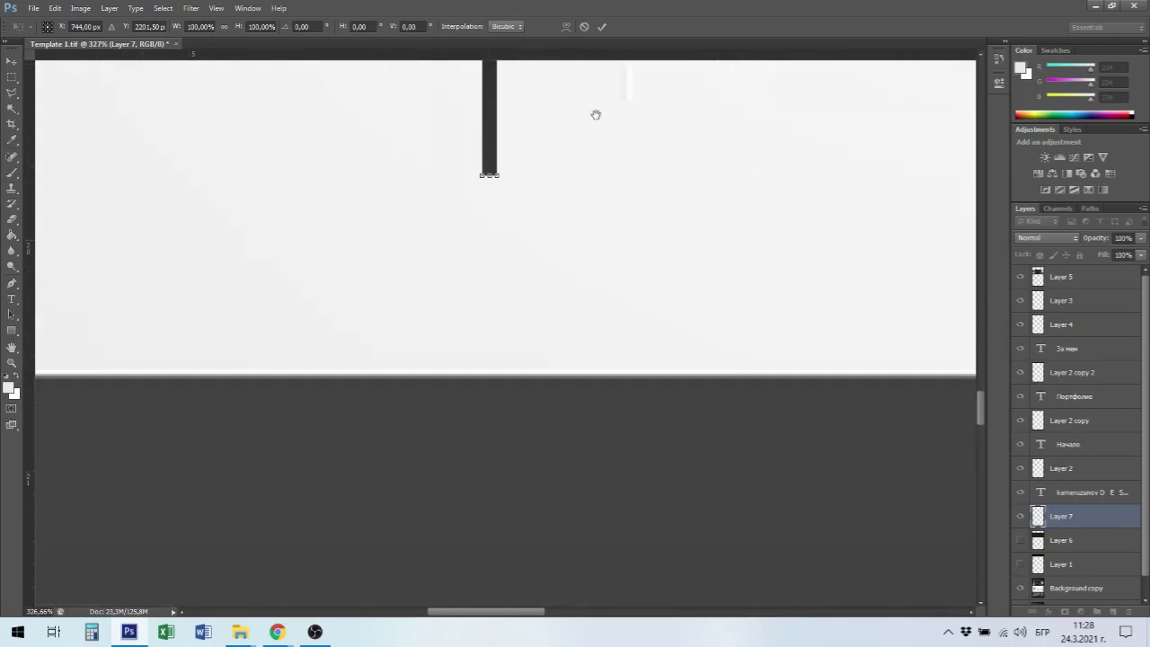
left_click_drag(505, 111, 239, 581)
left_click_drag(537, 336, 634, 97)
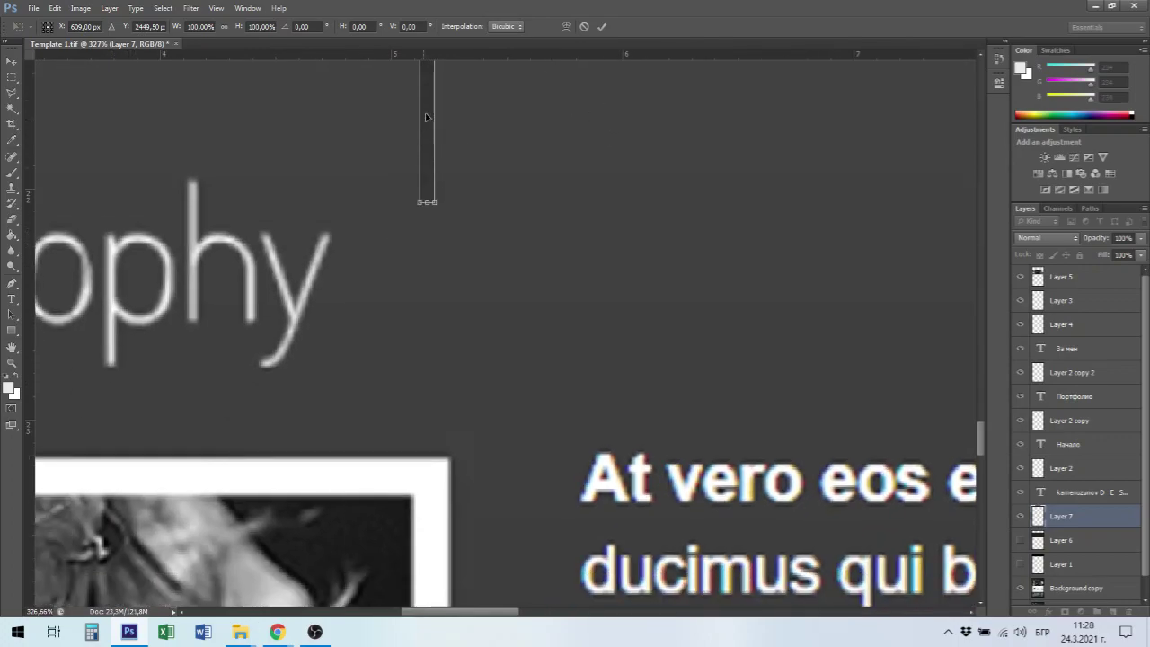
left_click_drag(426, 123, 296, 577)
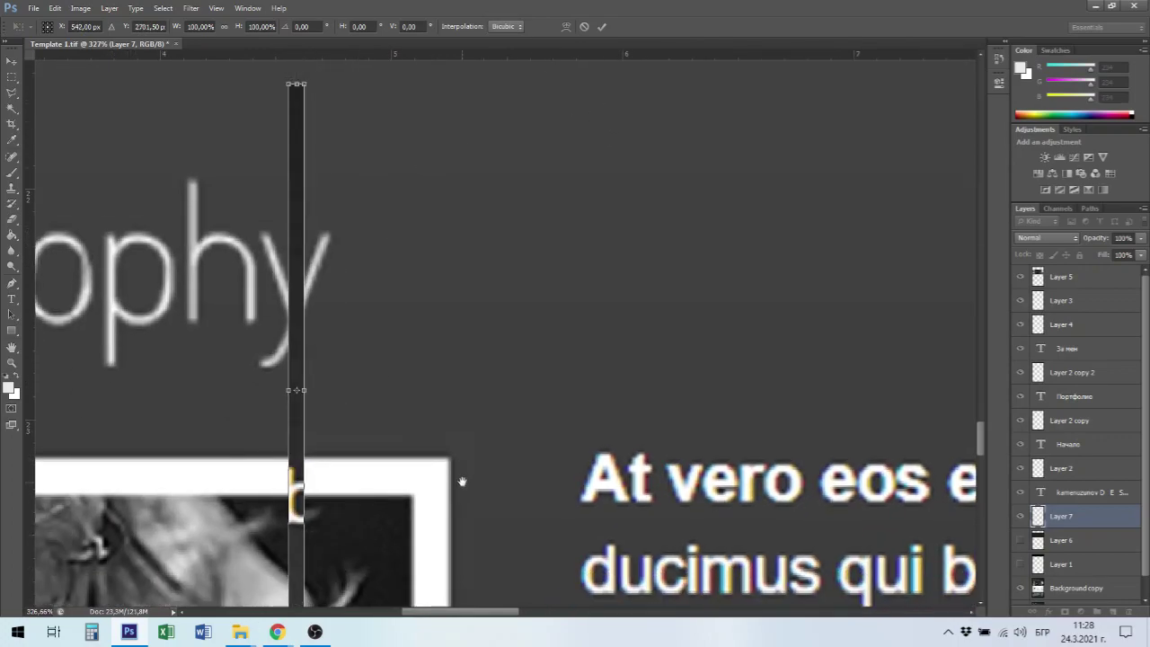
left_click_drag(518, 410, 673, 72)
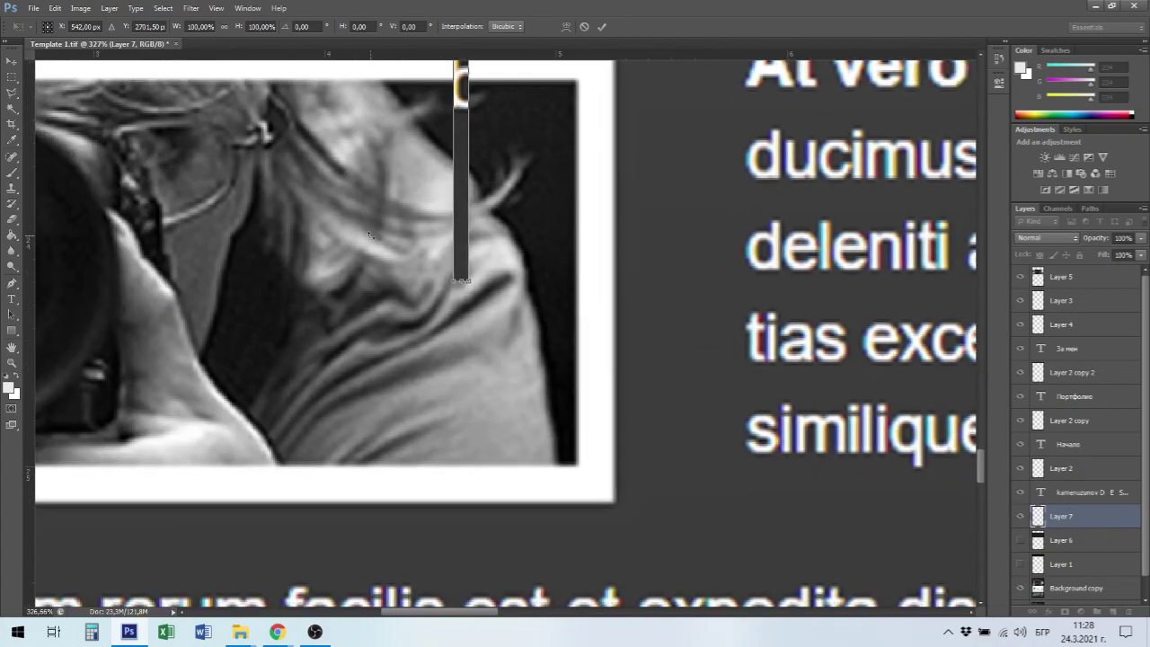
left_click_drag(458, 184, 239, 620)
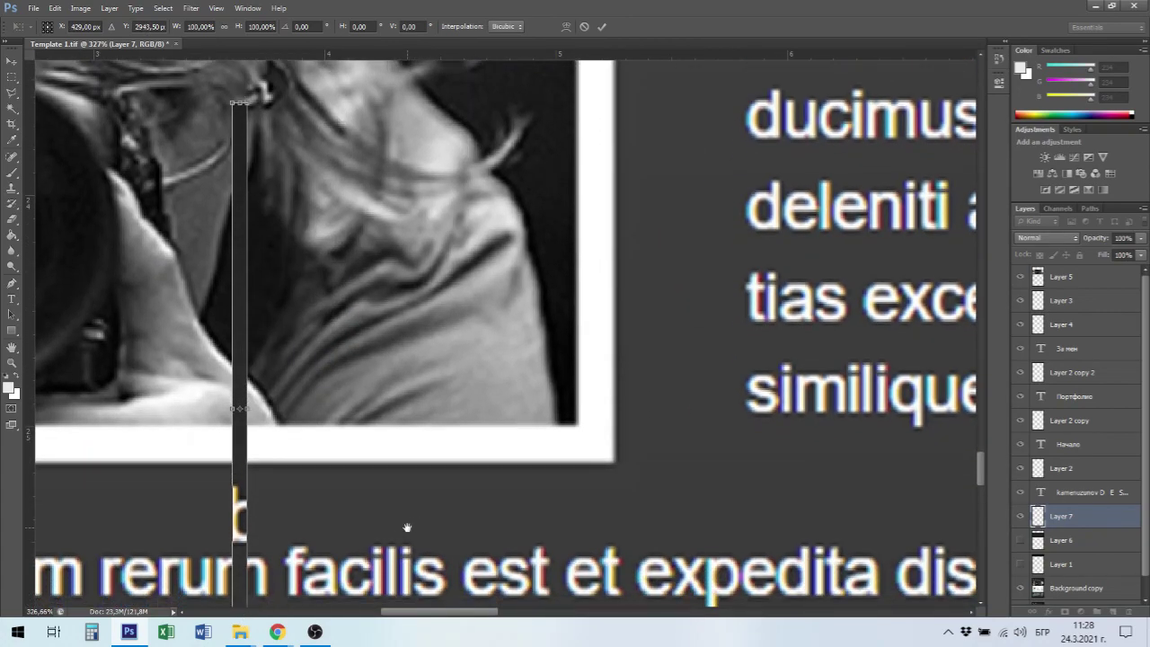
left_click_drag(485, 403, 604, 71)
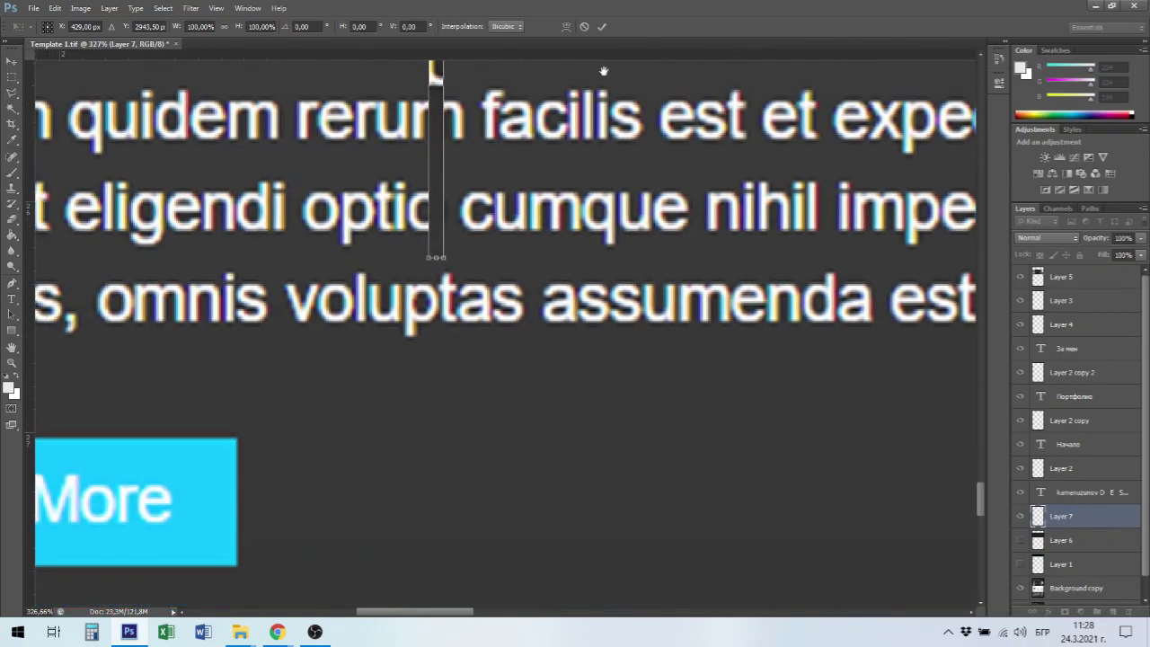
left_click_drag(381, 427, 335, 580)
left_click_drag(614, 229, 660, 110)
key("ctrl+minus")
key("ctrl+minus")
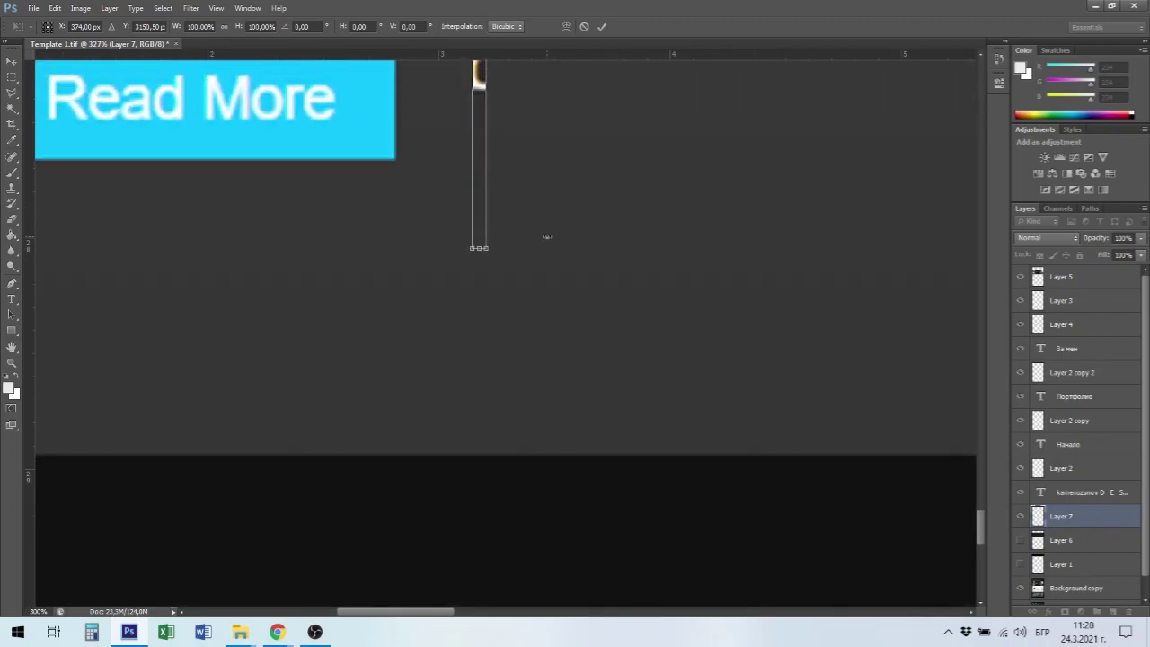
left_click_drag(485, 213, 213, 620)
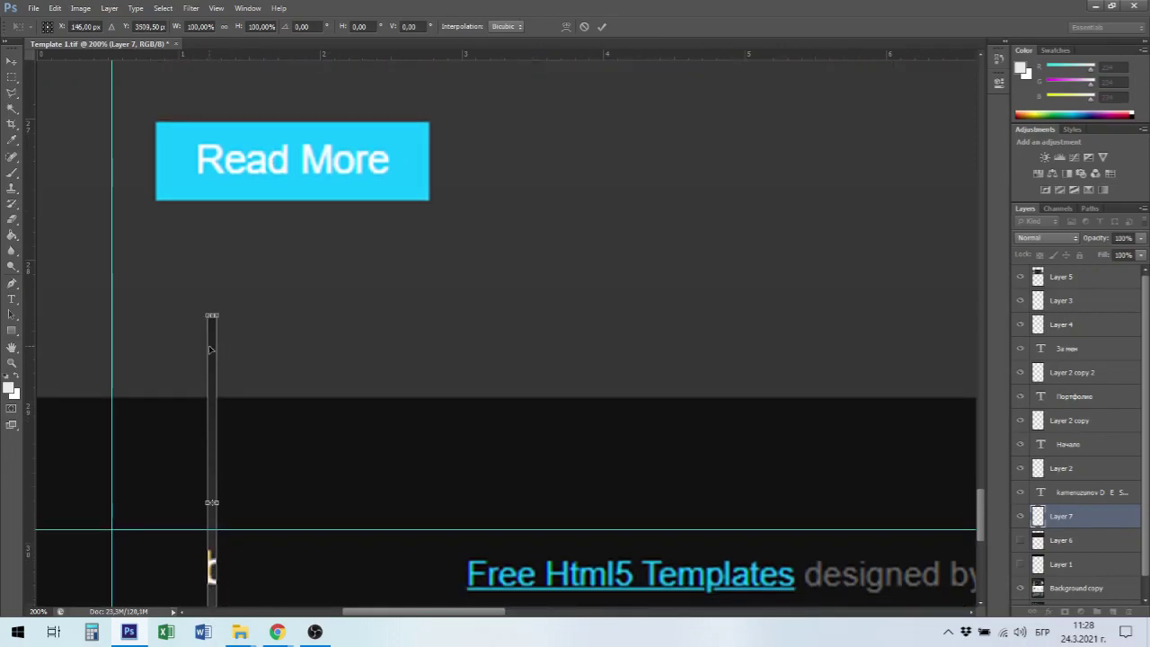
left_click_drag(210, 345, 194, 568)
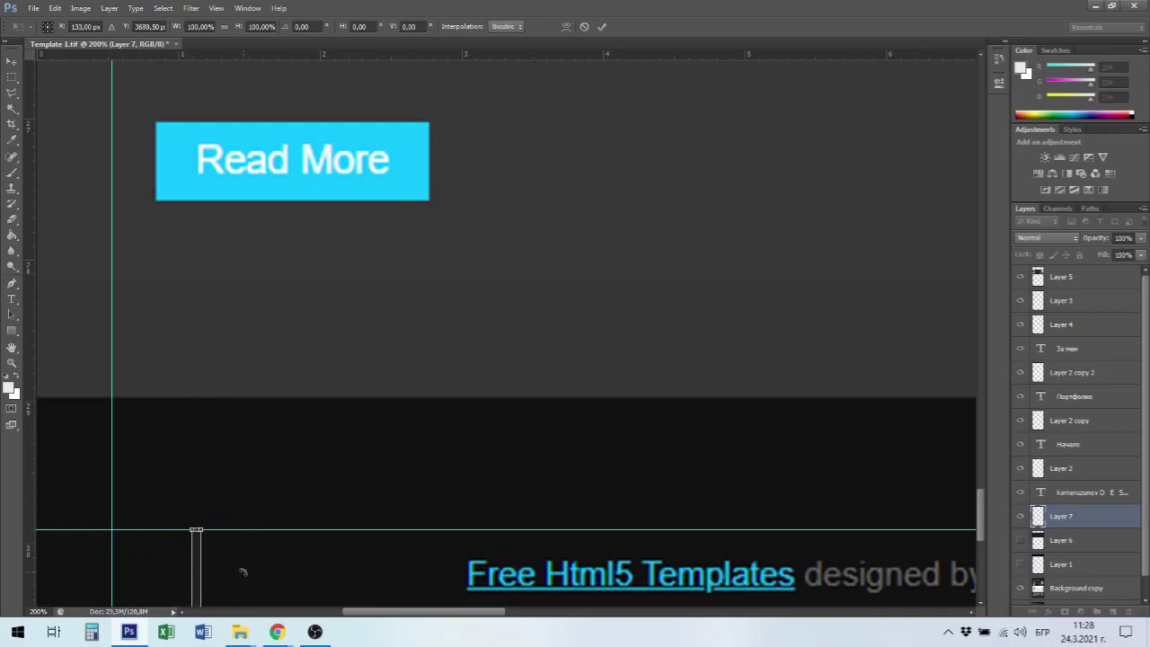
key("ctrl+0")
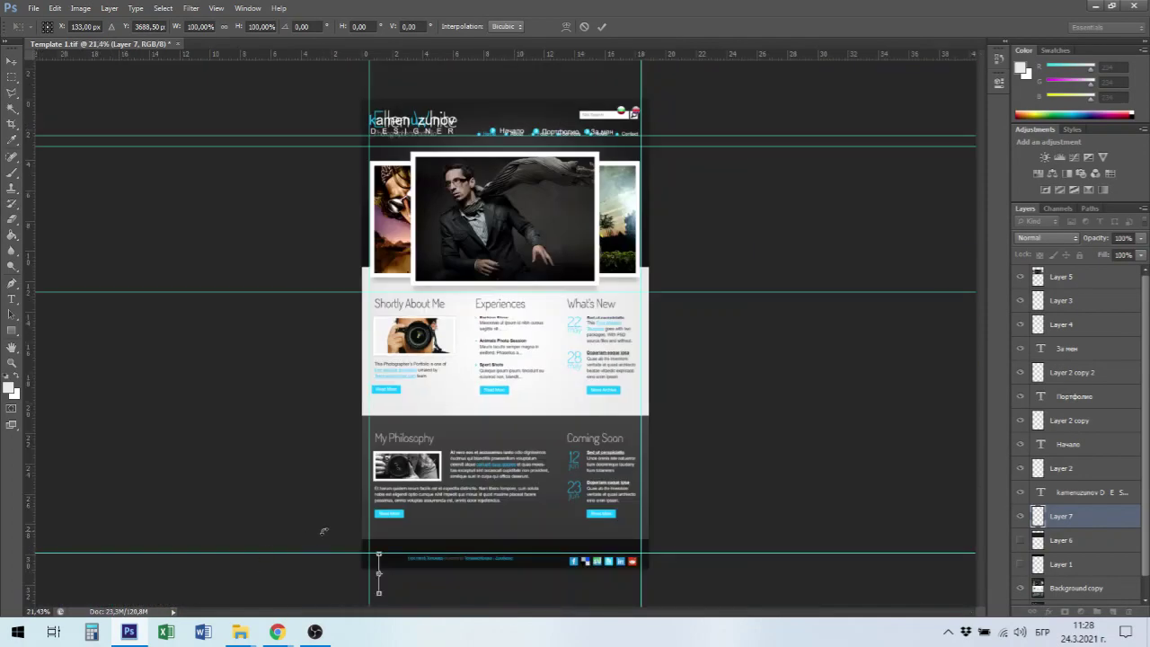
key("Return")
key("m")
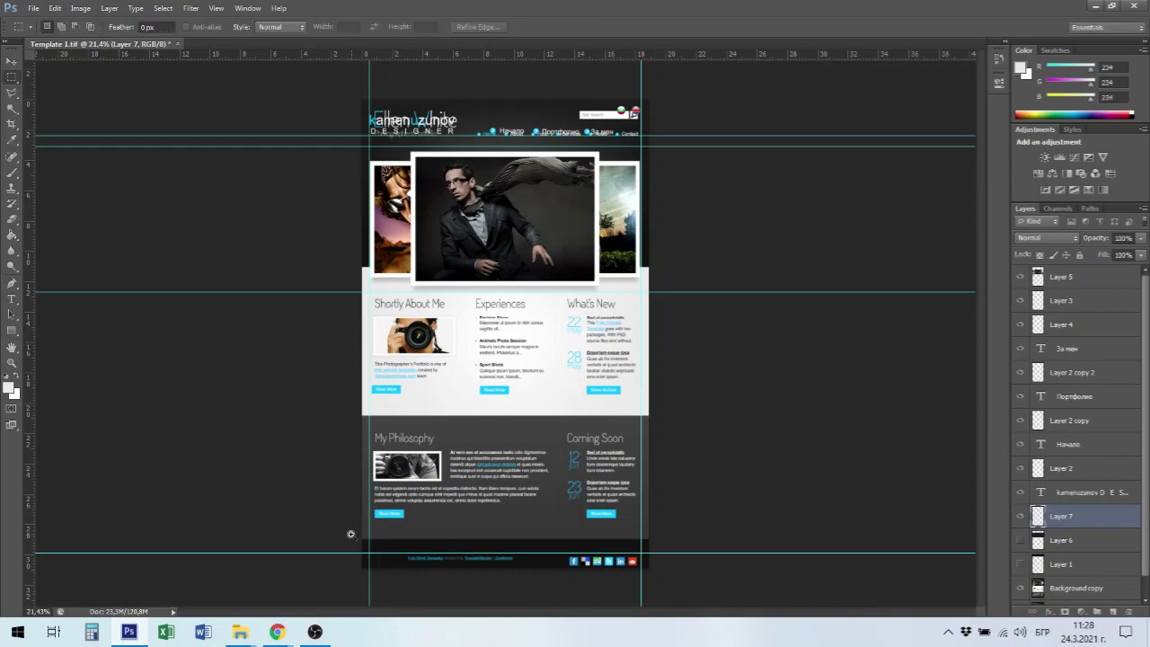
Raise the footer guide slightly and move the strip up against it, close to the page's left edge.
scroll(425, 579, "up", 3)
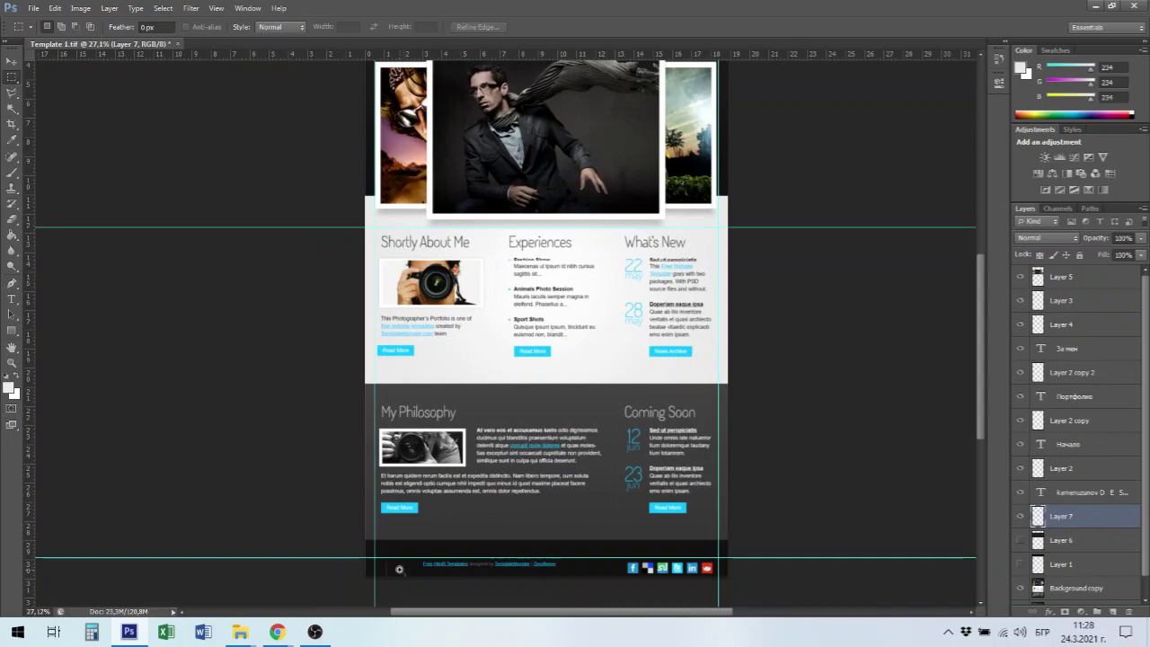
scroll(412, 576, "up", 15)
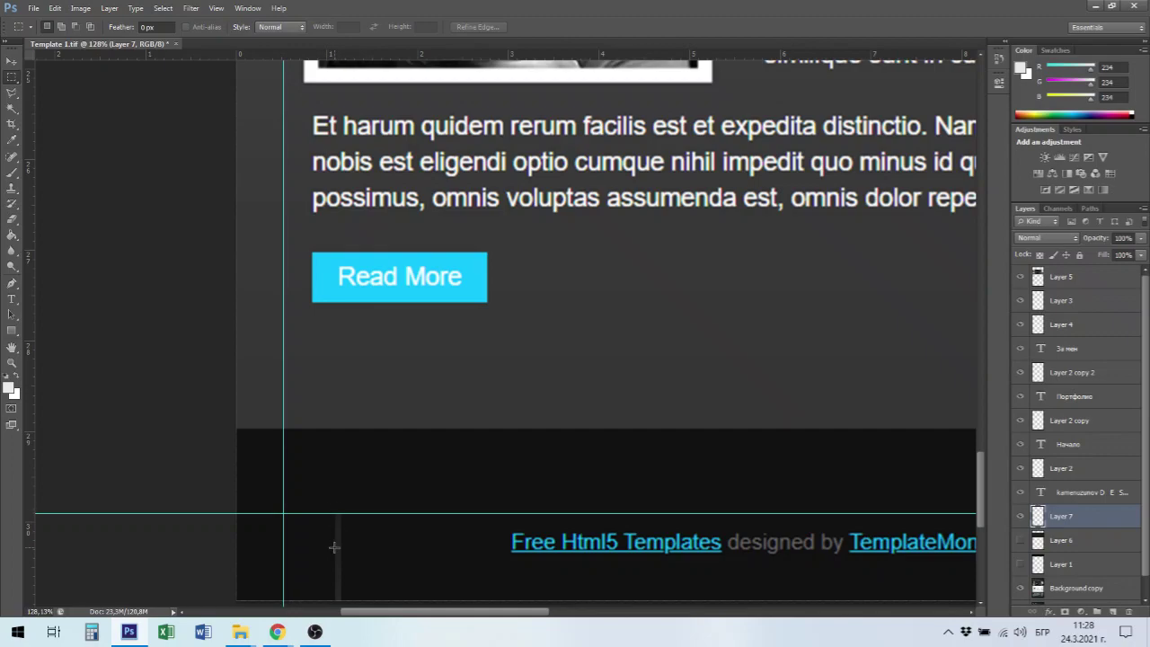
key("v")
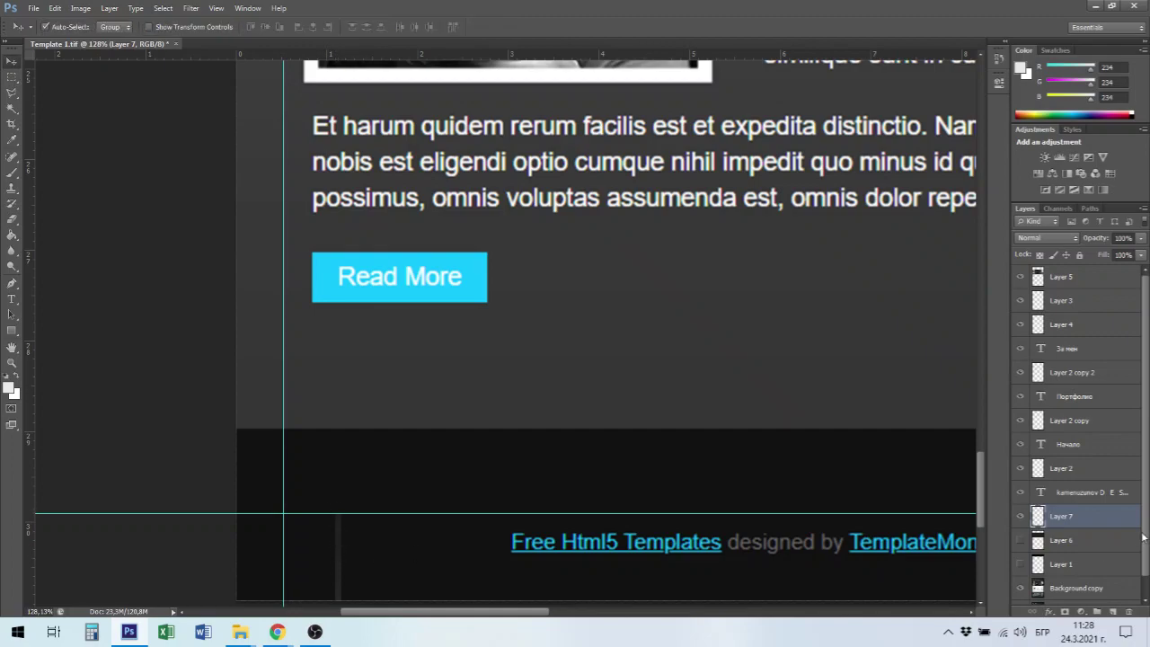
key("ctrl+t")
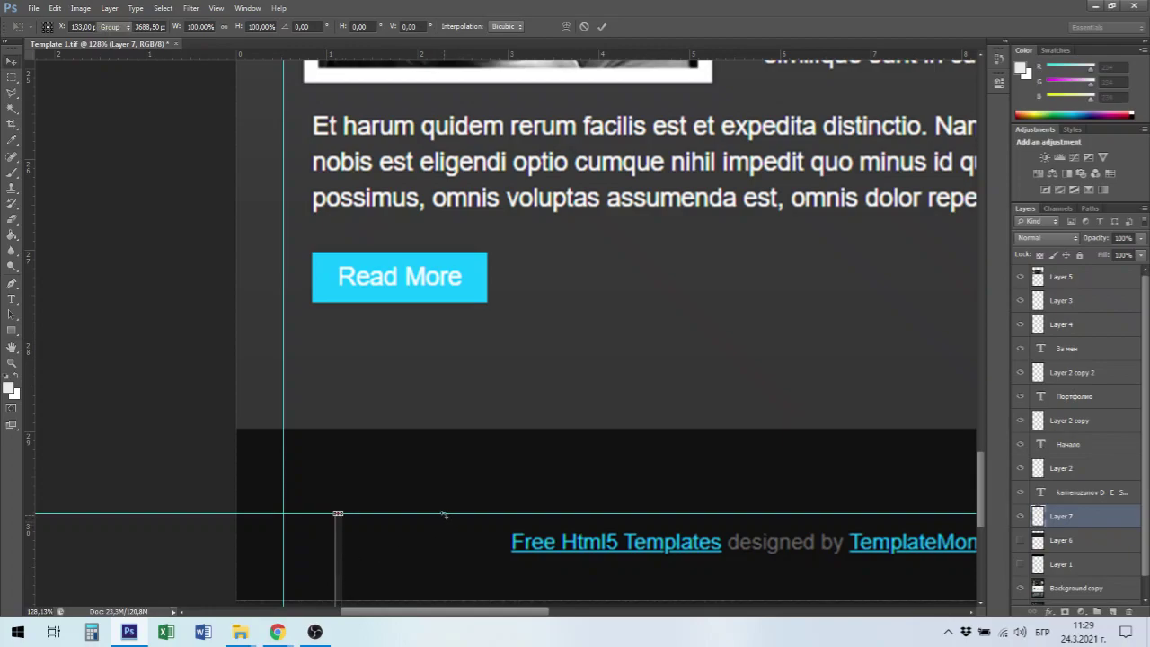
key("Return")
left_click_drag(404, 510, 405, 493)
left_click_drag(341, 565, 246, 542)
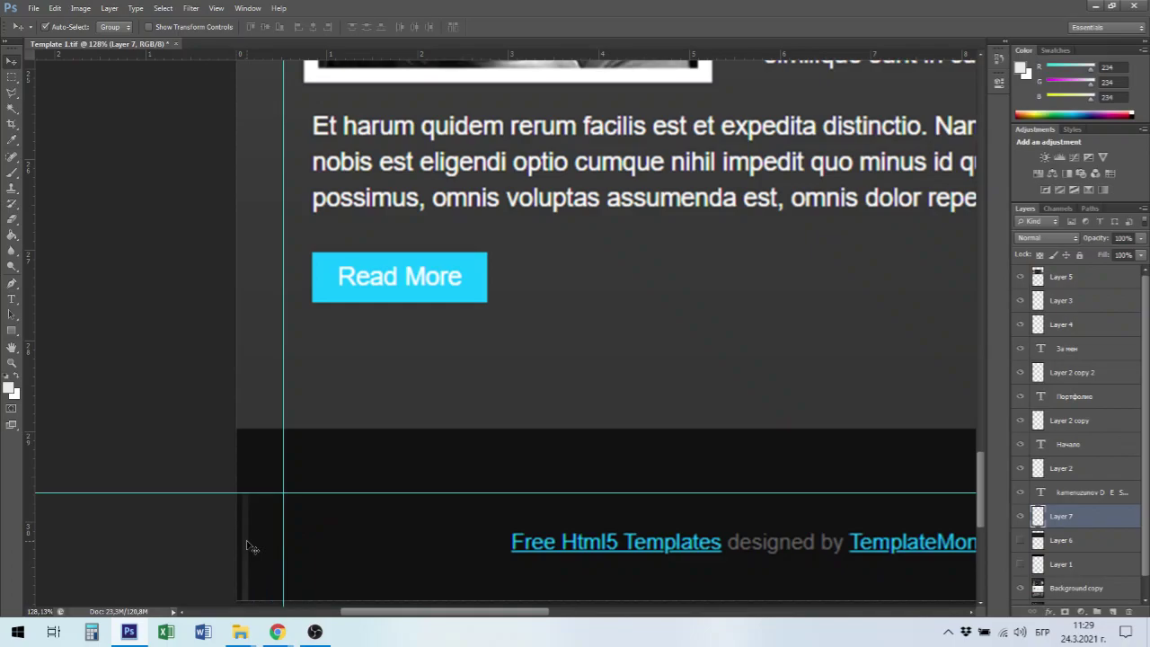
Align the strip on Layer 7 flush with the page's left edge, directly below the footer guide.
scroll(279, 521, "up", 1)
scroll(279, 521, "up", 8)
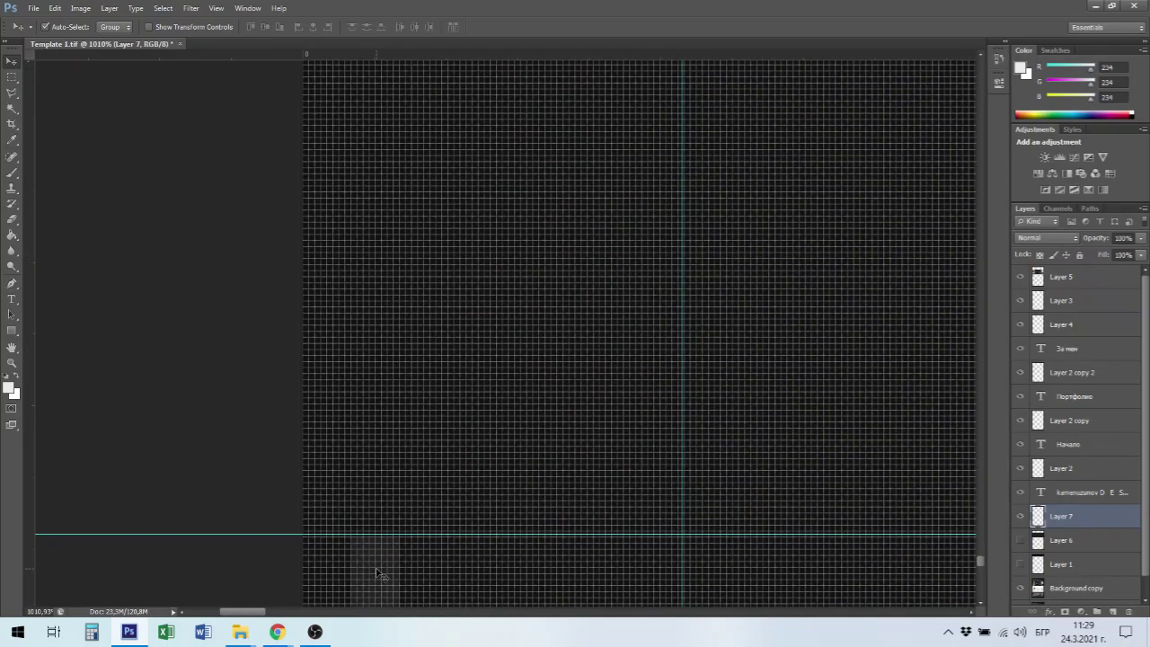
left_click_drag(313, 561, 315, 560)
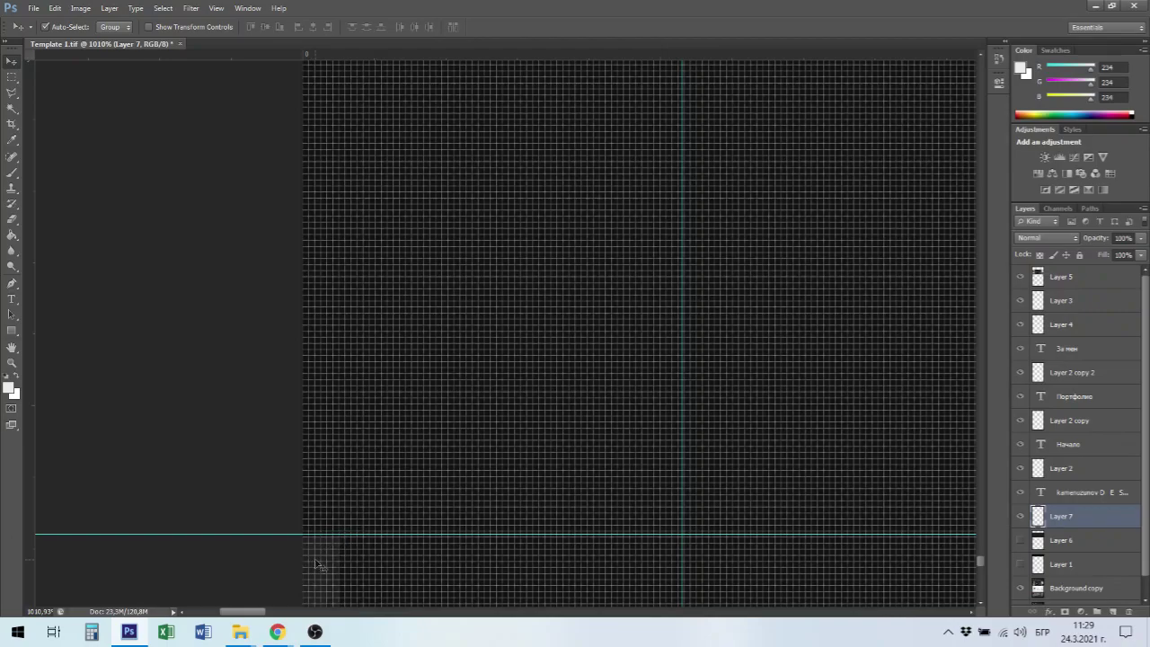
scroll(360, 570, "up", 1)
scroll(368, 578, "up", 5)
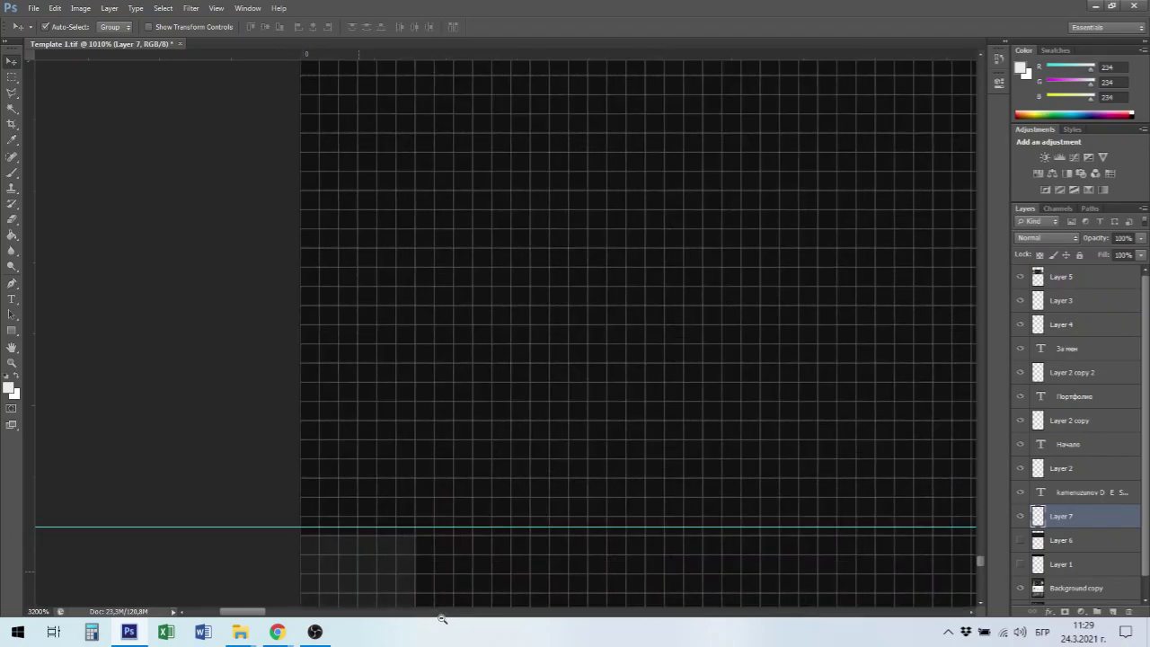
Lower the footer guide to meet the upper end of the strip on Layer 7.
left_click_drag(398, 525, 396, 538)
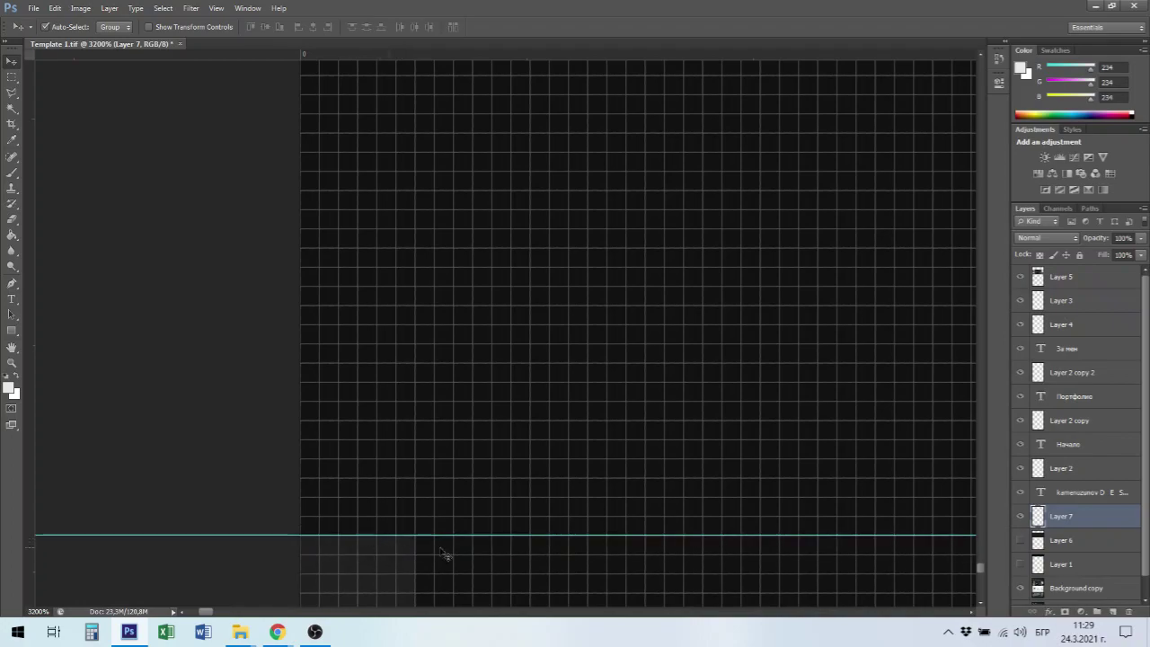
Stretch the strip on Layer 7 across the full page width and compare the footer with the layer hidden and shown.
key("ctrl+0")
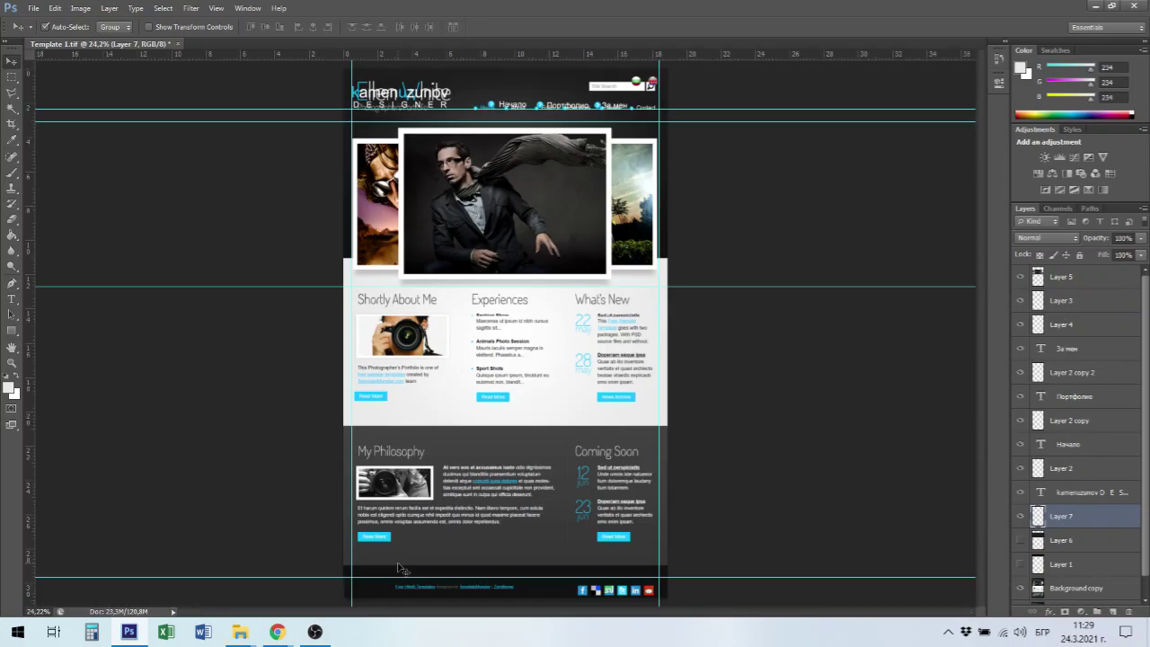
key("ctrl+t")
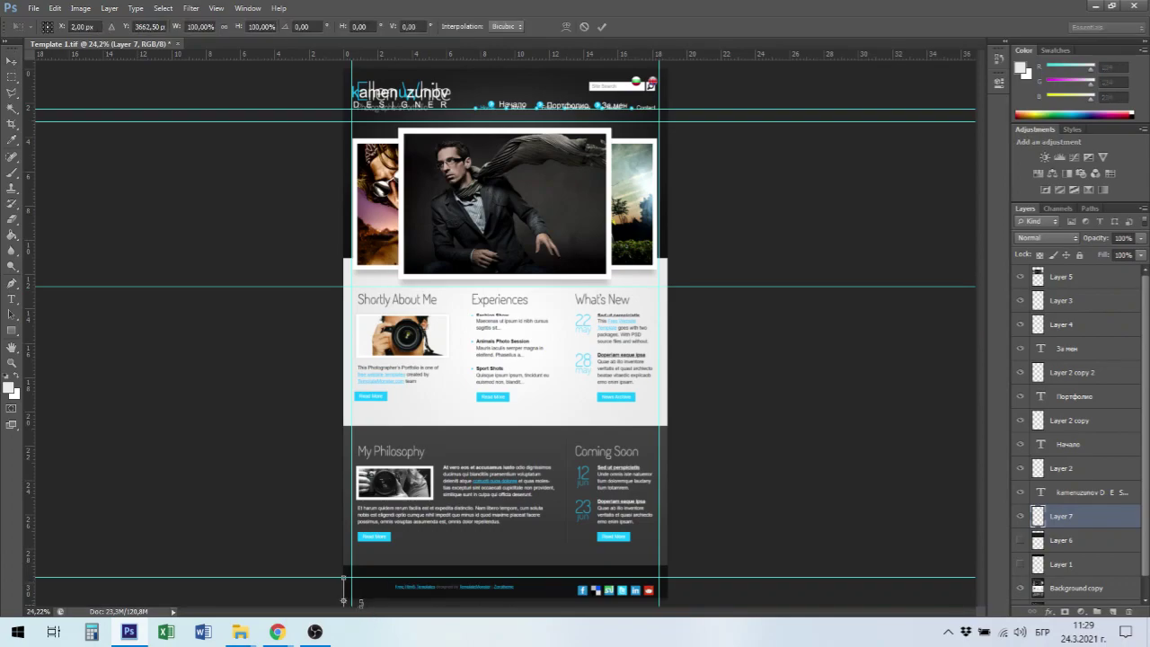
left_click_drag(423, 608, 730, 610)
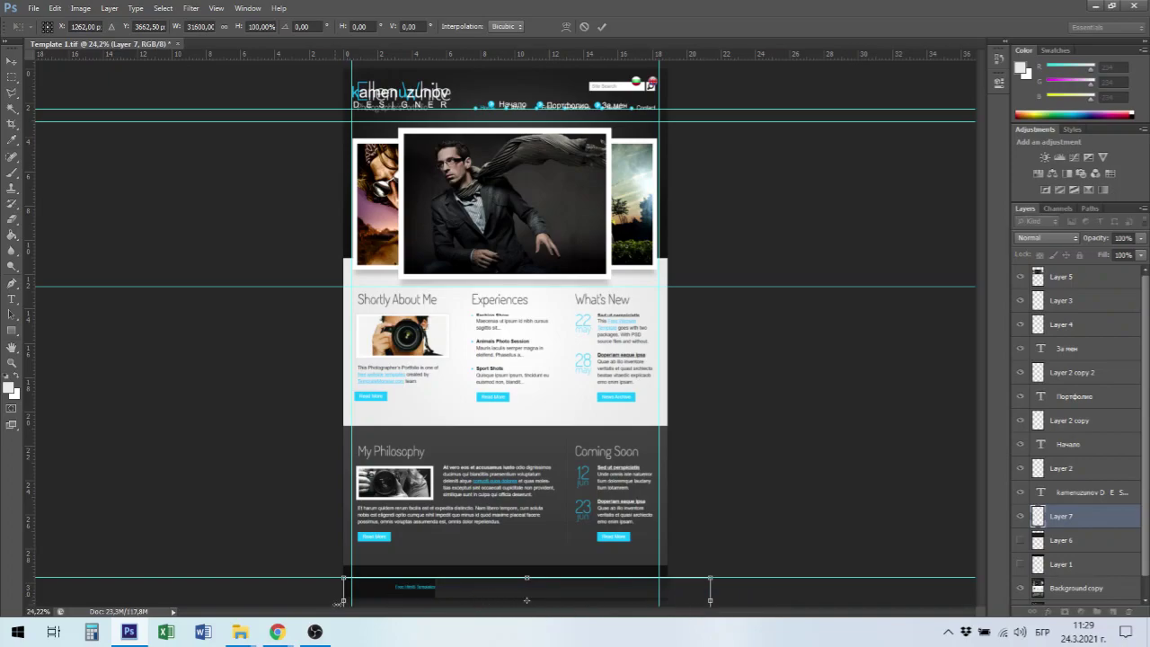
left_click_drag(341, 600, 201, 600)
key("Return")
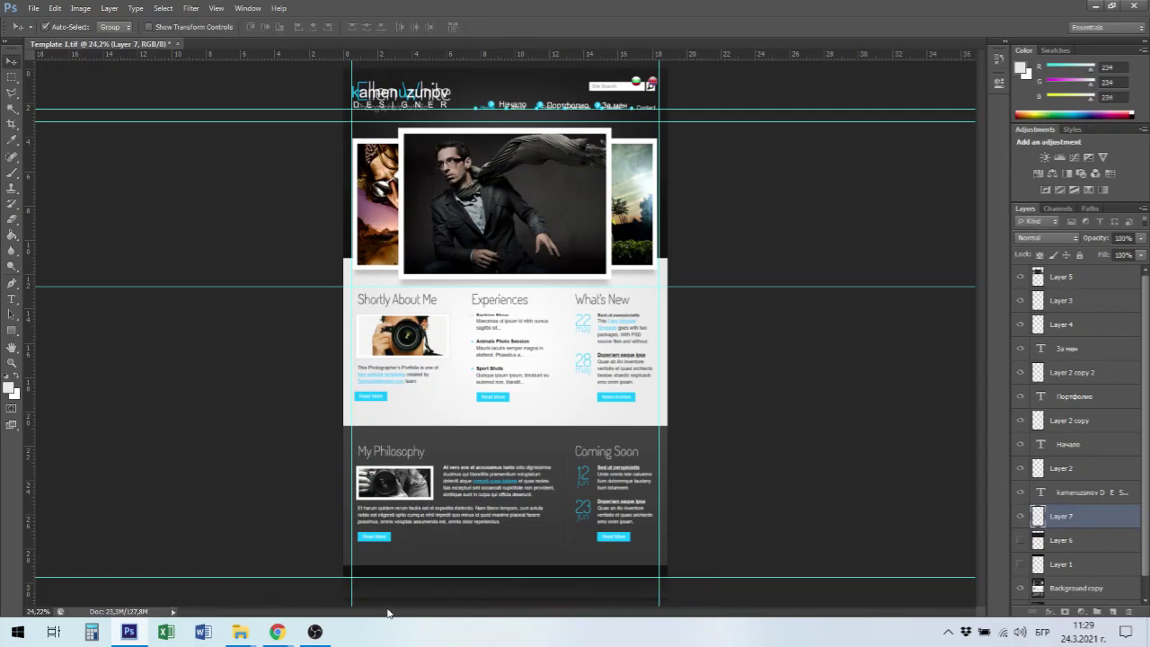
left_click_drag(385, 591, 470, 580)
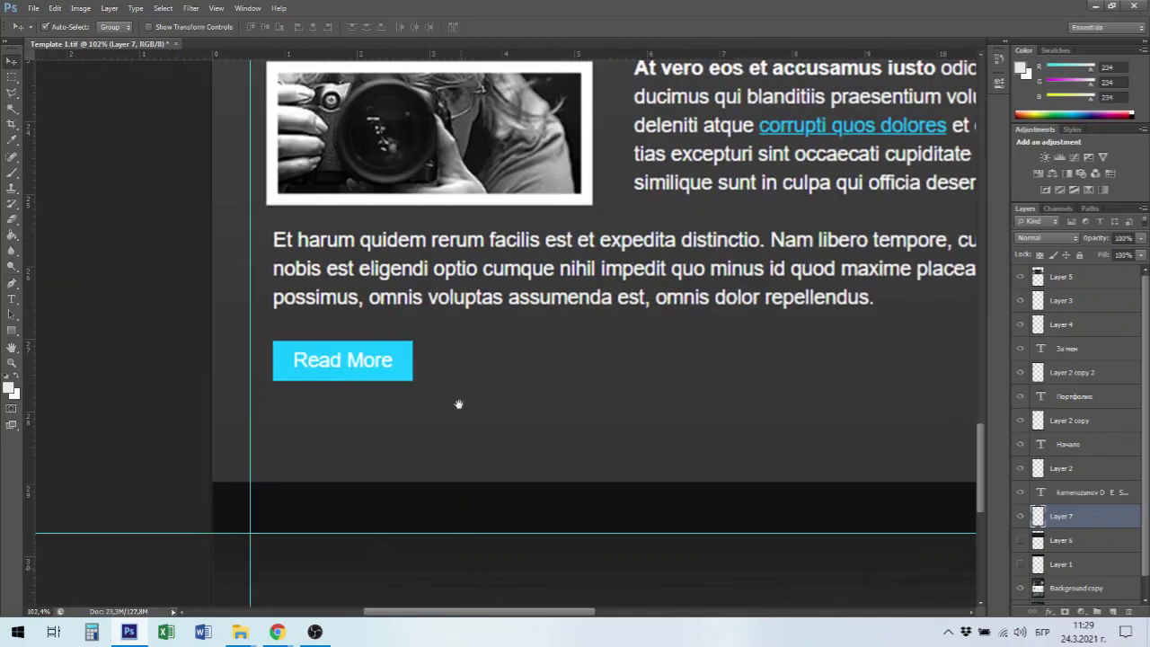
scroll(457, 410, "down", 3)
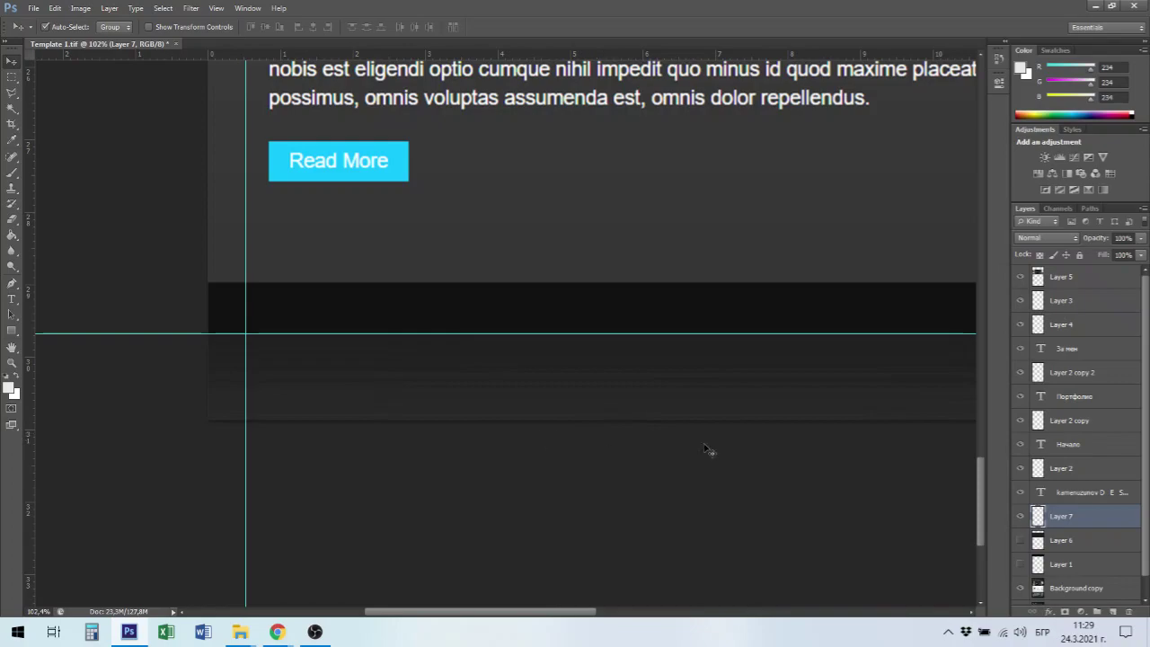
left_click(1020, 517)
left_click(1021, 516)
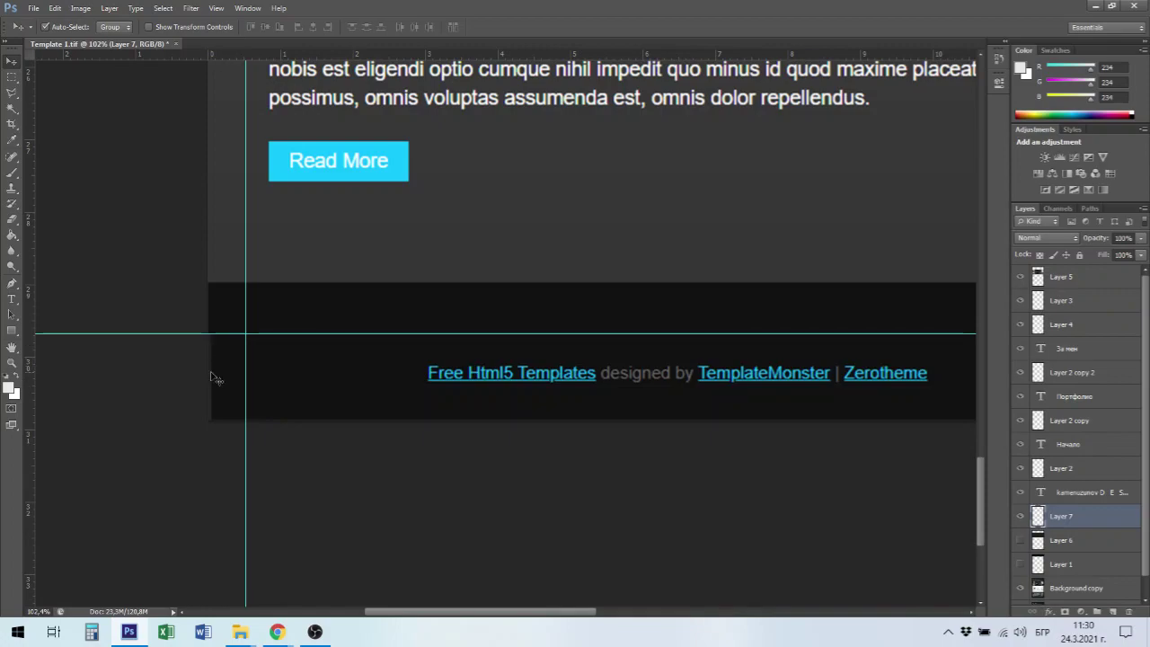
Load the outline of the strip on Layer 7 as a selection, delete its contents and deselect.
left_click_drag(224, 378, 336, 165)
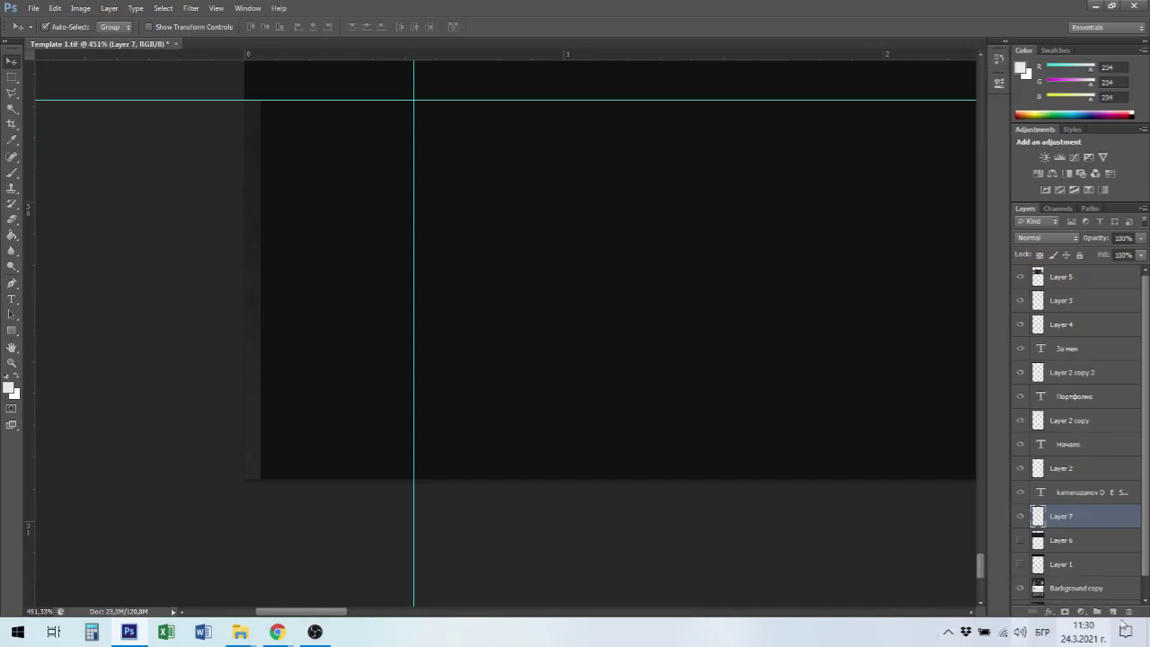
left_click(1065, 515, "ctrl")
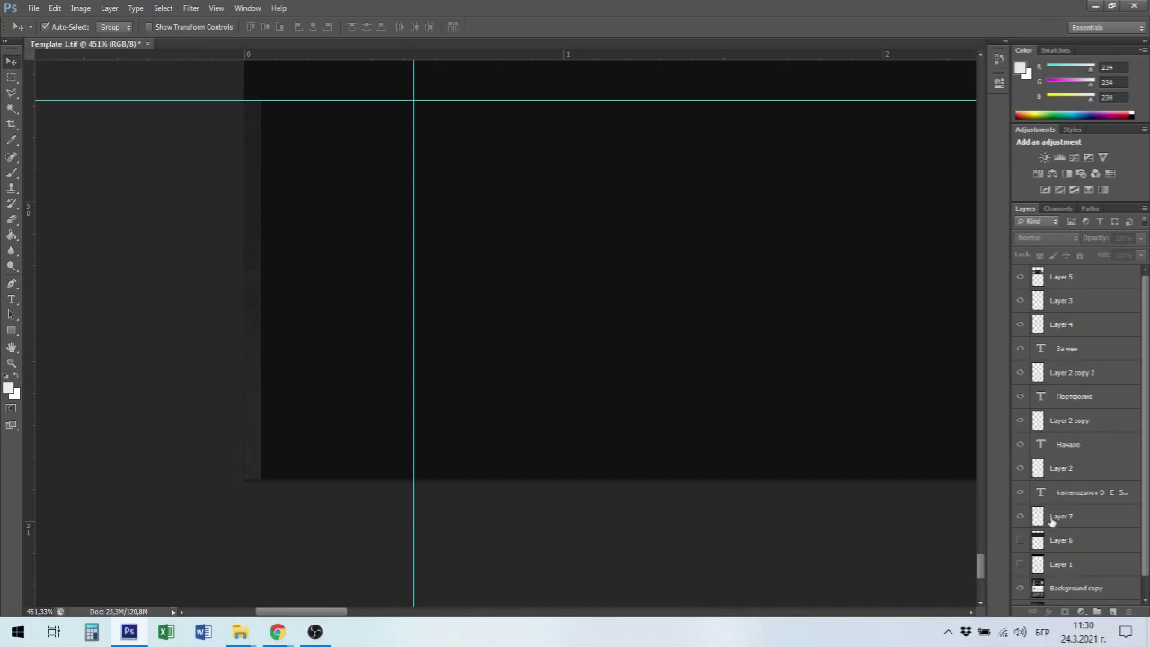
left_click(1052, 521)
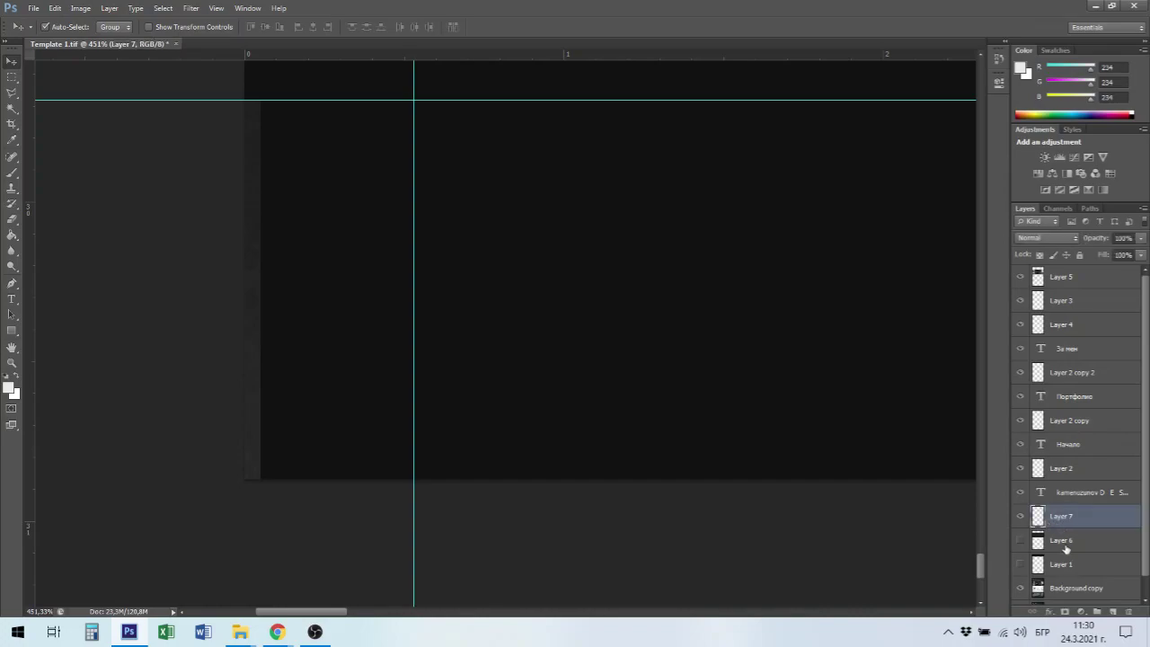
left_click(1038, 516, "ctrl")
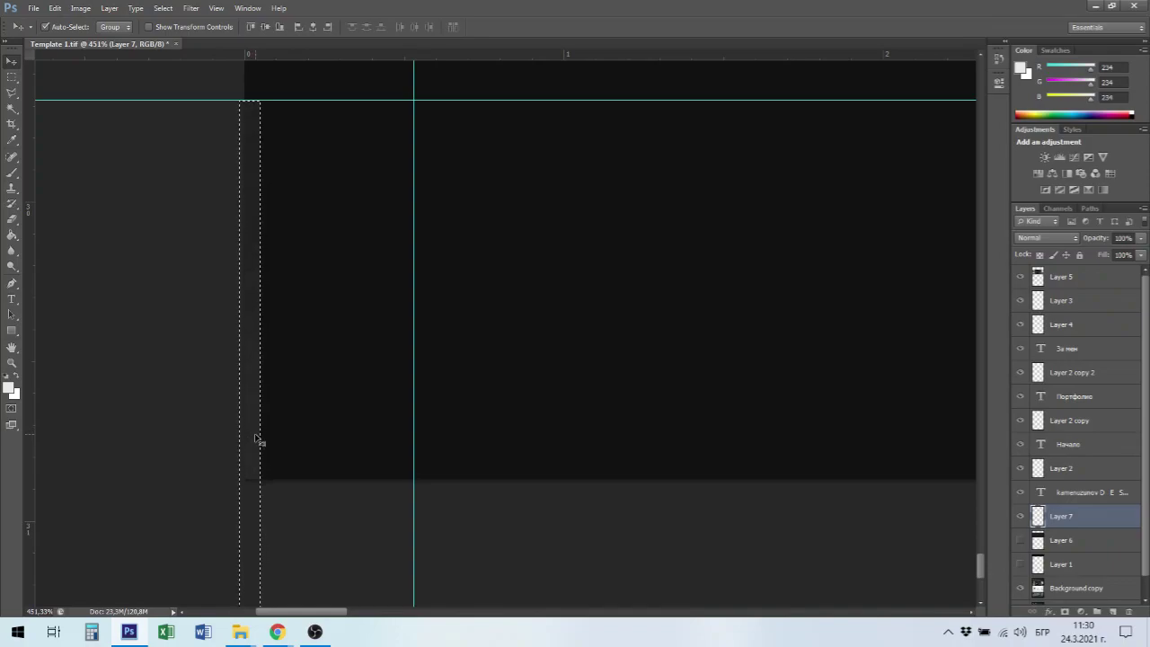
key("Delete")
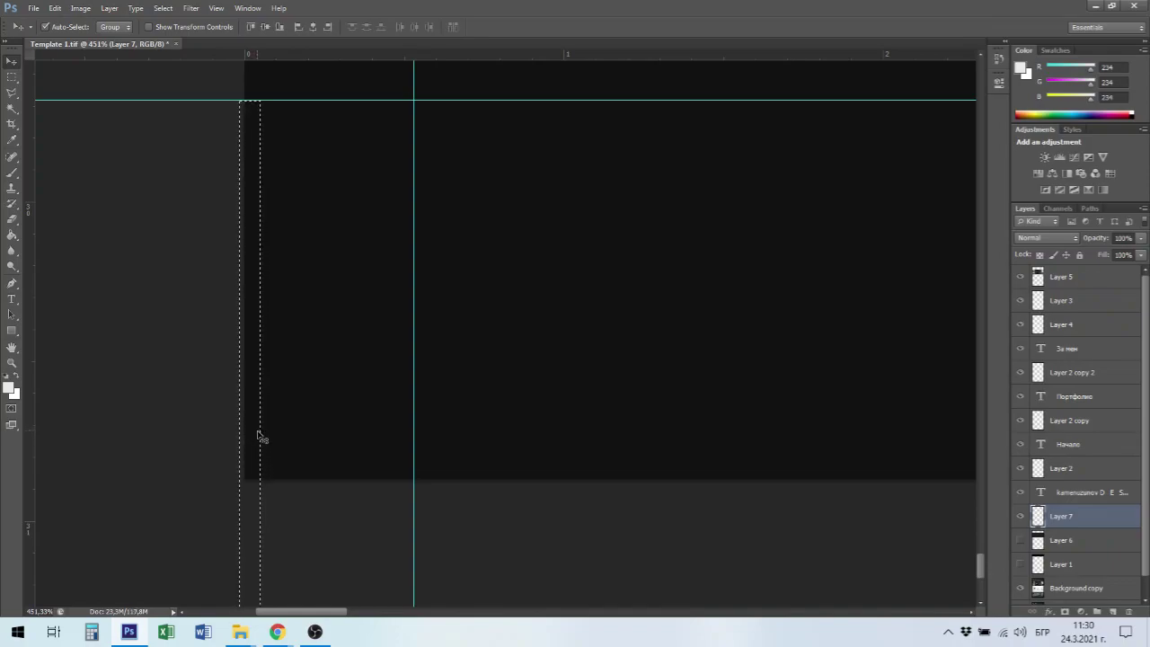
key("ctrl+d")
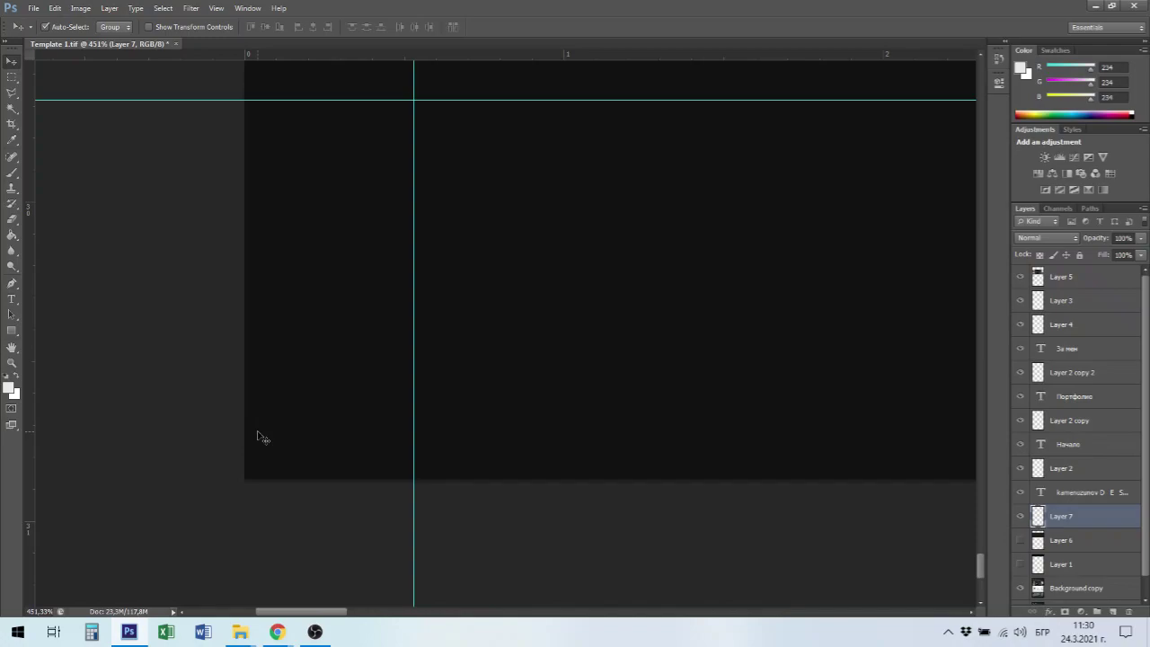
Make a rectangular selection about 1 px wide along the page's left edge, from the footer guide down to the page's lower edge.
left_click(12, 77)
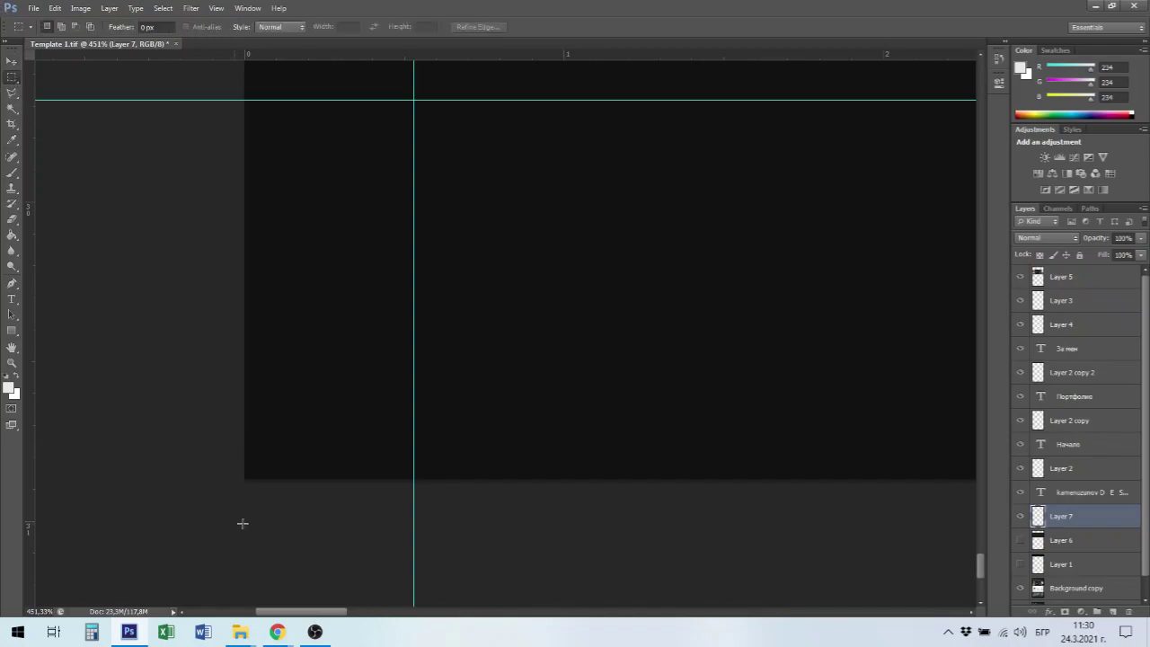
left_click_drag(245, 479, 250, 104)
left_click_drag(242, 105, 246, 101)
Choose the Gradient tool with foreground colour #797878 and background colour #050505.
left_click(13, 237)
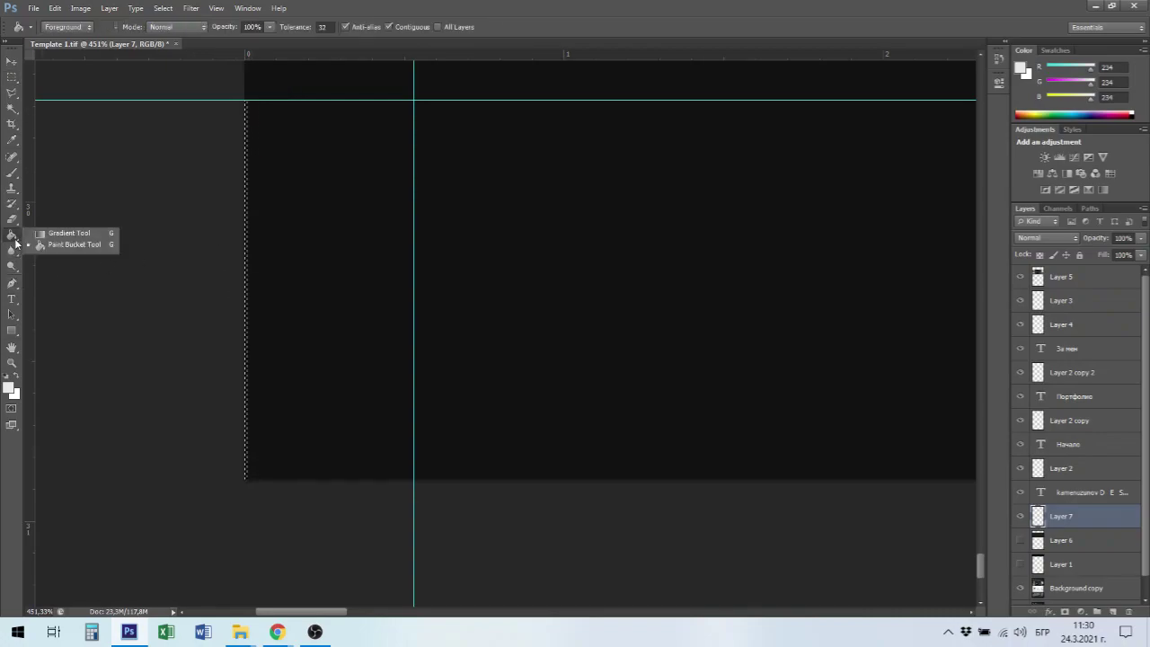
left_click(69, 234)
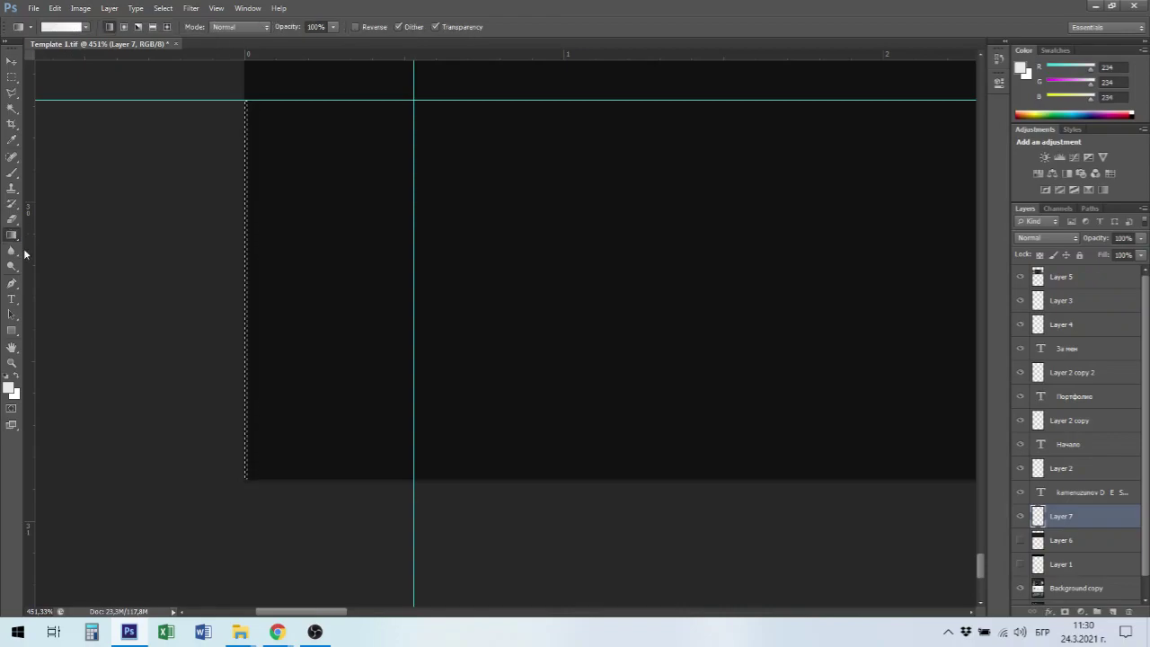
left_click(11, 390)
left_click(77, 160)
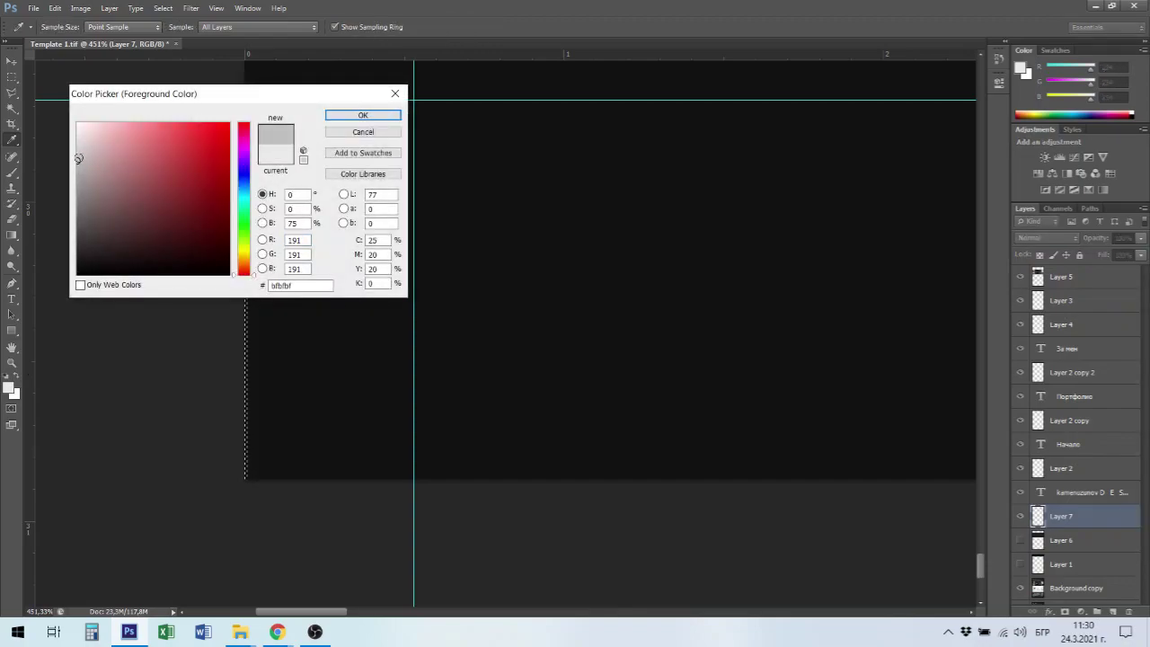
left_click(79, 202)
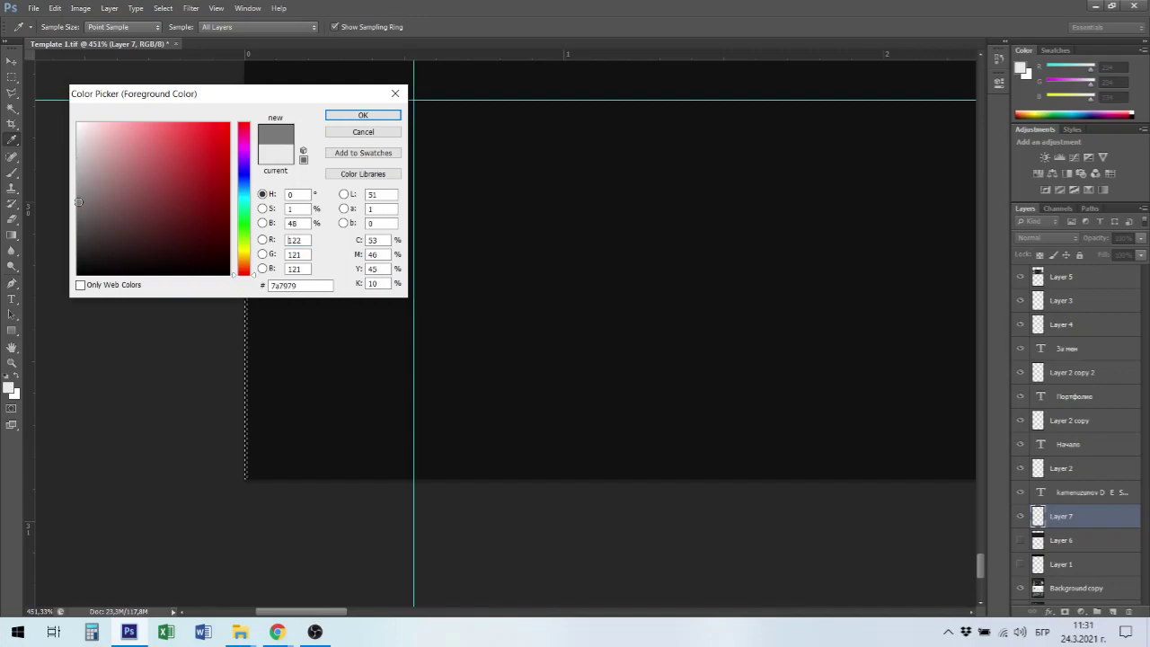
left_click(77, 272)
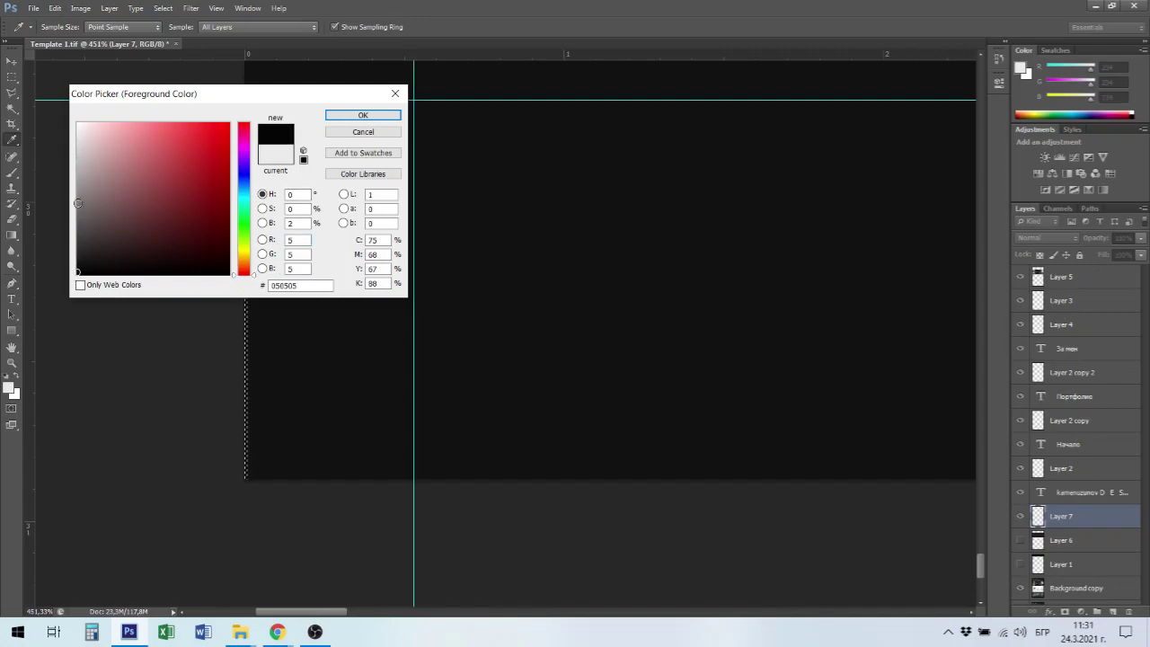
left_click(77, 202)
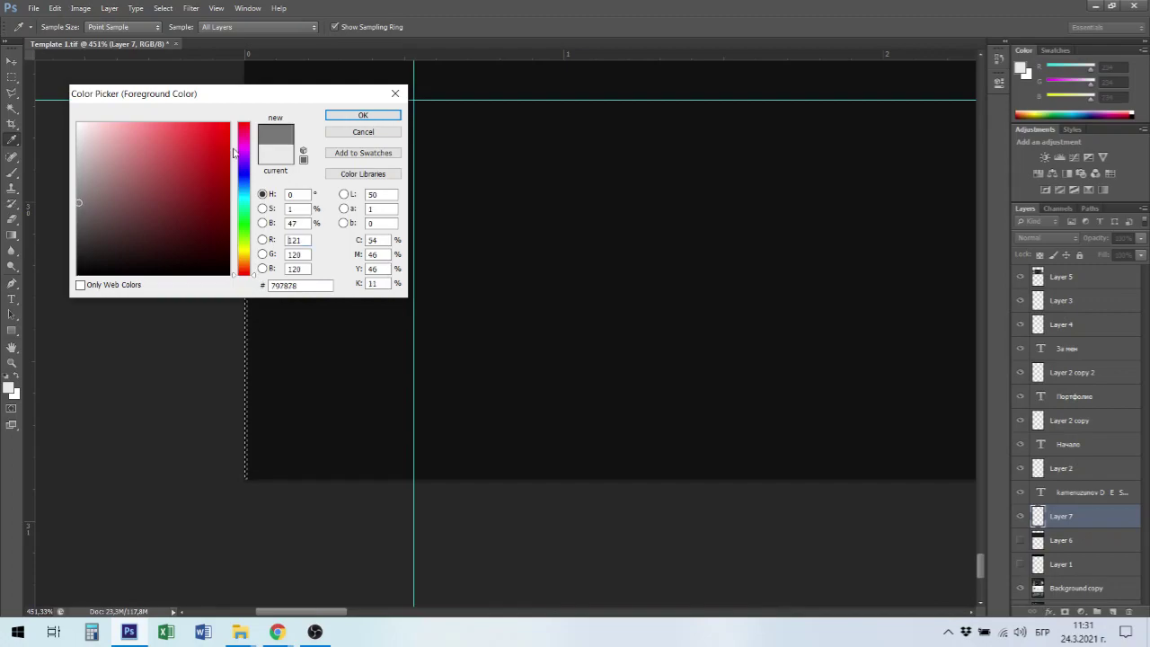
left_click(363, 115)
left_click(15, 393)
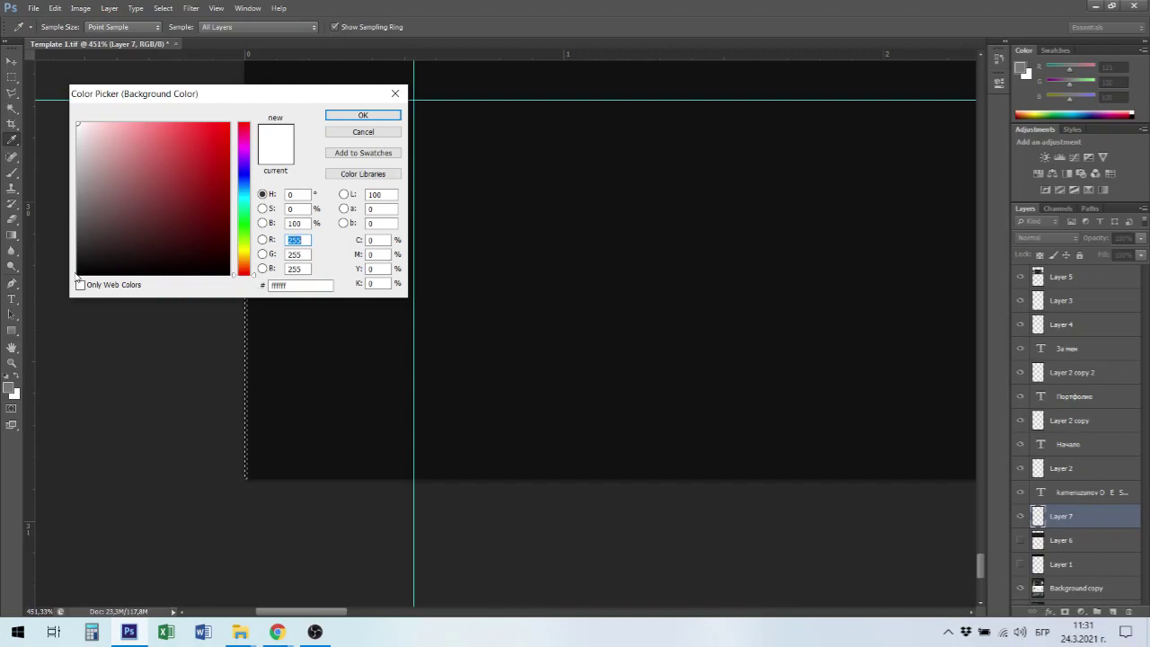
left_click(79, 272)
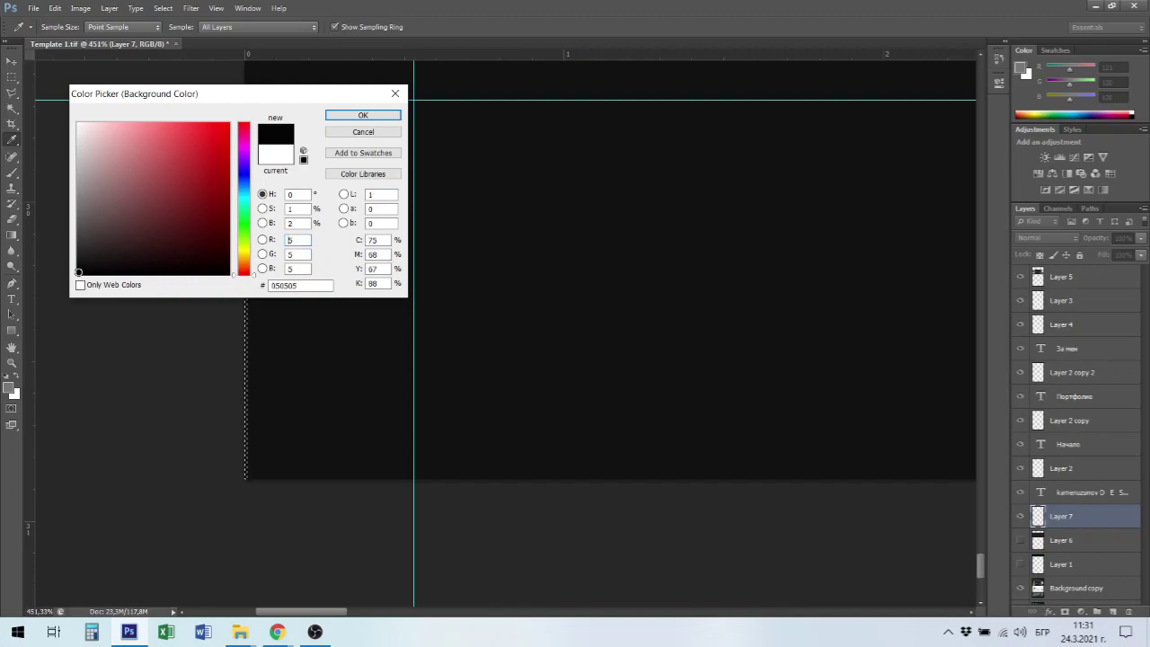
left_click(370, 119)
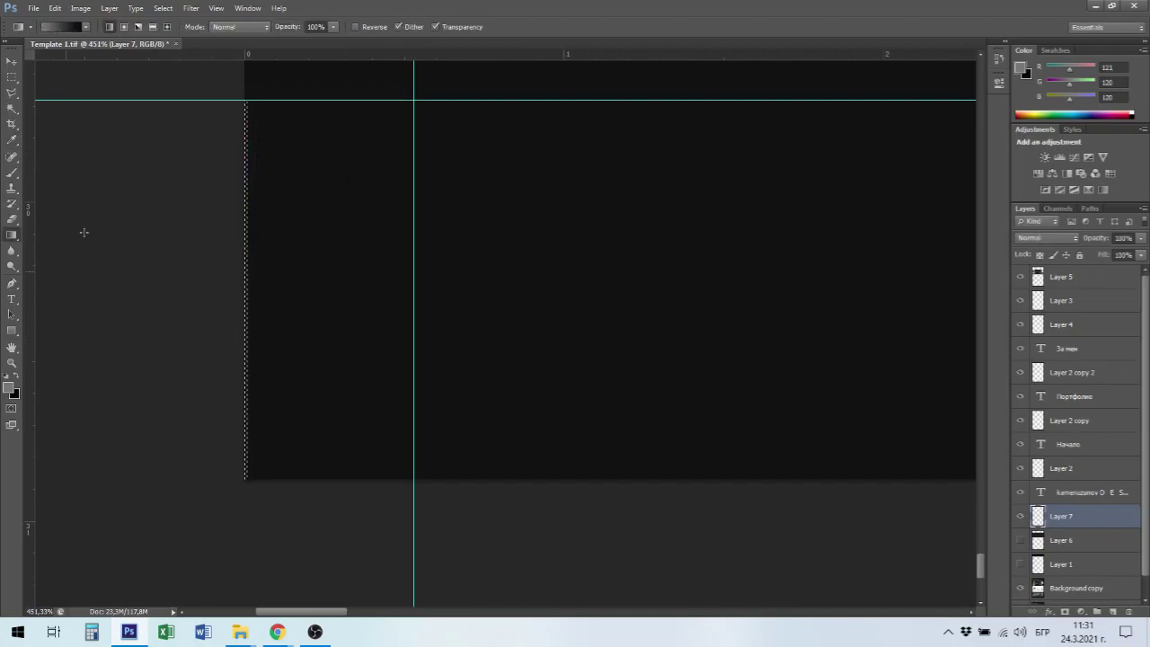
Darken the gradient's foreground colour to #545252.
scroll(277, 316, "left", 2)
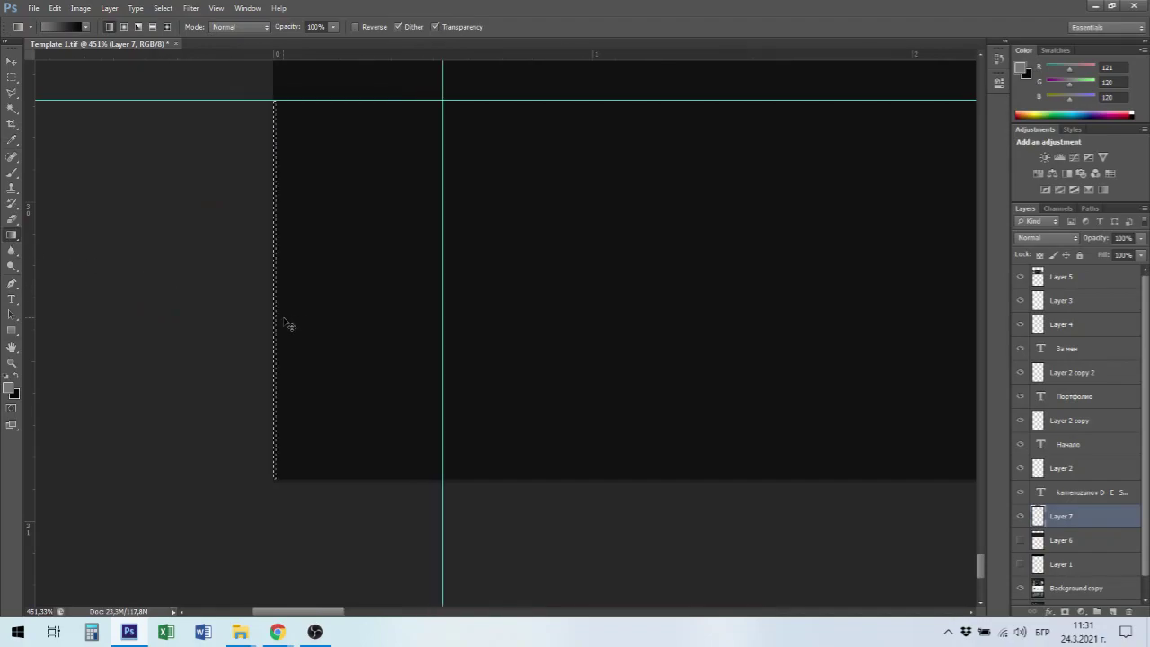
scroll(317, 322, "left", 3)
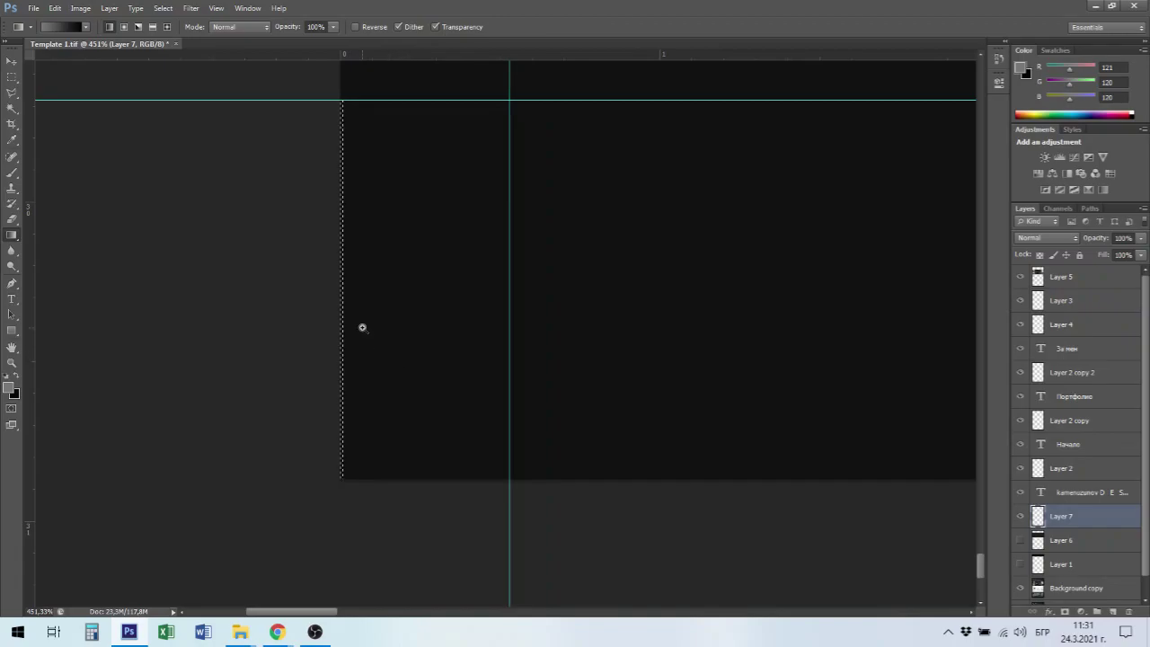
scroll(417, 356, "up", 3)
scroll(477, 377, "up", 4)
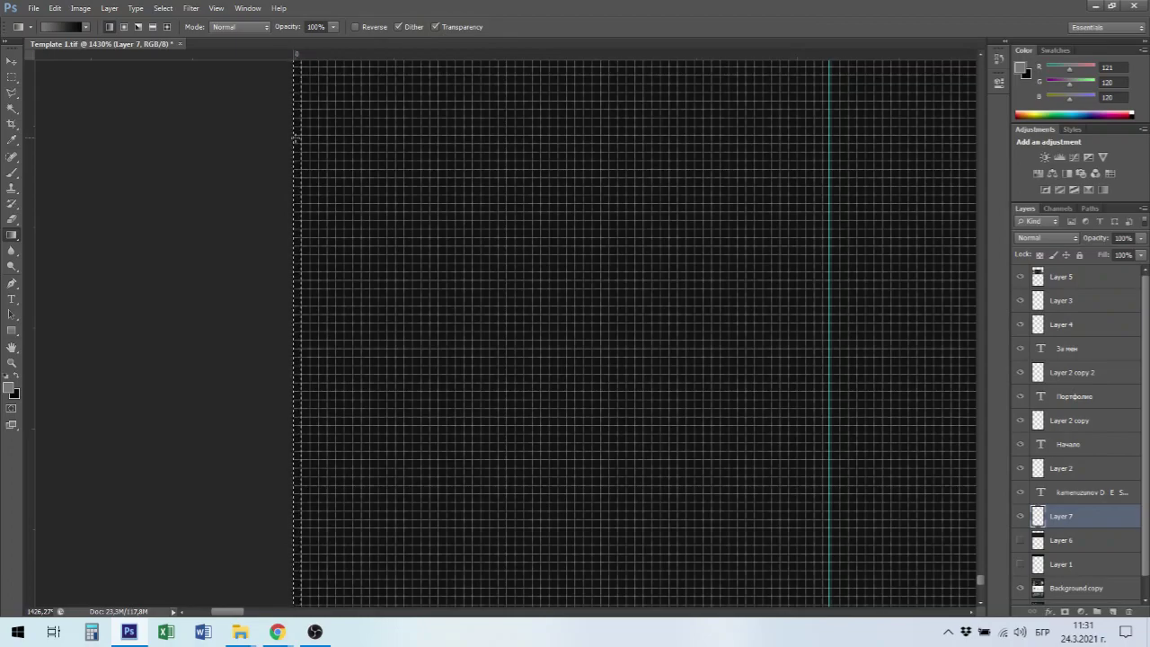
left_click(10, 389)
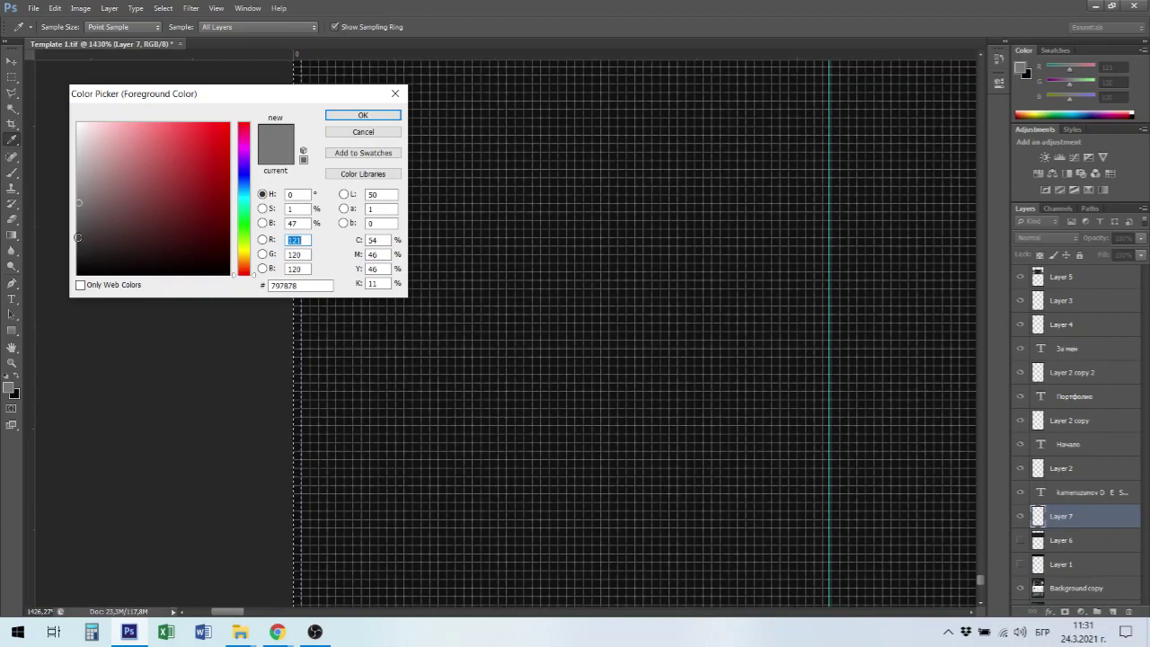
left_click(78, 237)
left_click(79, 224)
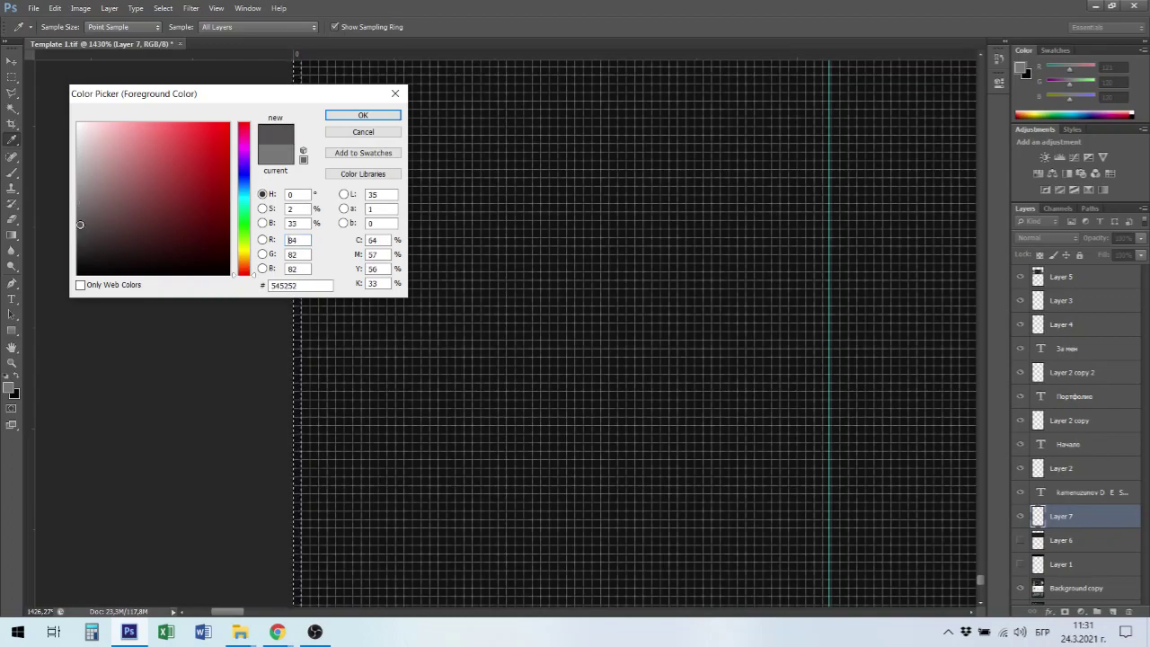
left_click(344, 117)
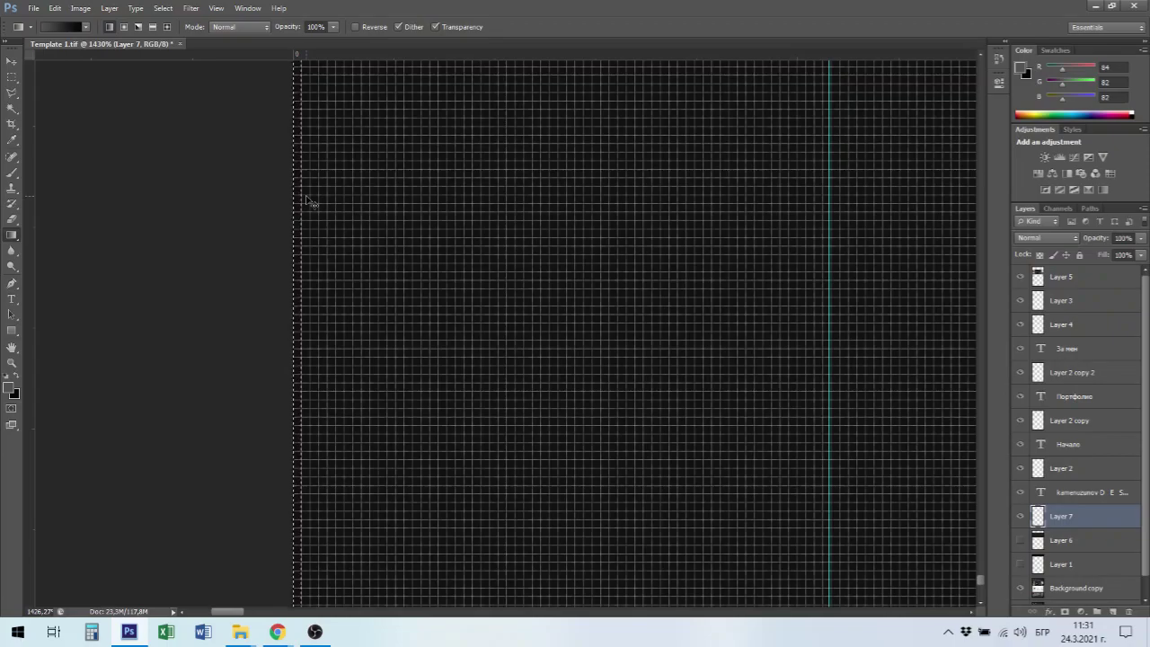
Fill the narrow footer selection on Layer 7 with a linear gradient running downward from grey to near black, and deselect.
scroll(306, 200, "down", 3)
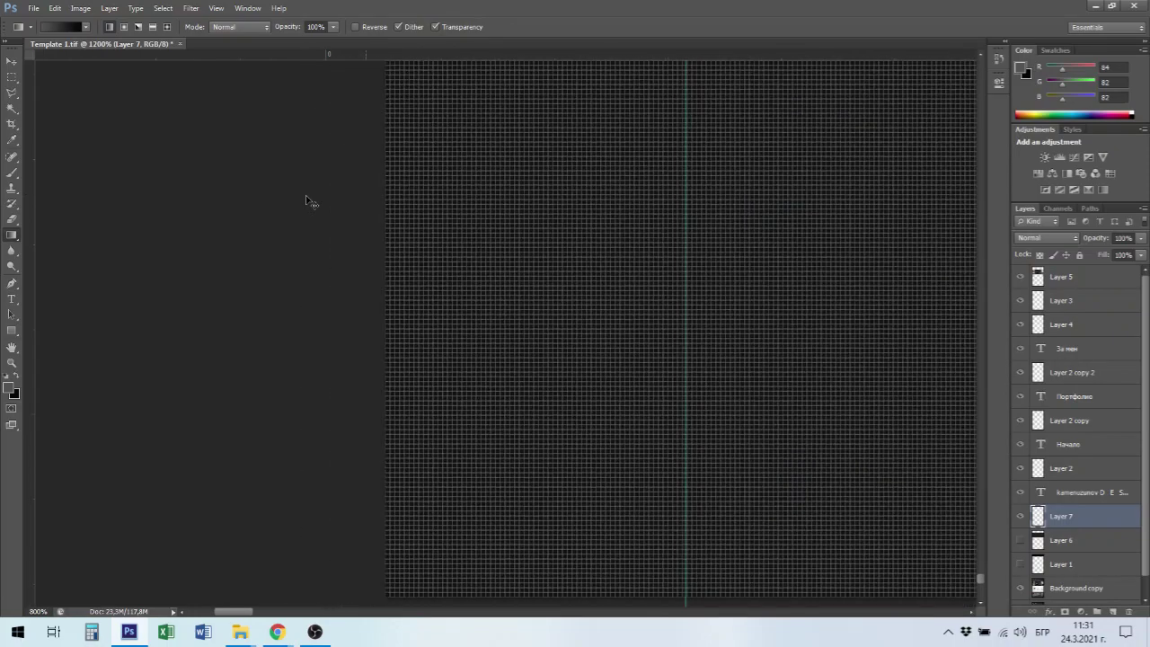
scroll(306, 199, "down", 2)
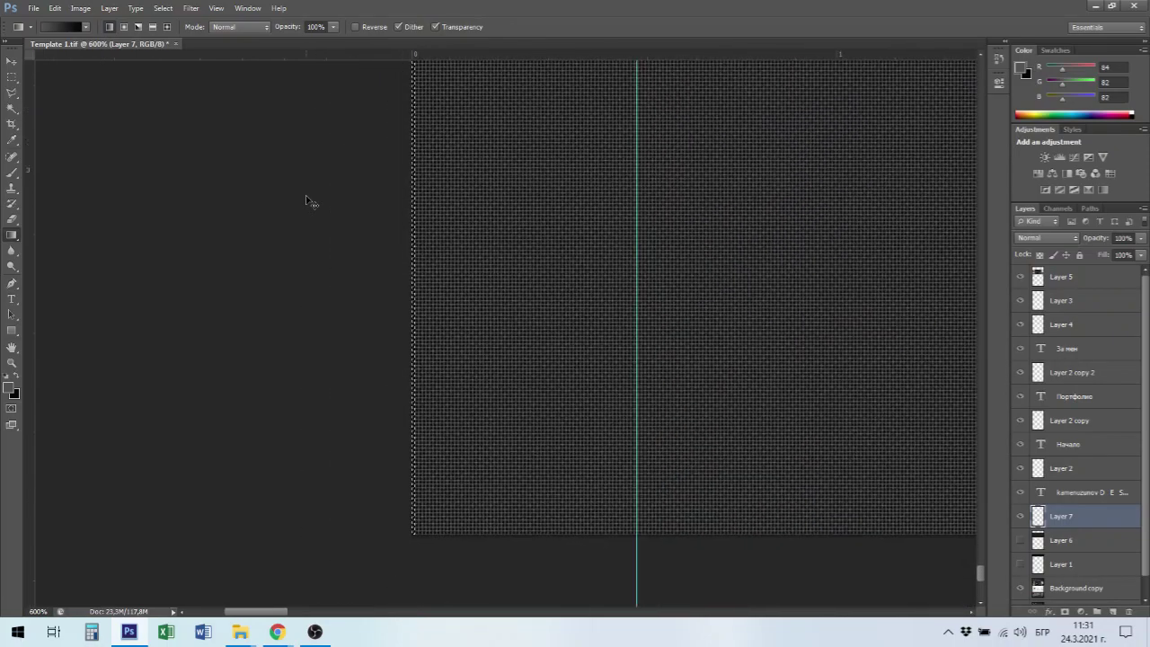
scroll(305, 200, "down", 1)
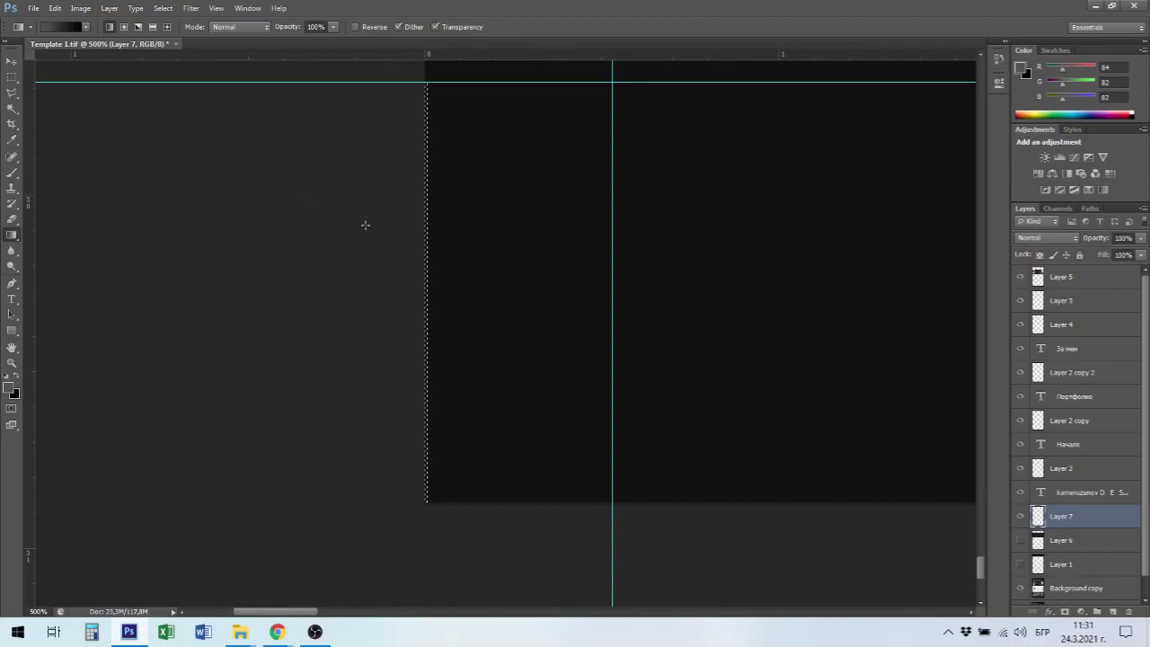
left_click_drag(428, 213, 437, 394)
key("ctrl+d")
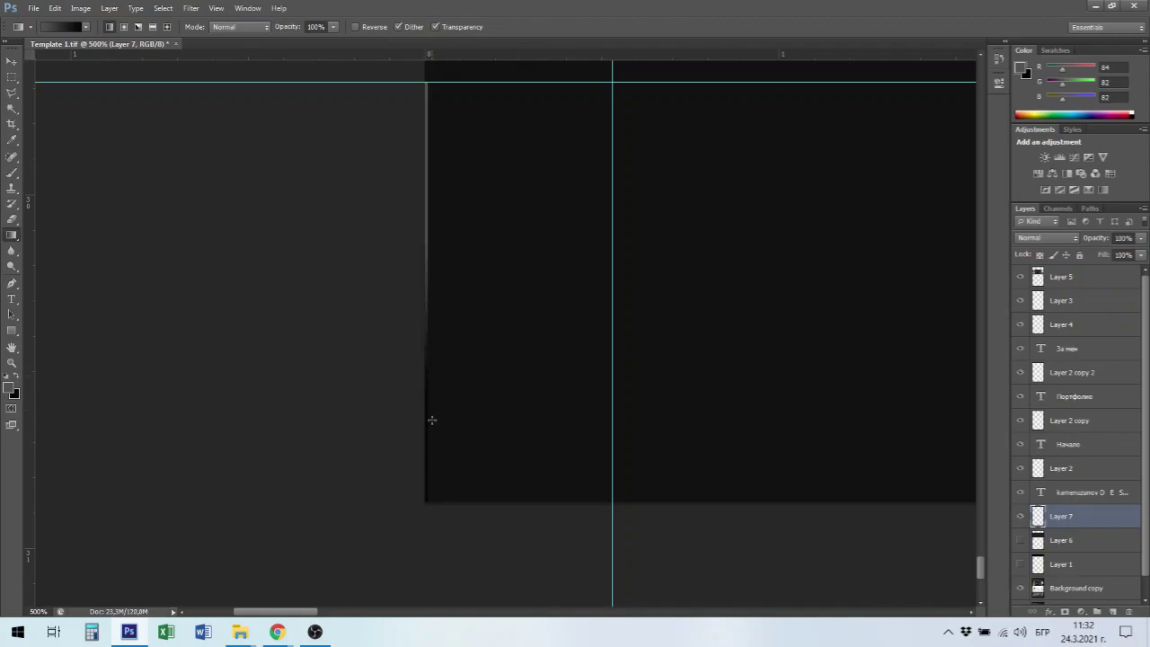
Try to stretch the narrow gradient strip on Layer 7 across the full page width with Free Transform.
key("ctrl+t")
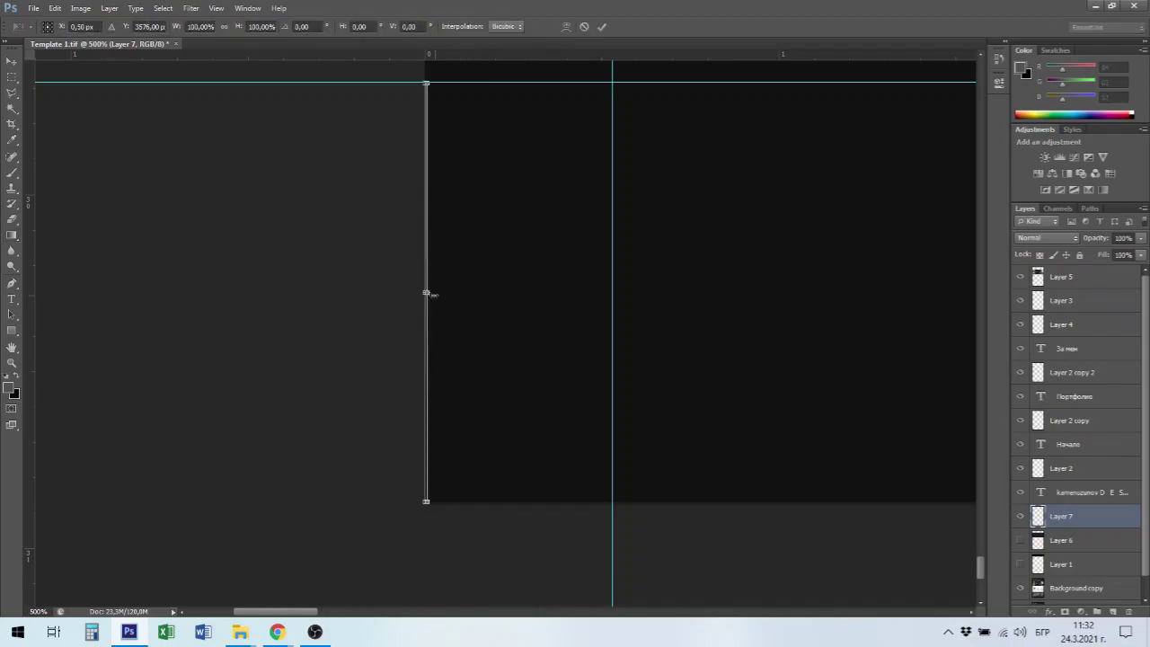
left_click_drag(427, 292, 759, 289)
key("ctrl+0")
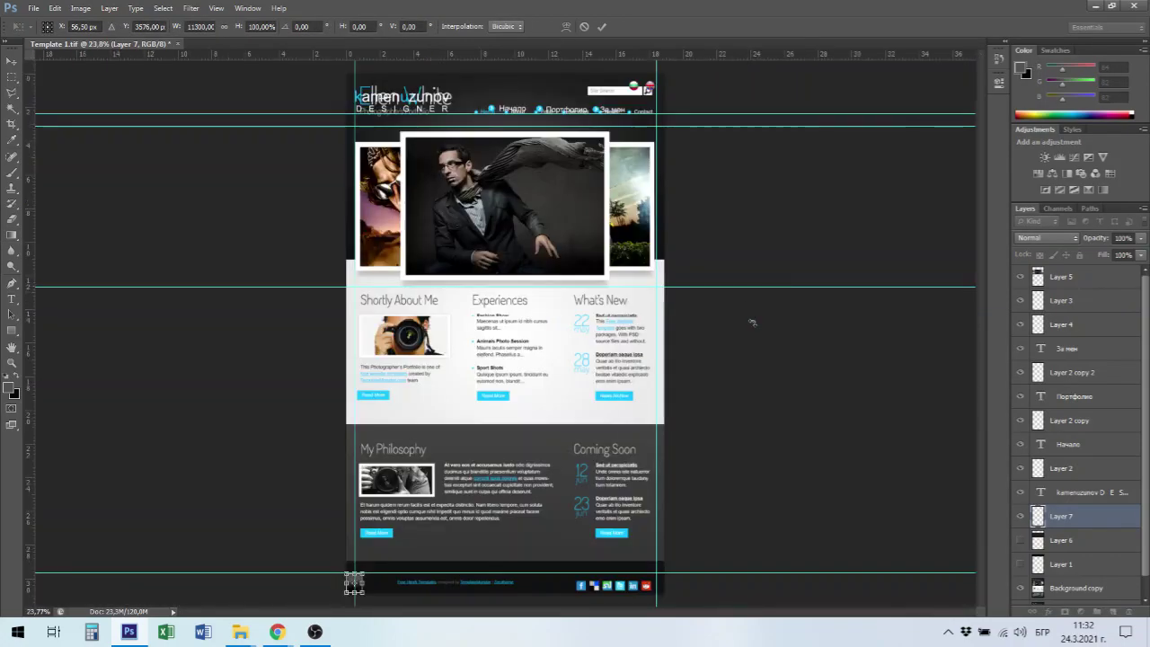
left_click_drag(363, 583, 664, 584)
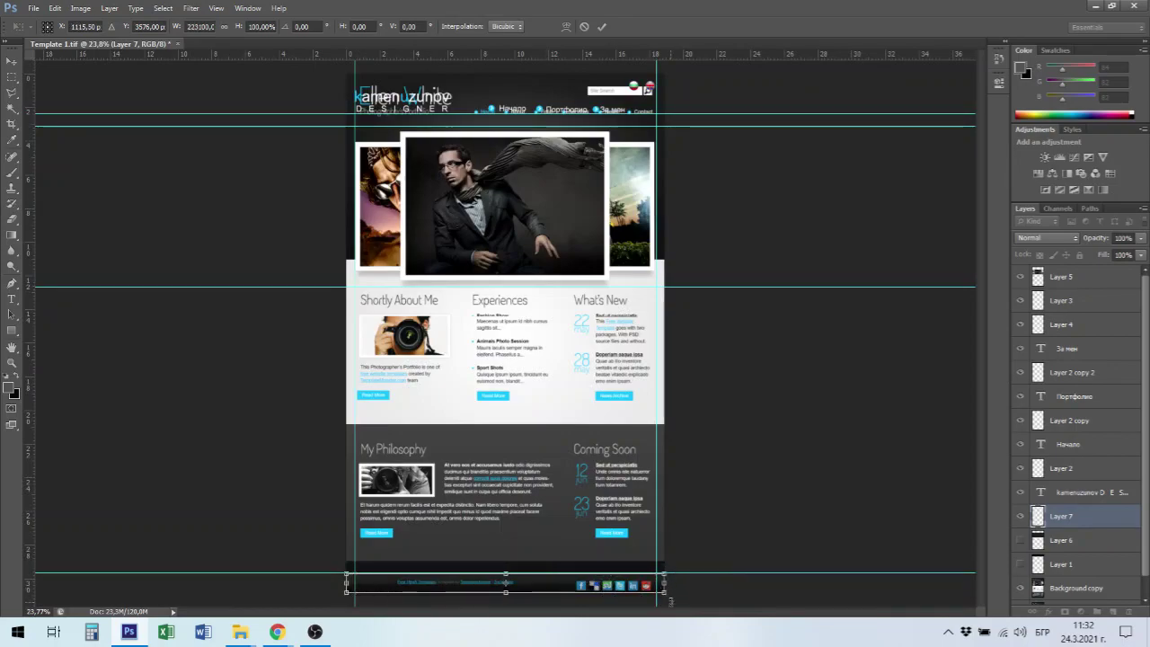
key("Return")
key("g")
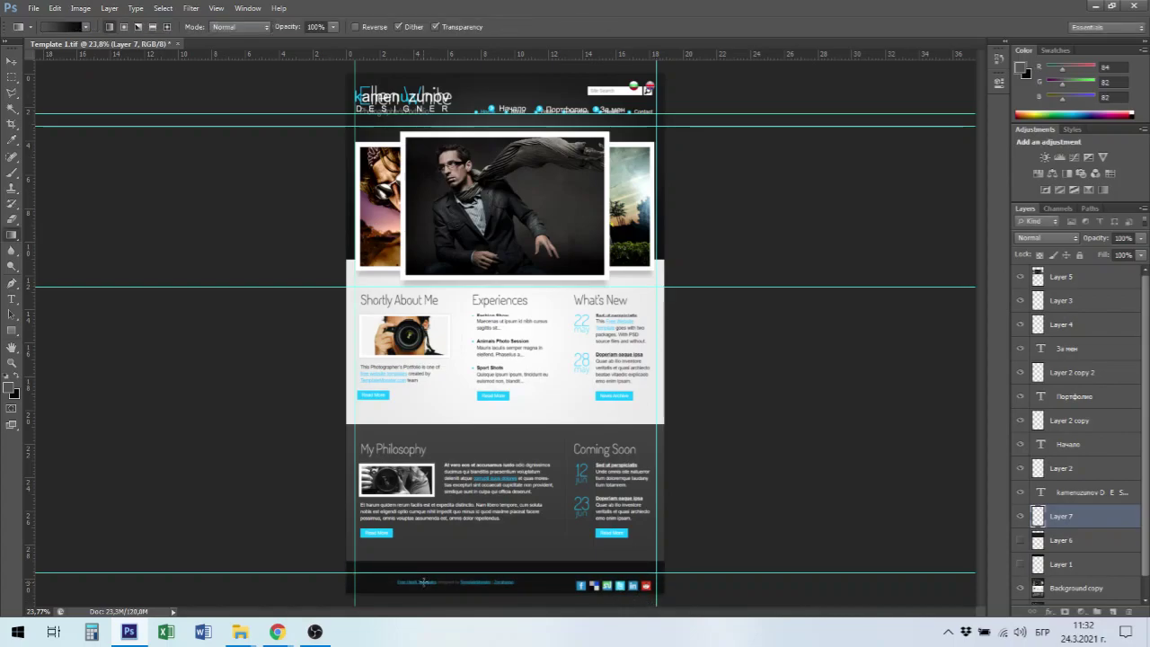
Choose the Brush tool with a hard round tip at 100% hardness for retouching the strip's upper end.
left_click_drag(382, 584, 448, 567)
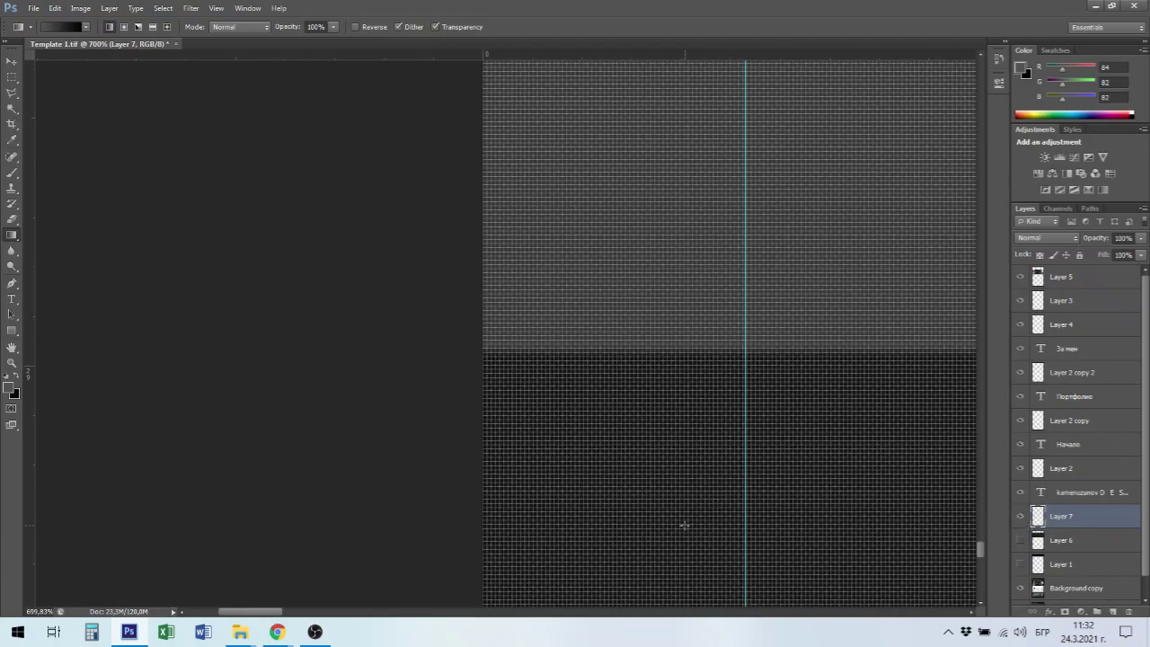
key("ctrl+minus")
key("ctrl+minus")
key("ctrl+minus")
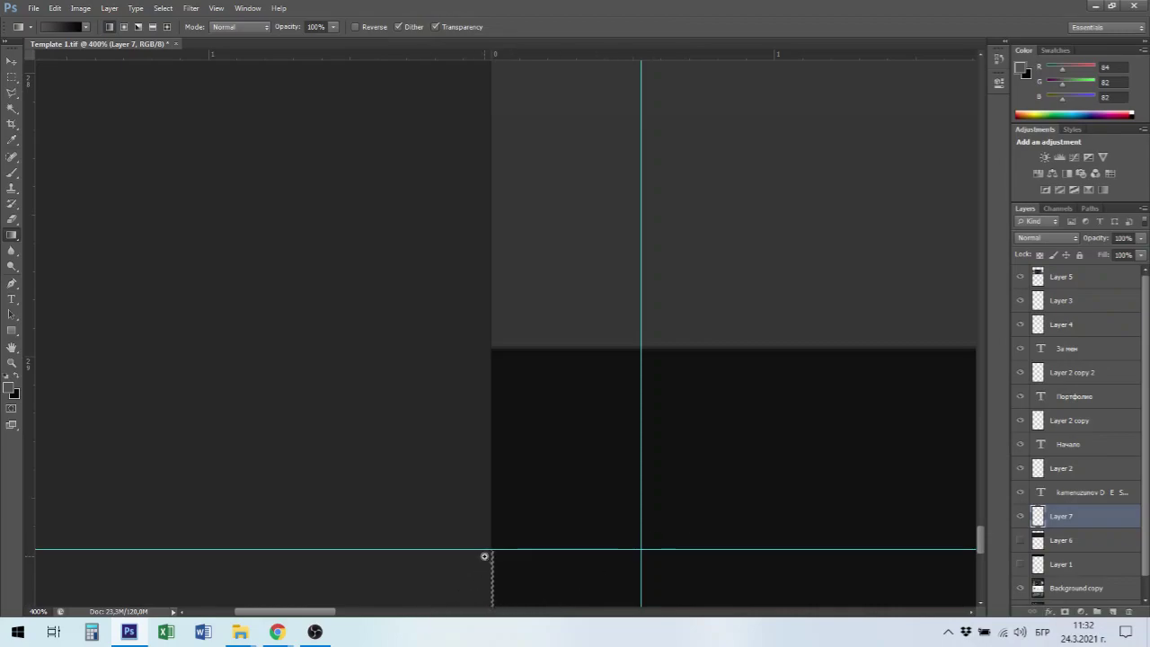
left_click_drag(512, 554, 614, 575)
left_click_drag(601, 482, 560, 306)
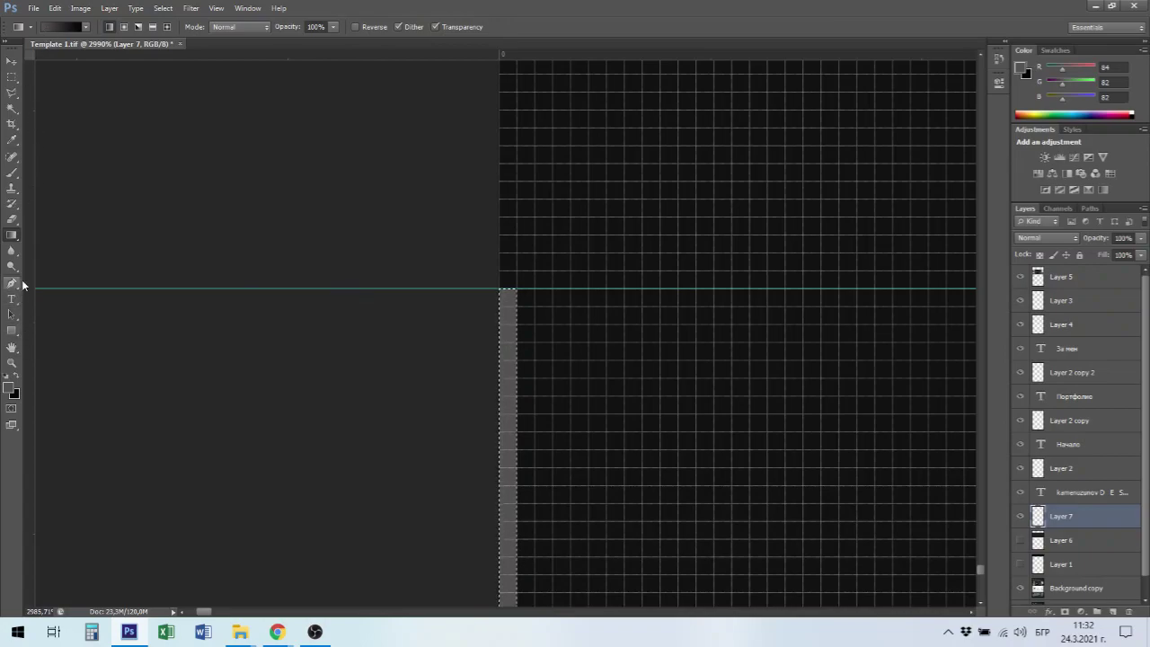
left_click(13, 173)
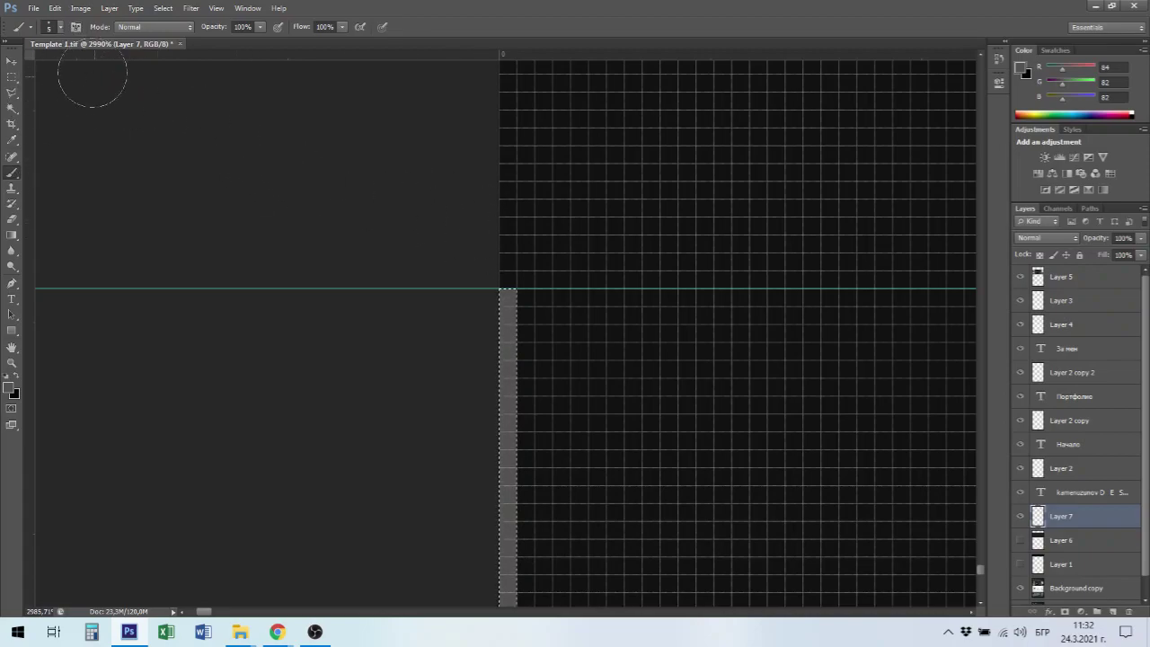
left_click(61, 28)
left_click(43, 119)
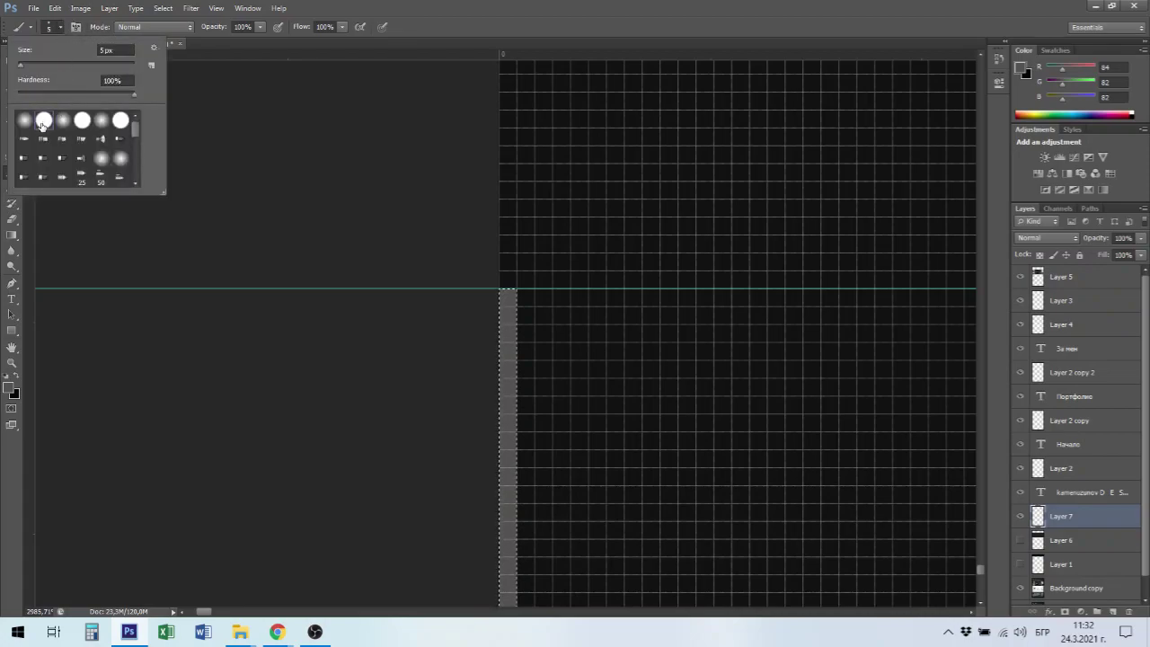
left_click(61, 29)
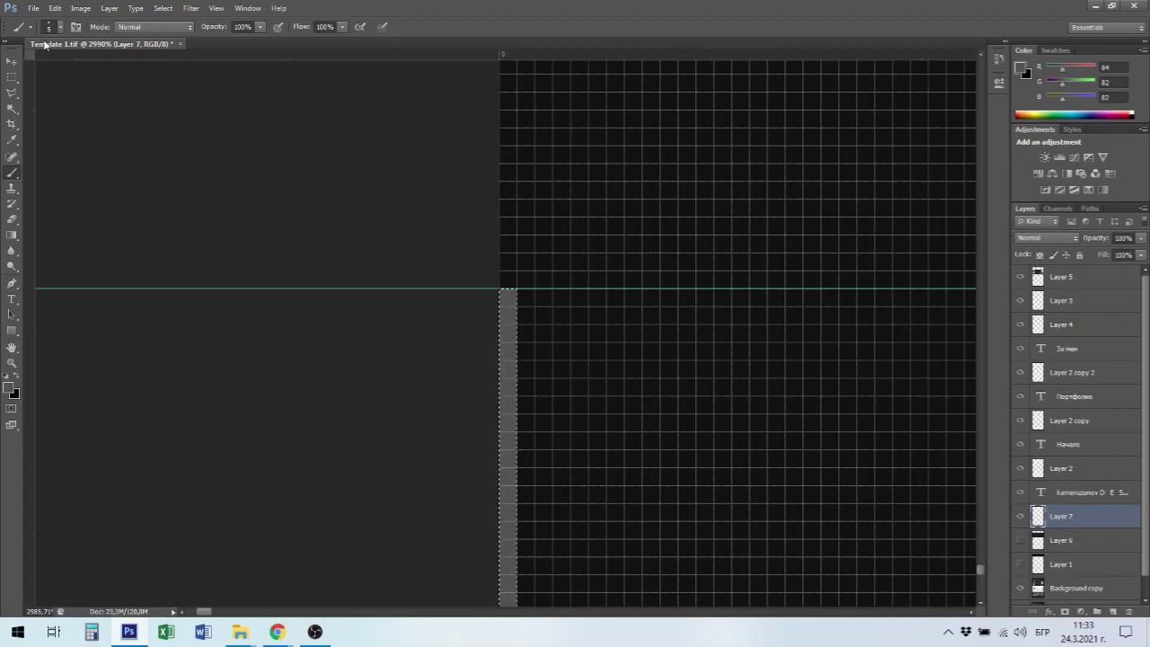
Move Layer 7 directly below Layer 1 and reduce the brush size to 3 px.
key("alt+shift")
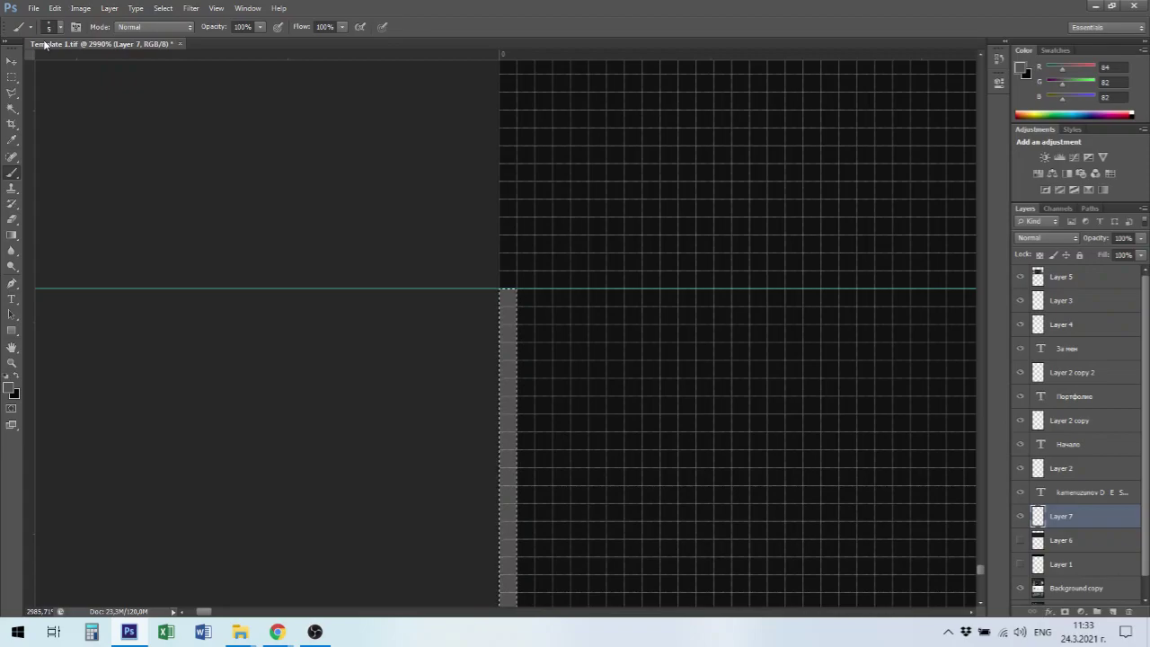
key("ctrl+bracketleft")
key("ctrl+bracketleft")
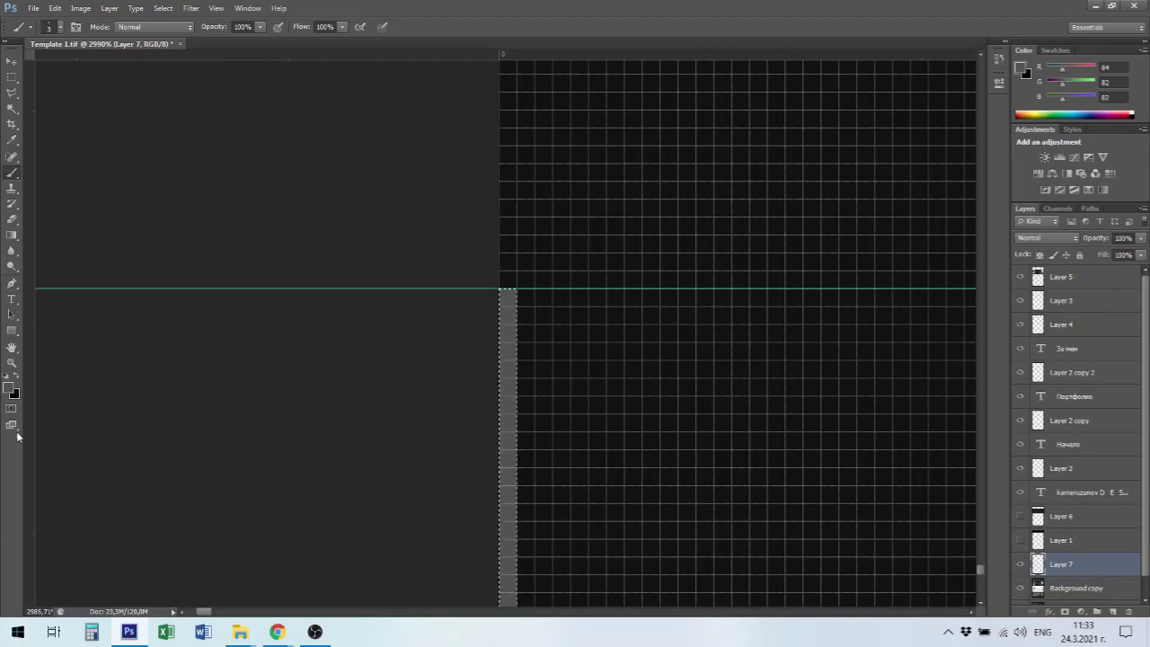
Swap the foreground and background colours and paint the uppermost 4 pixels or so of the selected strip near black.
left_click(16, 378)
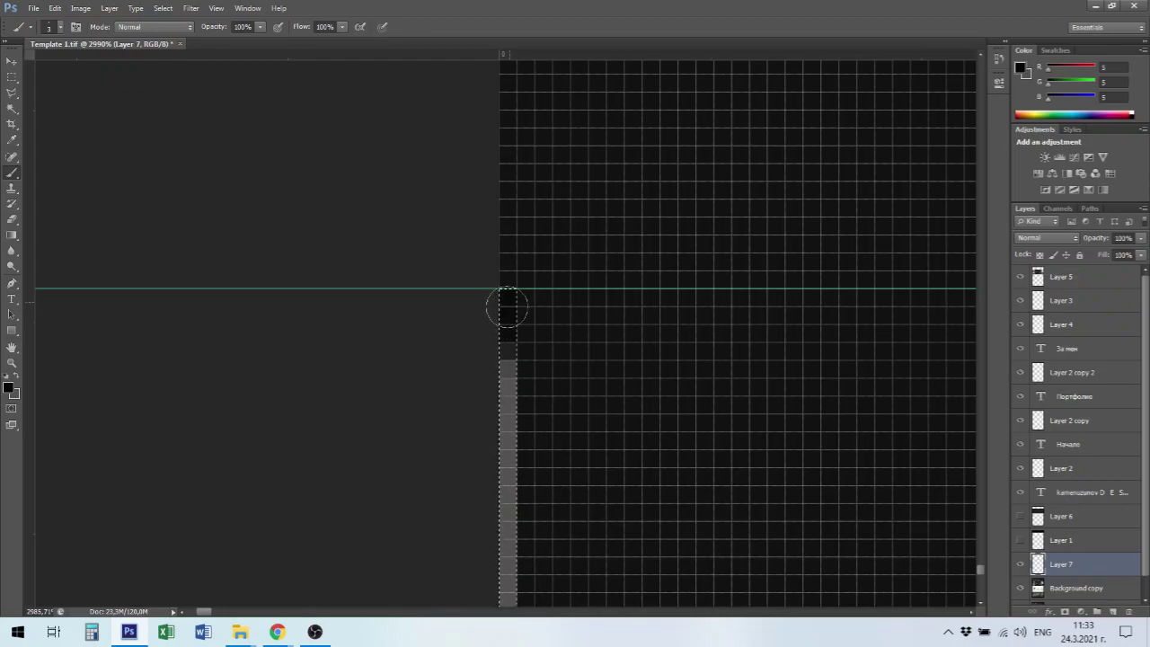
left_click_drag(509, 314, 508, 337)
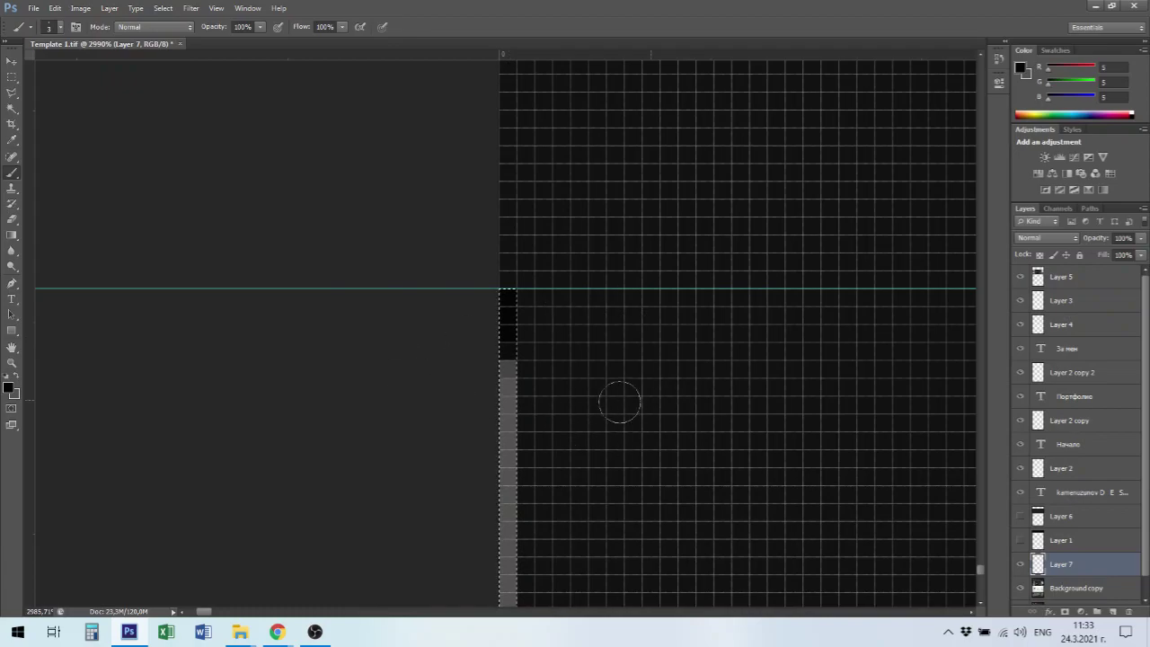
Stretch the Layer 7 gradient strip across the full page width with Free Transform to form the footer band.
key("ctrl+0")
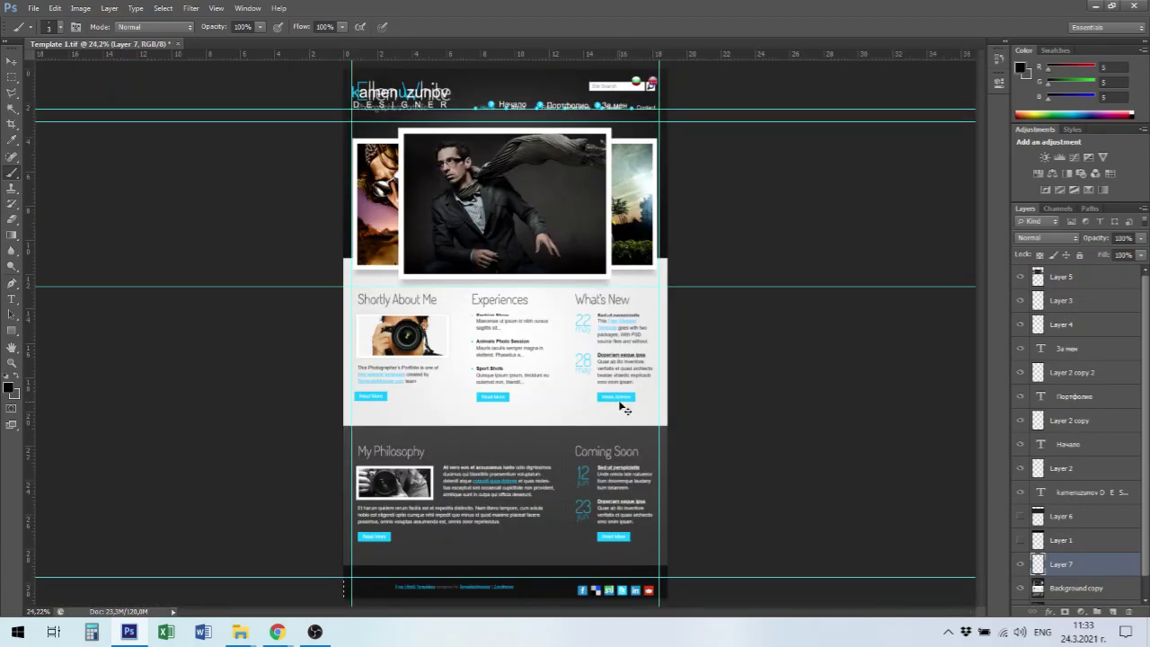
key("ctrl+t")
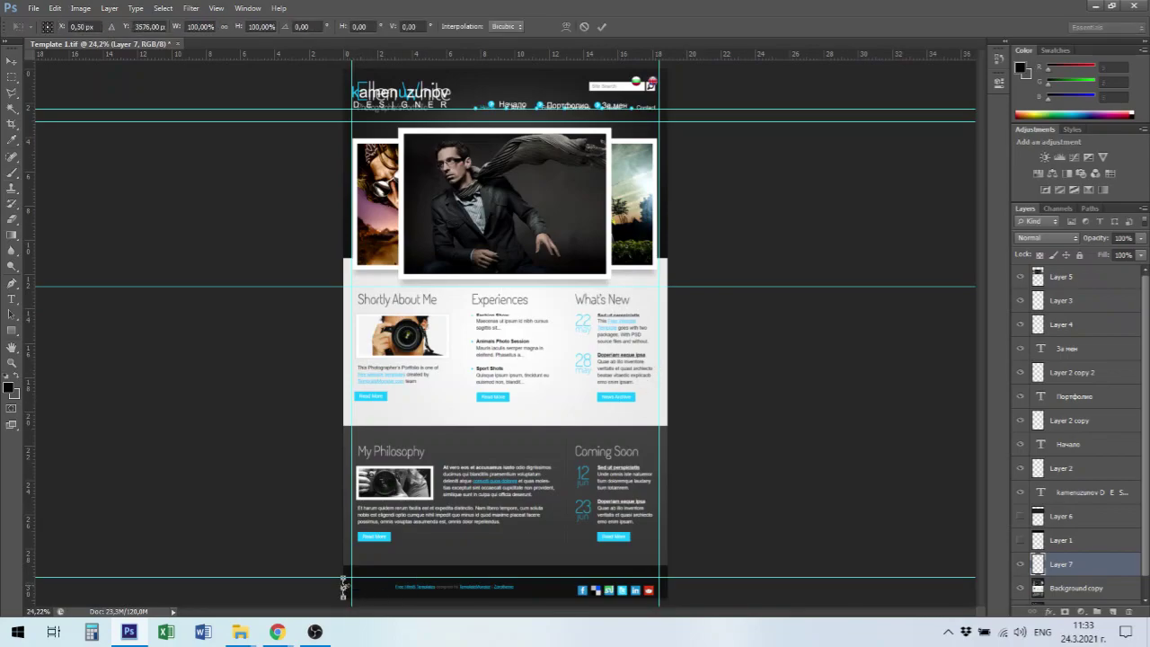
left_click_drag(343, 589, 659, 595)
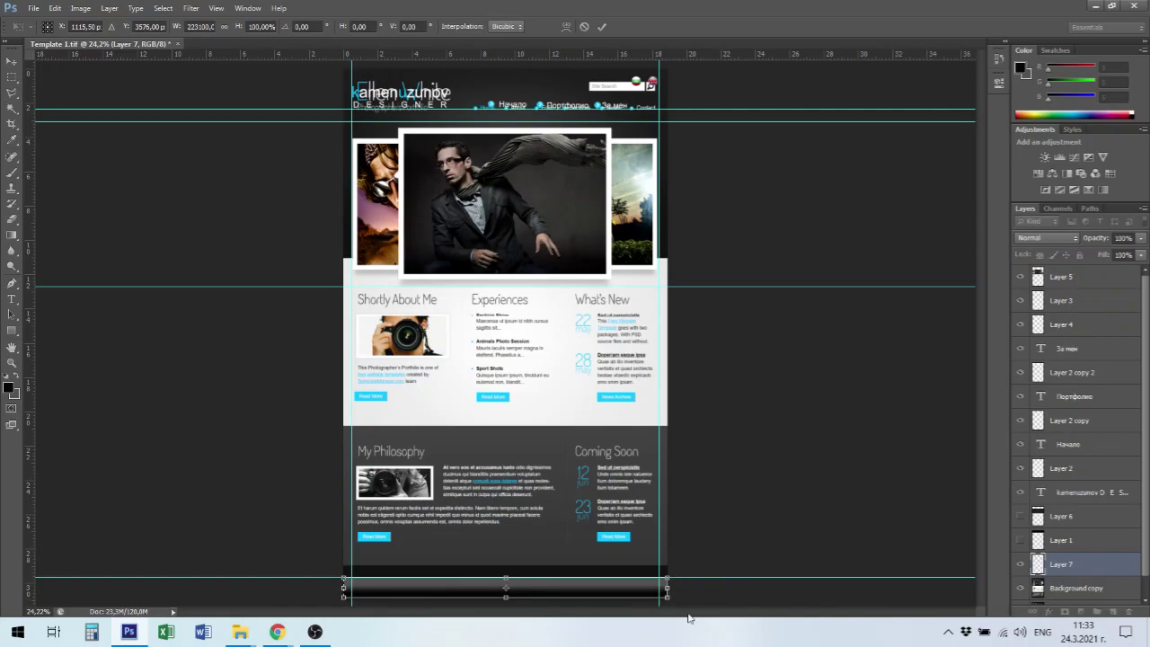
key("Return")
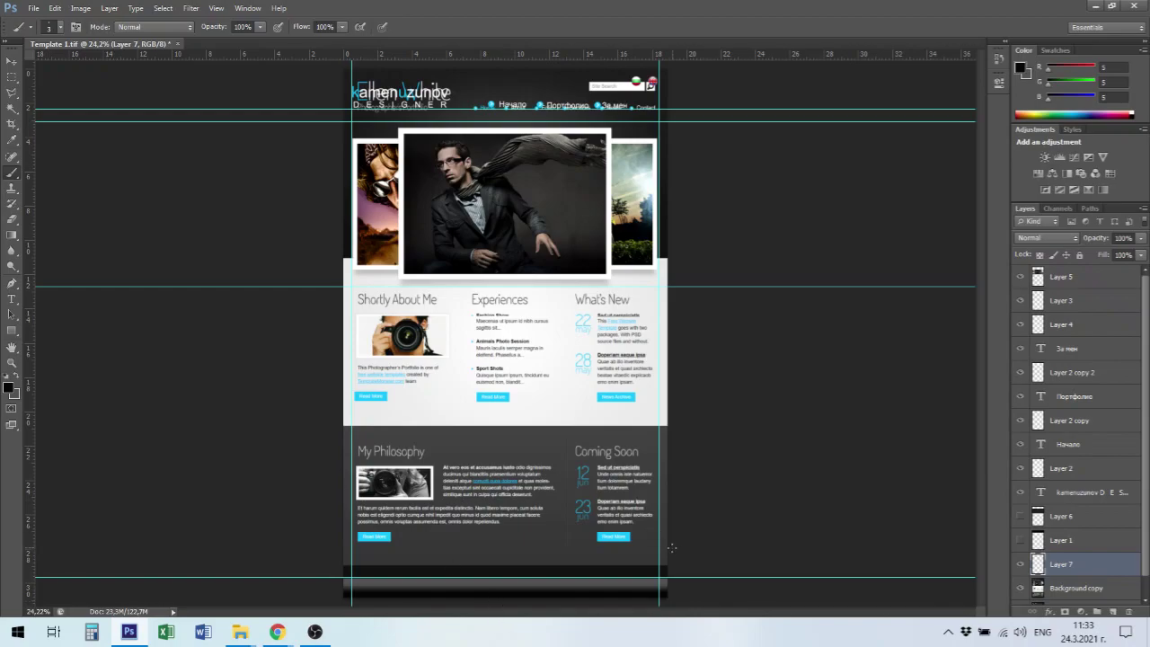
Add a horizontal guide just above the My Philosophy heading, and place Layer 1 above Layer 6 with both layers shown.
left_click_drag(609, 474, 579, 444)
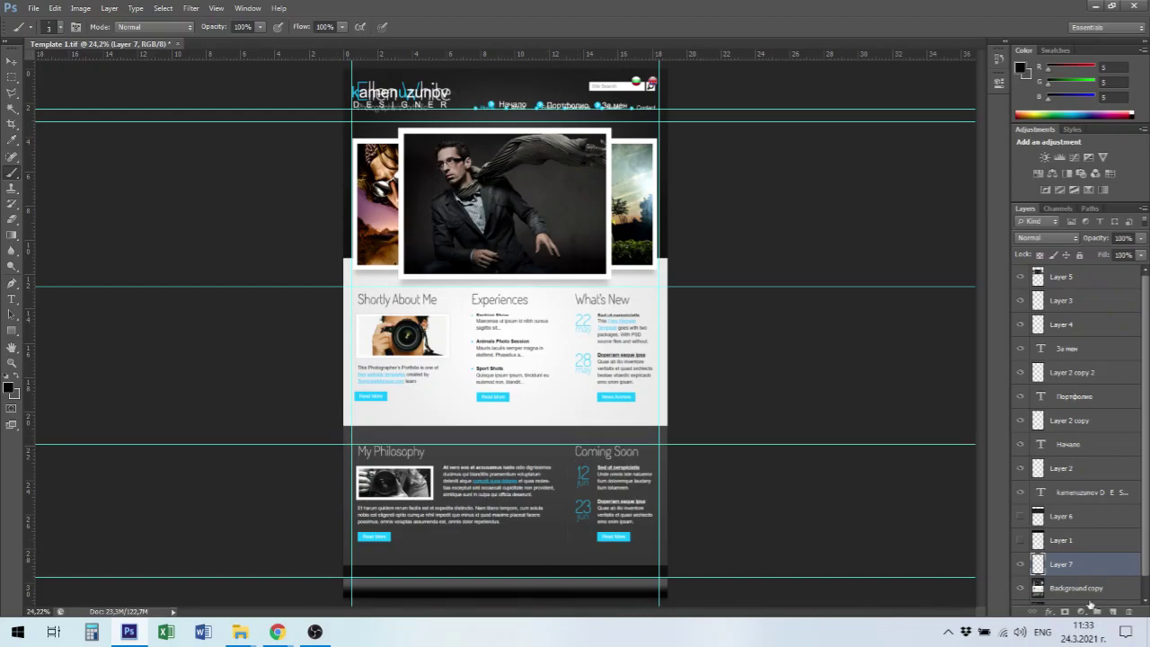
left_click(1021, 564)
left_click(1020, 564)
left_click_drag(1058, 540, 1058, 517)
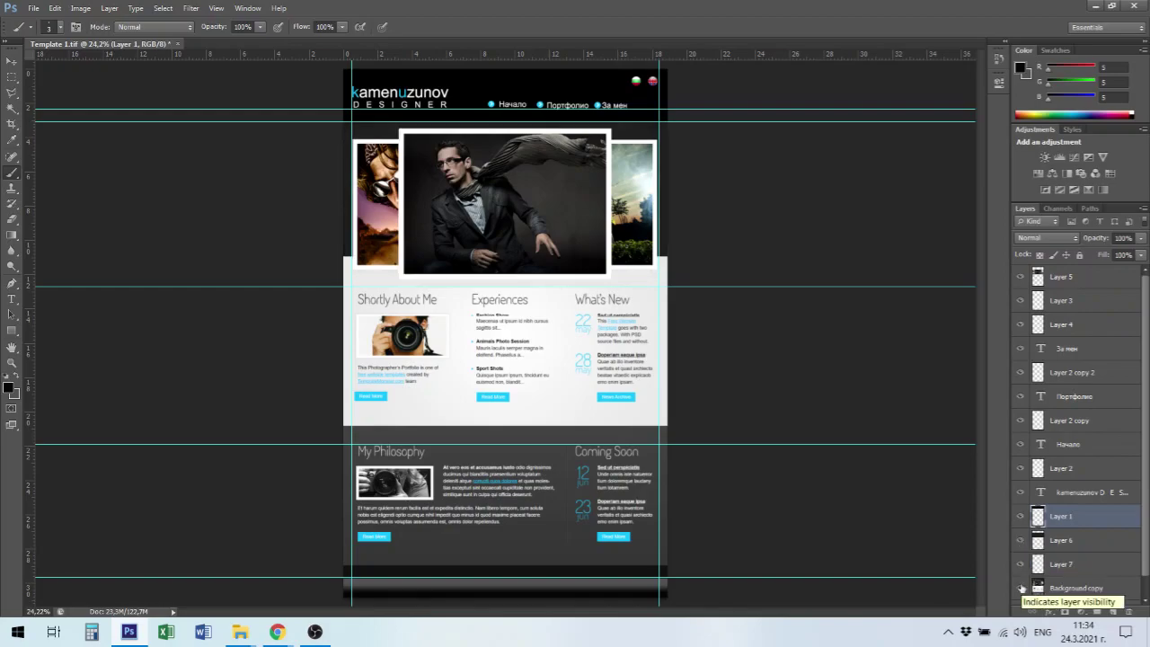
Create a layer above Layer 7 and select a full-width rectangle from the new guide down to the dark footer band.
left_click(1070, 564)
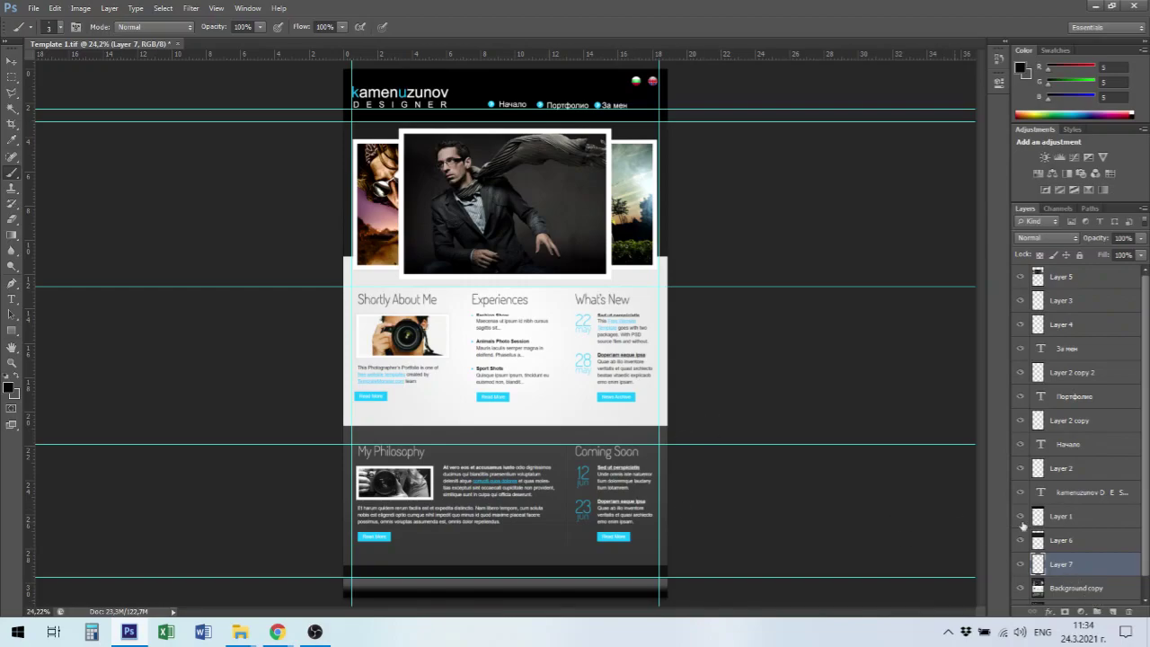
left_click(1113, 612)
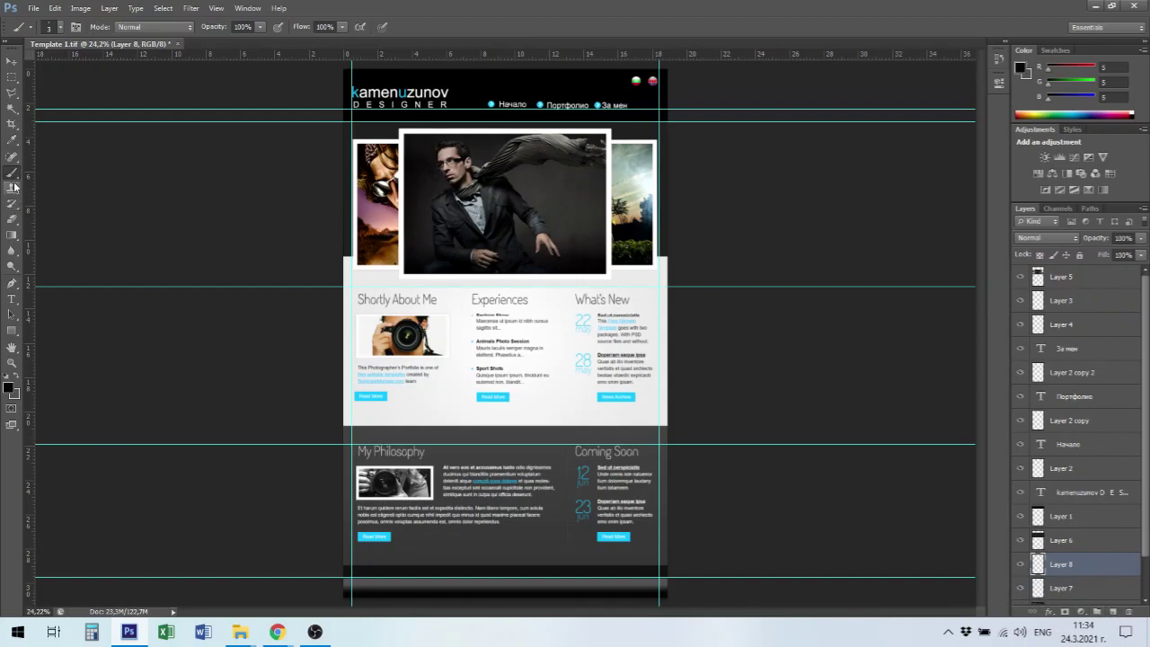
left_click(12, 77)
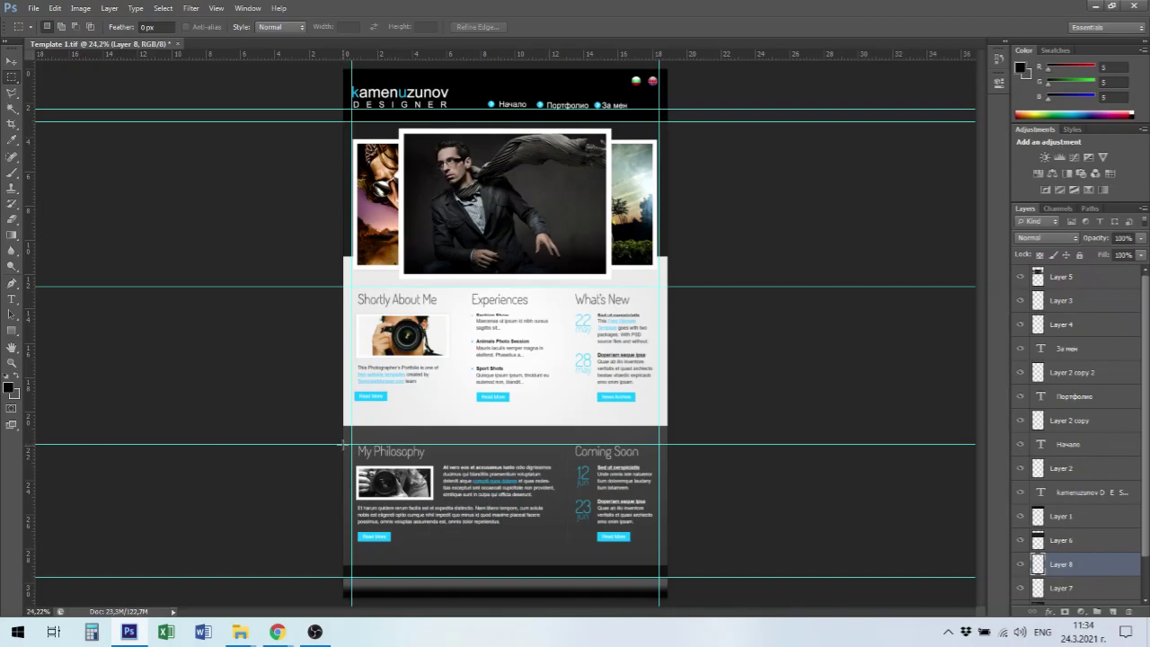
left_click_drag(346, 446, 684, 565)
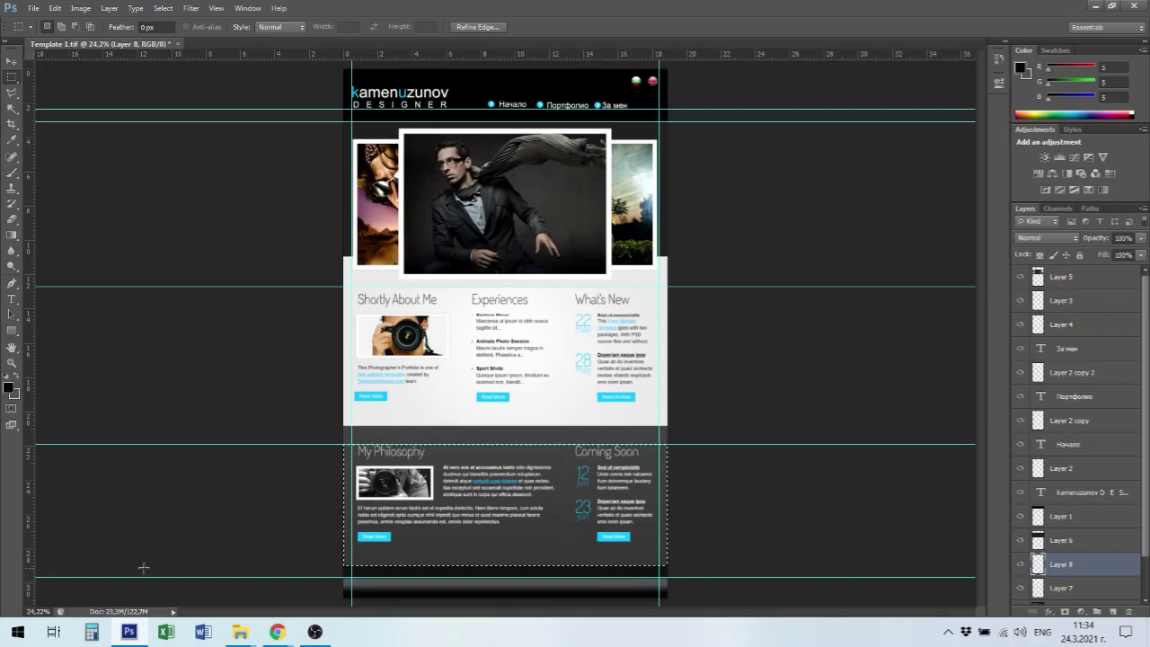
Set the foreground colour to dark grey with RGB 55, 55, 55.
left_click(17, 377)
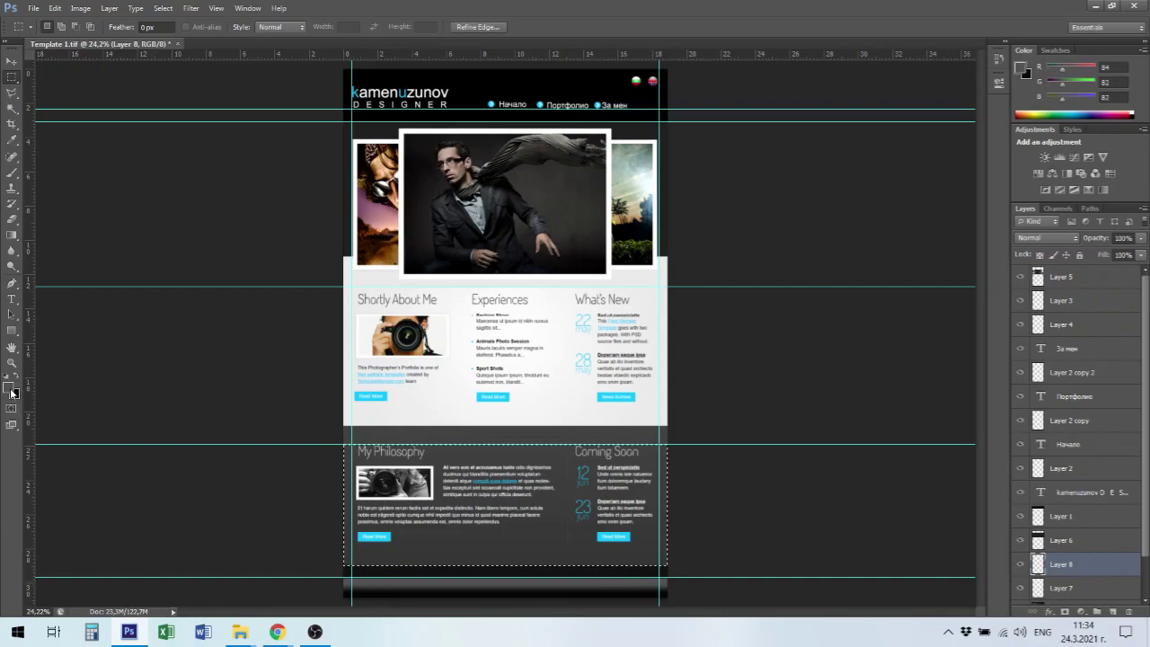
left_click(11, 389)
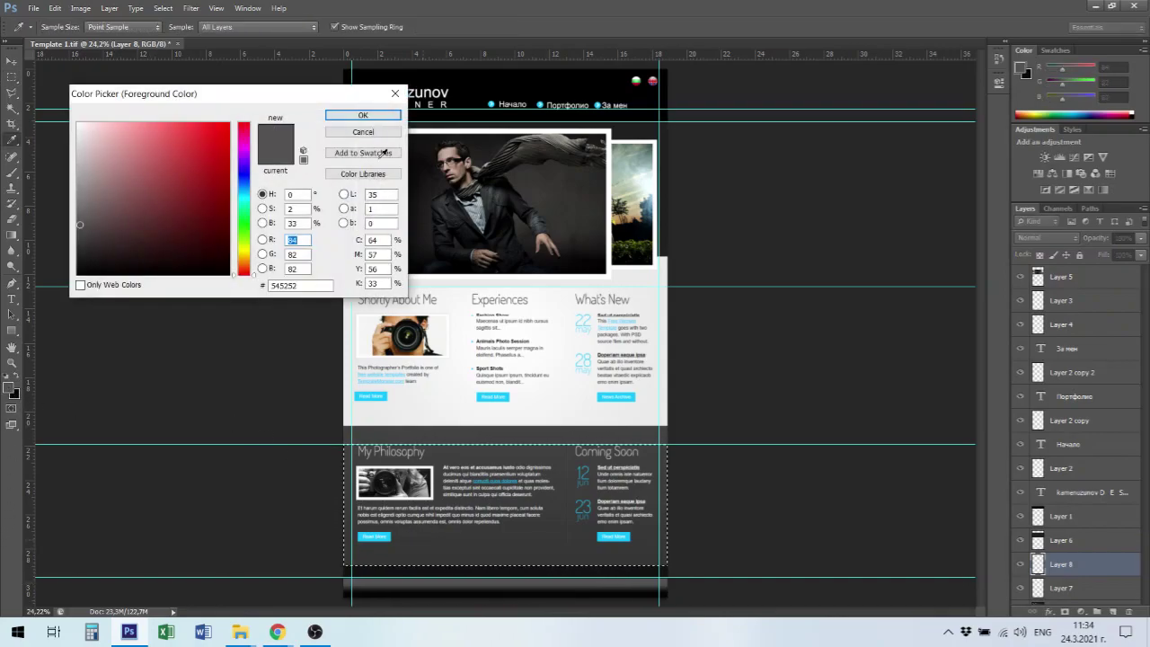
left_click(363, 115)
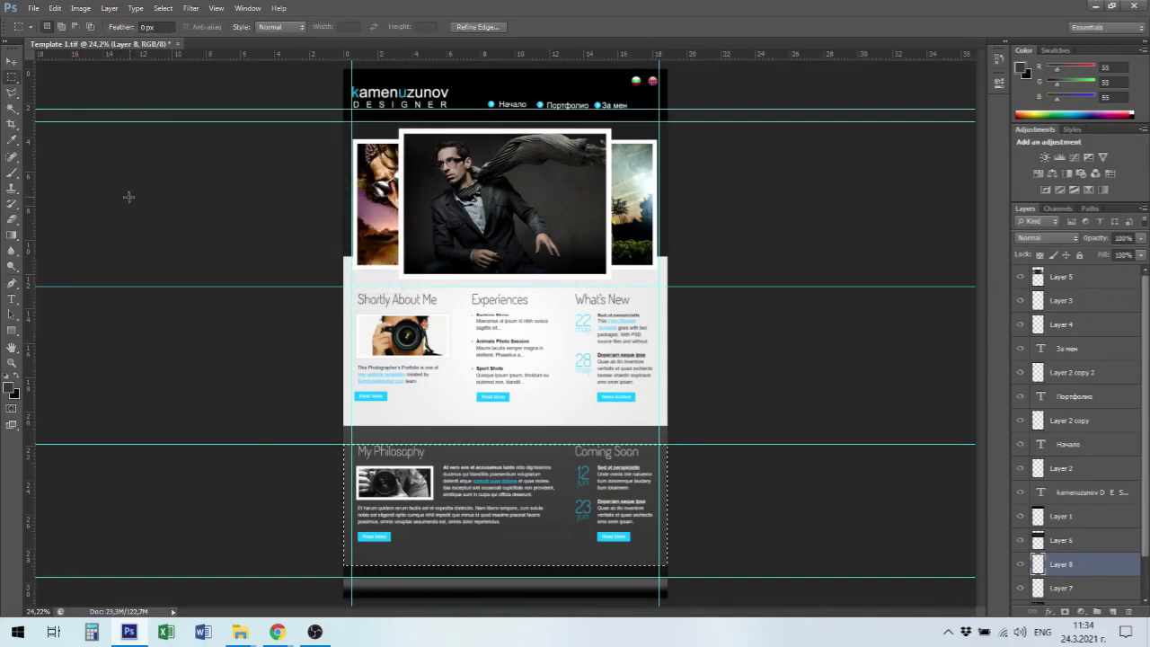
Fill the selected My Philosophy area on Layer 8 with the dark grey using the Paint Bucket, and deselect.
left_click_drag(12, 235, 61, 253)
left_click(460, 548)
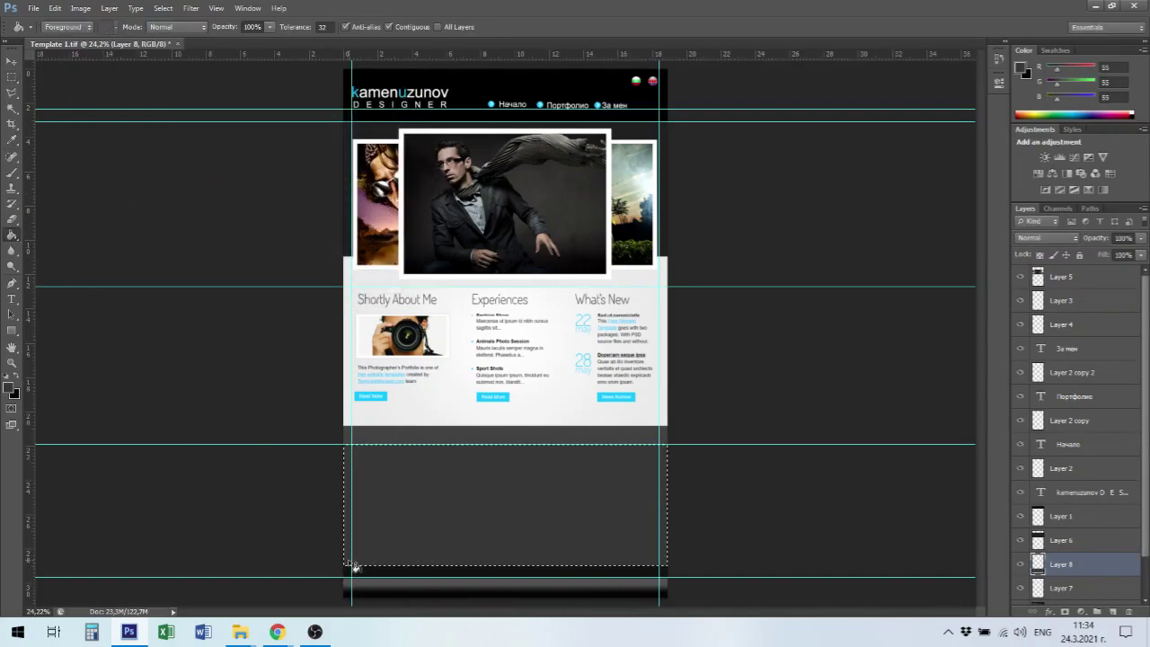
key("ctrl+d")
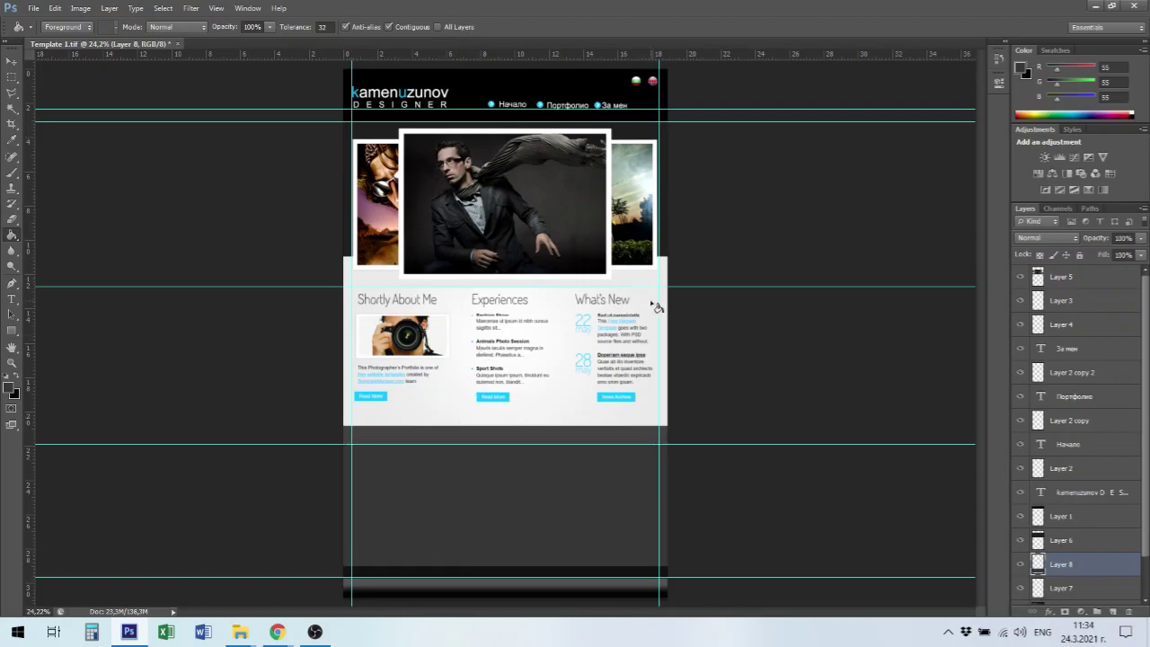
Check Layer 6 by hiding and showing it, and create a new layer above Layer 8.
left_click(1022, 542)
left_click(1022, 542)
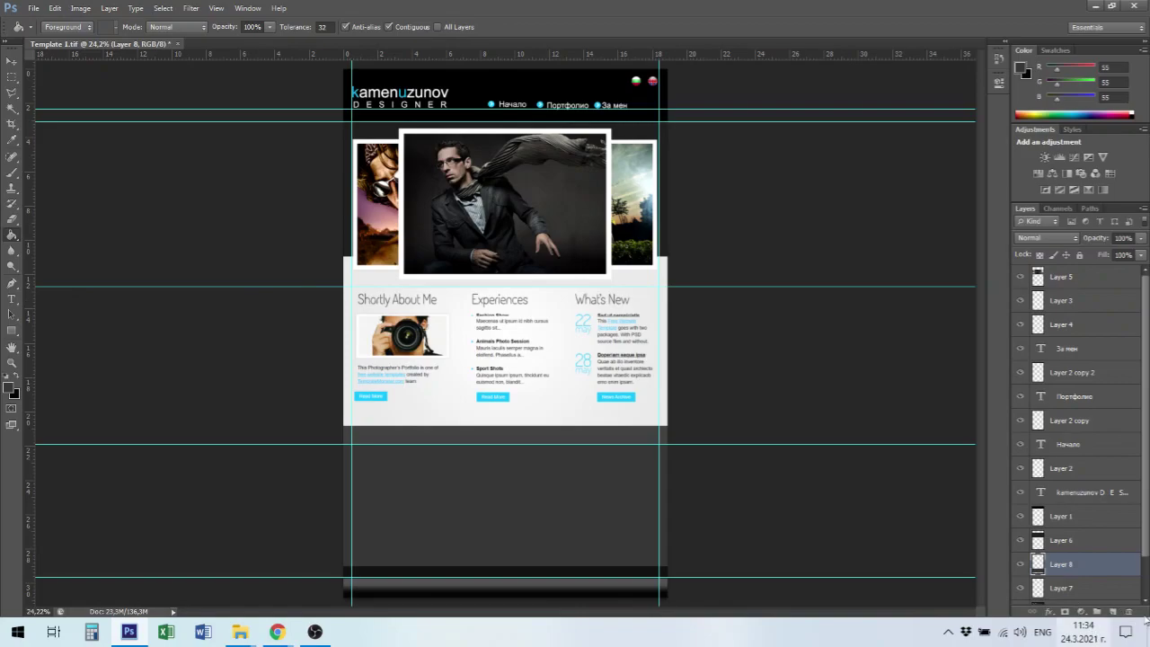
left_click(1114, 612)
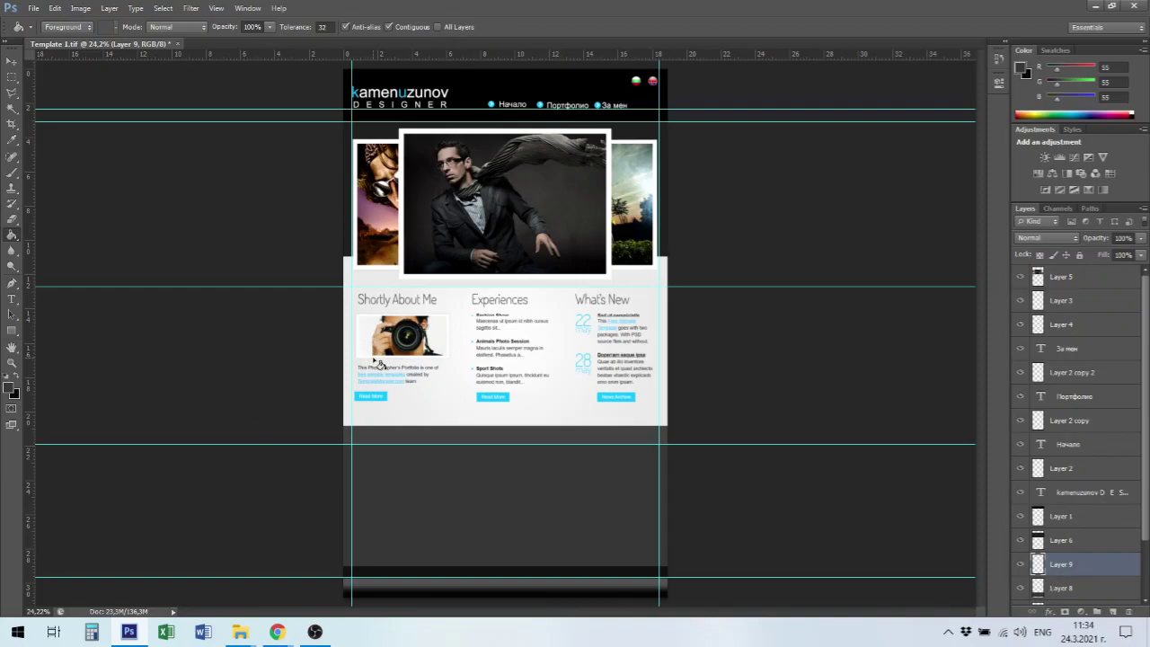
Compare the page with Layer 8 and Layer 9 hidden and shown.
left_click(1022, 590)
left_click(1022, 589)
left_click(1022, 567)
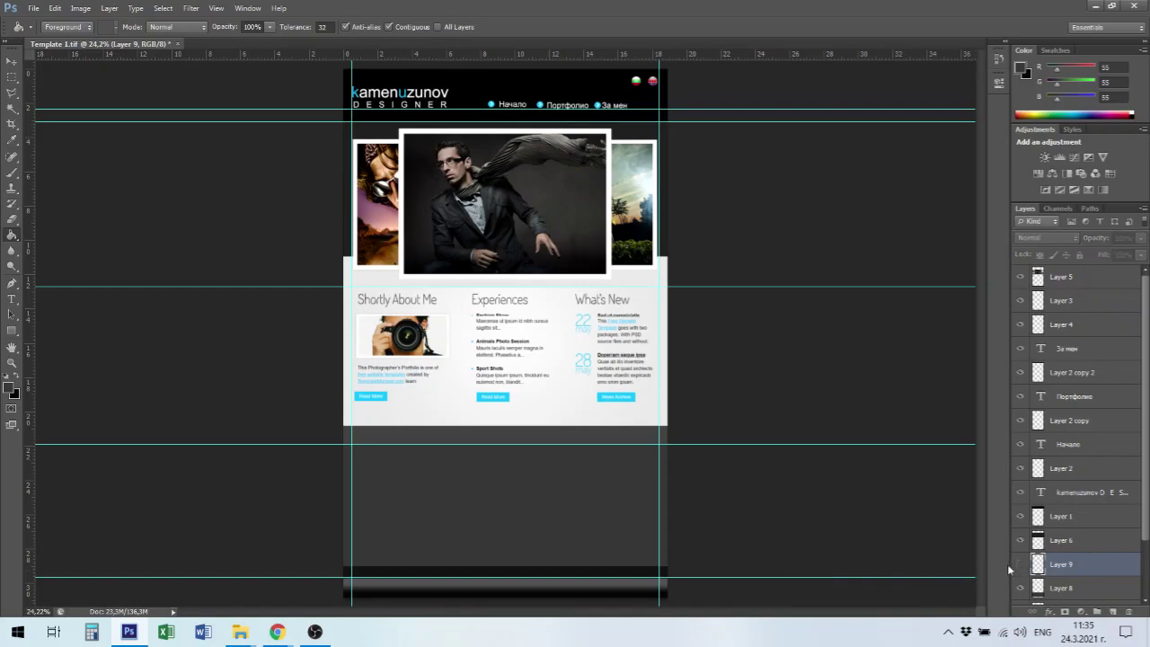
left_click(1022, 566)
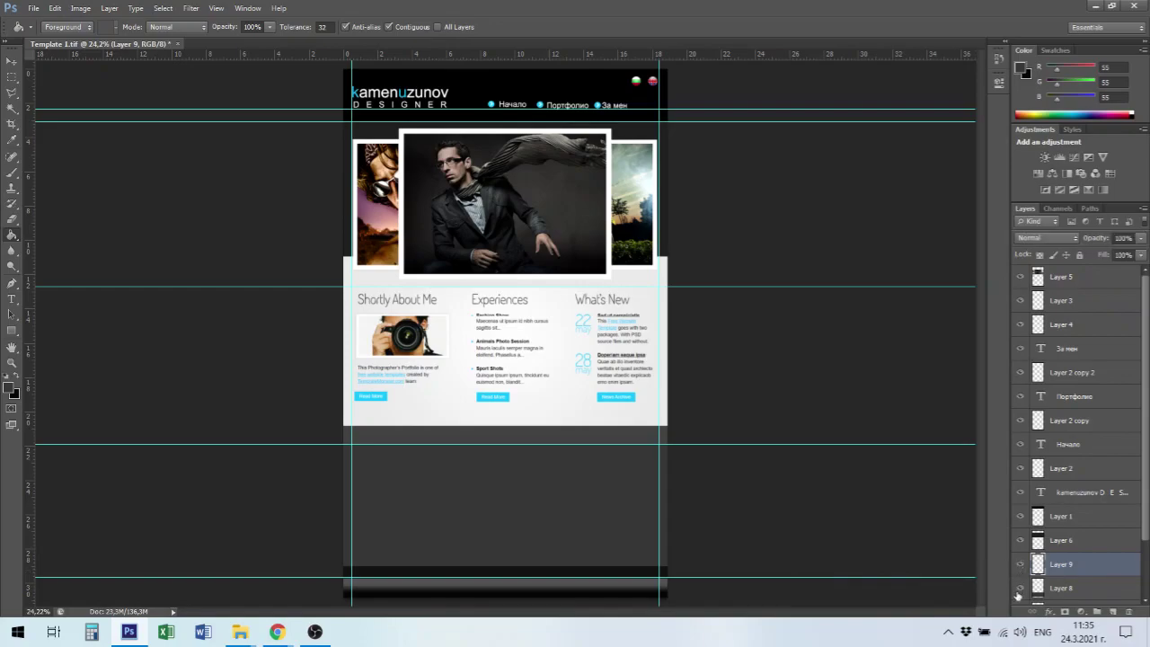
left_click(1022, 590)
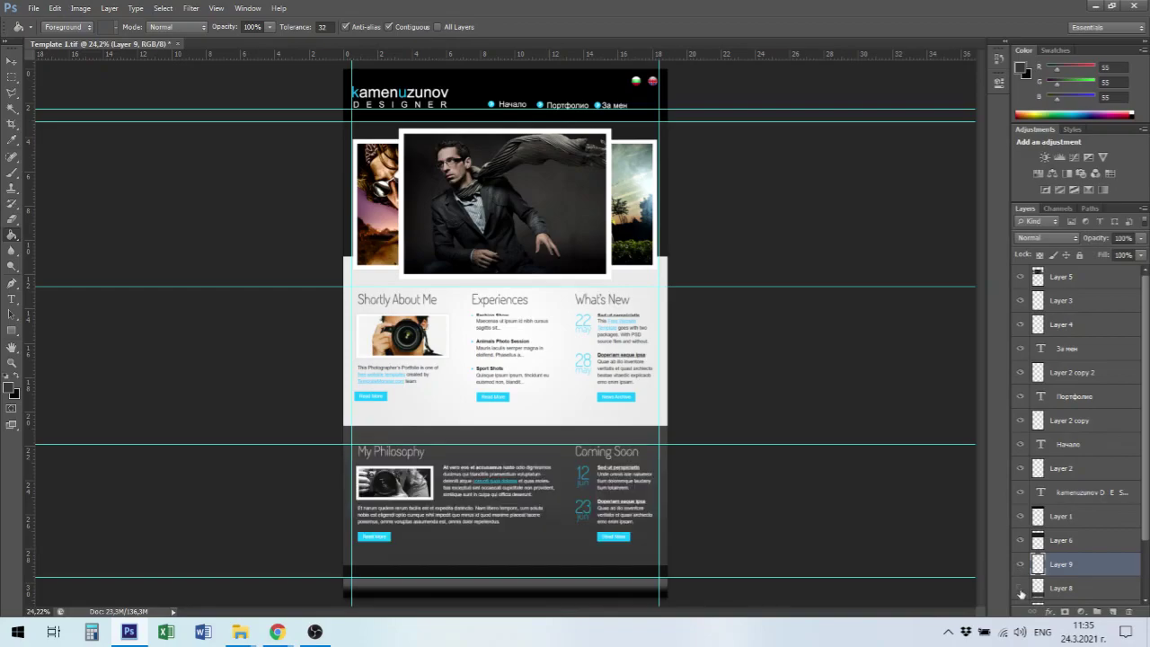
left_click(1021, 590)
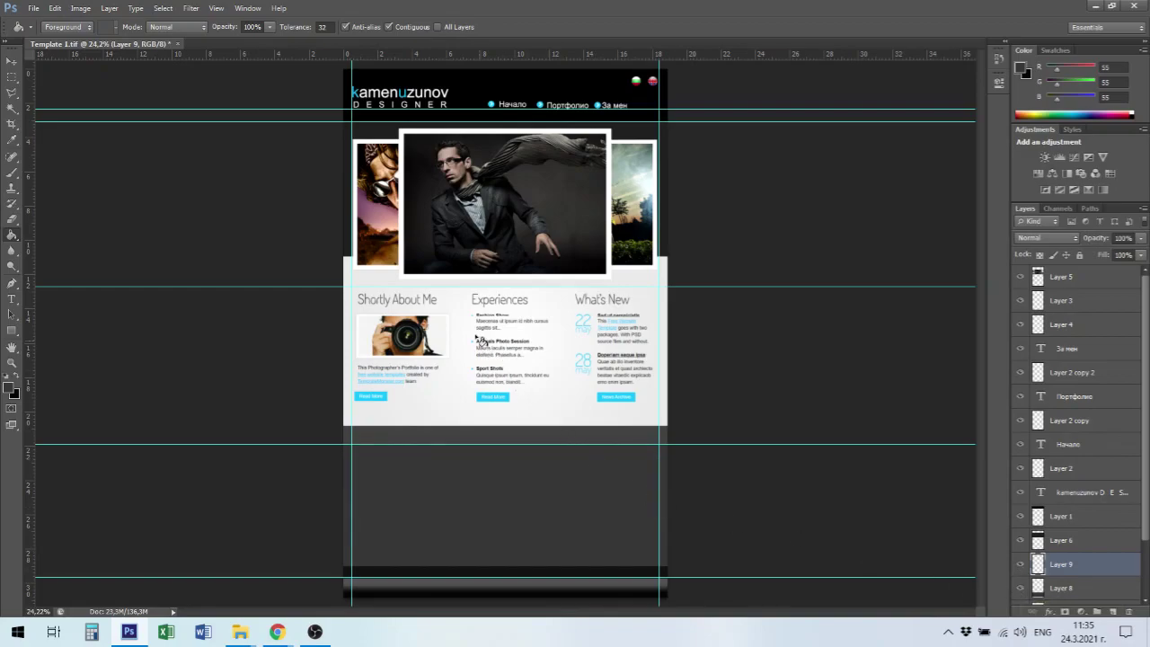
Select the full-width Shortly About Me, Experiences and What's New area between the guides and fill it on Layer 9 with light grey RGB 234, 234, 234.
scroll(493, 348, "up", 5)
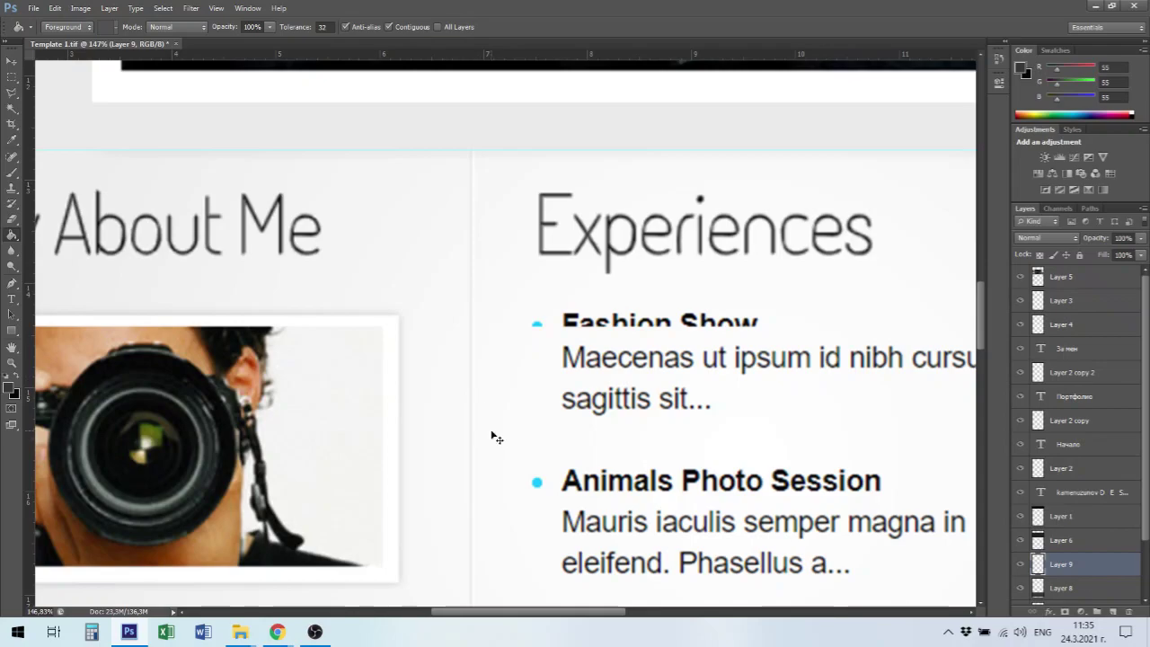
scroll(493, 438, "down", 5)
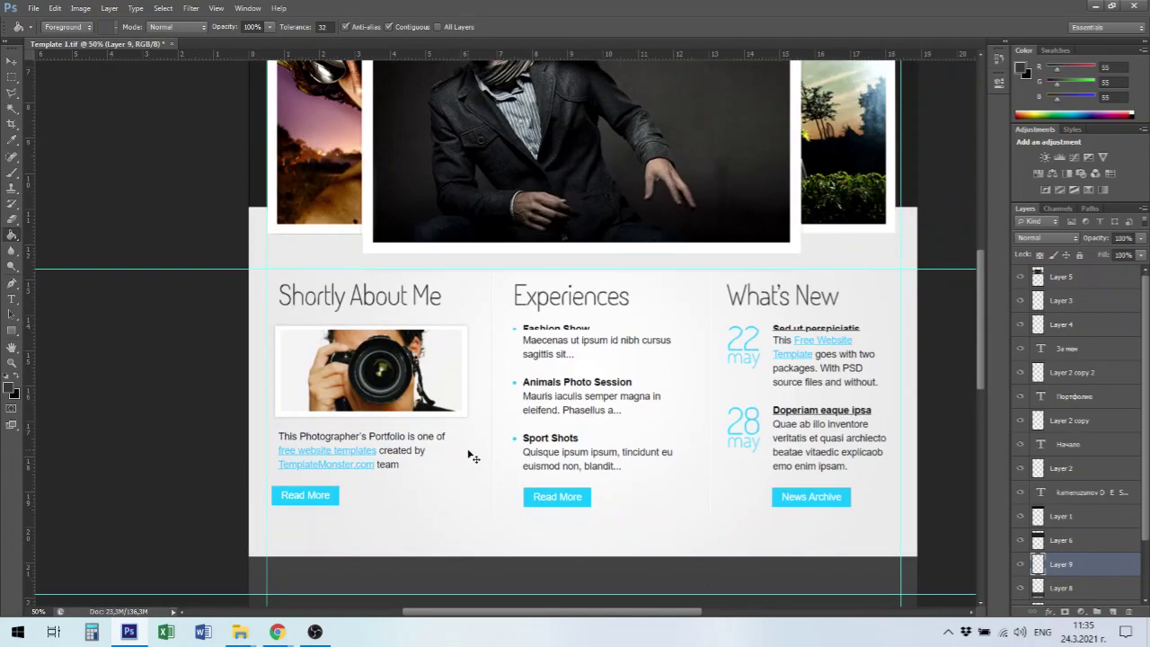
scroll(472, 456, "down", 3)
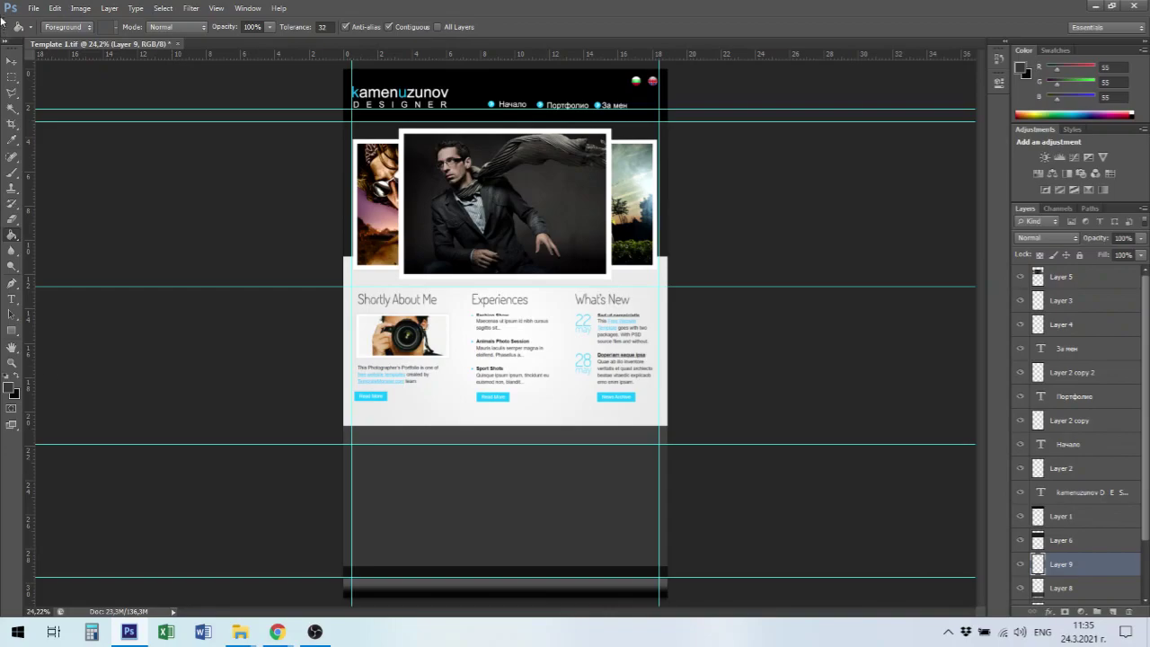
left_click(12, 77)
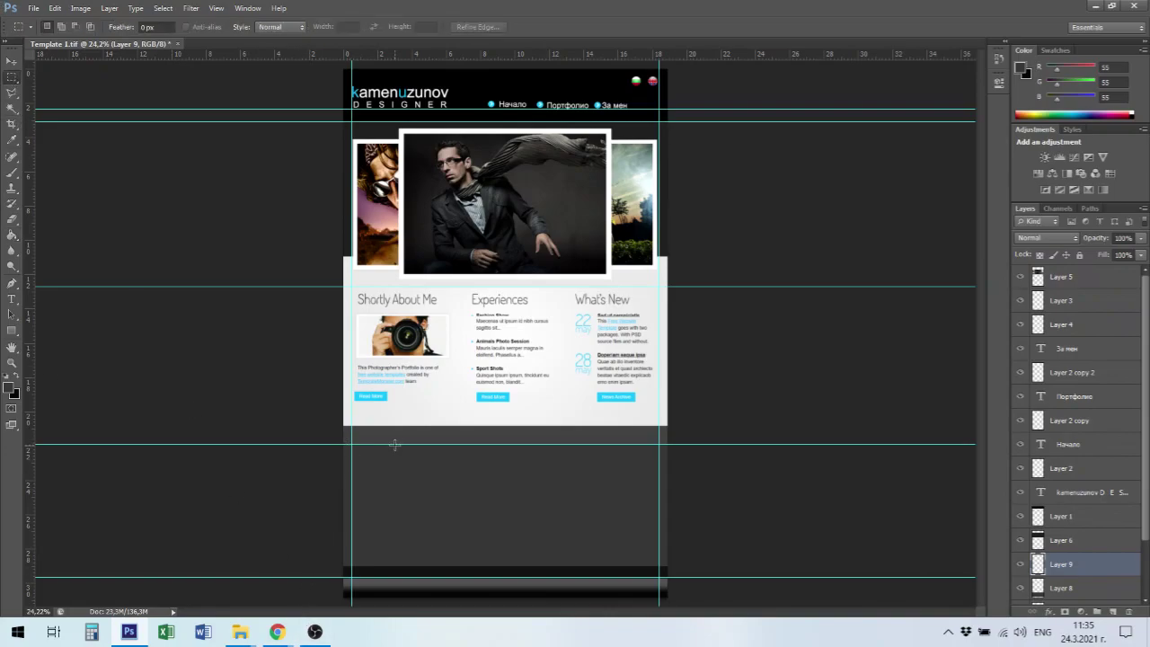
left_click_drag(343, 446, 667, 286)
left_click(12, 393)
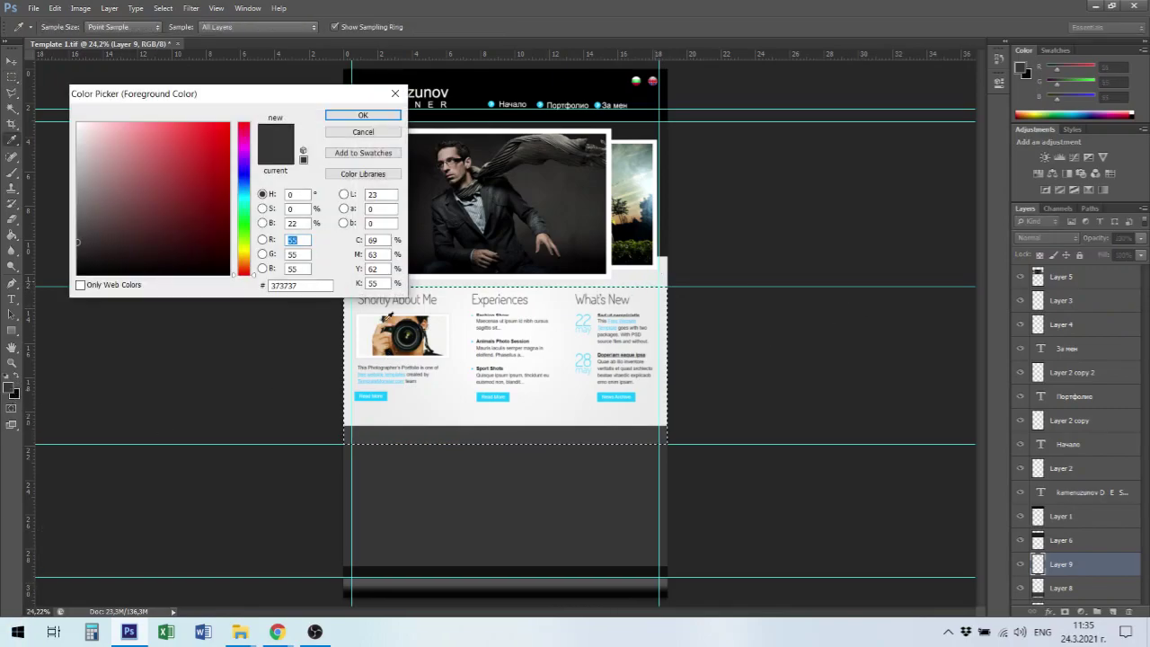
left_click(364, 115)
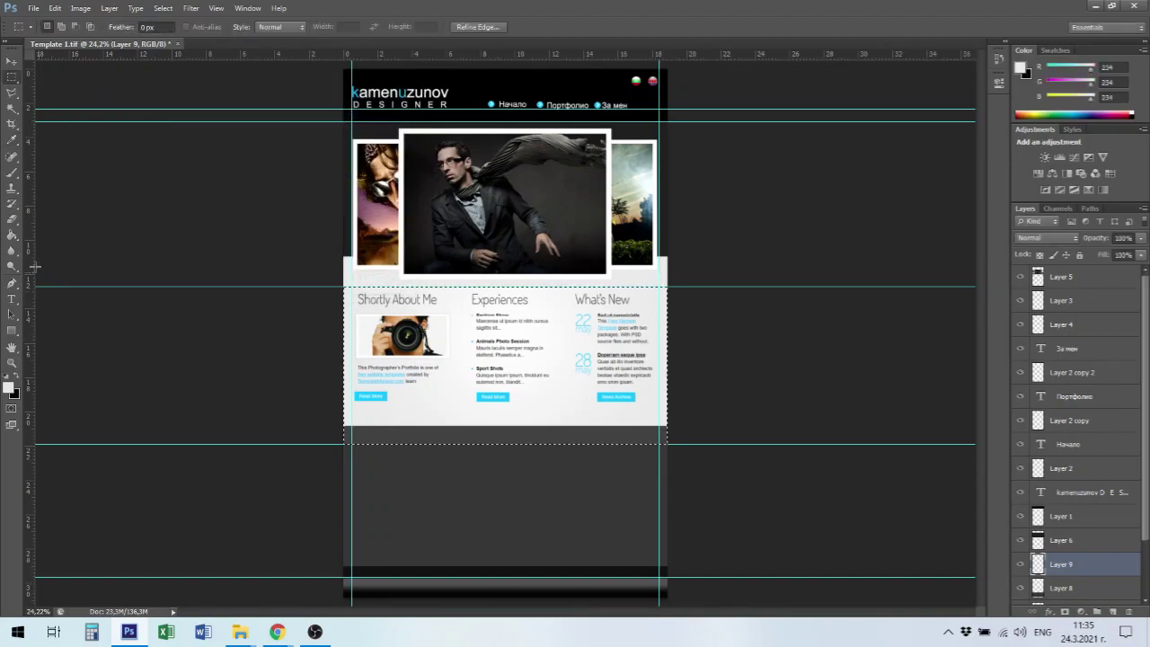
left_click(13, 237)
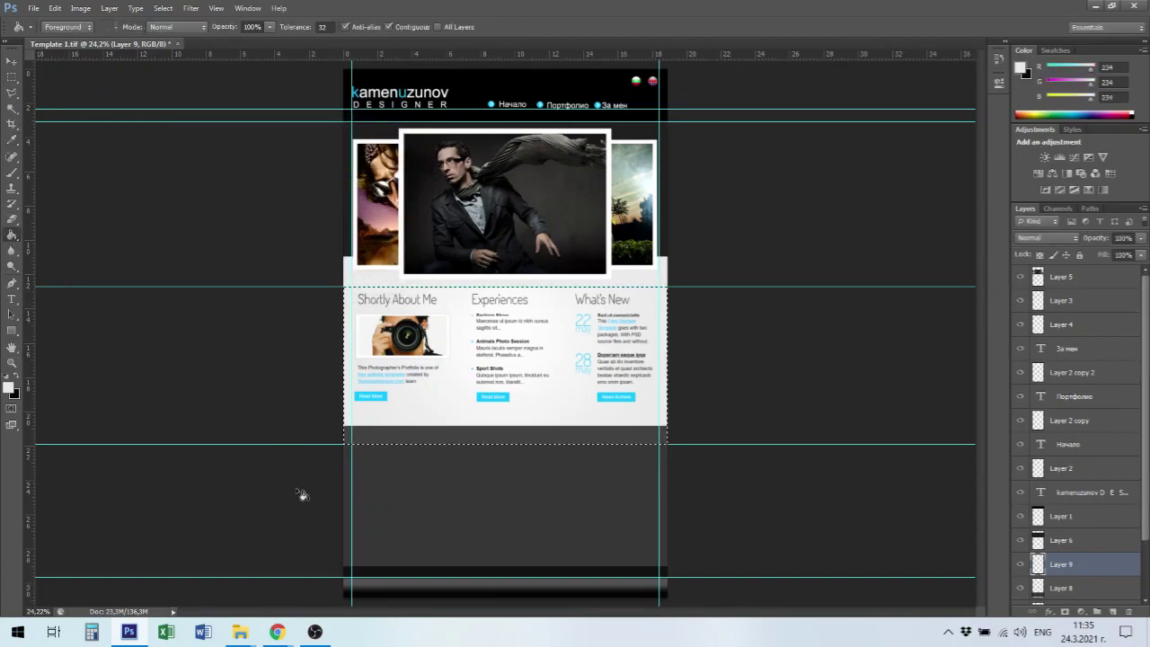
left_click(395, 441)
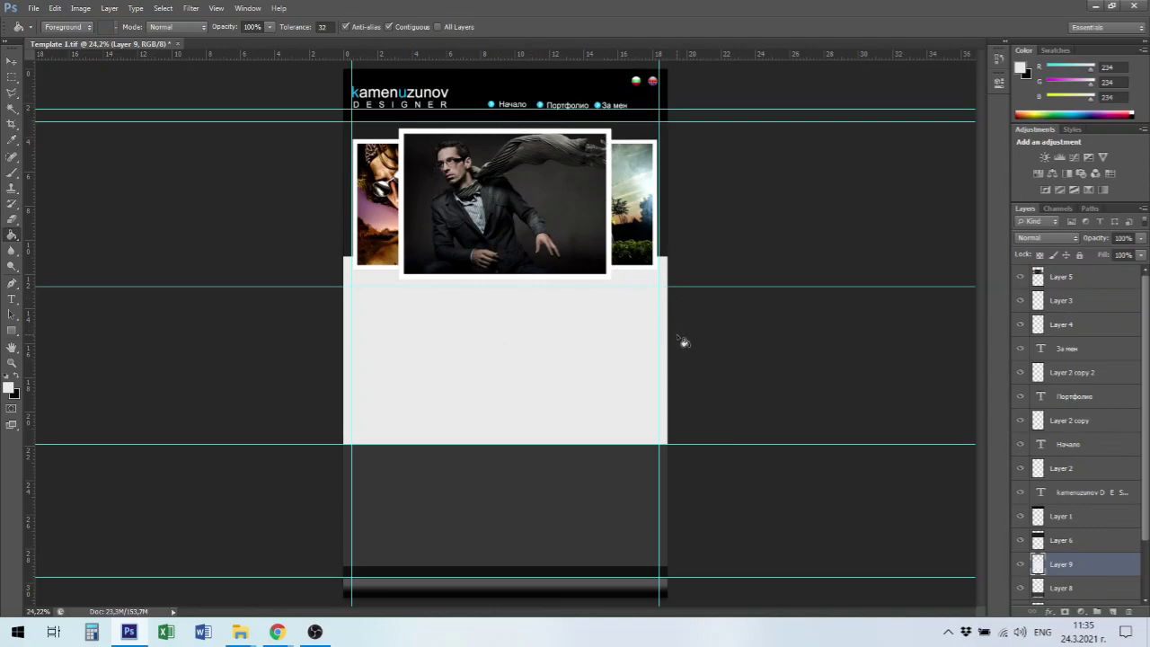
Compare the slider area with the photos on Layer 5 hidden and shown.
left_click(12, 60)
left_click(522, 223)
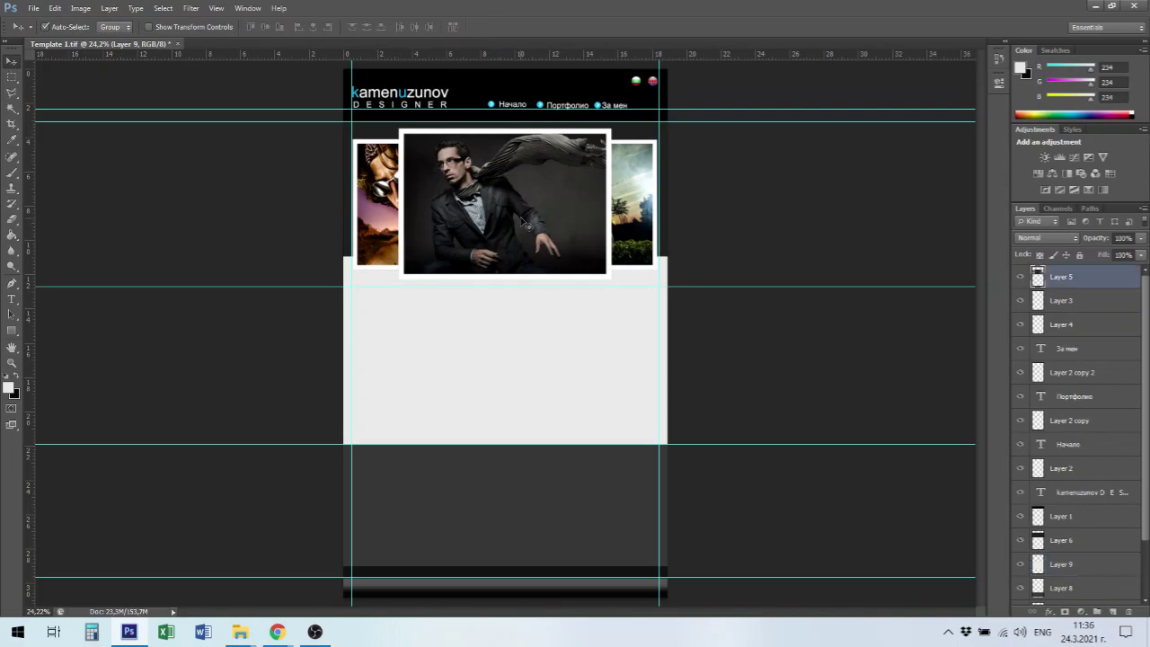
left_click(1021, 277)
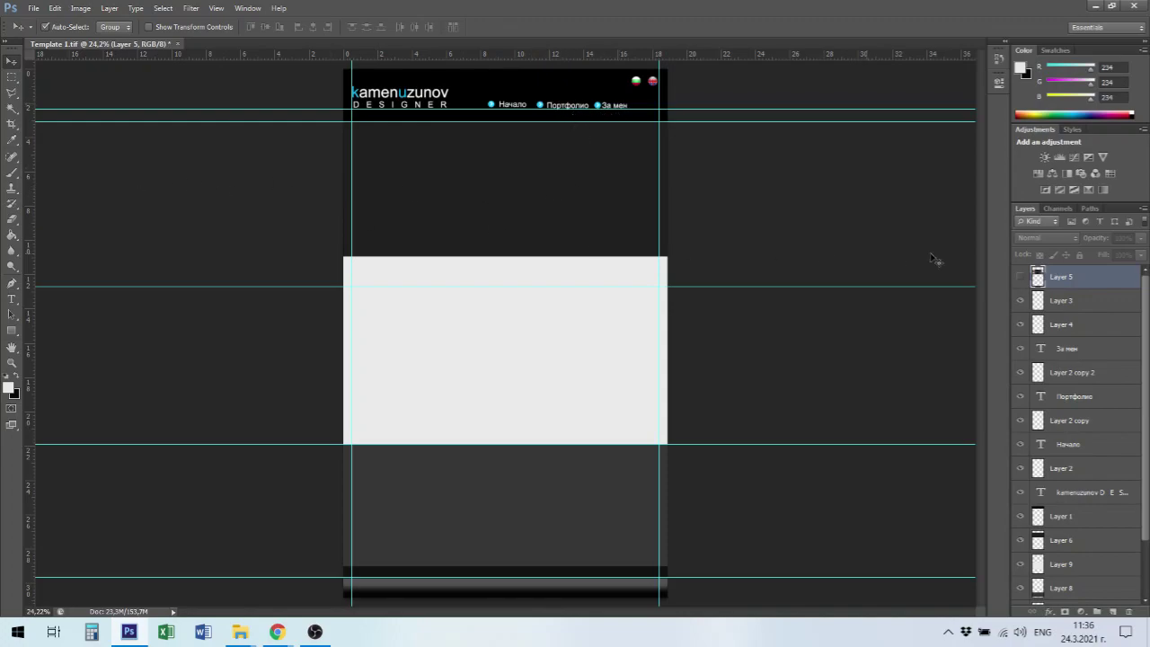
left_click(1020, 278)
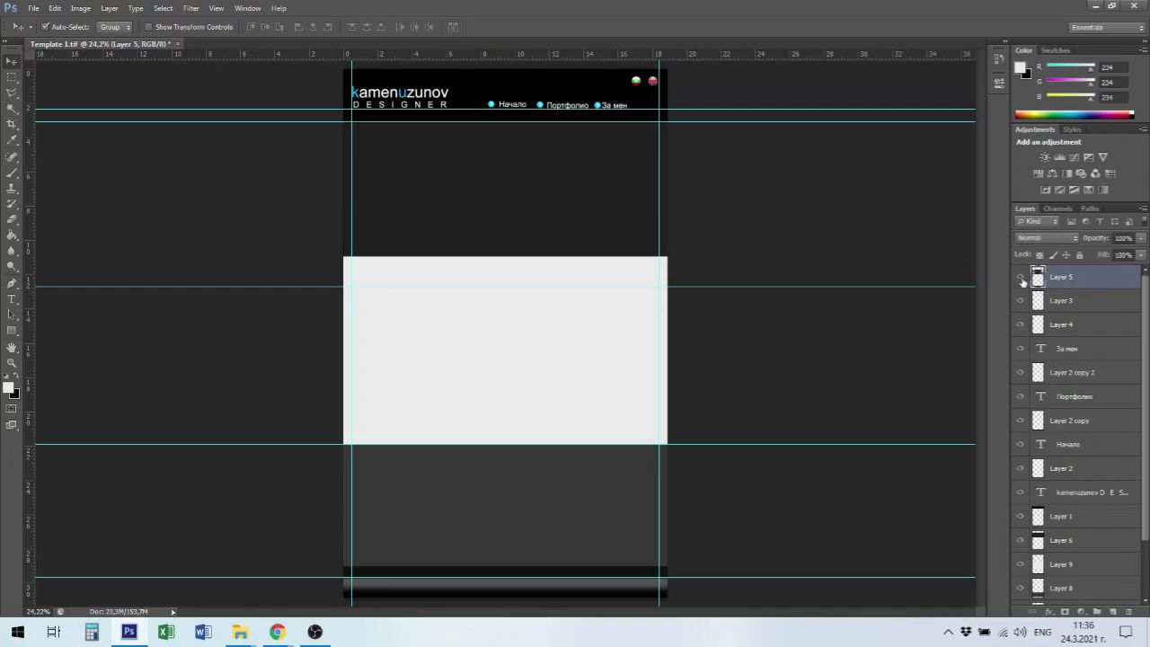
left_click(1022, 279)
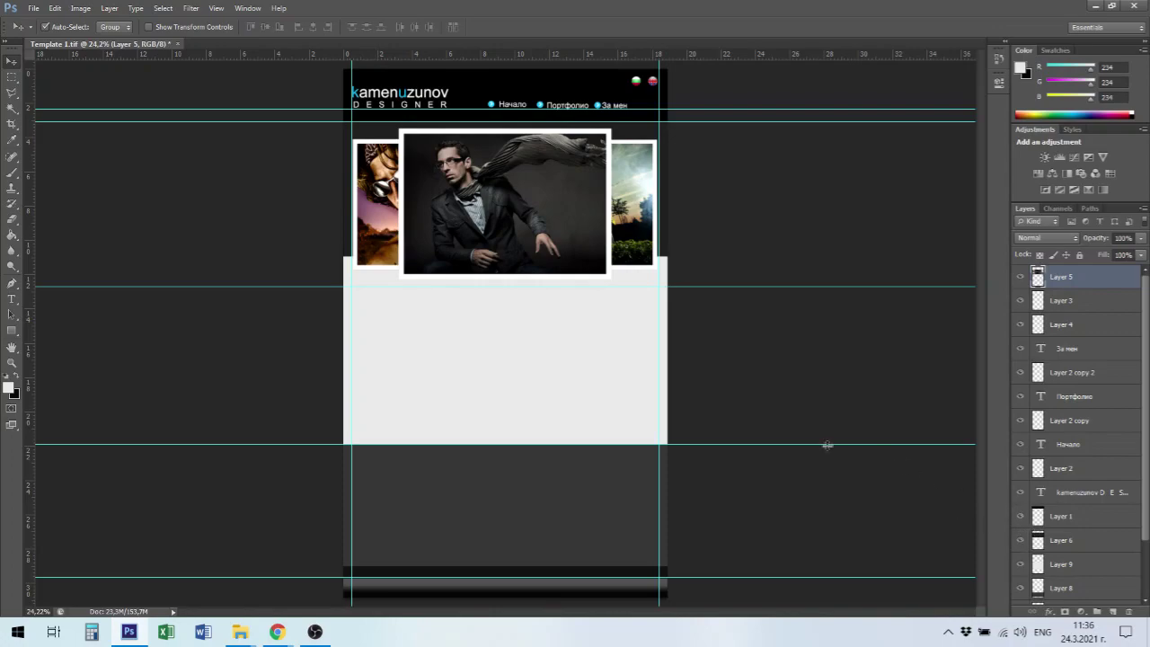
Hide the light grey content band on Layer 9 and make Background copy the active layer.
left_click(501, 360)
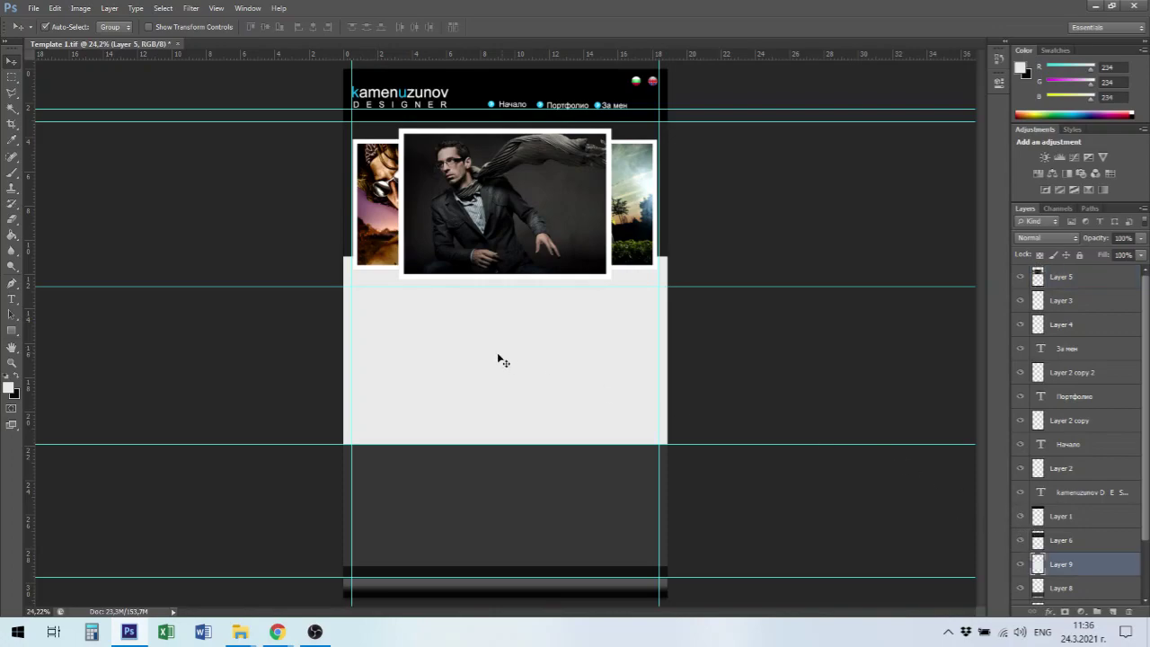
left_click(1020, 565)
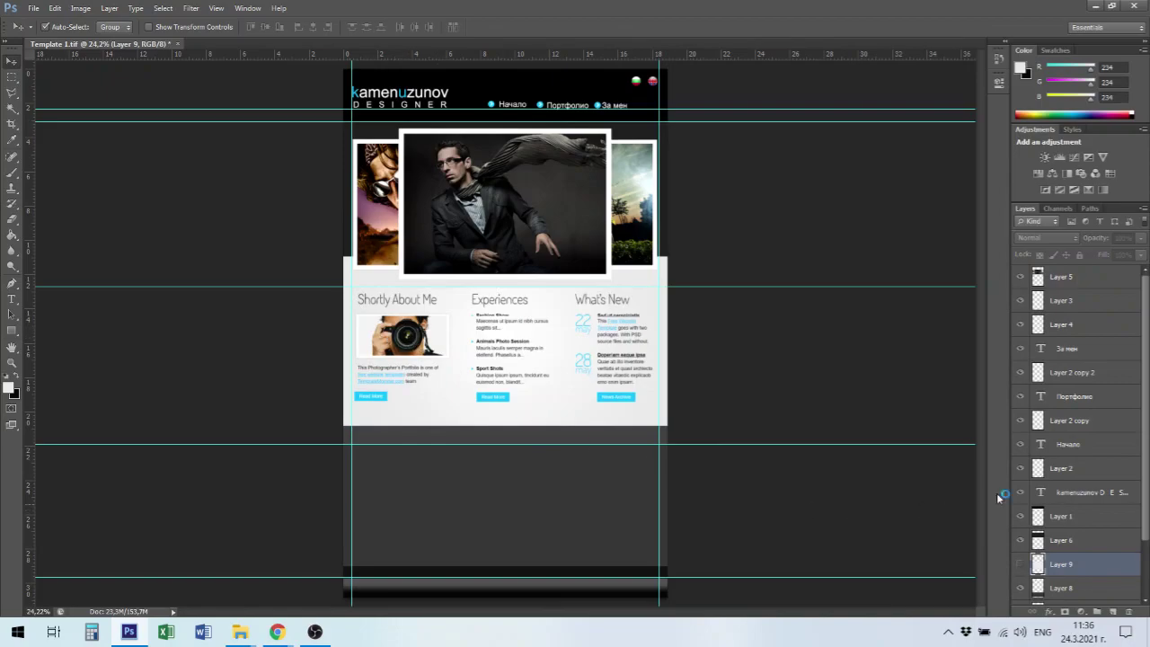
scroll(1147, 514, "down", 3)
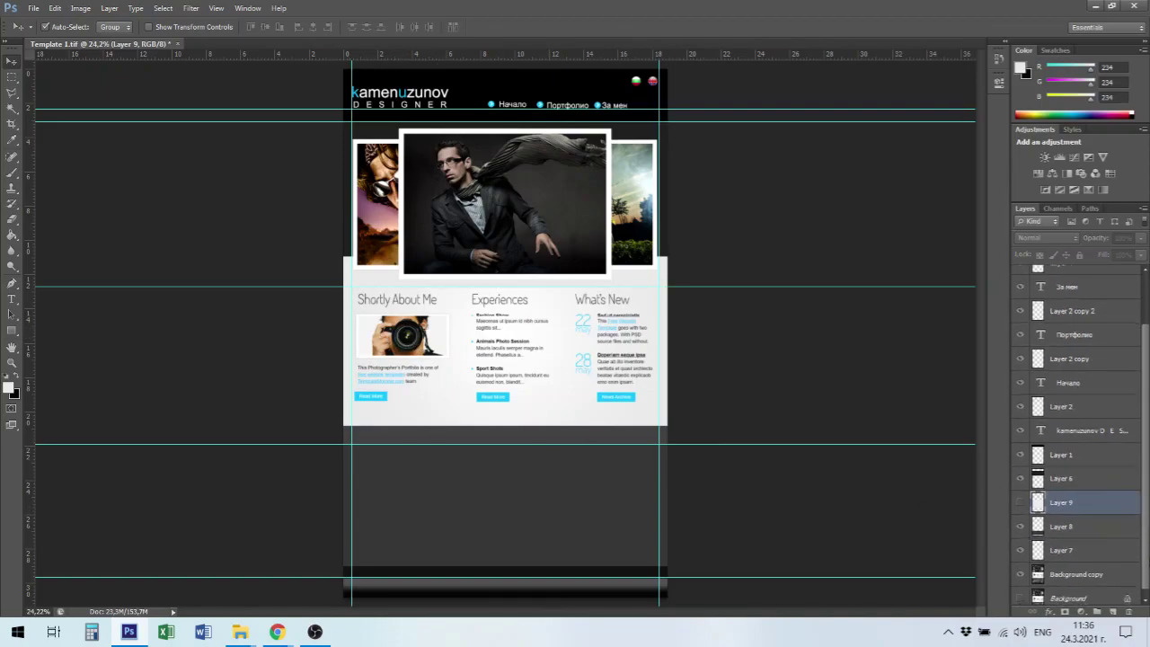
left_click(1078, 569)
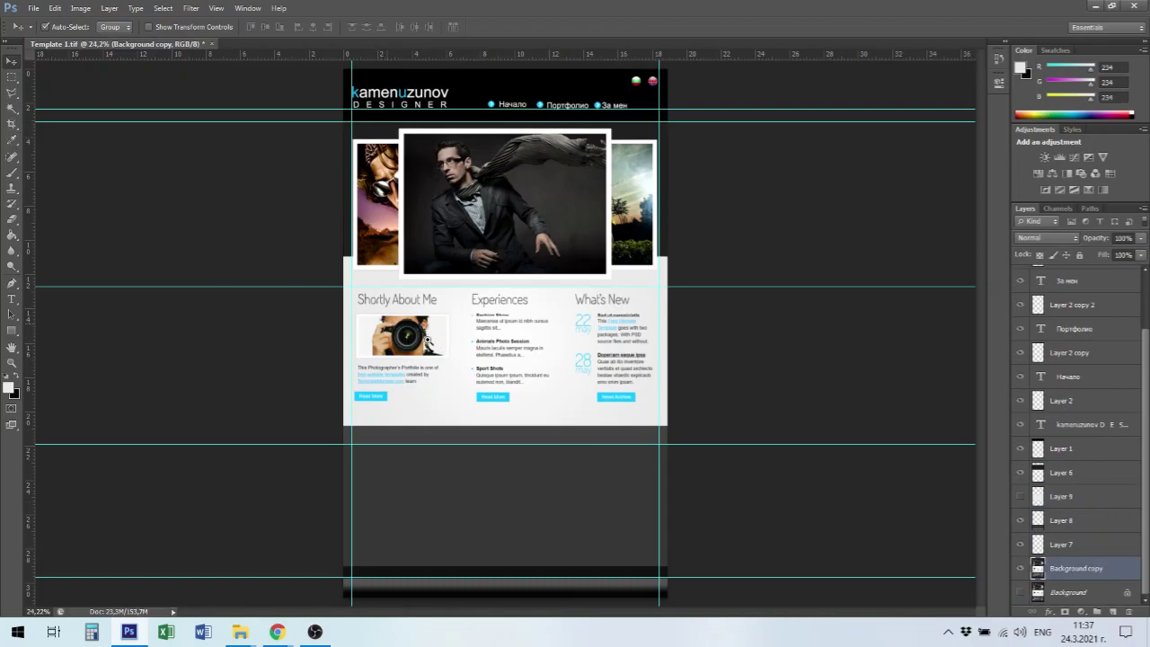
Copy the white-framed camera photo under Shortly About Me from Background copy to a new layer and place it above Layer 9.
left_click_drag(475, 373, 553, 396)
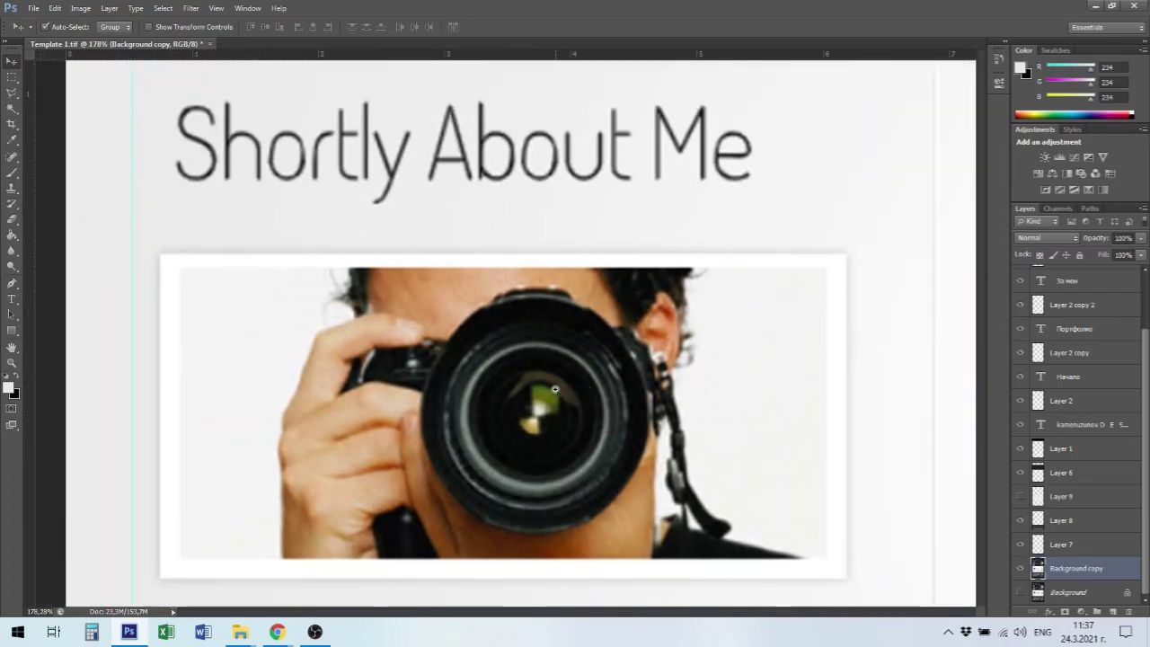
left_click(12, 77)
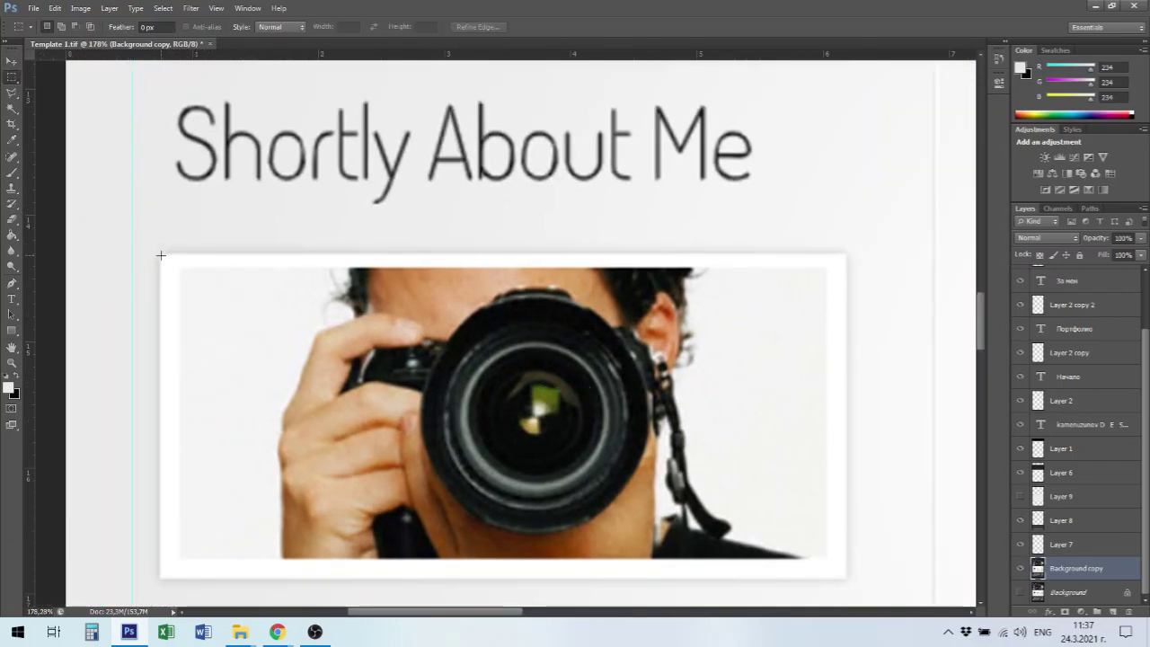
left_click_drag(162, 256, 844, 574)
key("ctrl+j")
left_click_drag(1024, 568, 1022, 501)
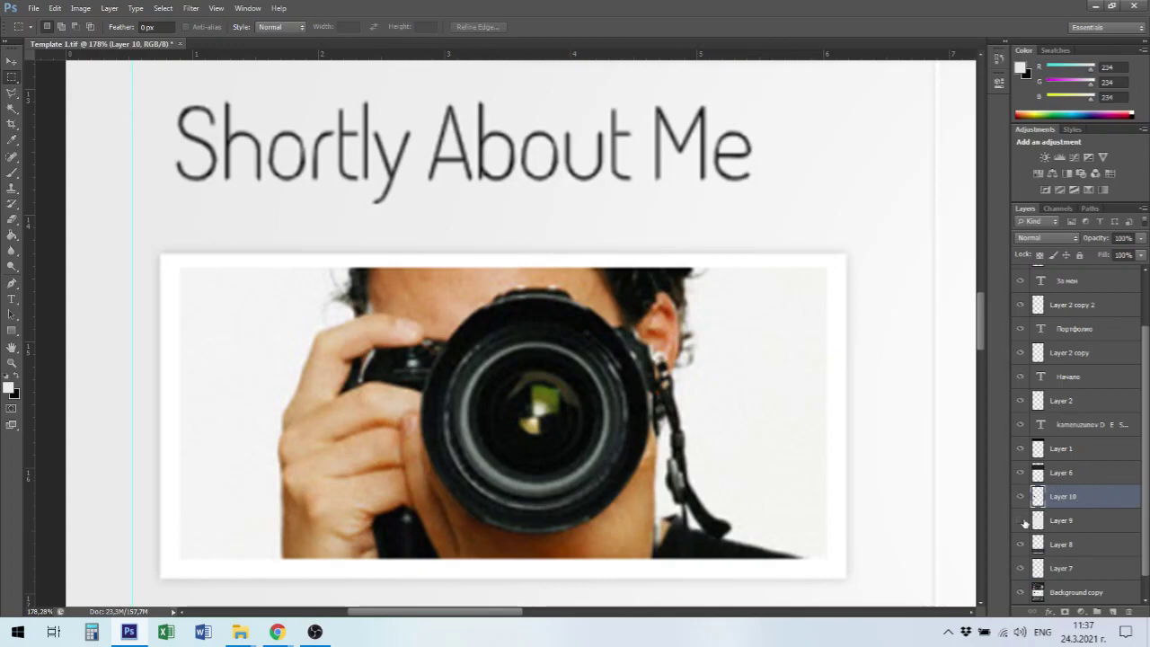
Show Layer 9 again and move the camera photo up, closer to the upper edge of the content area.
left_click(1021, 520)
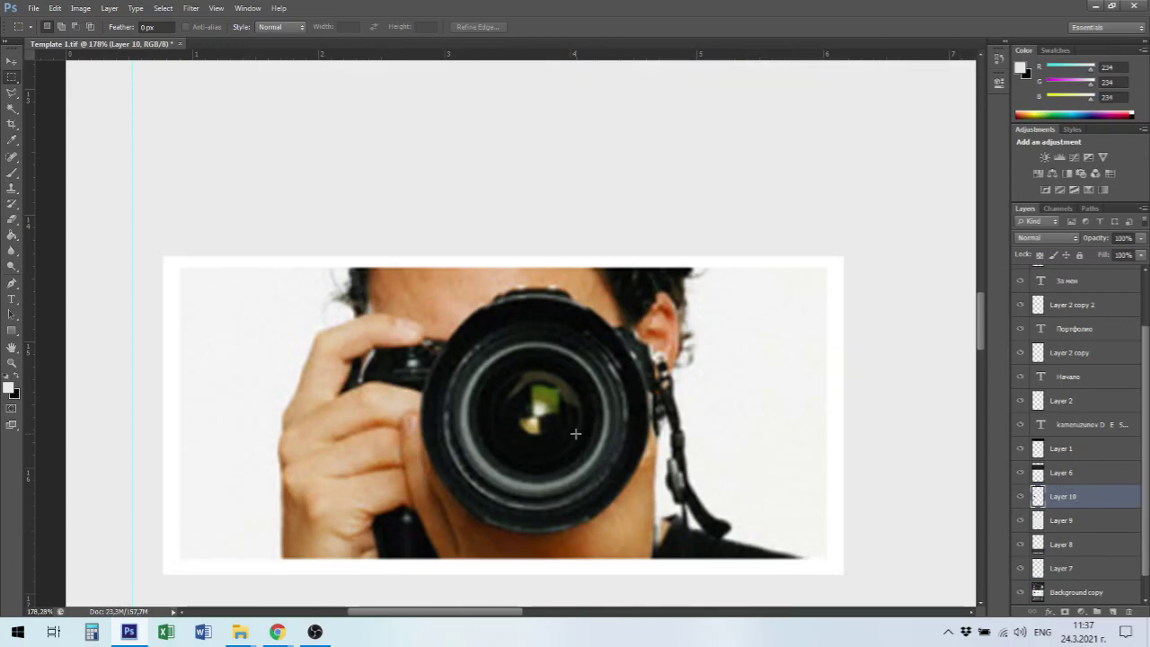
key("ctrl+0")
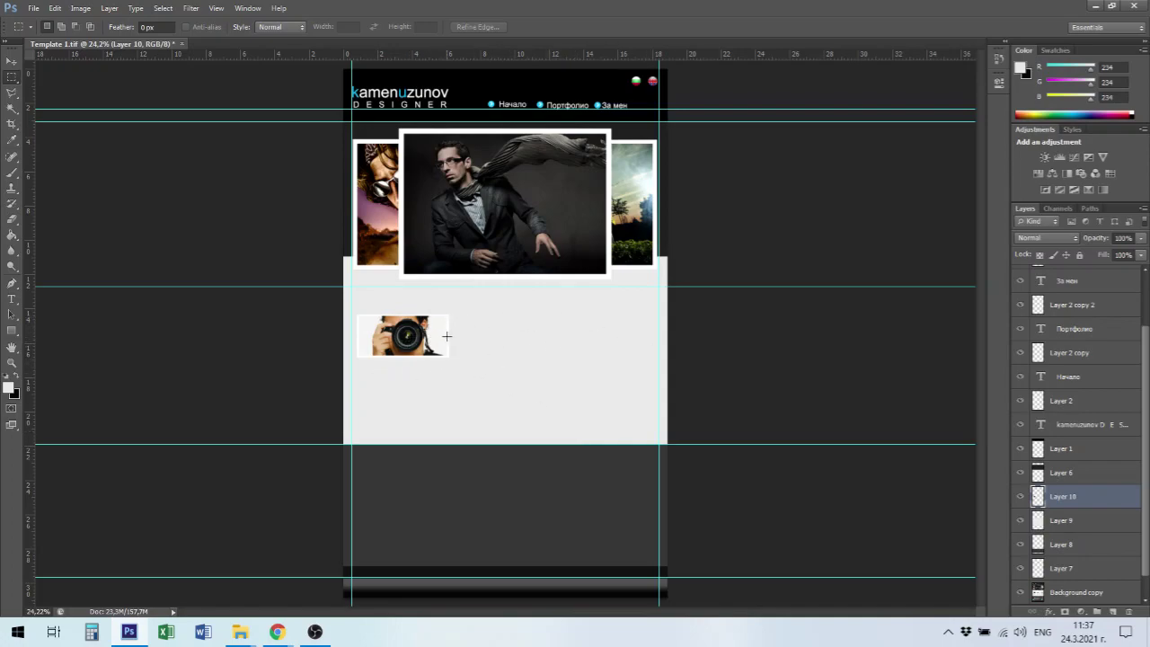
key("v")
left_click_drag(438, 345, 438, 327)
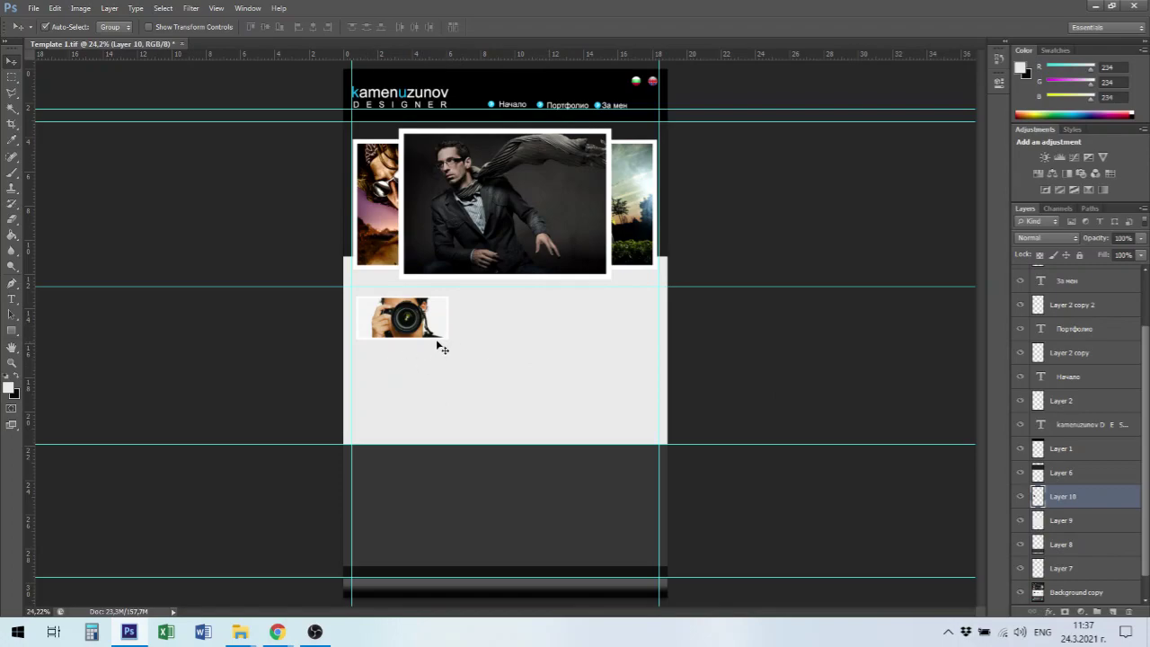
Hide Layer 9 and Layer 10 to view the divider between the original Shortly About Me and Experiences columns.
left_click(1021, 527)
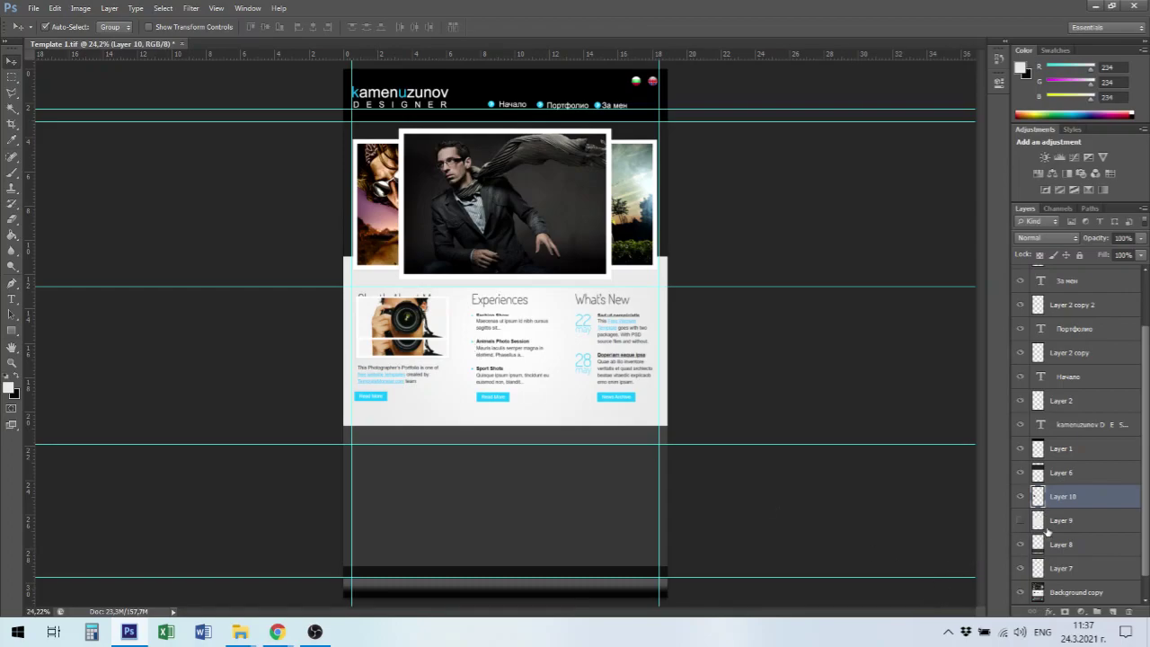
left_click(1021, 499)
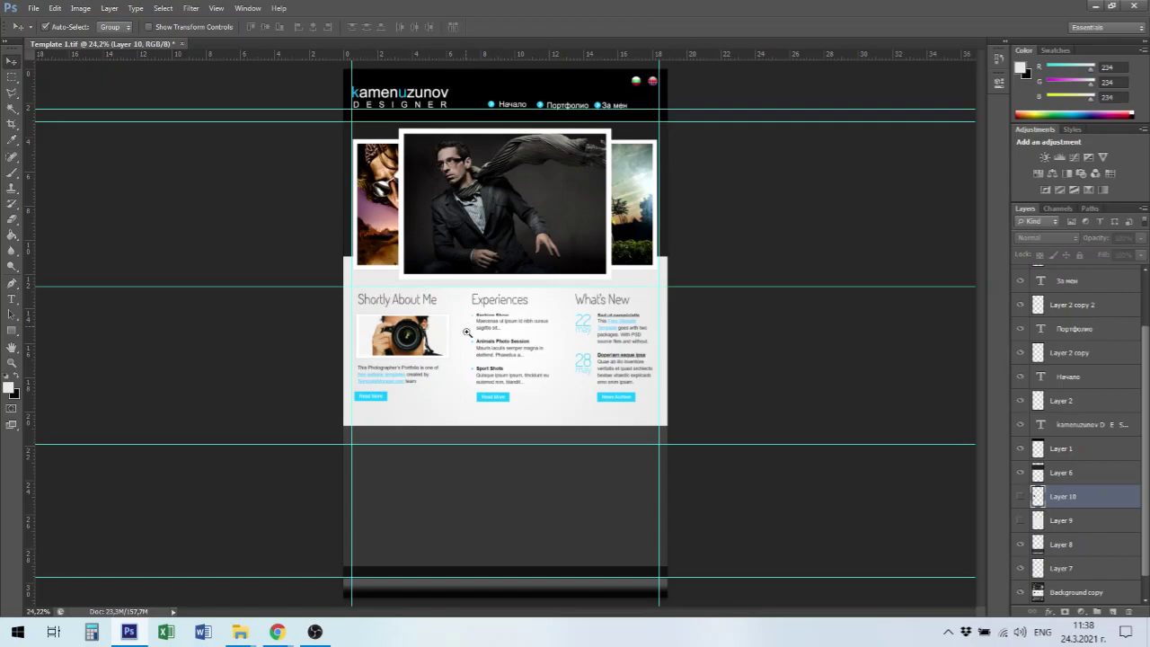
left_click_drag(511, 359, 467, 429)
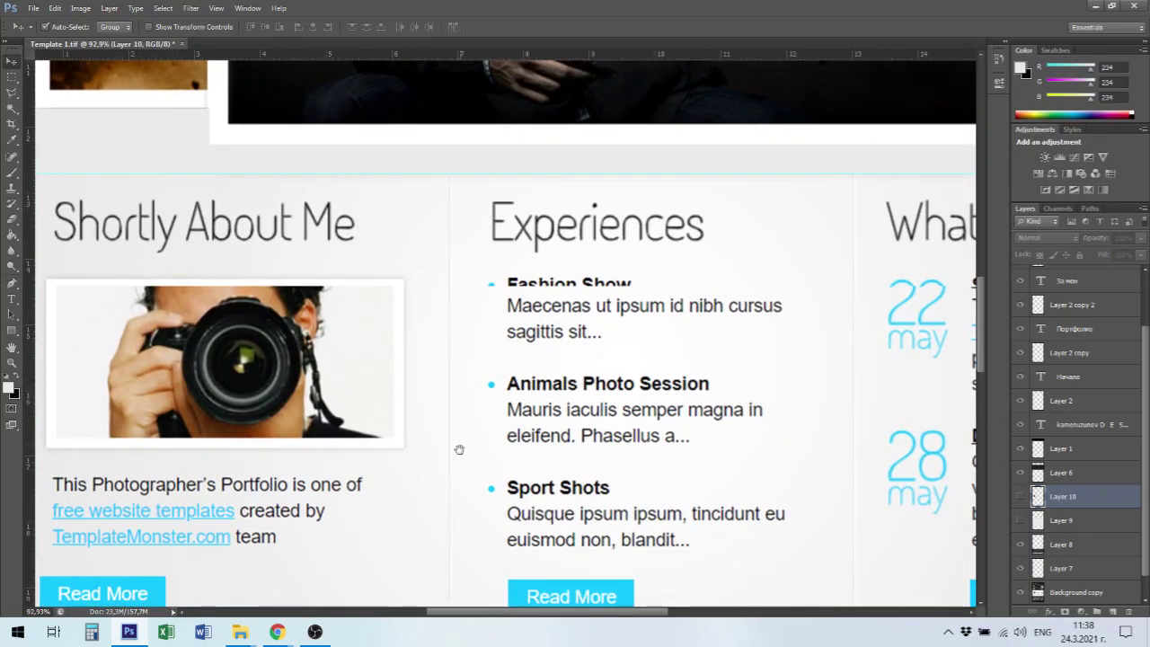
Switch to the original template page in Chrome, look through its page source around the header, and close the source view.
mouse_move(281, 636)
left_click(216, 562)
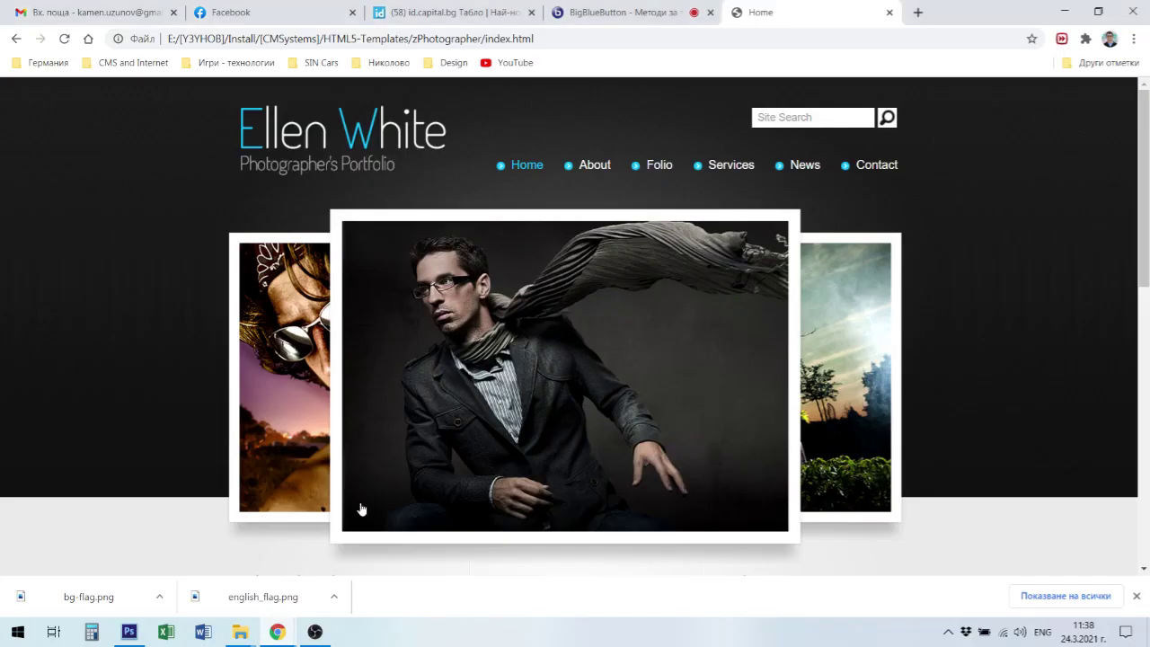
scroll(561, 465, "down", 6)
scroll(493, 287, "up", 2)
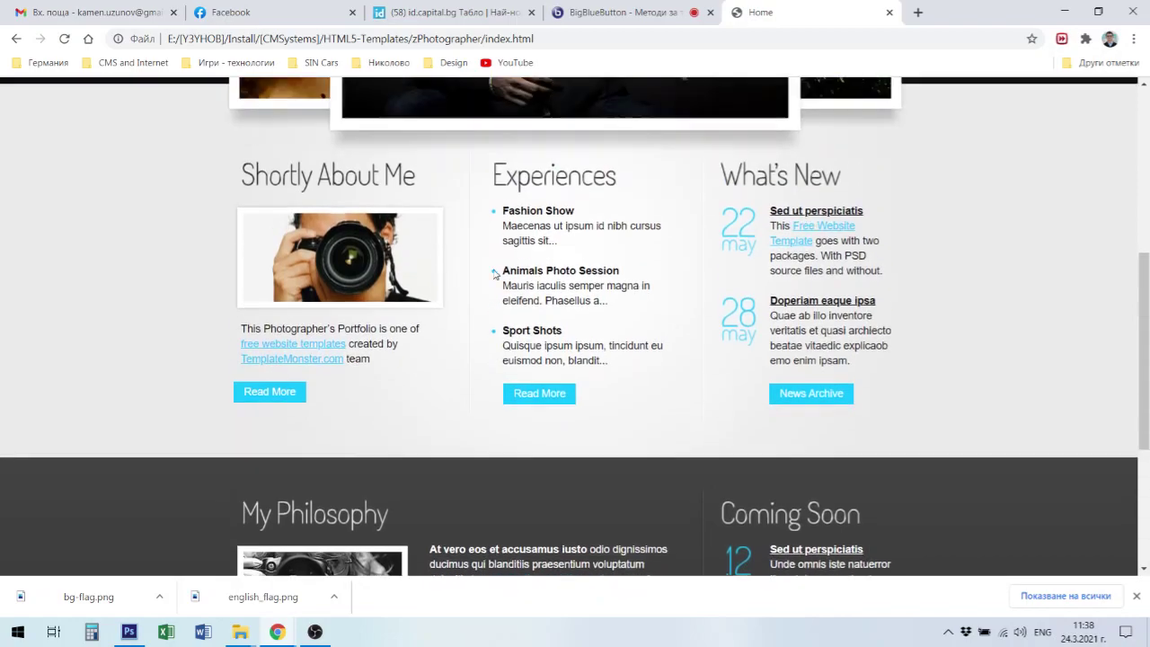
right_click(471, 310)
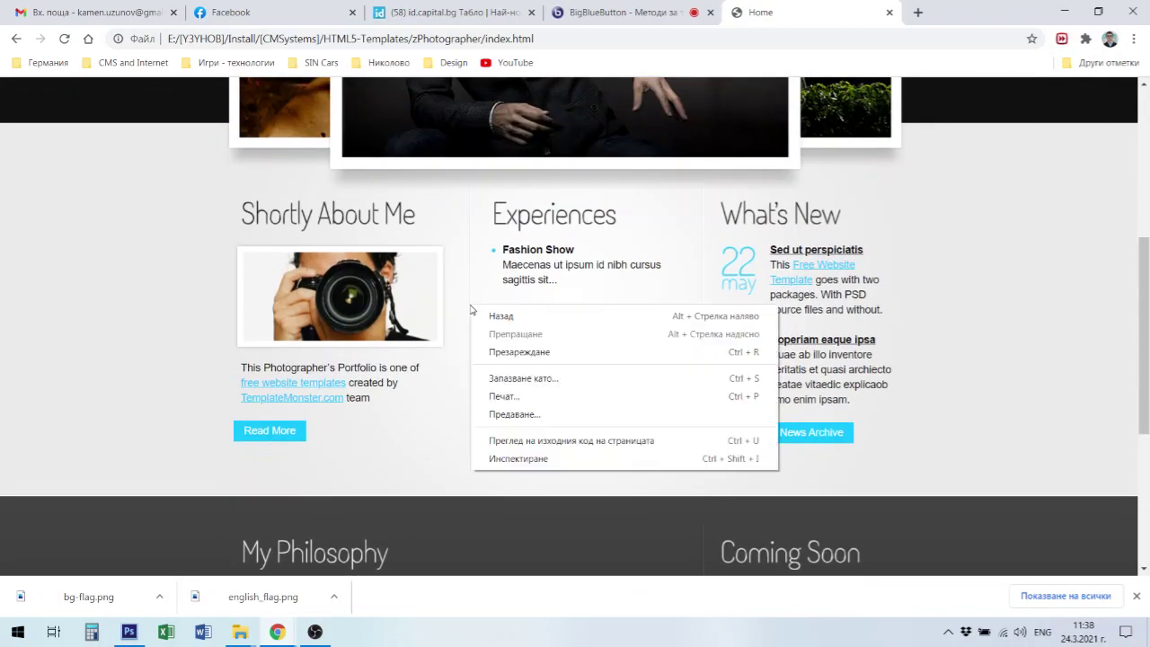
left_click(546, 441)
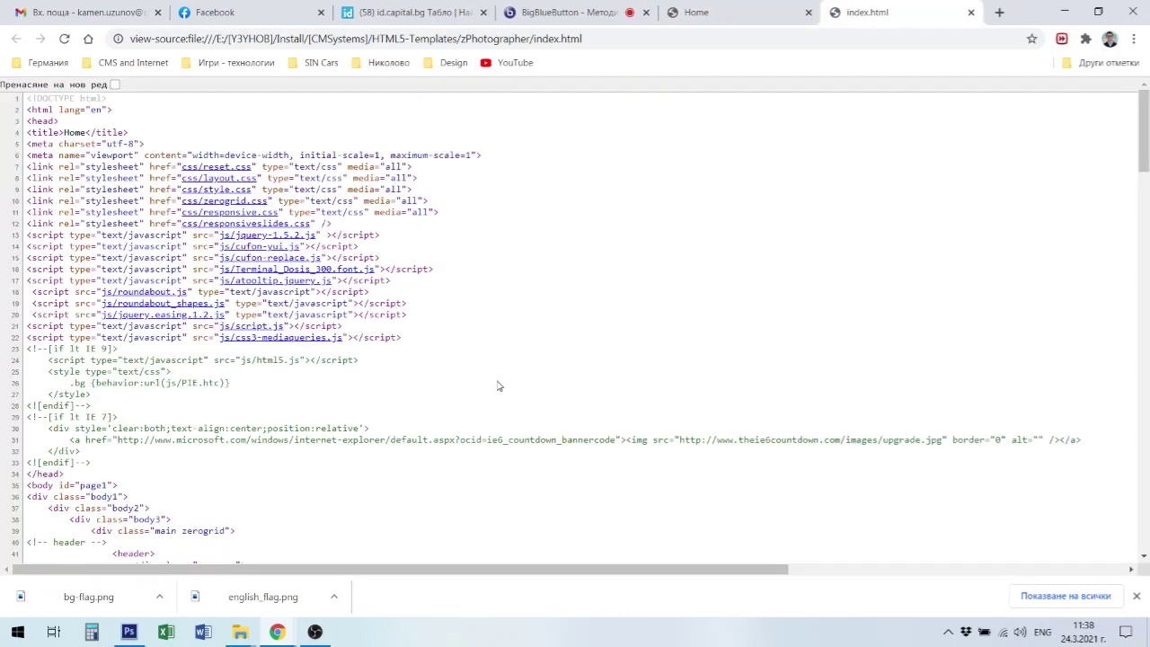
scroll(377, 477, "down", 5)
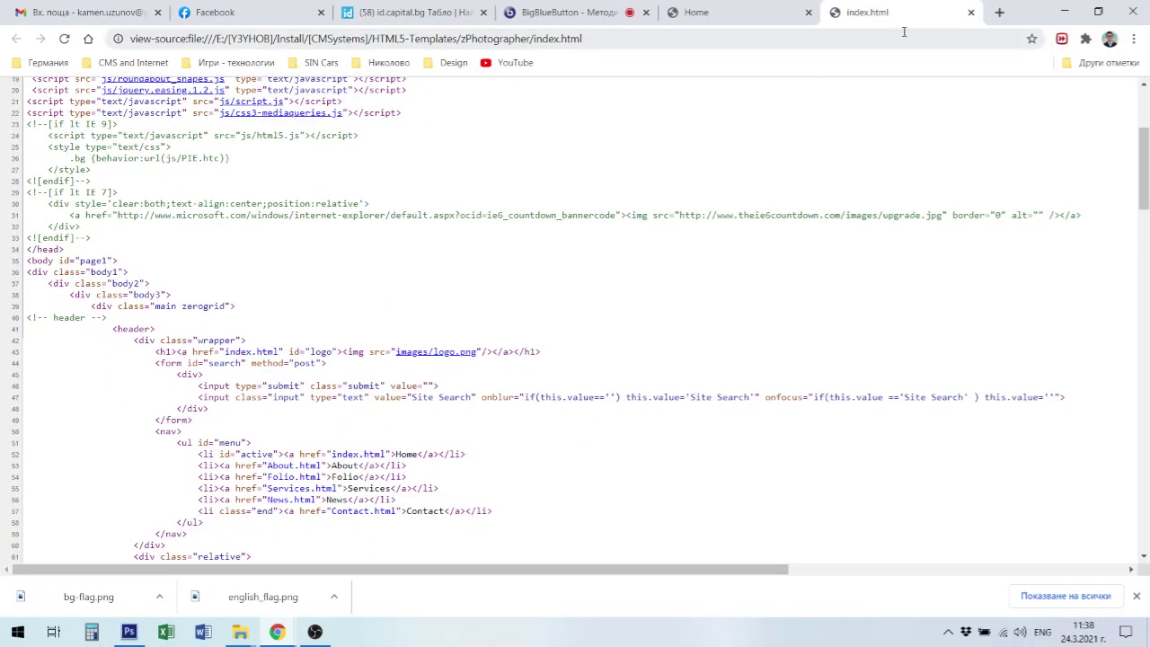
left_click(971, 12)
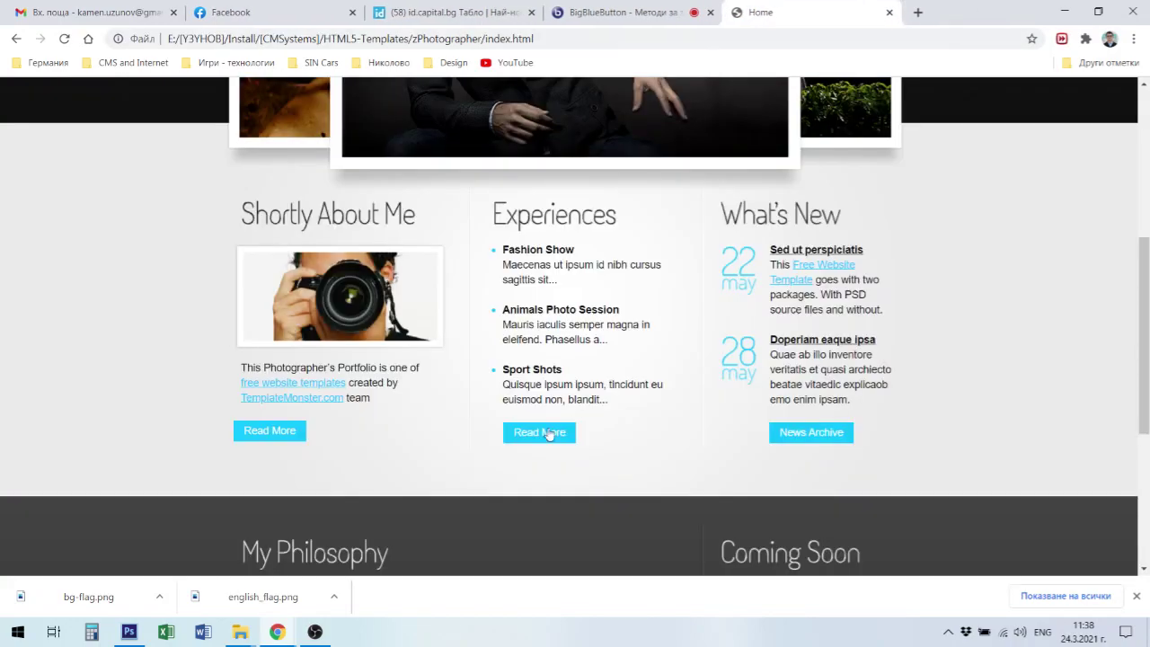
Inspect the original page's Experiences column, going through its nested wrap-col, marg_left2, h2 and pad elements.
right_click(474, 378)
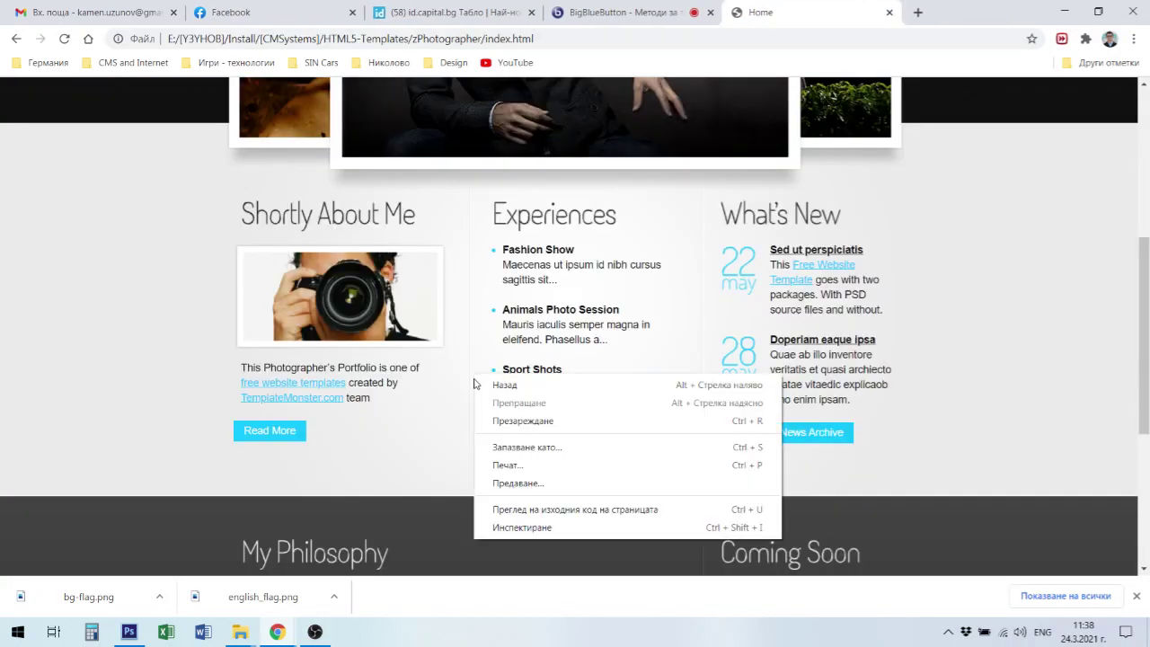
left_click(532, 529)
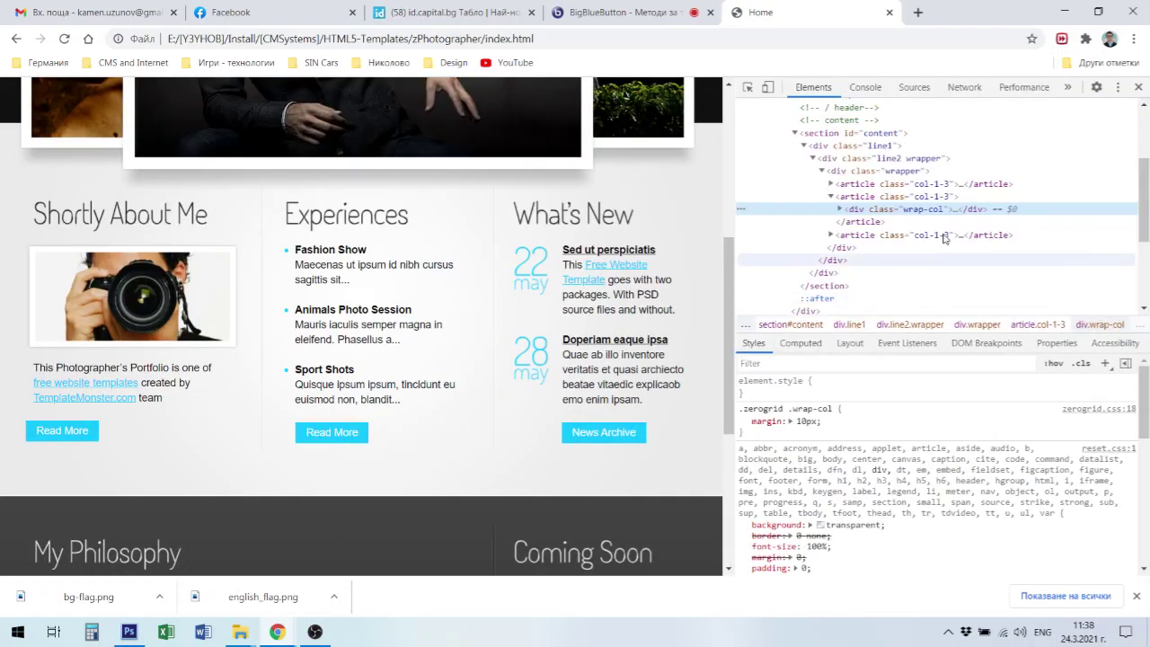
left_click(865, 198)
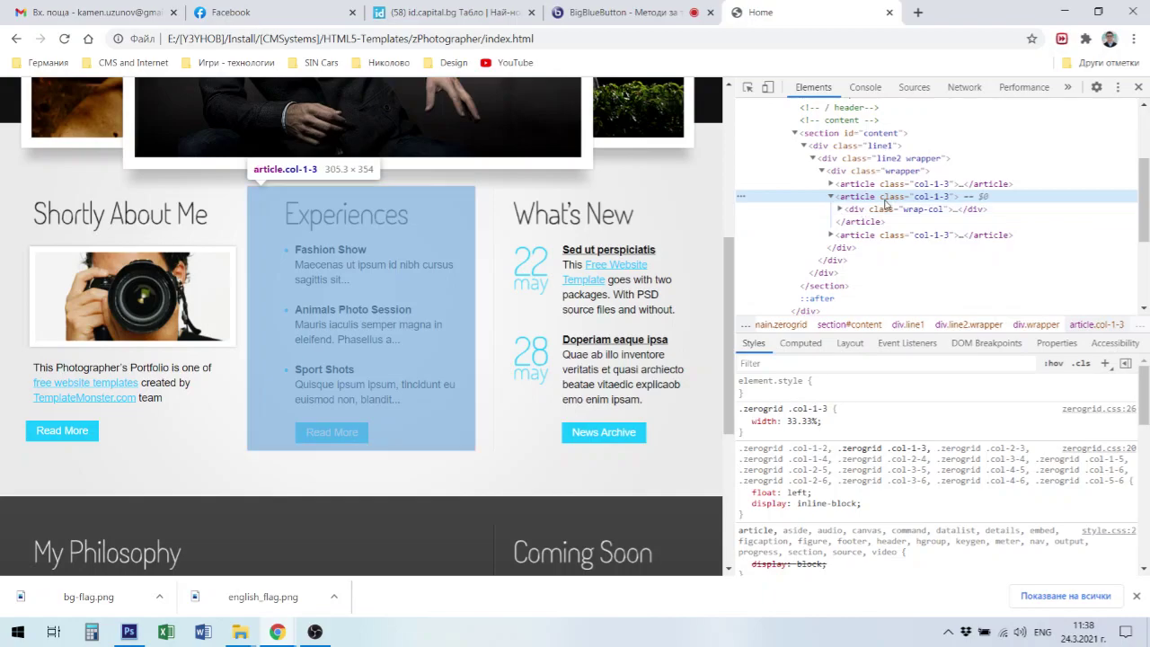
left_click(840, 210)
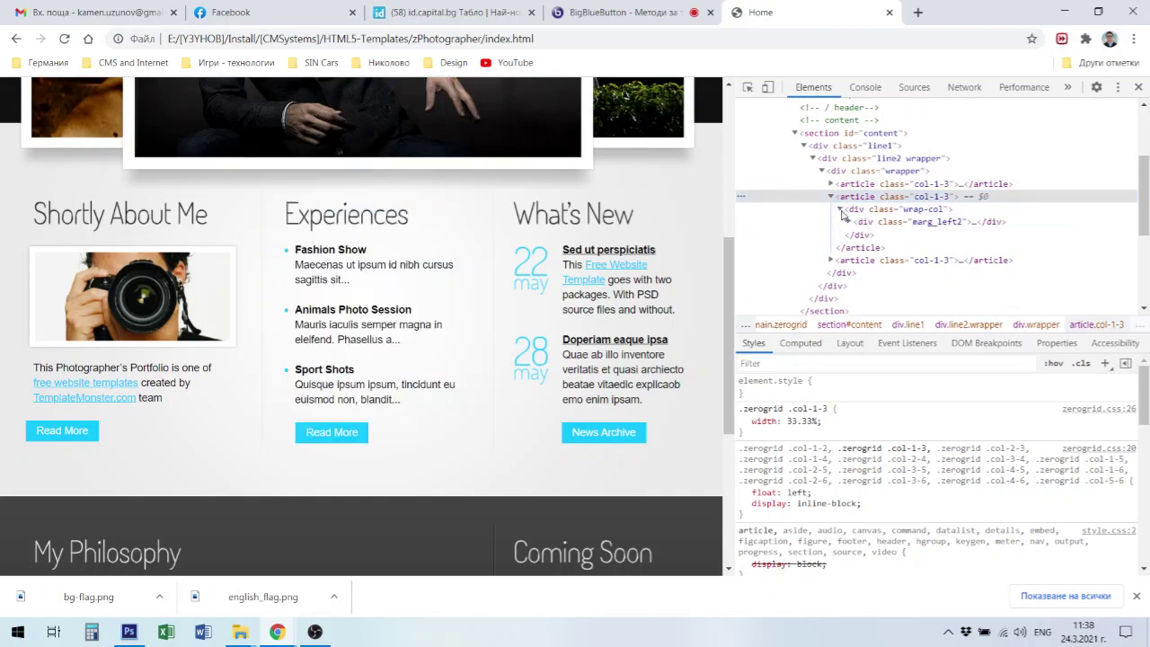
left_click(904, 224)
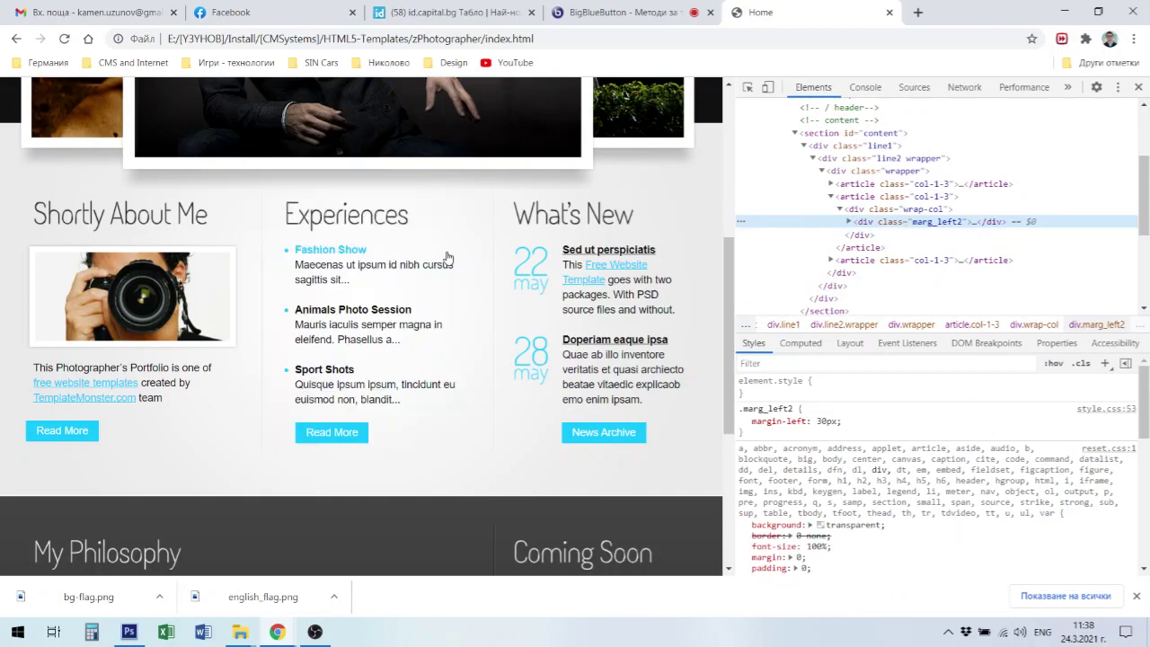
left_click(850, 222)
left_click(886, 236)
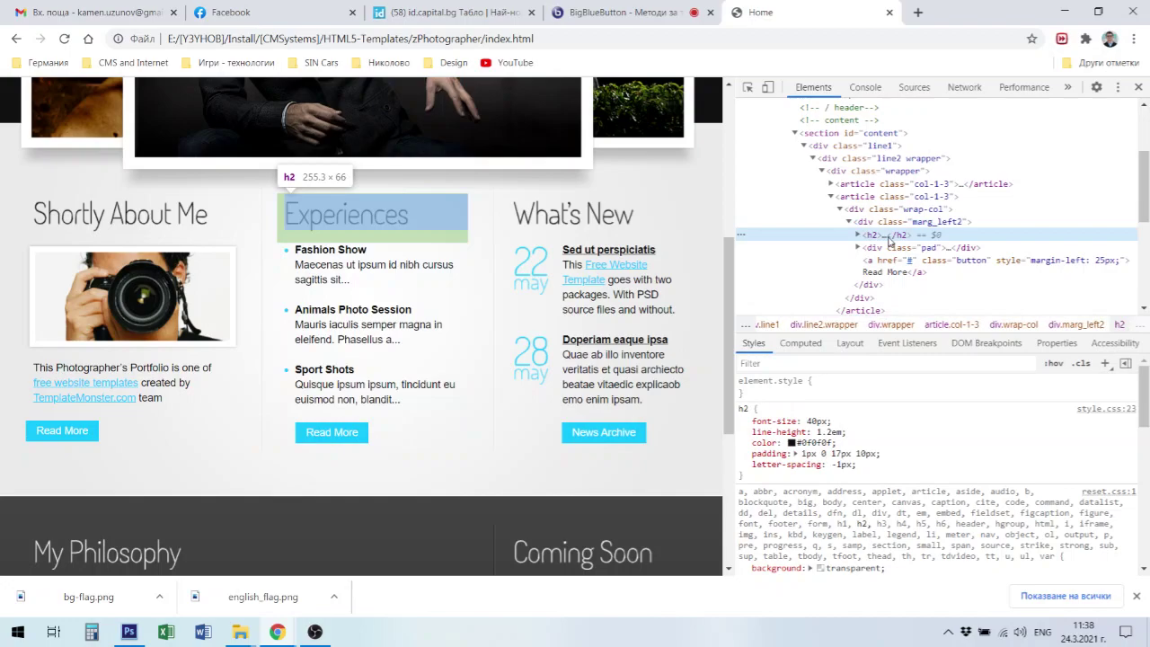
left_click(895, 248)
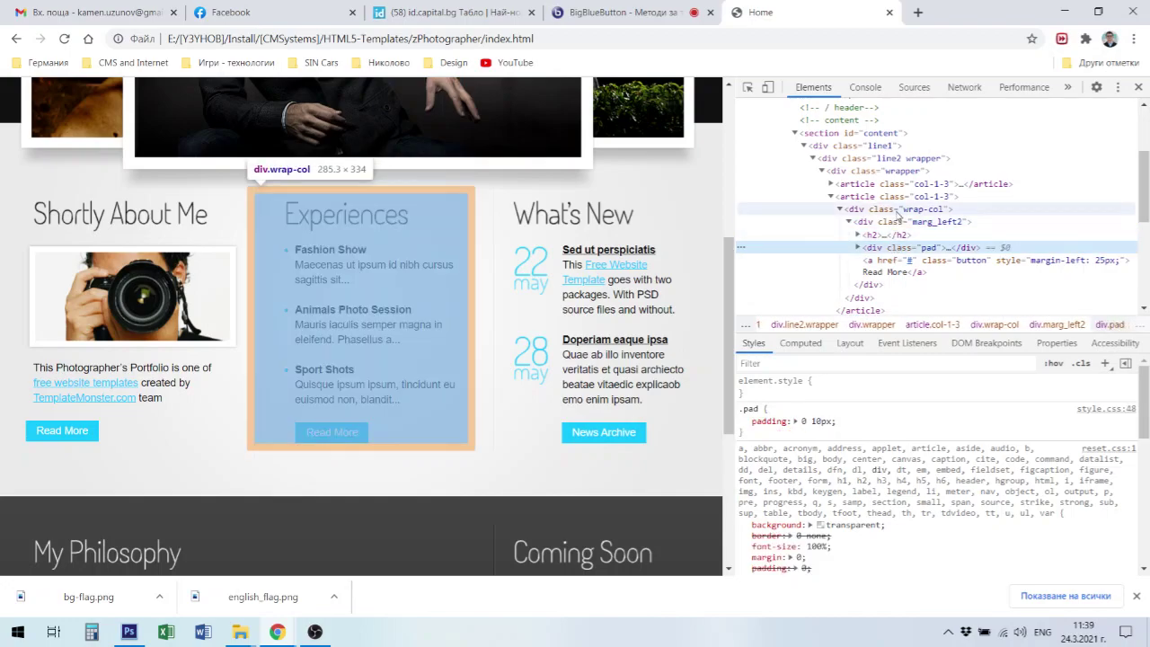
Examine the styles of the marg_left2 block, its Experiences heading and the first two col-1-3 articles for the column divider's source.
left_click(908, 222)
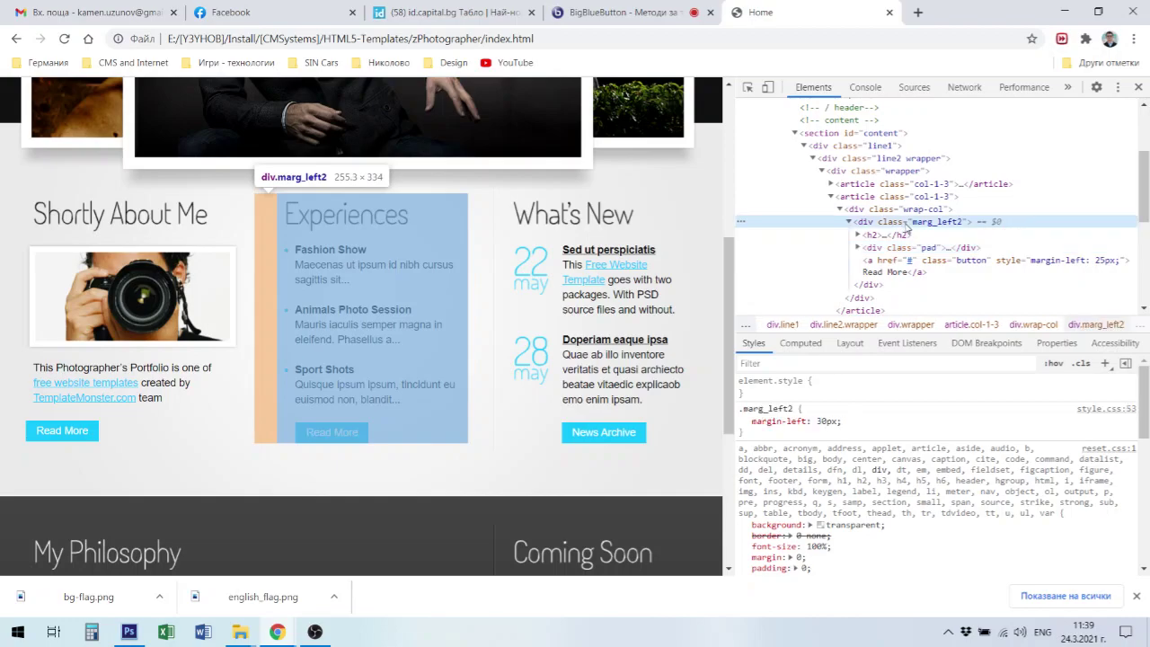
left_click(856, 236)
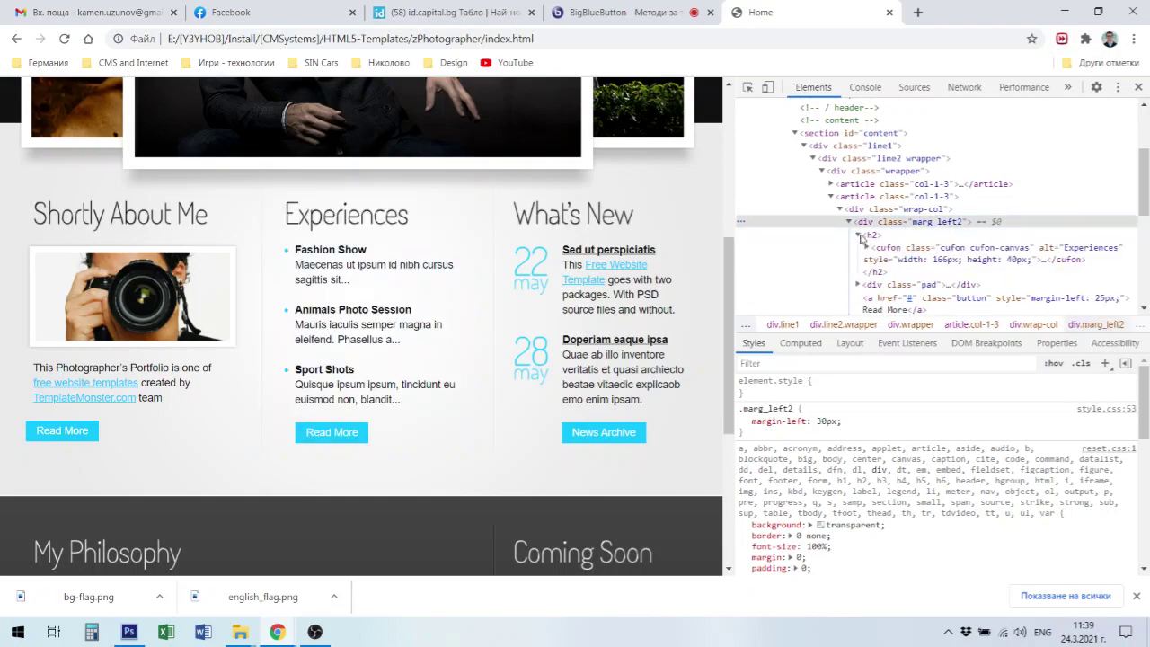
left_click(874, 236)
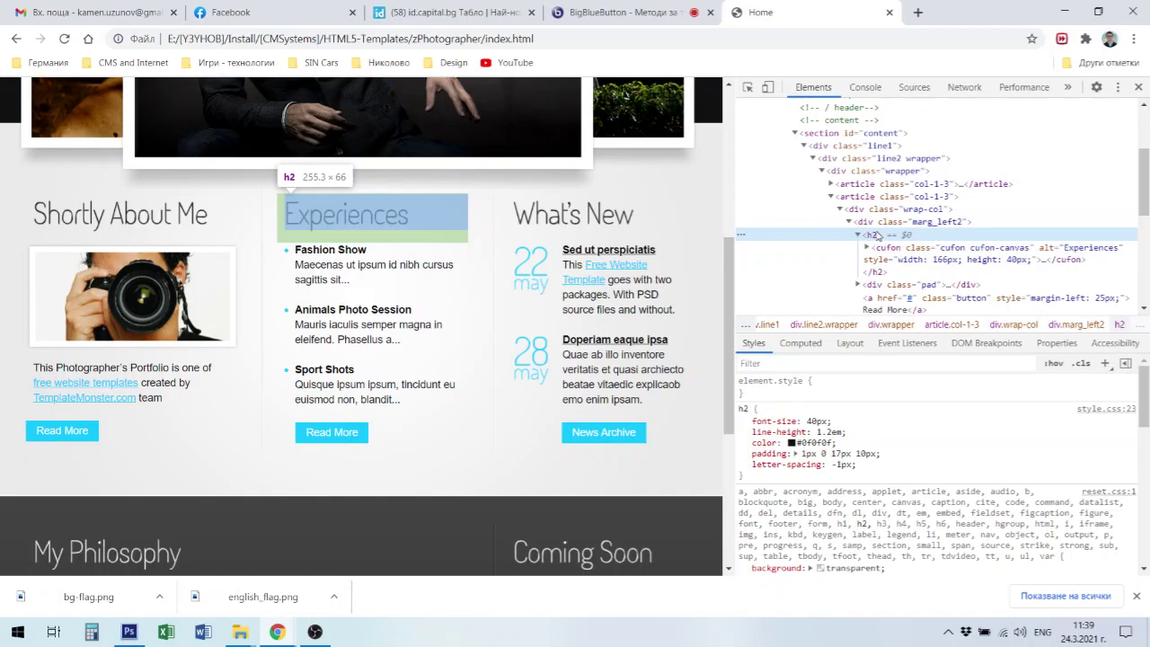
left_click(880, 224)
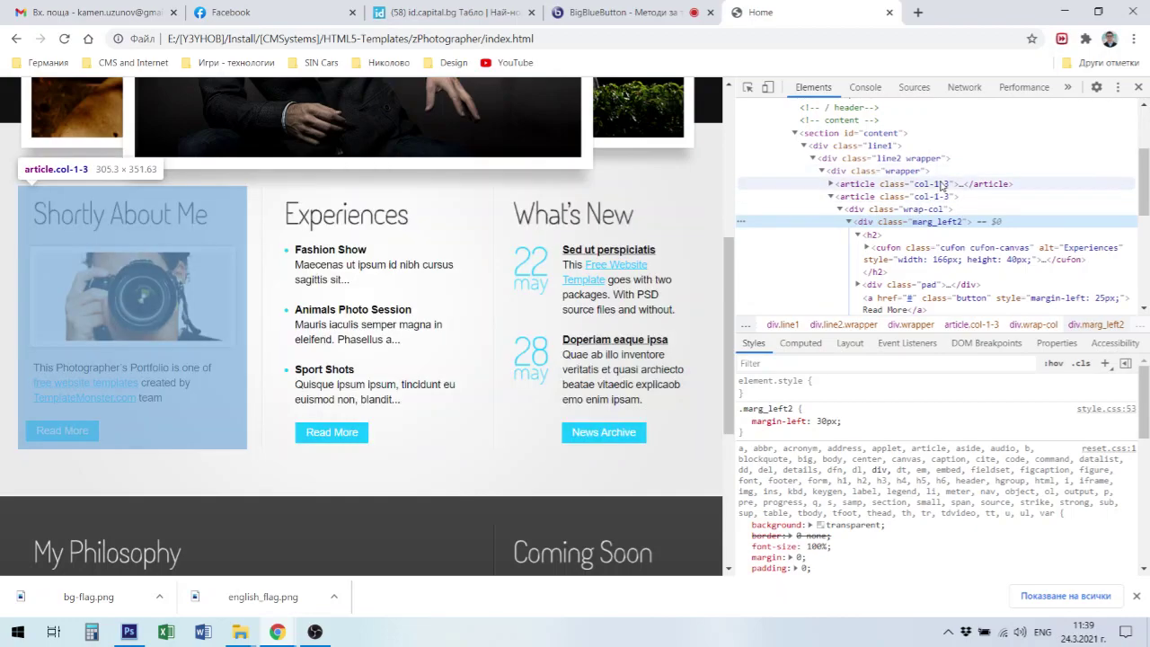
left_click(911, 185)
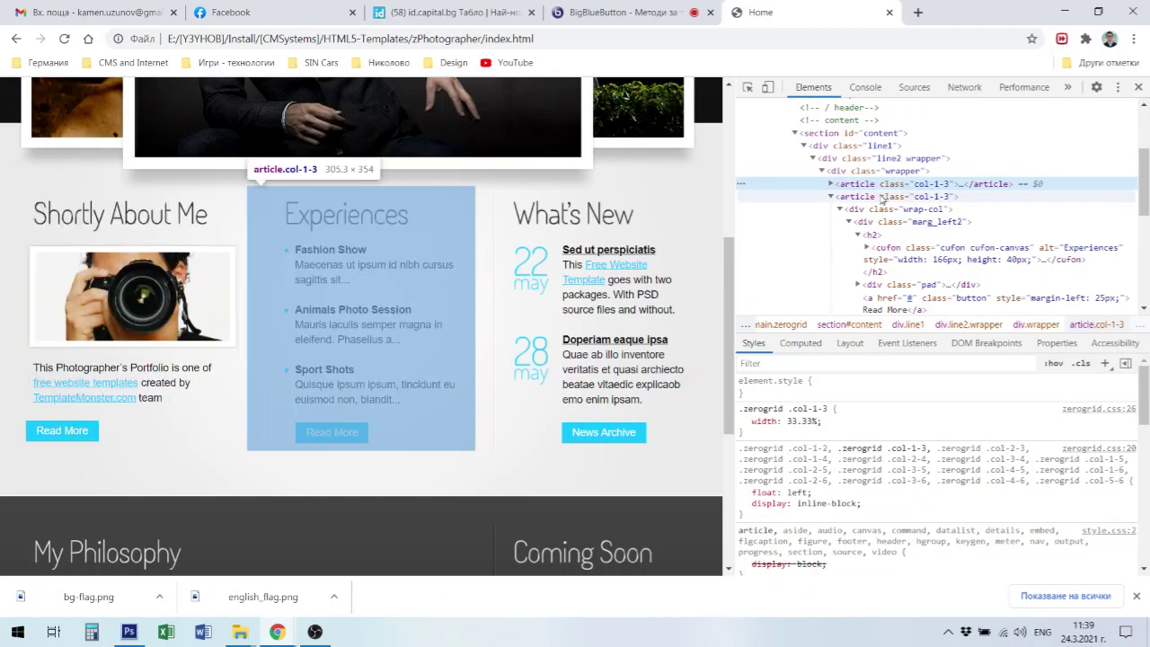
left_click(883, 196)
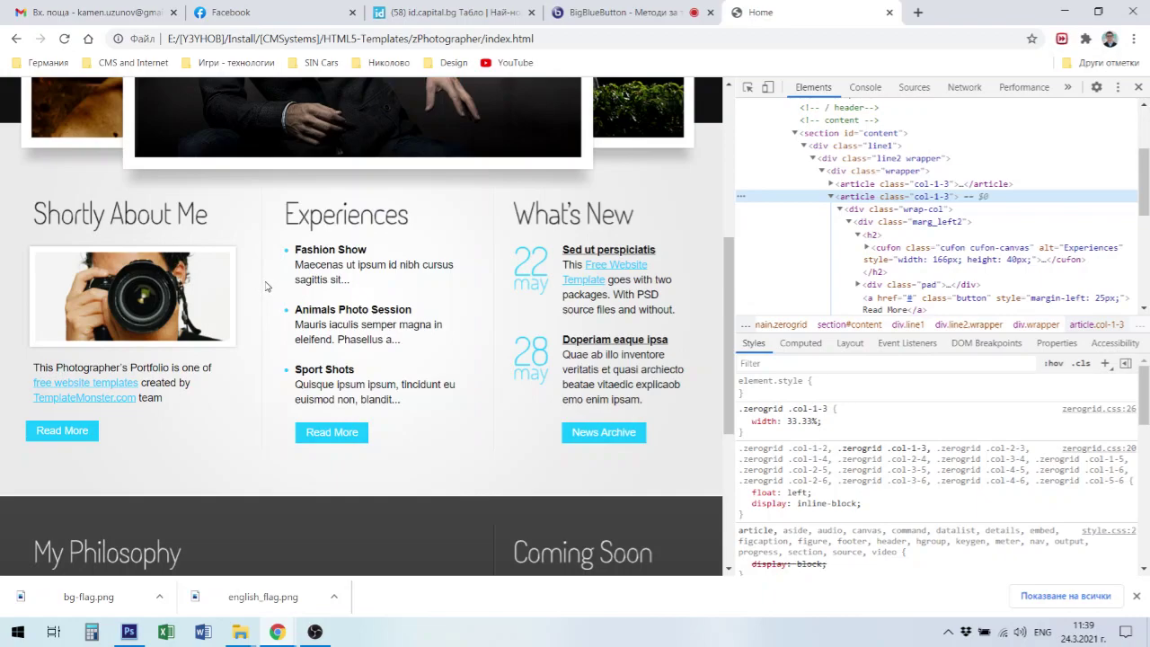
Switch to the template's images folder in File Explorer, view the divider image line_ver2.png enlarged, and close it.
left_click(240, 635)
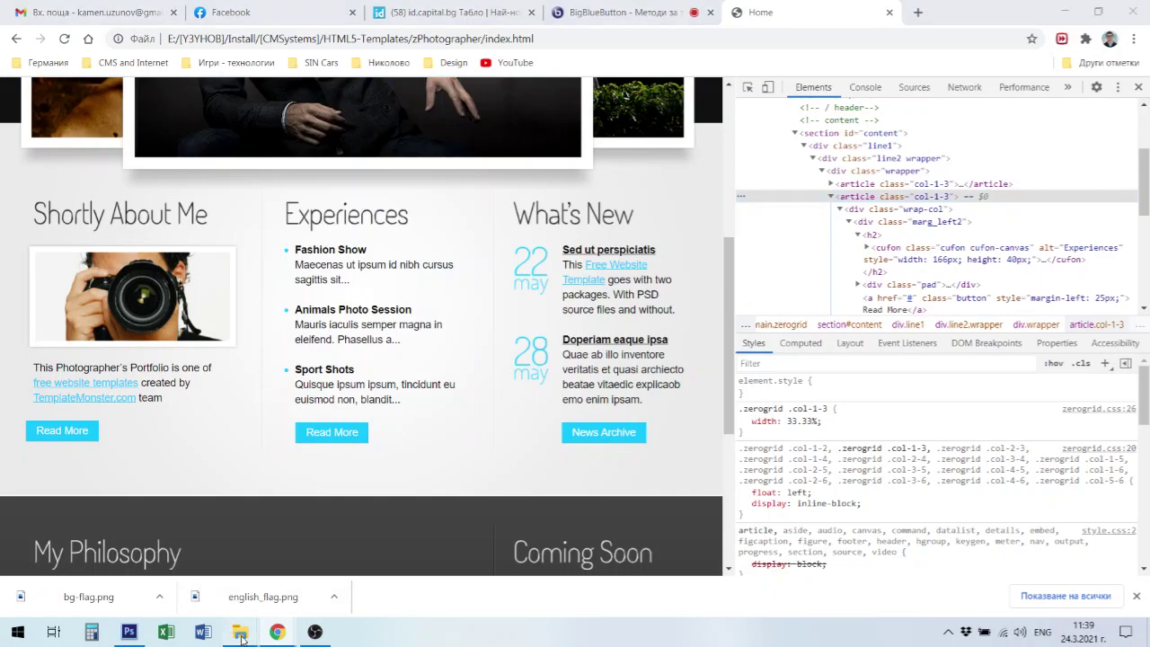
left_click(130, 600)
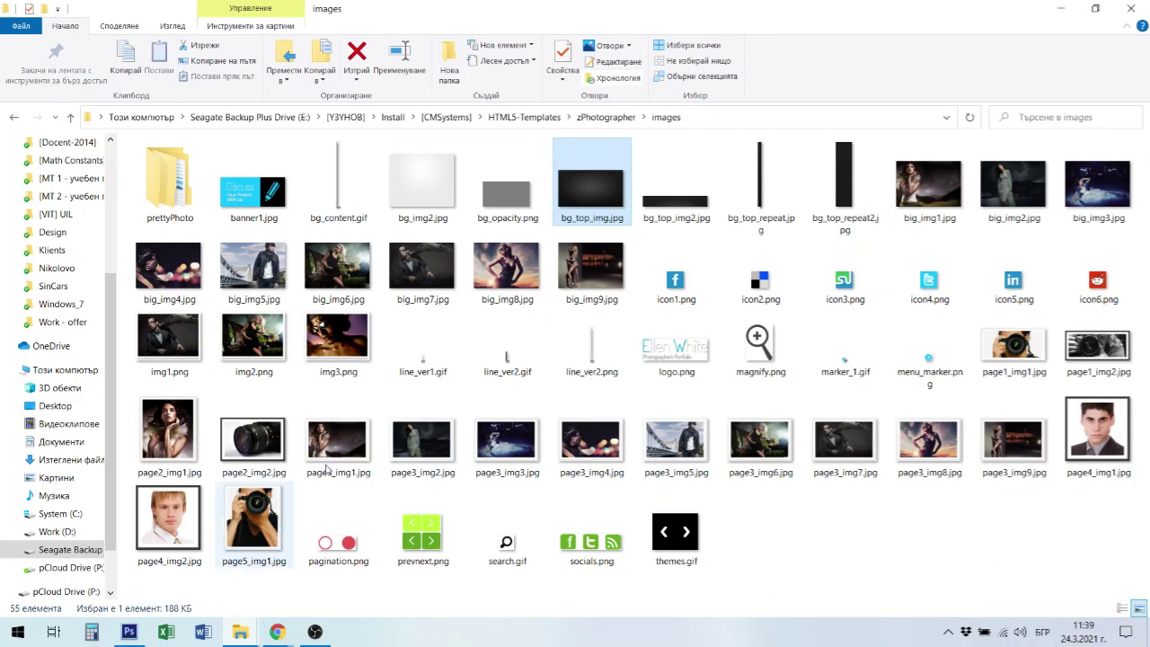
double_click(590, 352)
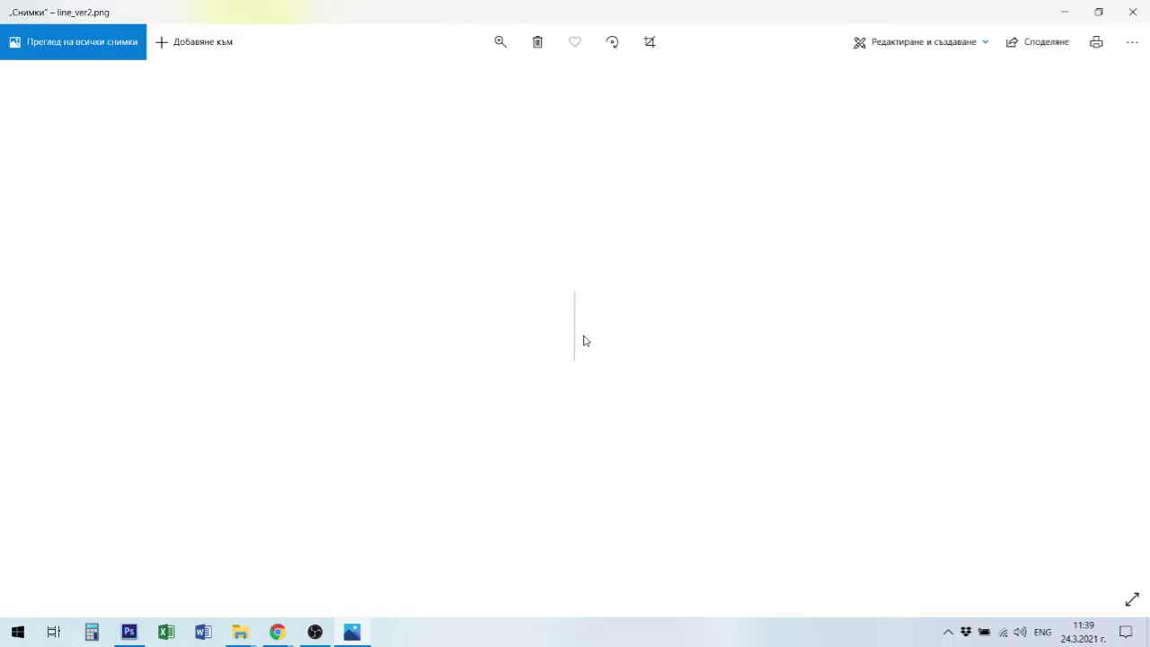
scroll(578, 334, "down", 2)
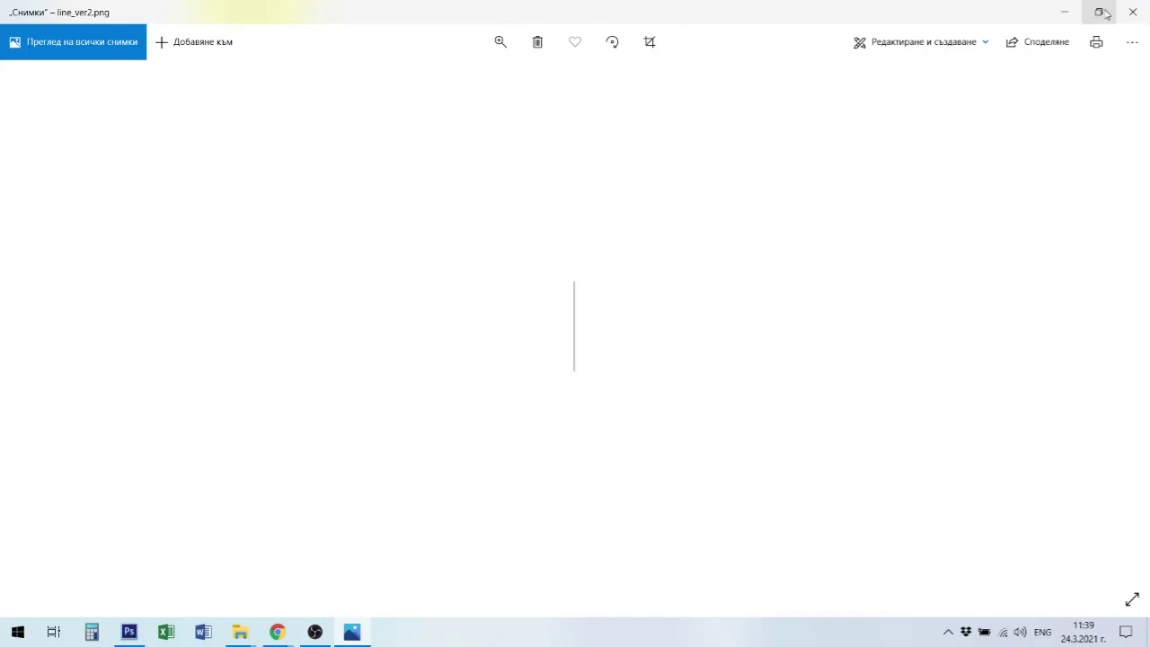
left_click(1133, 13)
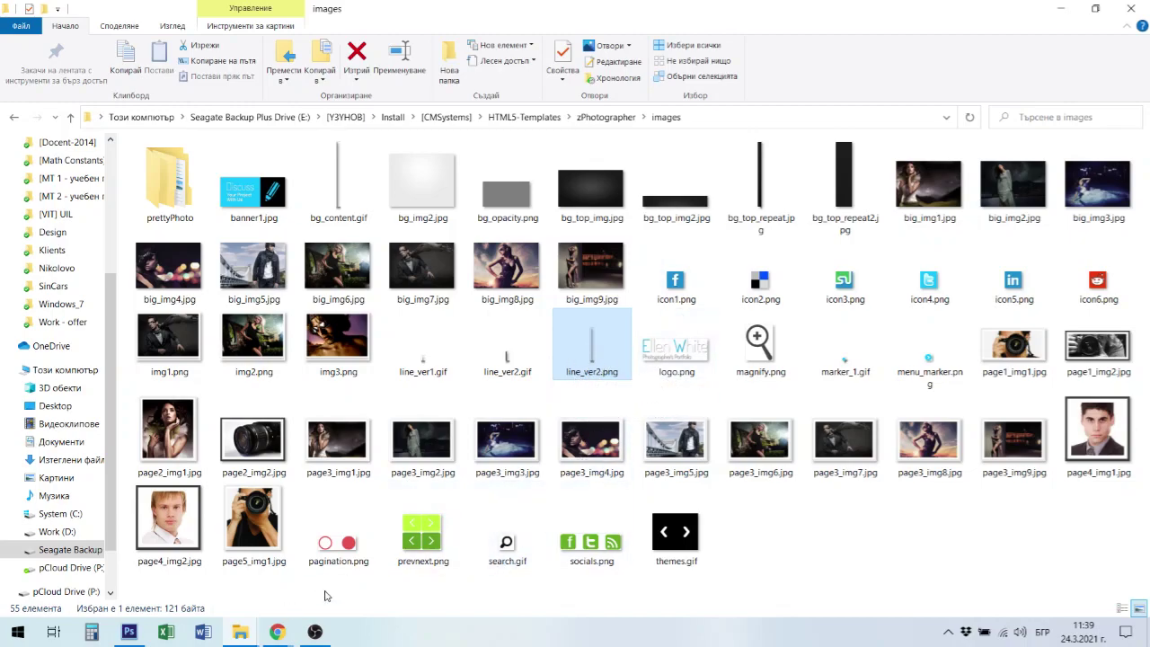
Back in Photoshop, copy a thin strip of the divider beside Experiences from Background copy to a new layer above the reshown Layer 9.
left_click(129, 632)
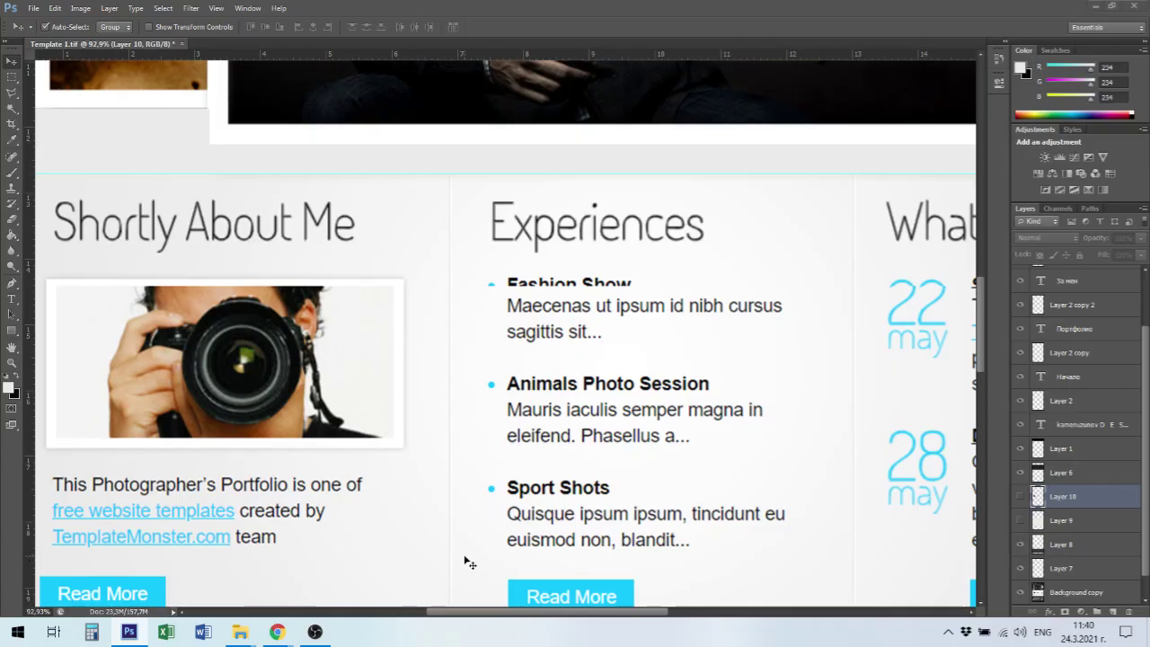
key("m")
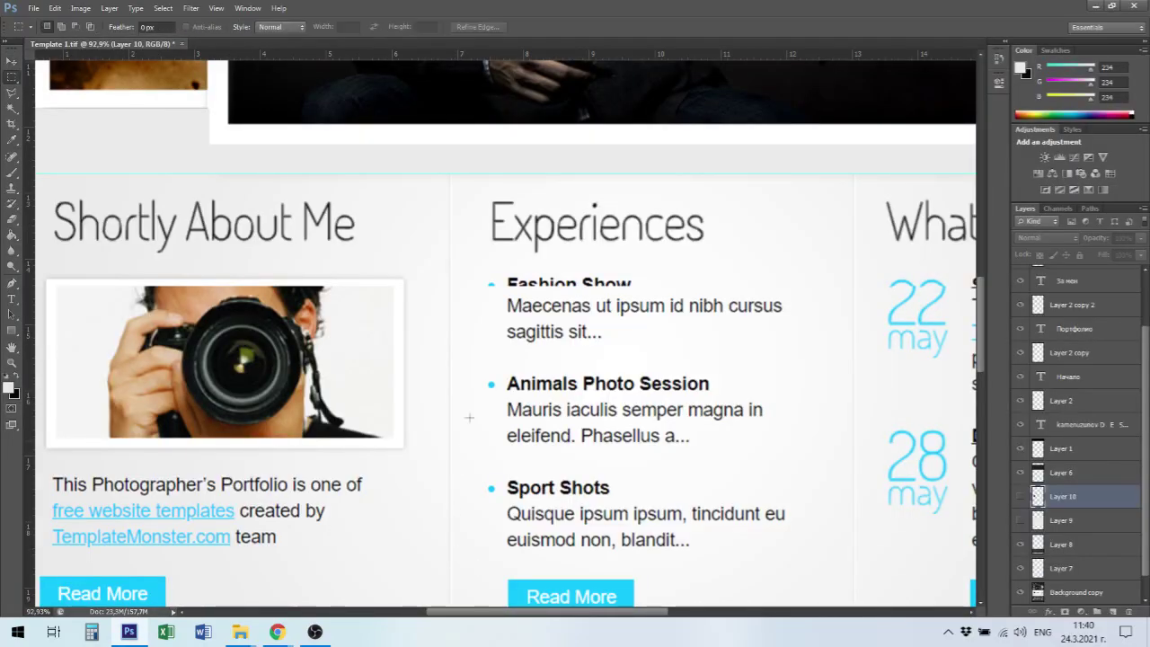
left_click_drag(447, 217, 452, 397)
left_click(1077, 593)
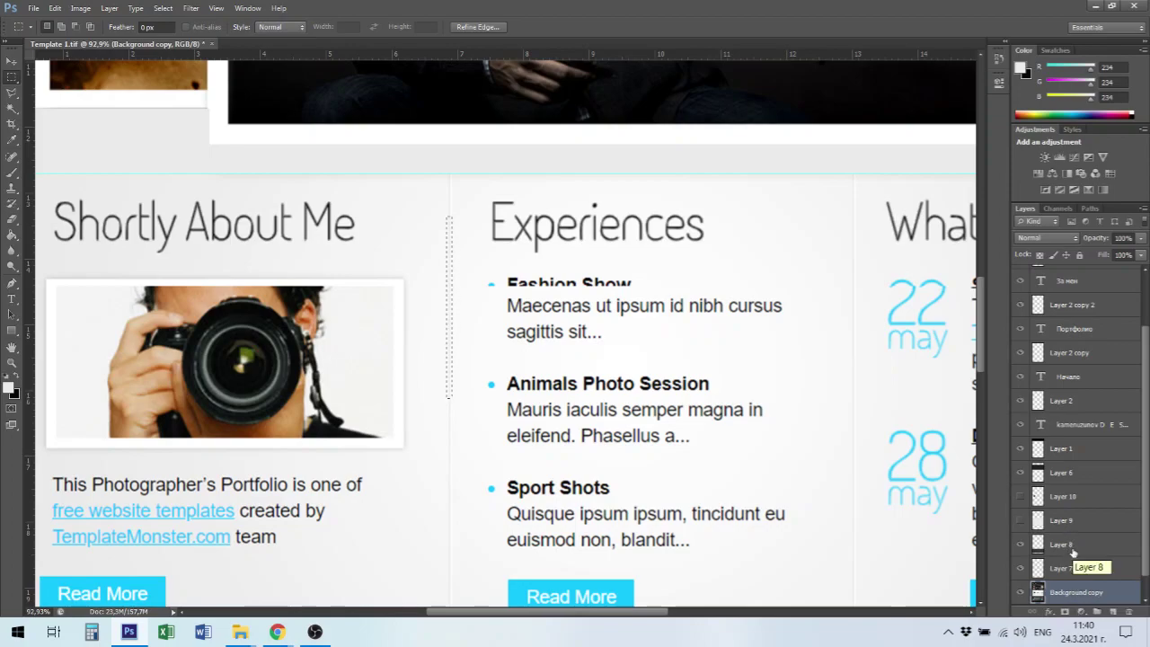
left_click(1020, 521)
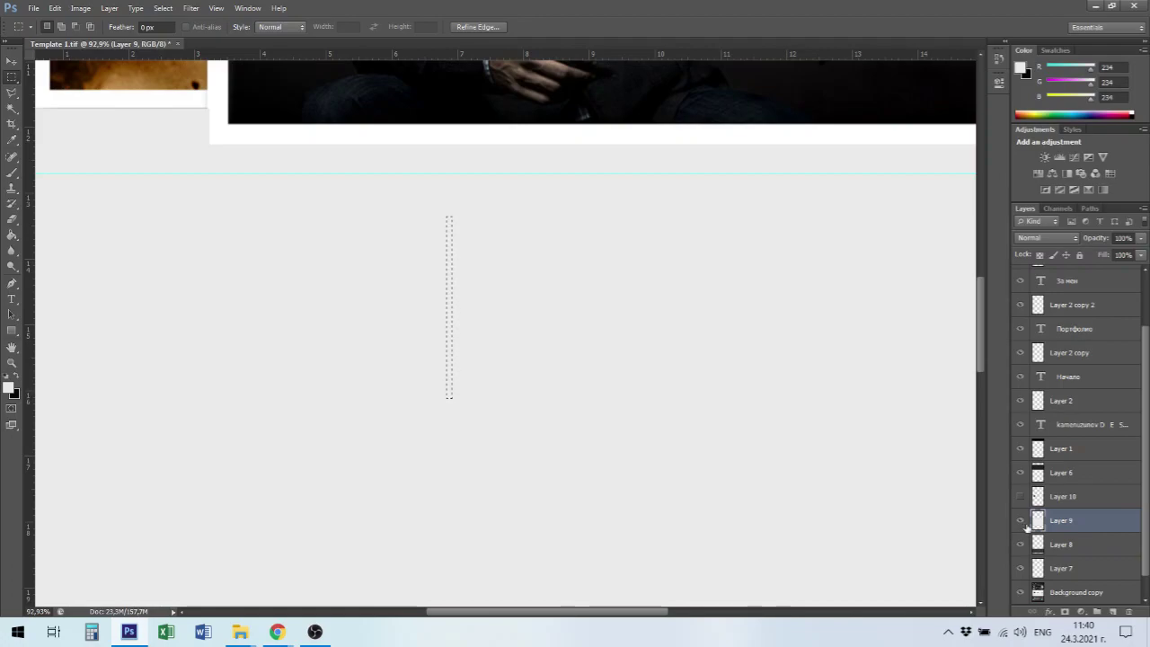
key("ctrl+j")
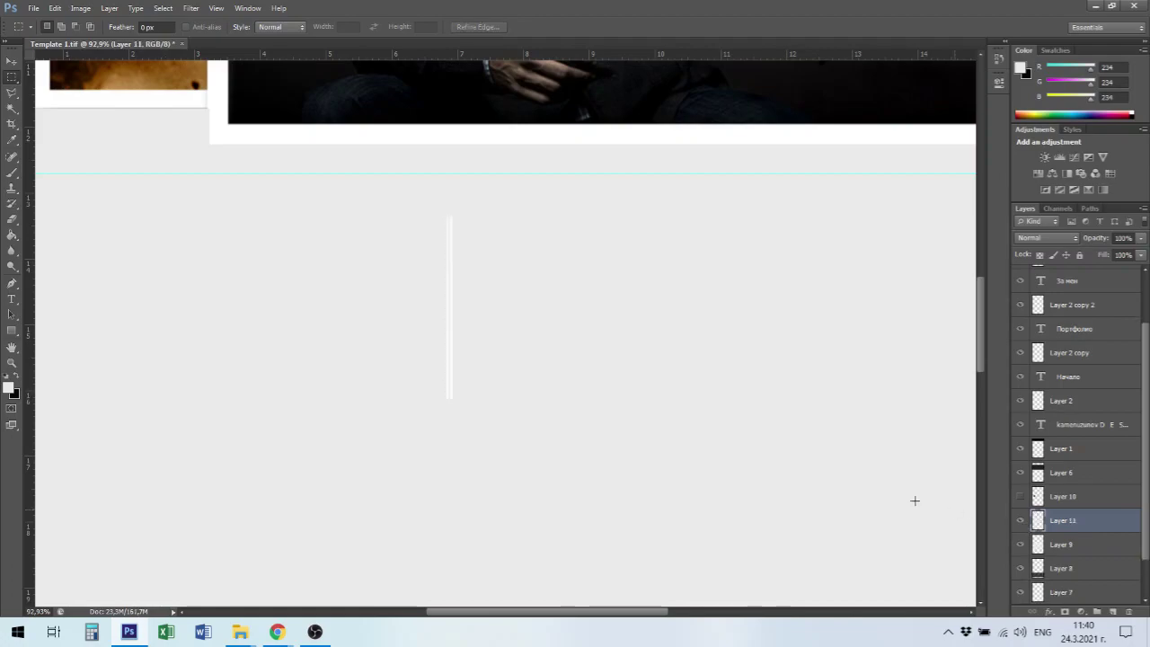
Stretch the divider strip on Layer 11 vertically to about 229% height, up to the content guide, and check it up close.
key("ctrl+t")
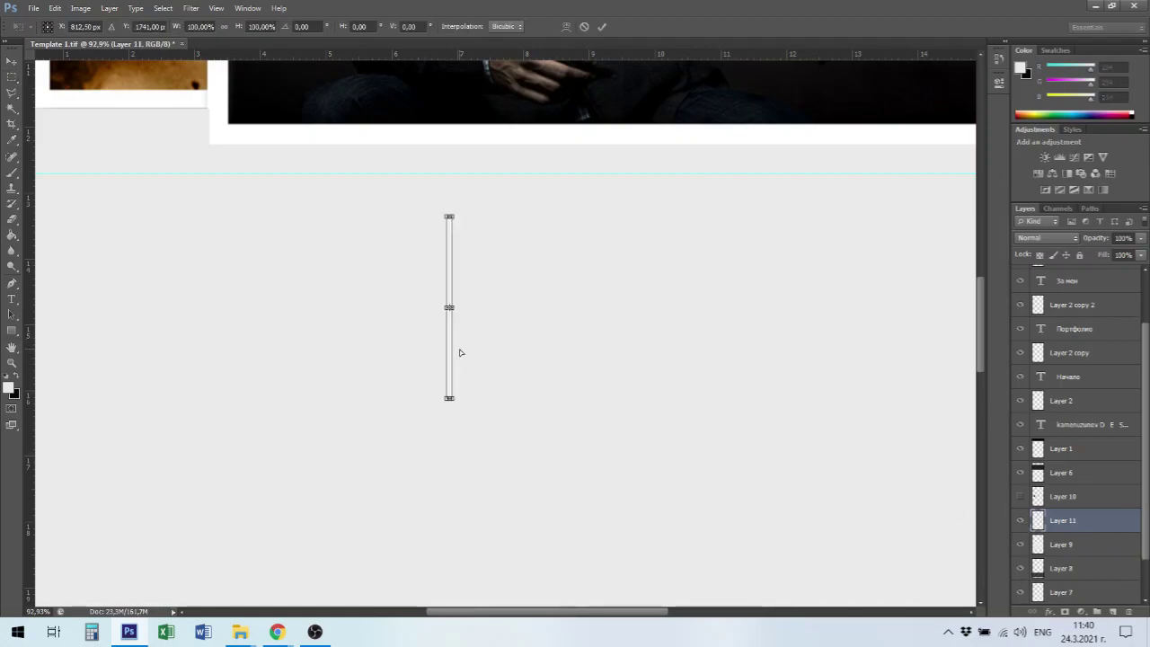
left_click_drag(453, 519, 460, 586)
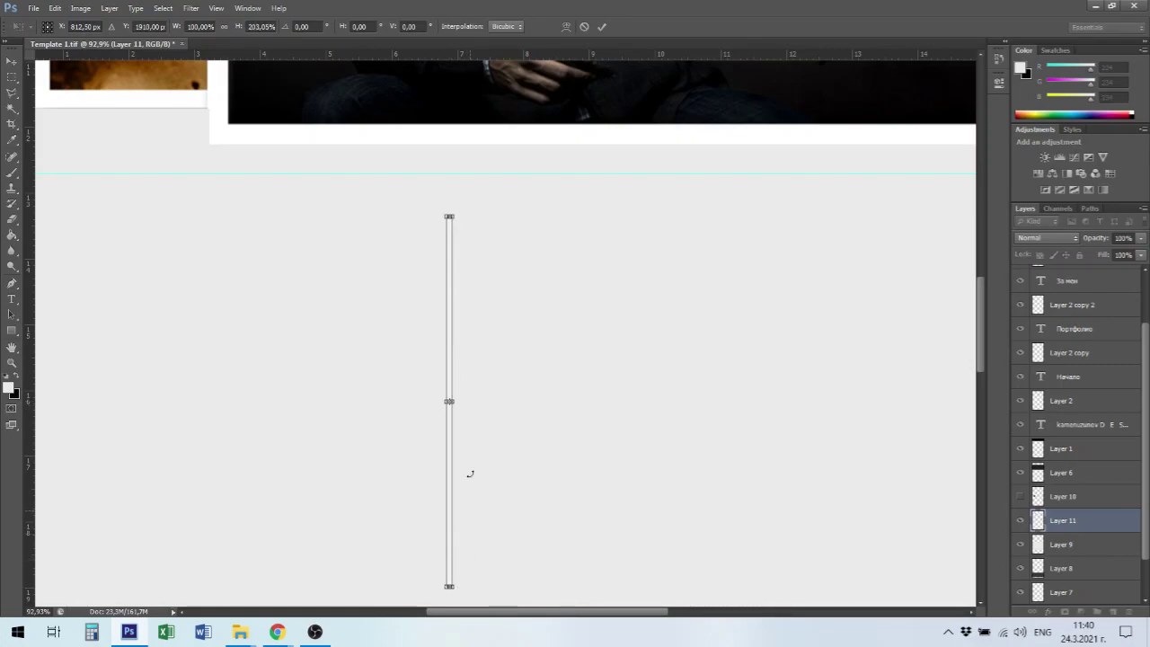
left_click_drag(452, 174, 449, 169)
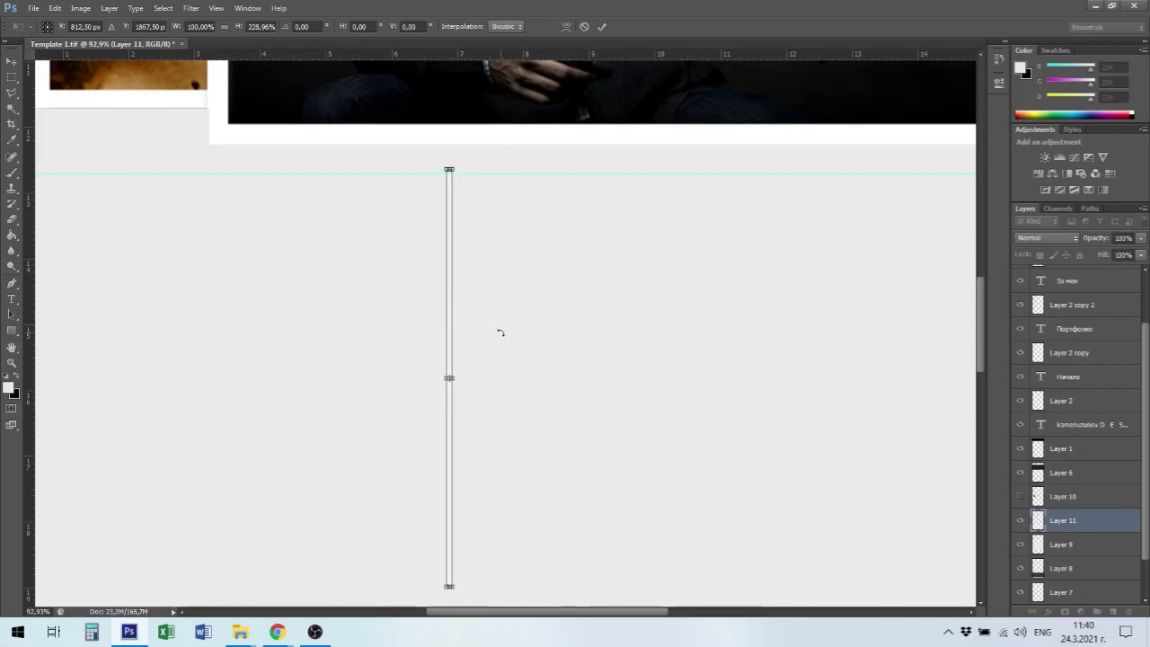
key("Return")
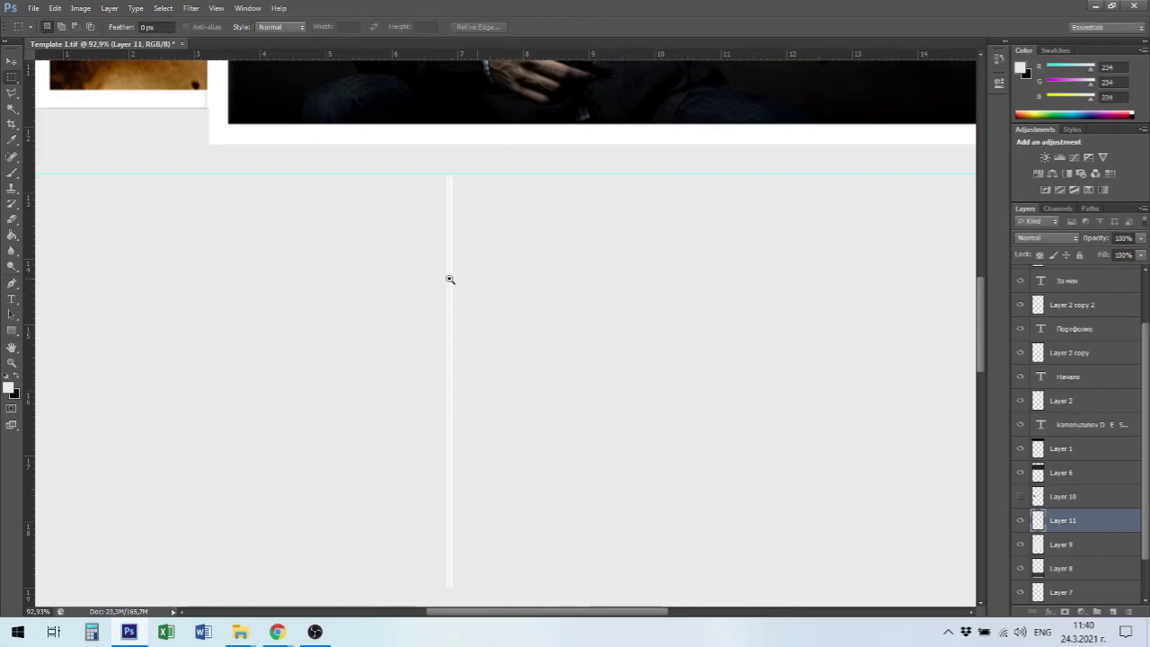
left_click_drag(471, 296, 529, 395)
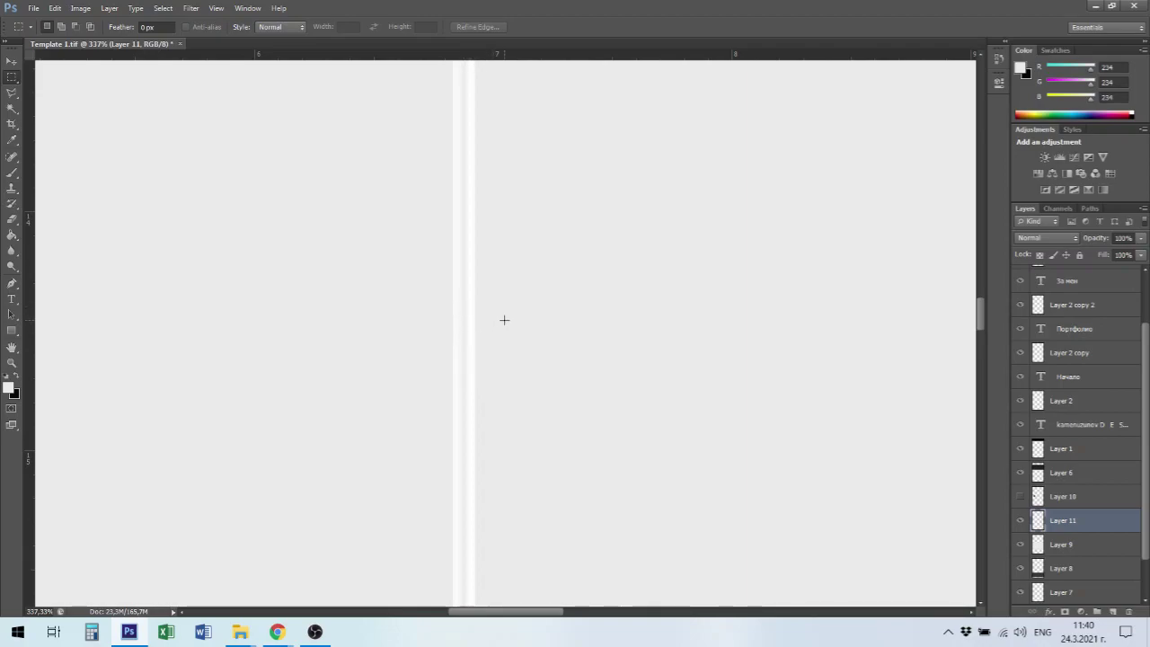
key("ctrl+0")
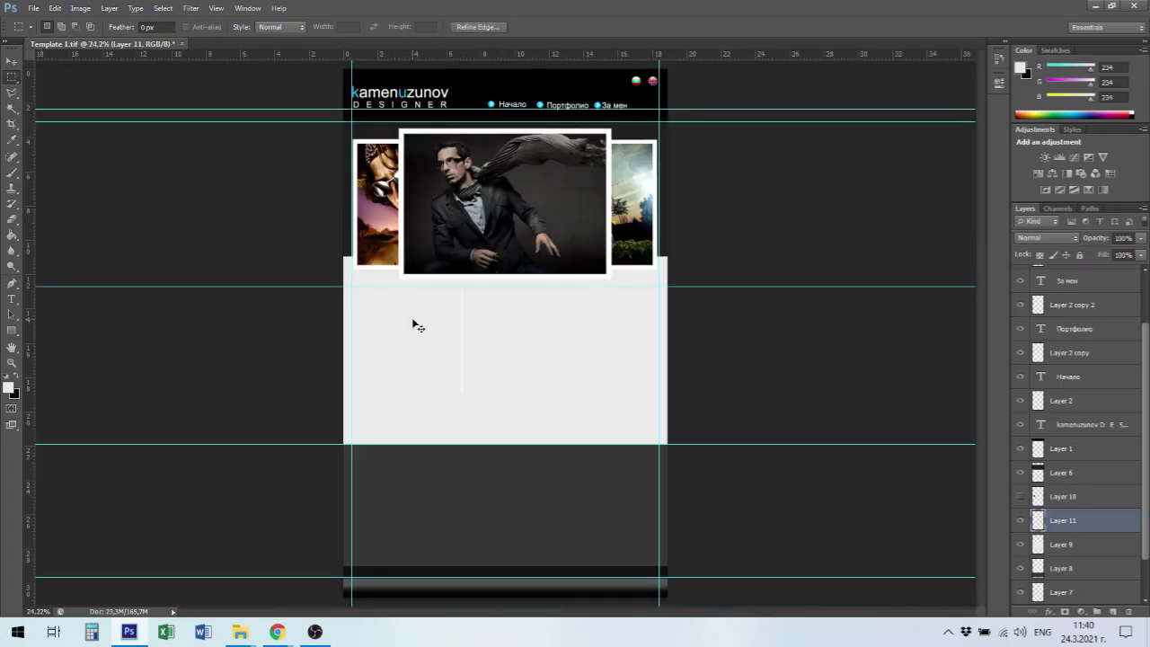
Select Layer 11's pixels, extend the divider down to just above the light band's lower edge at about 139% height, and deselect.
key("ctrl+t")
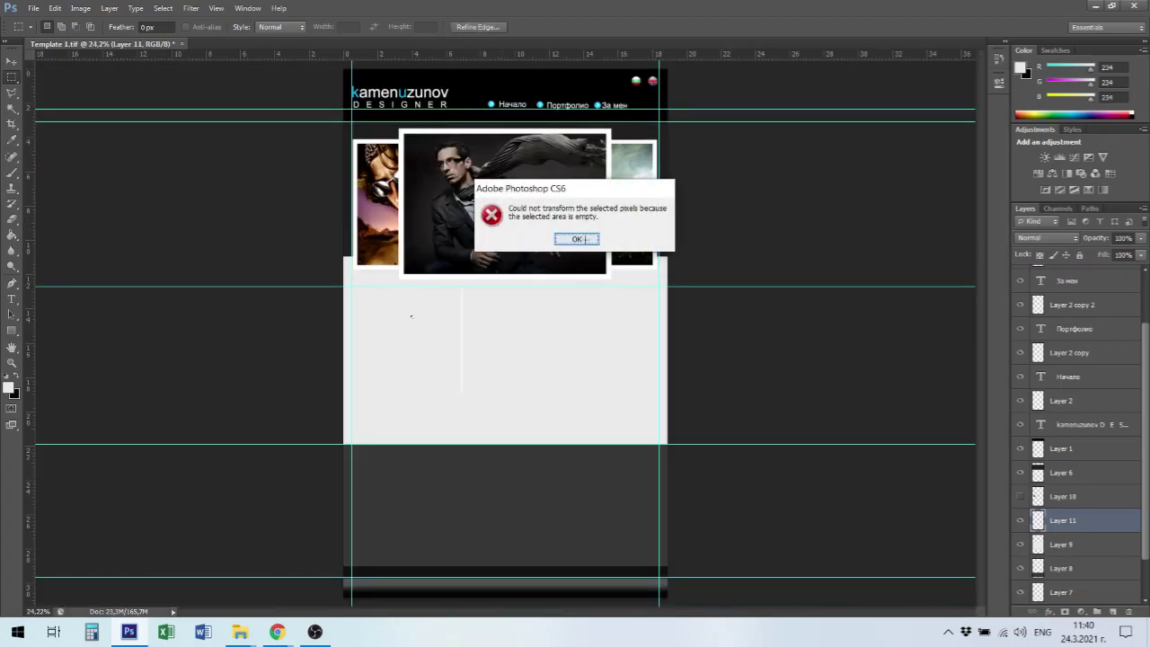
left_click(580, 239)
left_click(1020, 521)
left_click(1020, 521)
left_click(1040, 521, "ctrl")
key("ctrl+t")
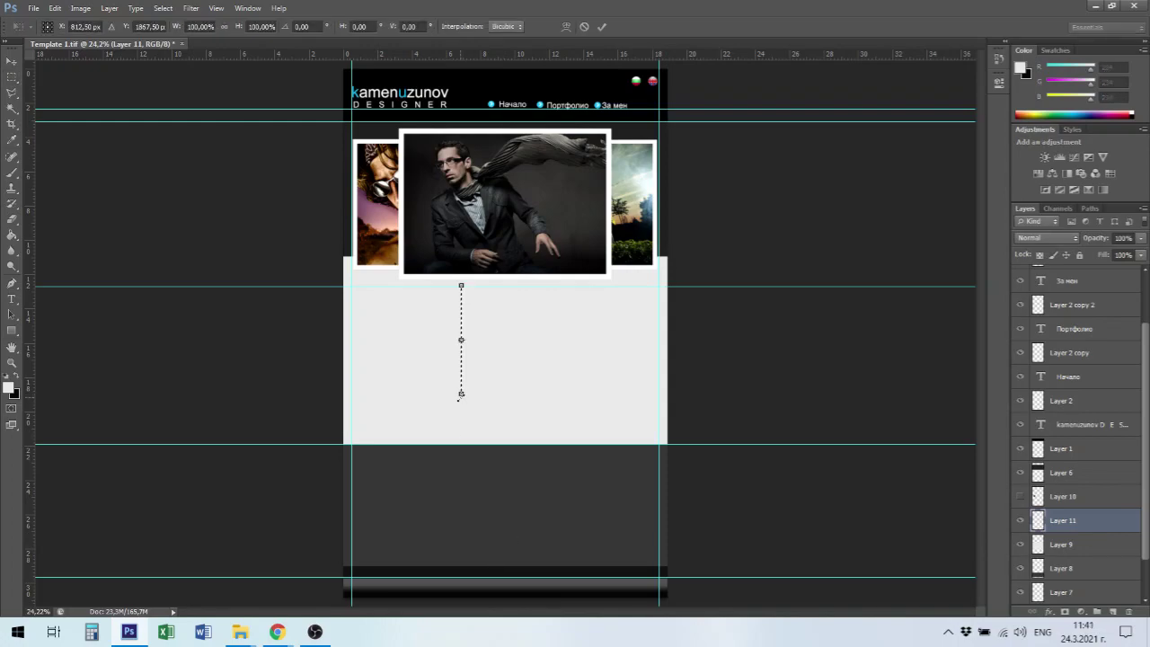
left_click_drag(461, 394, 463, 439)
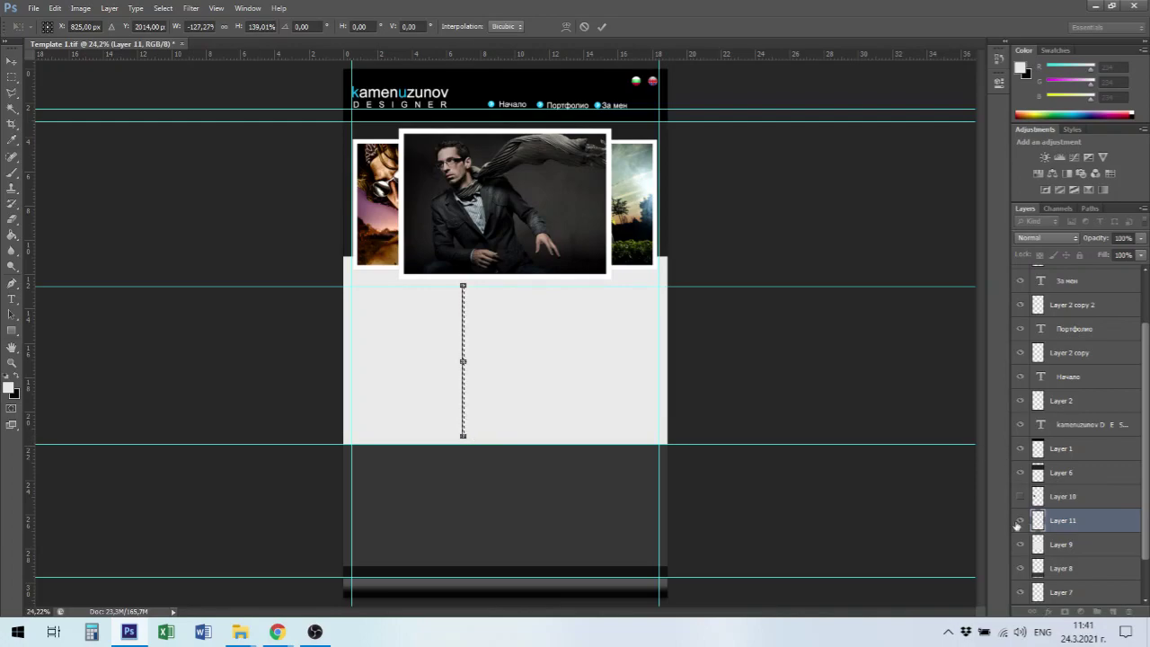
key("Return")
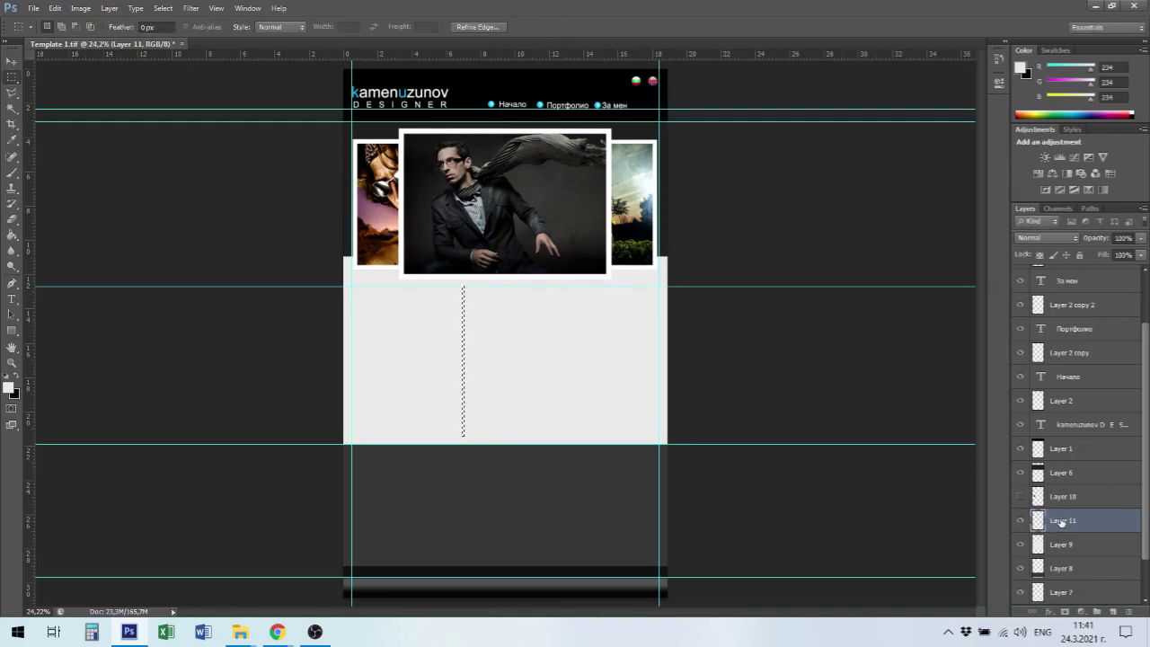
key("ctrl+d")
Duplicate Layer 11 and move the copy across the light band as a second column divider near the 13.5 ruler mark.
right_click(1062, 521)
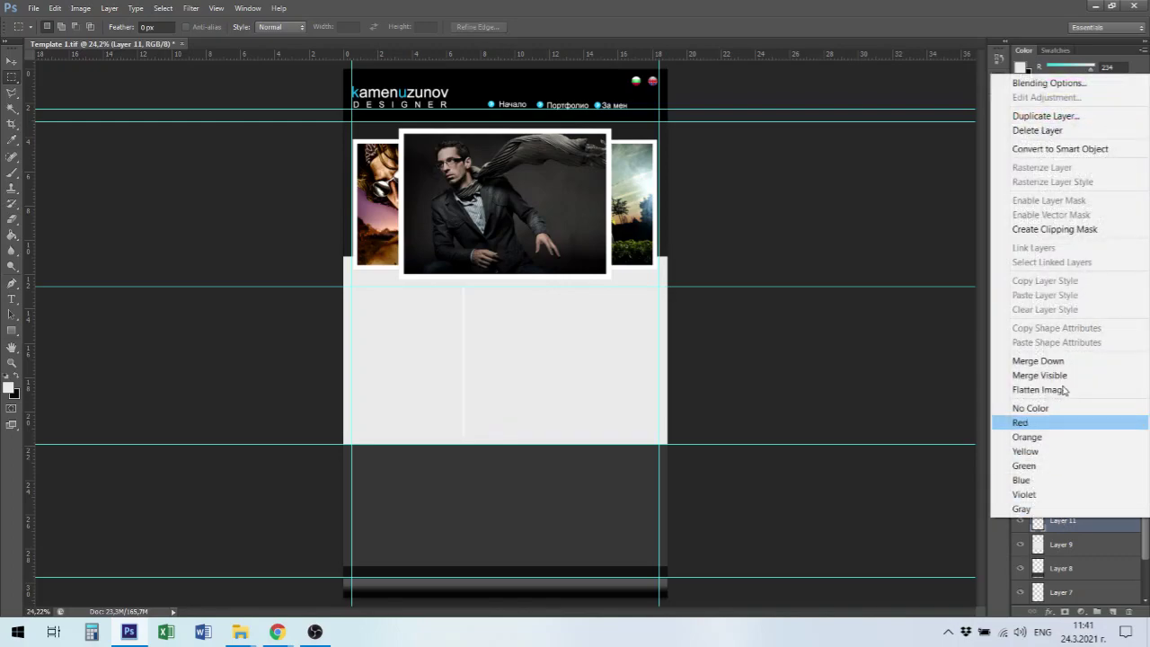
left_click(1066, 115)
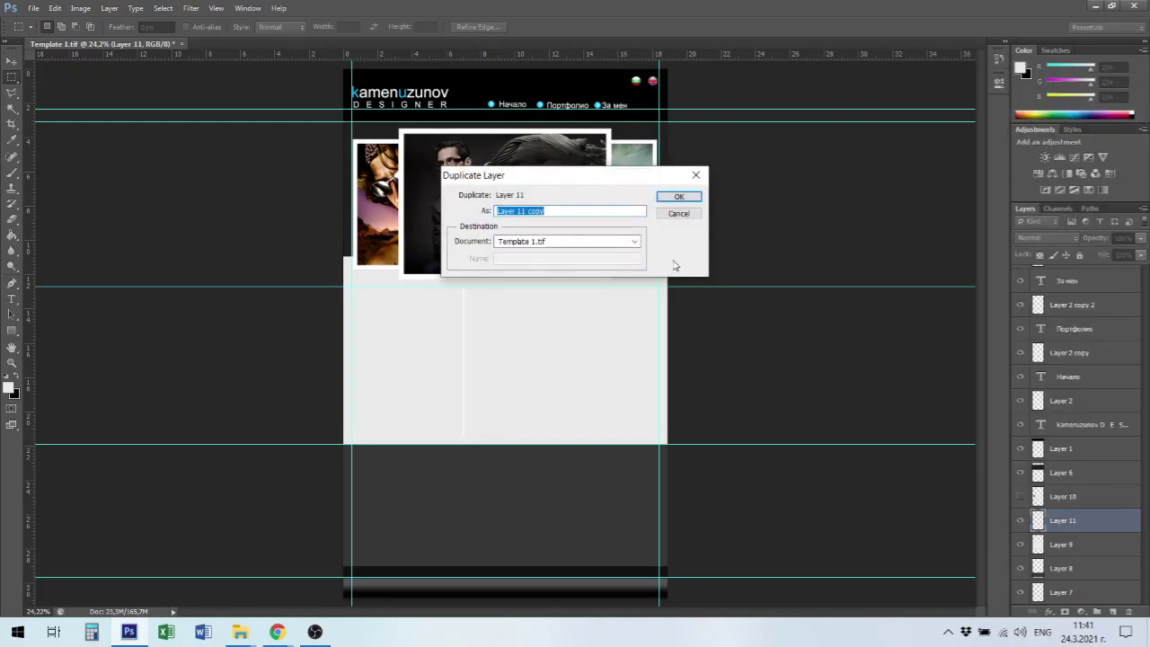
left_click(669, 196)
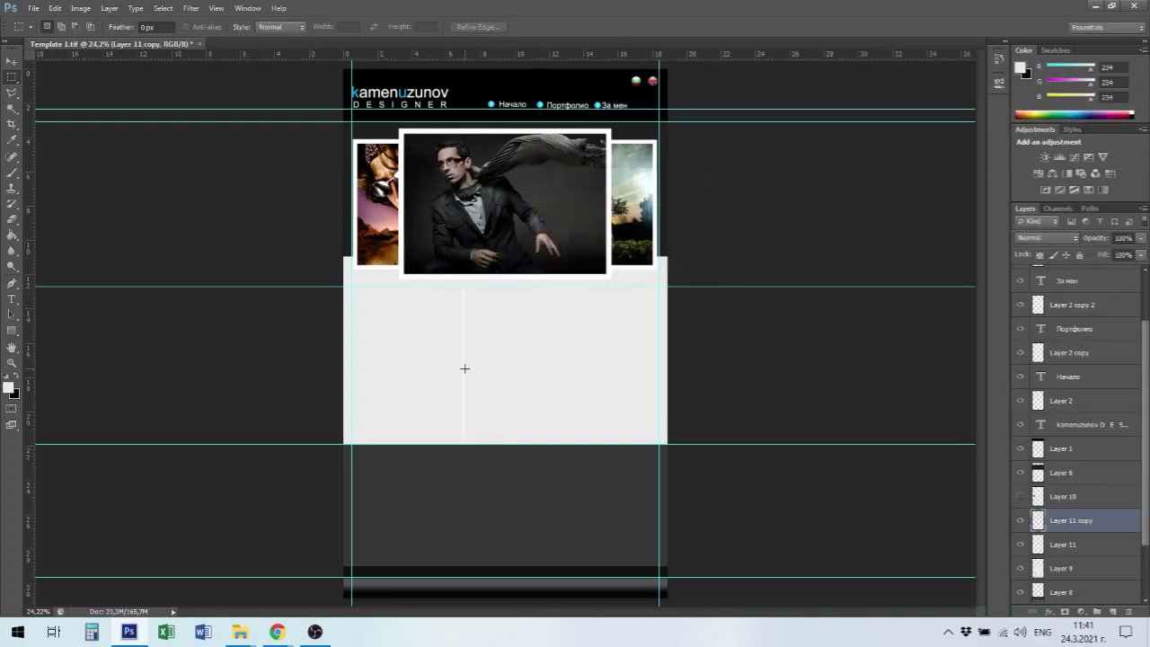
key("v")
left_click_drag(492, 369, 576, 376)
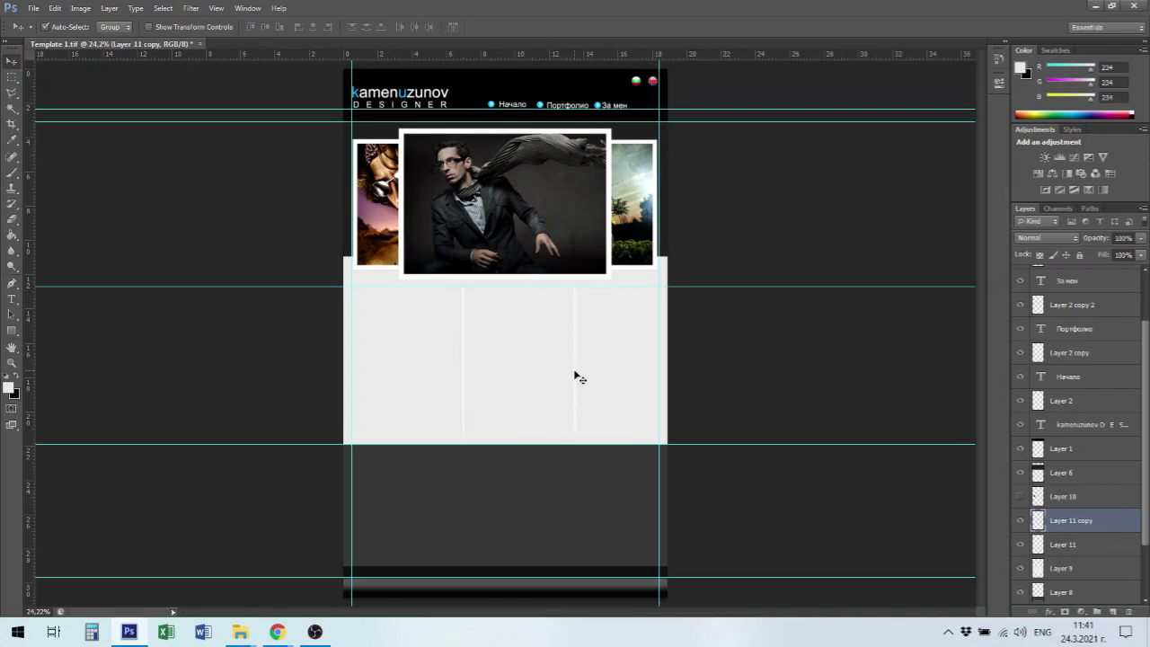
left_click(465, 383)
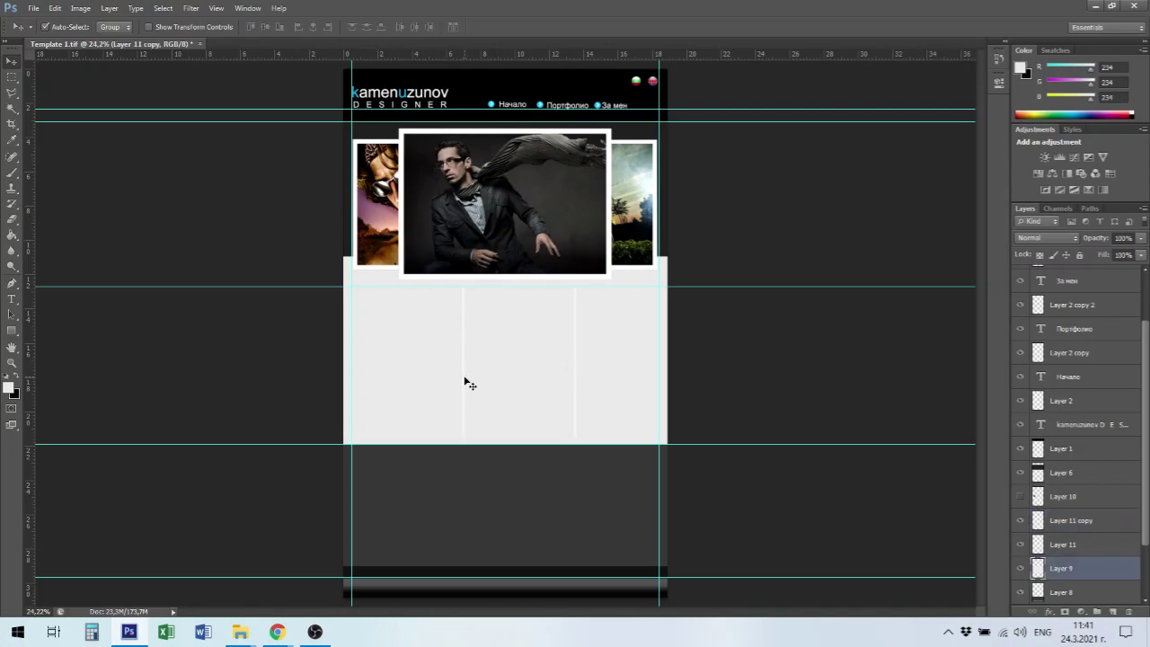
Show the photo on Layer 10 again and widen Layer 9 to 101.88% so the light band reaches the page edge.
left_click(1021, 497)
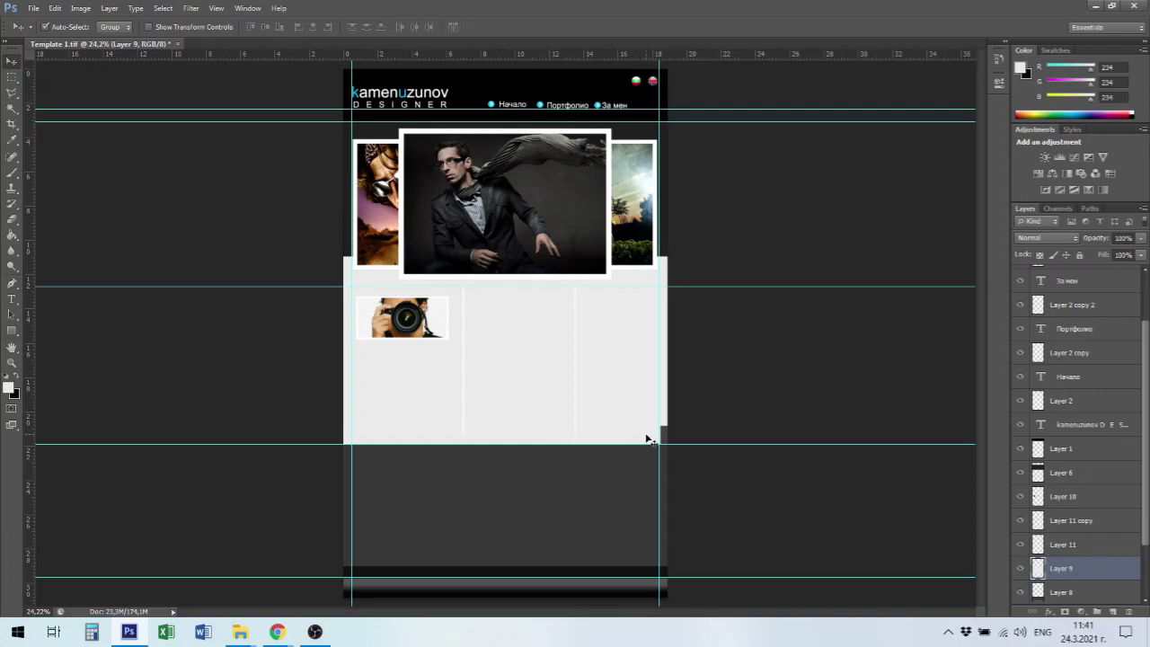
left_click(1021, 569)
left_click(1021, 569)
mouse_move(626, 405)
left_mouse_down()
mouse_move(676, 407)
mouse_move(635, 411)
left_mouse_up()
key("ctrl+t")
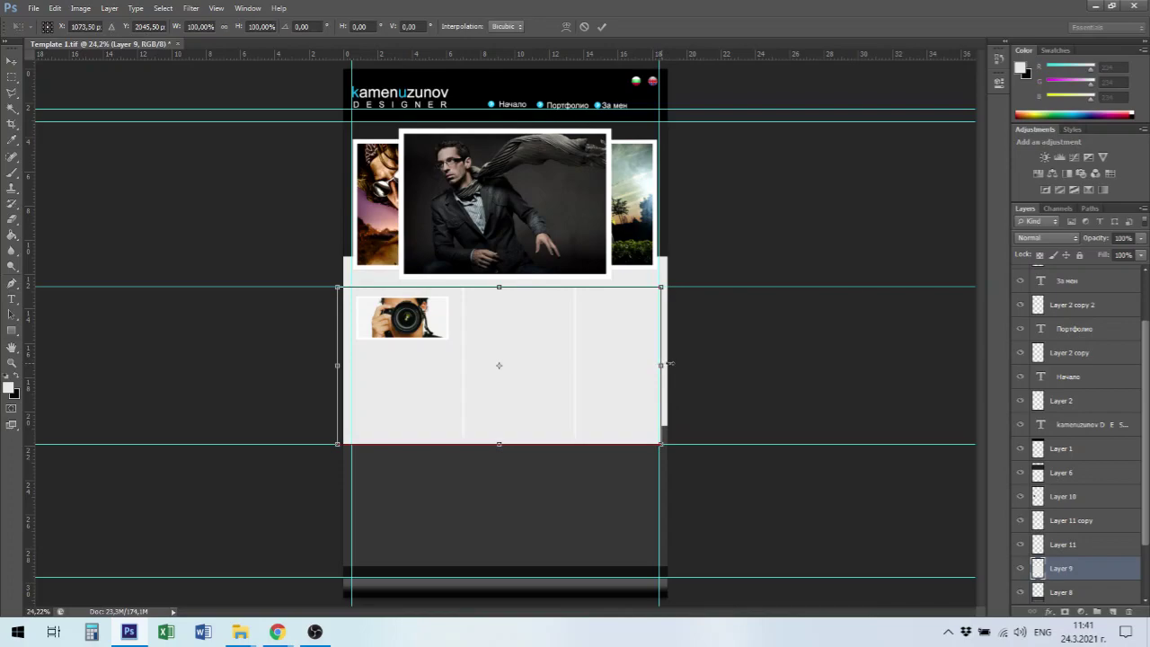
mouse_move(683, 366)
left_mouse_down()
mouse_move(710, 364)
mouse_move(684, 367)
left_mouse_up()
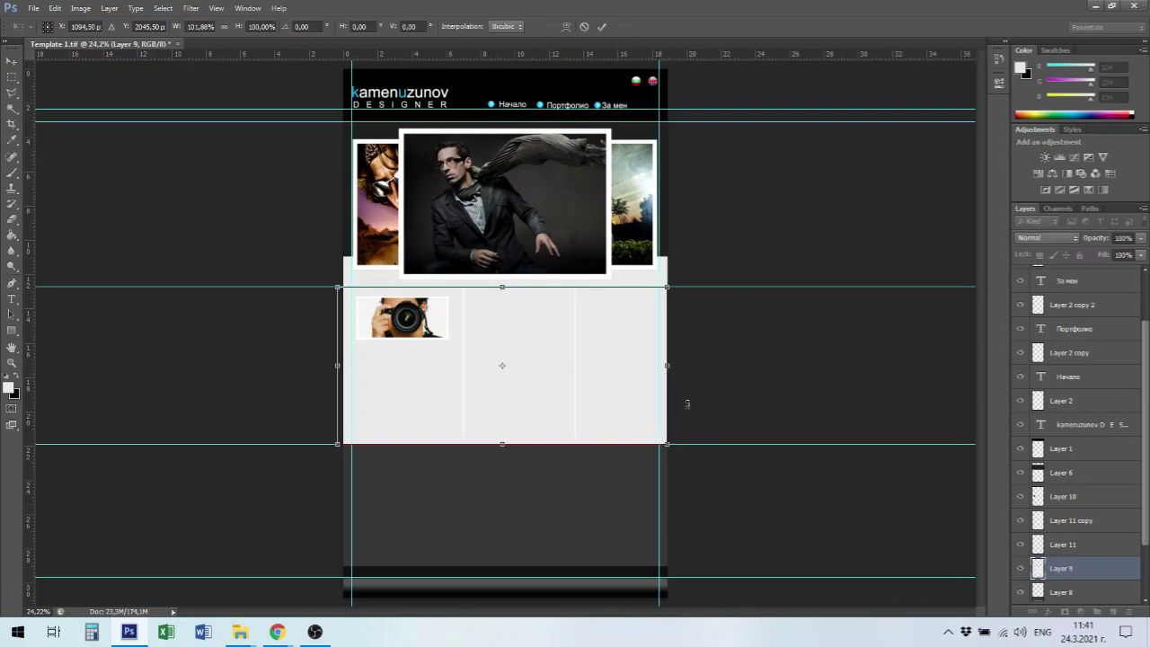
key("Return")
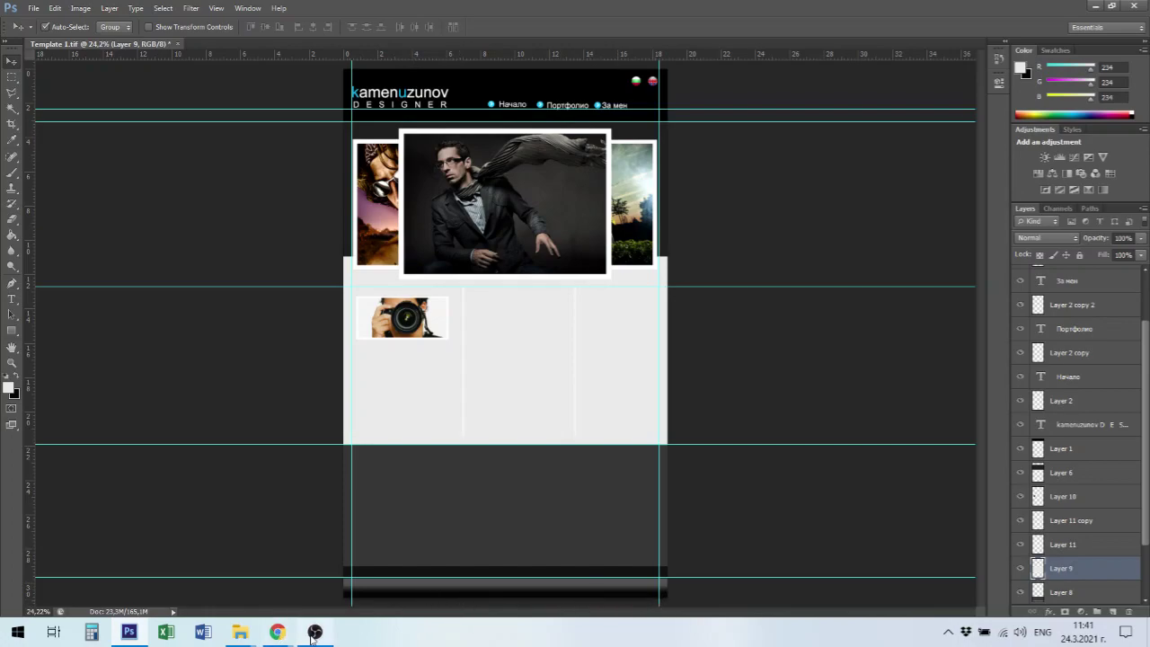
Switch to the template page in Chrome, close the developer tools, view the footer's Facebook icon image in its own tab, and close that tab.
mouse_move(278, 634)
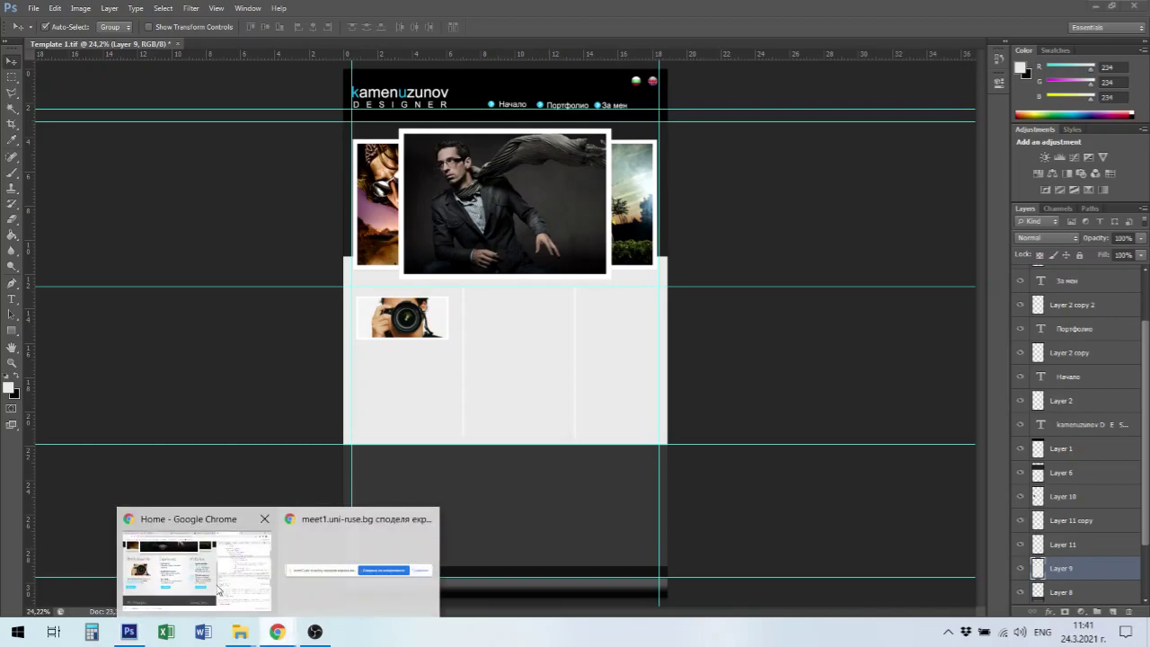
left_click(198, 561)
scroll(720, 481, "down", 4)
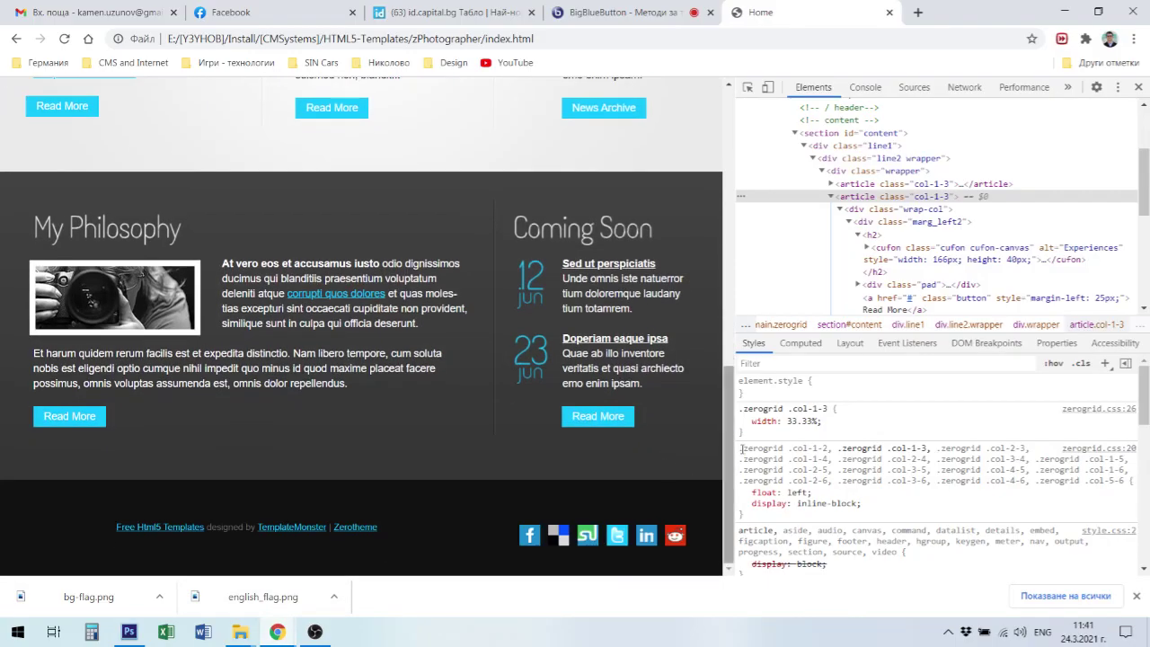
left_click(1139, 87)
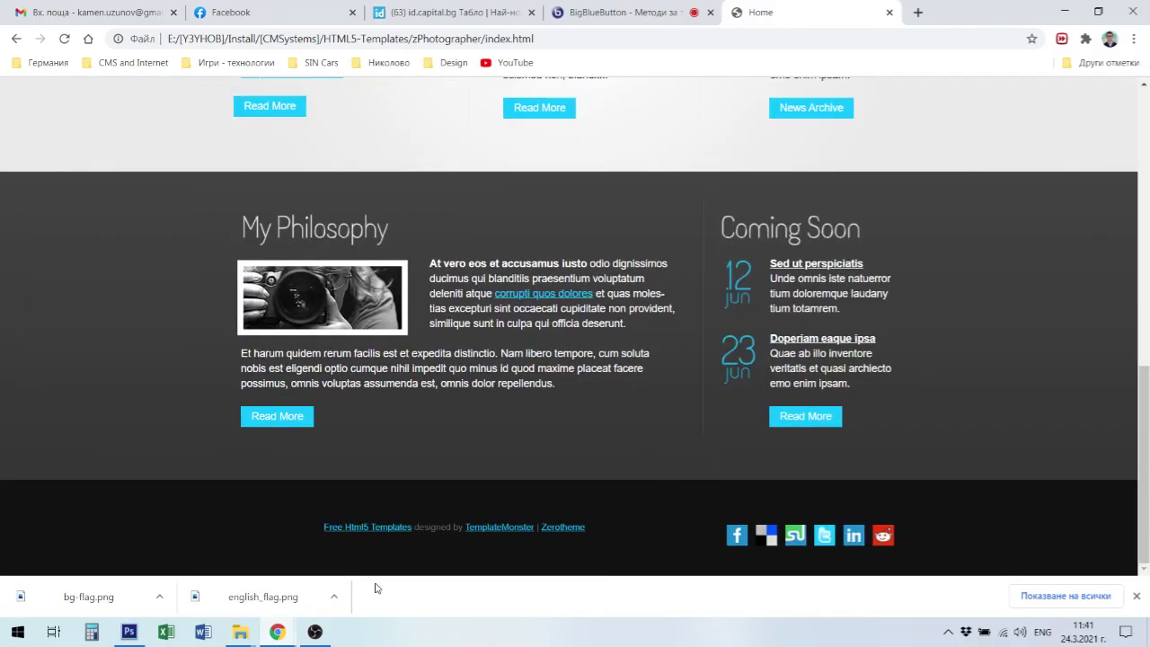
right_click(735, 545)
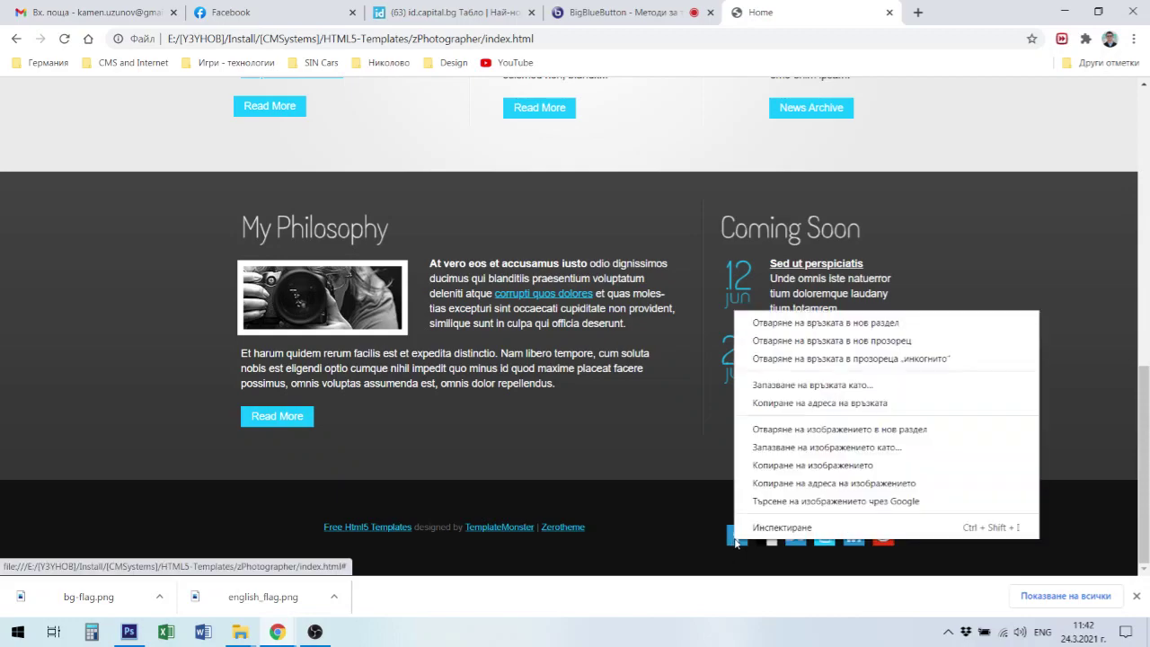
left_click(832, 429)
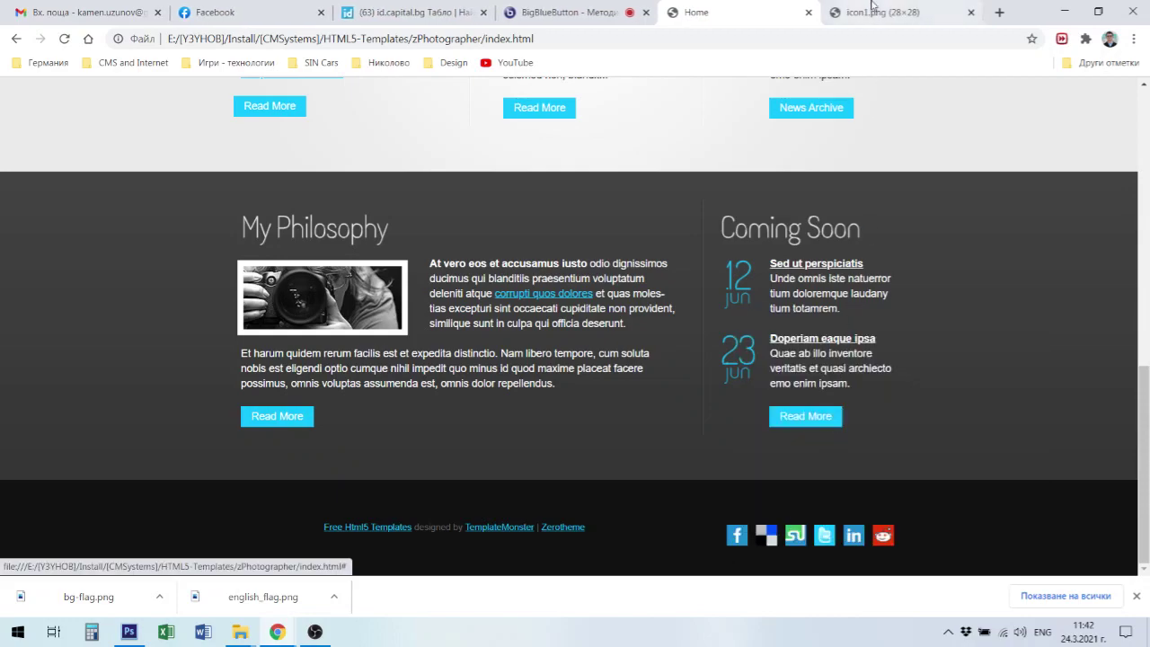
left_click(877, 12)
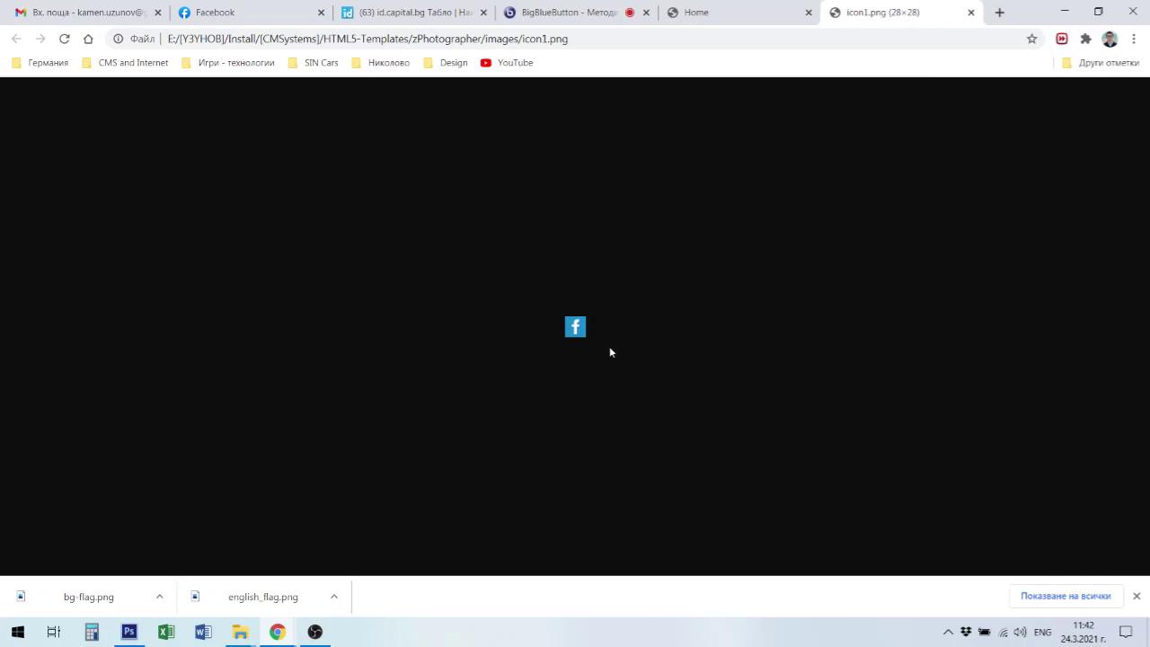
left_click(971, 13)
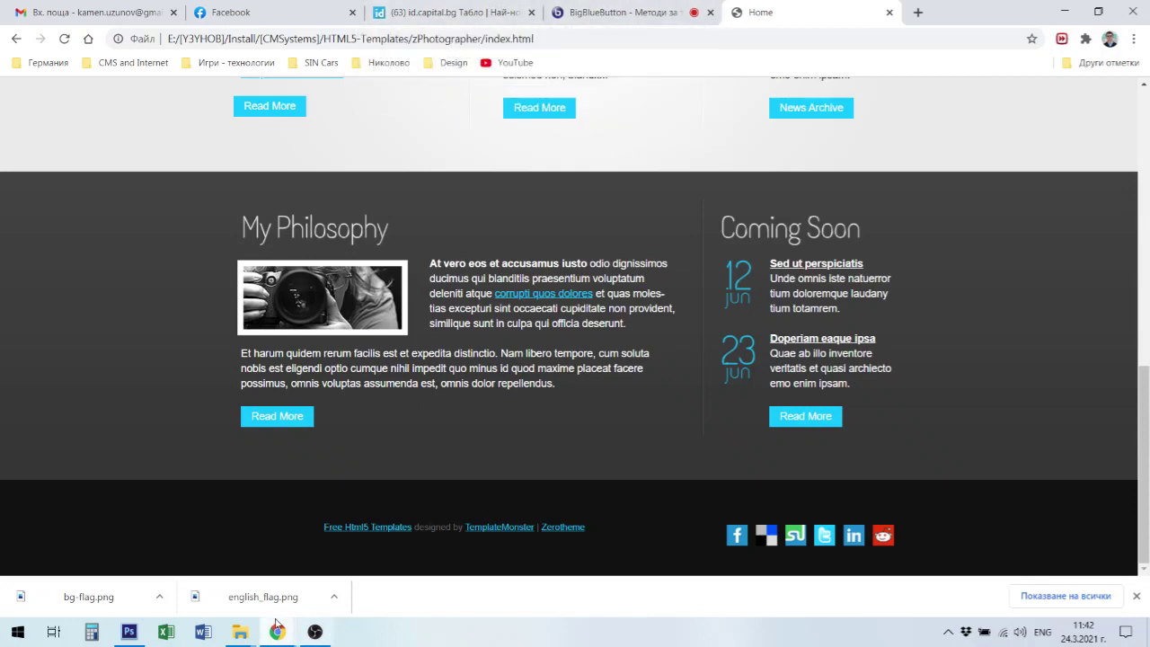
Back in Photoshop, hide Layer 8 and copy the framed My Philosophy photo from Background copy to a new layer.
left_click(129, 632)
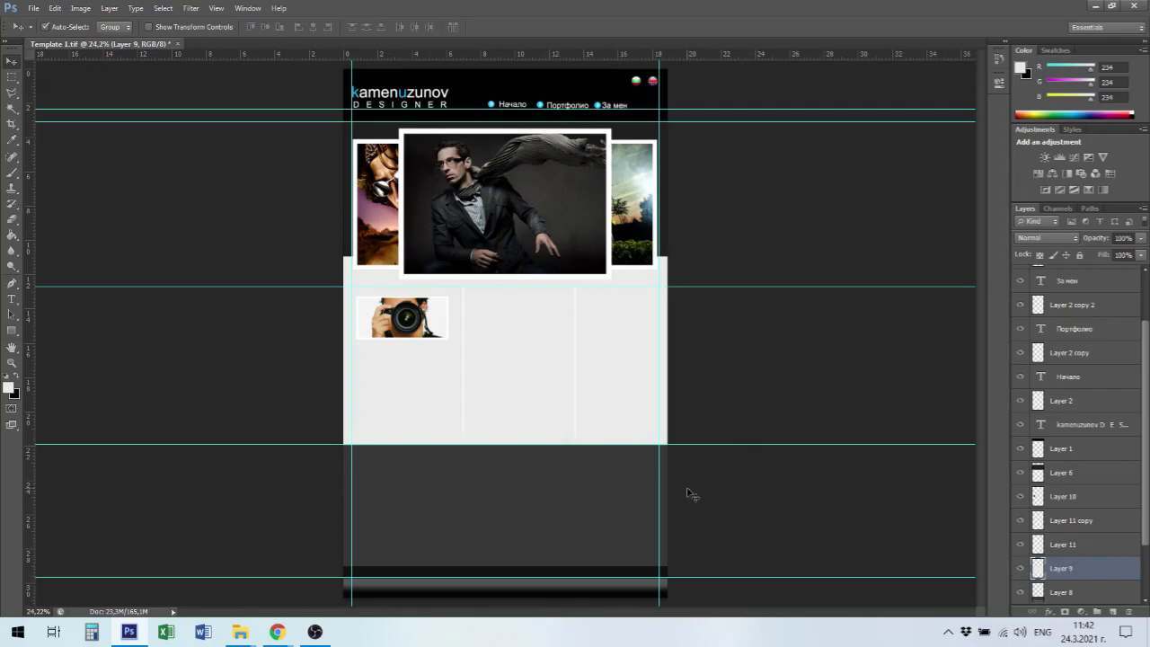
left_click(542, 528)
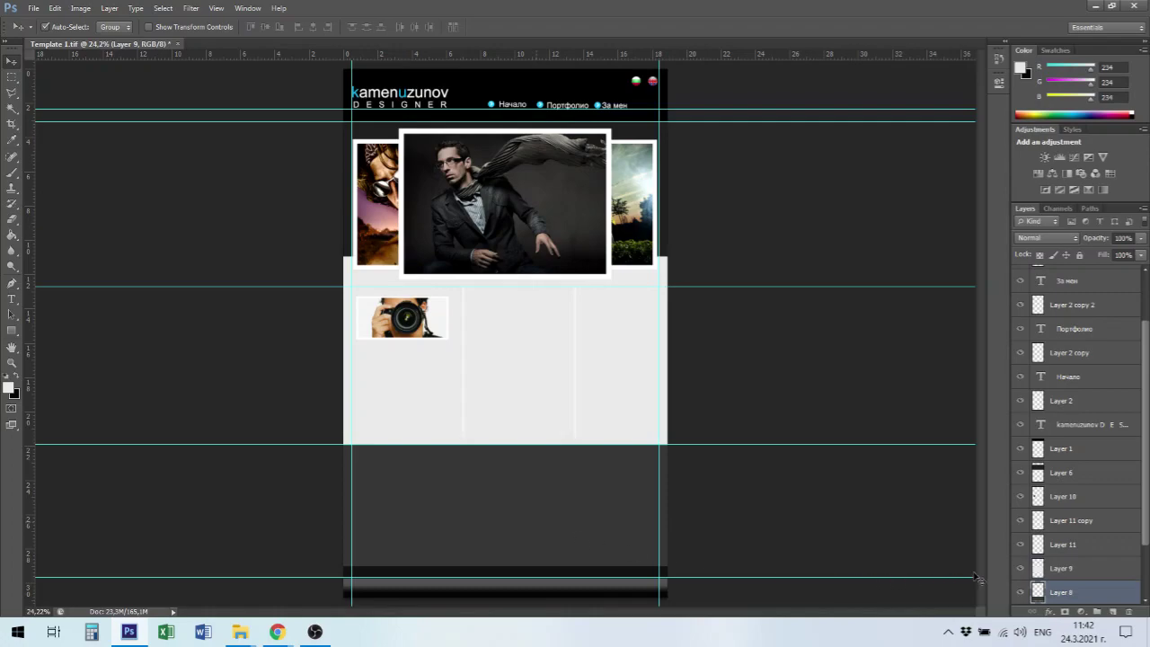
left_click(1023, 594)
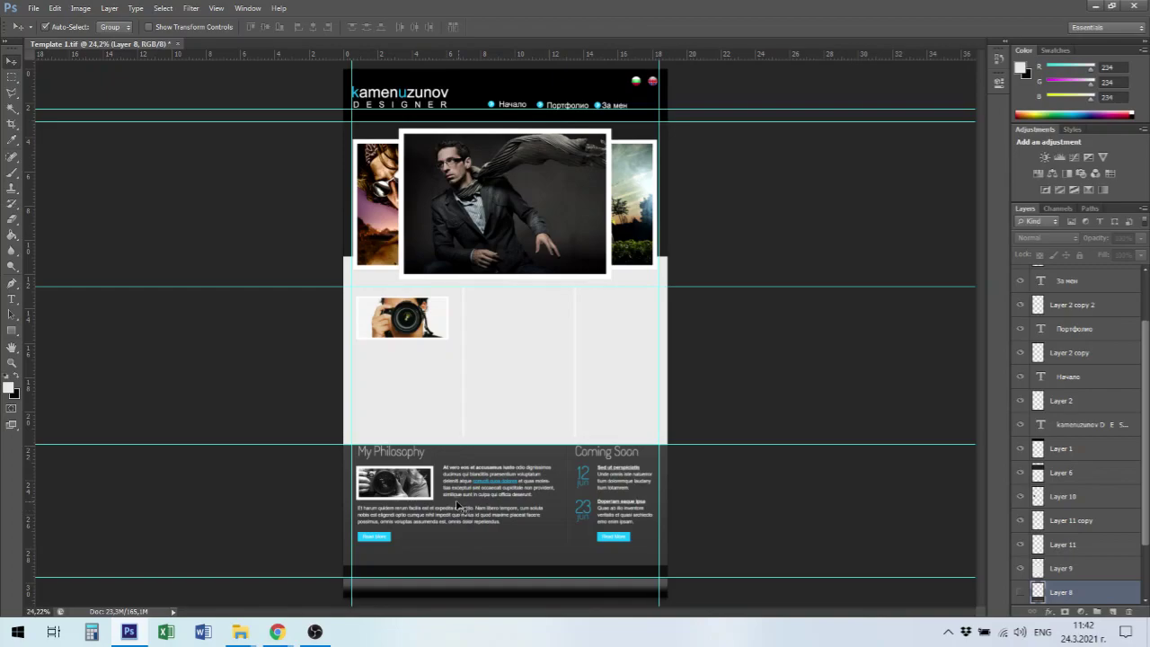
left_click(404, 491)
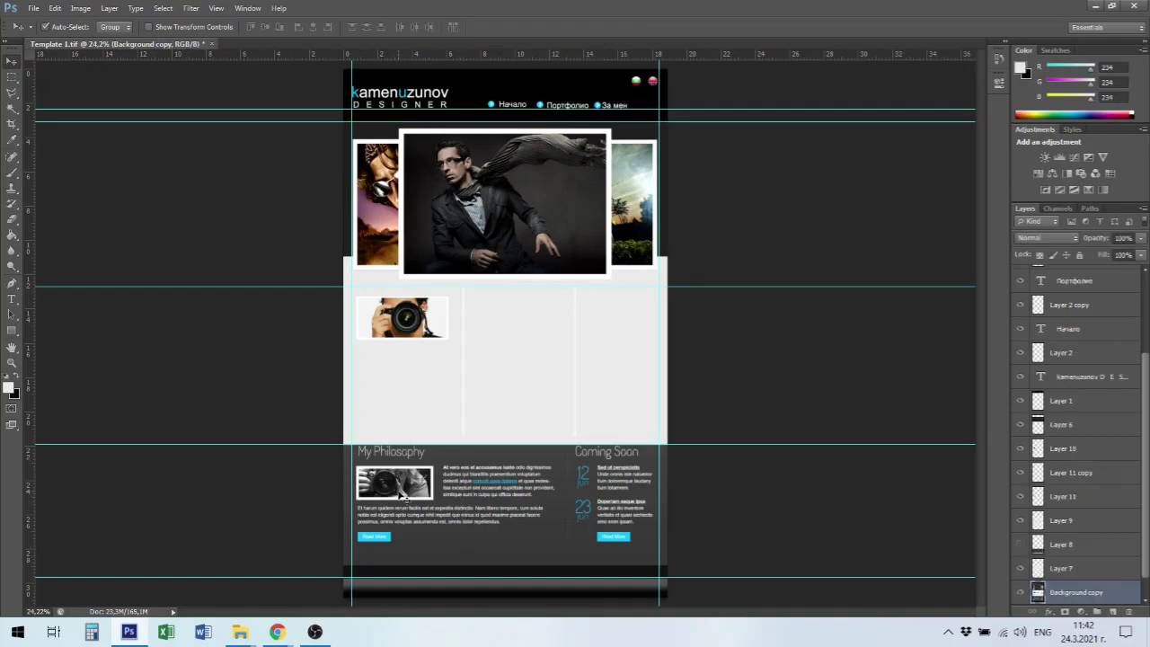
scroll(488, 532, "up", 8)
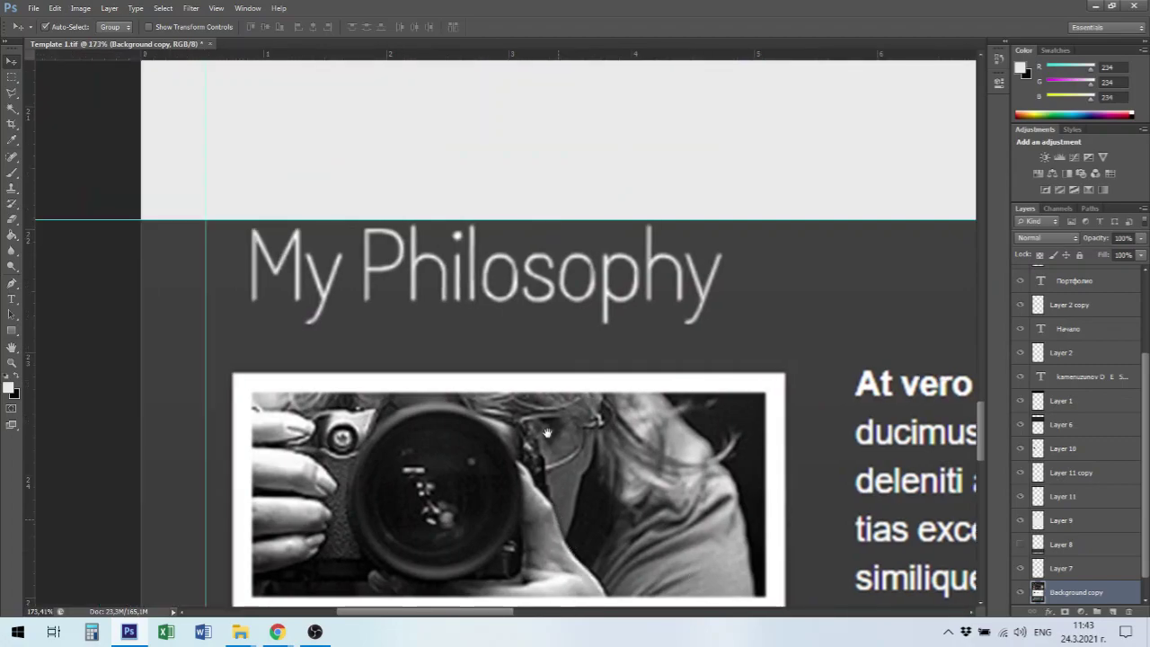
scroll(550, 376, "down", 3)
key("m")
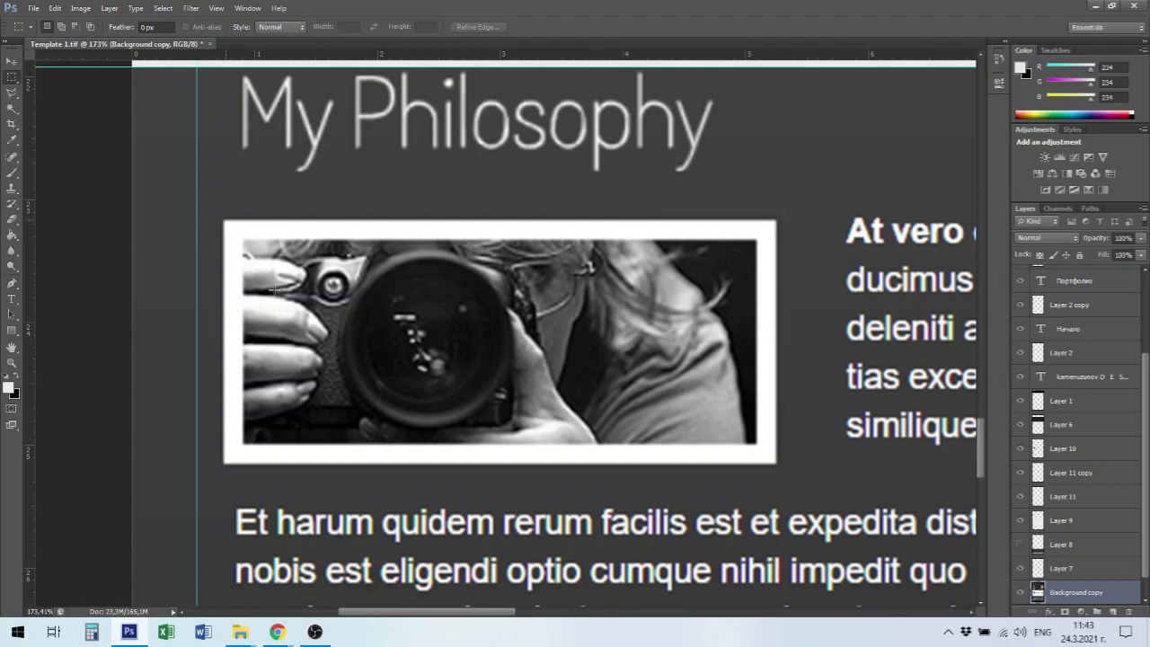
left_click_drag(224, 220, 776, 464)
key("ctrl+j")
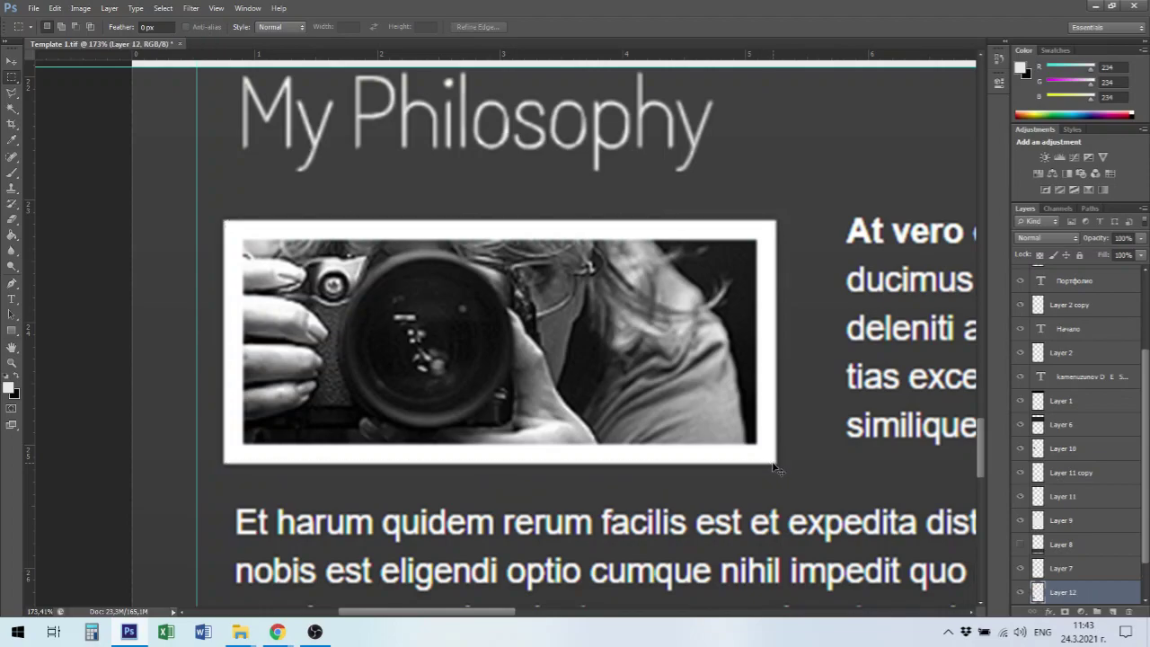
Move Layer 12 with the My Philosophy photo above Layer 8 and show Layer 8 again.
left_click_drag(1057, 595, 1022, 551)
left_click(1020, 570, "alt")
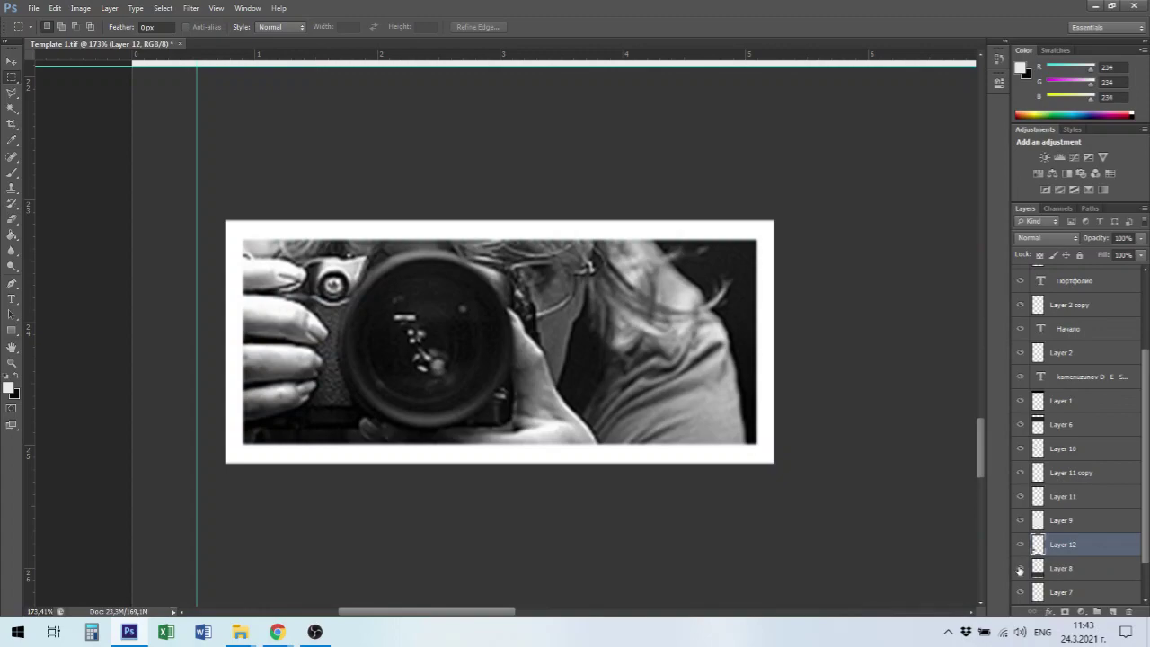
key("ctrl+0")
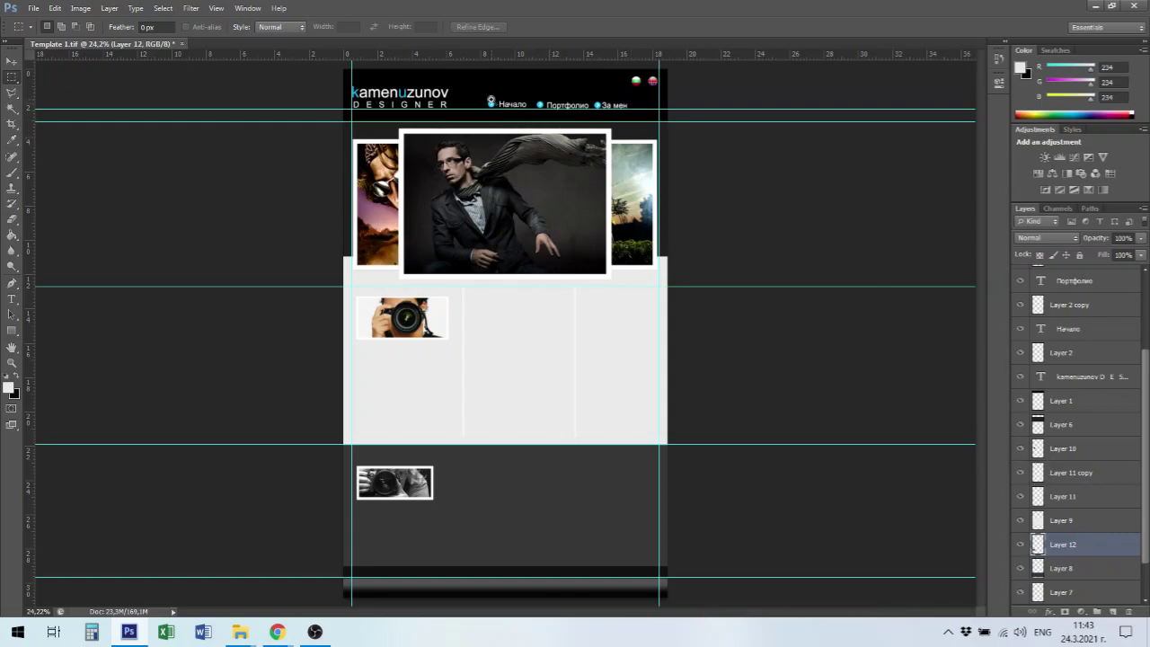
Duplicate the Начало menu text layer under the default copy name within Template 1.tif.
left_click_drag(623, 160, 663, 404)
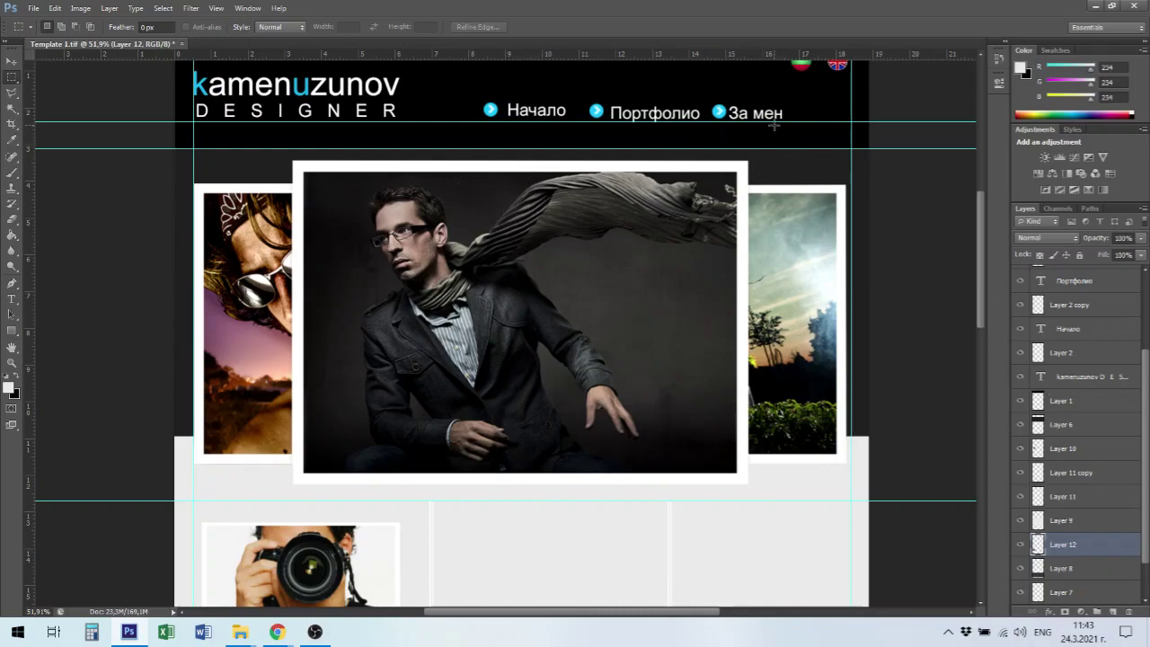
left_click(1070, 332)
right_click(1070, 332)
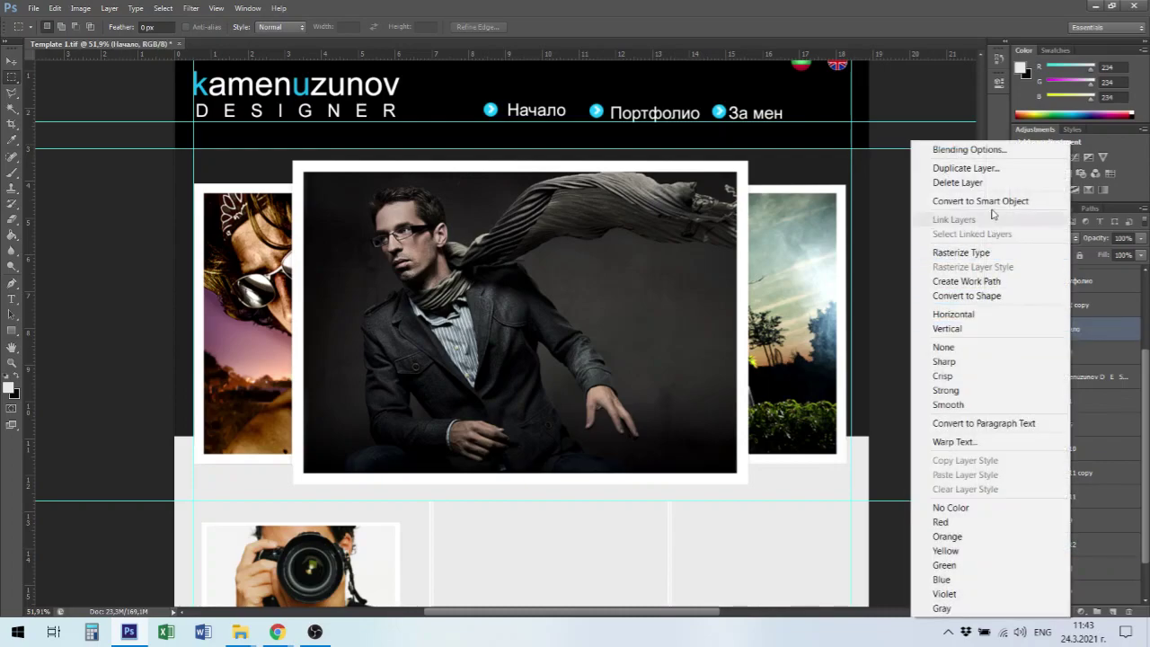
left_click(992, 170)
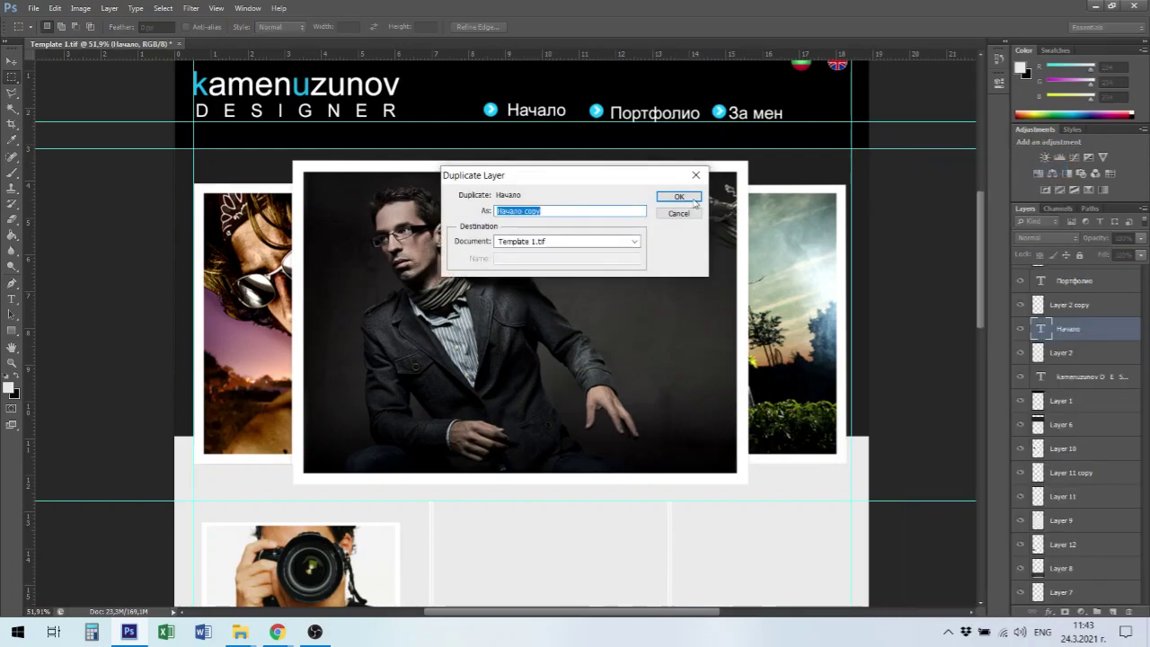
left_click(680, 197)
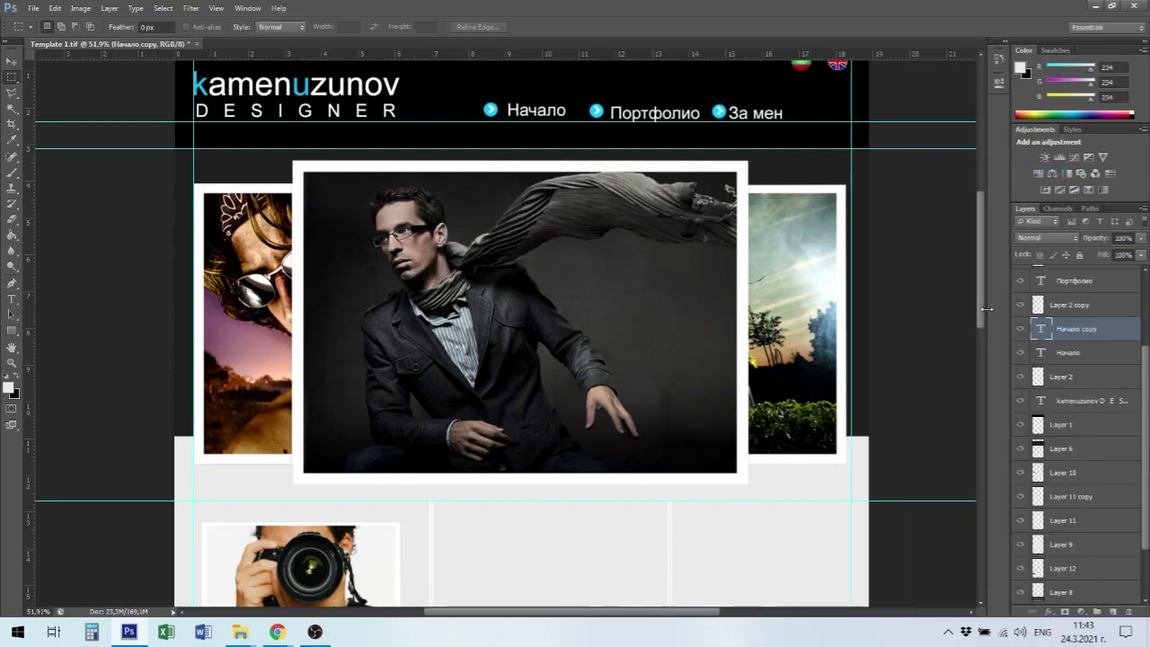
Rename the duplicated menu text layer to "Начало - посетен".
double_click(1075, 330)
left_click_drag(1083, 330, 1096, 330)
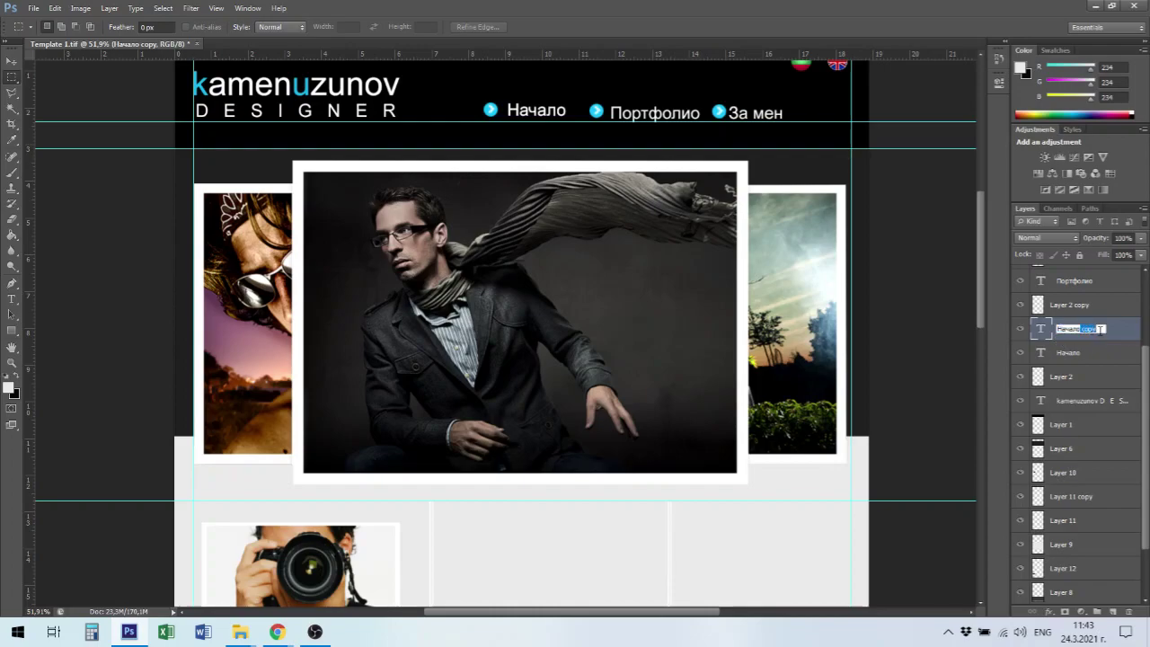
key("BackSpace")
type("ен")
left_click(1046, 331)
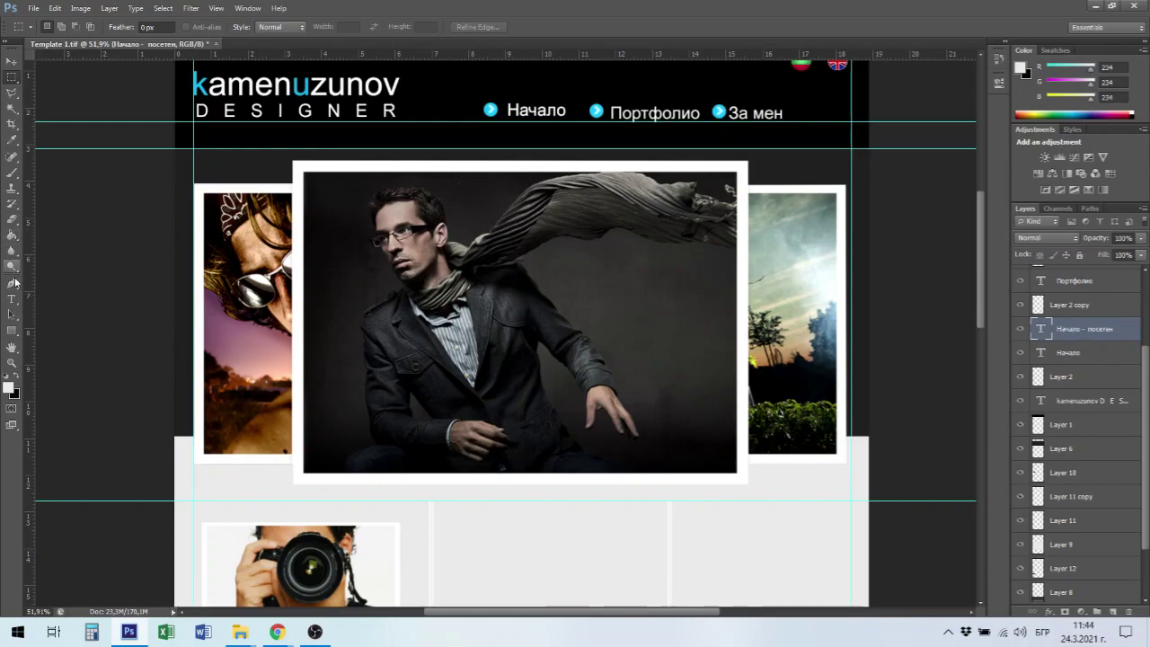
Recolor the text of the Начало - посетен layer with the blue sampled from the logo, #14addf.
key("t")
left_click(509, 106)
left_click_drag(509, 108, 568, 108)
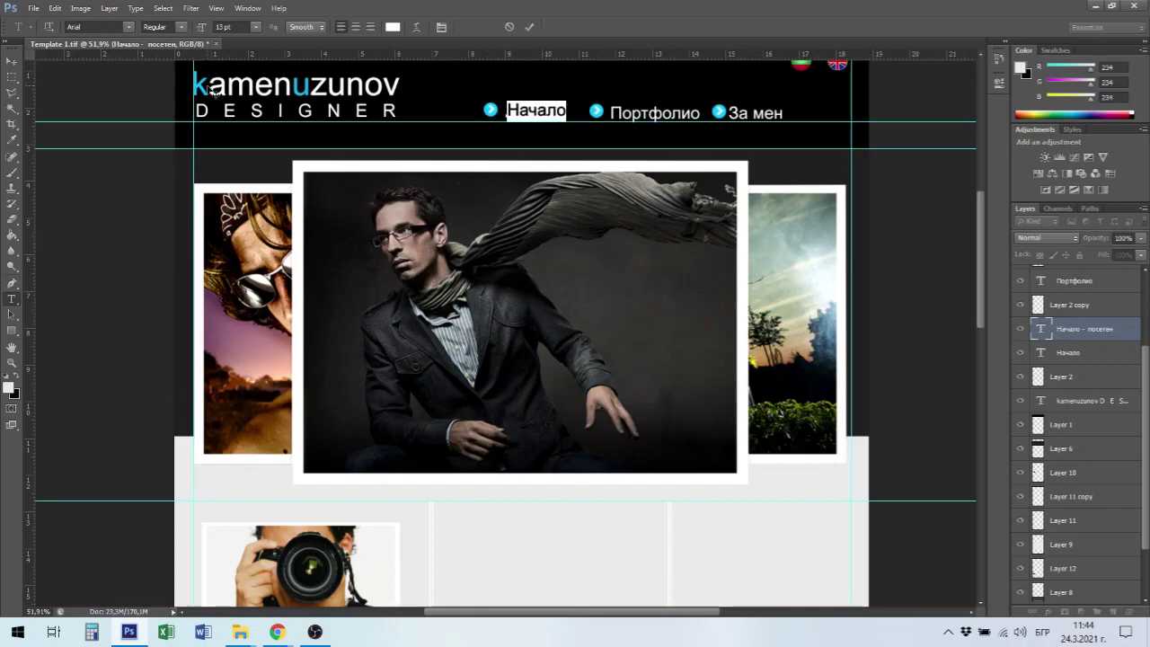
left_click(392, 27)
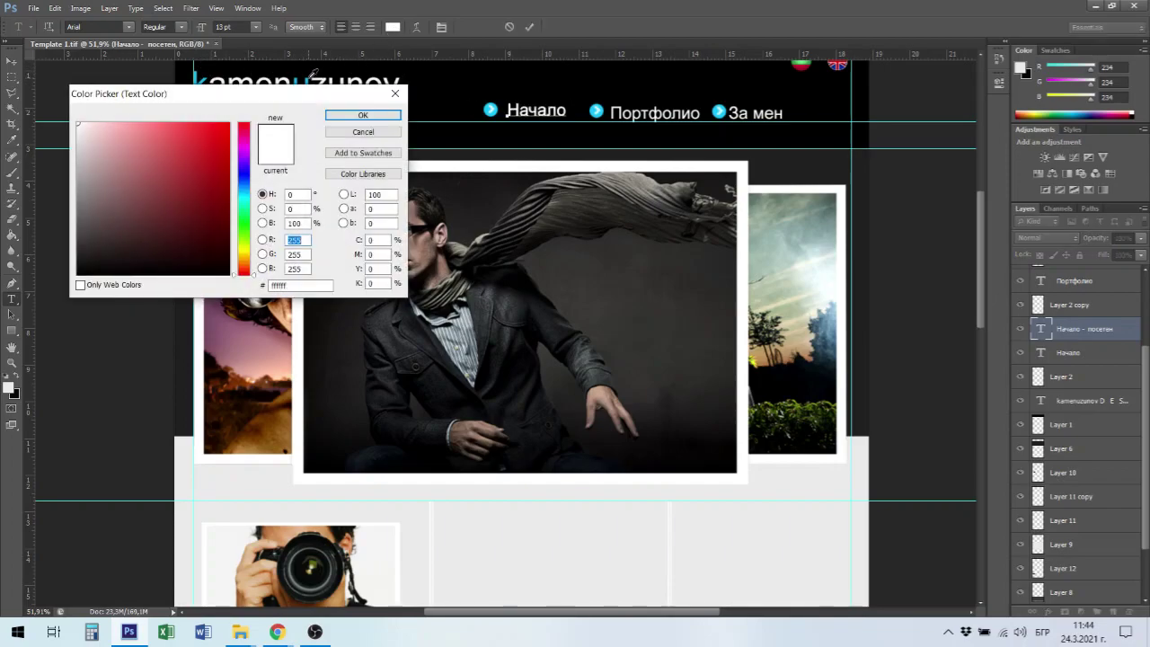
left_click(310, 77)
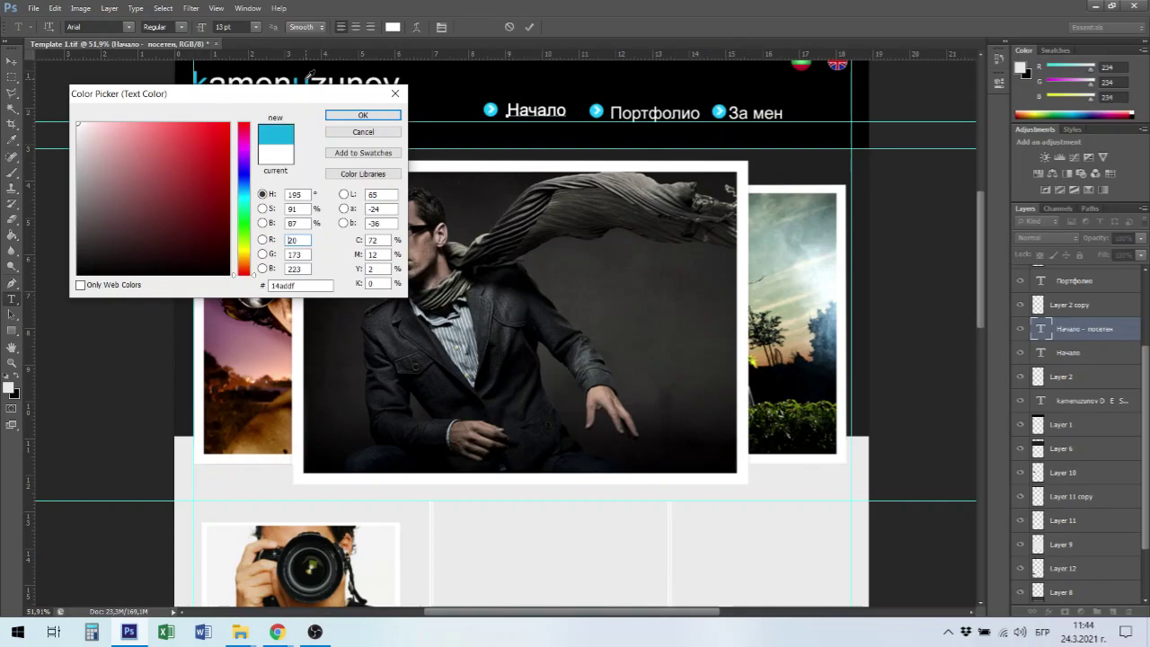
left_click(363, 115)
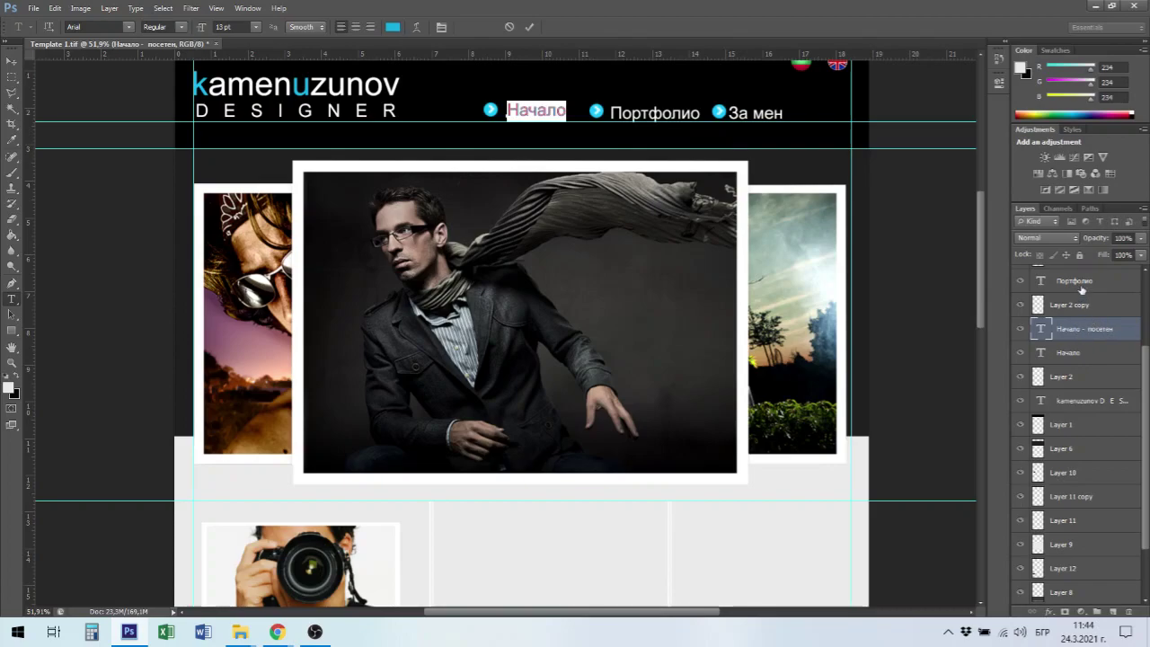
Duplicate the Портфолио menu text layer within Template 1.tif under the name "Портфолио - посетен".
left_click(1082, 290)
right_click(1082, 288)
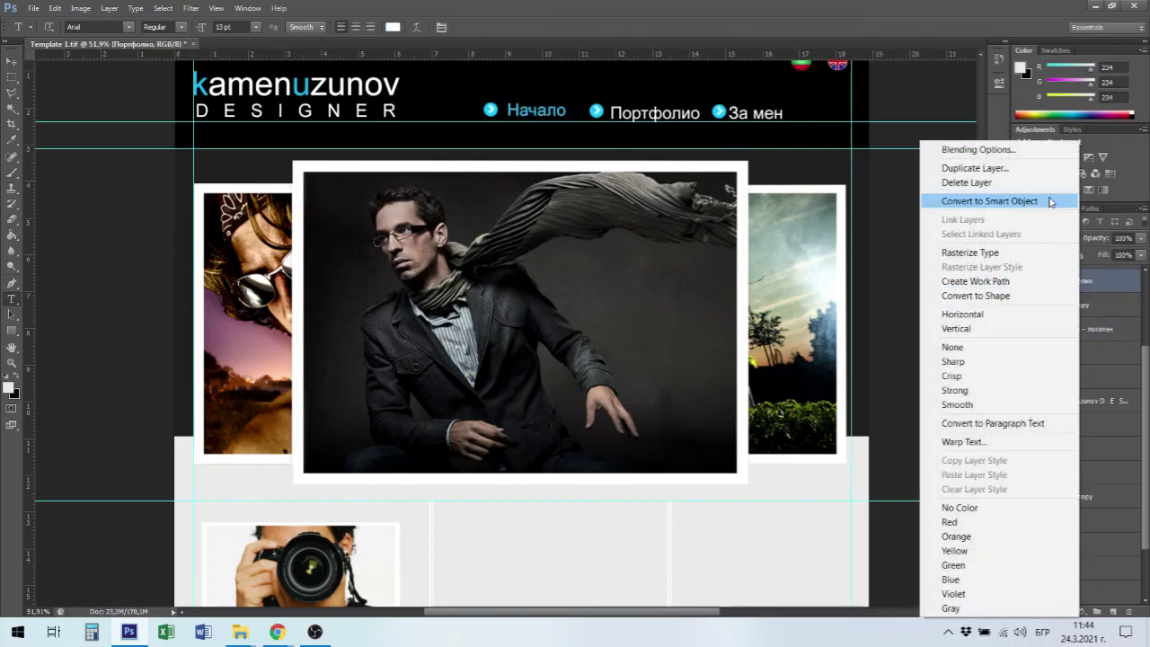
left_click(1044, 173)
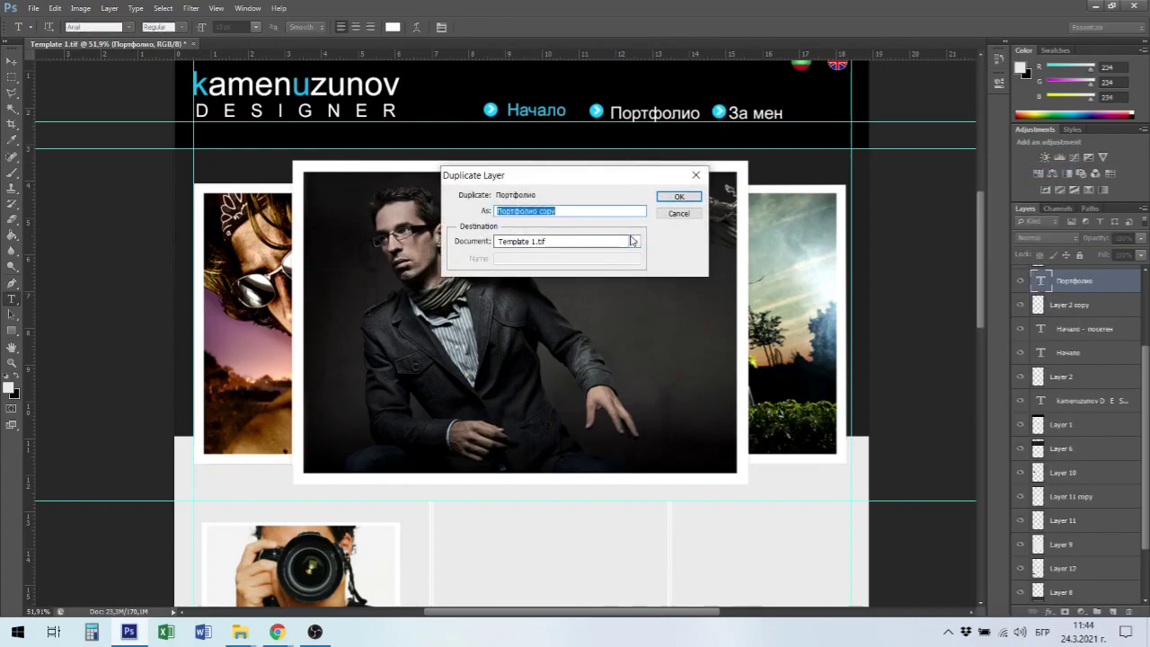
left_click_drag(576, 213, 543, 214)
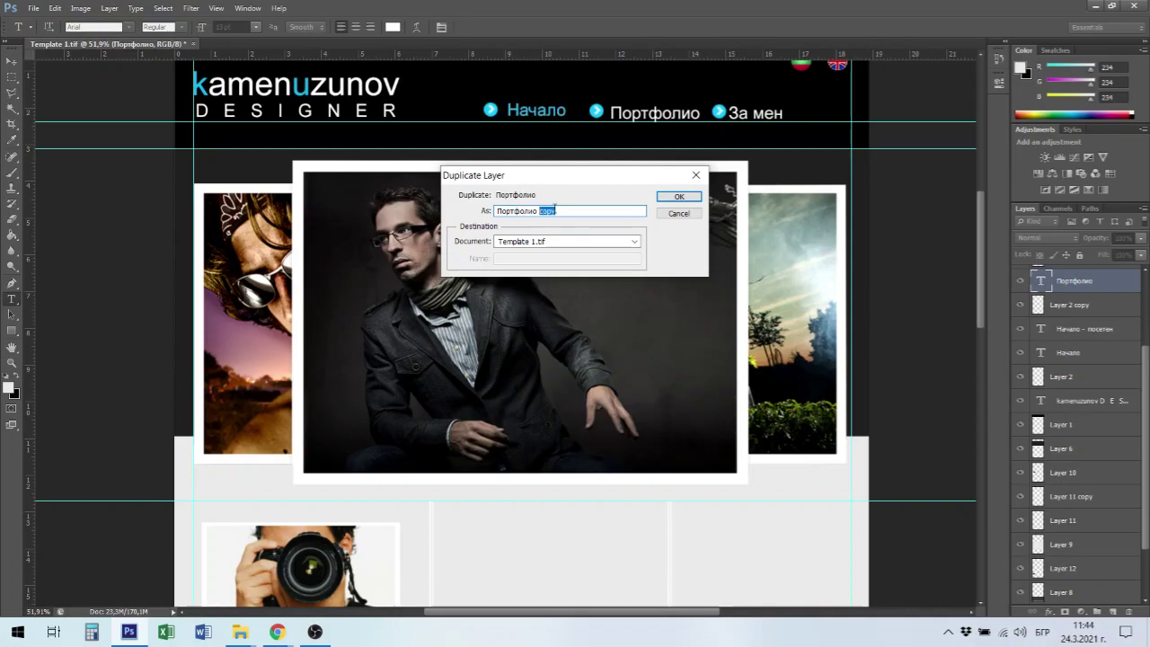
type("- посетен")
left_click(686, 196)
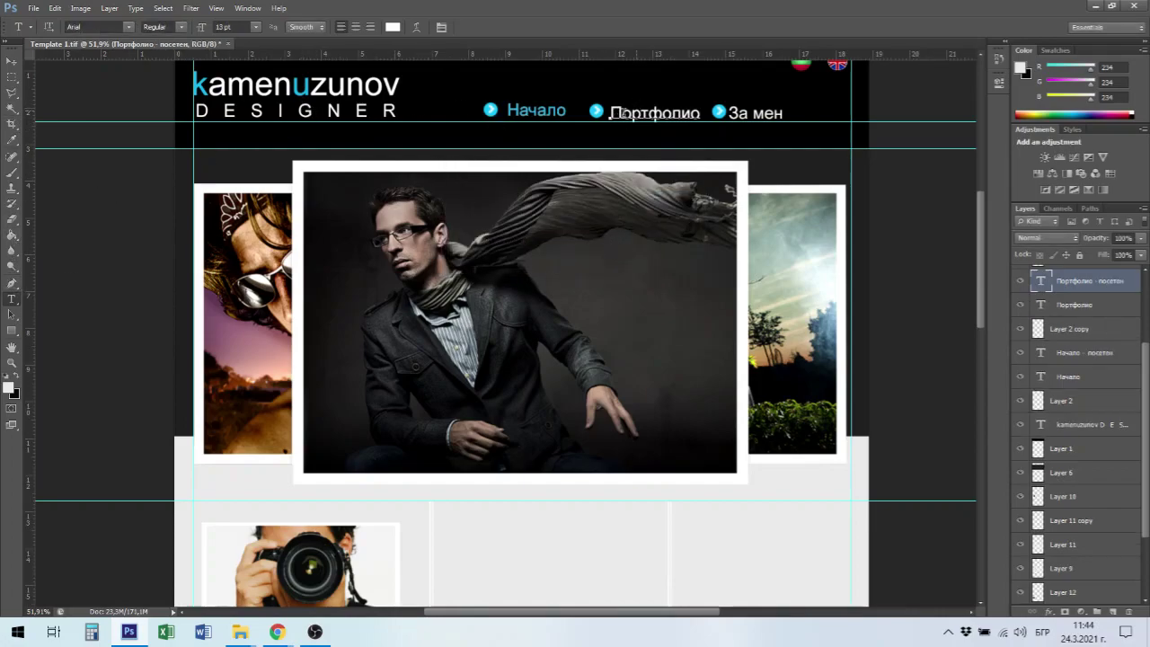
Recolor the text of the Портфолио - посетен layer with the blue sampled from the Начало menu text, #26afde.
left_click_drag(612, 112, 649, 114)
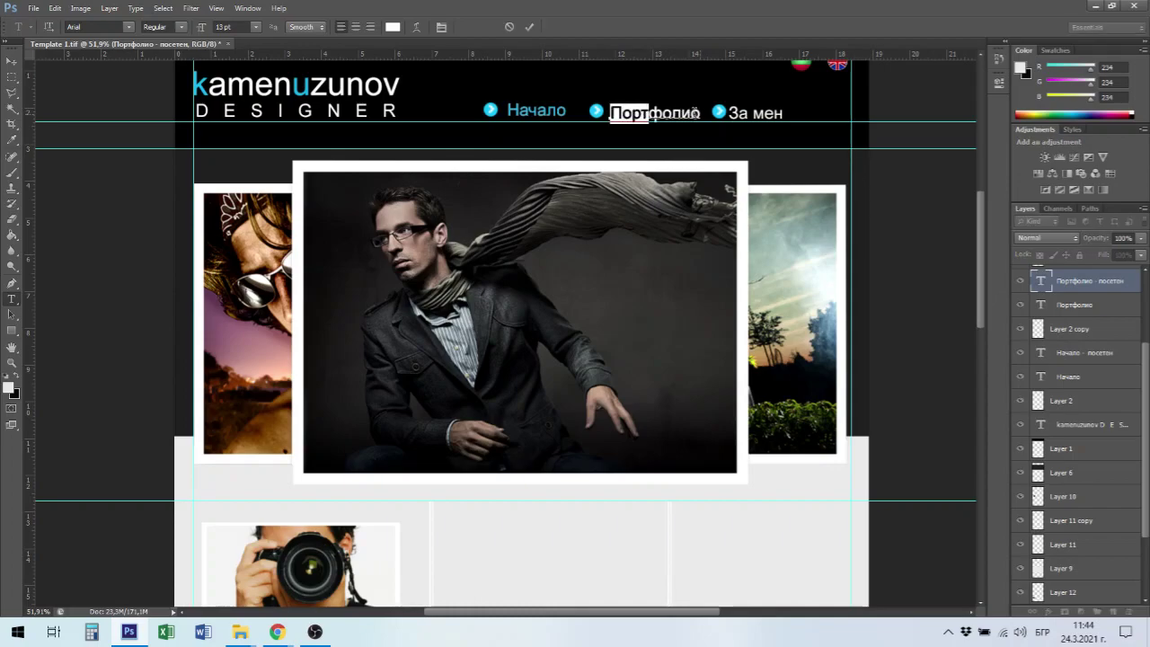
left_click_drag(646, 113, 607, 113)
left_click(612, 113)
double_click(612, 111)
left_click(393, 27)
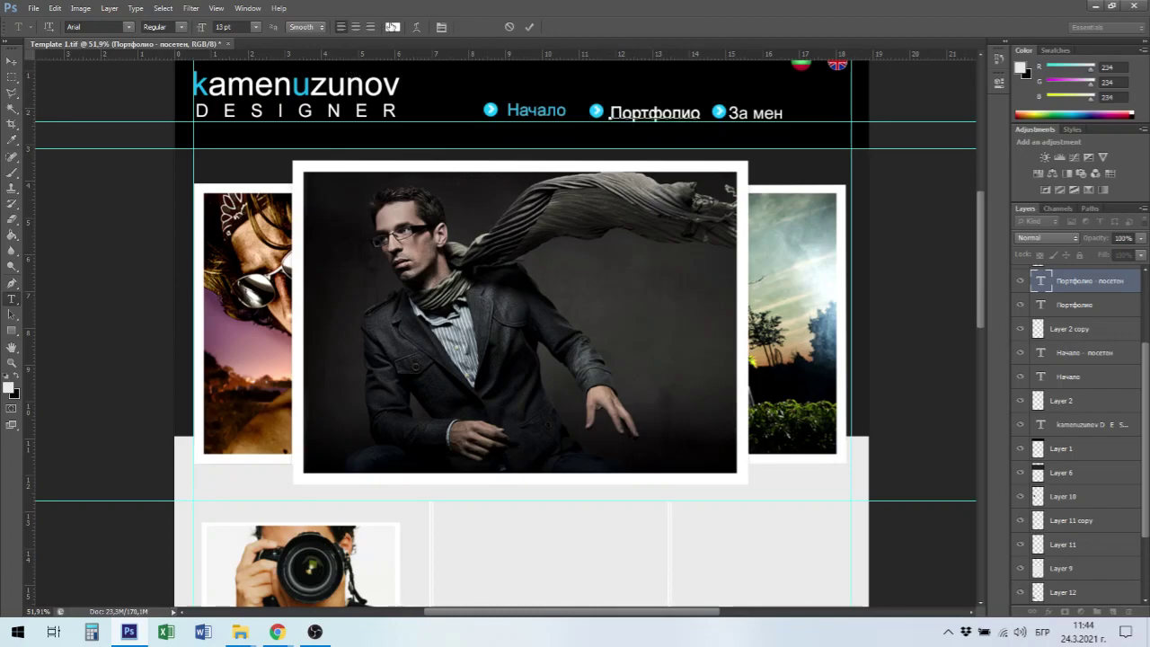
left_click(510, 108)
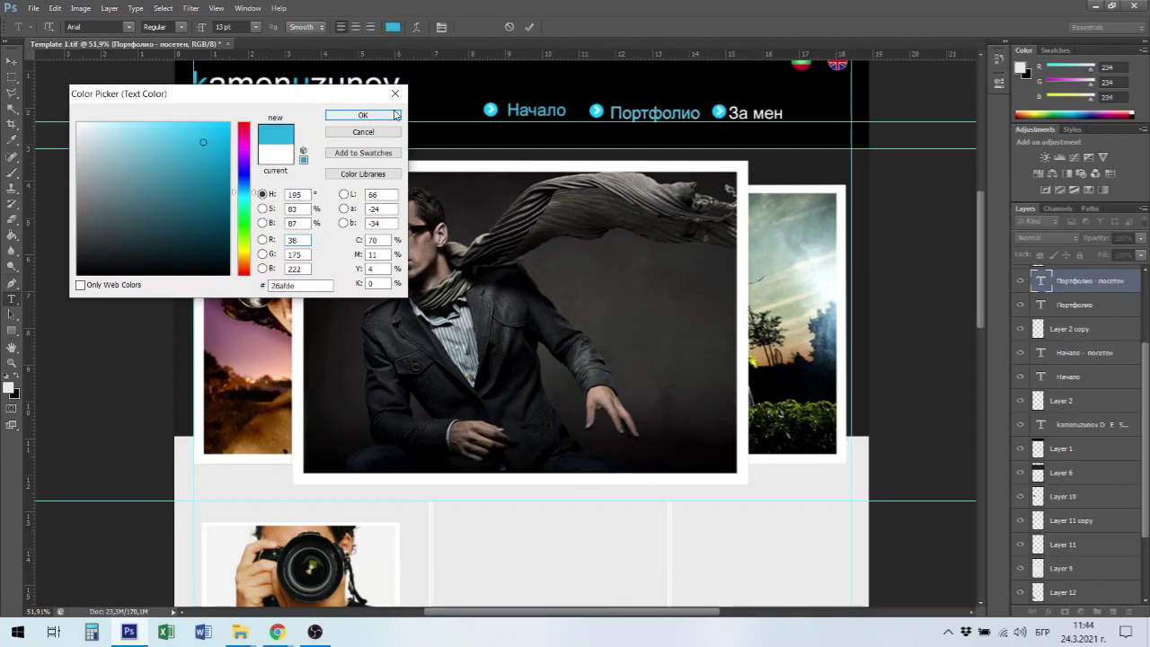
left_click(363, 115)
Duplicate the За мен menu text layer under the default copy name within Template 1.tif.
scroll(1145, 370, "up", 5)
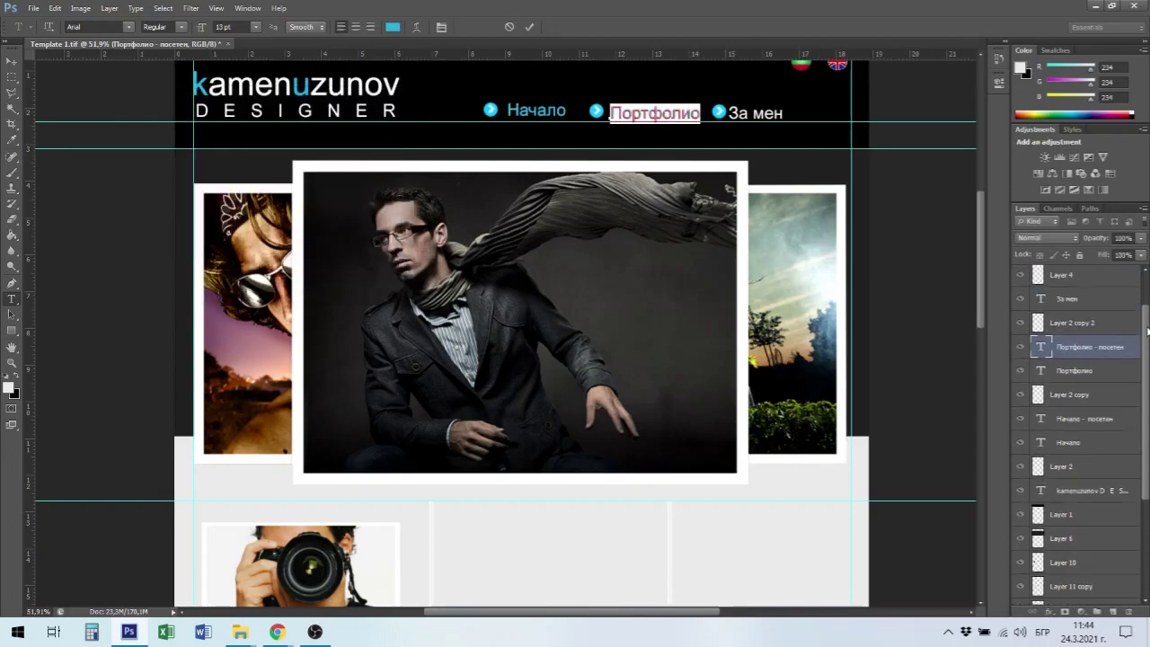
left_click(1079, 343)
right_click(1079, 343)
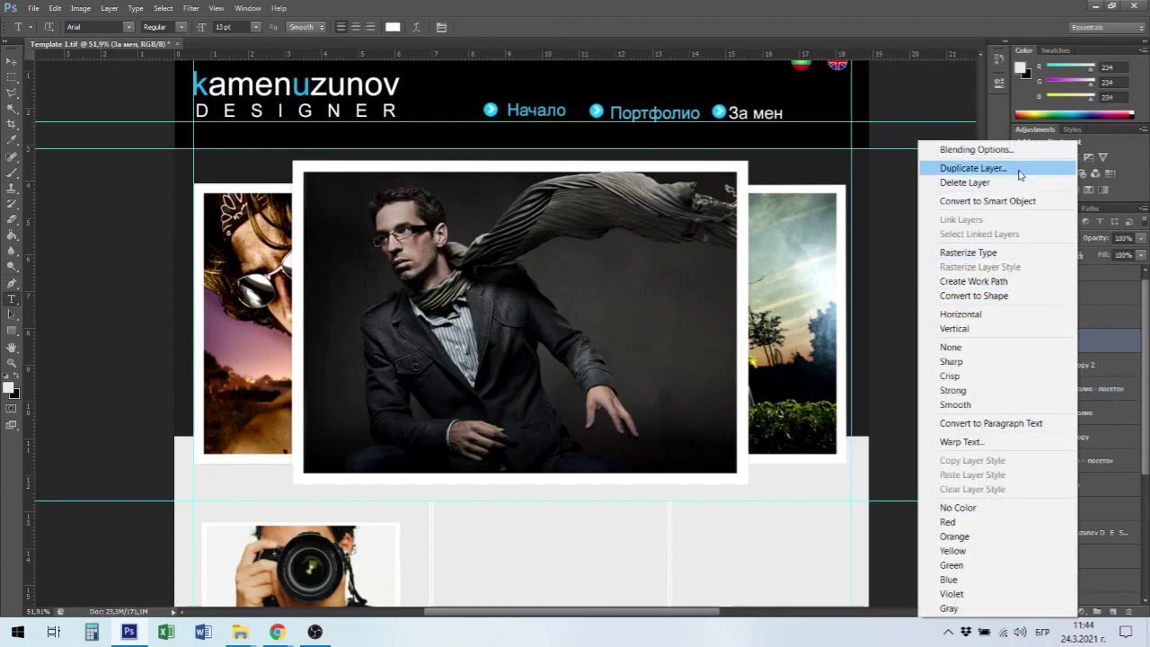
left_click(973, 168)
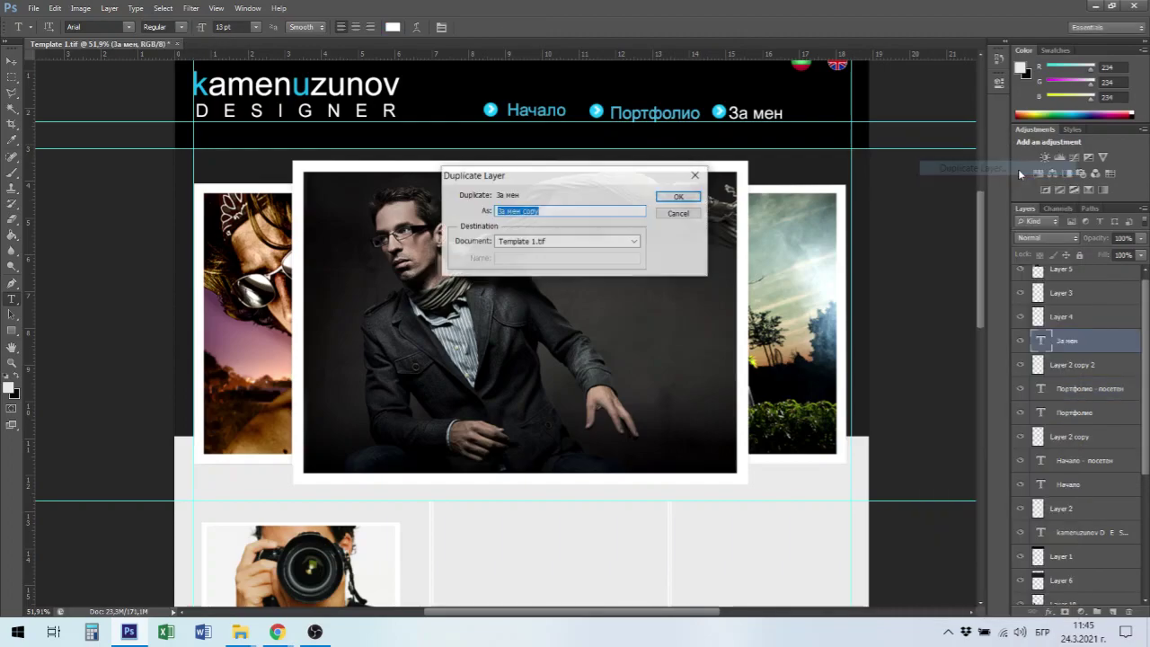
left_click(674, 195)
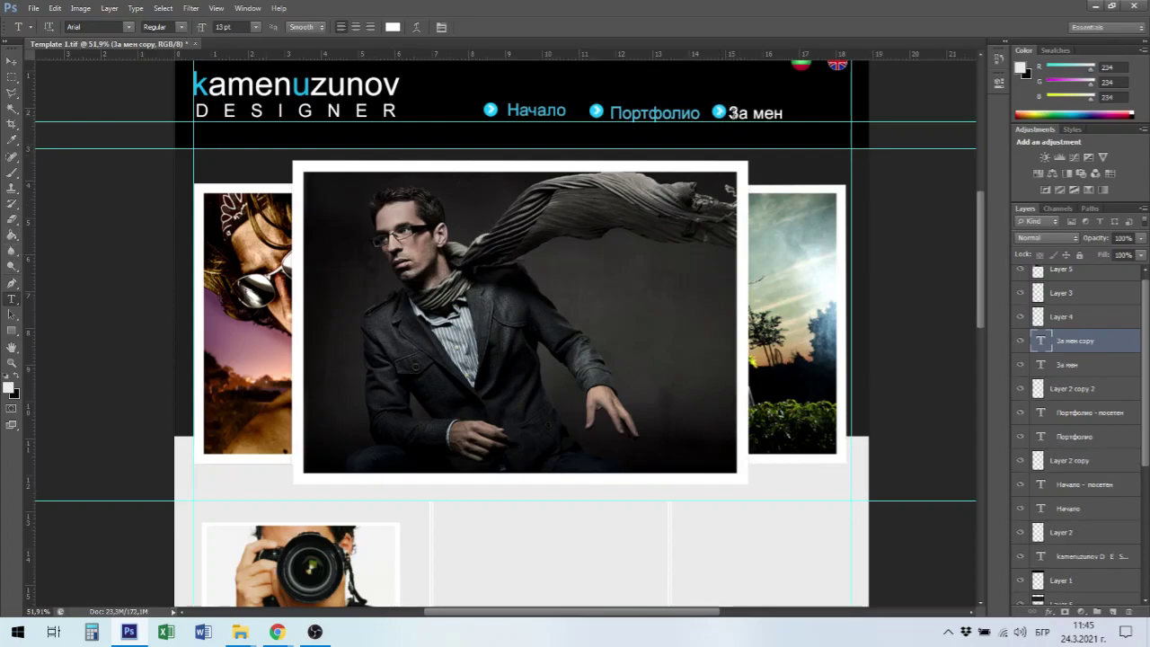
Recolor the duplicated За мен text with the blue sampled from the Портфолио menu text, #49b6dc.
left_click_drag(730, 113, 778, 113)
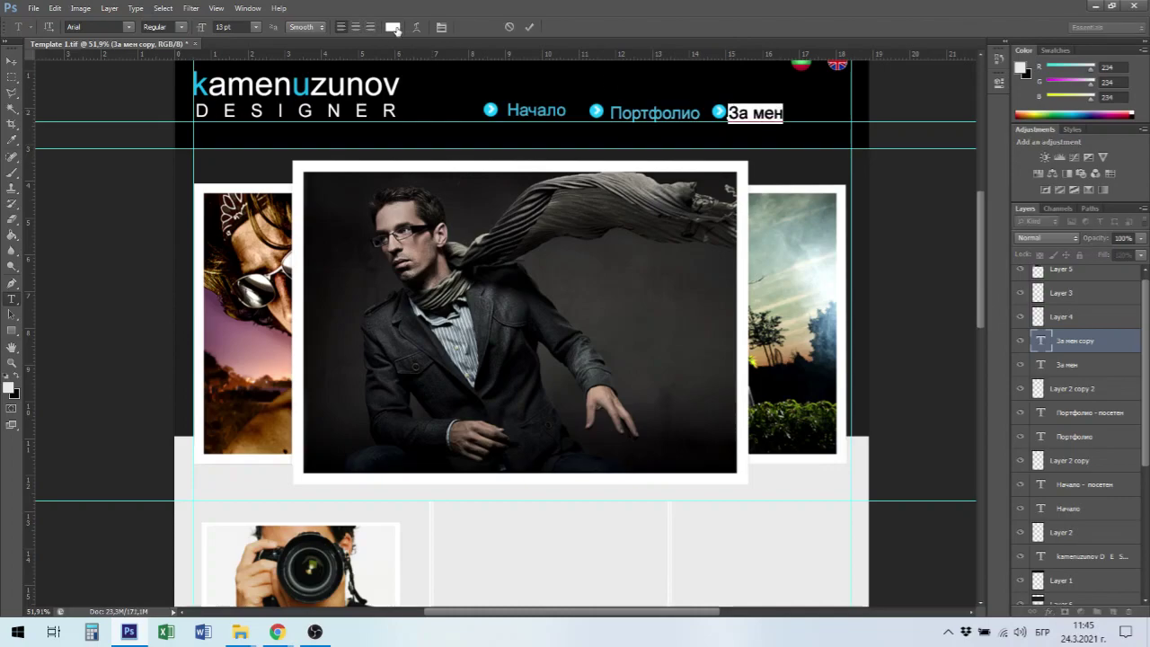
left_click(393, 27)
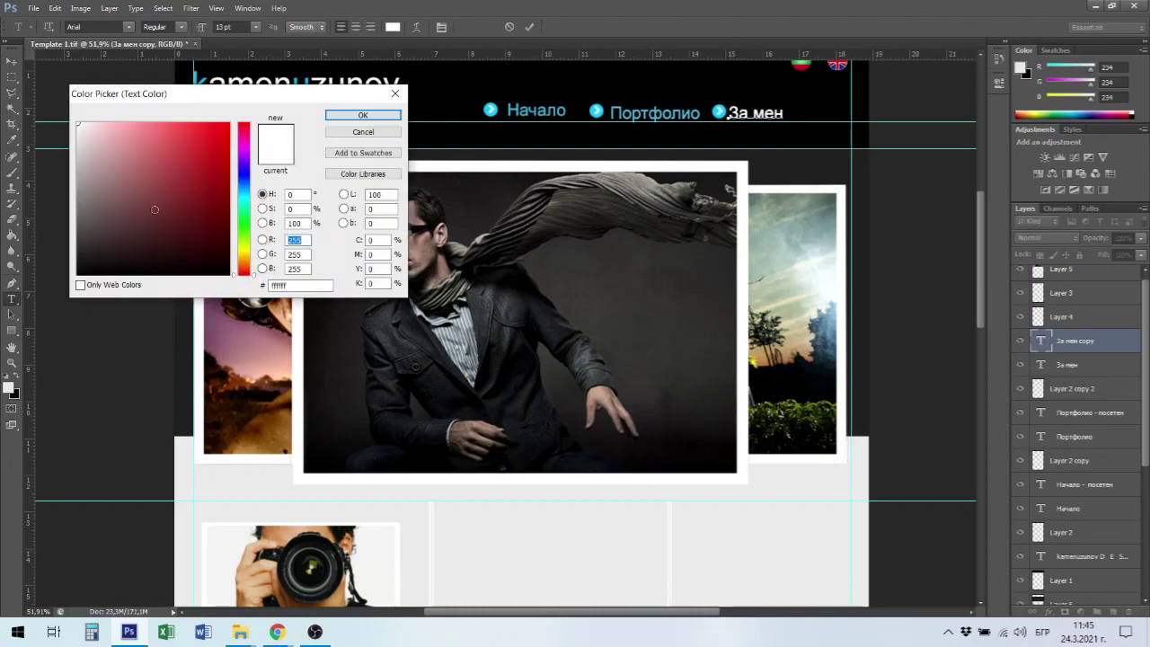
left_click(616, 103)
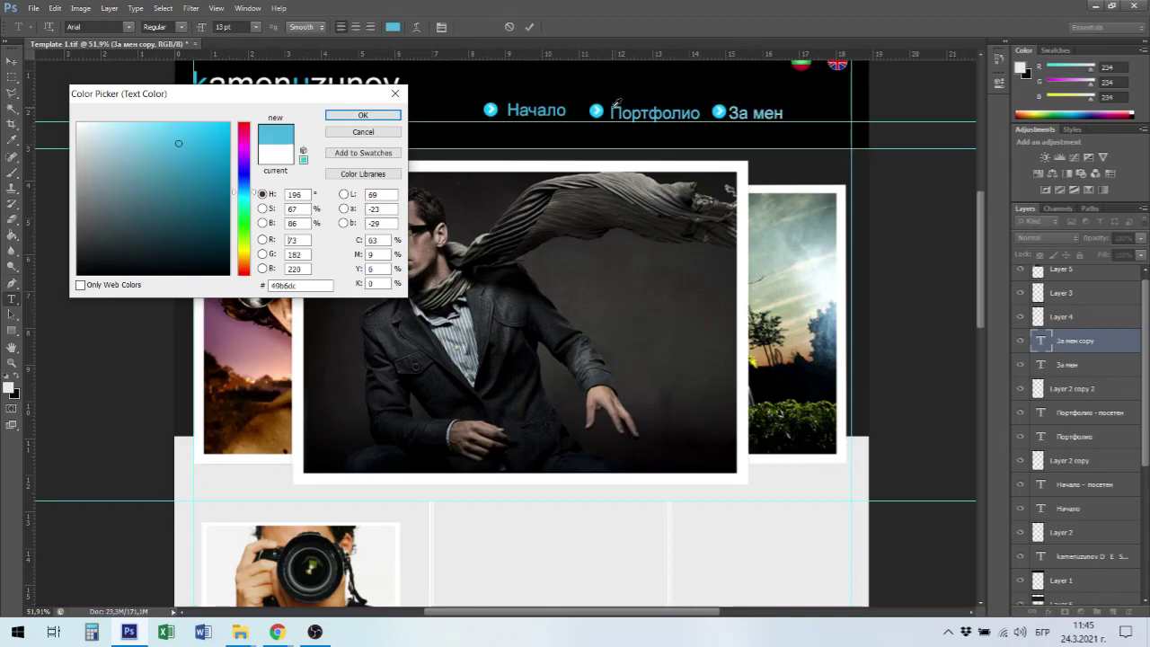
left_click(358, 116)
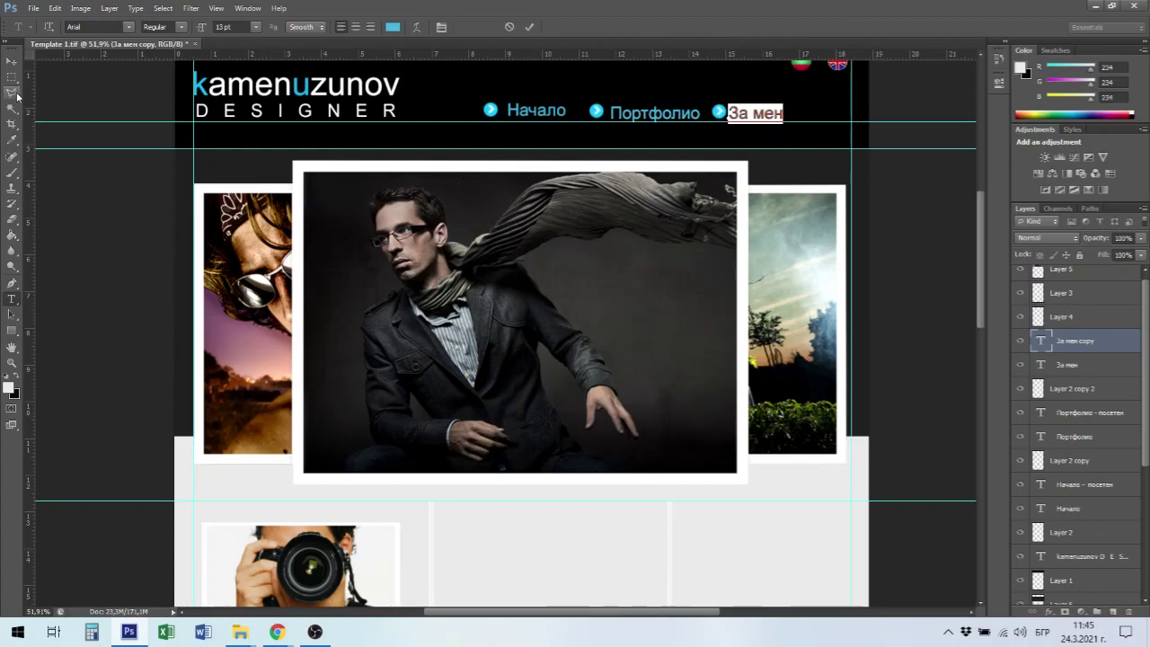
left_click(11, 61)
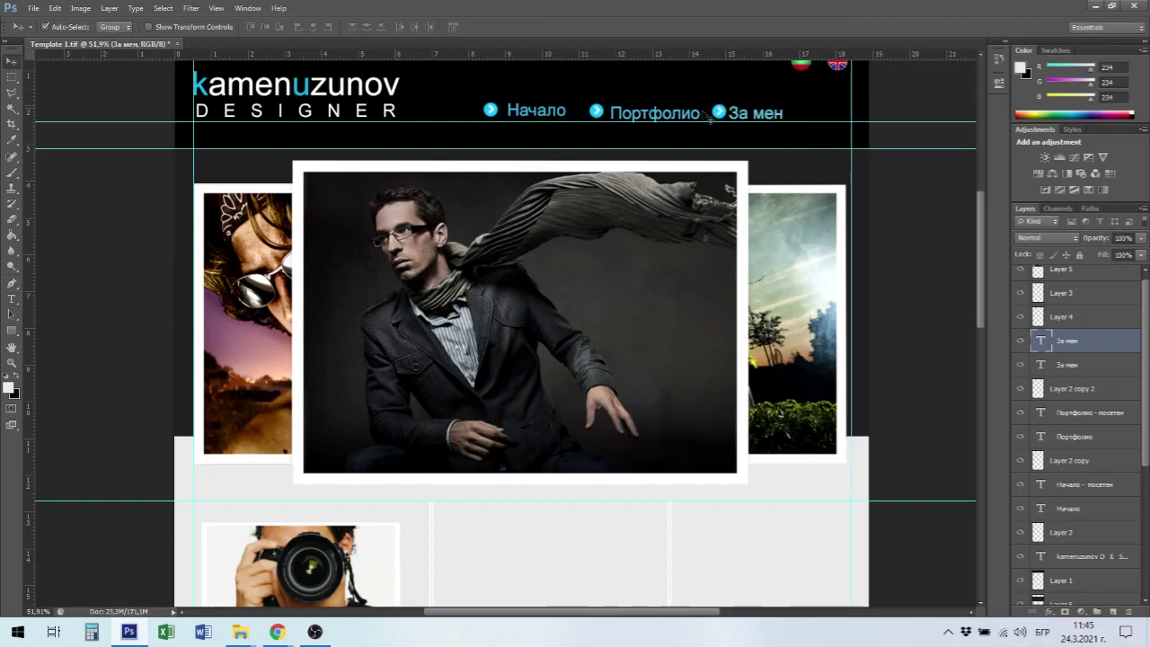
Check the blue За мен duplicate by toggling its visibility, rename it "За мен - посетен" and leave it shown.
left_click(1021, 341)
left_click(1021, 342)
left_click(1021, 342)
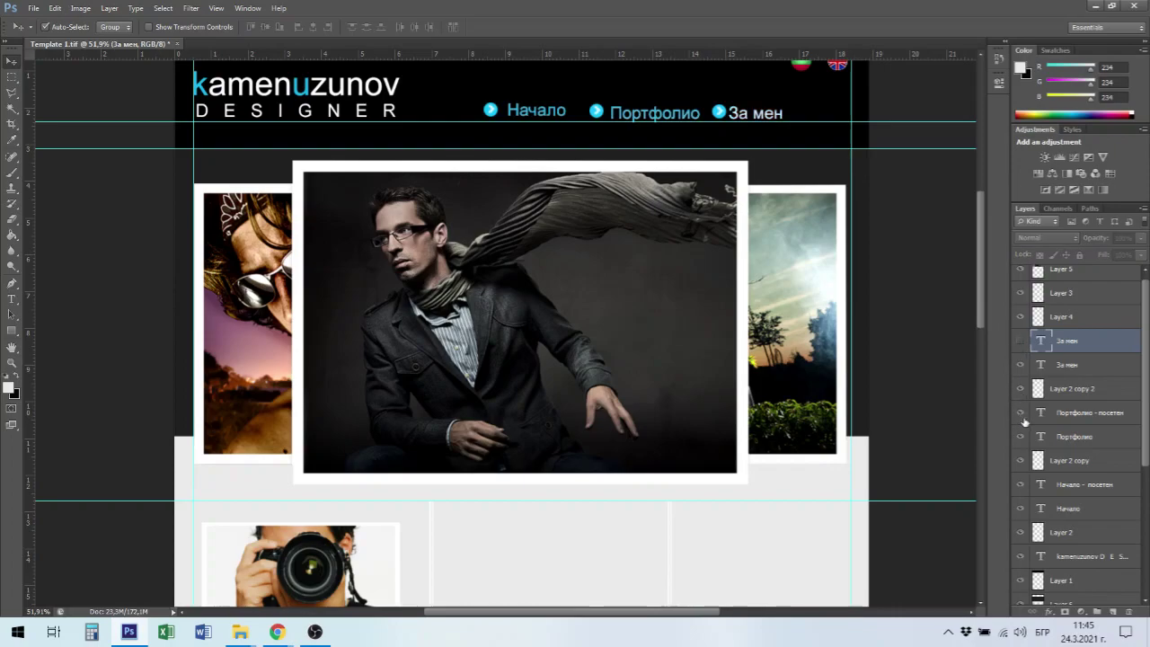
double_click(1083, 345)
type("За мен - посетен")
left_click(1107, 367)
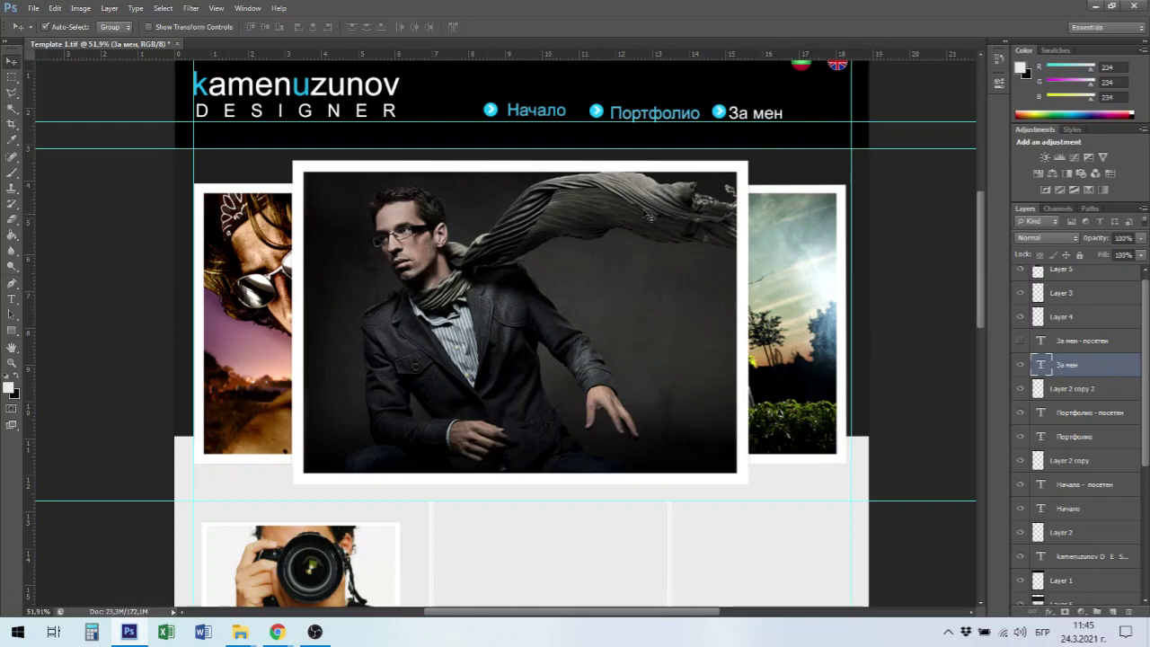
left_click(1021, 343)
Try to shift the За мен, Портфолио - посетен and Начало - посетен text layers together by a slight offset.
left_click_drag(986, 267, 981, 237)
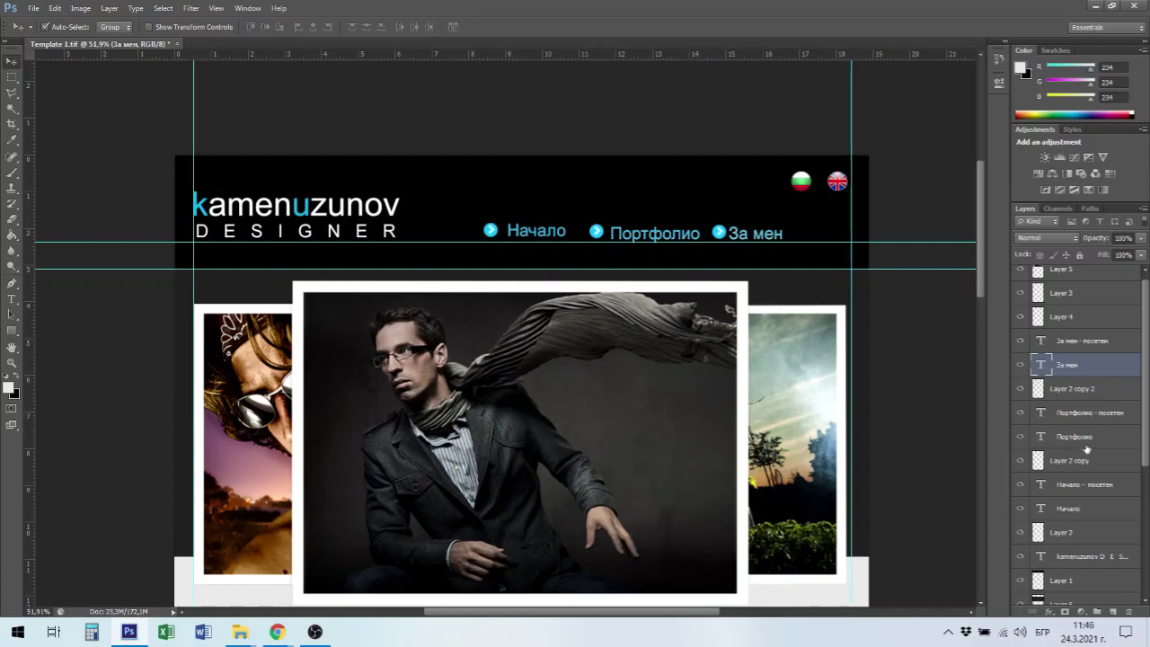
left_click(1082, 414, "ctrl")
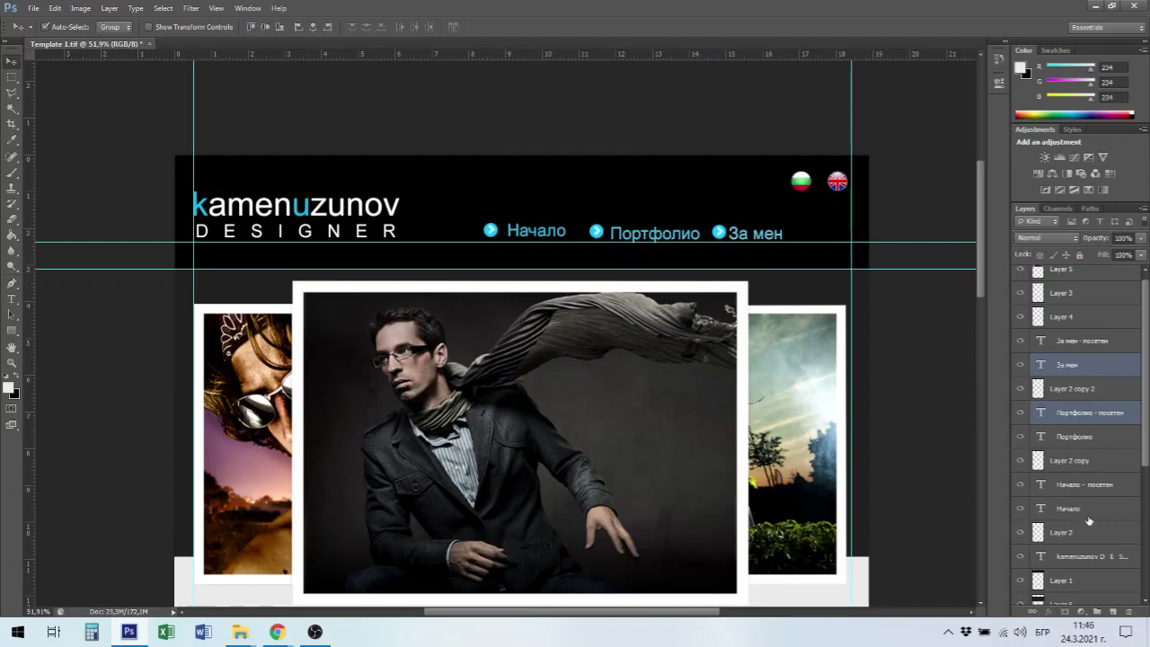
left_click(1079, 485, "ctrl")
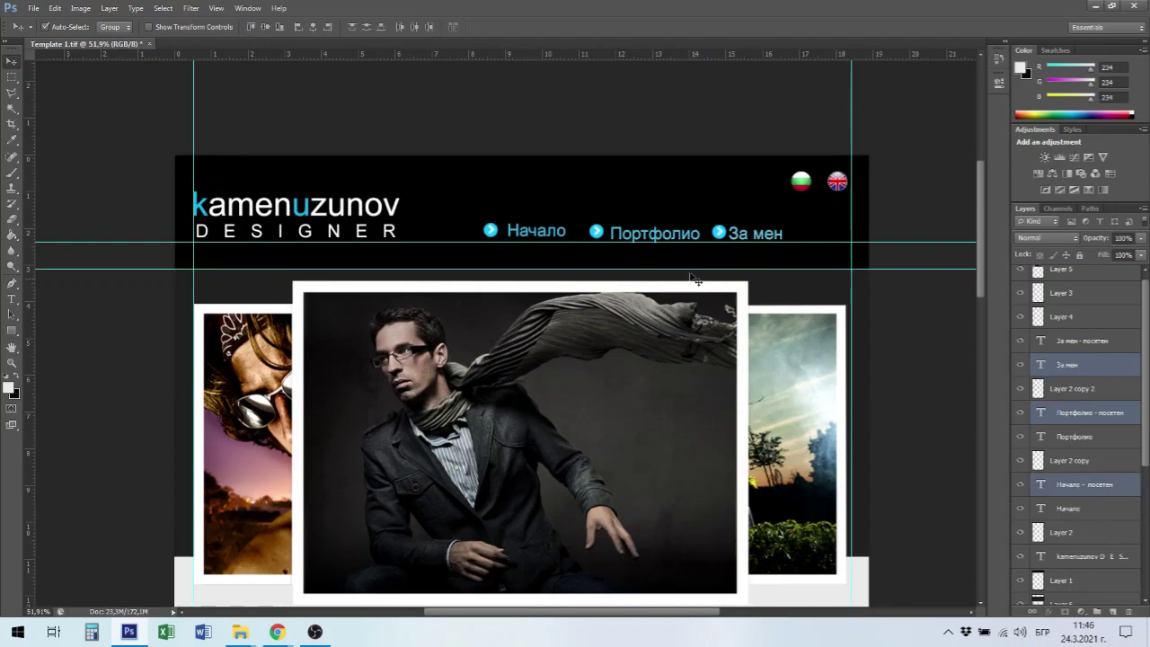
left_click_drag(503, 218, 614, 254)
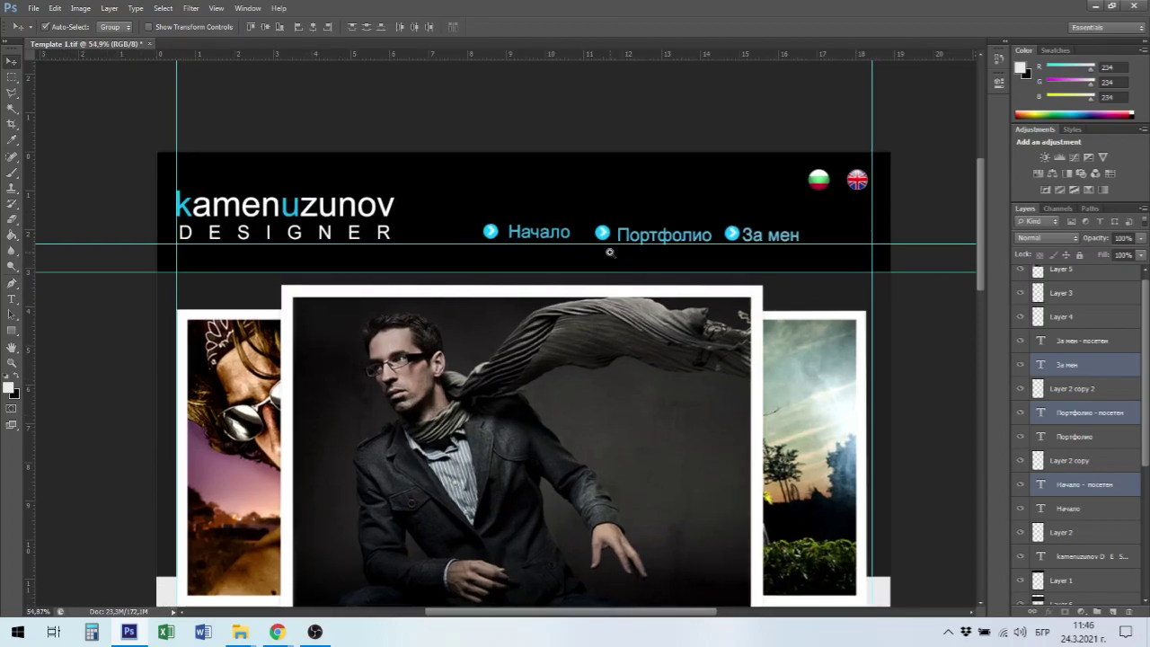
left_click(610, 252)
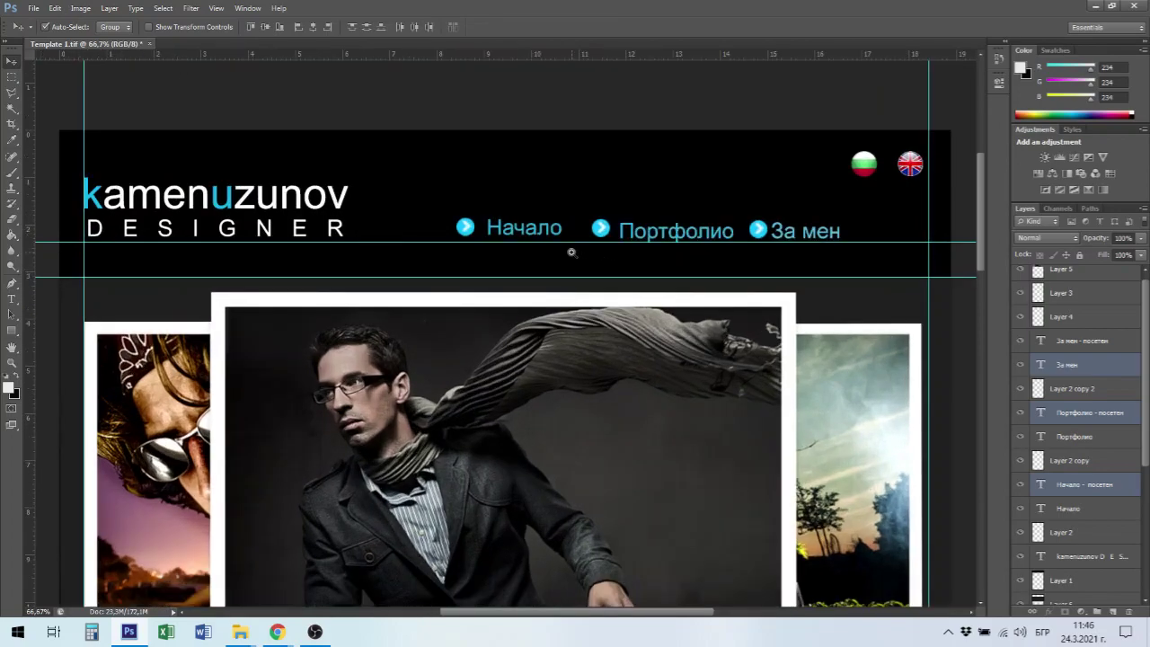
left_click(571, 252)
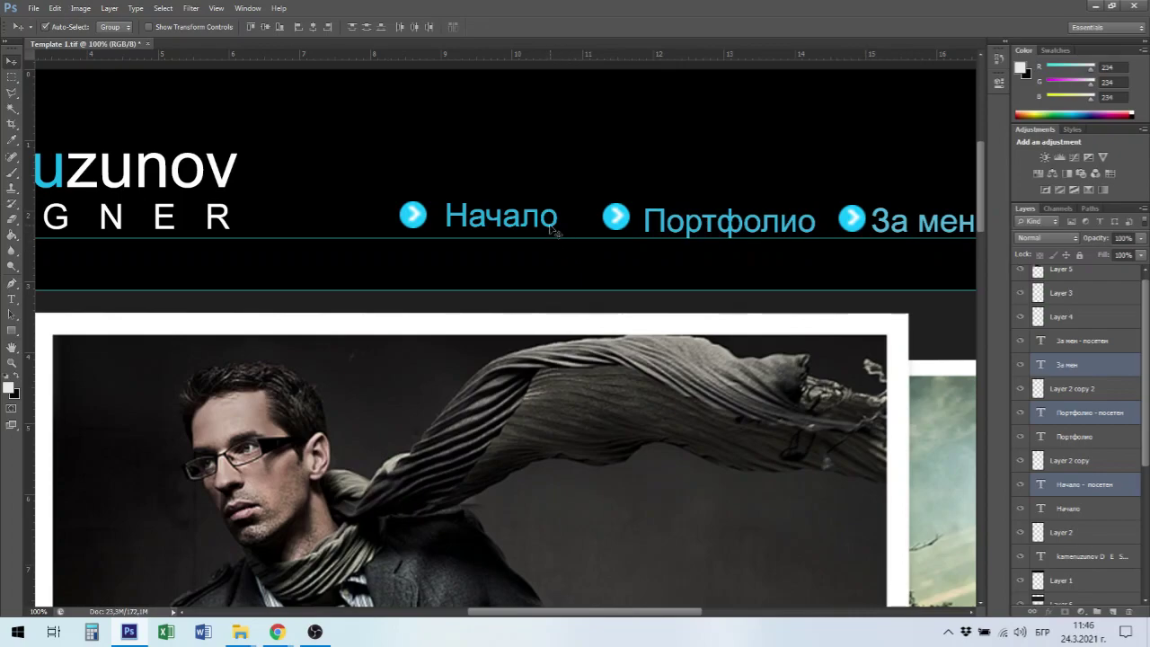
left_click_drag(557, 231, 553, 230)
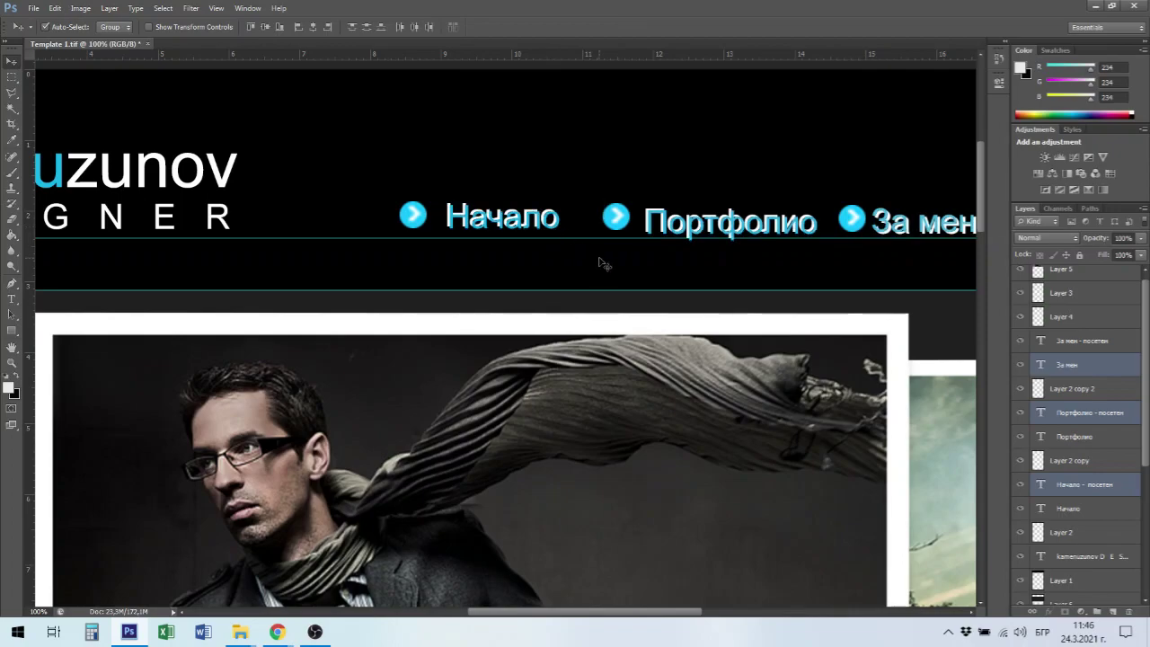
key("ctrl+t")
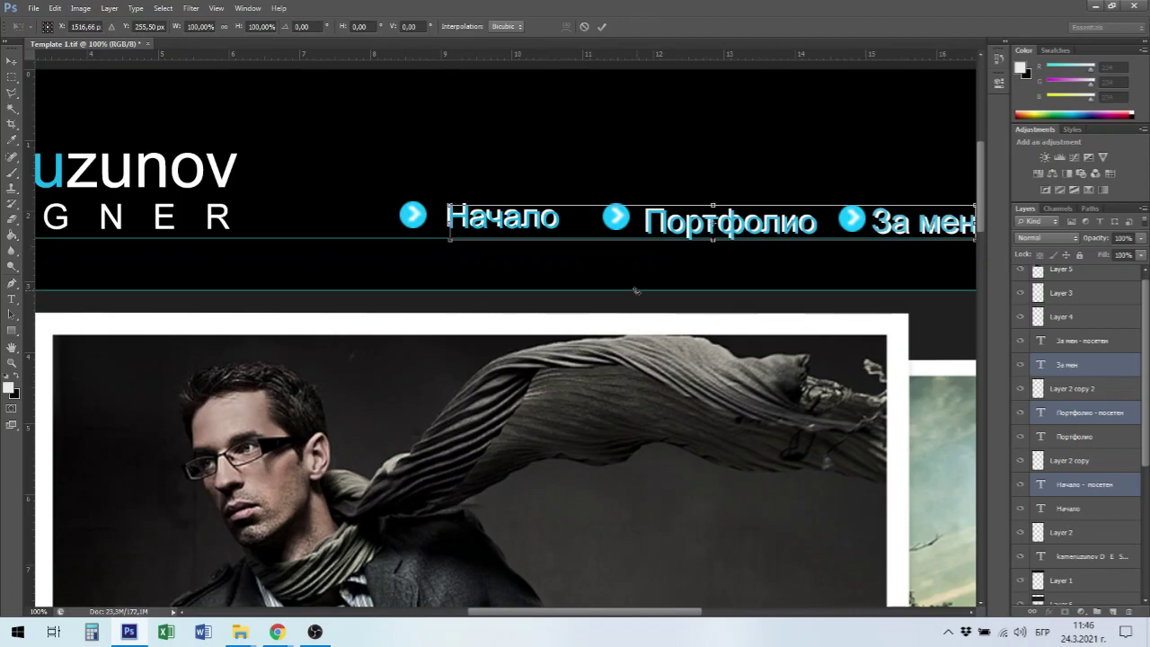
key("Return")
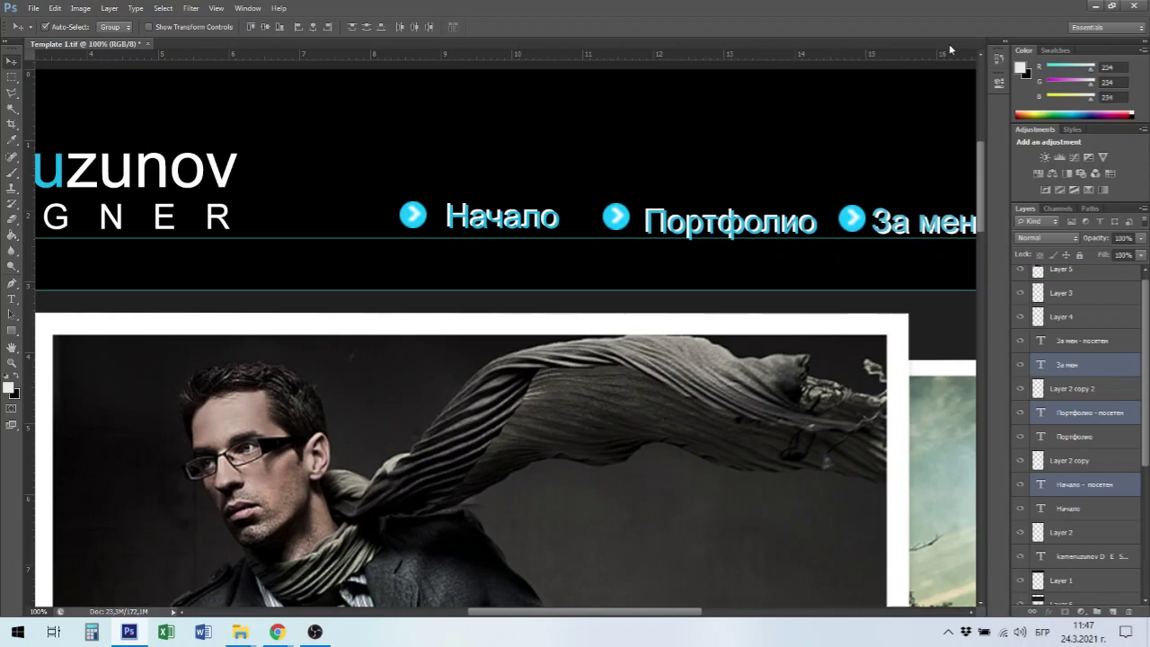
Undo the move of the menu text layers by reverting to the last Name Change history state.
left_click(999, 61)
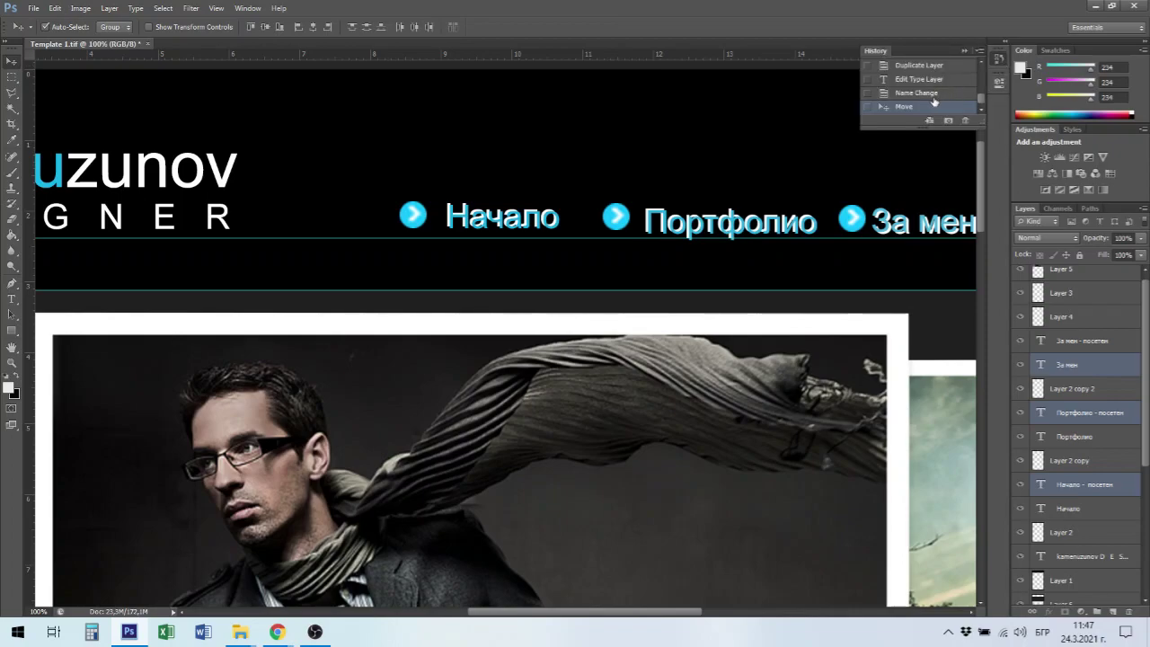
left_click(926, 93)
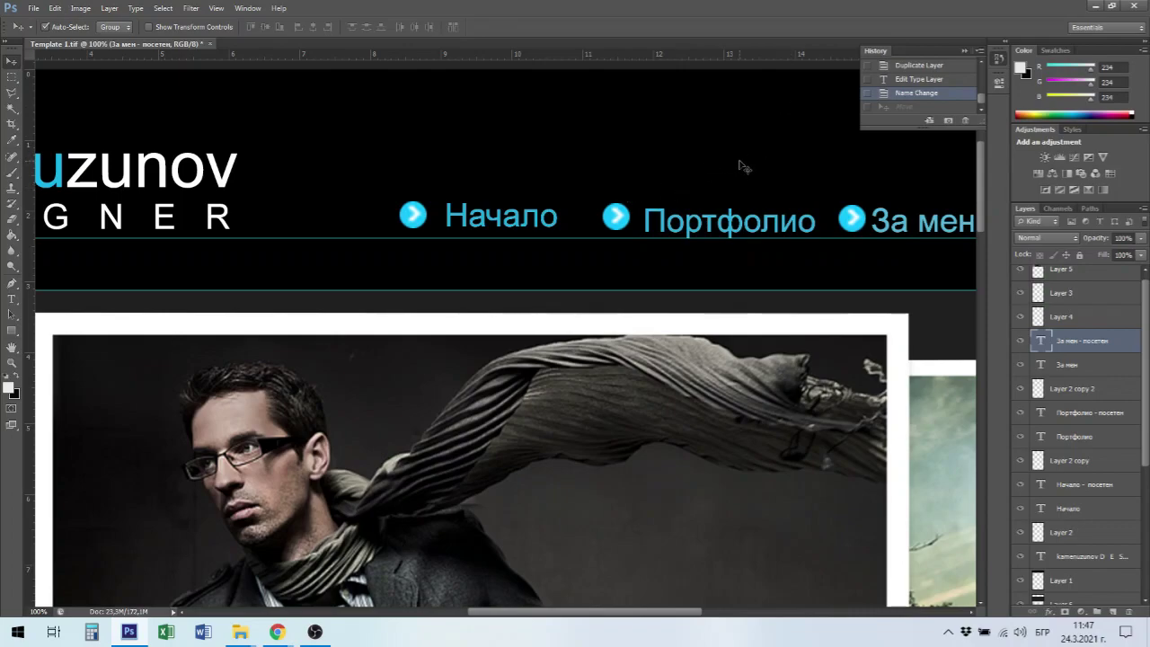
left_click(858, 192)
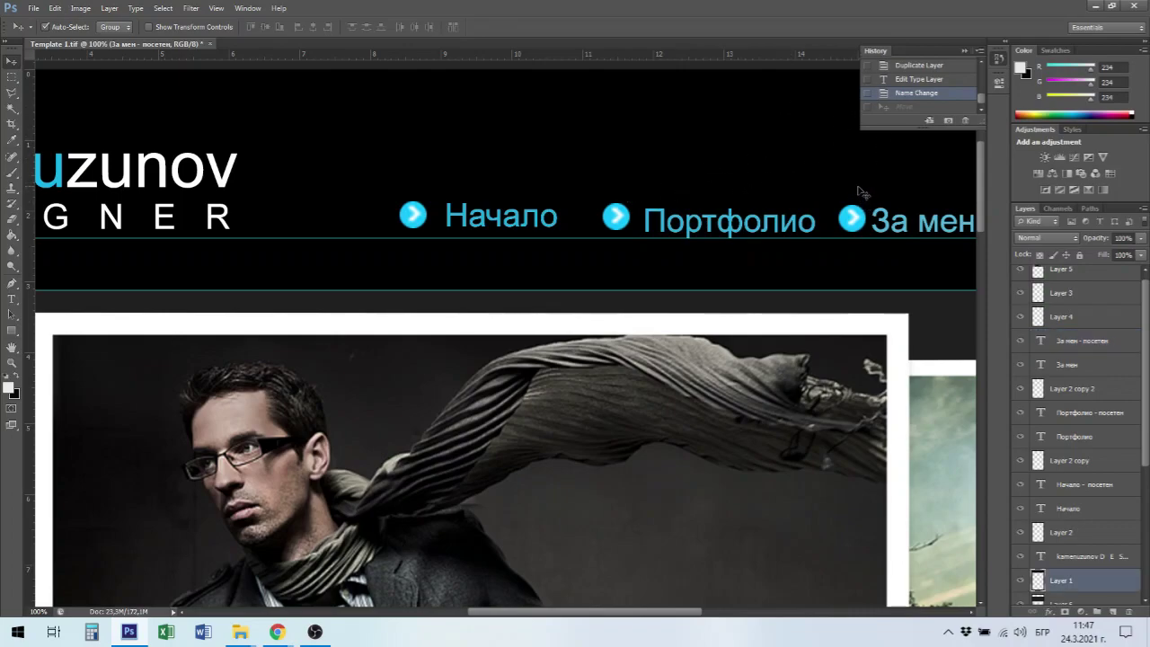
left_click(999, 59)
Hide every layer except Background copy to view the original template design on its own.
key("ctrl+0")
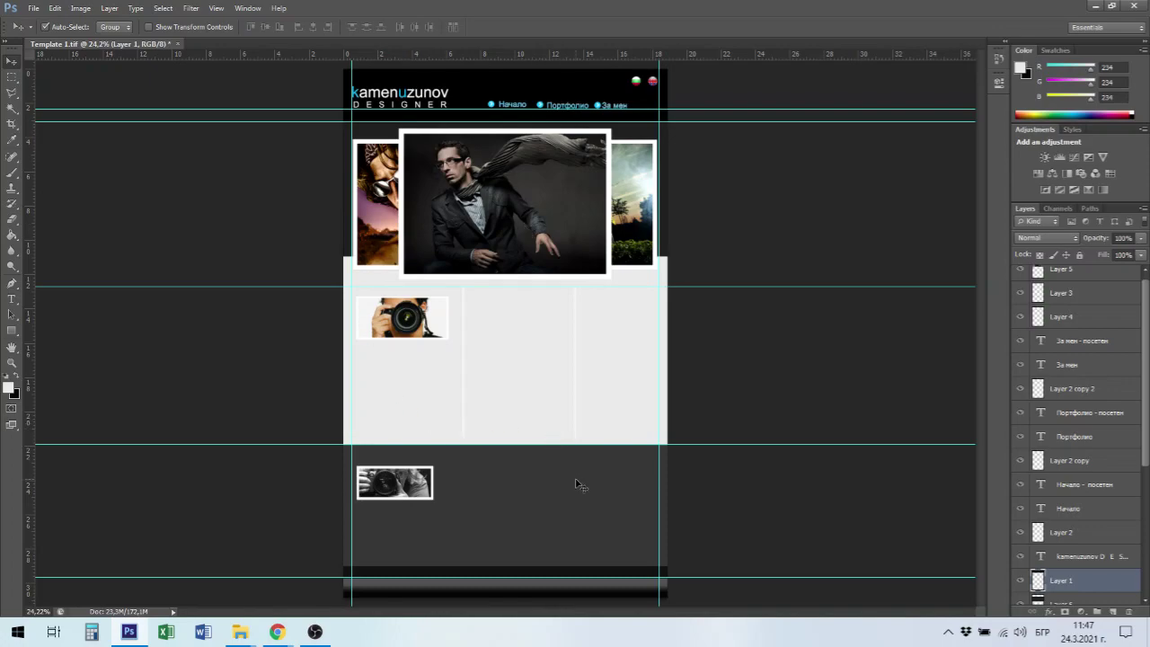
left_click(508, 232)
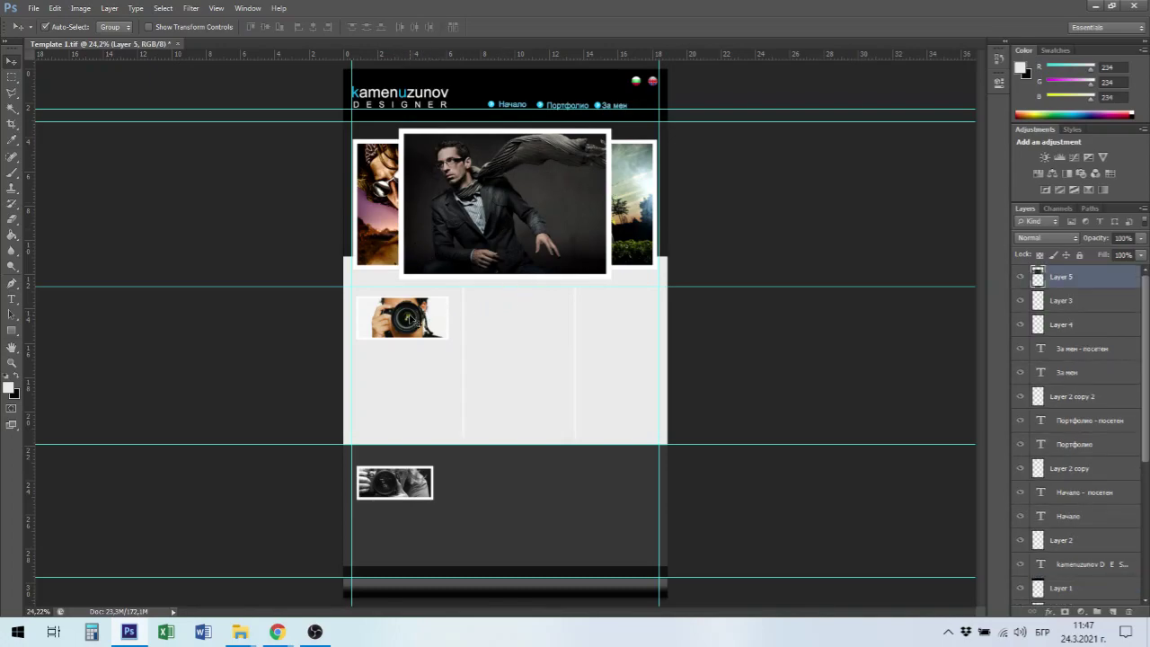
left_click(421, 486)
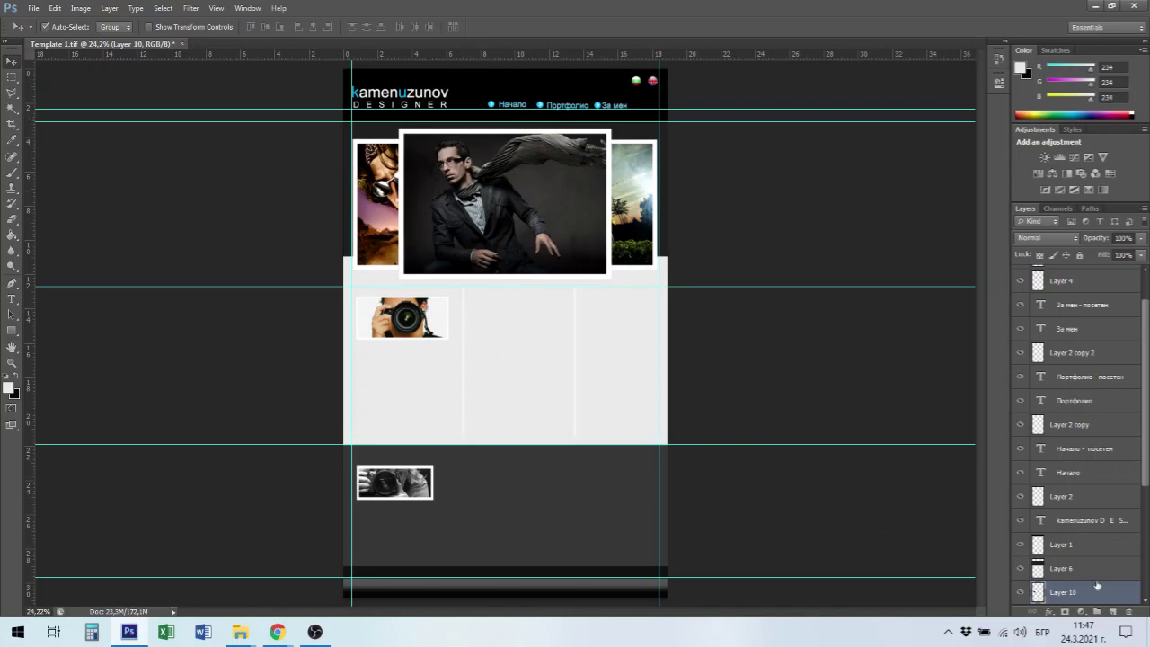
scroll(1147, 467, "down", 5)
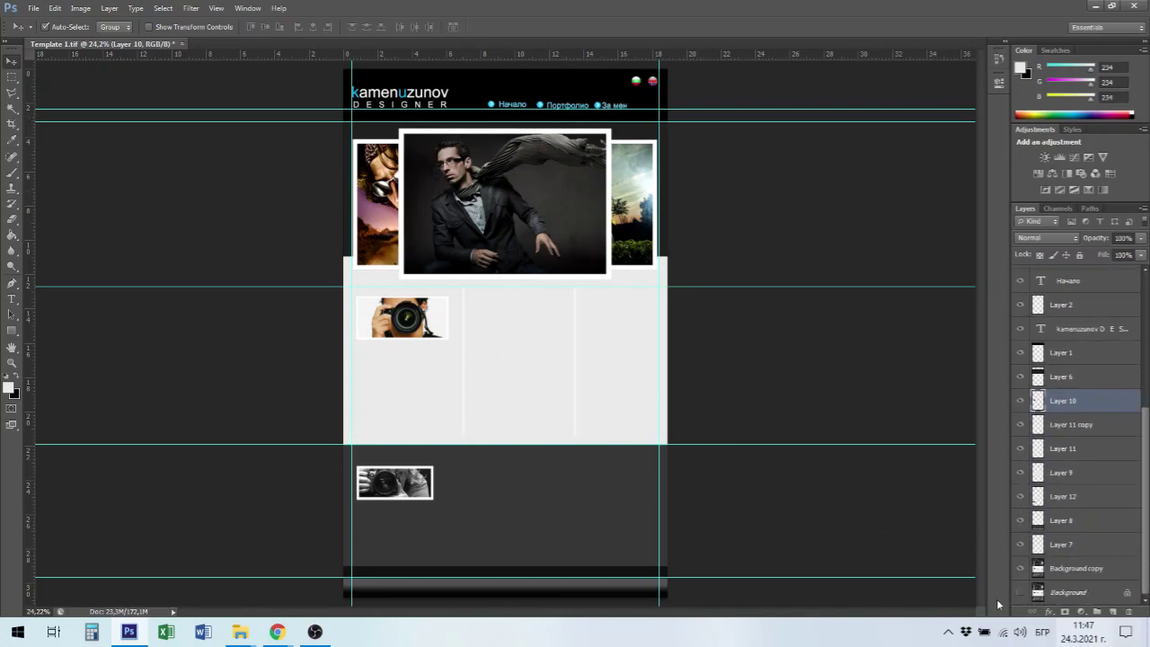
left_click(1081, 573)
right_click(1079, 574)
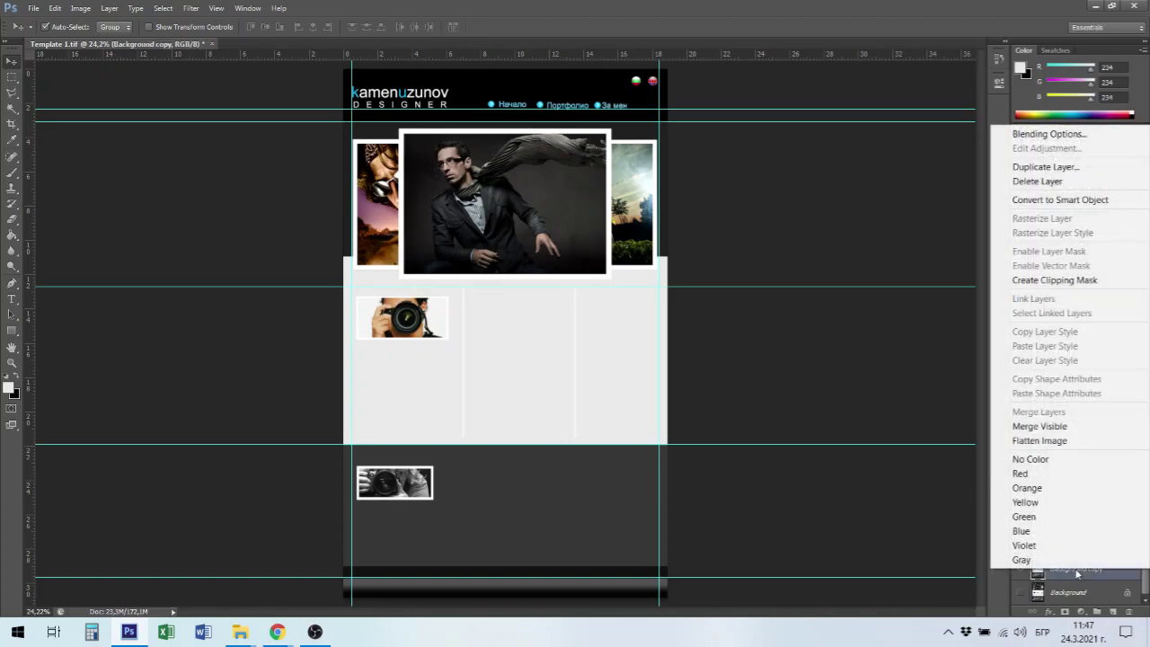
left_click(1065, 582)
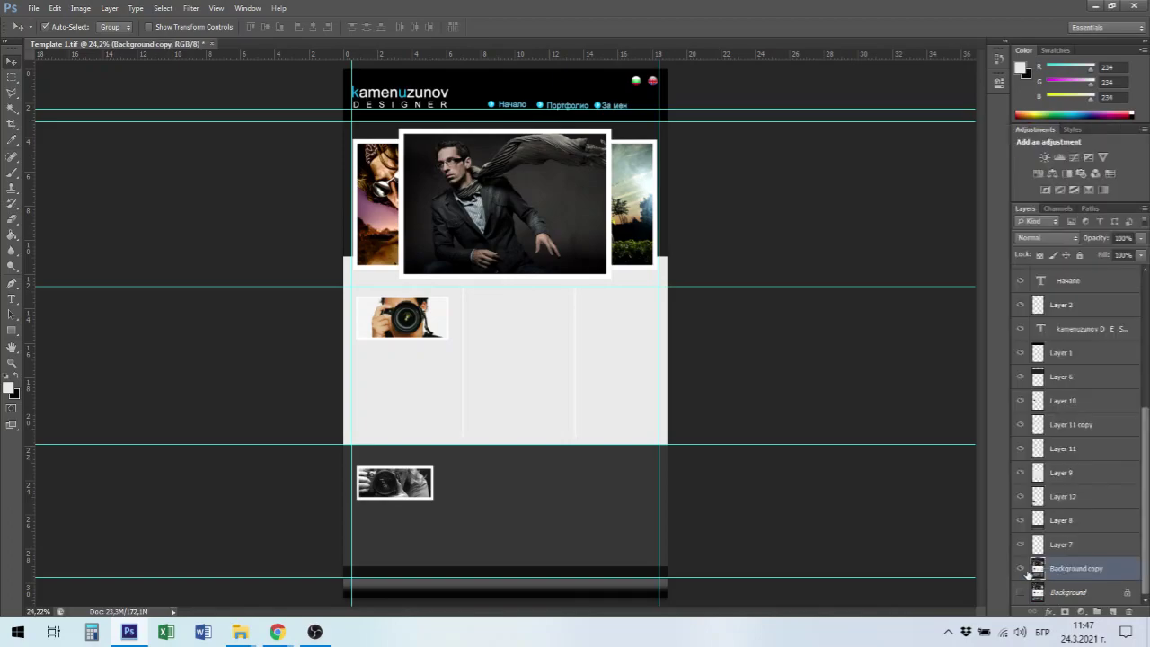
right_click(1022, 572)
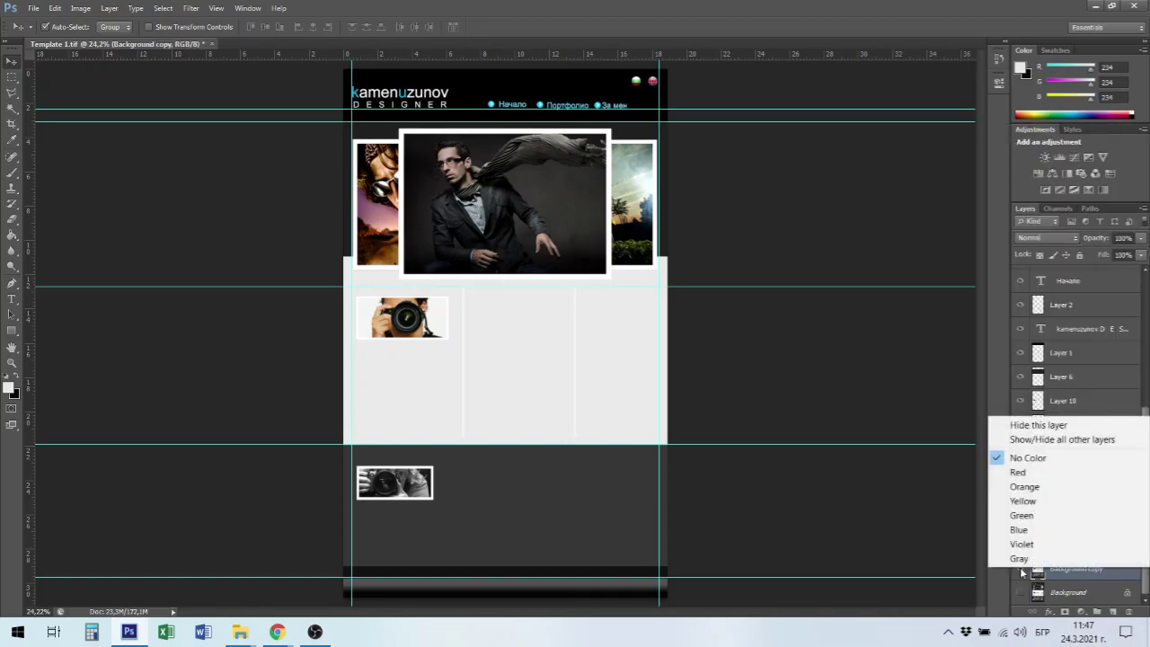
left_click(1065, 440)
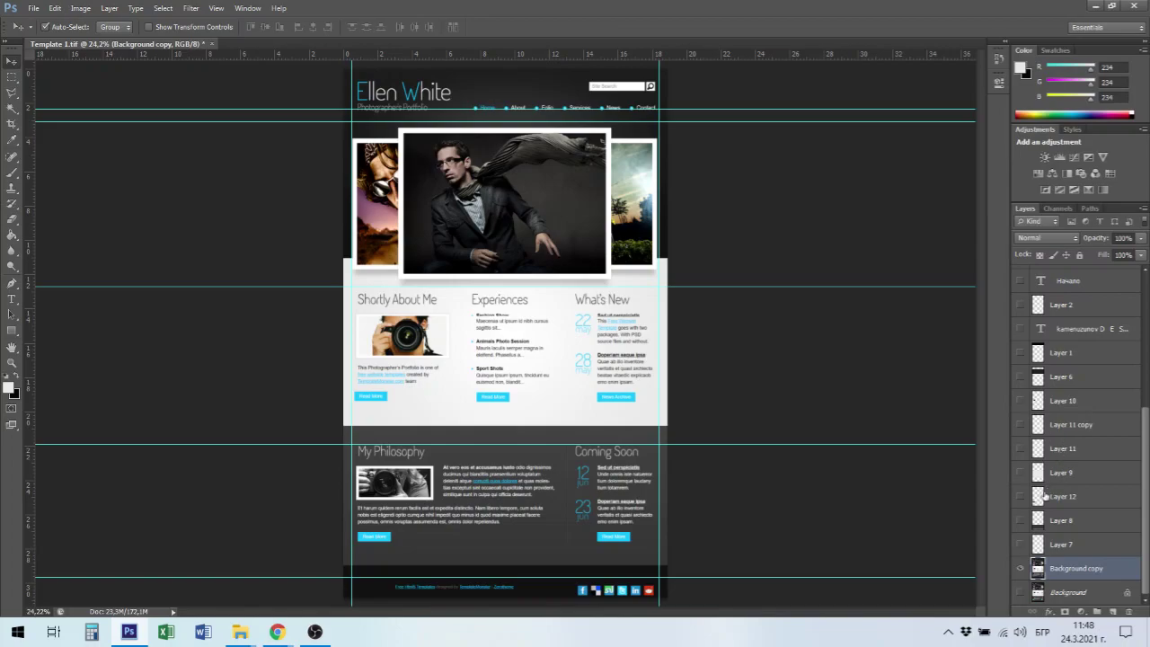
Show all the other layers again and save the template as a TIFF with LZW image compression and RLE layer compression.
right_click(1021, 572)
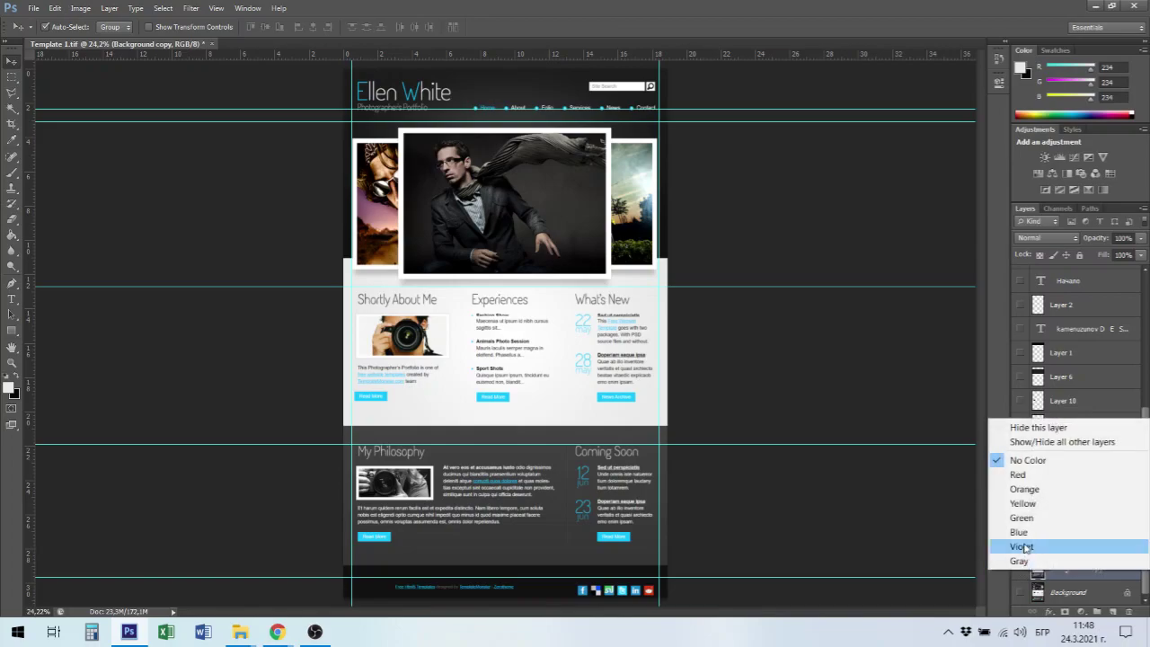
left_click(1048, 441)
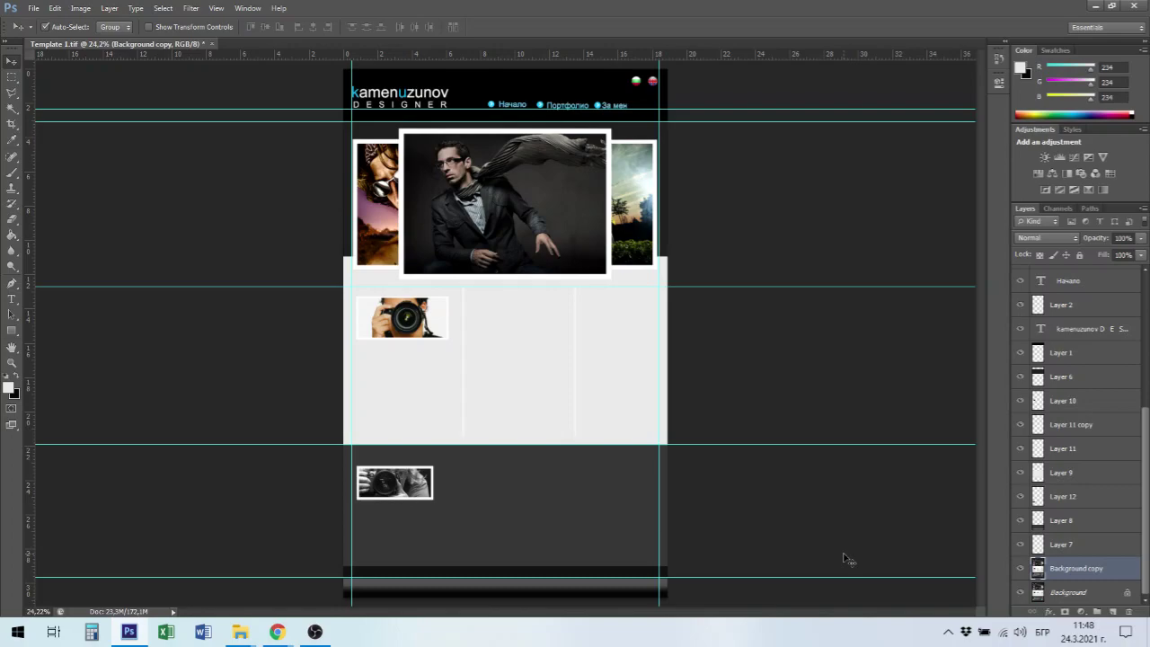
key("ctrl+s")
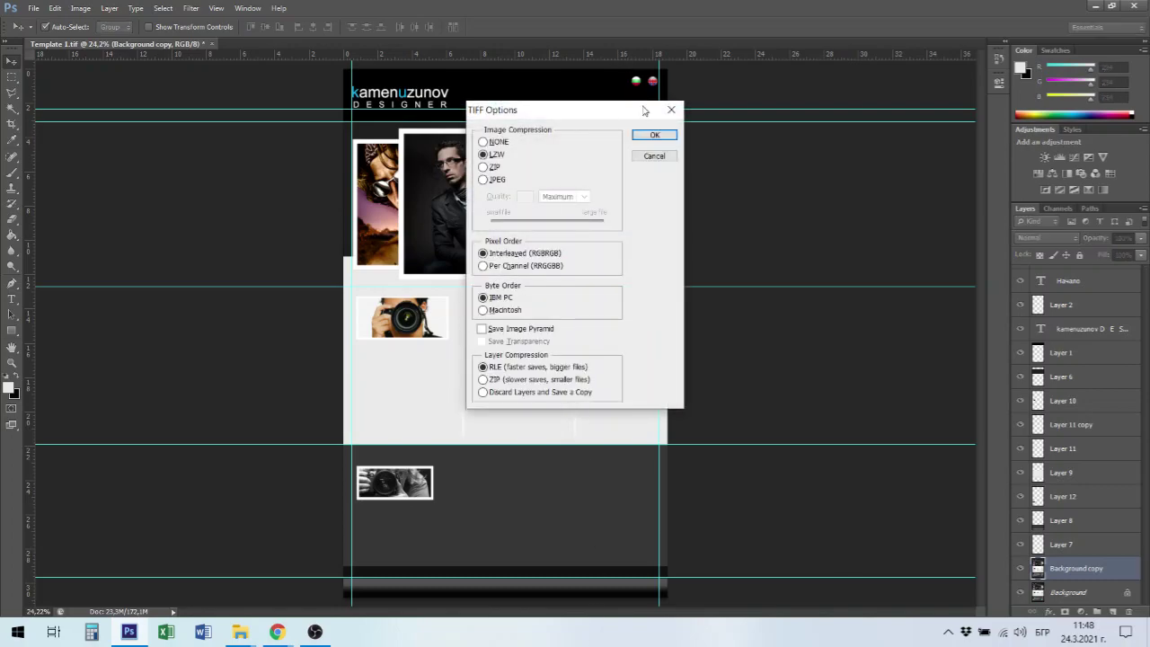
left_click(653, 136)
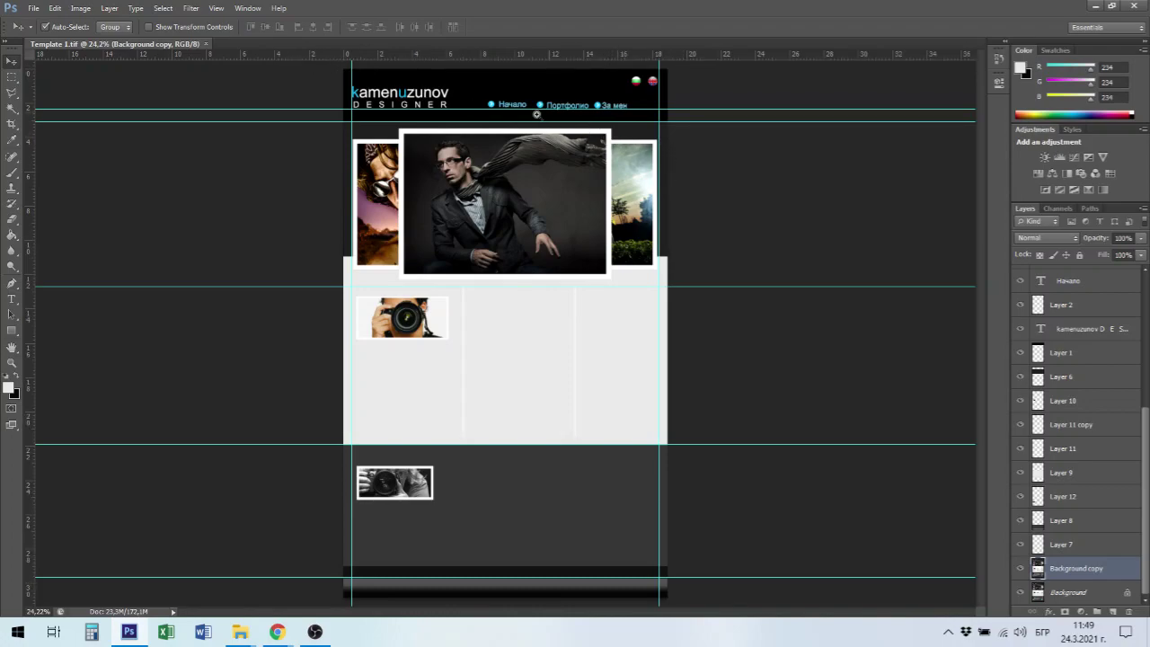
Duplicate the header's logo text layer within Template 1.tif and rasterize the copy, with the original text layer hidden.
scroll(530, 105, "up", 2)
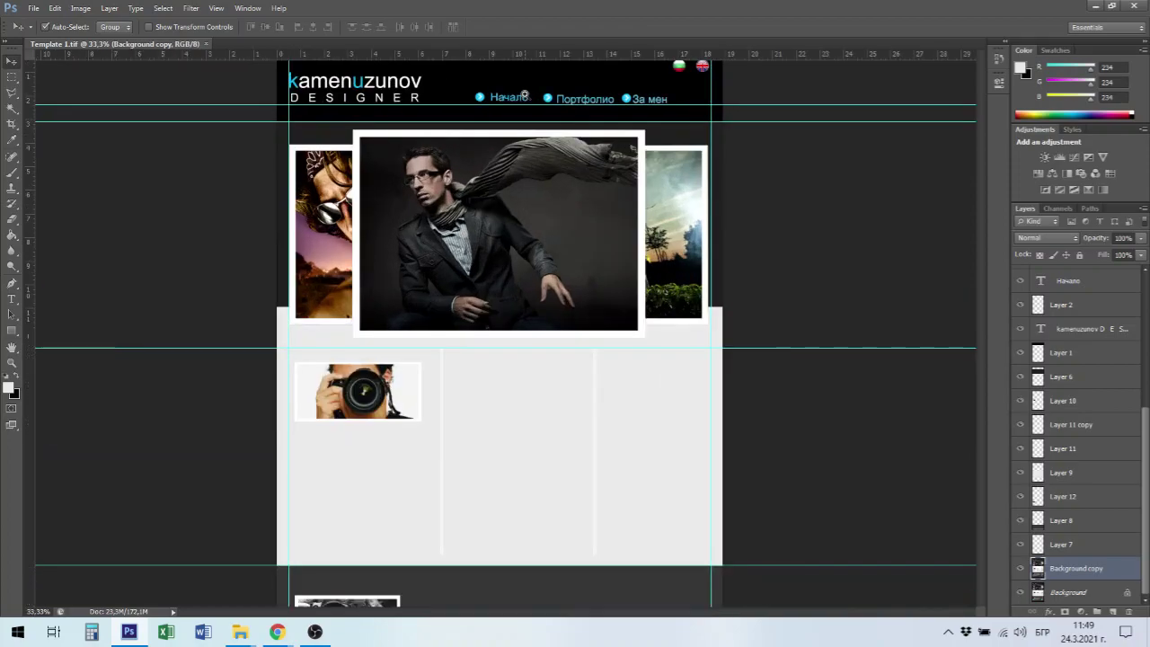
scroll(525, 95, "up", 1)
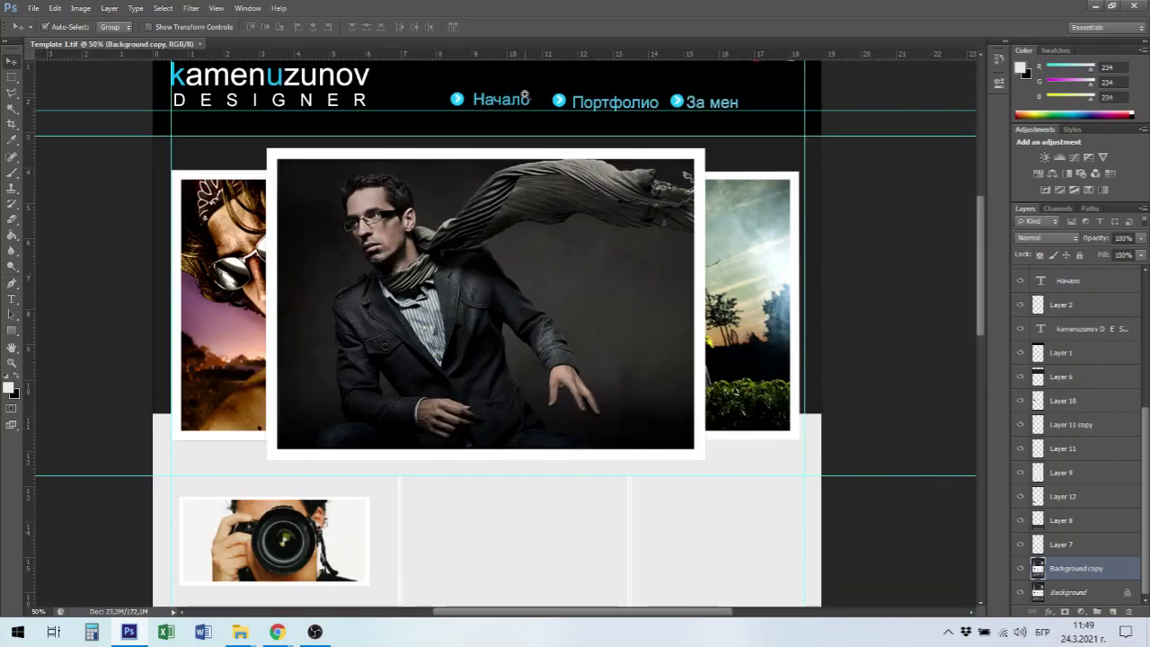
scroll(526, 95, "up", 1)
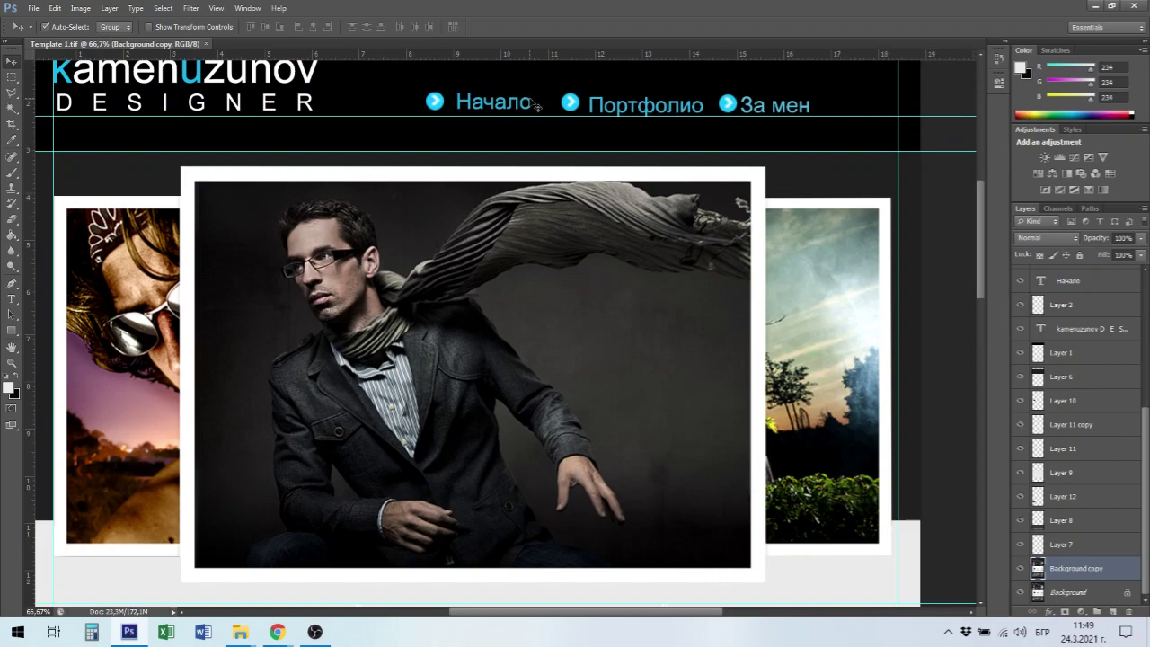
left_click_drag(532, 148, 569, 237)
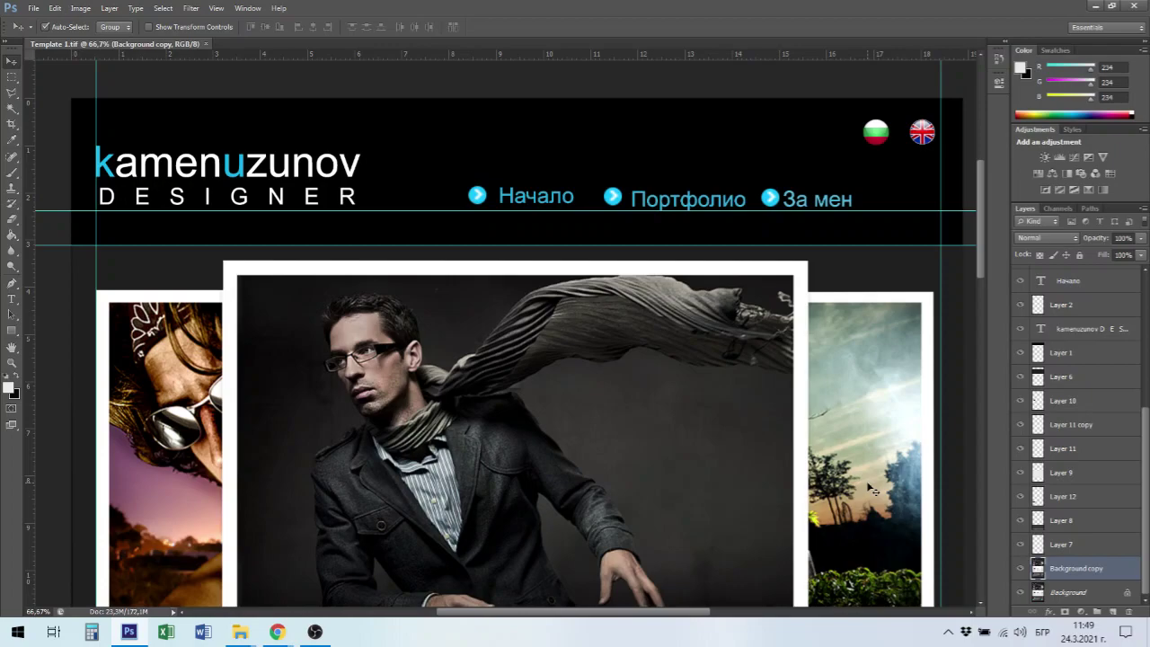
left_click(315, 173)
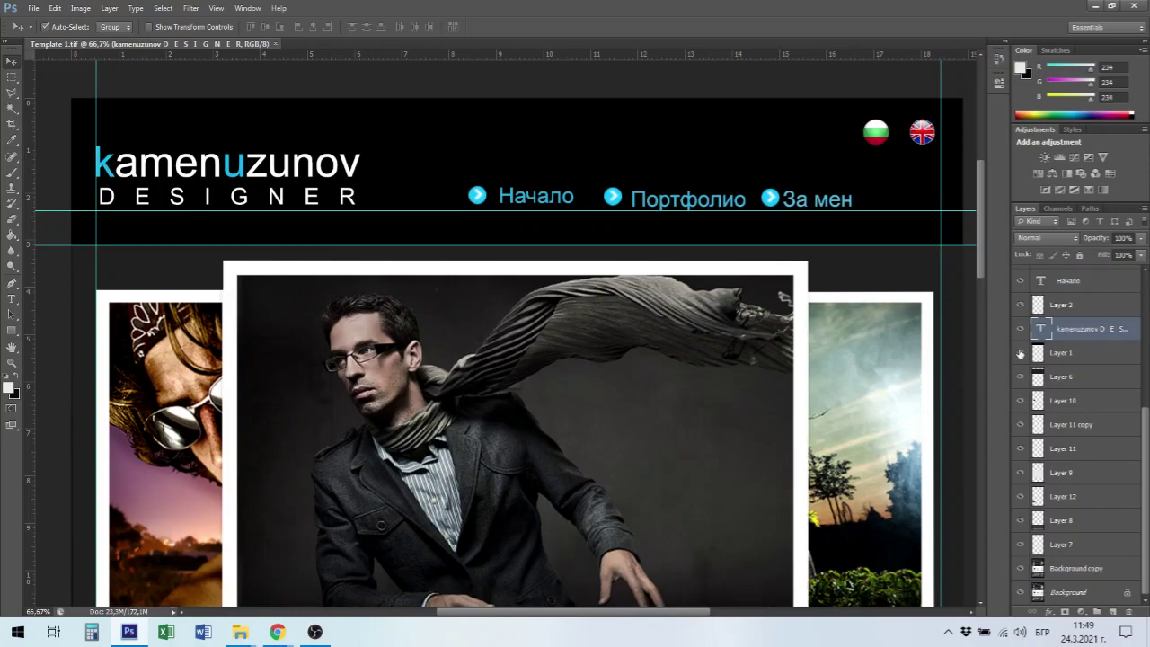
right_click(1079, 335)
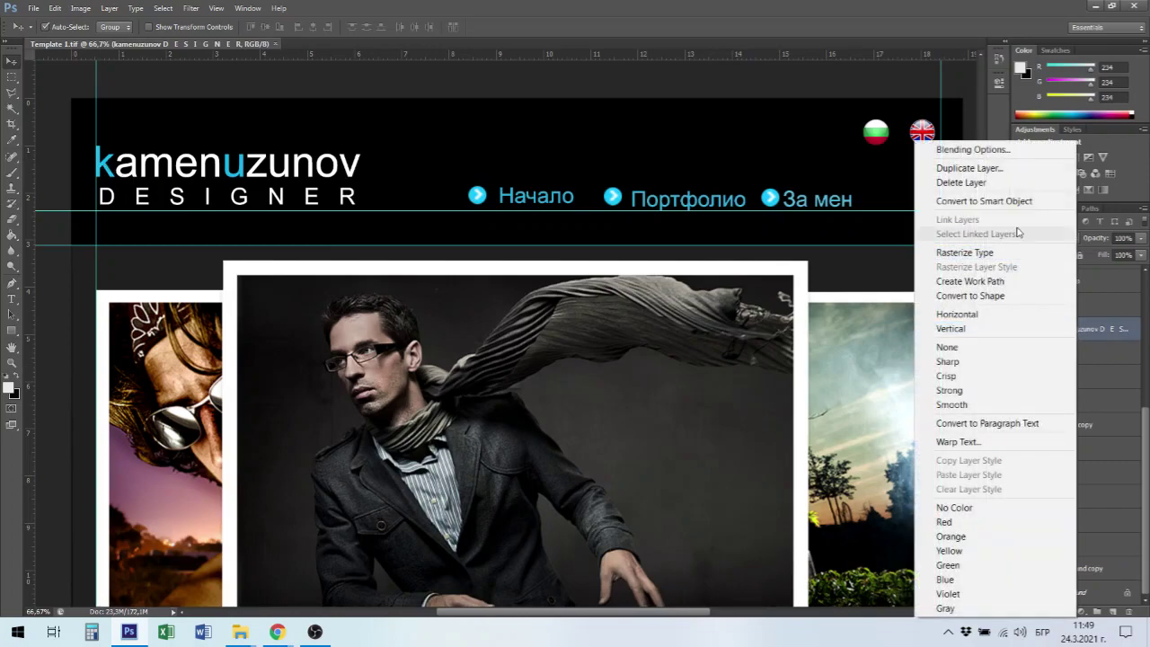
left_click(1011, 167)
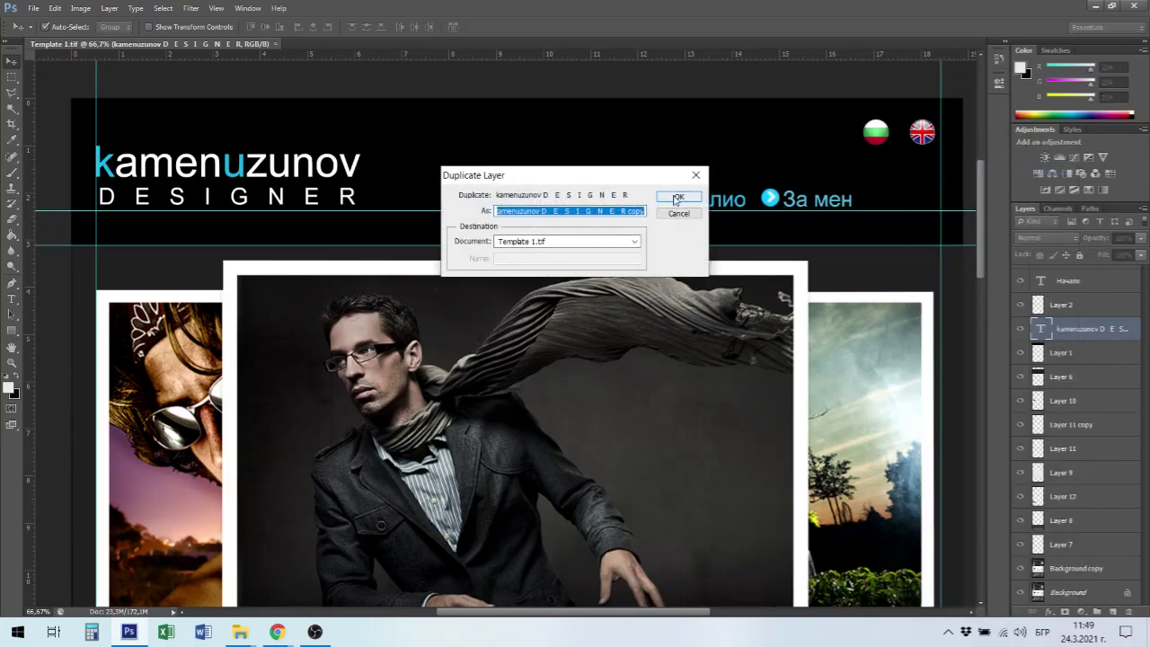
key("Return")
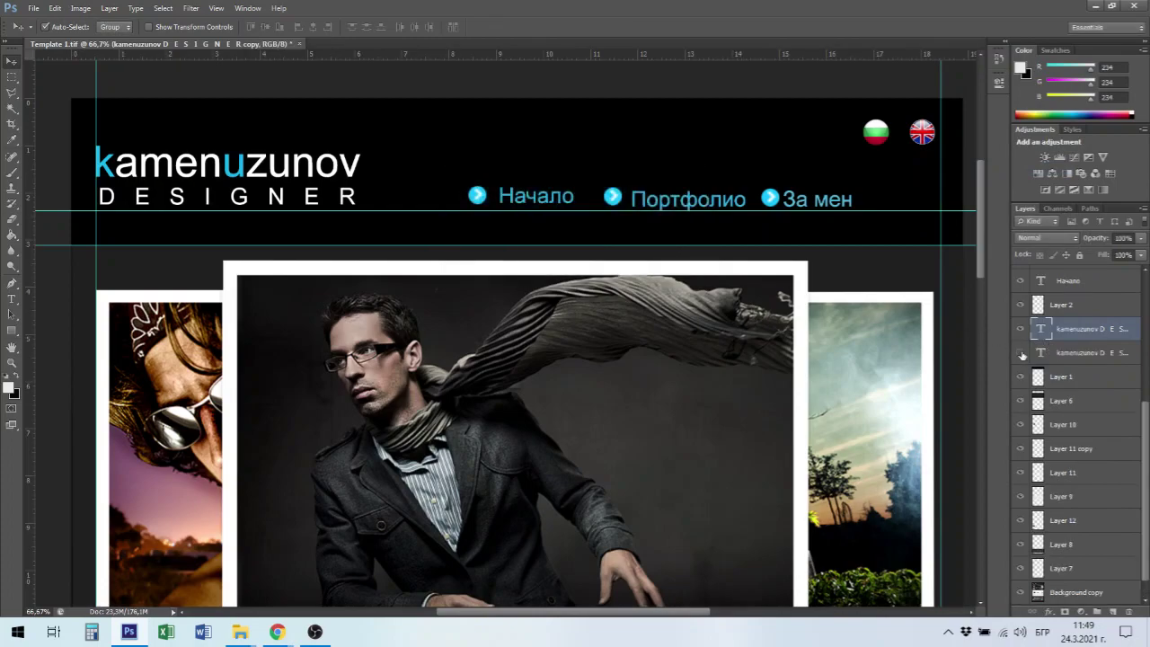
right_click(1072, 333)
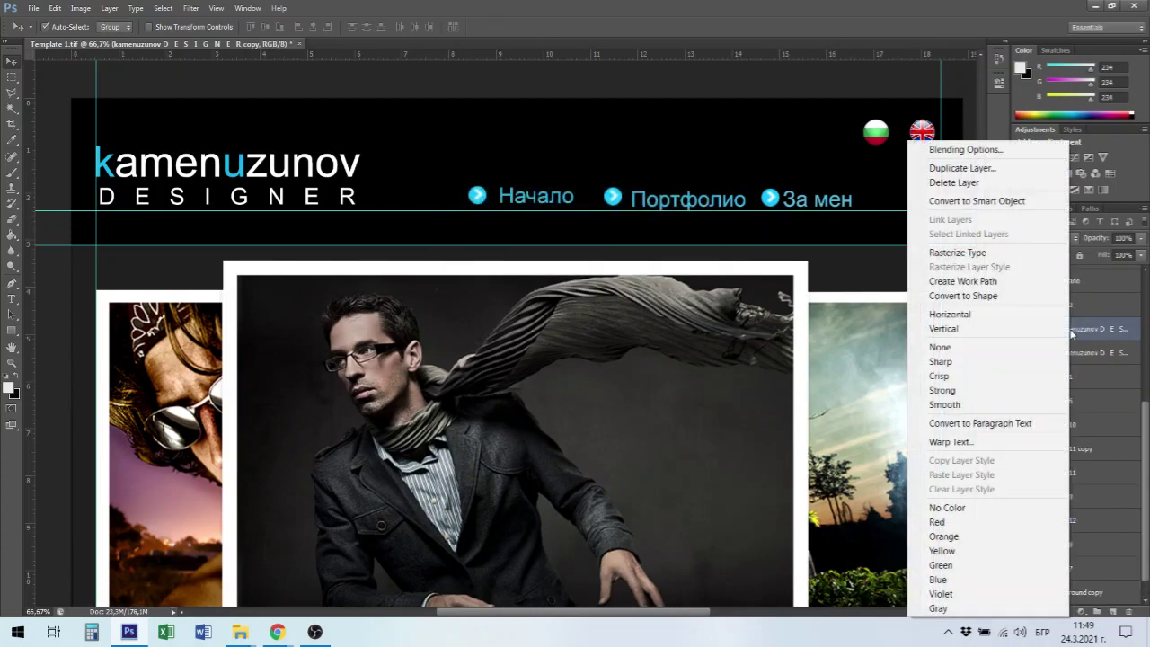
left_click(973, 255)
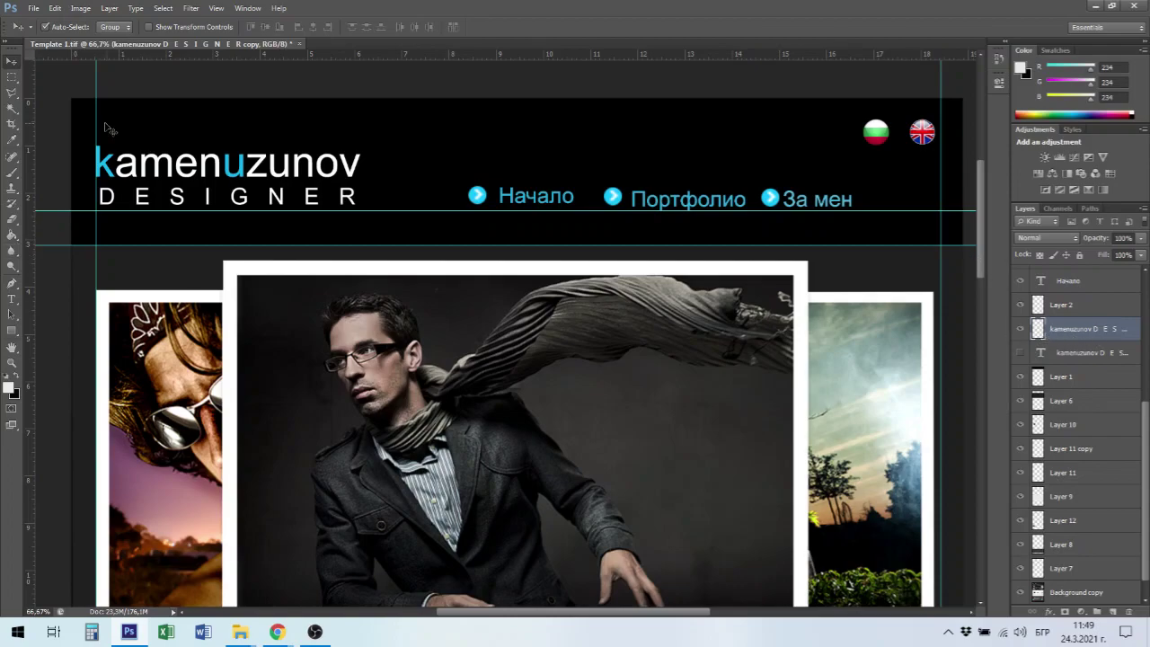
Cut off the upper stem of the logo's blue k on the rasterized copy, level with the letter's arm, and clear the selection.
left_click_drag(196, 193, 311, 293)
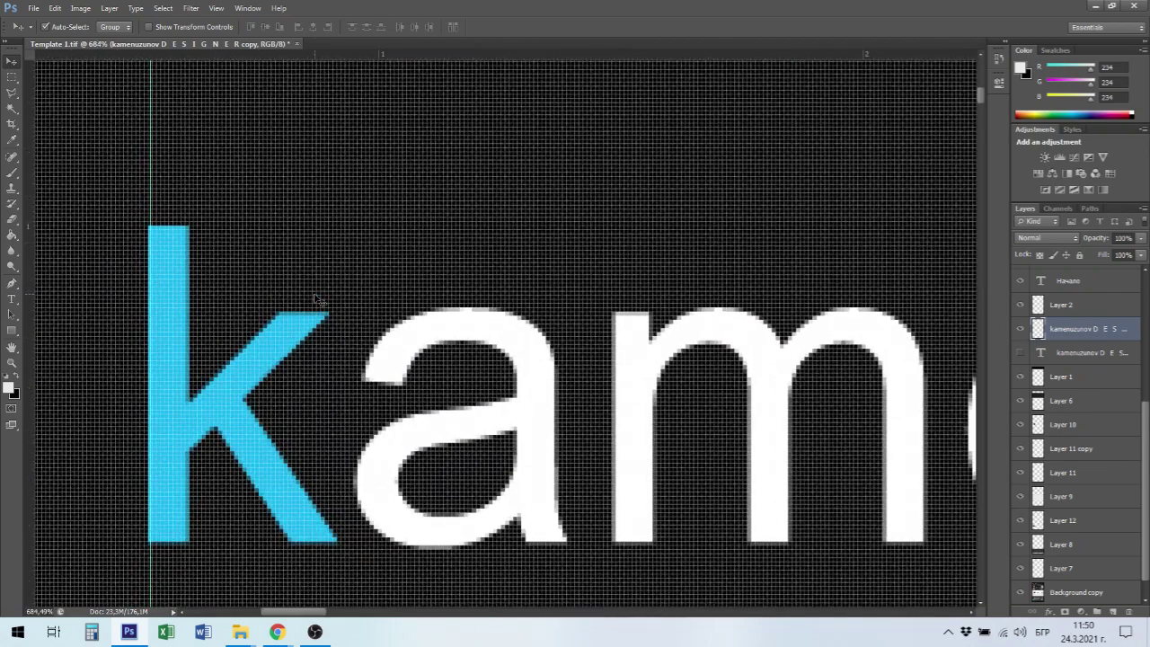
key("m")
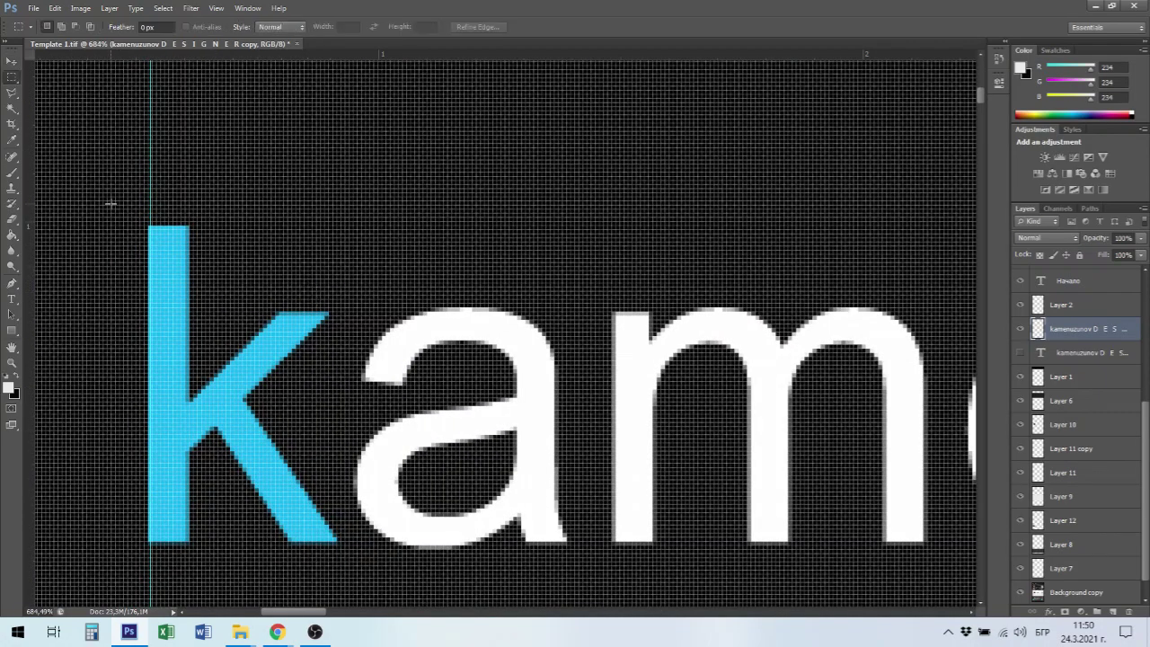
left_click_drag(349, 314, 357, 311)
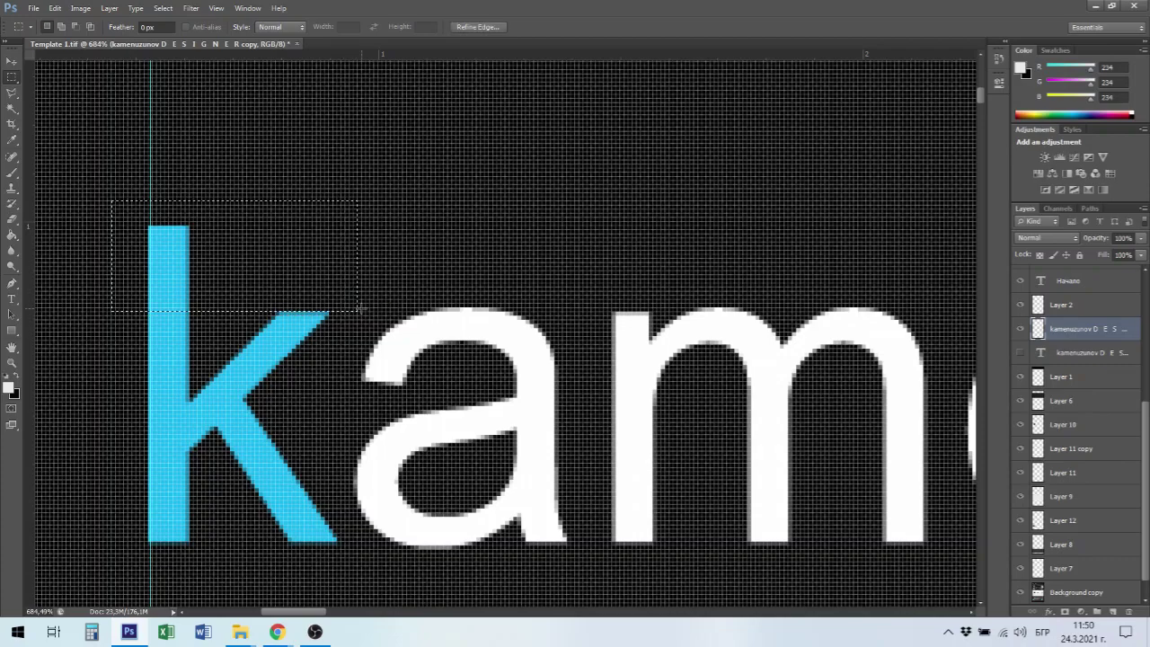
key("Delete")
key("ctrl+d")
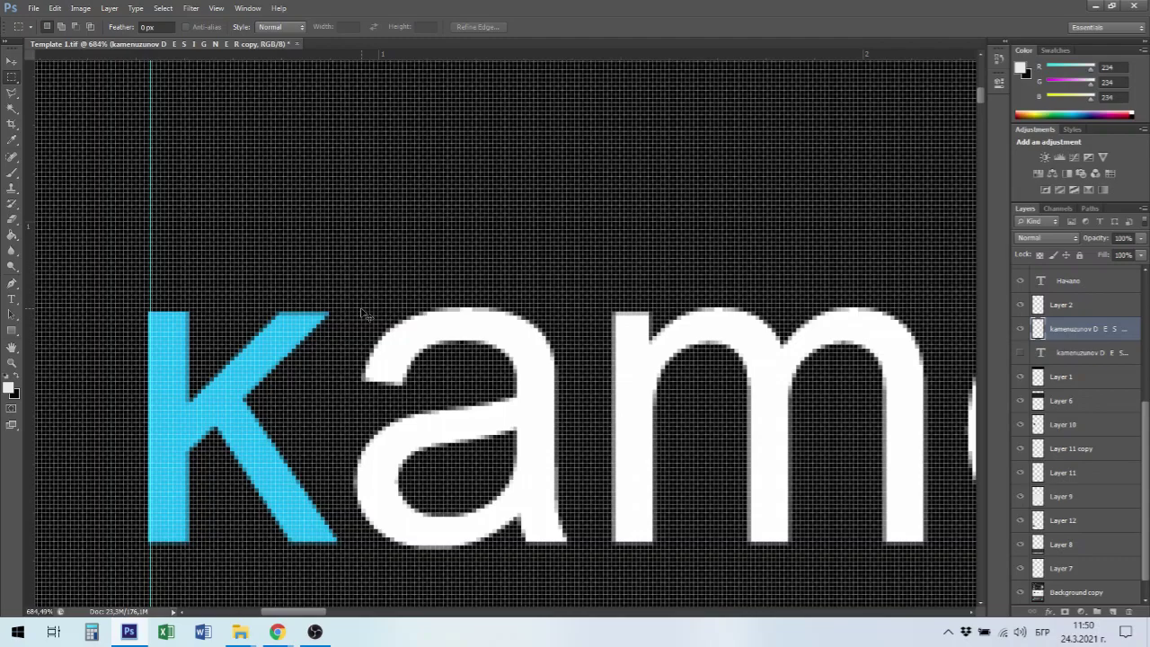
Examine the trimmed logo against the header and menu, and review the layout down to the three-column content section.
key("ctrl+0")
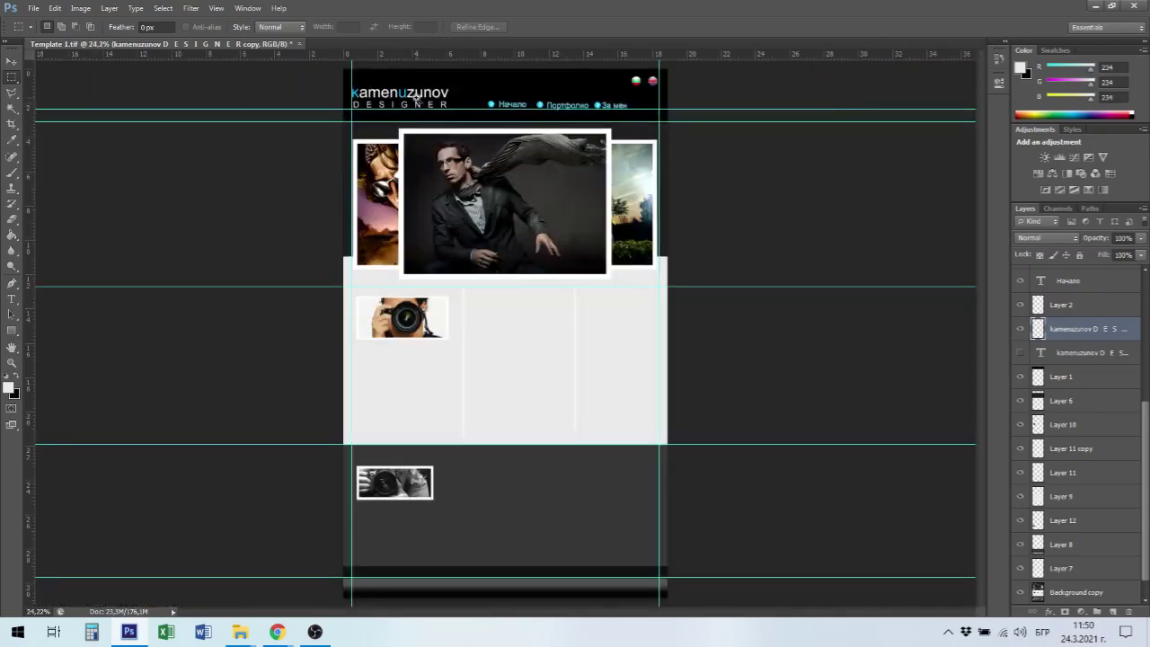
scroll(539, 188, "up", 3)
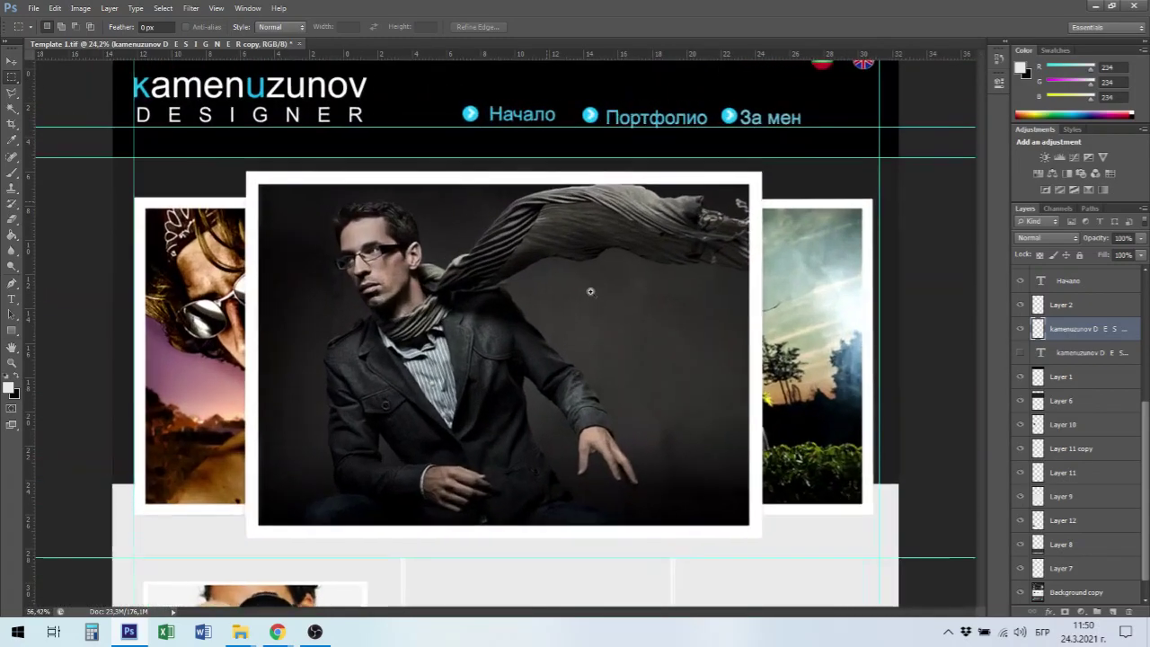
scroll(589, 290, "up", 2)
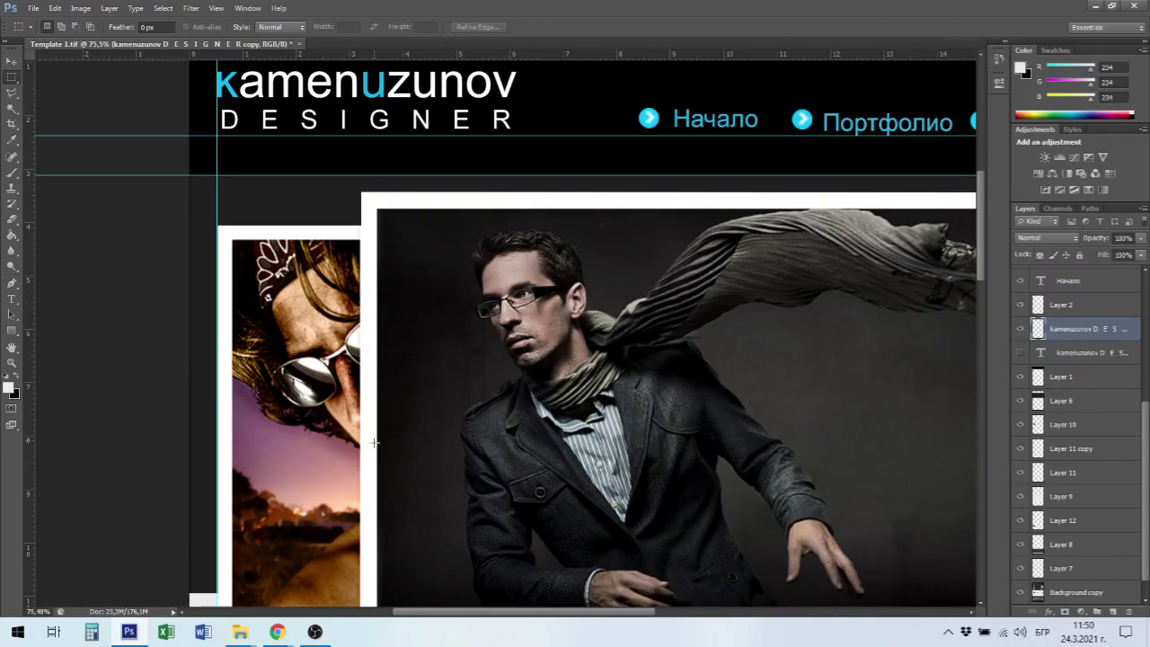
key("ctrl+minus")
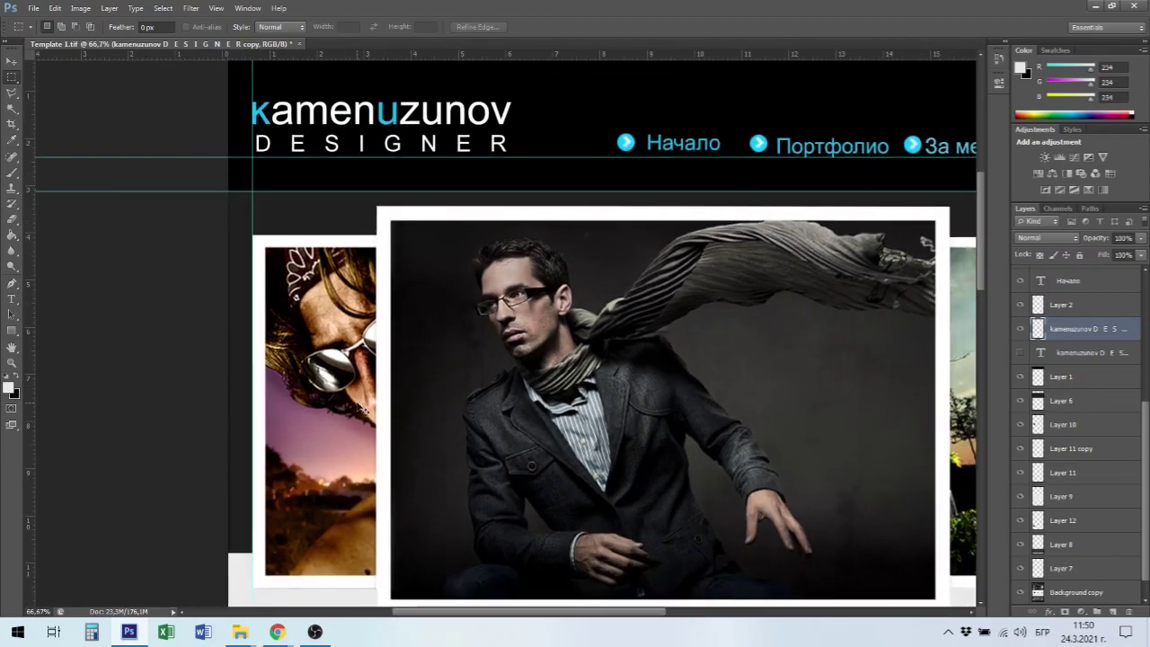
key("ctrl+minus")
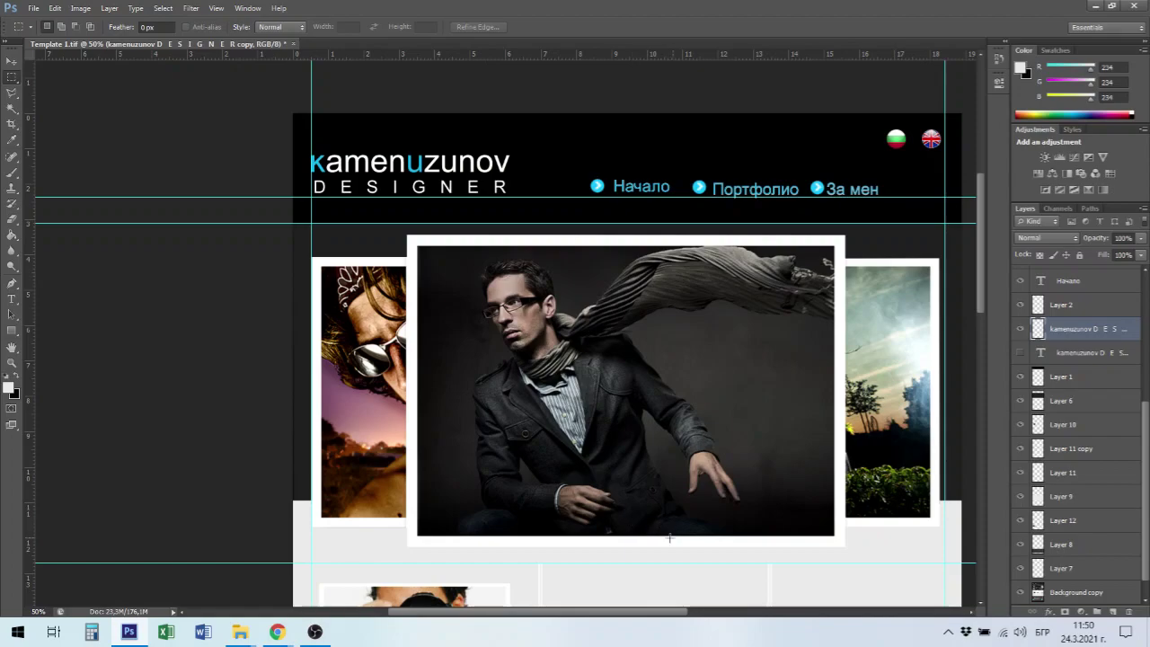
scroll(678, 539, "down", 5)
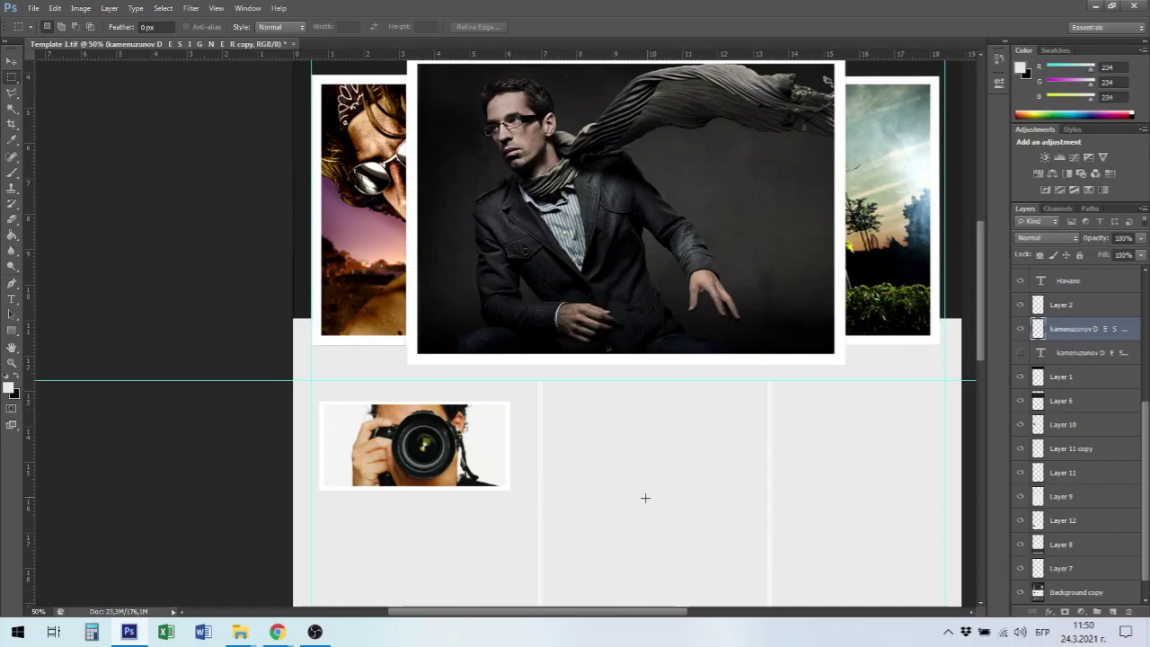
scroll(675, 437, "up", 2)
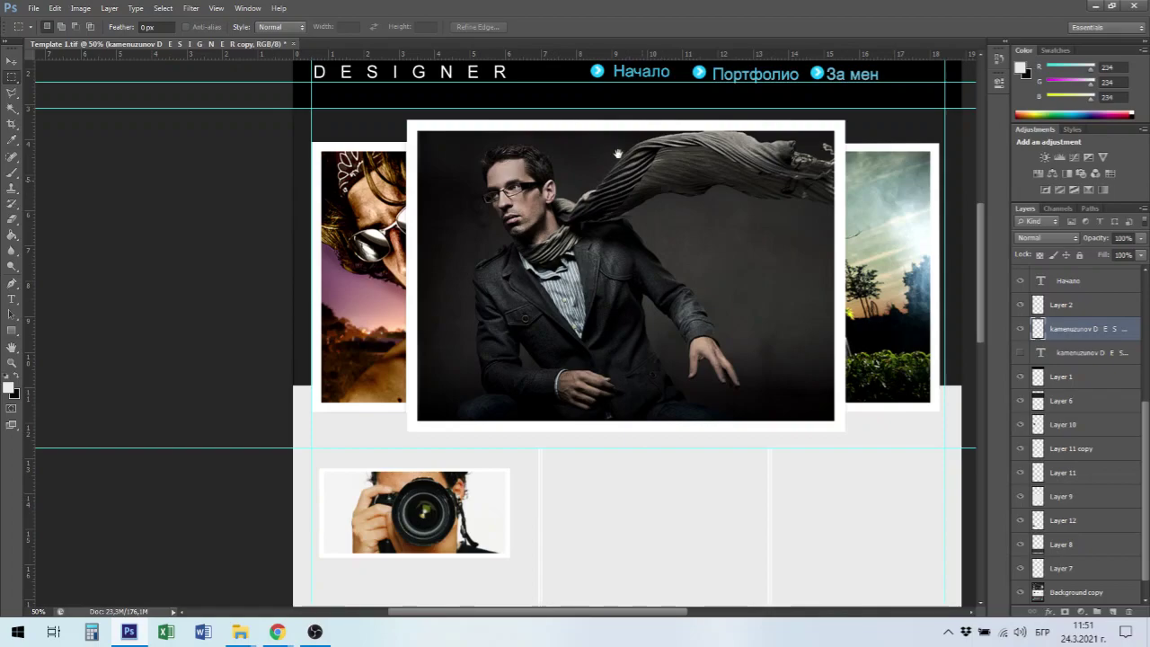
left_click_drag(633, 274, 621, 395)
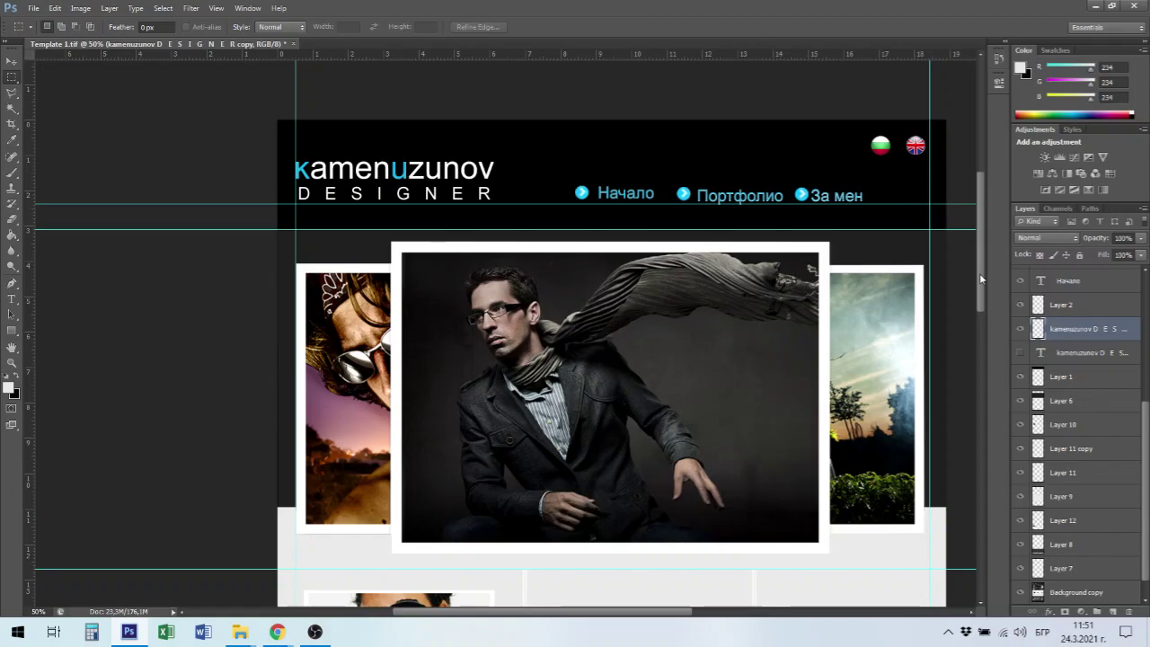
scroll(981, 304, "down", 5)
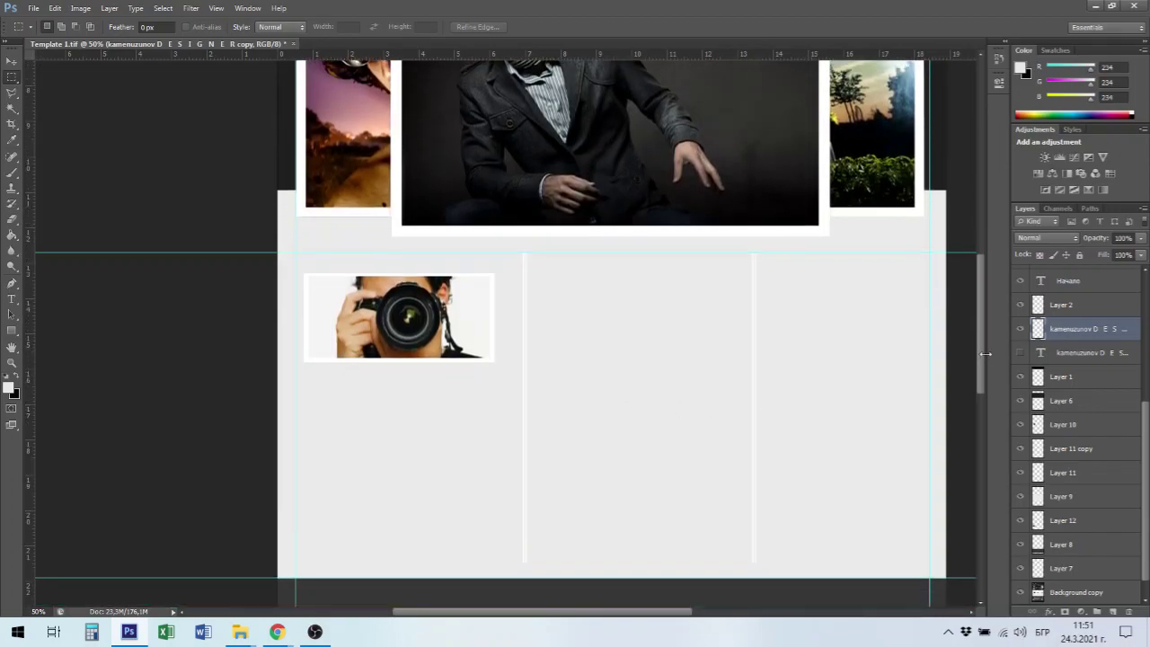
Stretch the dark grey background of the lower photo section on Layer 8 down to the guide above the footer, about 109% of its height.
left_click_drag(985, 366, 992, 460)
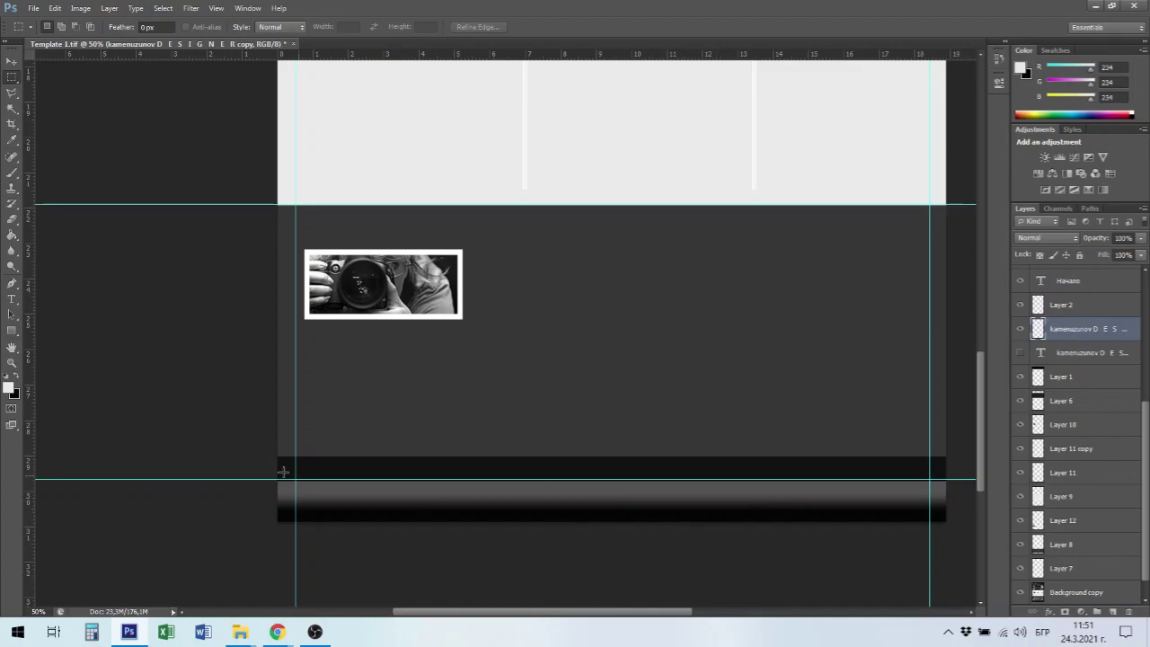
left_click(12, 61)
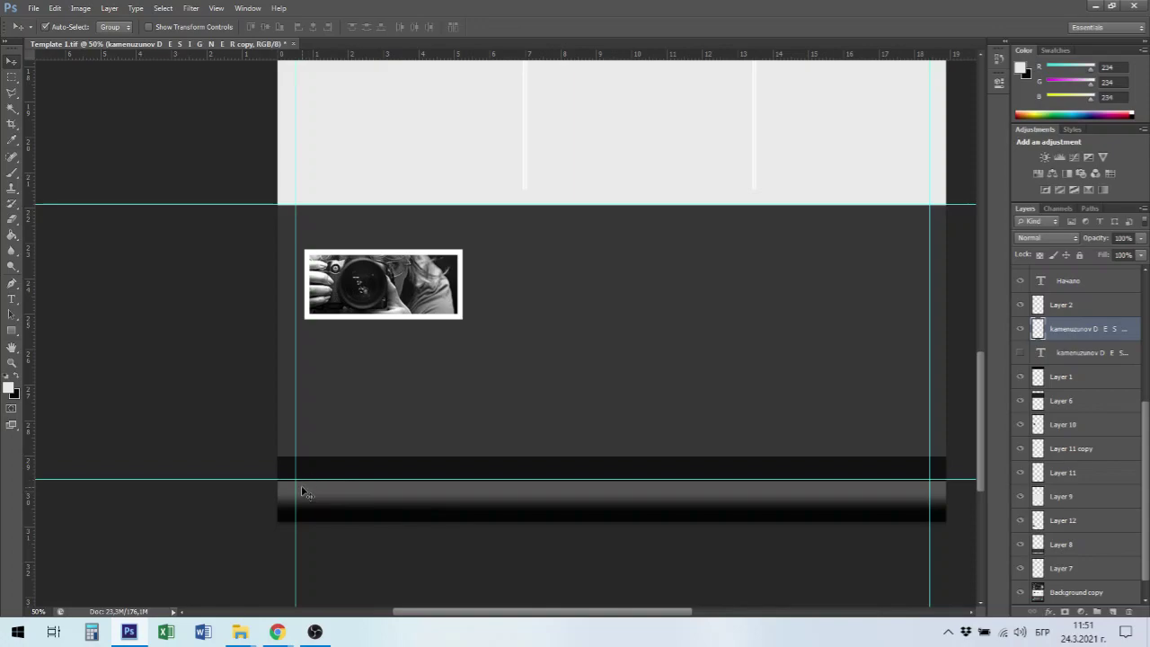
left_click(349, 454)
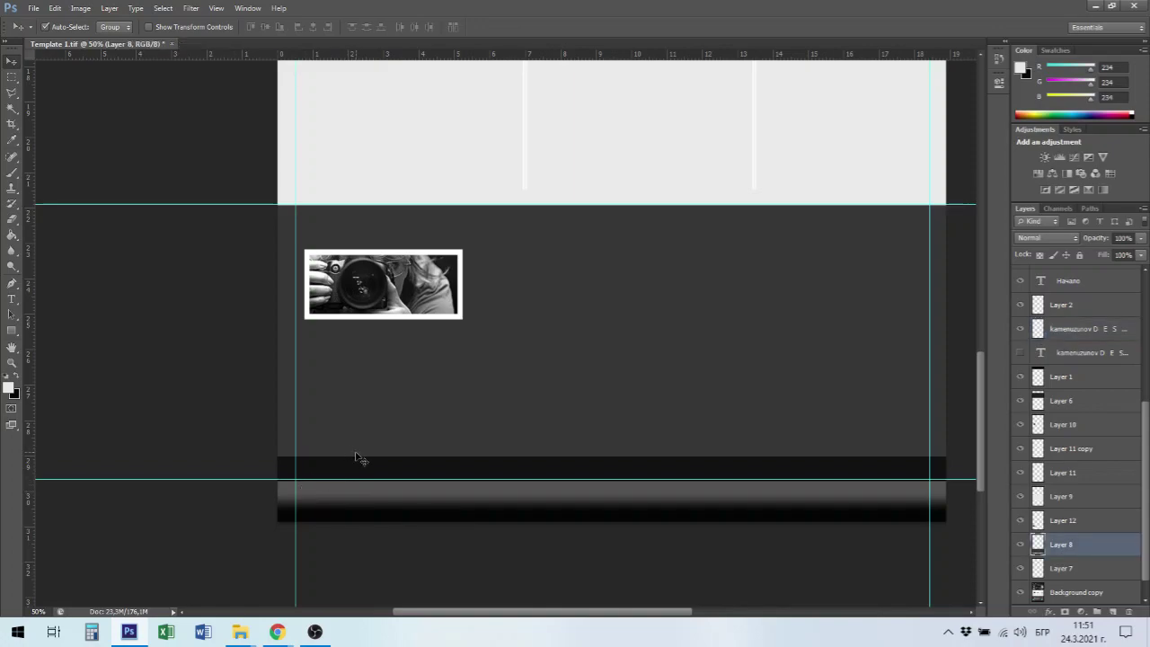
key("ctrl+t")
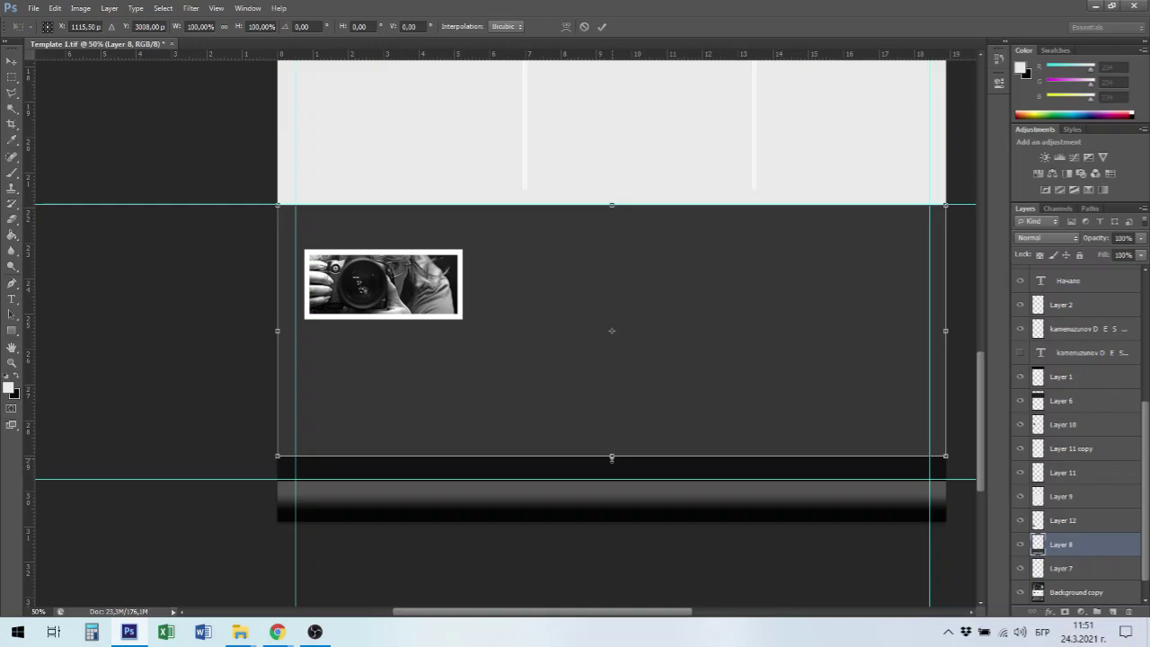
left_click_drag(614, 482, 612, 479)
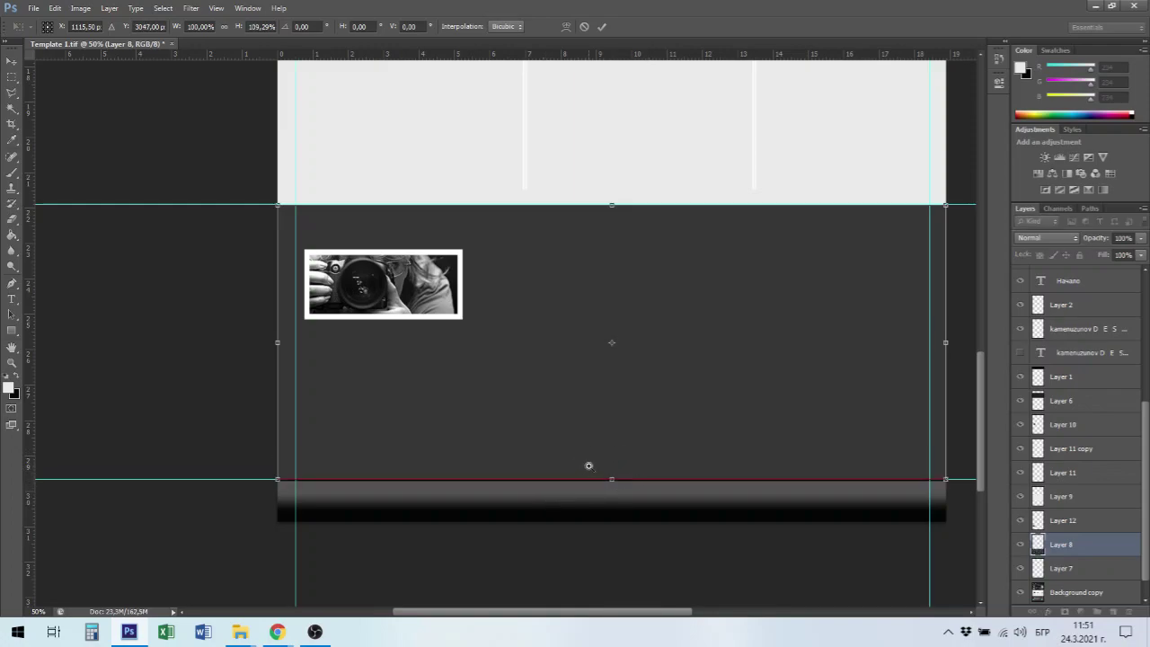
scroll(634, 495, "up", 1)
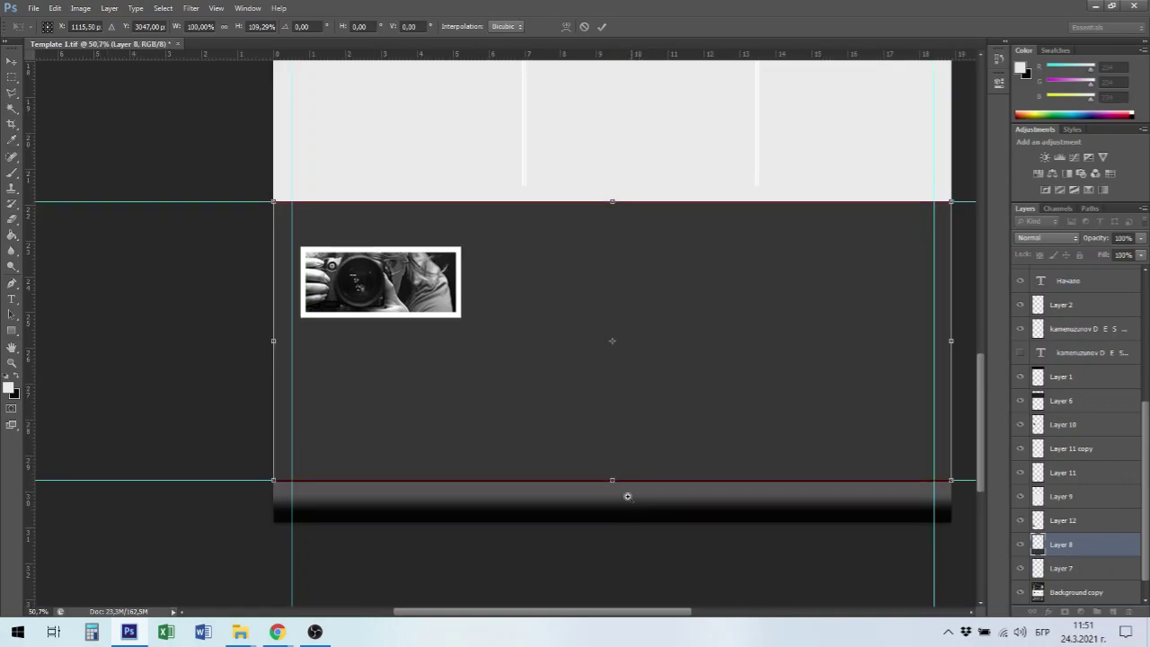
scroll(782, 584, "up", 8)
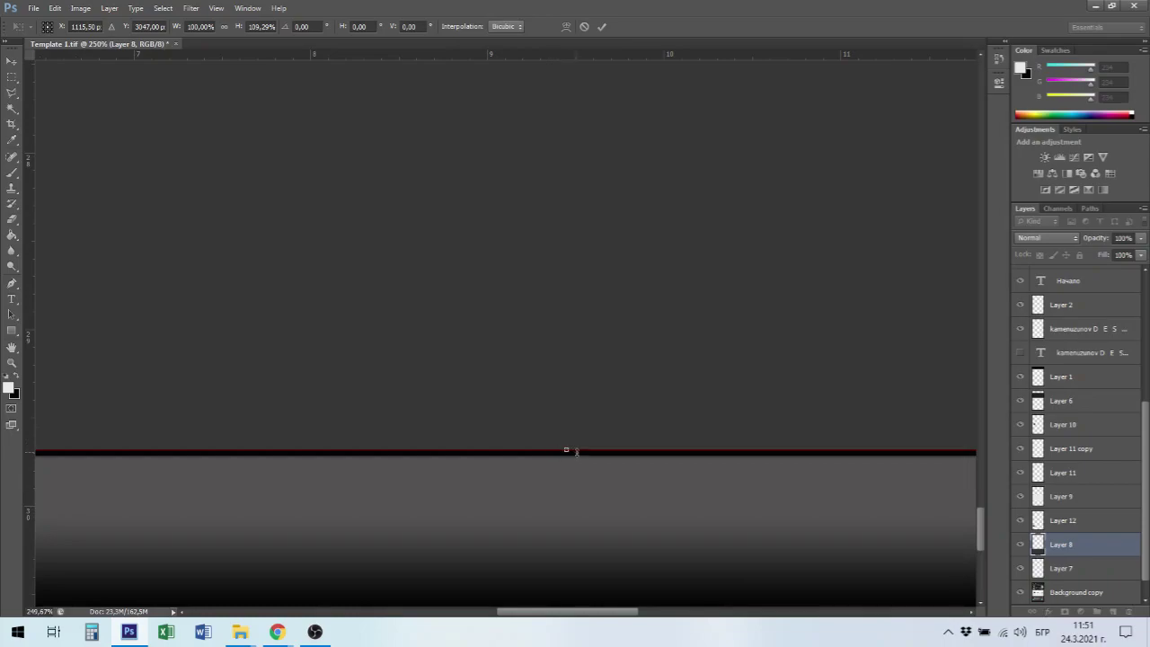
key("Return")
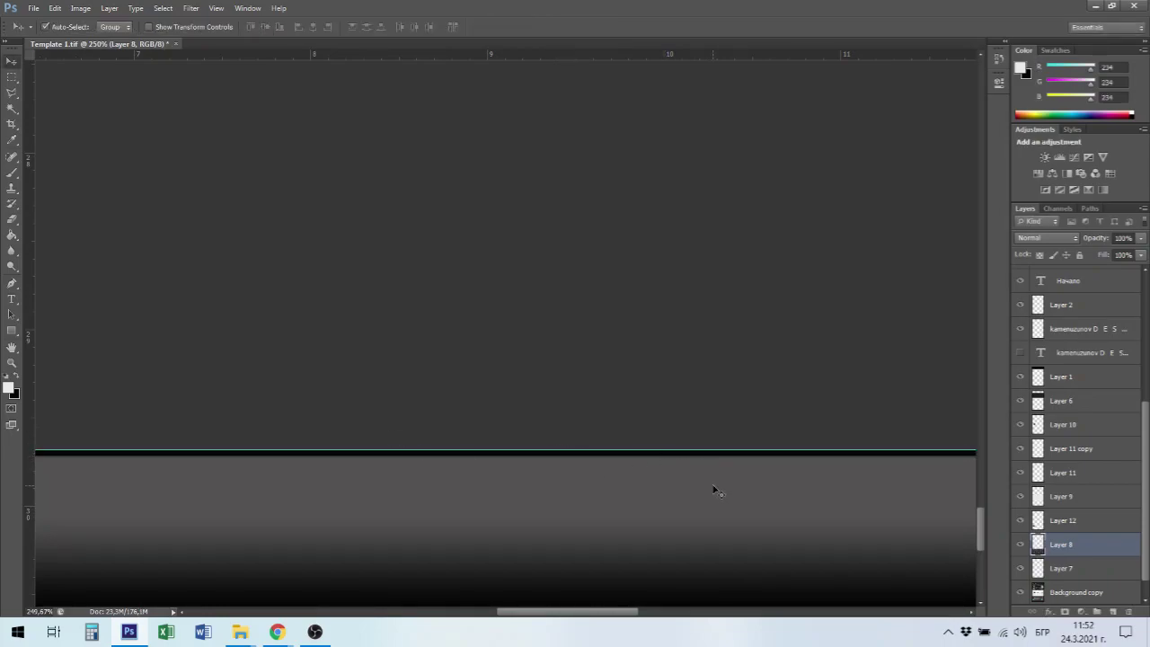
key("ctrl+0")
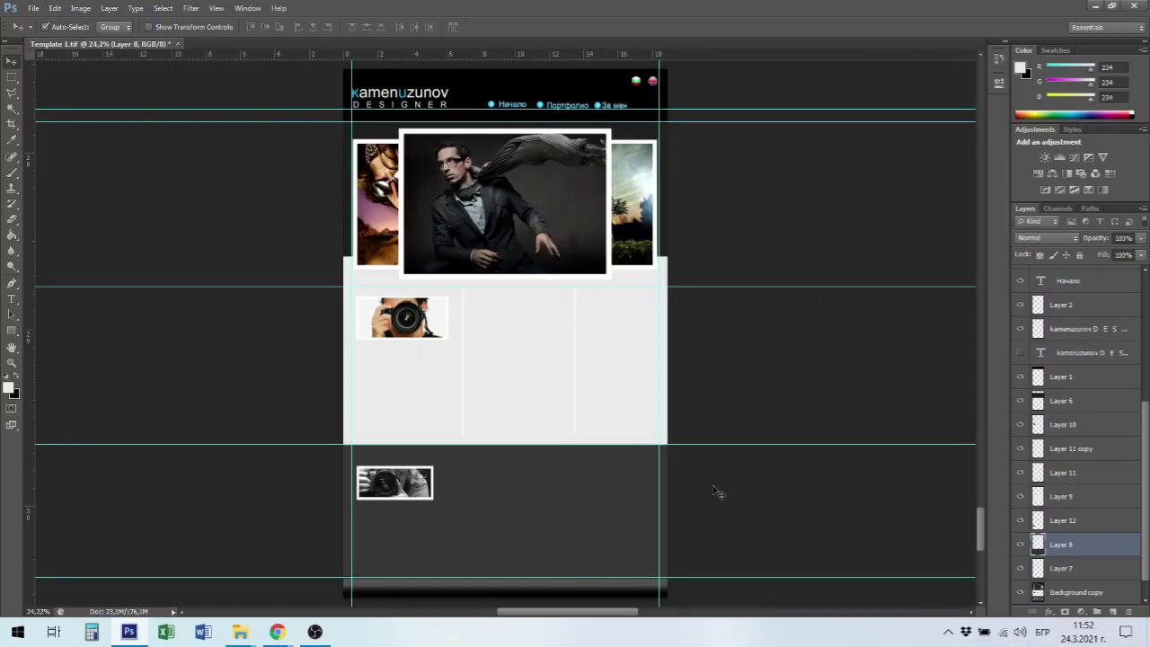